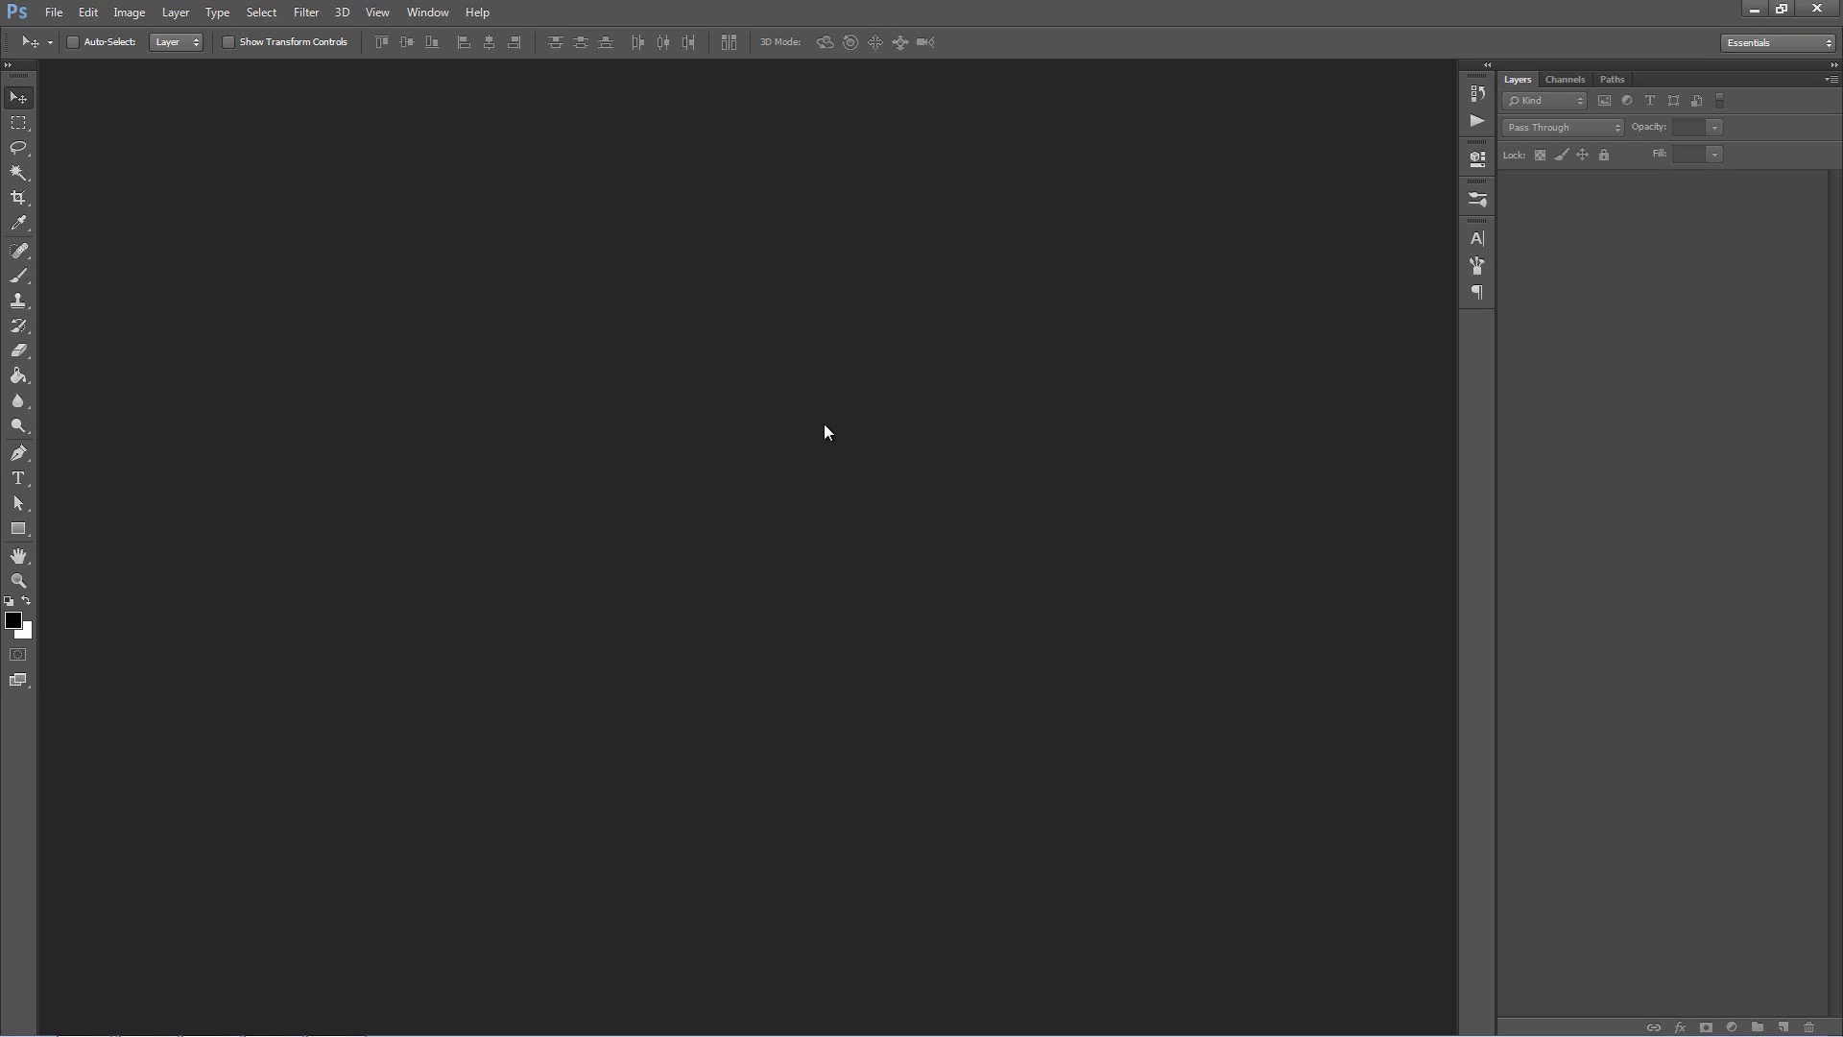
Step: Show the Actions panel, load ArtEffex.atn, and expand the ArtEffex set to reveal its action
{"action": "left_click", "coordinate": [423, 16]}
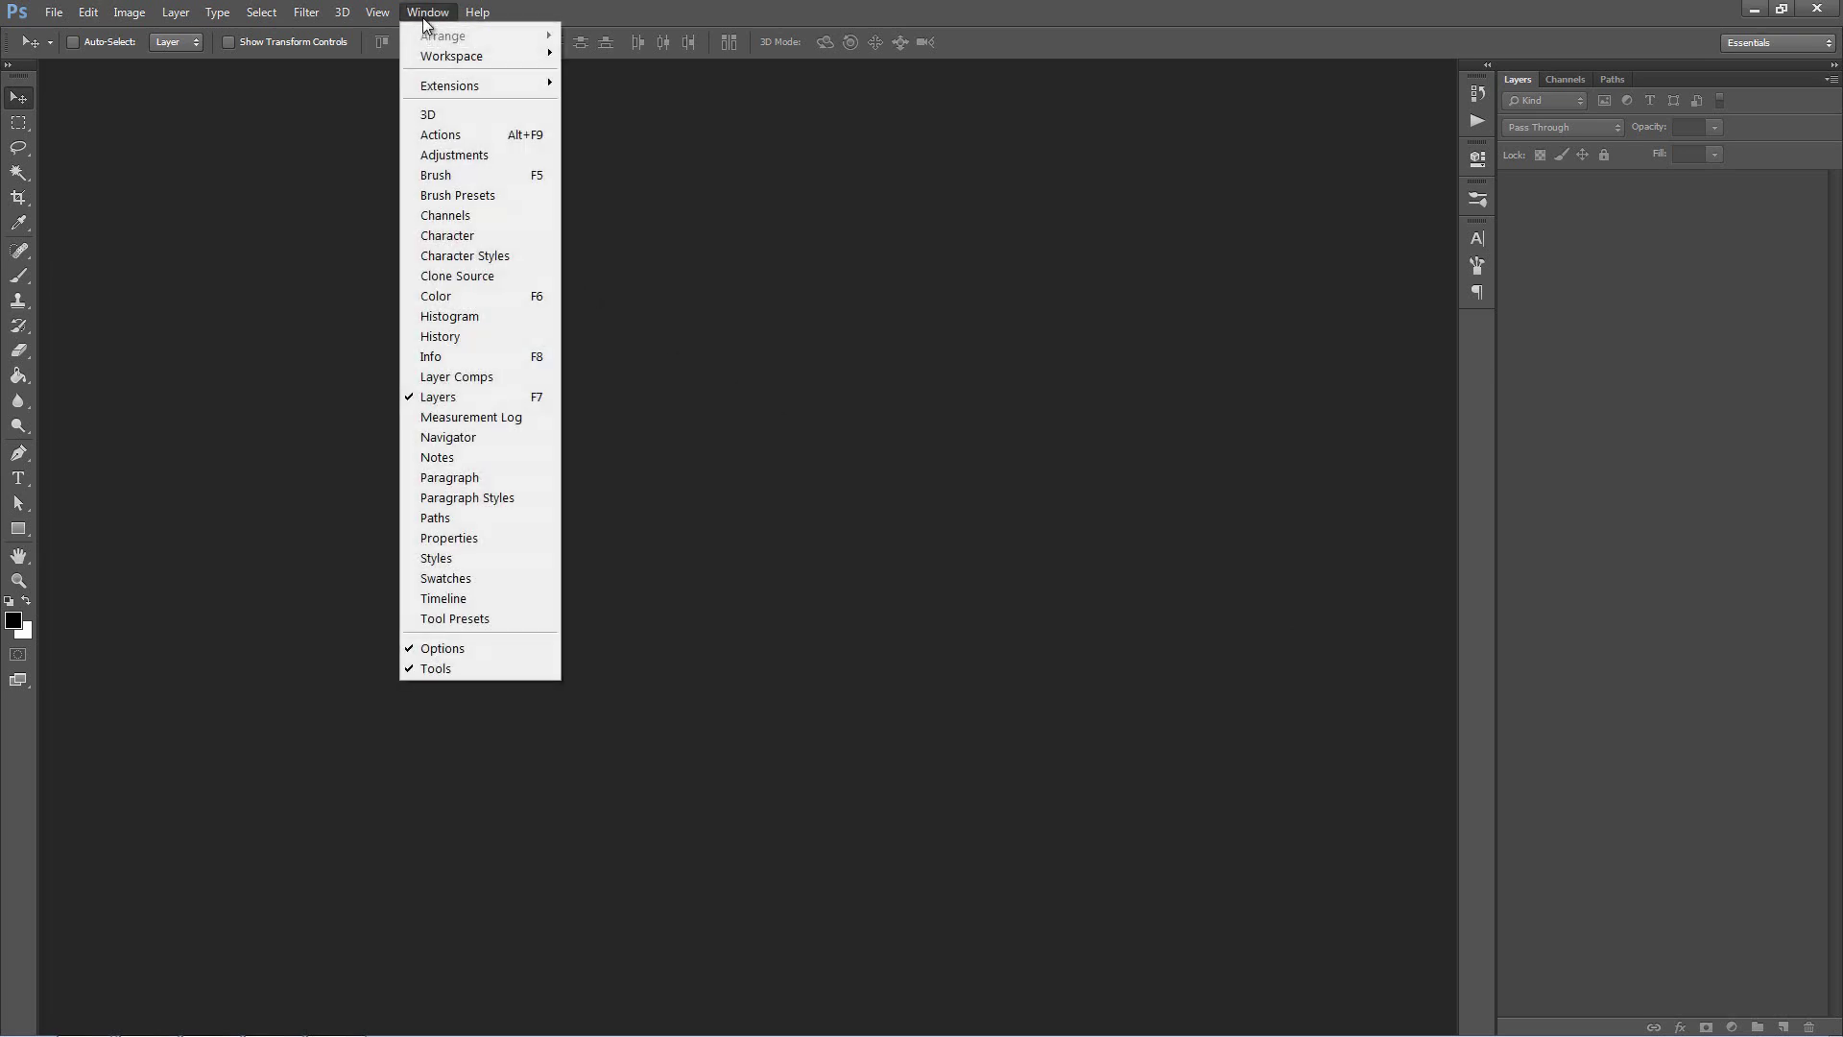
{"action": "left_click", "coordinate": [486, 135]}
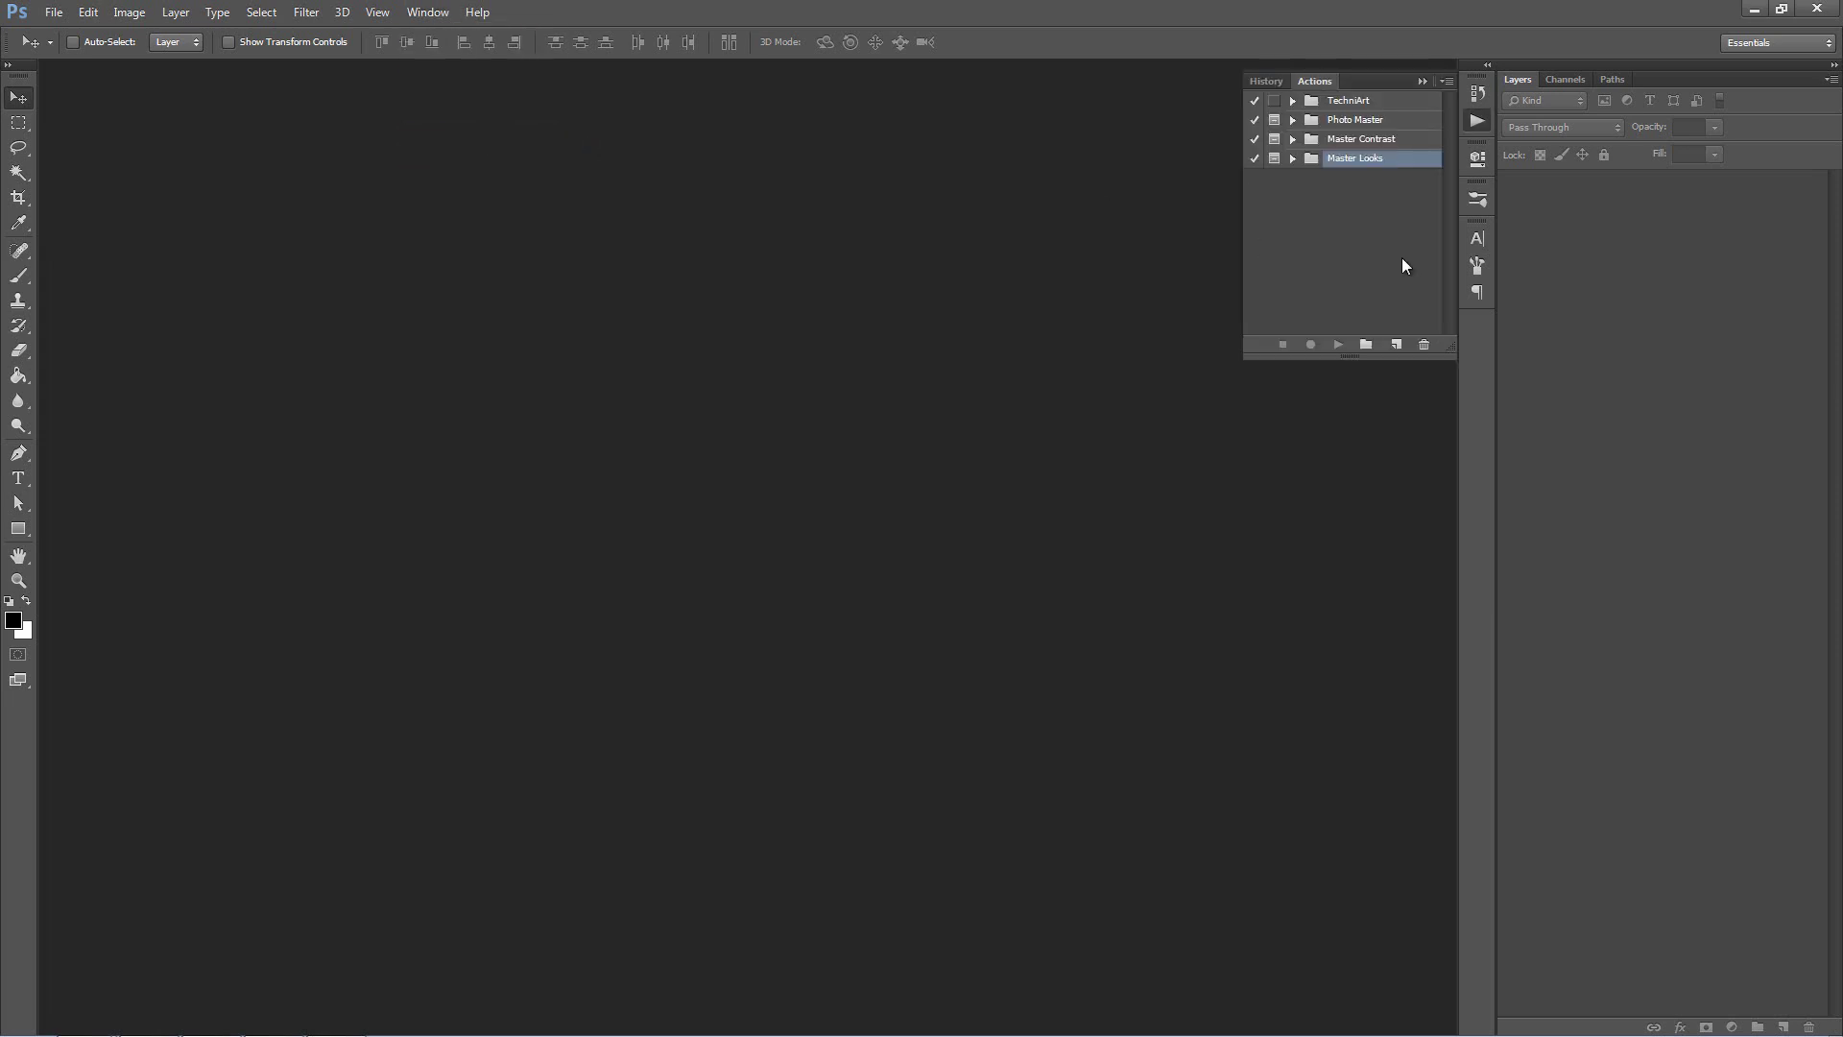
{"action": "left_click", "coordinate": [1447, 83]}
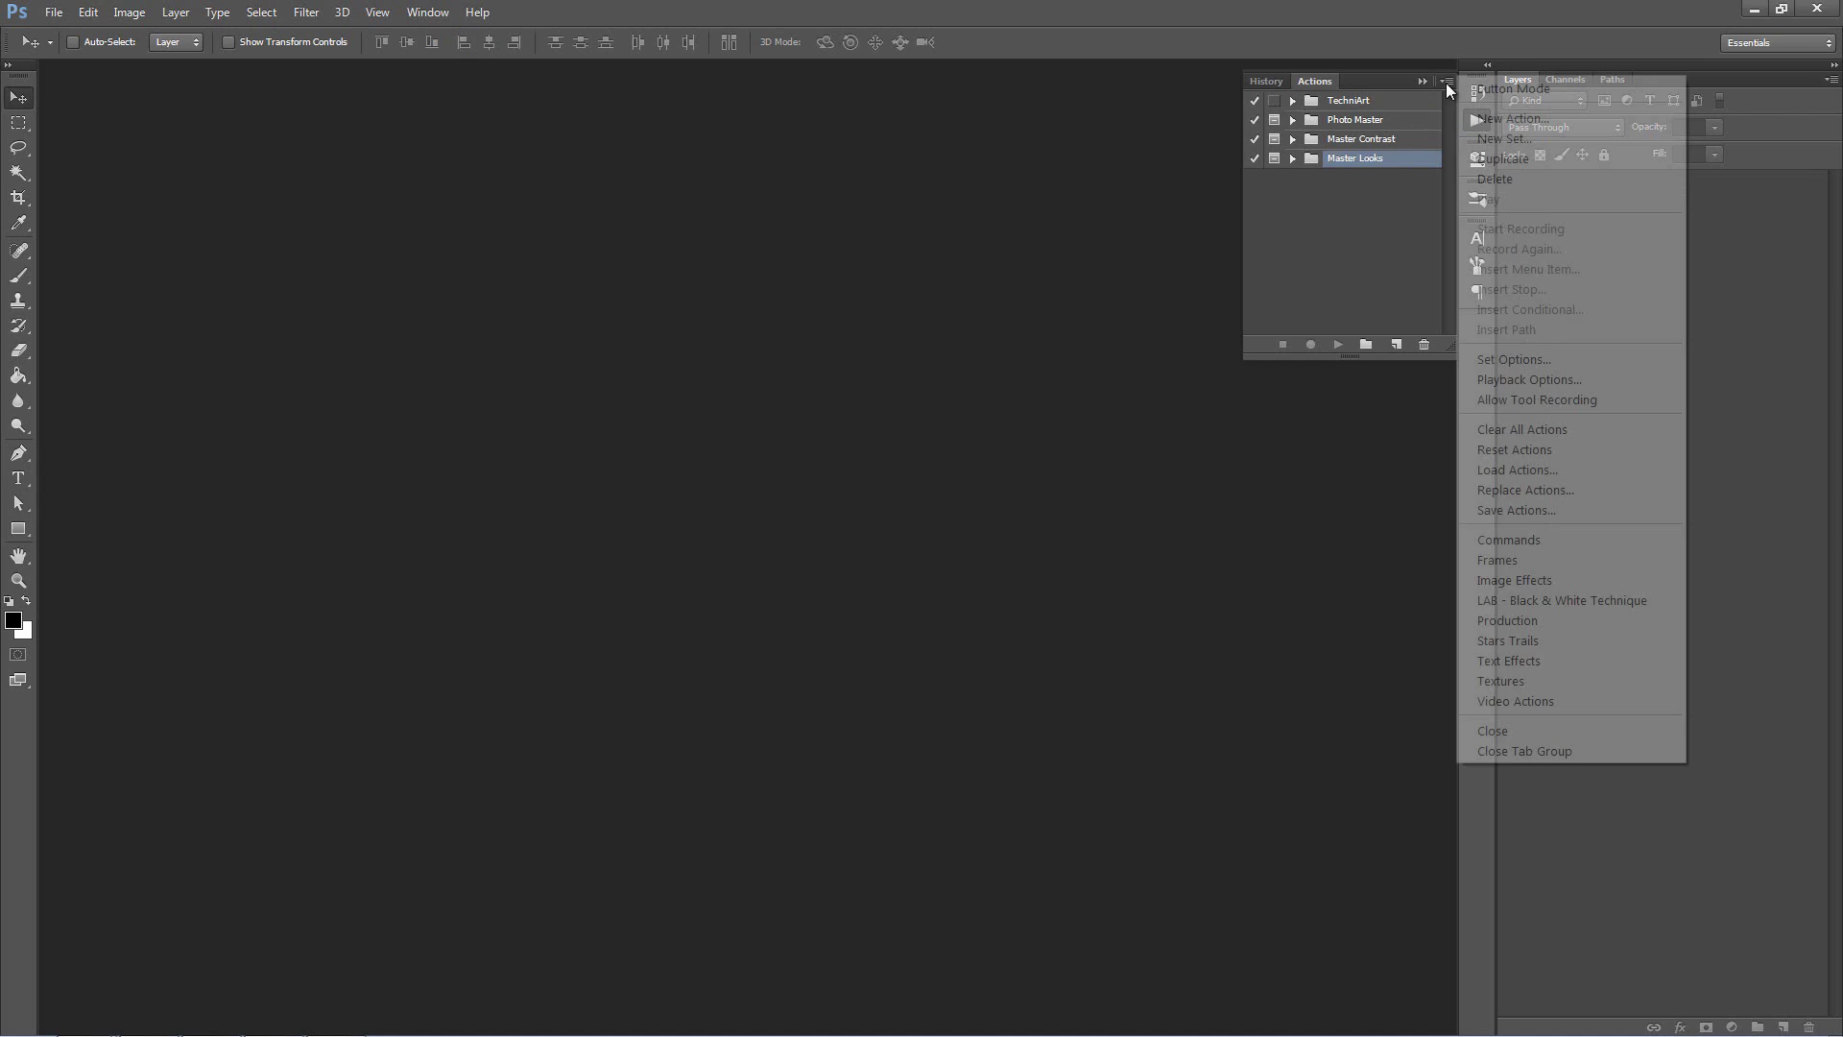
{"action": "left_click", "coordinate": [1619, 470]}
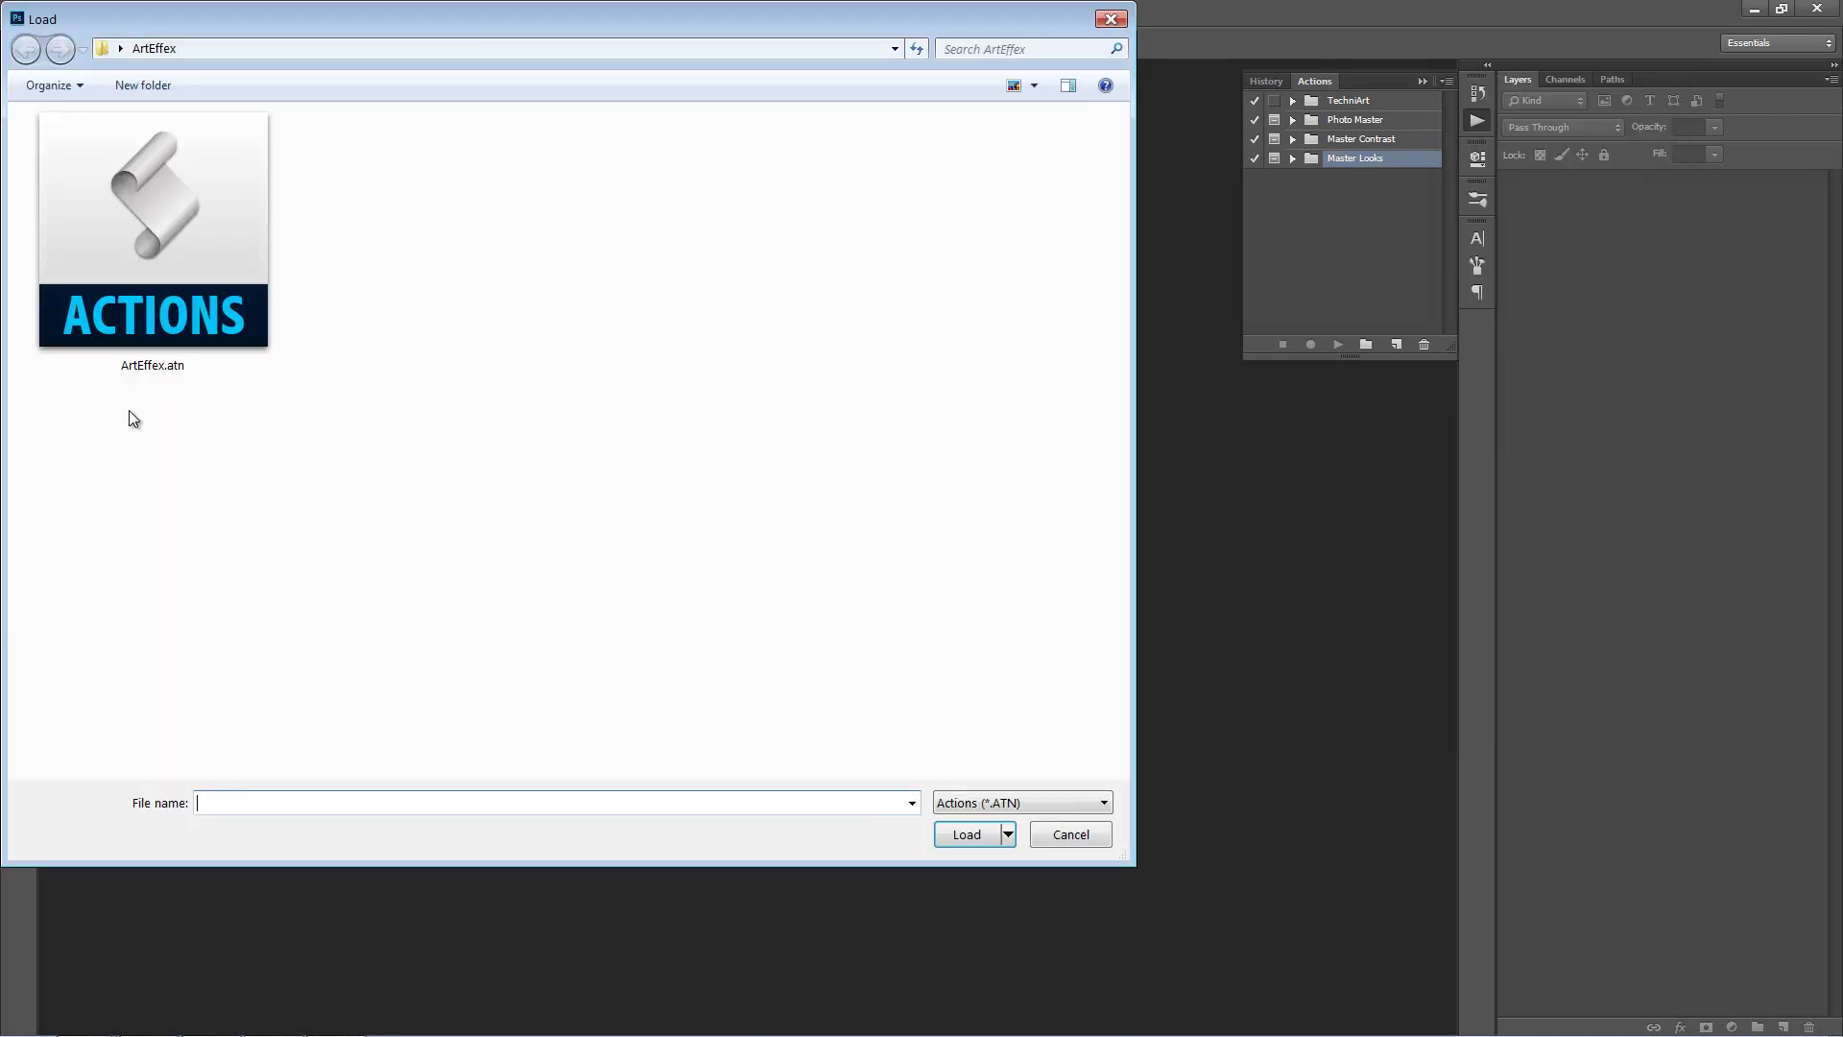
{"action": "double_click", "coordinate": [137, 312]}
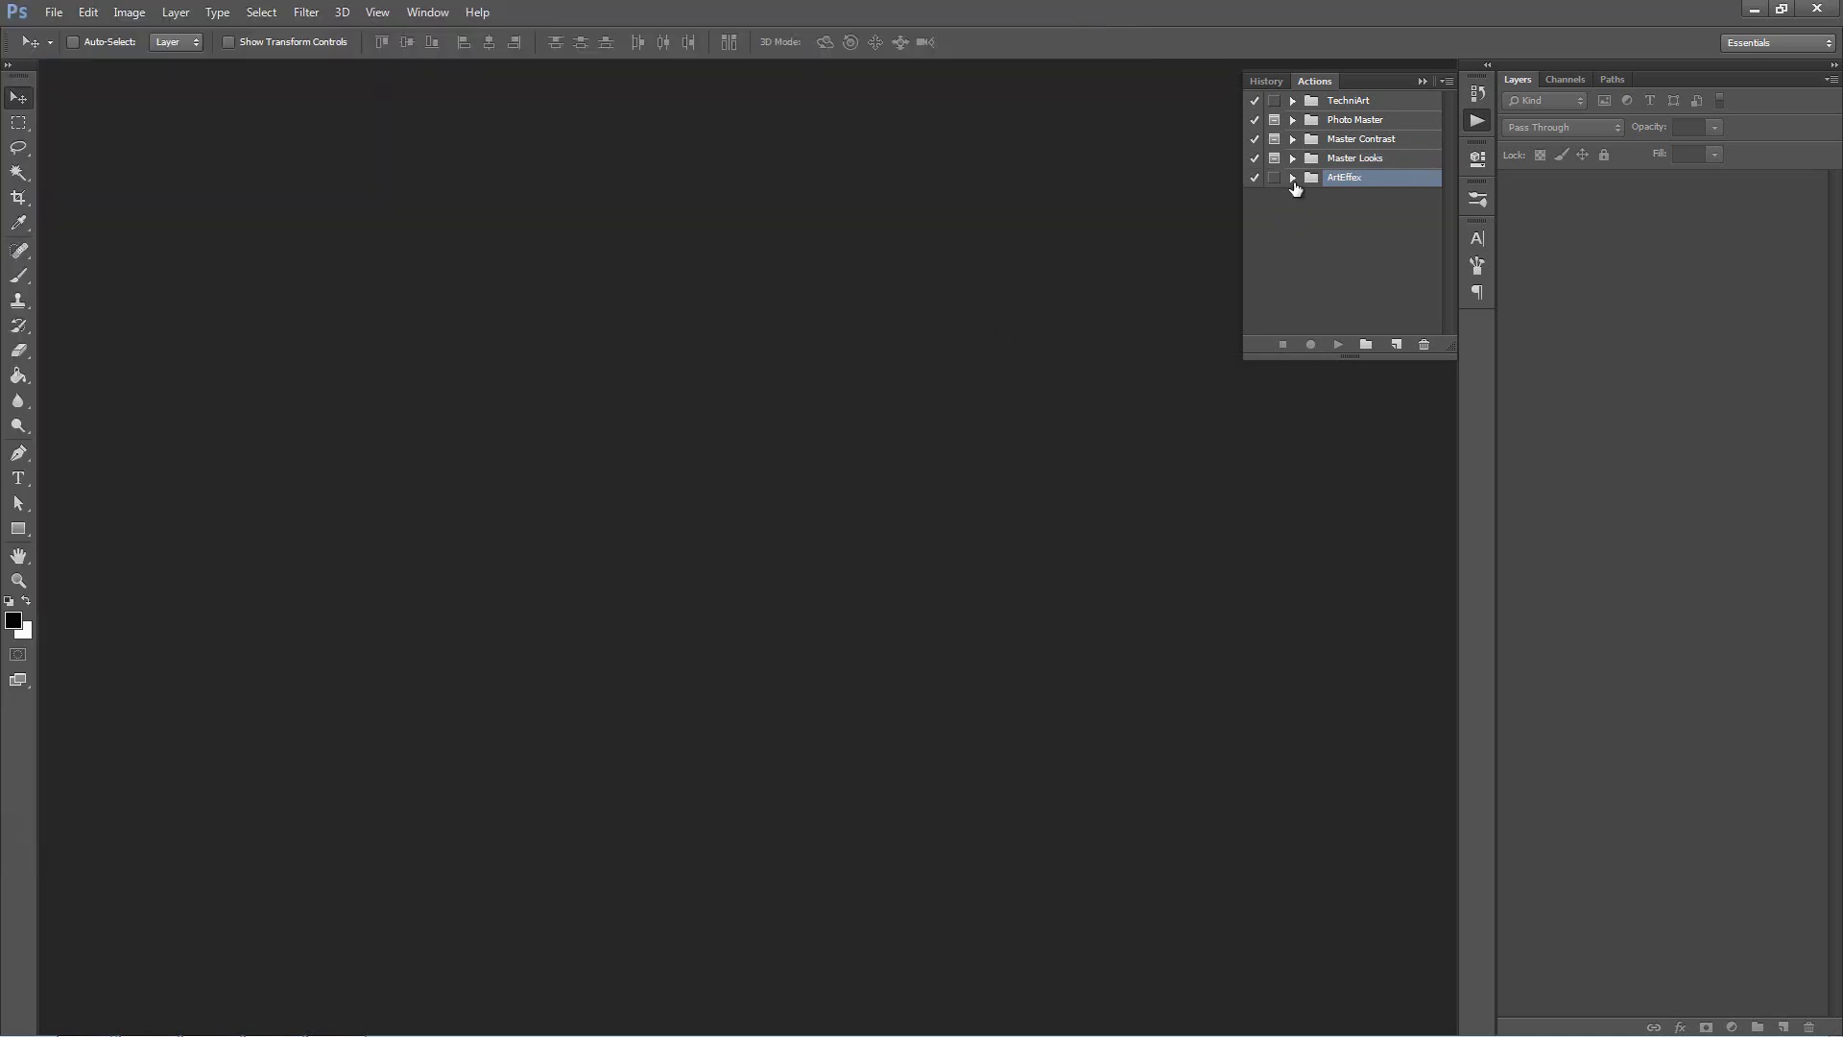
{"action": "left_click", "coordinate": [1293, 179]}
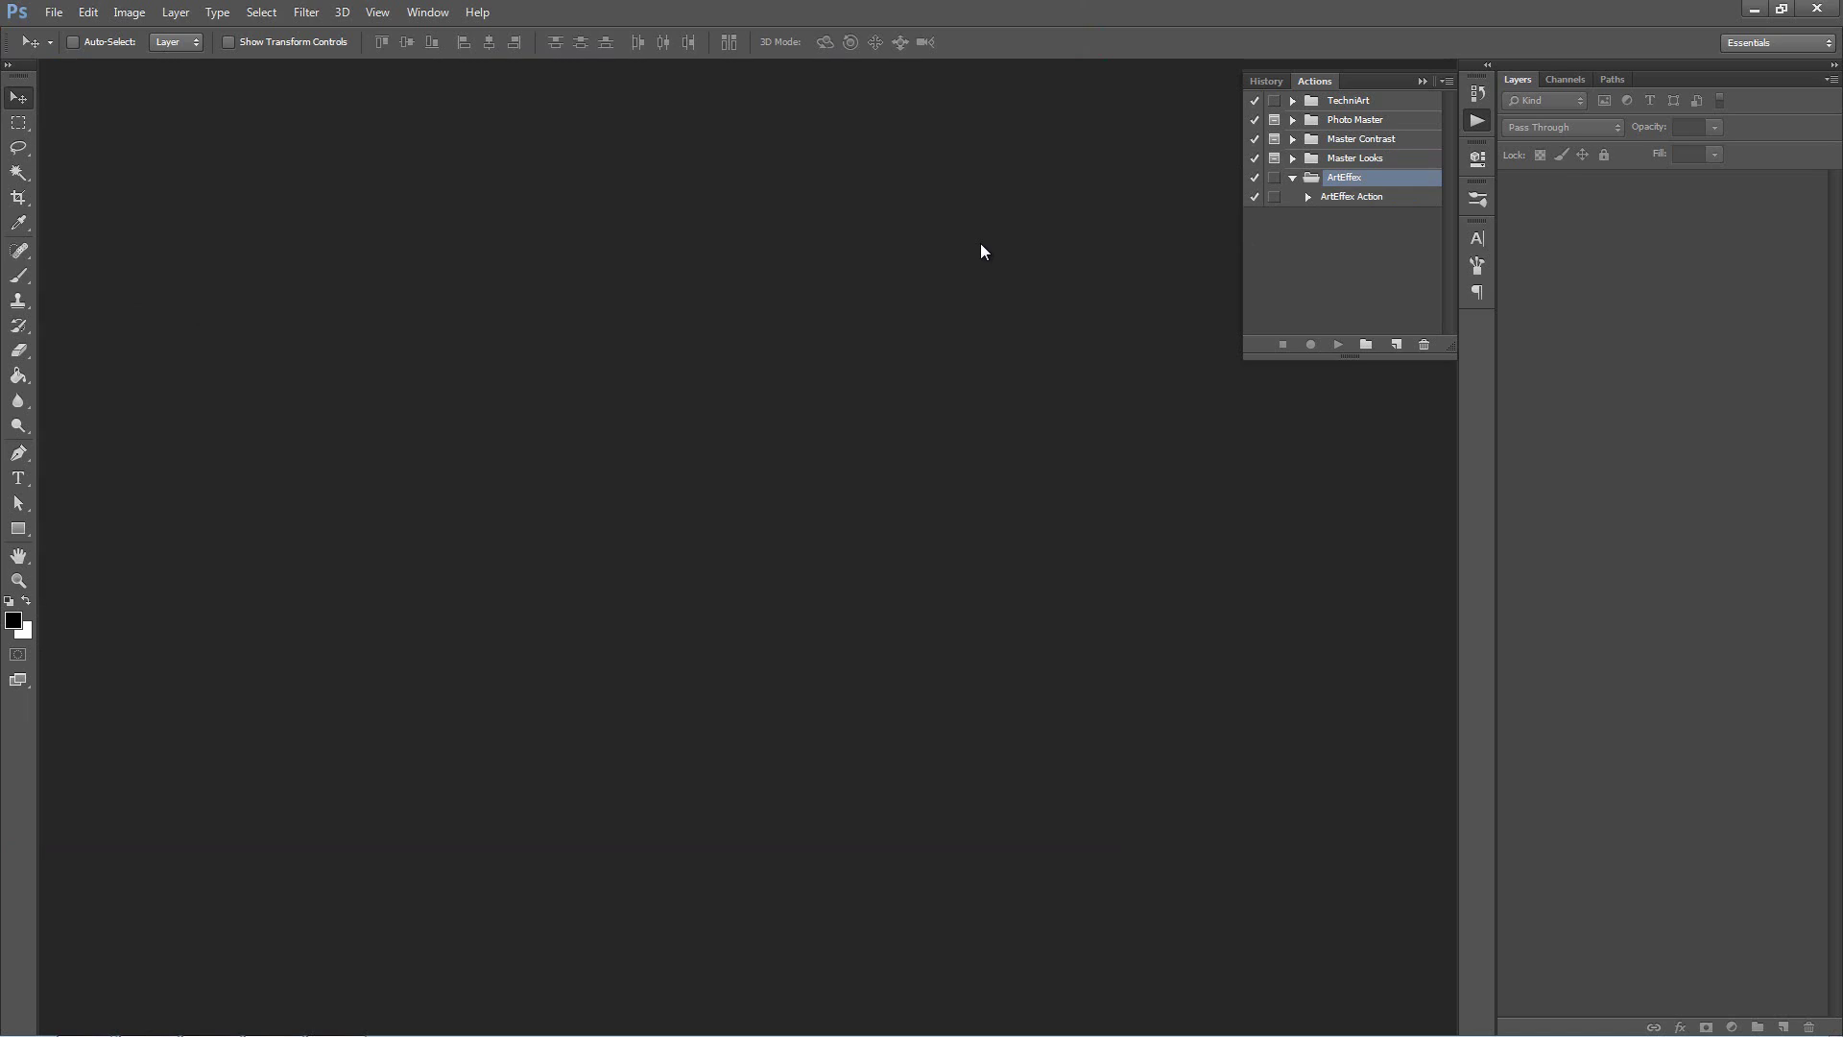
Step: Open Image 2.jpg and play the ArtEffex Action on it
{"action": "key", "text": "ctrl+o"}
{"action": "double_click", "coordinate": [459, 321]}
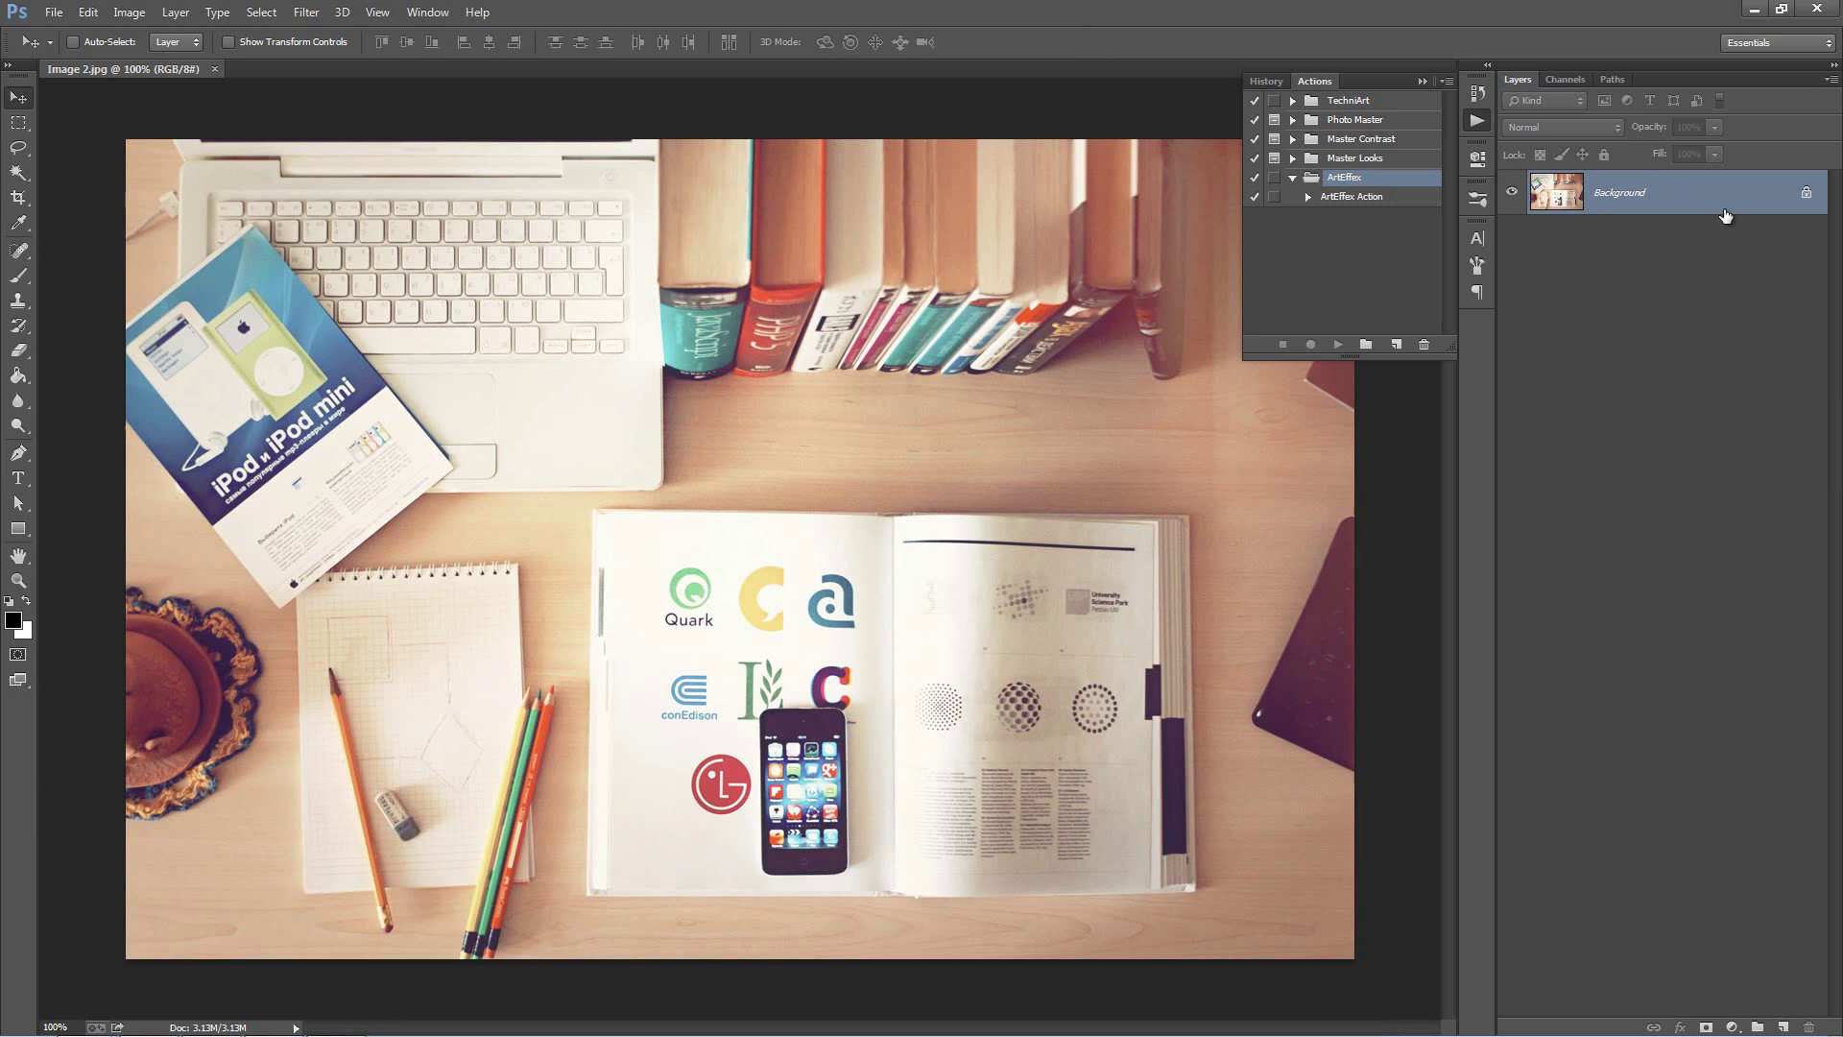
{"action": "left_click", "coordinate": [1370, 198]}
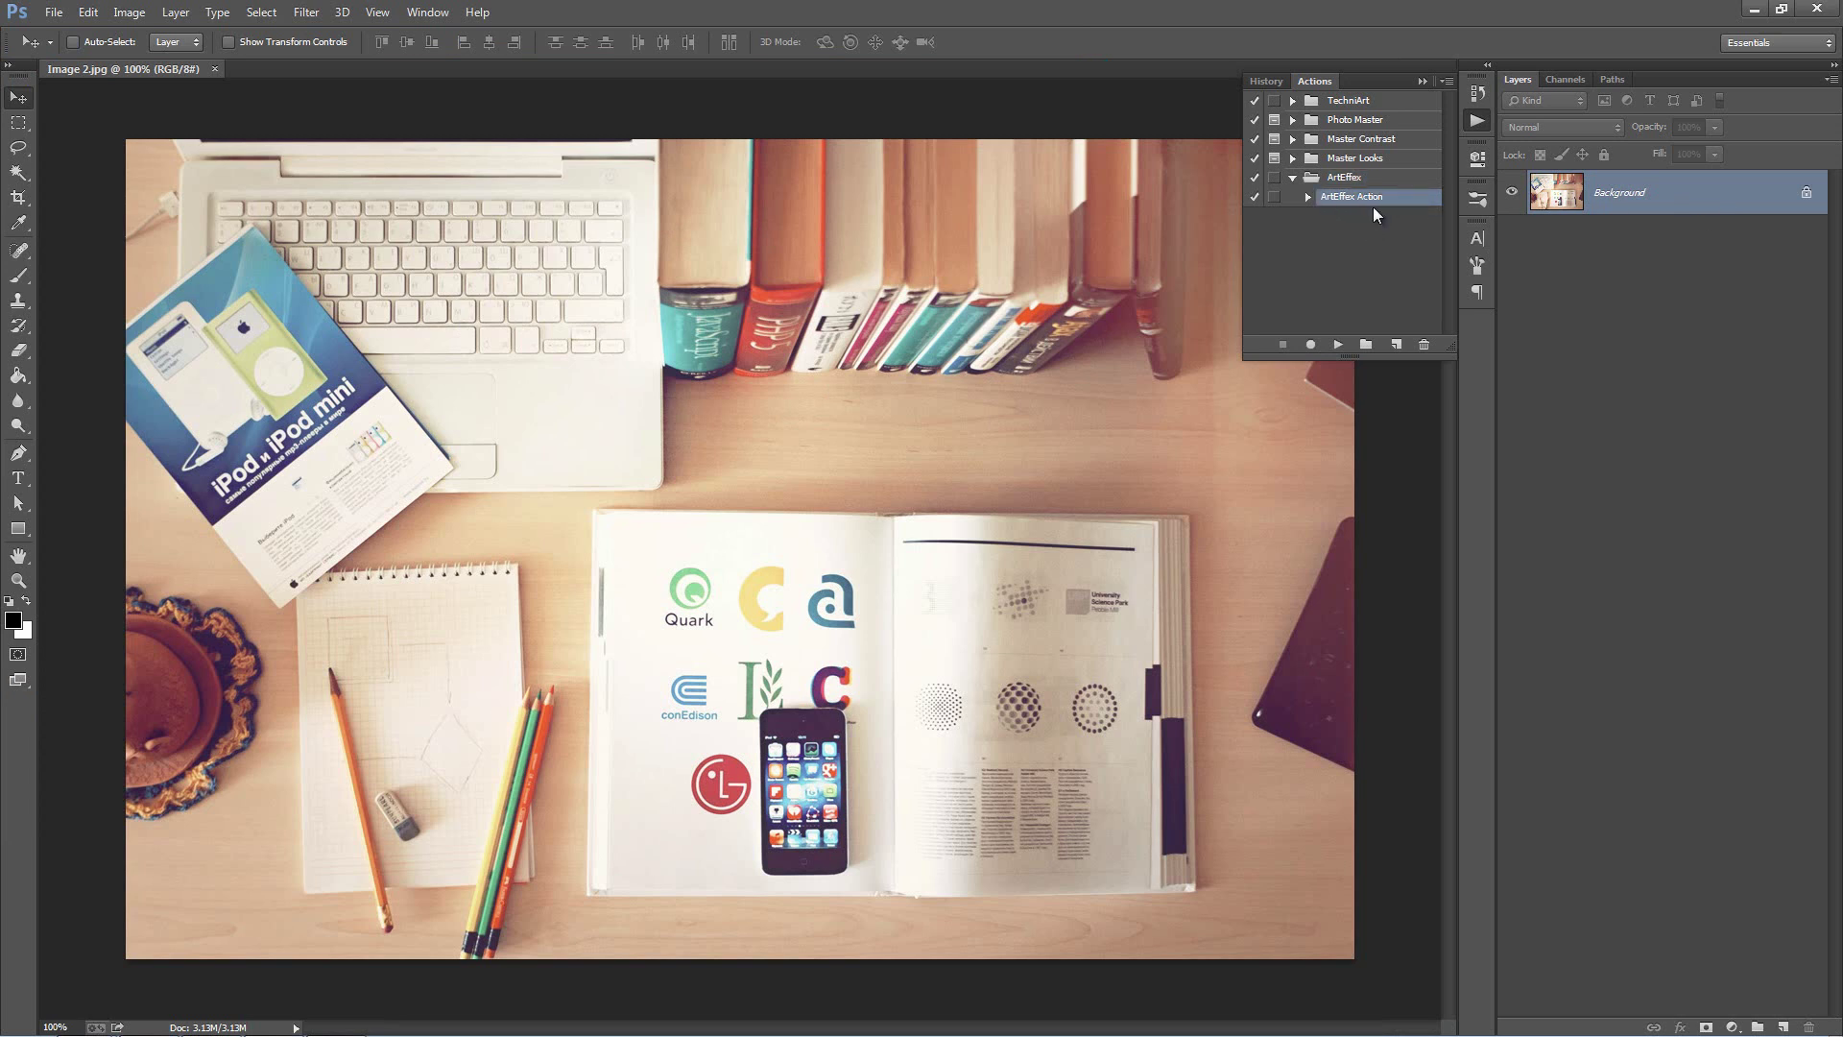
{"action": "left_click", "coordinate": [1336, 344]}
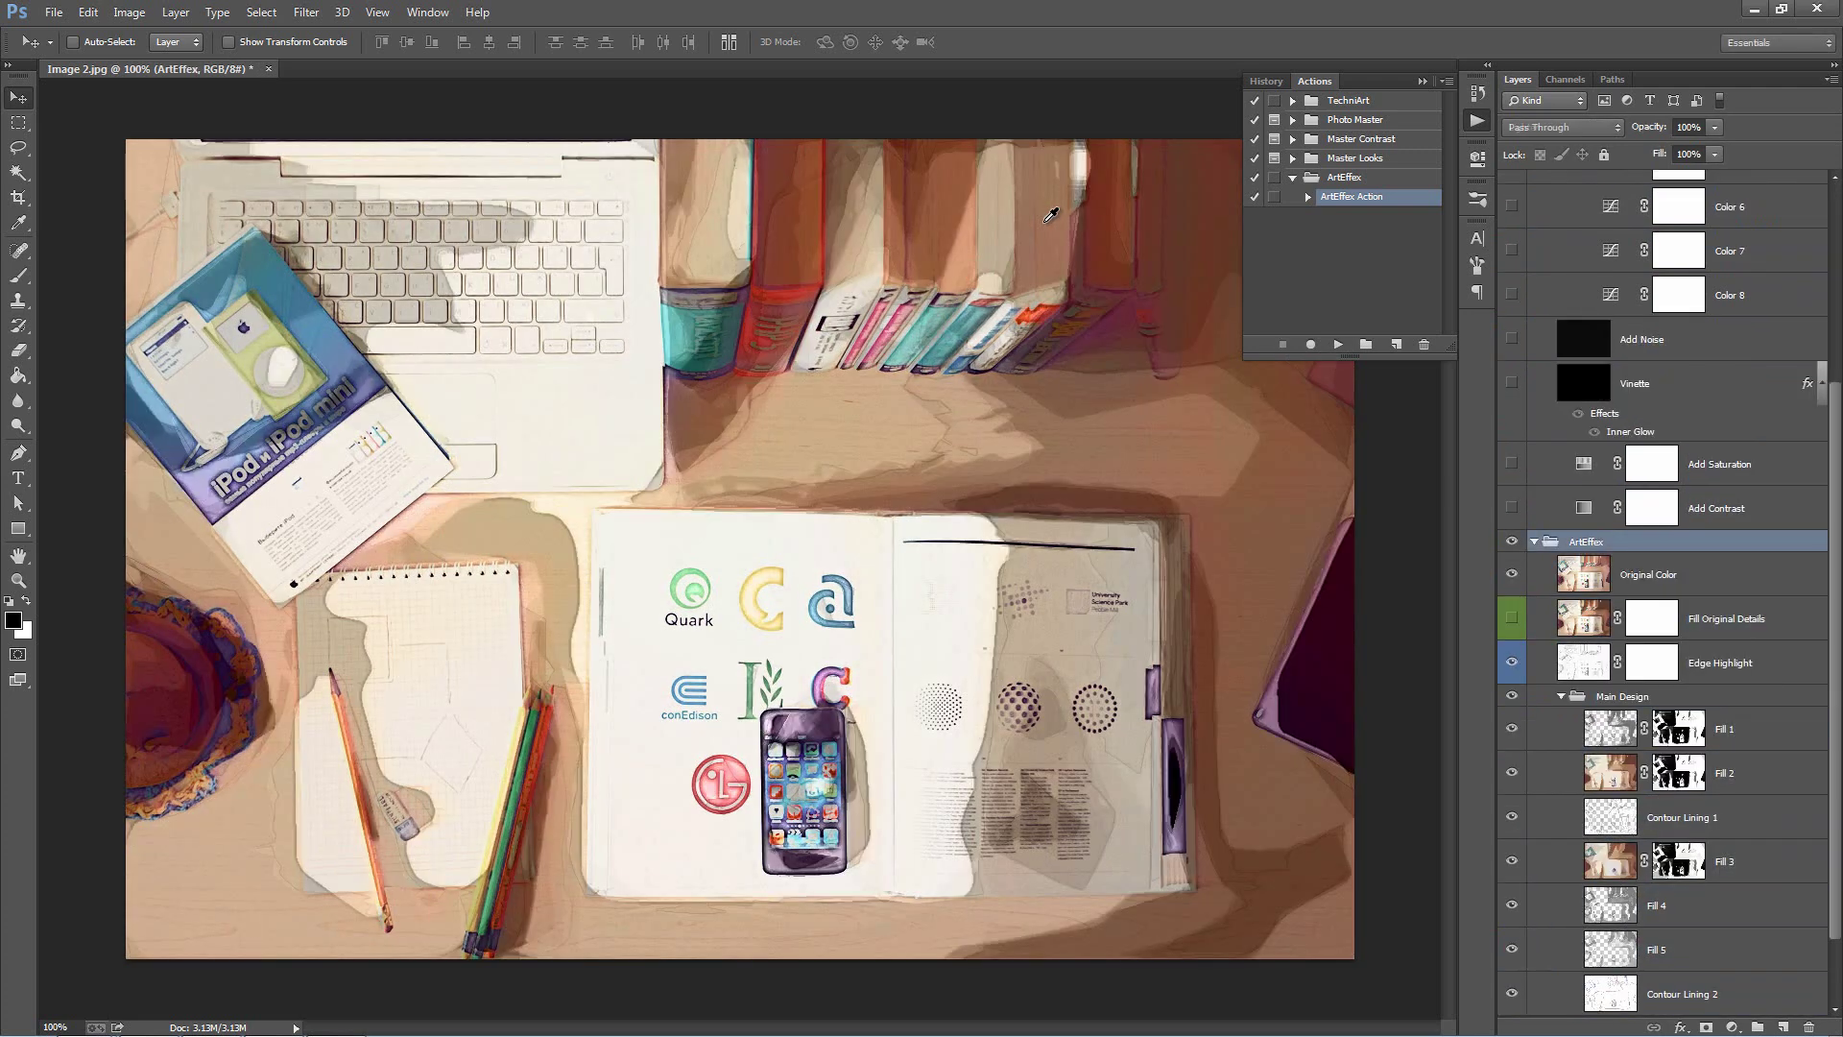
Step: Collapse the Actions panel and expand the Adjustments group to reach Color Options
{"action": "left_click", "coordinate": [1423, 80]}
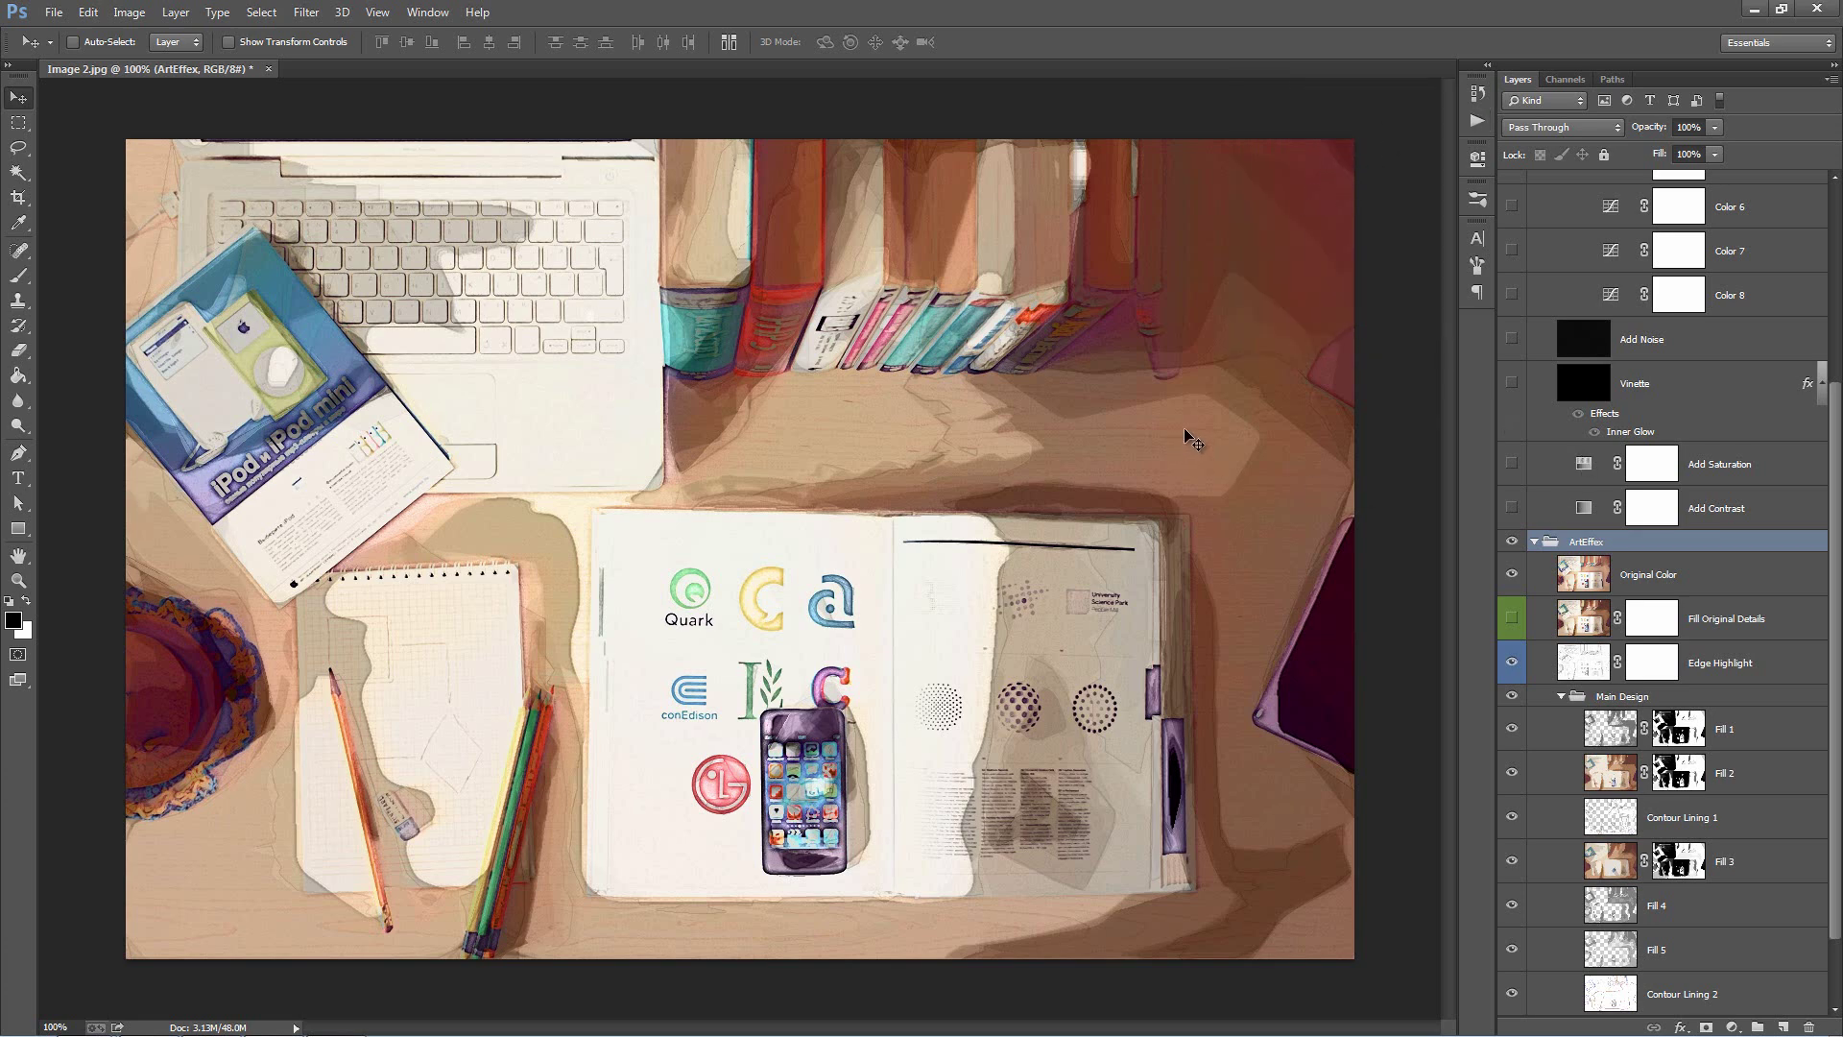
{"action": "scroll", "coordinate": [1572, 510], "scroll_direction": "up", "scroll_amount": 3}
{"action": "scroll", "coordinate": [1572, 509], "scroll_direction": "up", "scroll_amount": 3}
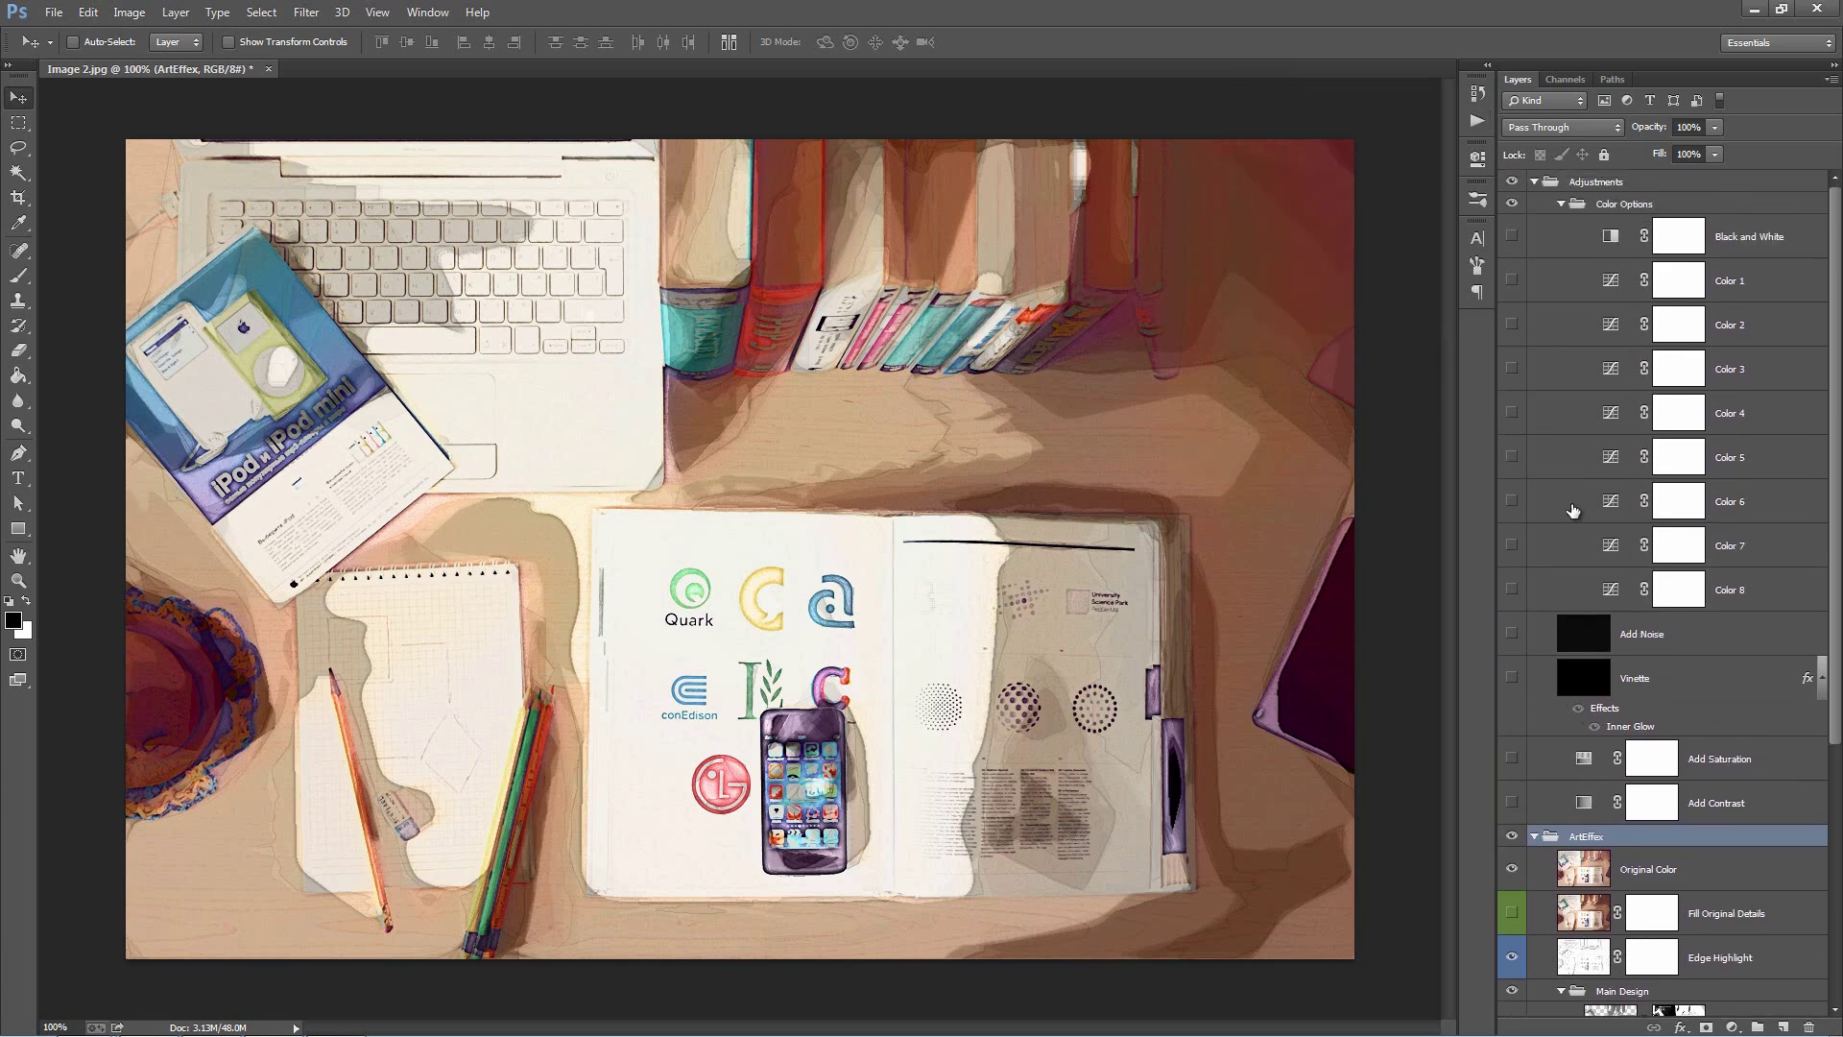
{"action": "left_click", "coordinate": [1535, 182]}
{"action": "left_click", "coordinate": [1535, 203]}
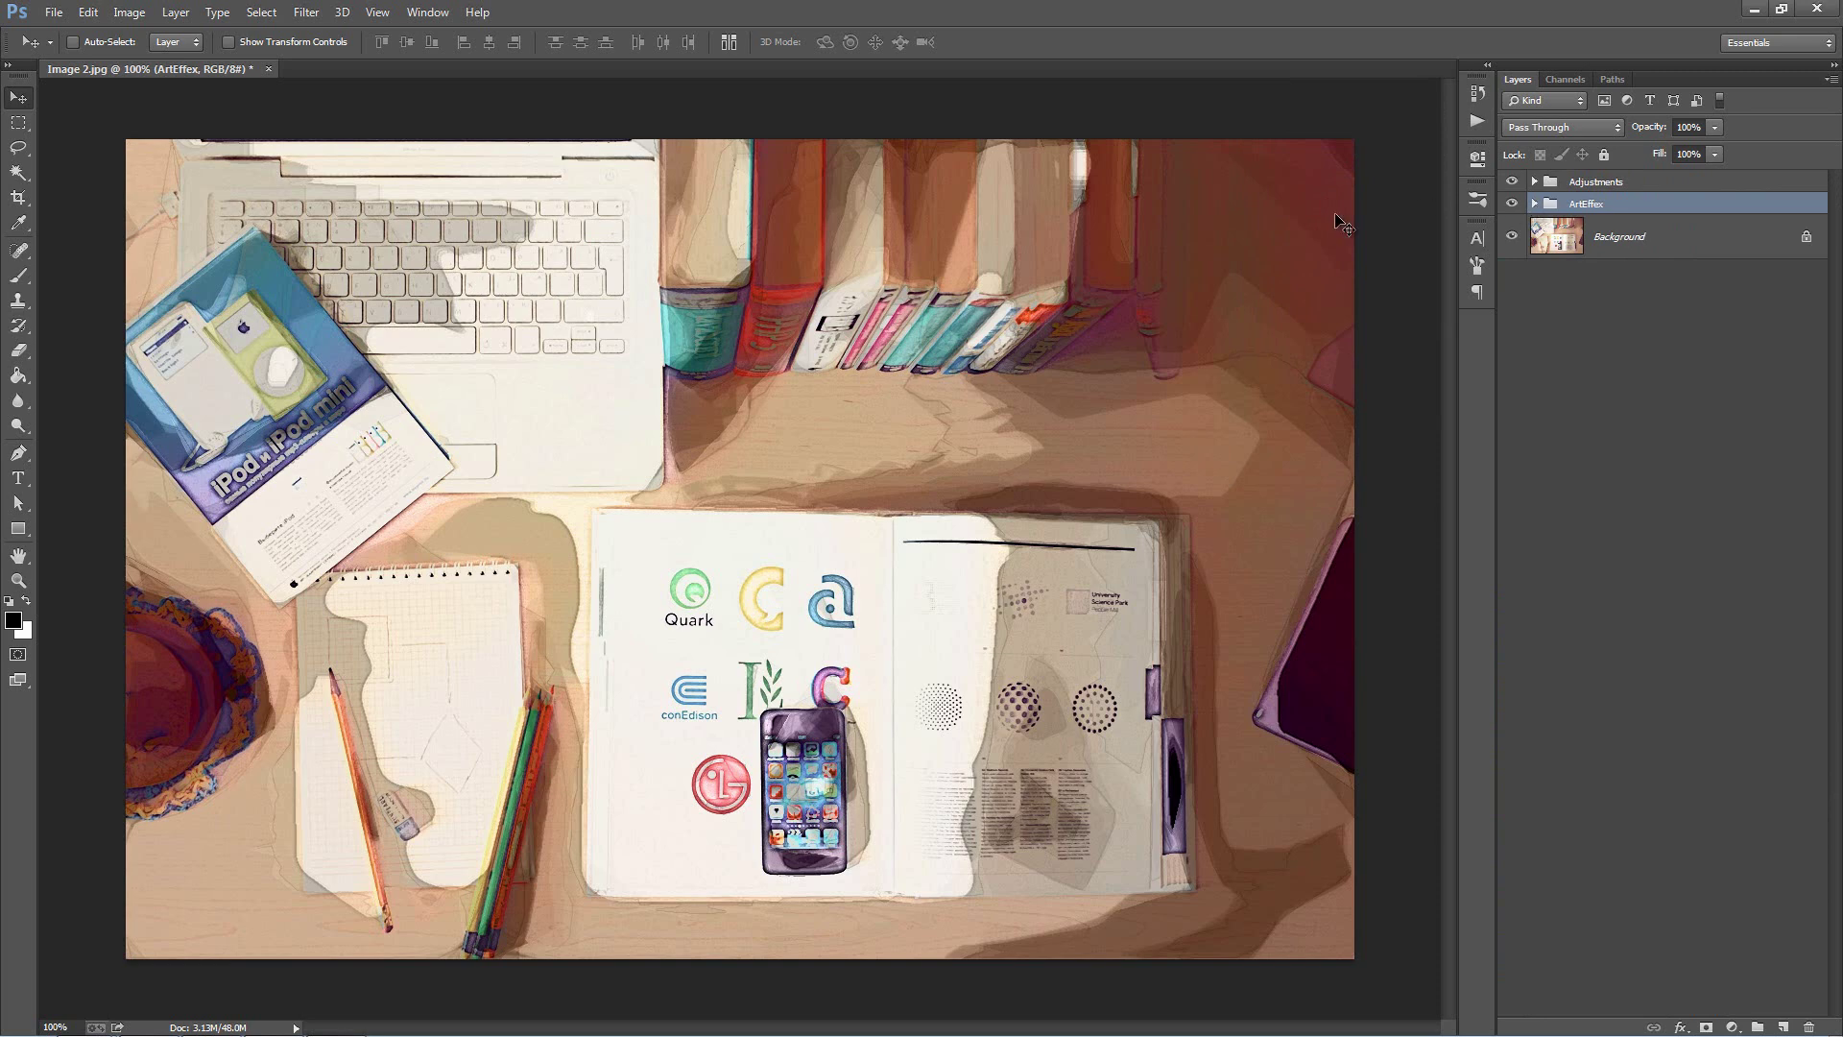
{"action": "left_click", "coordinate": [1591, 182]}
{"action": "left_click", "coordinate": [1617, 205]}
{"action": "left_click", "coordinate": [1579, 185]}
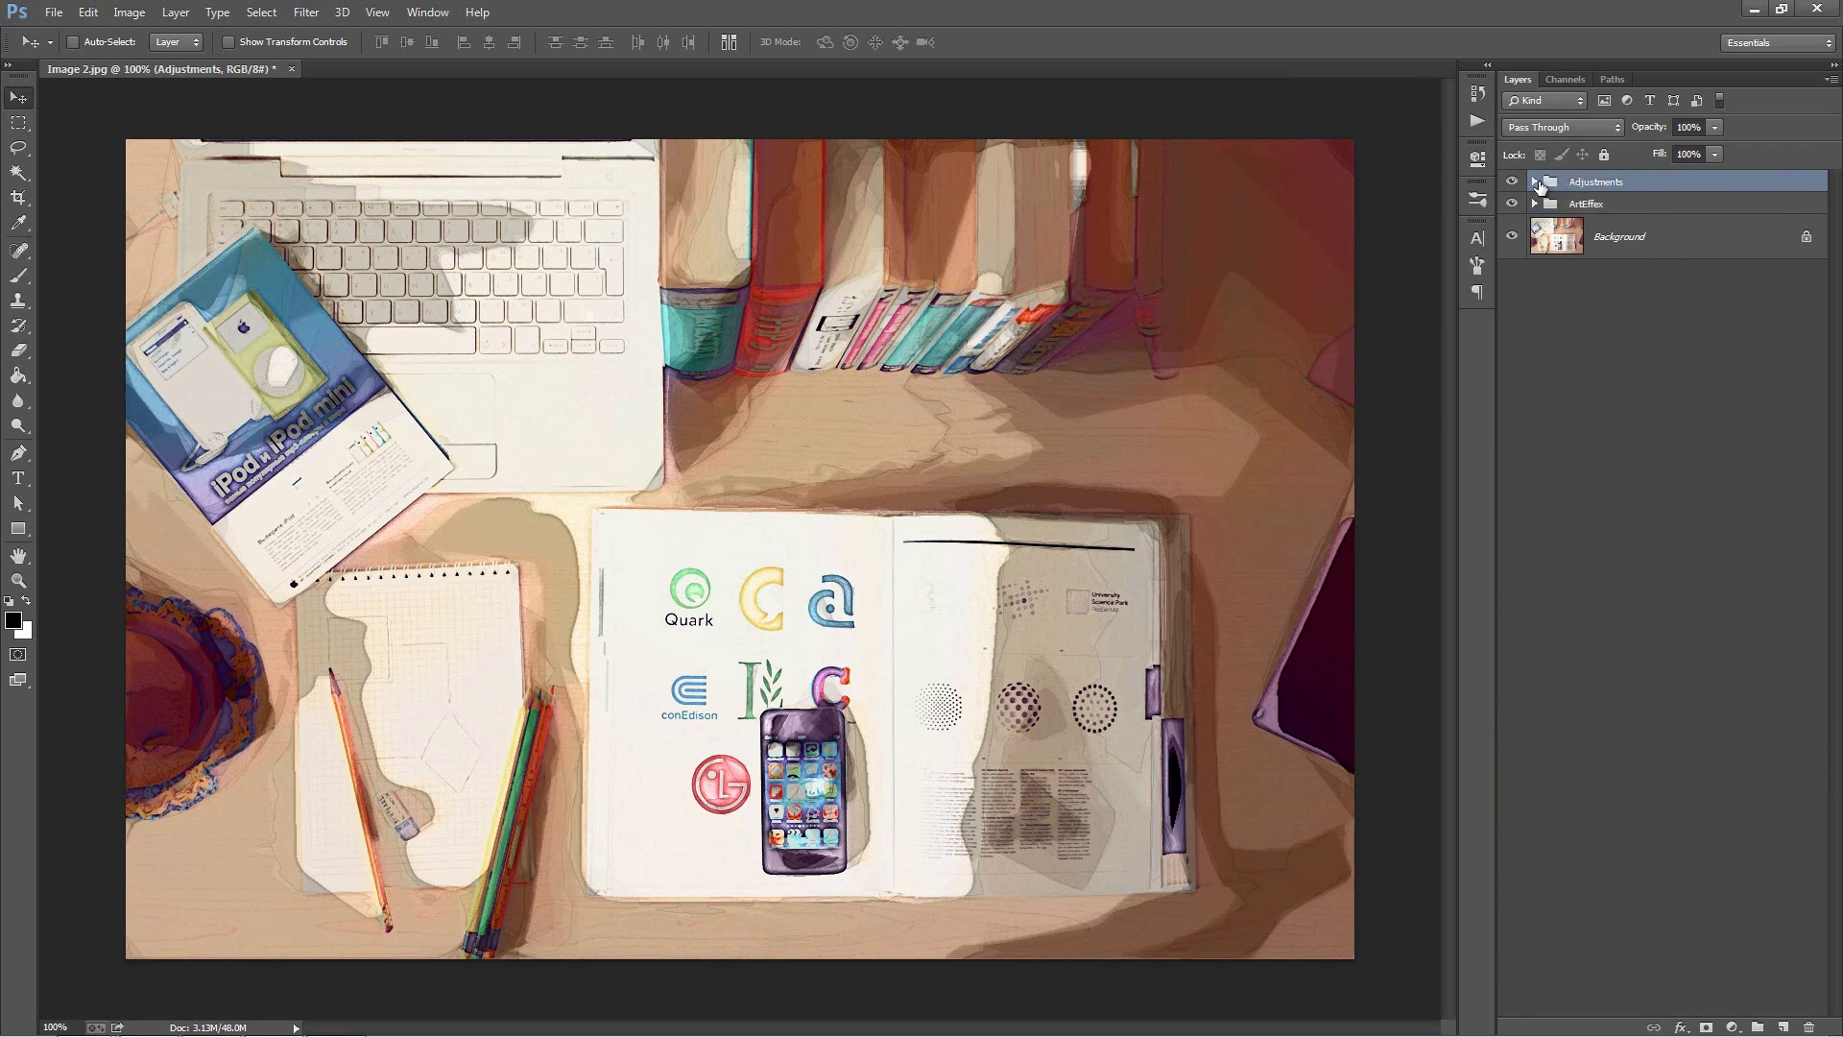
{"action": "left_click", "coordinate": [1537, 182]}
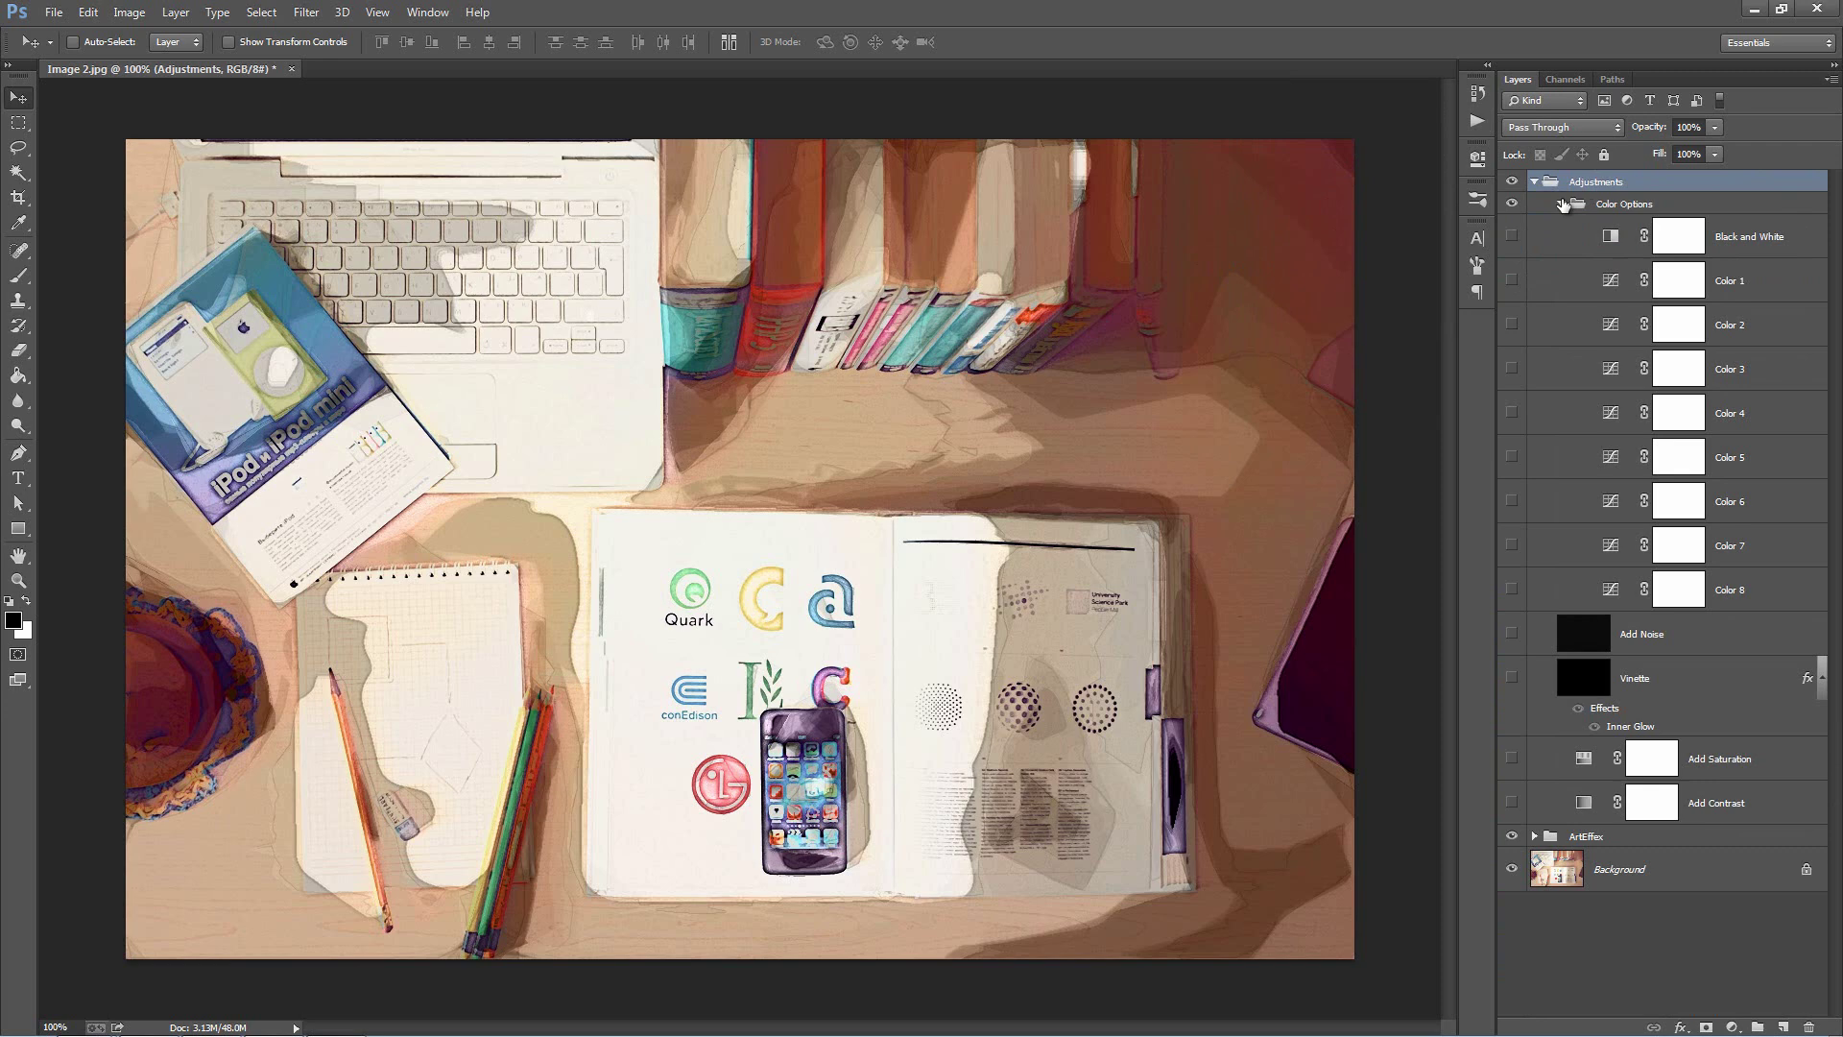
{"action": "left_click", "coordinate": [1564, 204]}
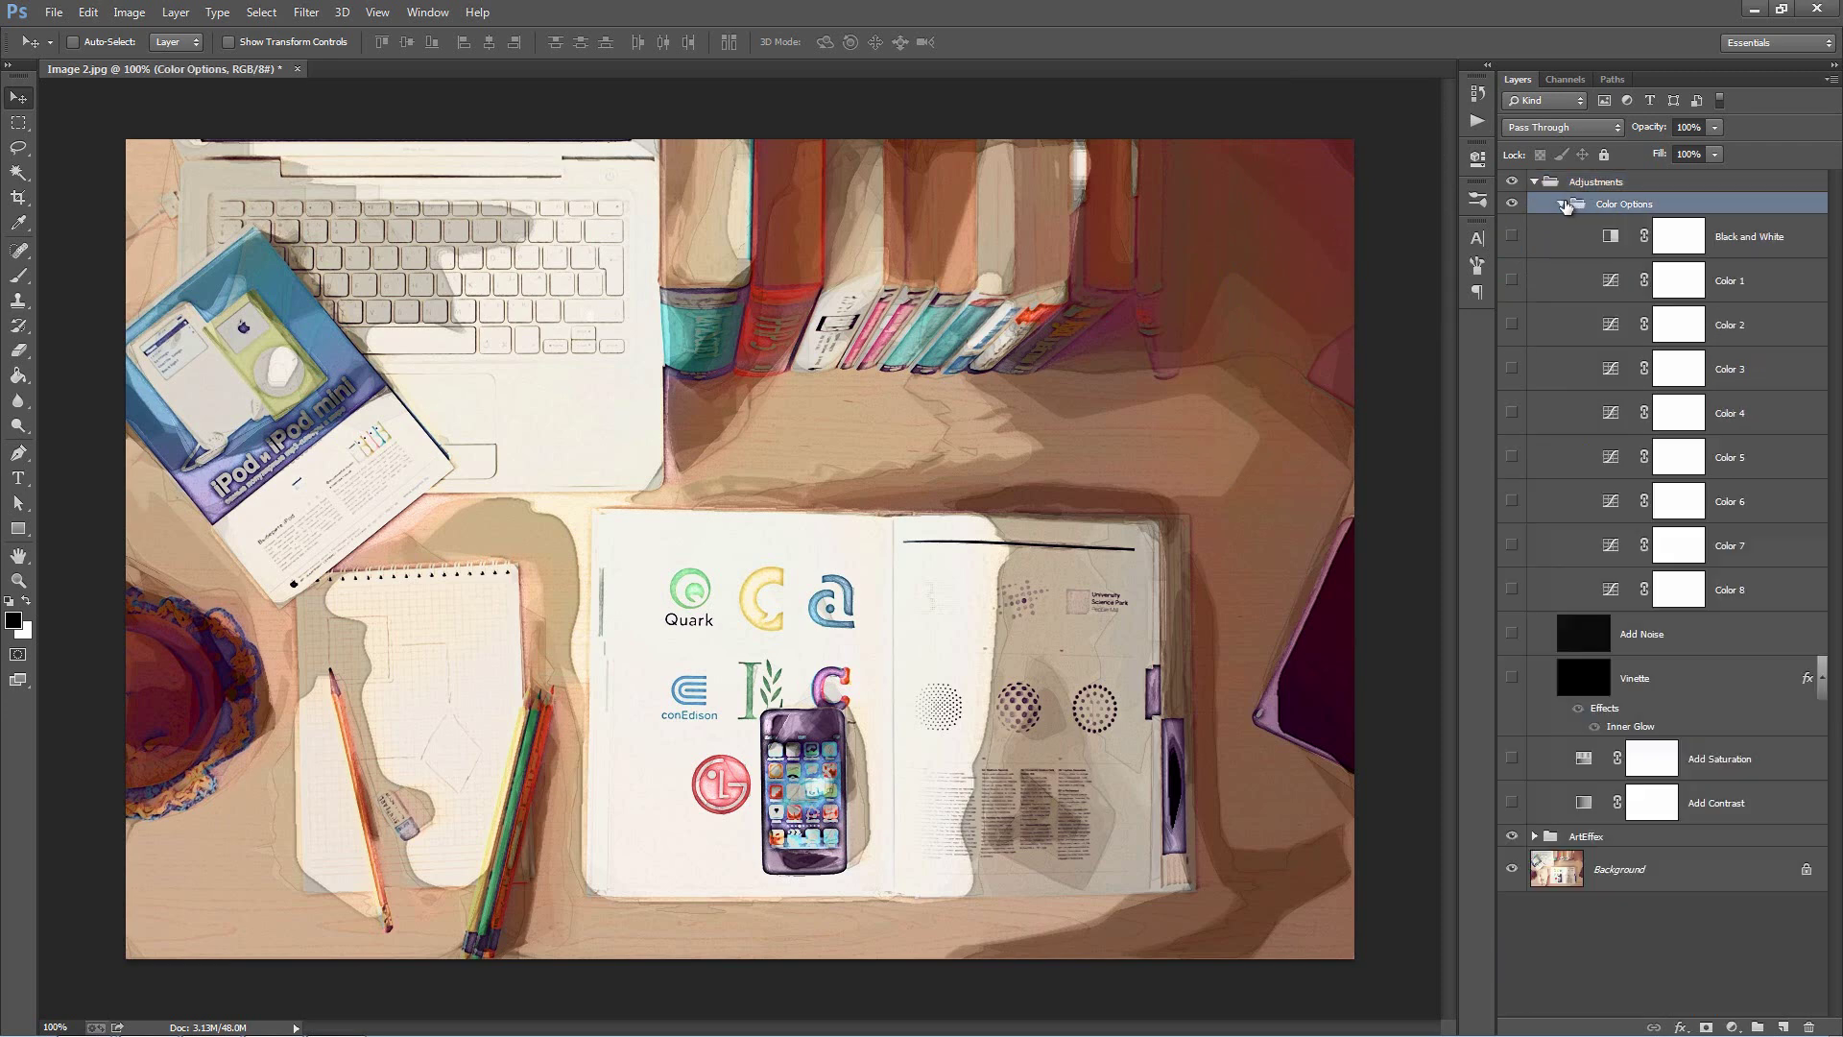
Step: Preview Black and White and the Color tints, ending with only the pinkish Color 8 tint on
{"action": "left_click", "coordinate": [1512, 236]}
{"action": "left_click", "coordinate": [1511, 237]}
{"action": "left_click", "coordinate": [1512, 281]}
{"action": "left_click", "coordinate": [1512, 369]}
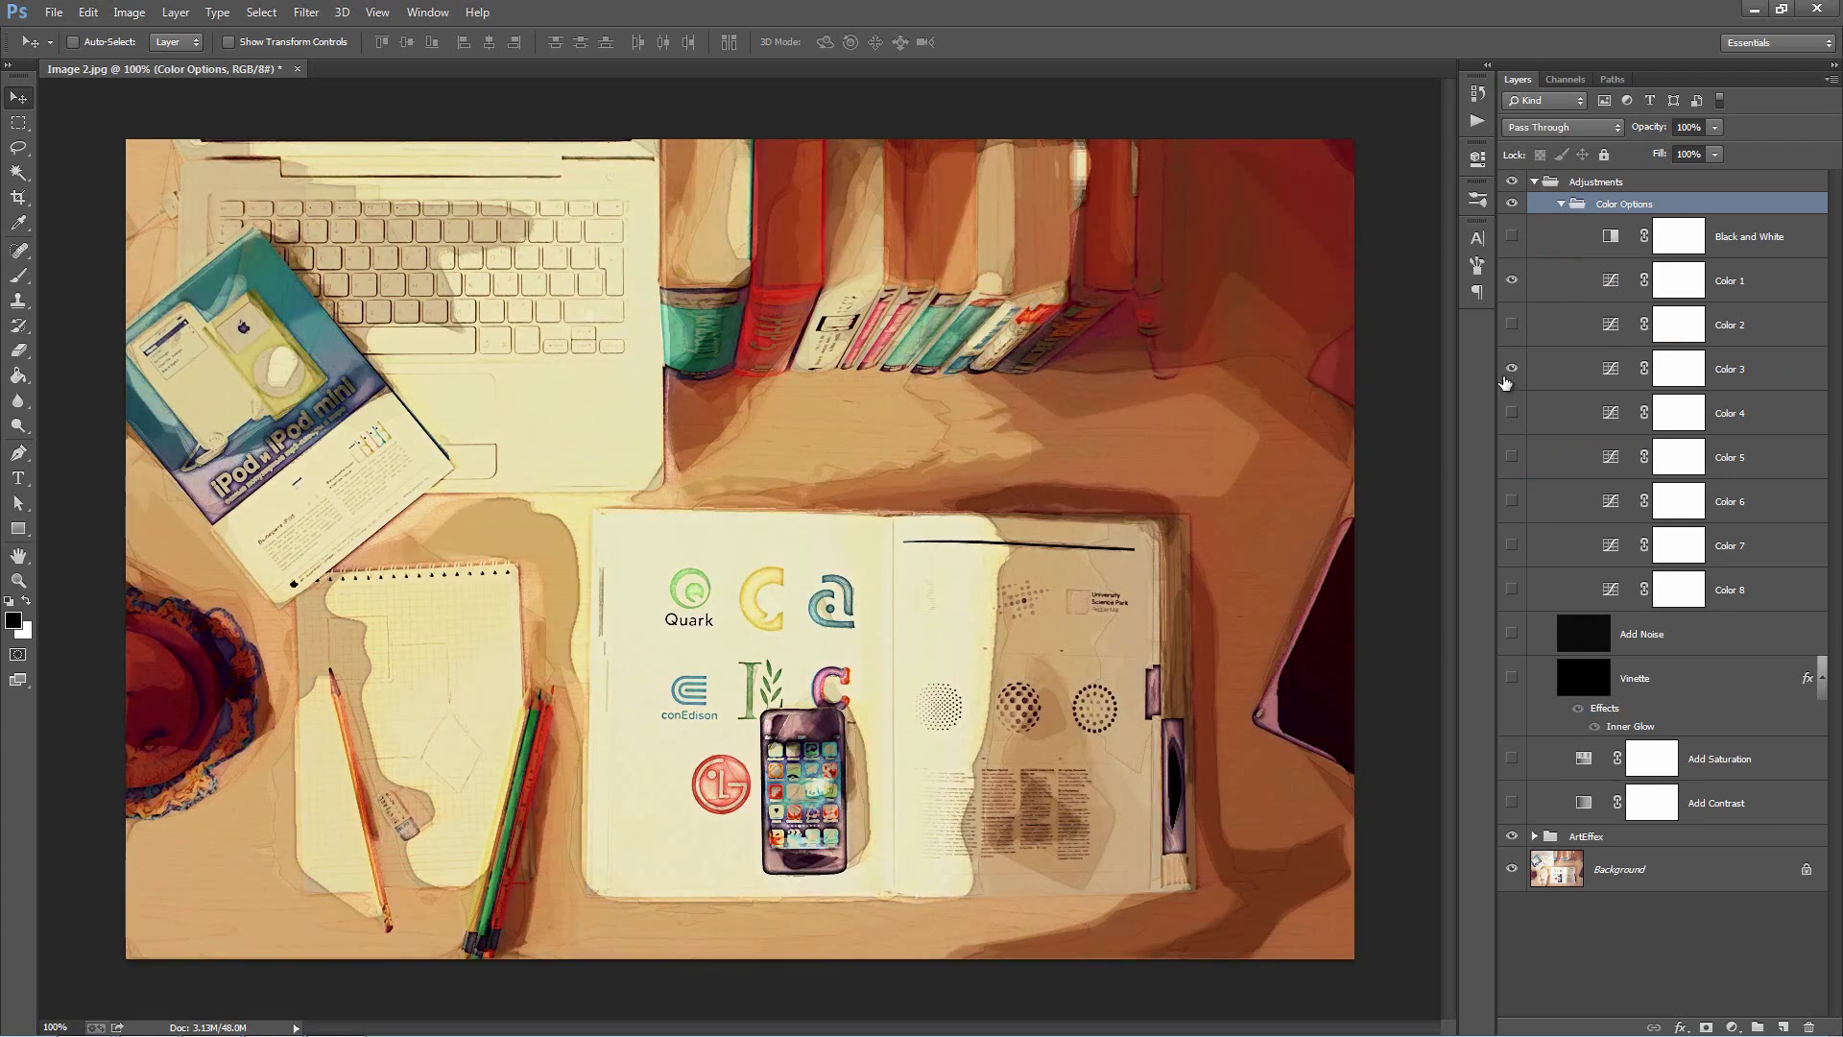
{"action": "left_click", "coordinate": [1511, 412]}
{"action": "left_click", "coordinate": [1512, 457]}
{"action": "left_click", "coordinate": [1512, 501]}
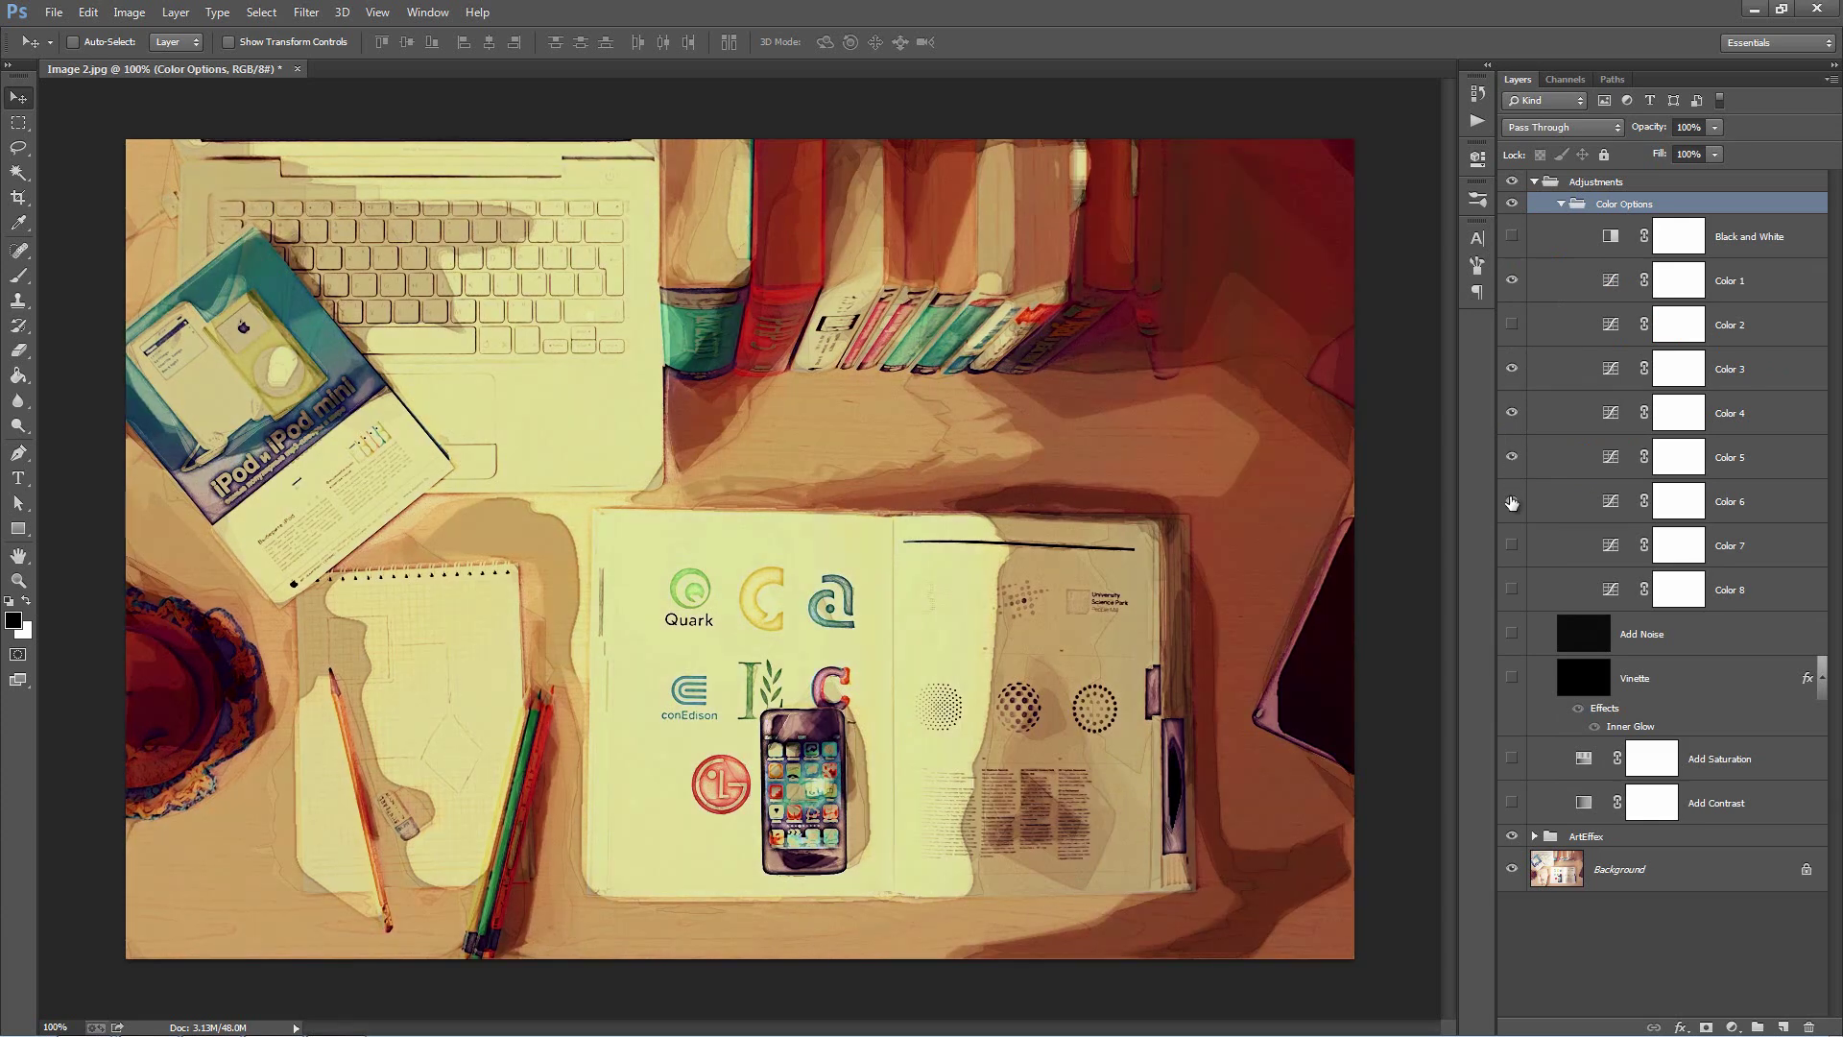
{"action": "left_click", "coordinate": [1512, 414]}
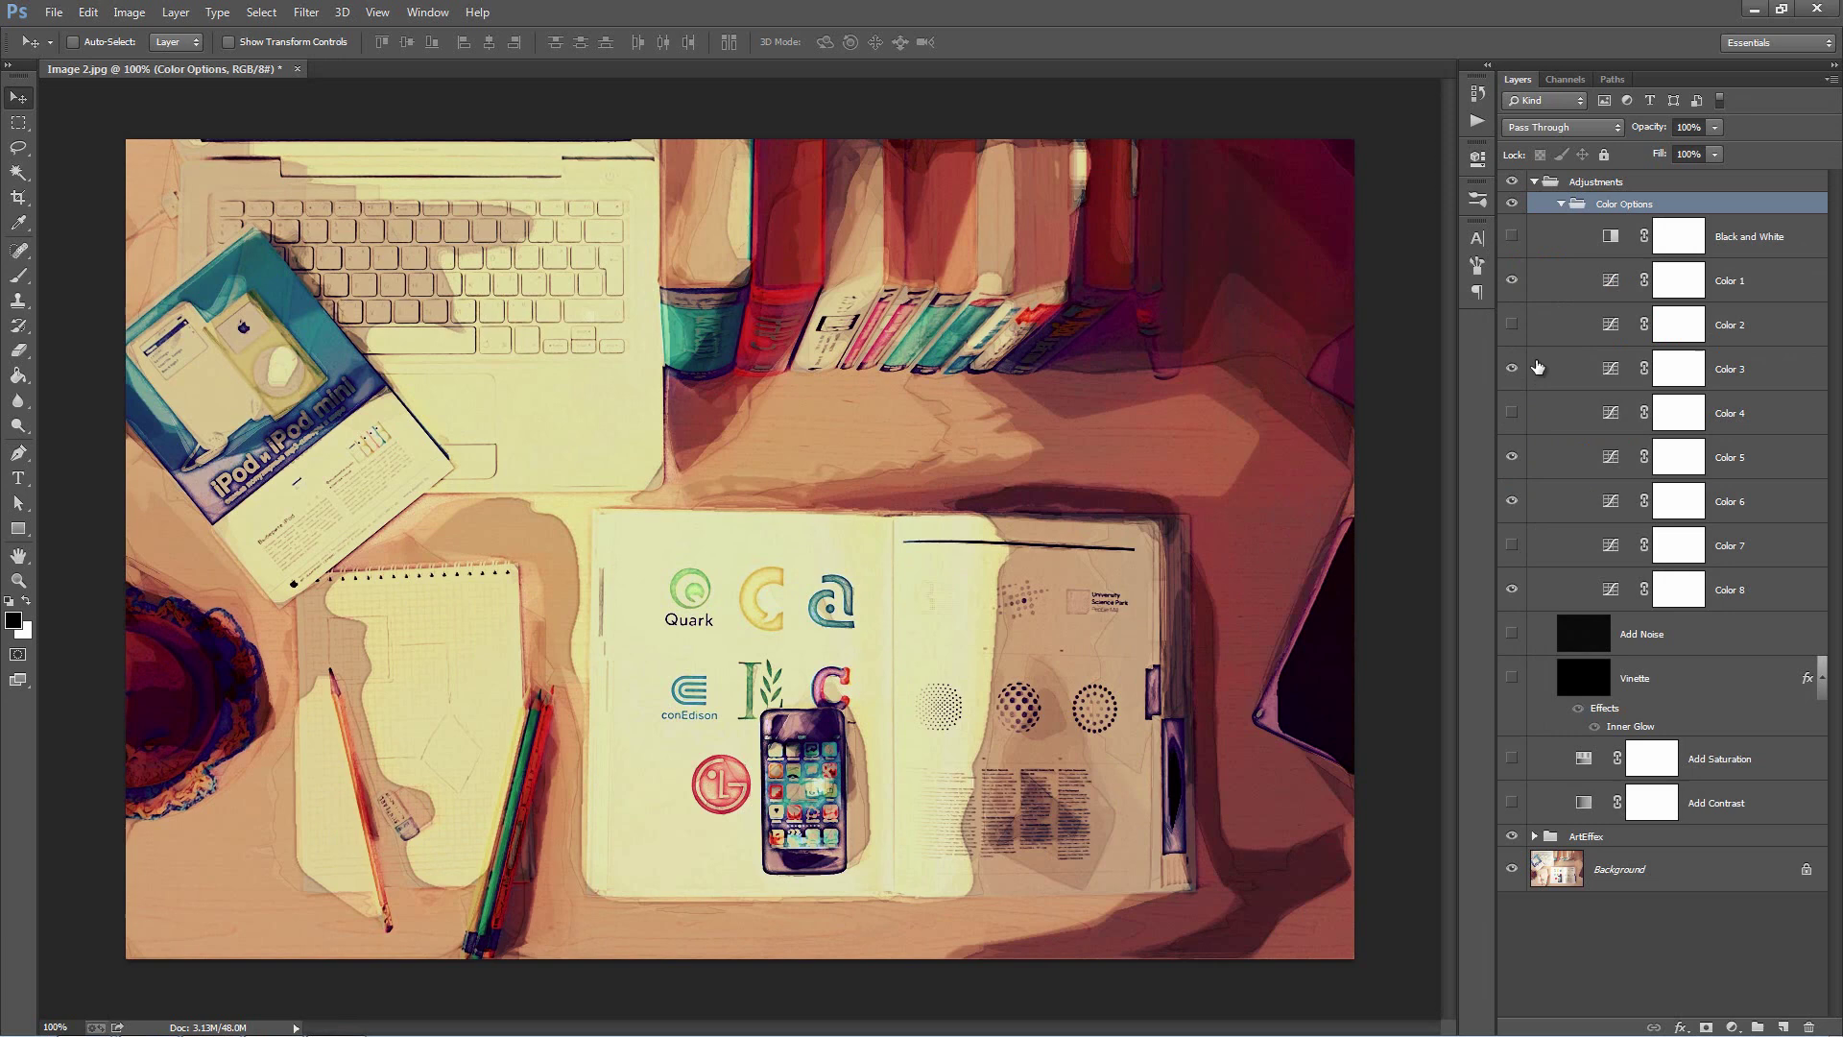
{"action": "left_click", "coordinate": [1511, 279]}
{"action": "left_click", "coordinate": [1511, 368]}
{"action": "left_click", "coordinate": [1512, 457]}
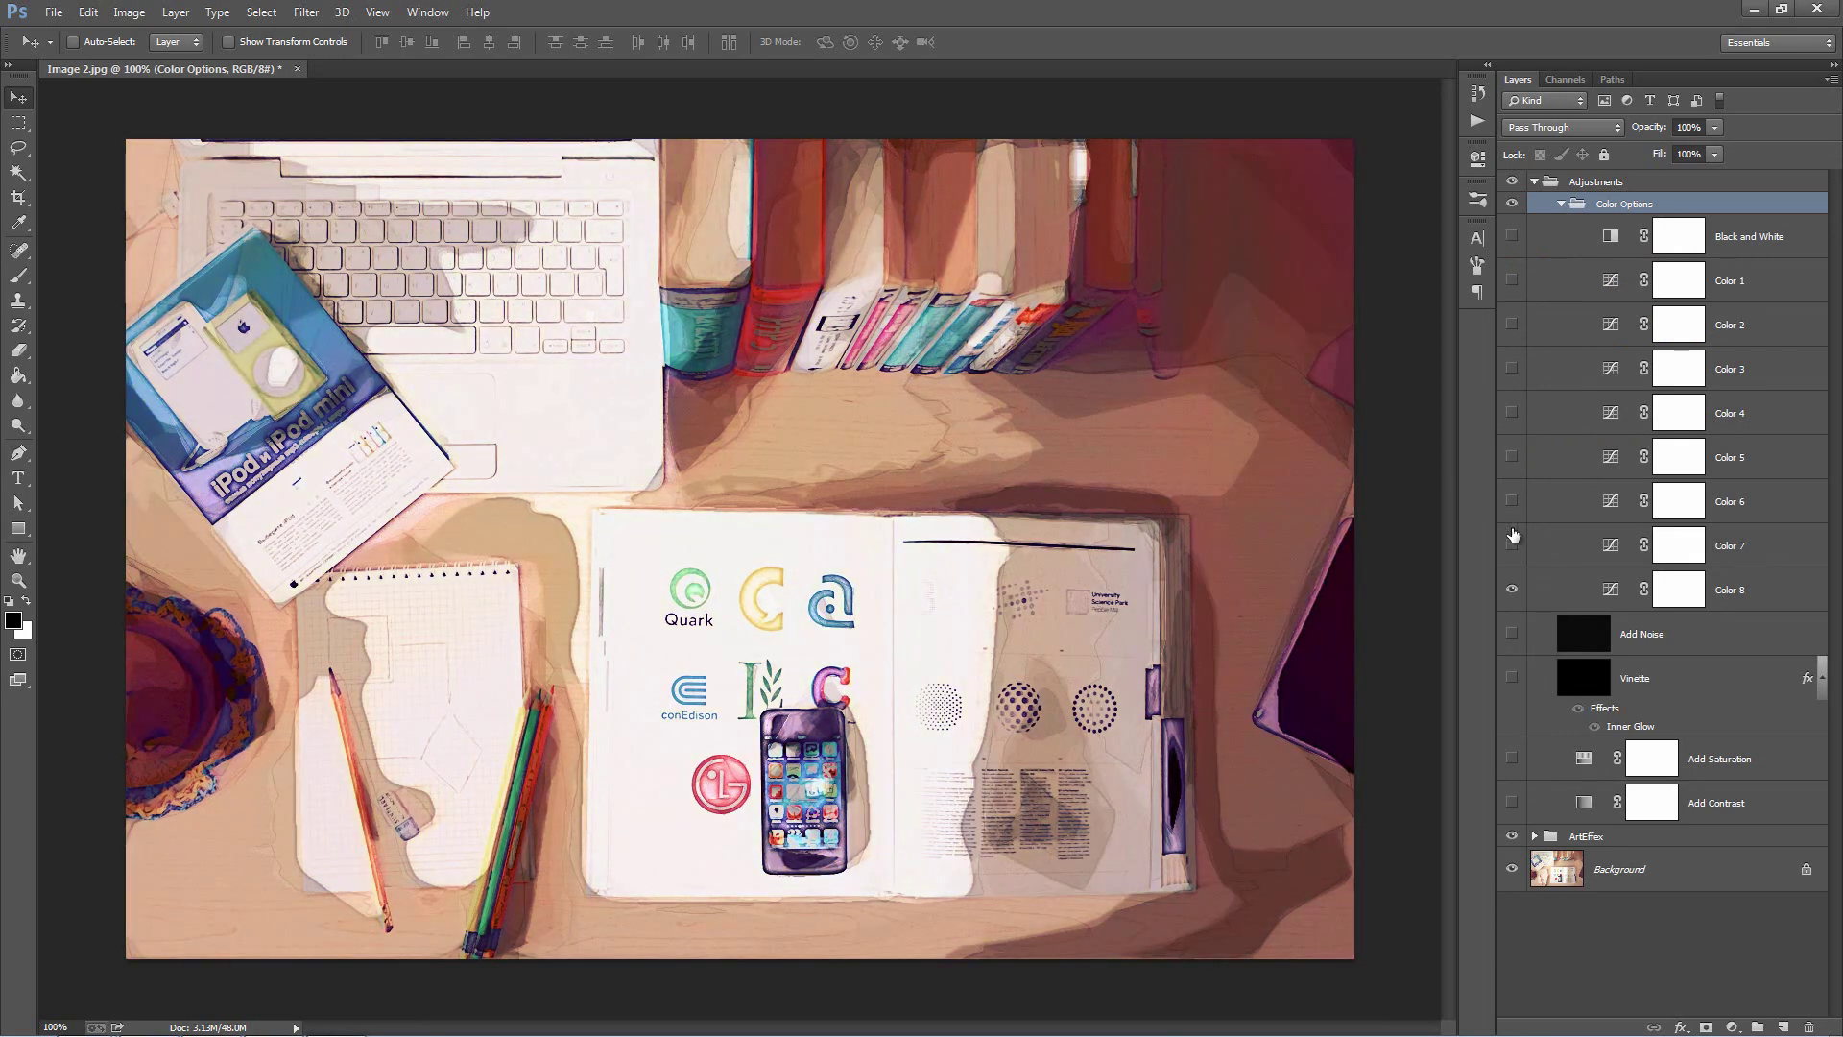
Step: Preview the Add Noise grain and the Vinette vignette, then hide both again
{"action": "left_click", "coordinate": [1561, 203]}
{"action": "left_click", "coordinate": [1627, 234]}
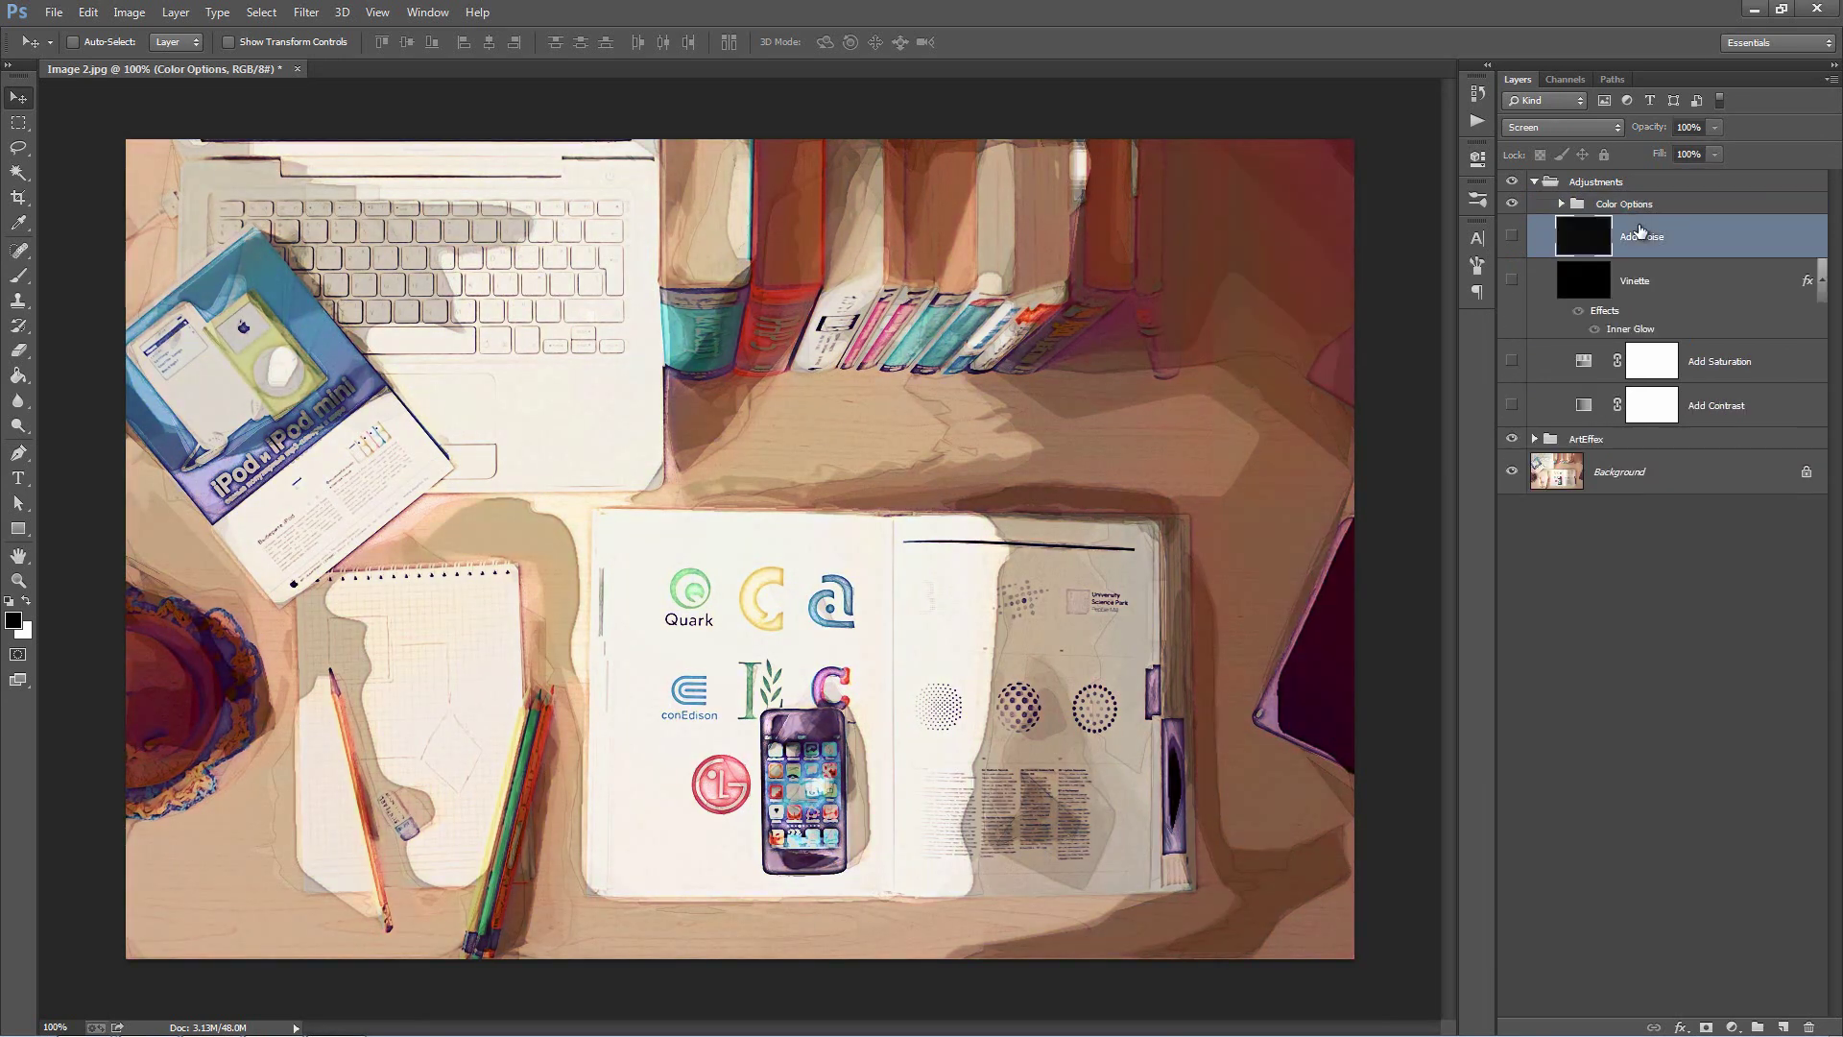
{"action": "left_click", "coordinate": [1512, 236]}
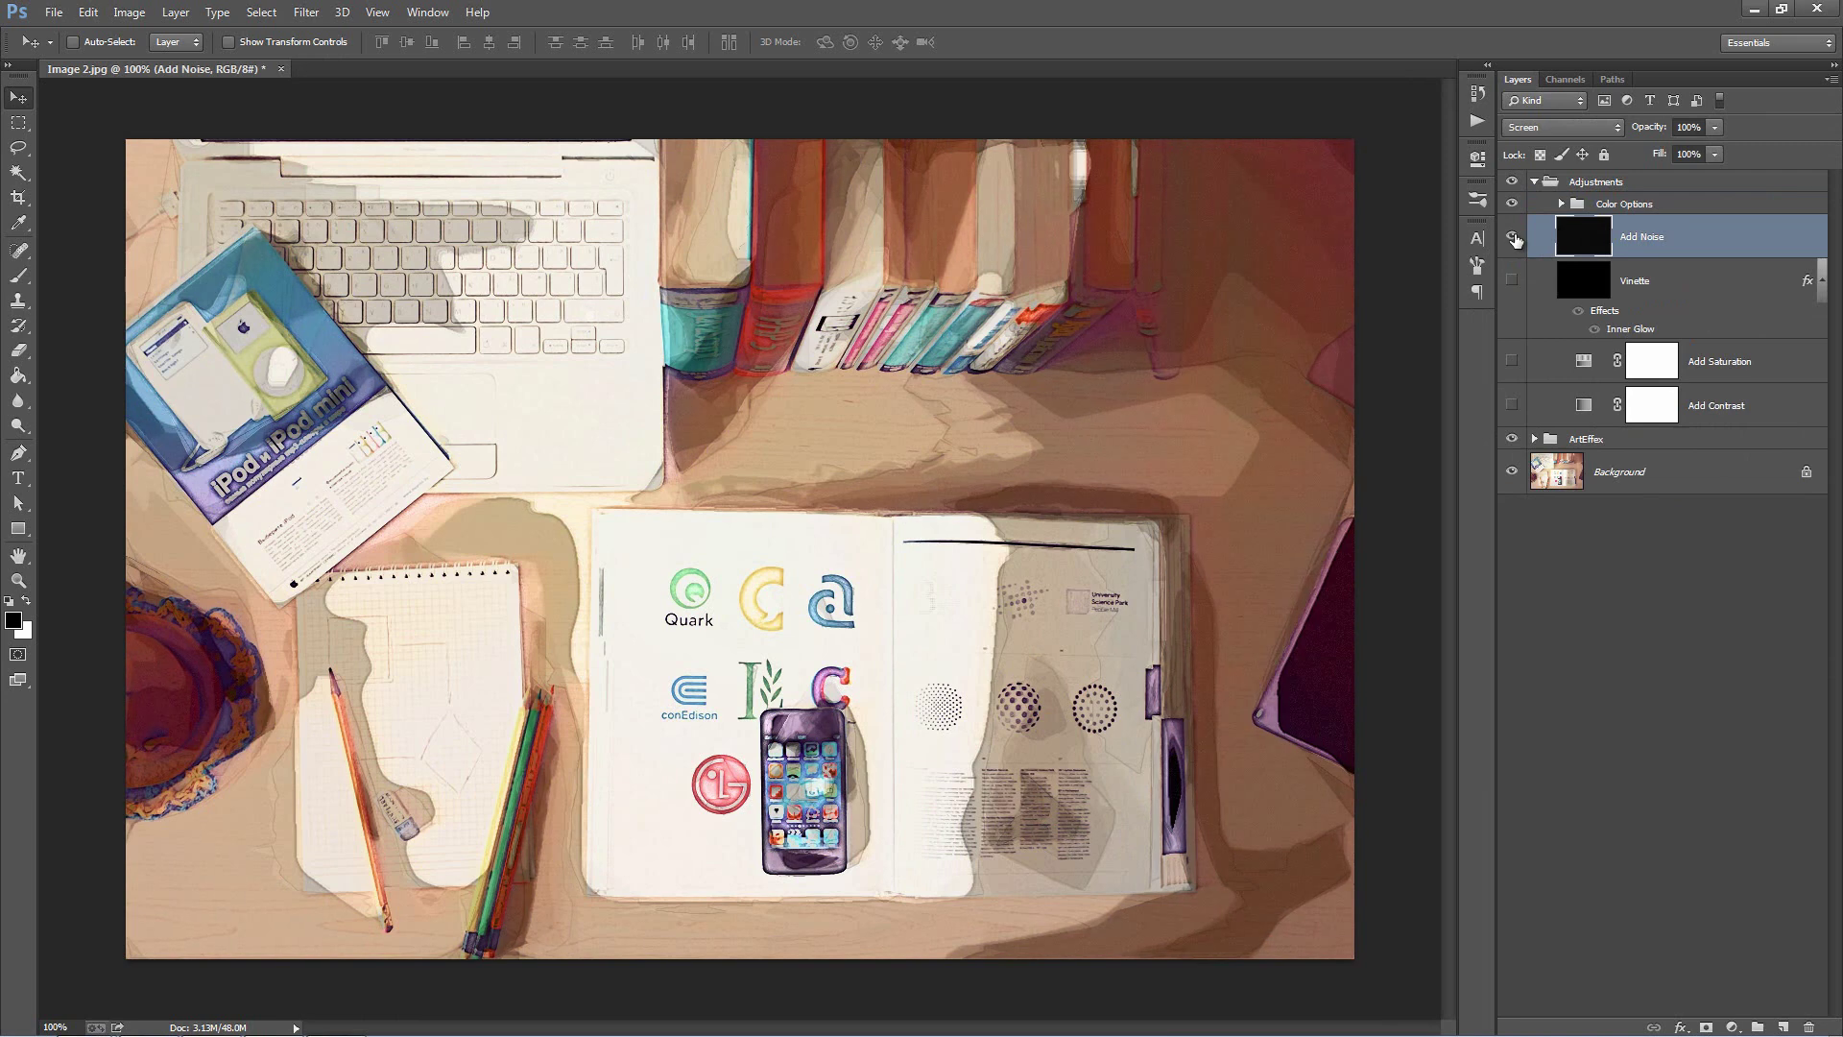
{"action": "left_click", "coordinate": [1513, 236]}
{"action": "left_click", "coordinate": [1513, 281]}
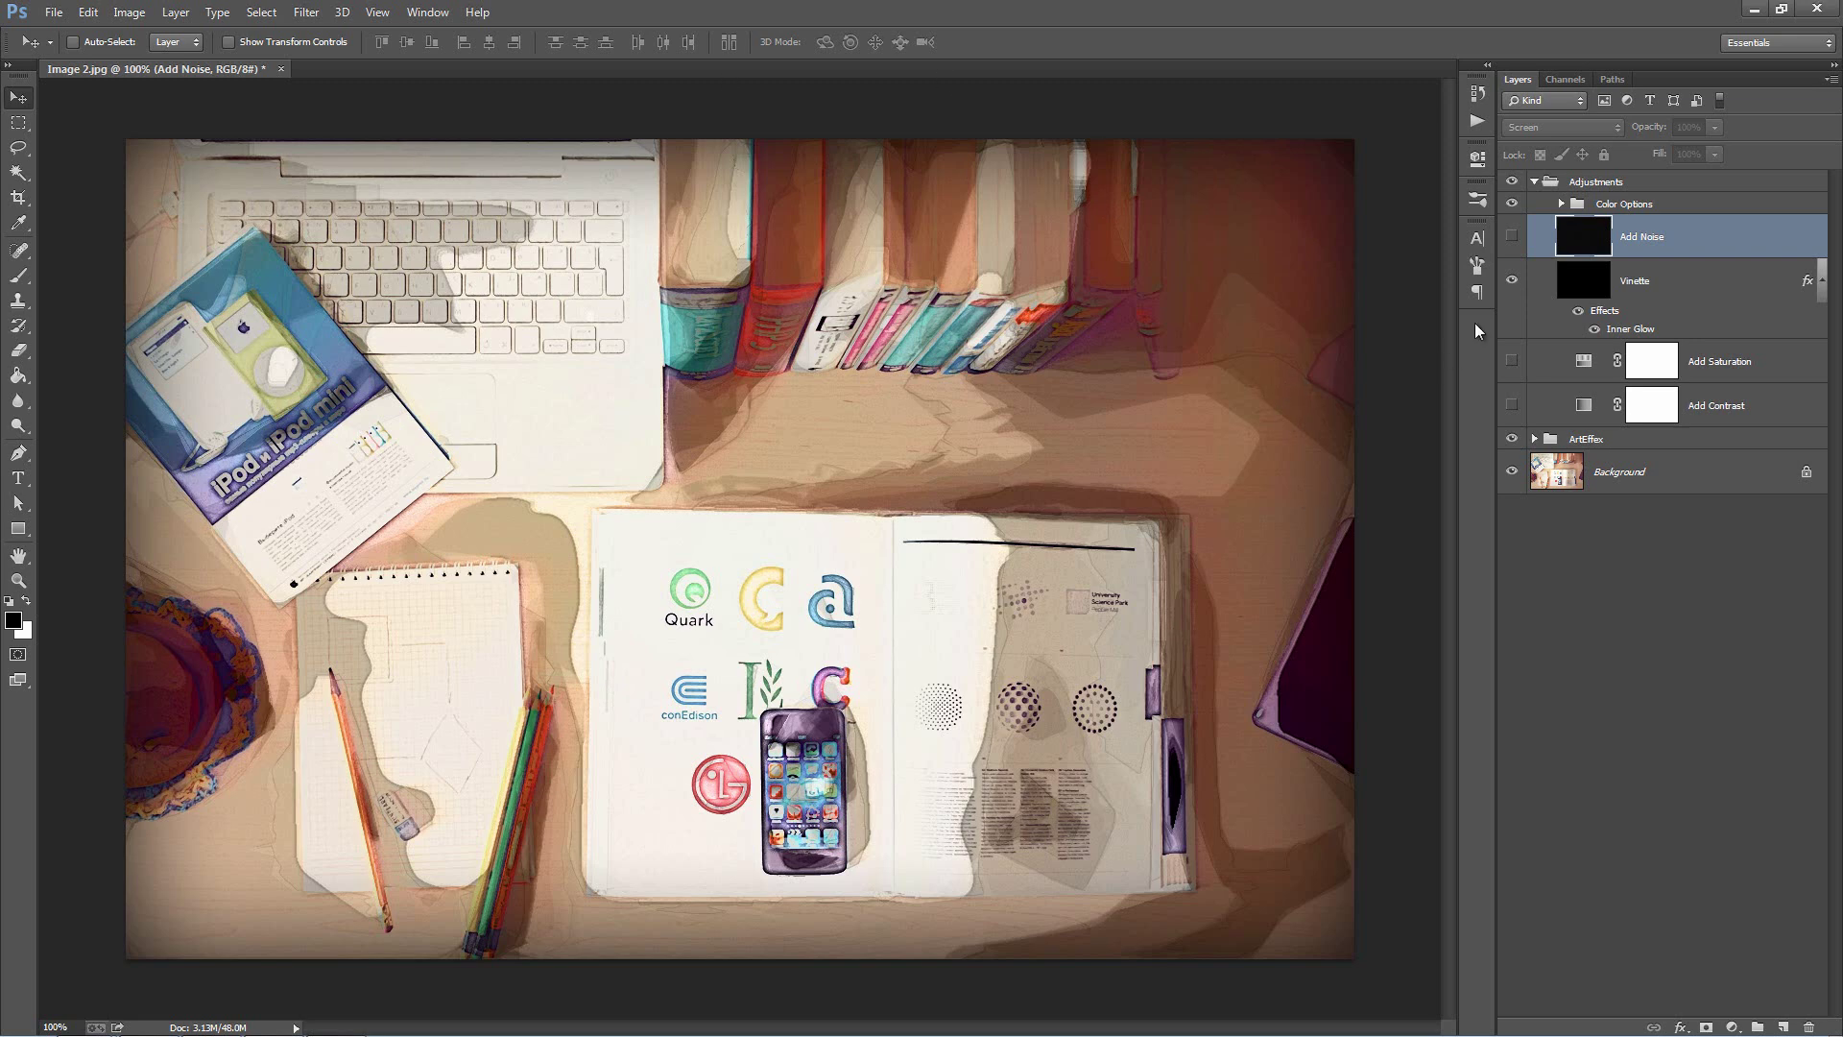
{"action": "left_click", "coordinate": [1513, 280]}
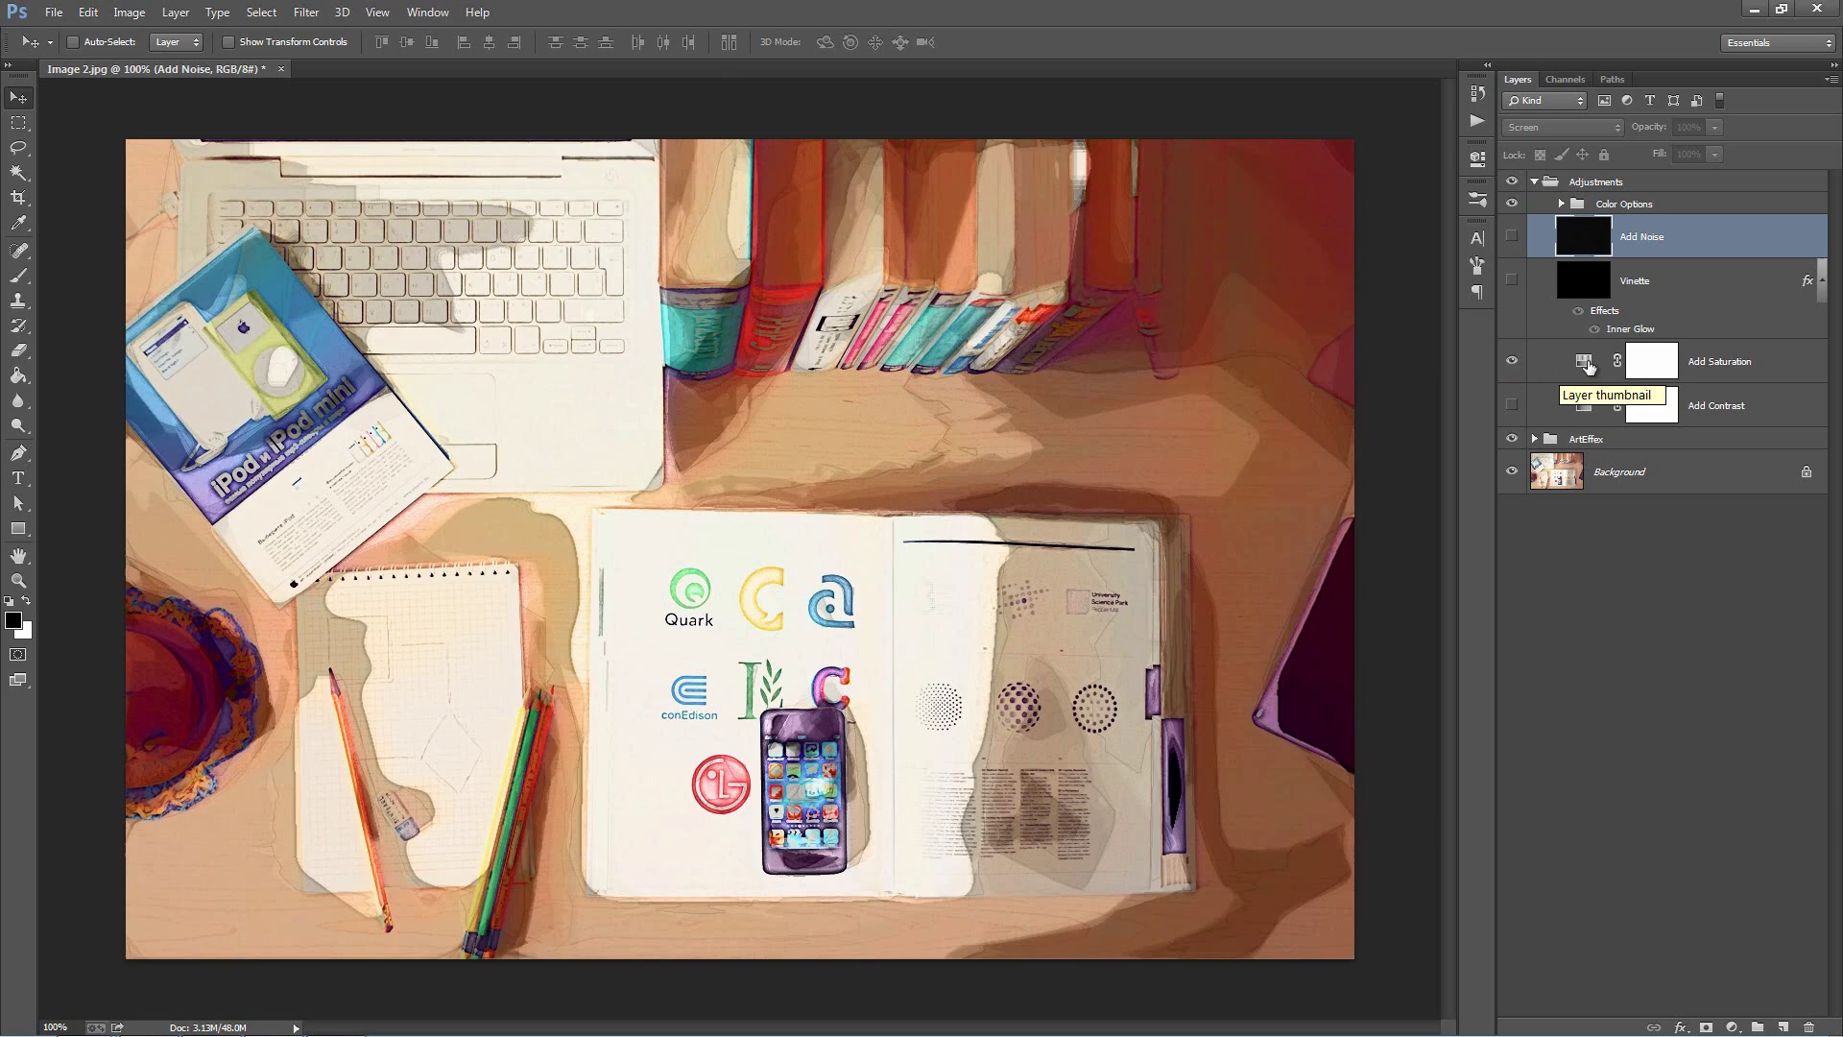
Step: Adjust the Add Saturation Hue/Saturation setting, then hide the Add Saturation layer
{"action": "double_click", "coordinate": [1585, 362]}
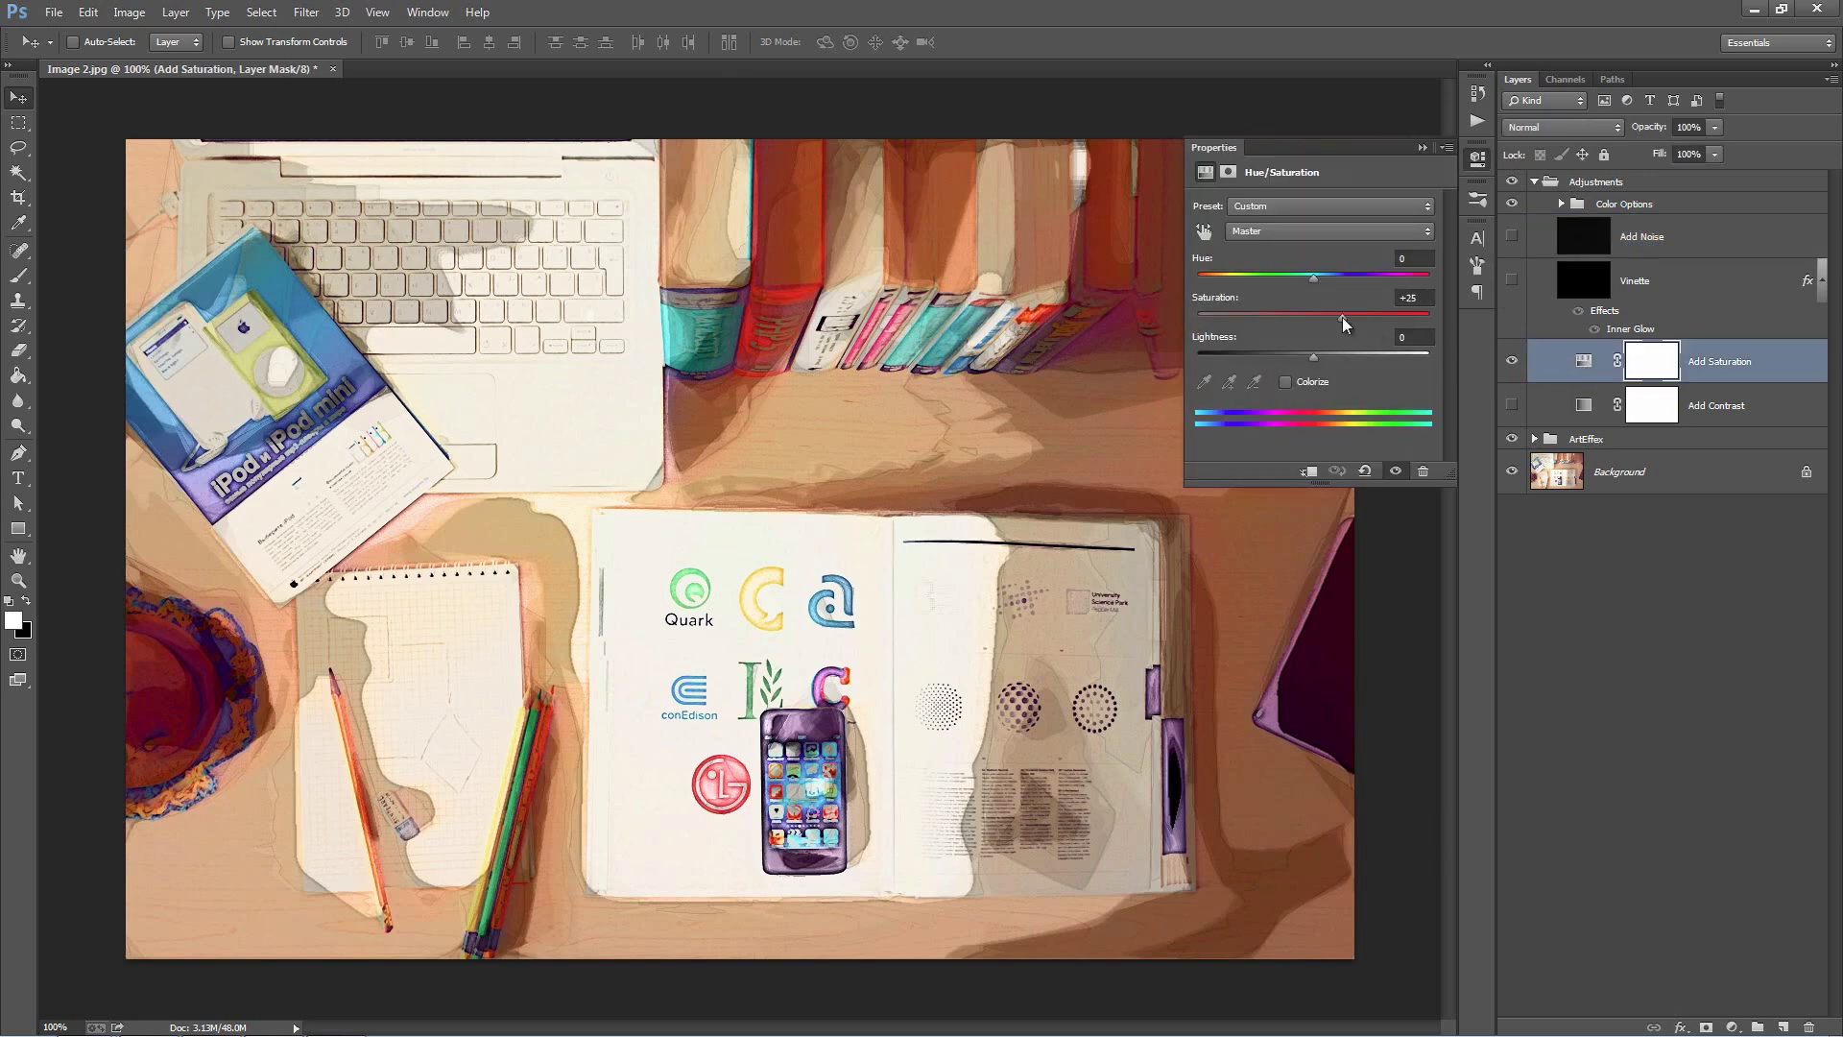
{"action": "left_click_drag", "start_coordinate": [1342, 316], "coordinate": [1307, 283]}
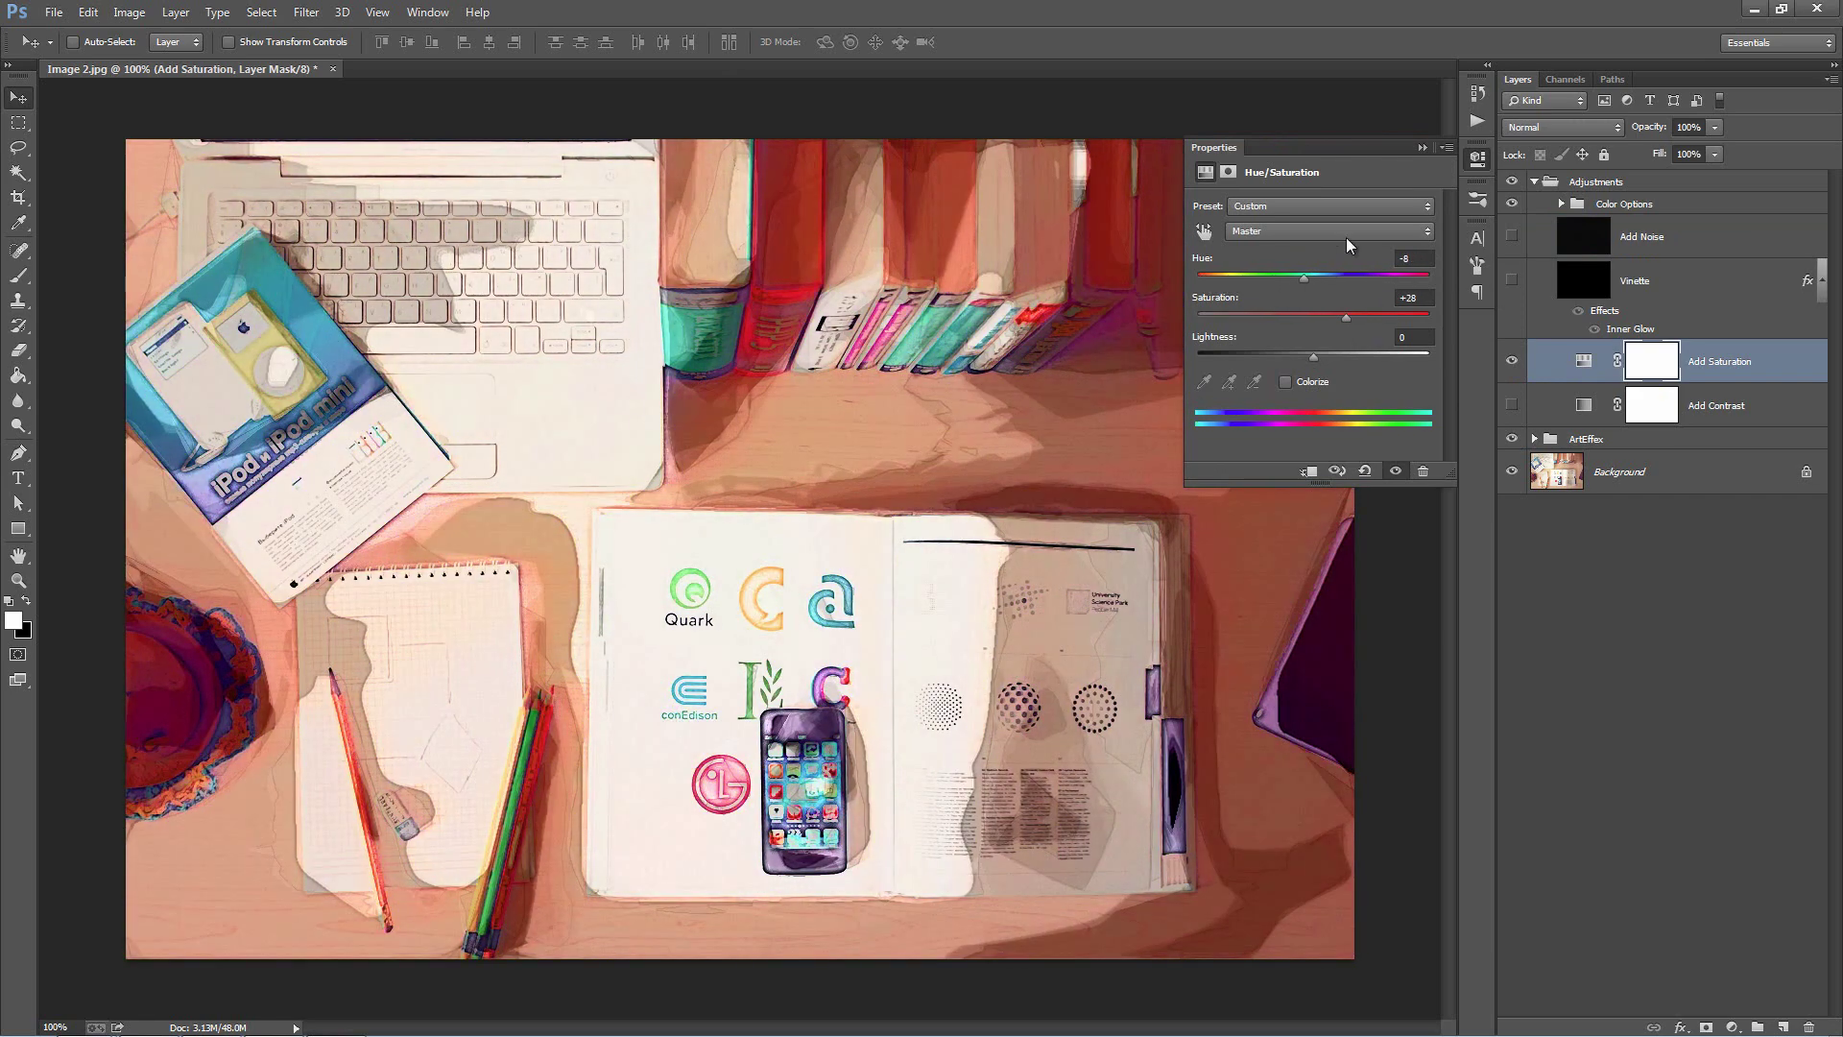
{"action": "left_click", "coordinate": [1421, 147]}
{"action": "left_click", "coordinate": [1583, 361]}
{"action": "left_click", "coordinate": [1512, 361]}
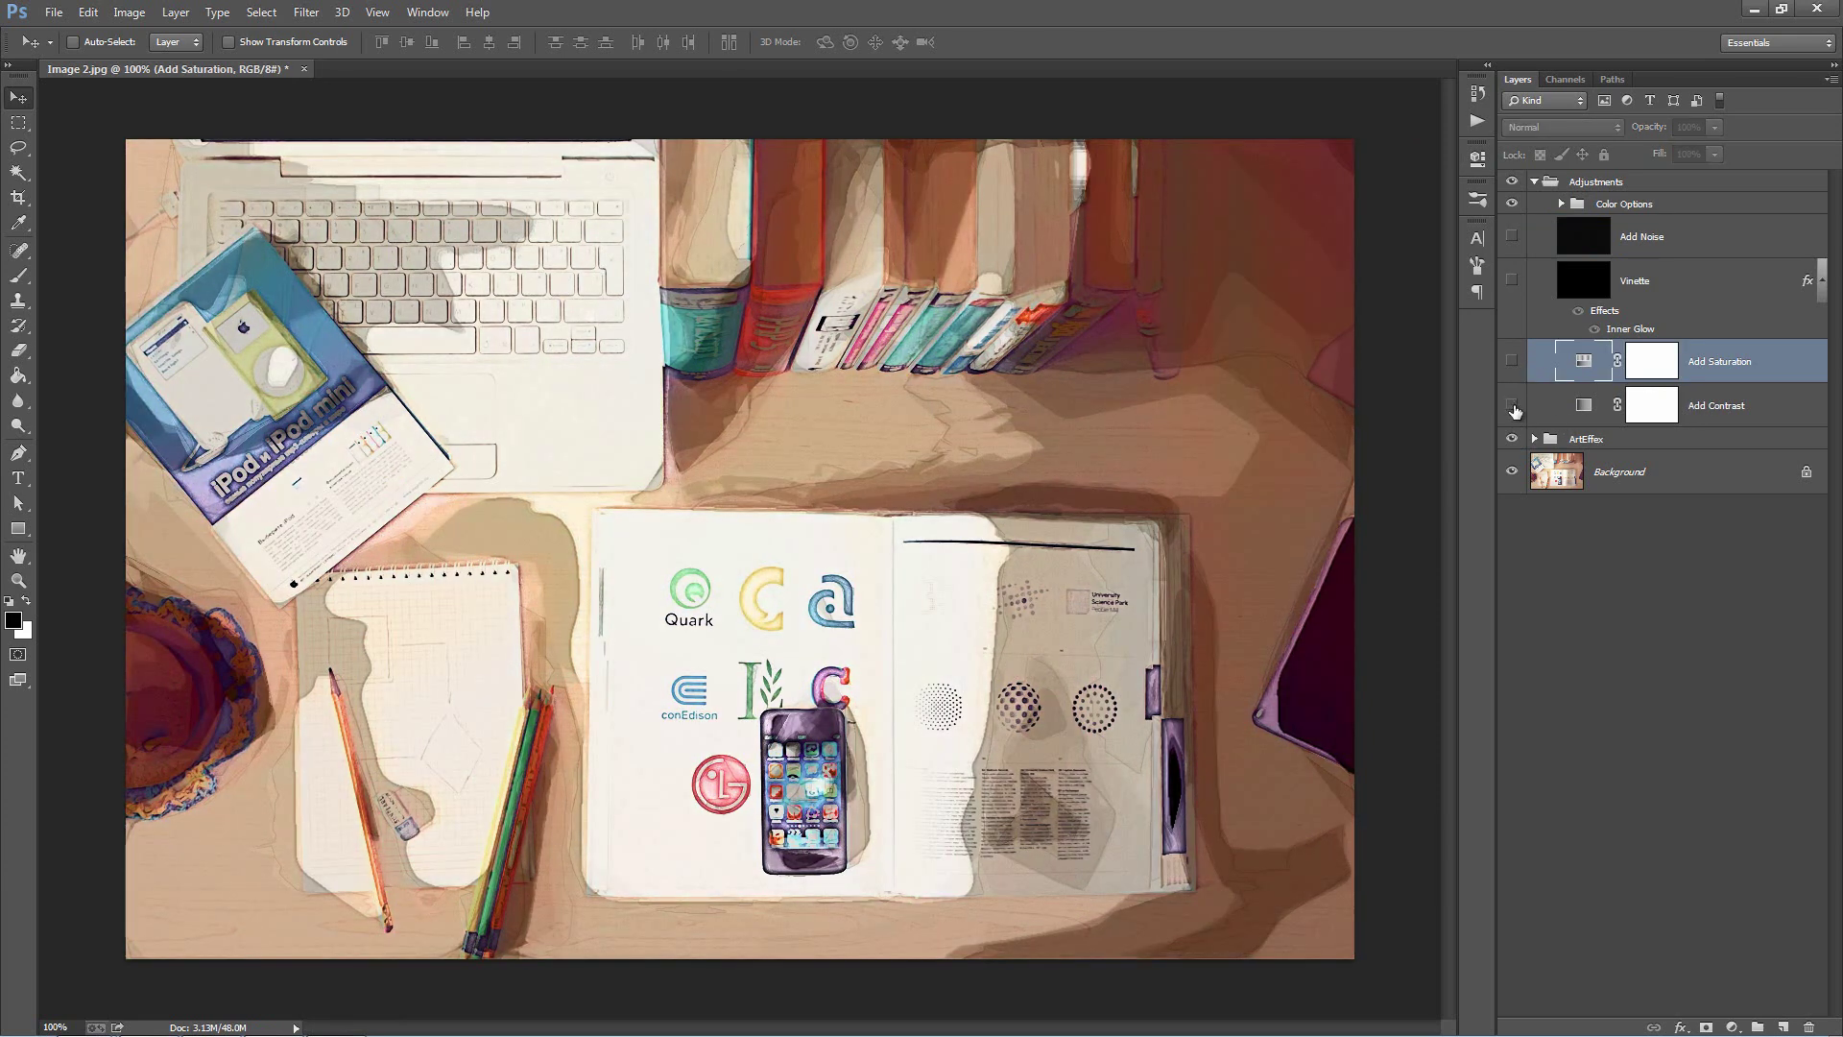
Step: Turn on Add Contrast and raise its opacity to 100%
{"action": "left_click", "coordinate": [1514, 409]}
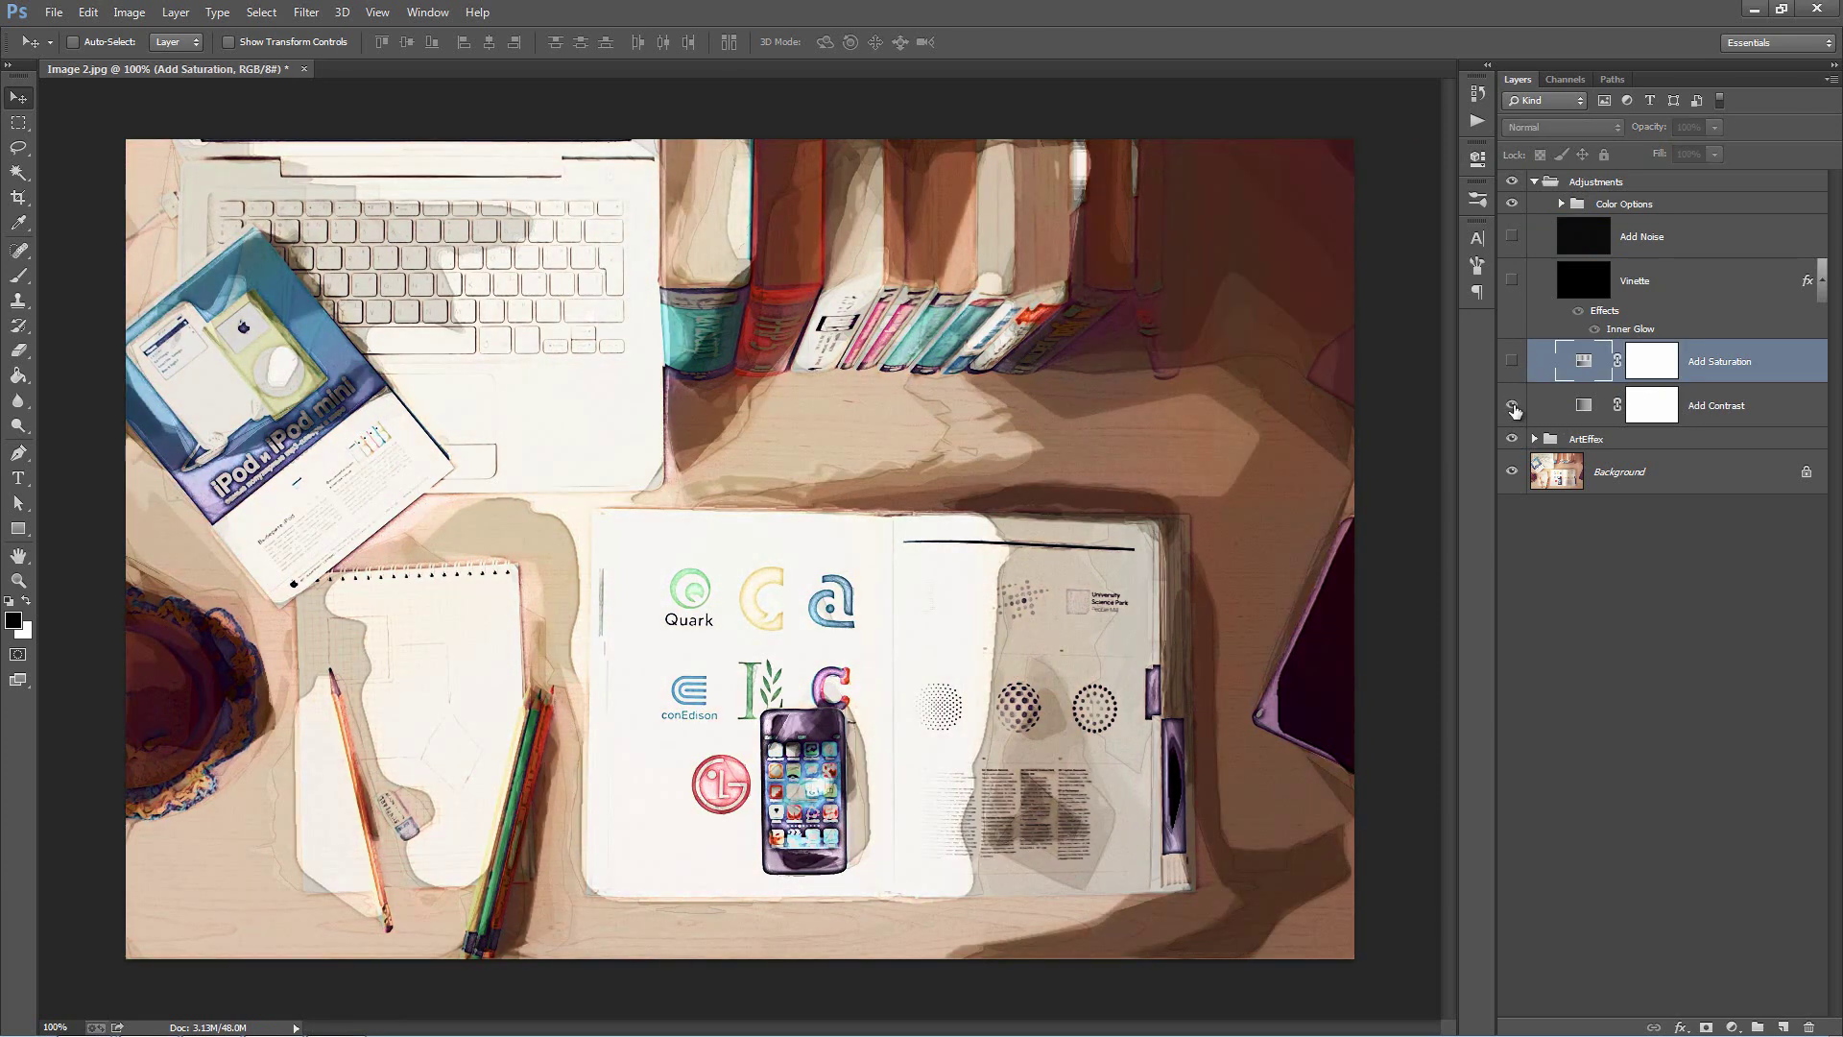
{"action": "left_click", "coordinate": [1706, 419]}
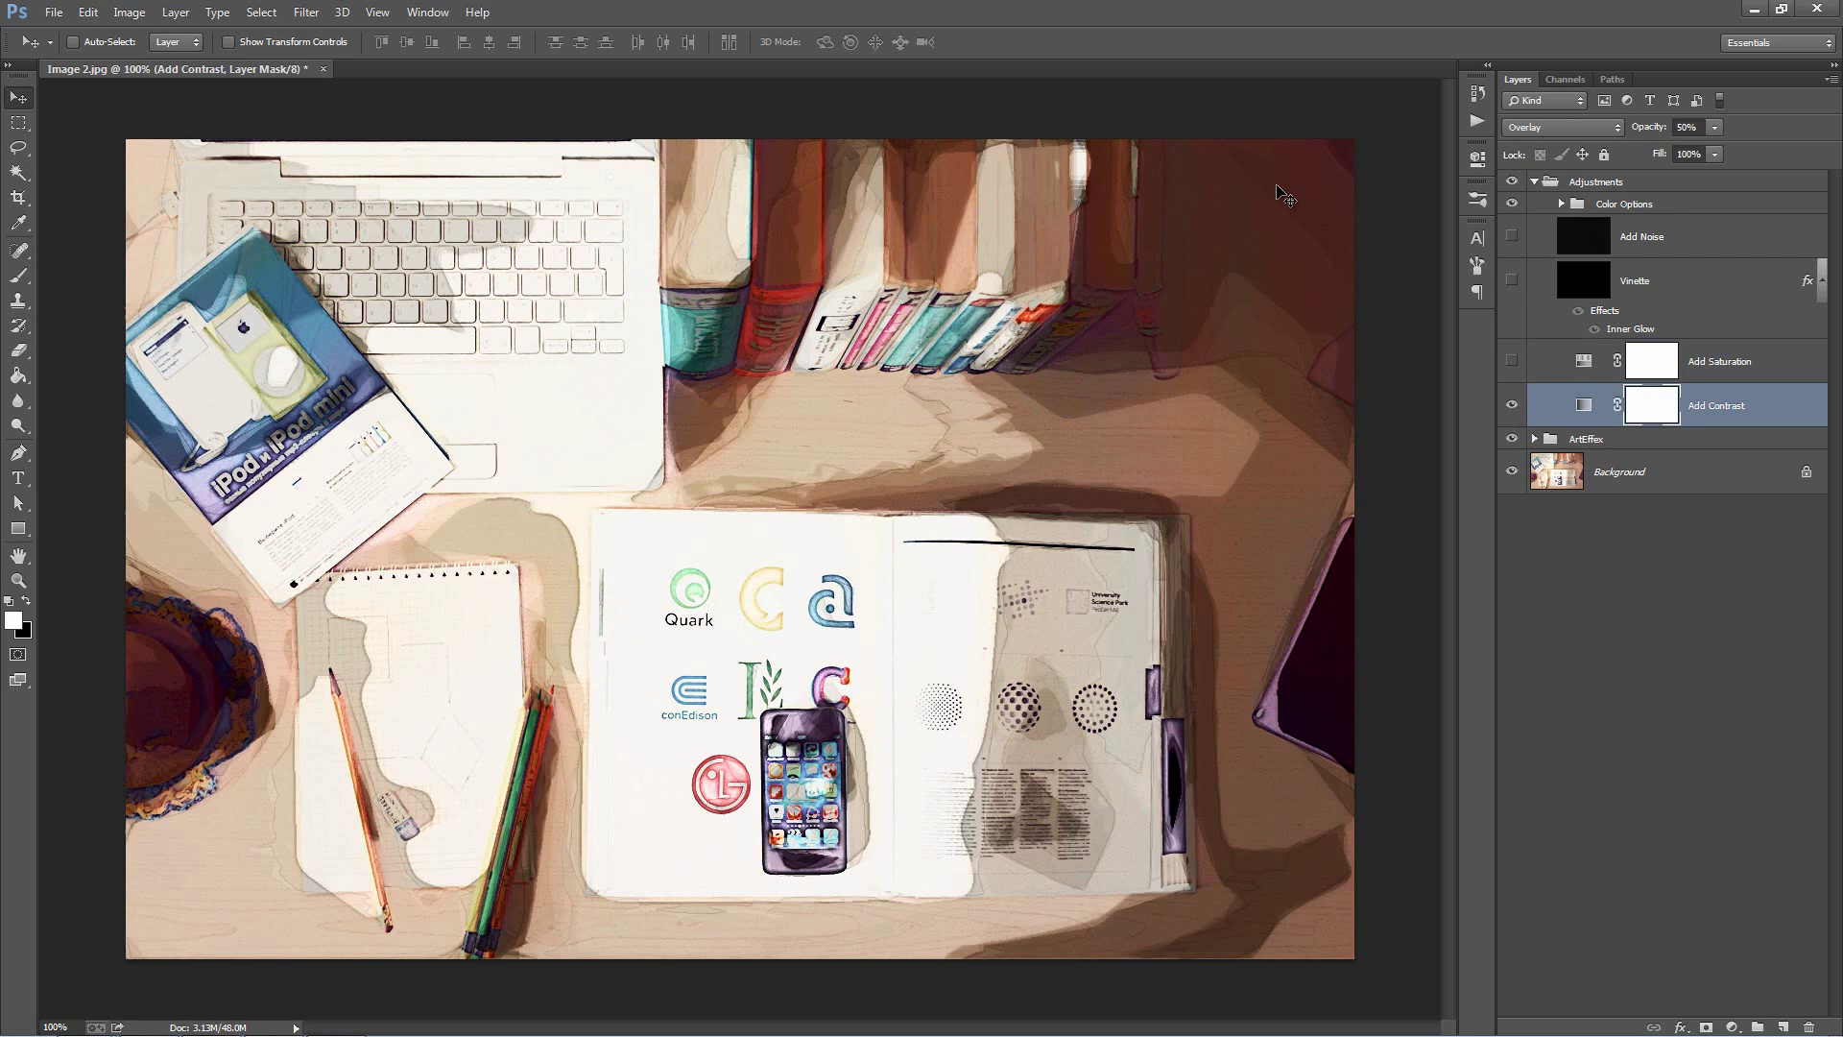
{"action": "left_click_drag", "start_coordinate": [1651, 129], "coordinate": [967, 180]}
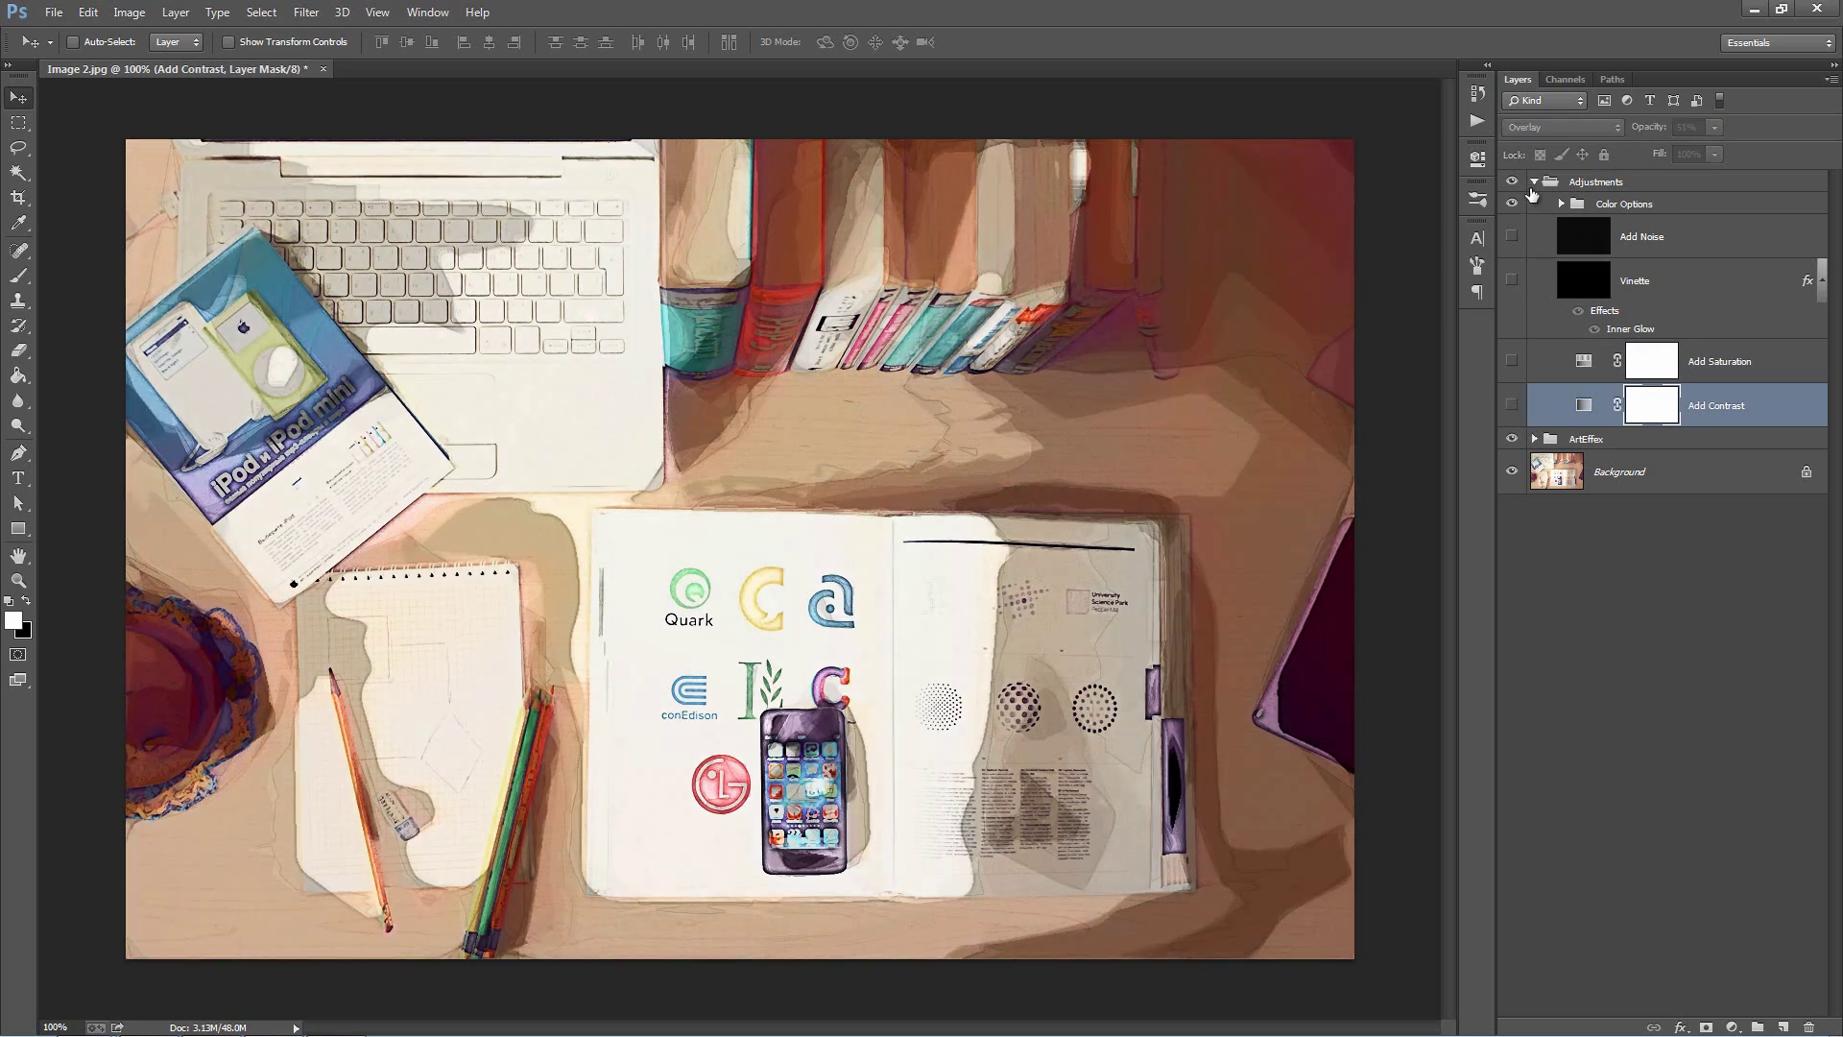
Step: Expand the ArtEffex group and toggle the Original Color layer off, then back on
{"action": "left_click", "coordinate": [1534, 182]}
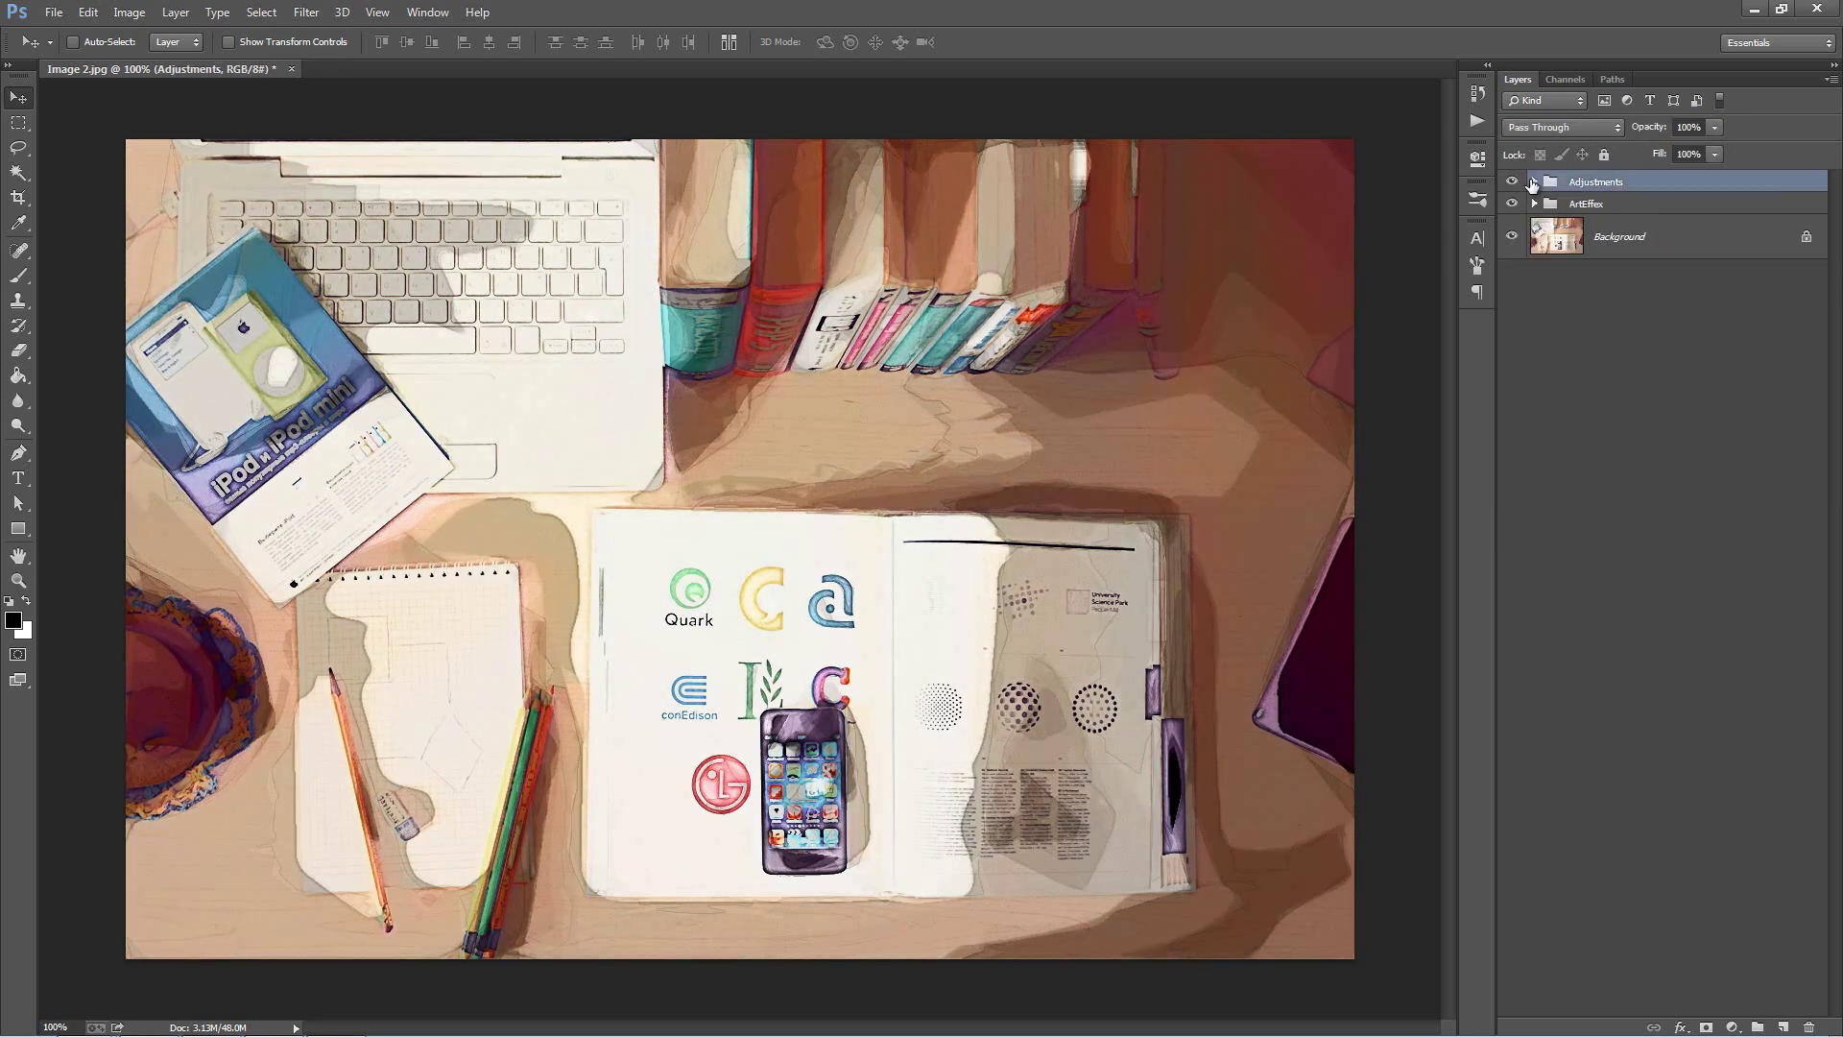
{"action": "left_click", "coordinate": [1580, 208]}
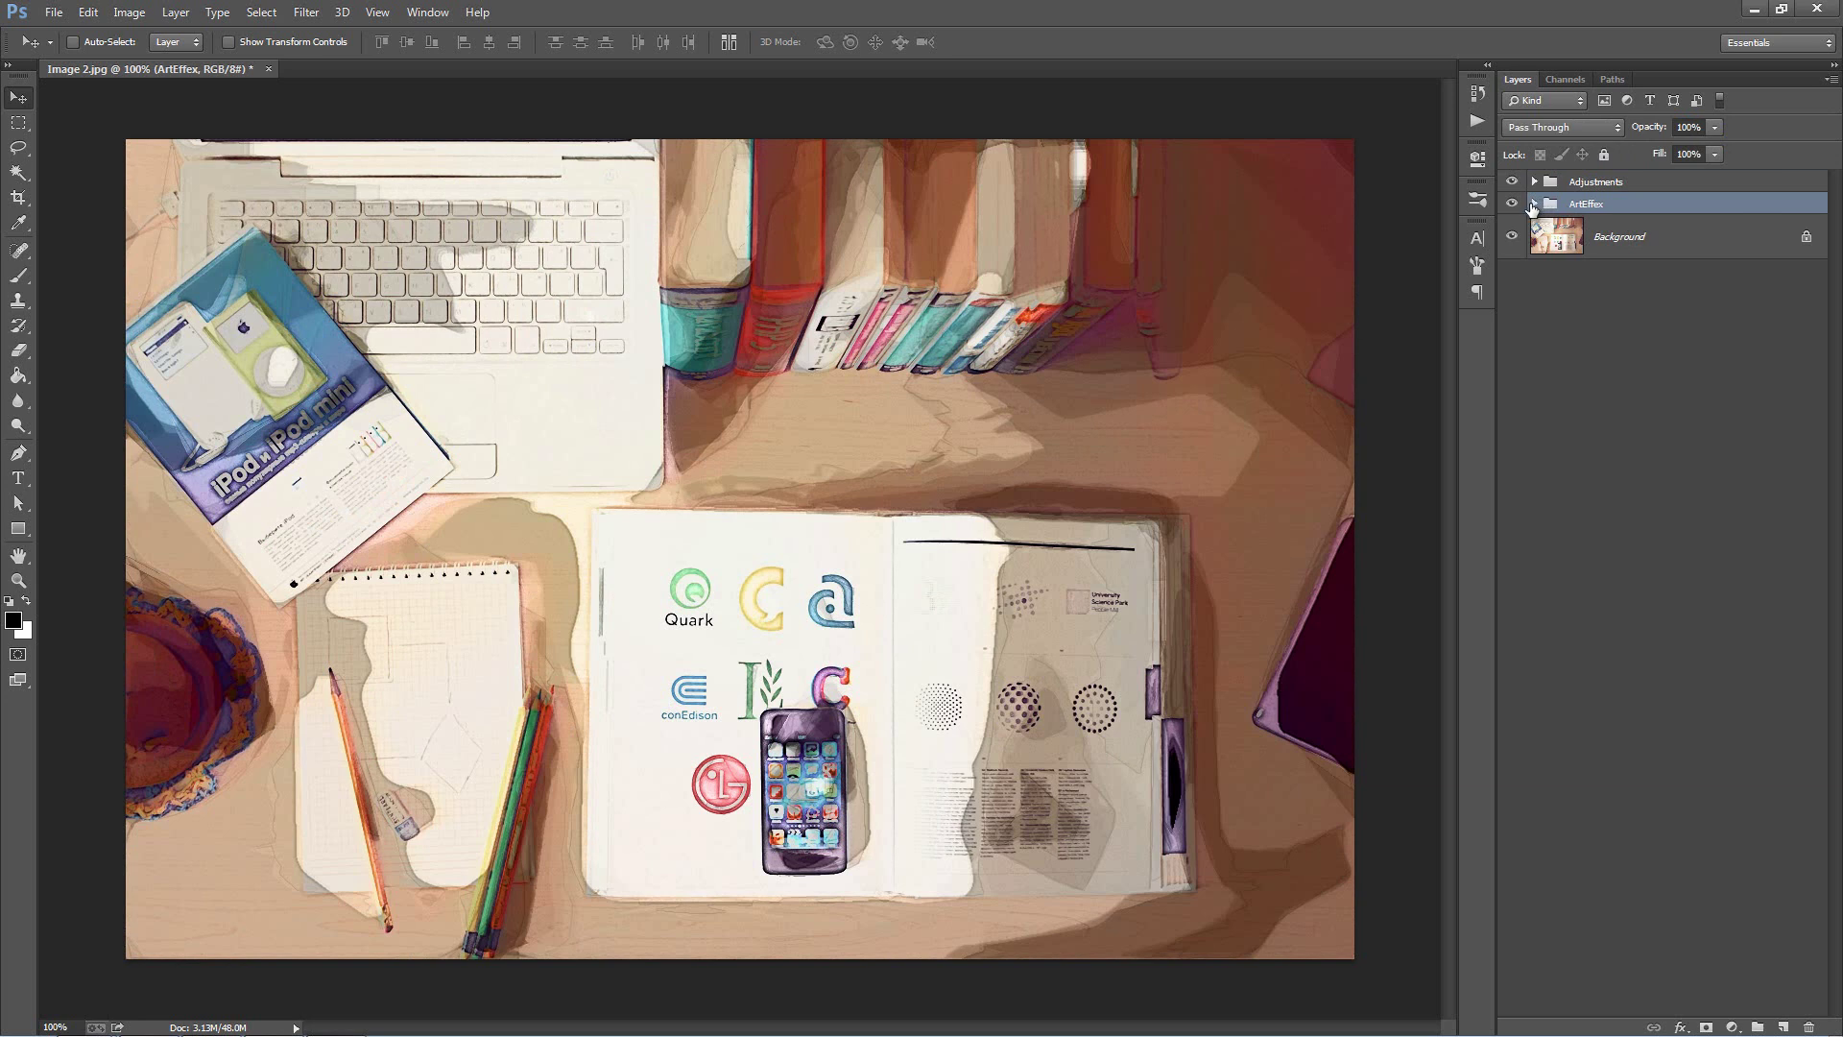
{"action": "left_click", "coordinate": [1533, 204]}
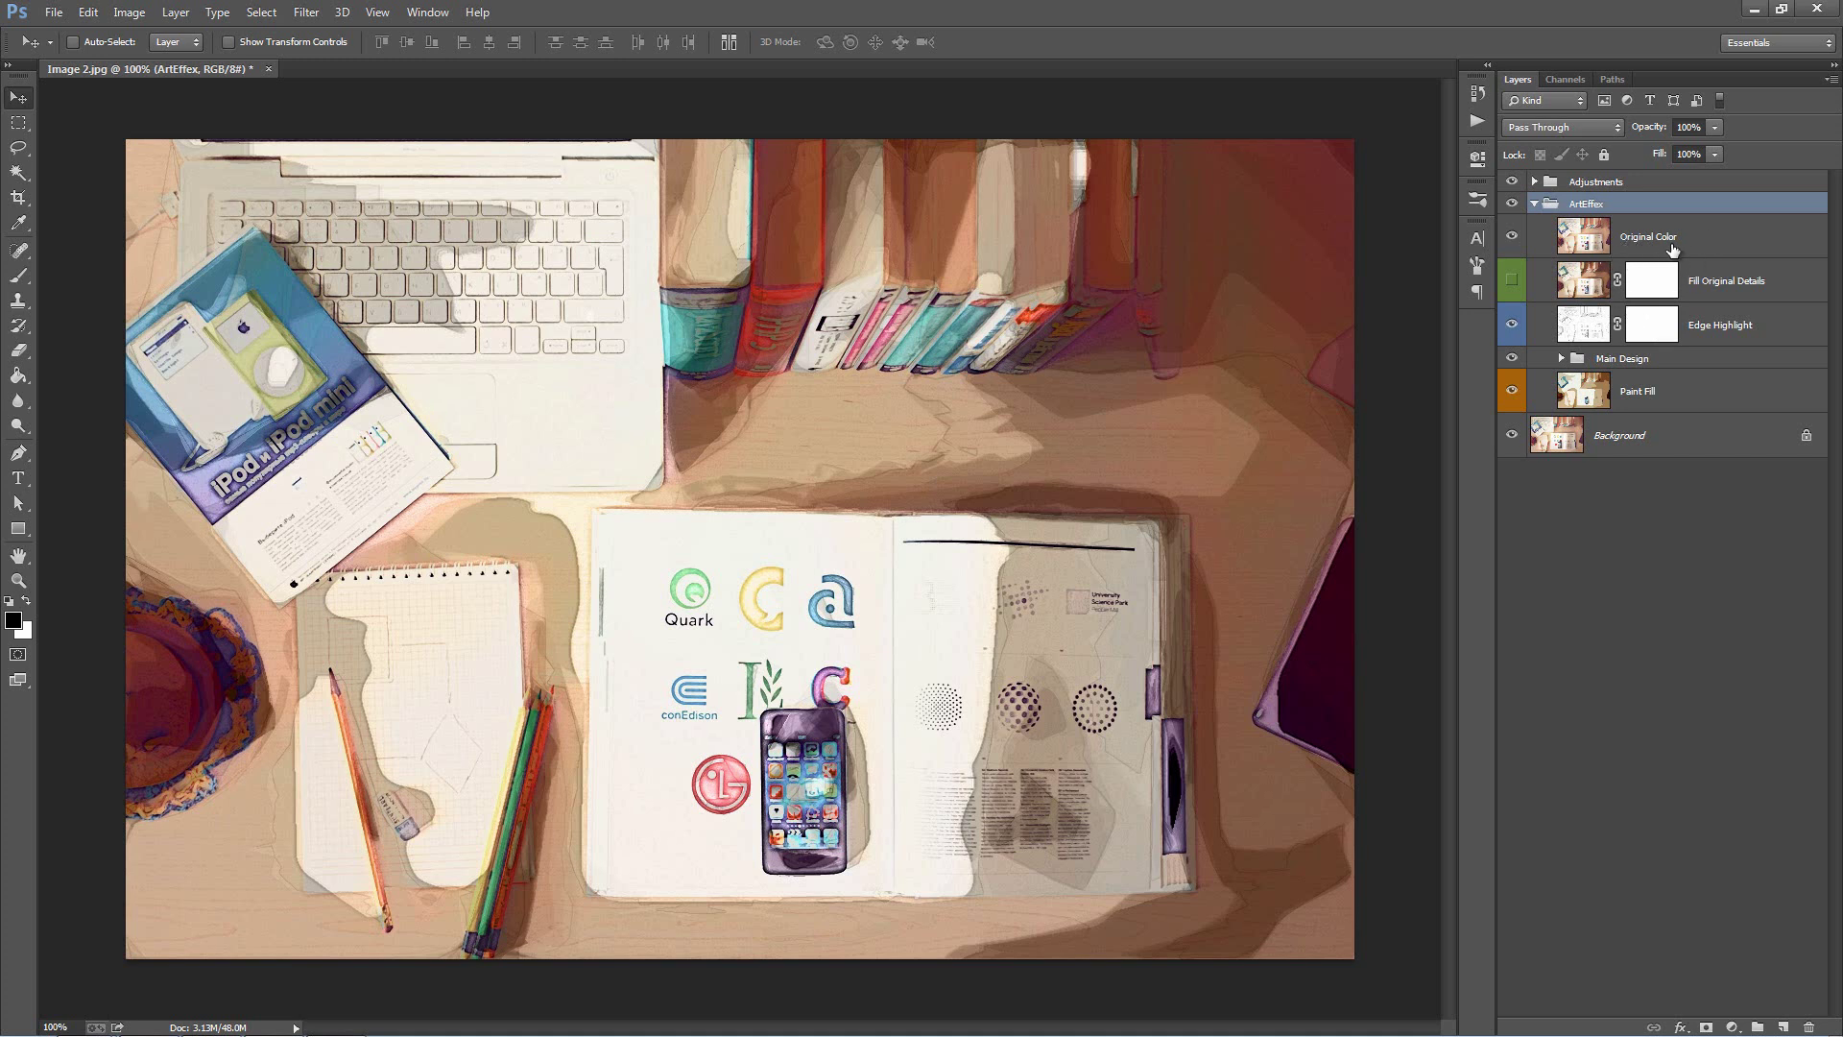
{"action": "left_click", "coordinate": [1674, 247]}
{"action": "left_click", "coordinate": [1510, 236]}
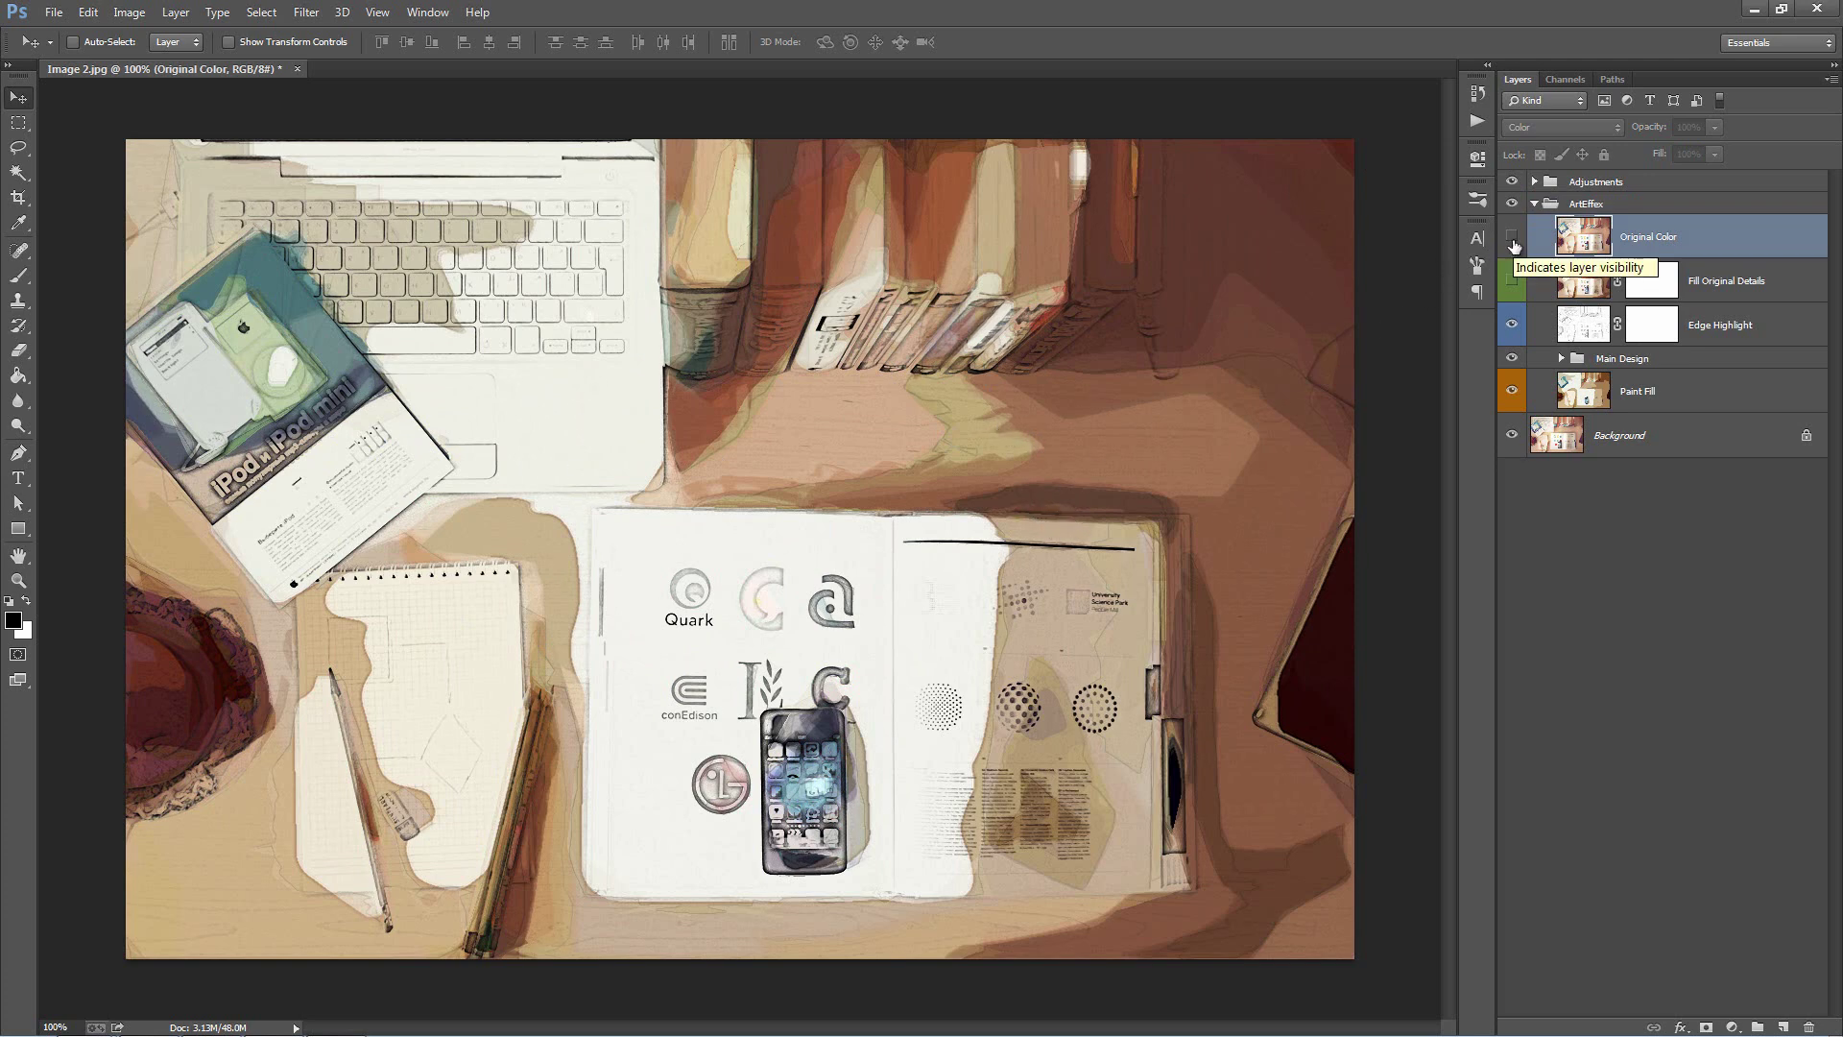
{"action": "left_click", "coordinate": [1512, 238]}
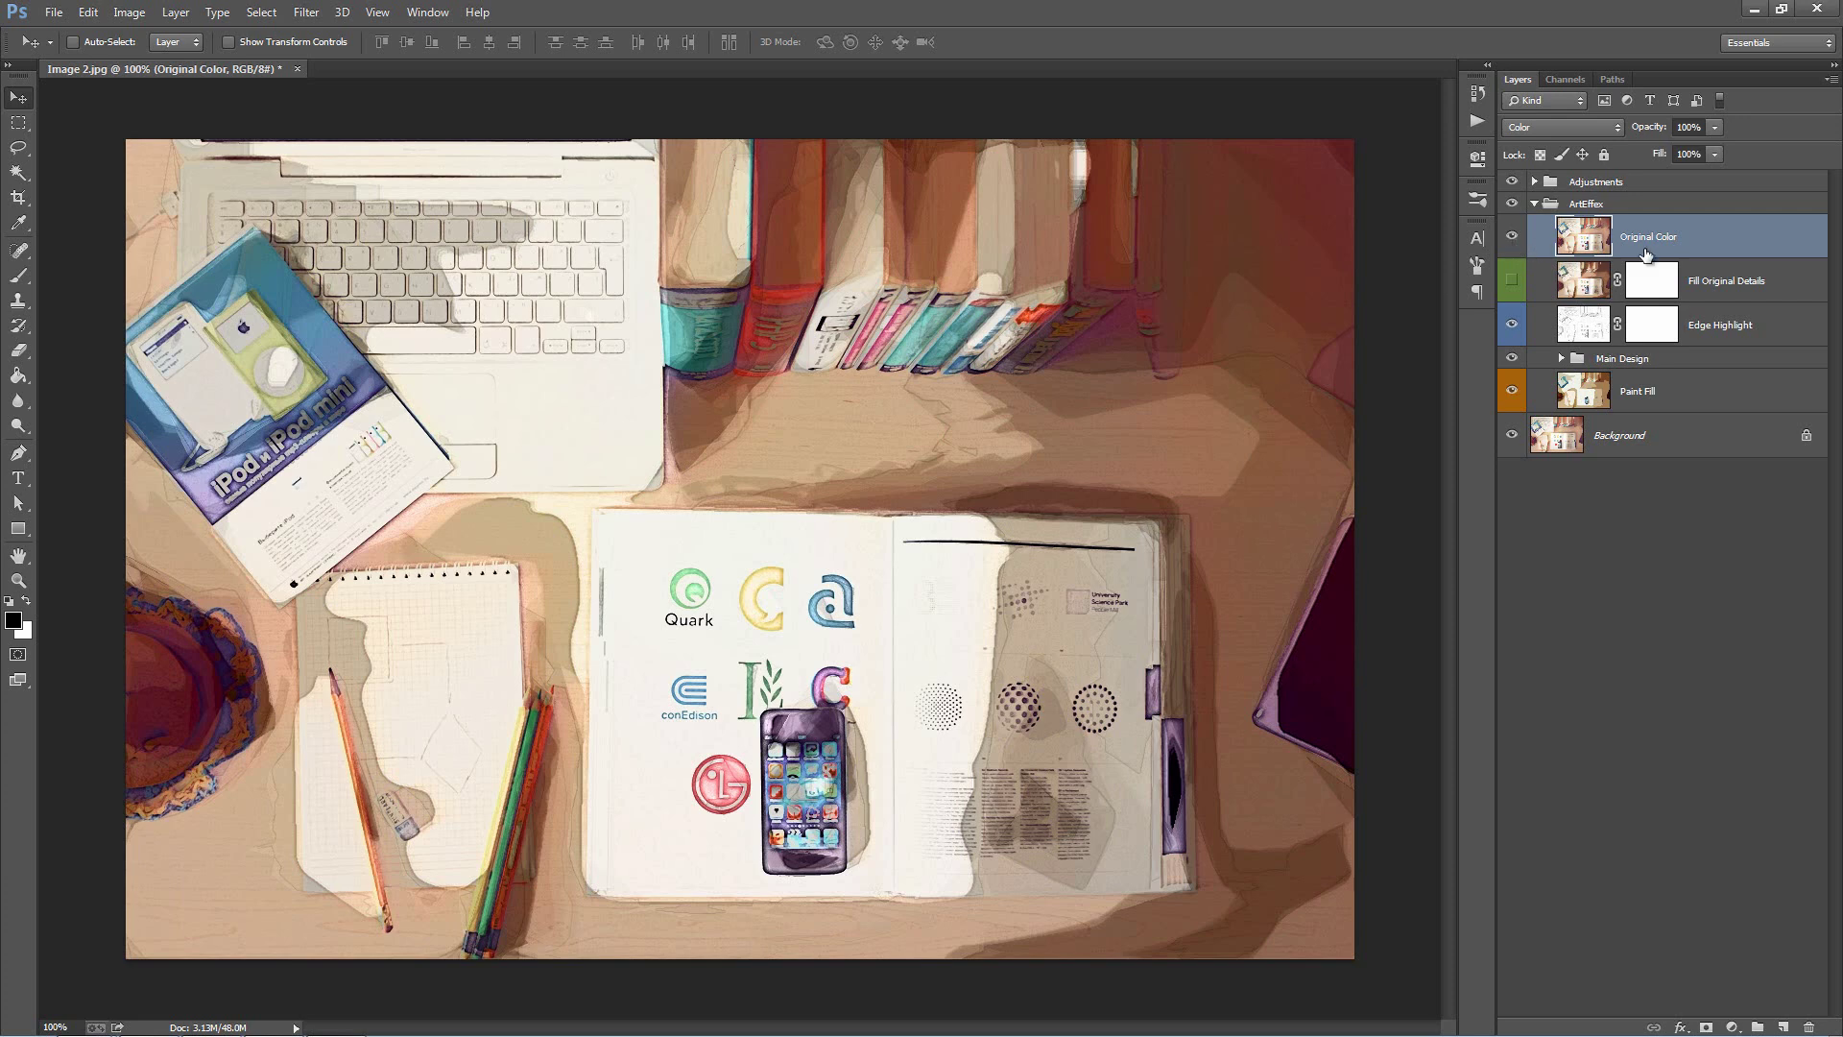
{"action": "left_click", "coordinate": [1755, 288]}
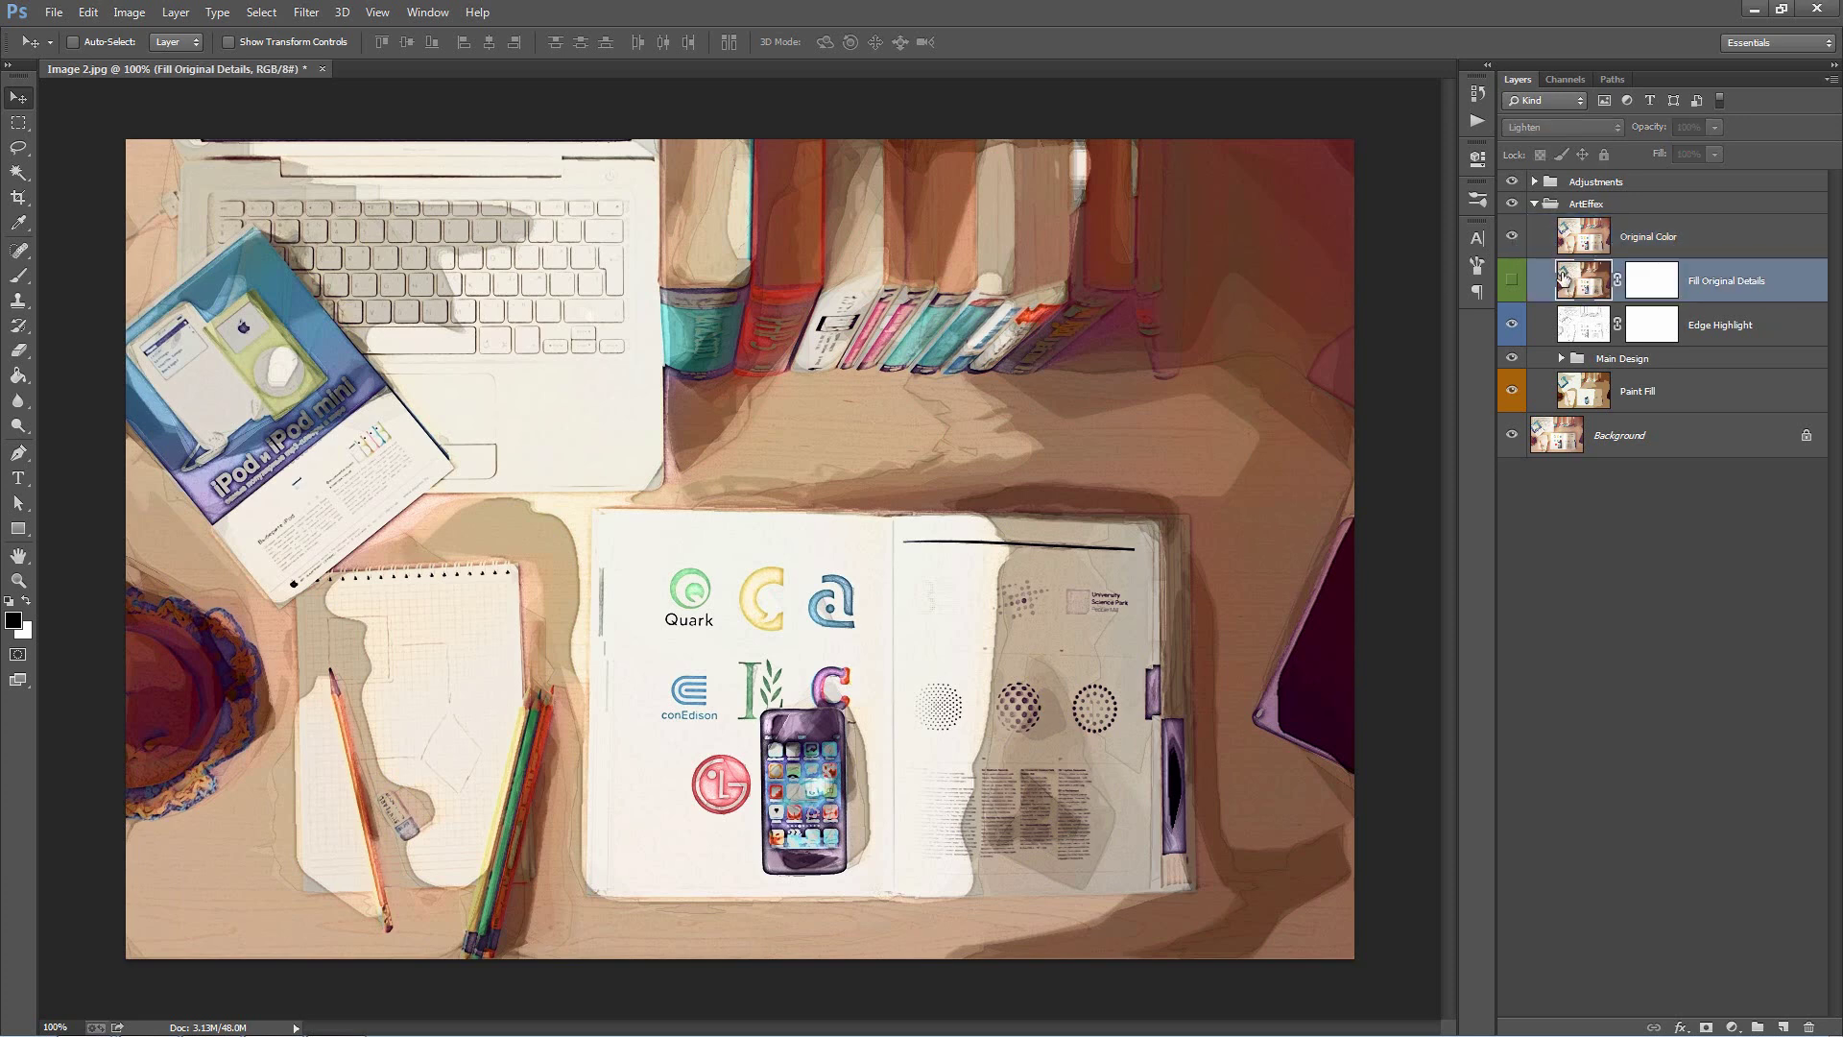
{"action": "left_click", "coordinate": [1514, 280]}
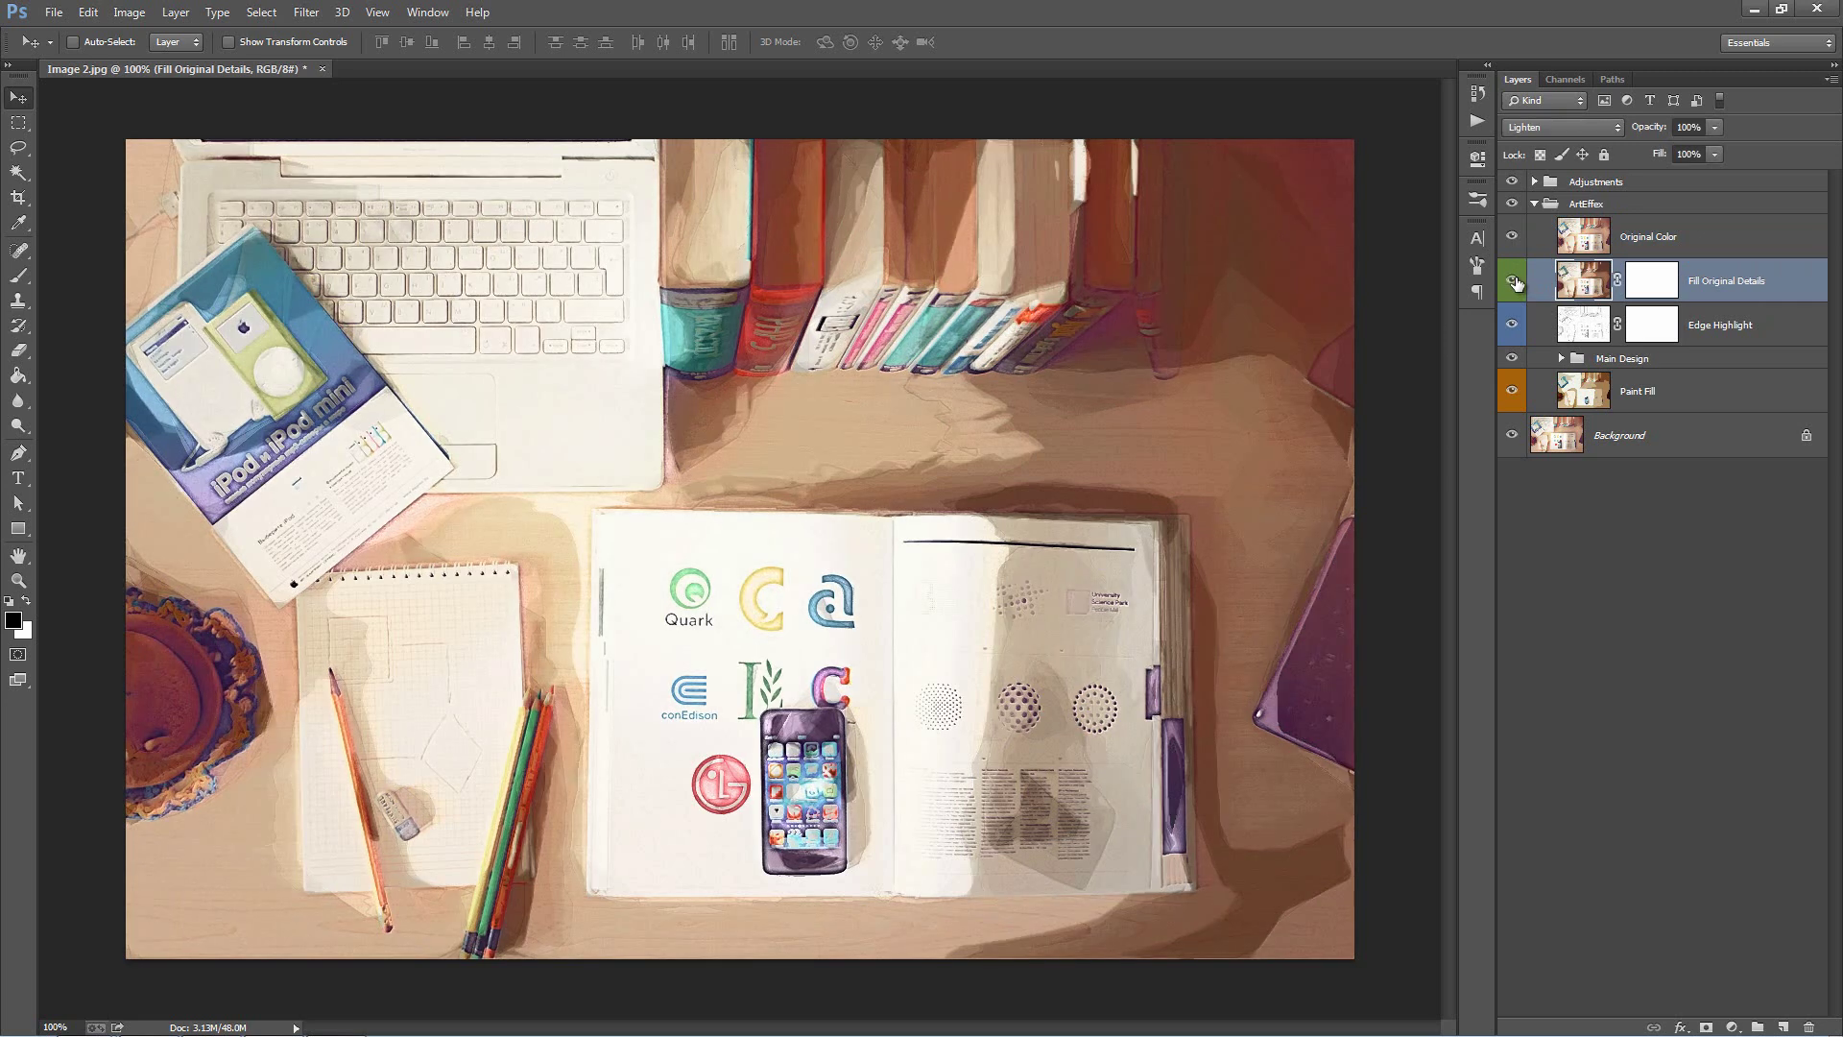
{"action": "left_click", "coordinate": [1515, 281]}
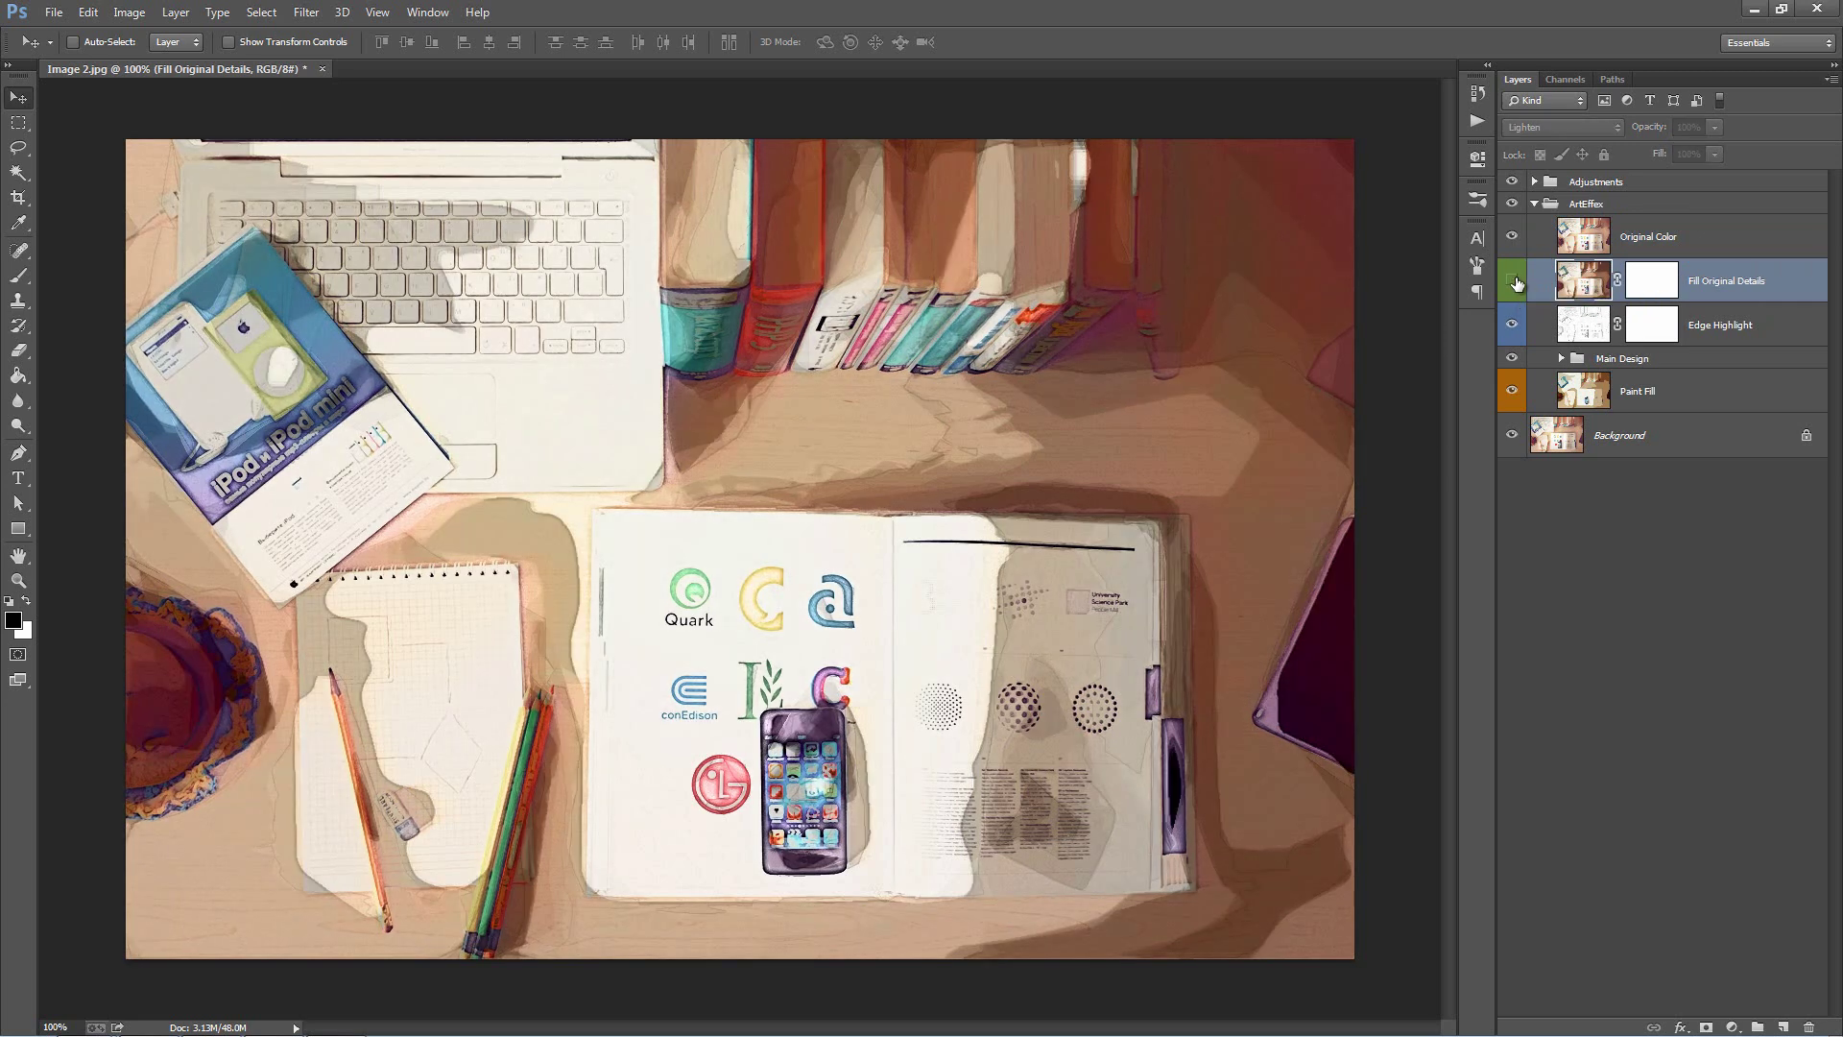
{"action": "left_click", "coordinate": [1515, 281]}
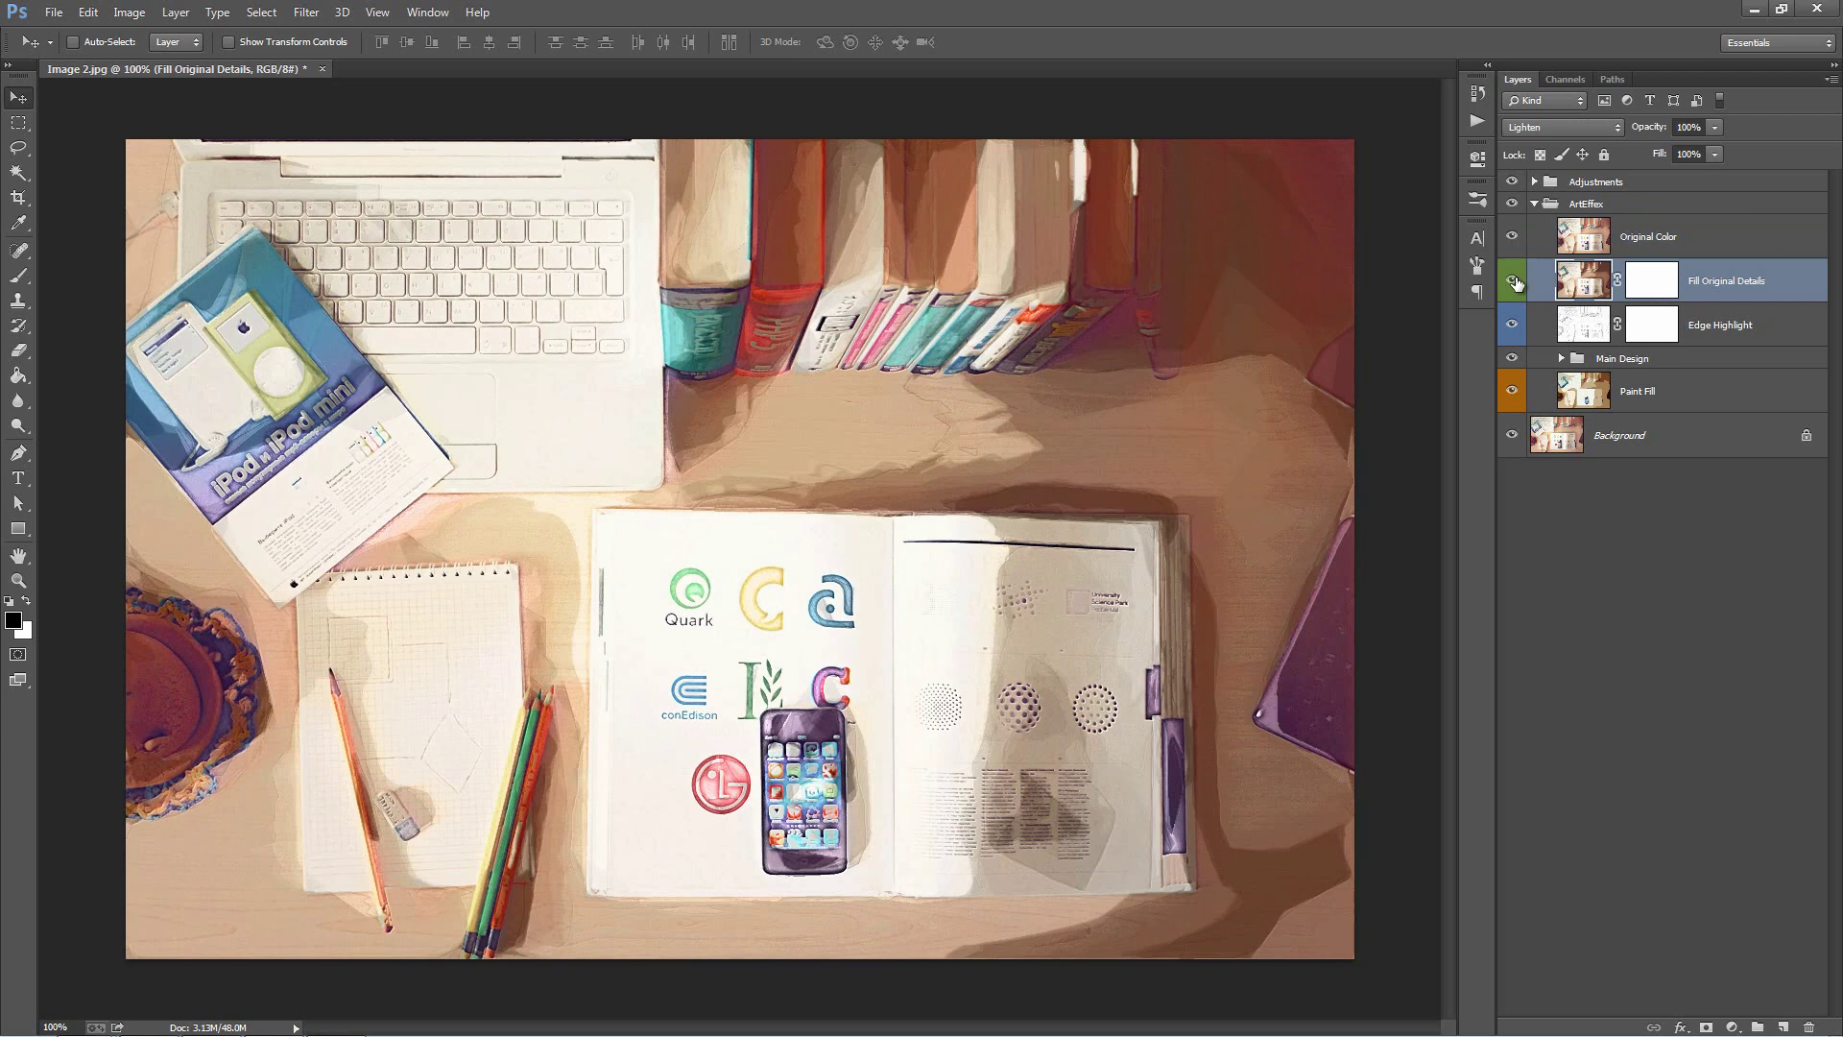
{"action": "left_click", "coordinate": [1514, 280]}
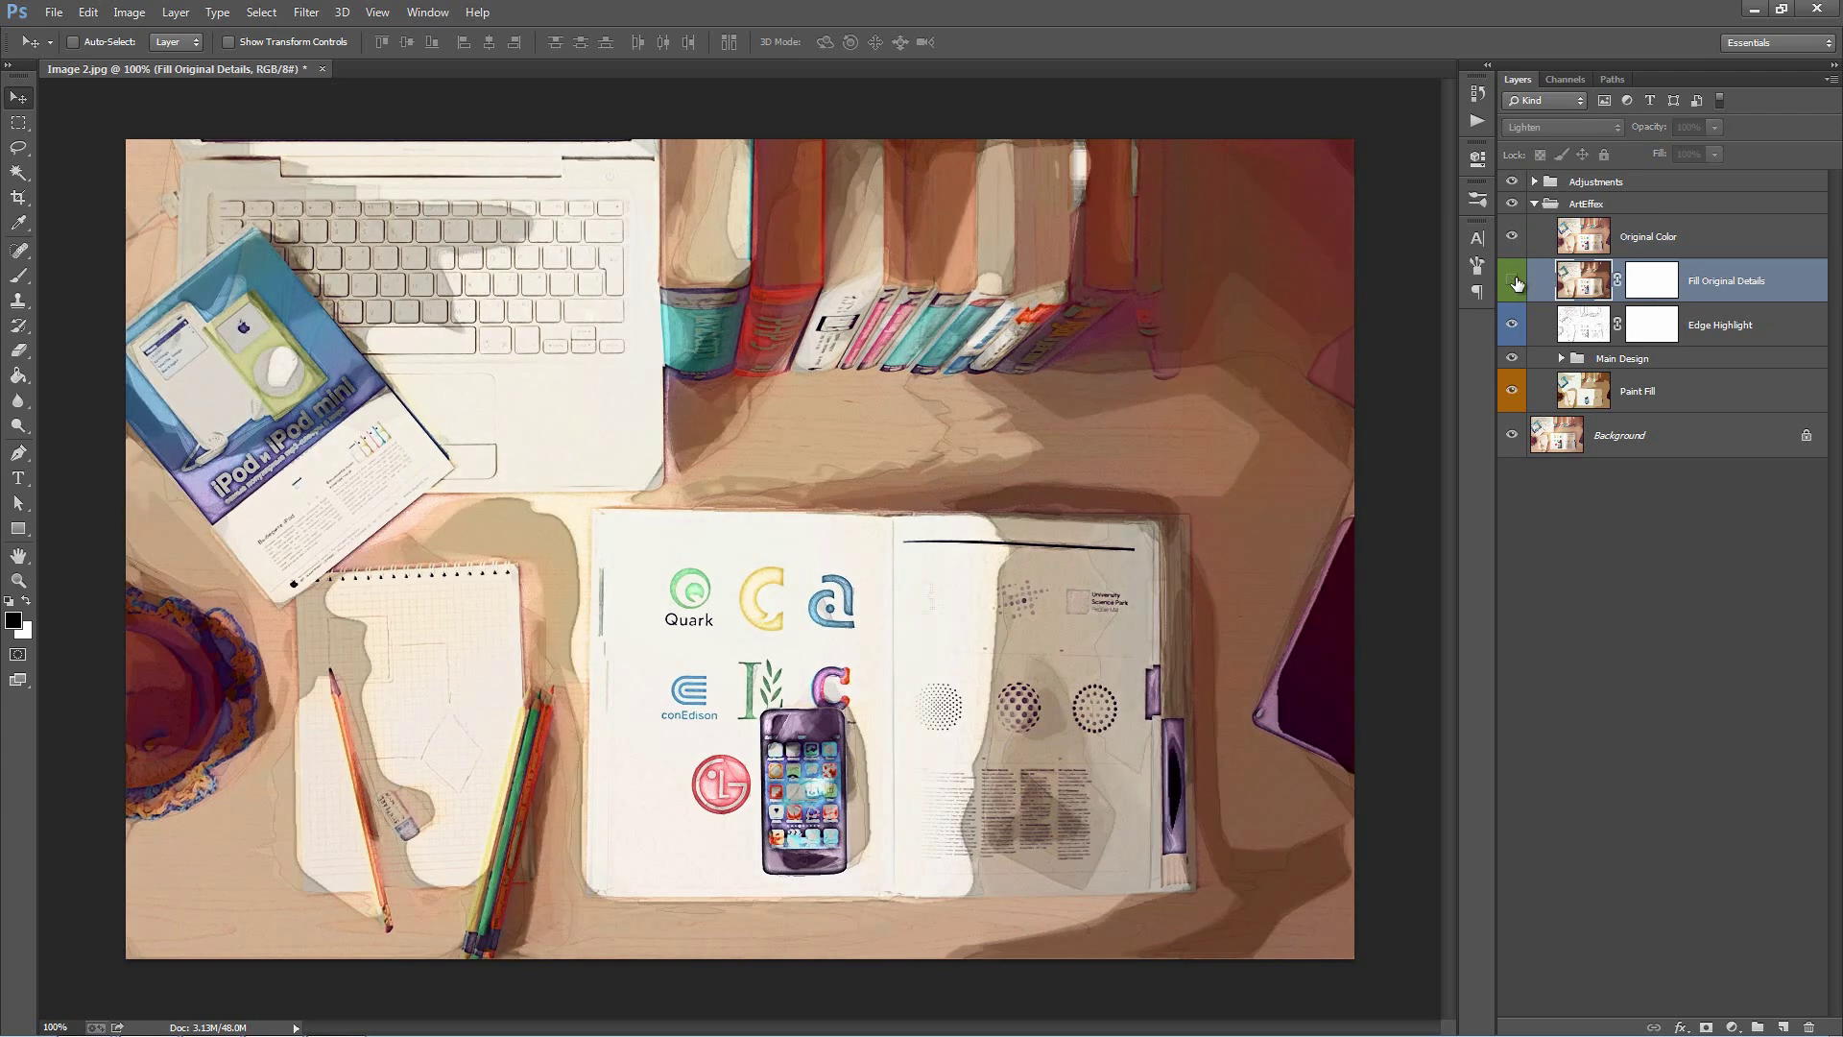
{"action": "left_click", "coordinate": [1514, 281]}
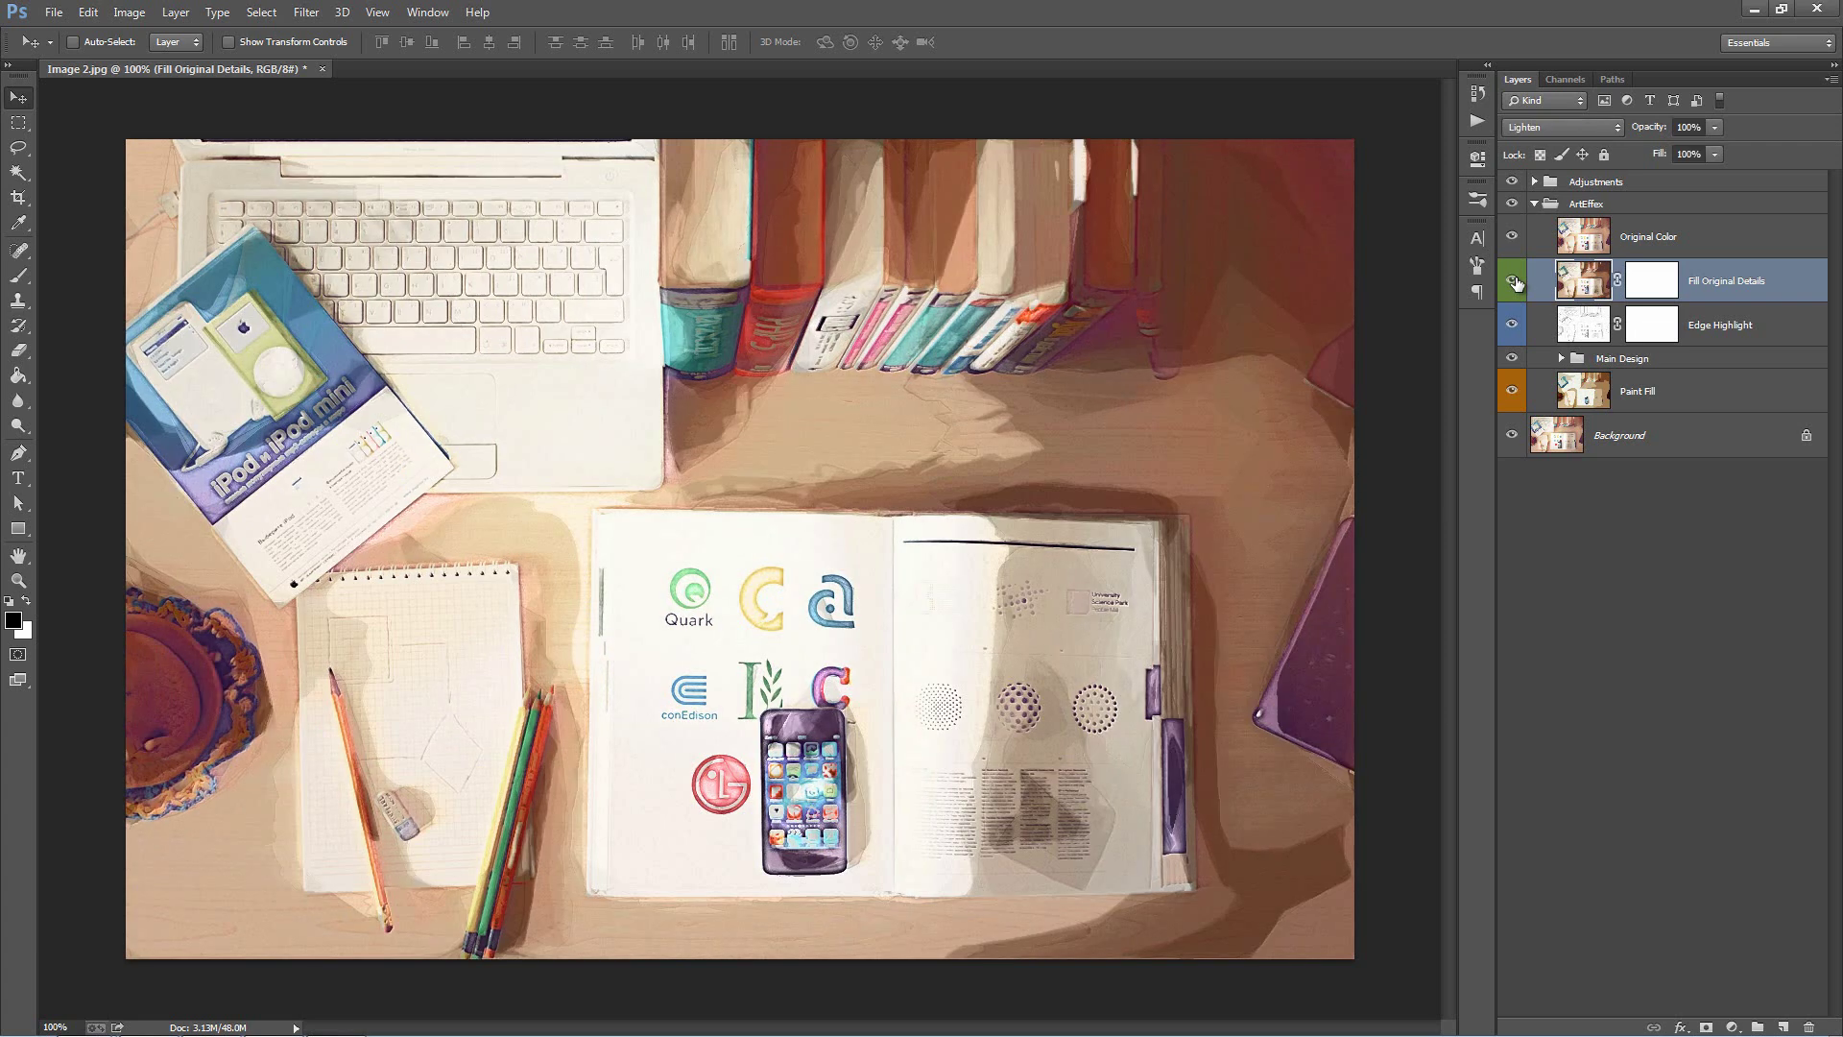
{"action": "left_click", "coordinate": [1514, 281]}
{"action": "left_click", "coordinate": [1514, 281]}
{"action": "left_click", "coordinate": [1515, 282]}
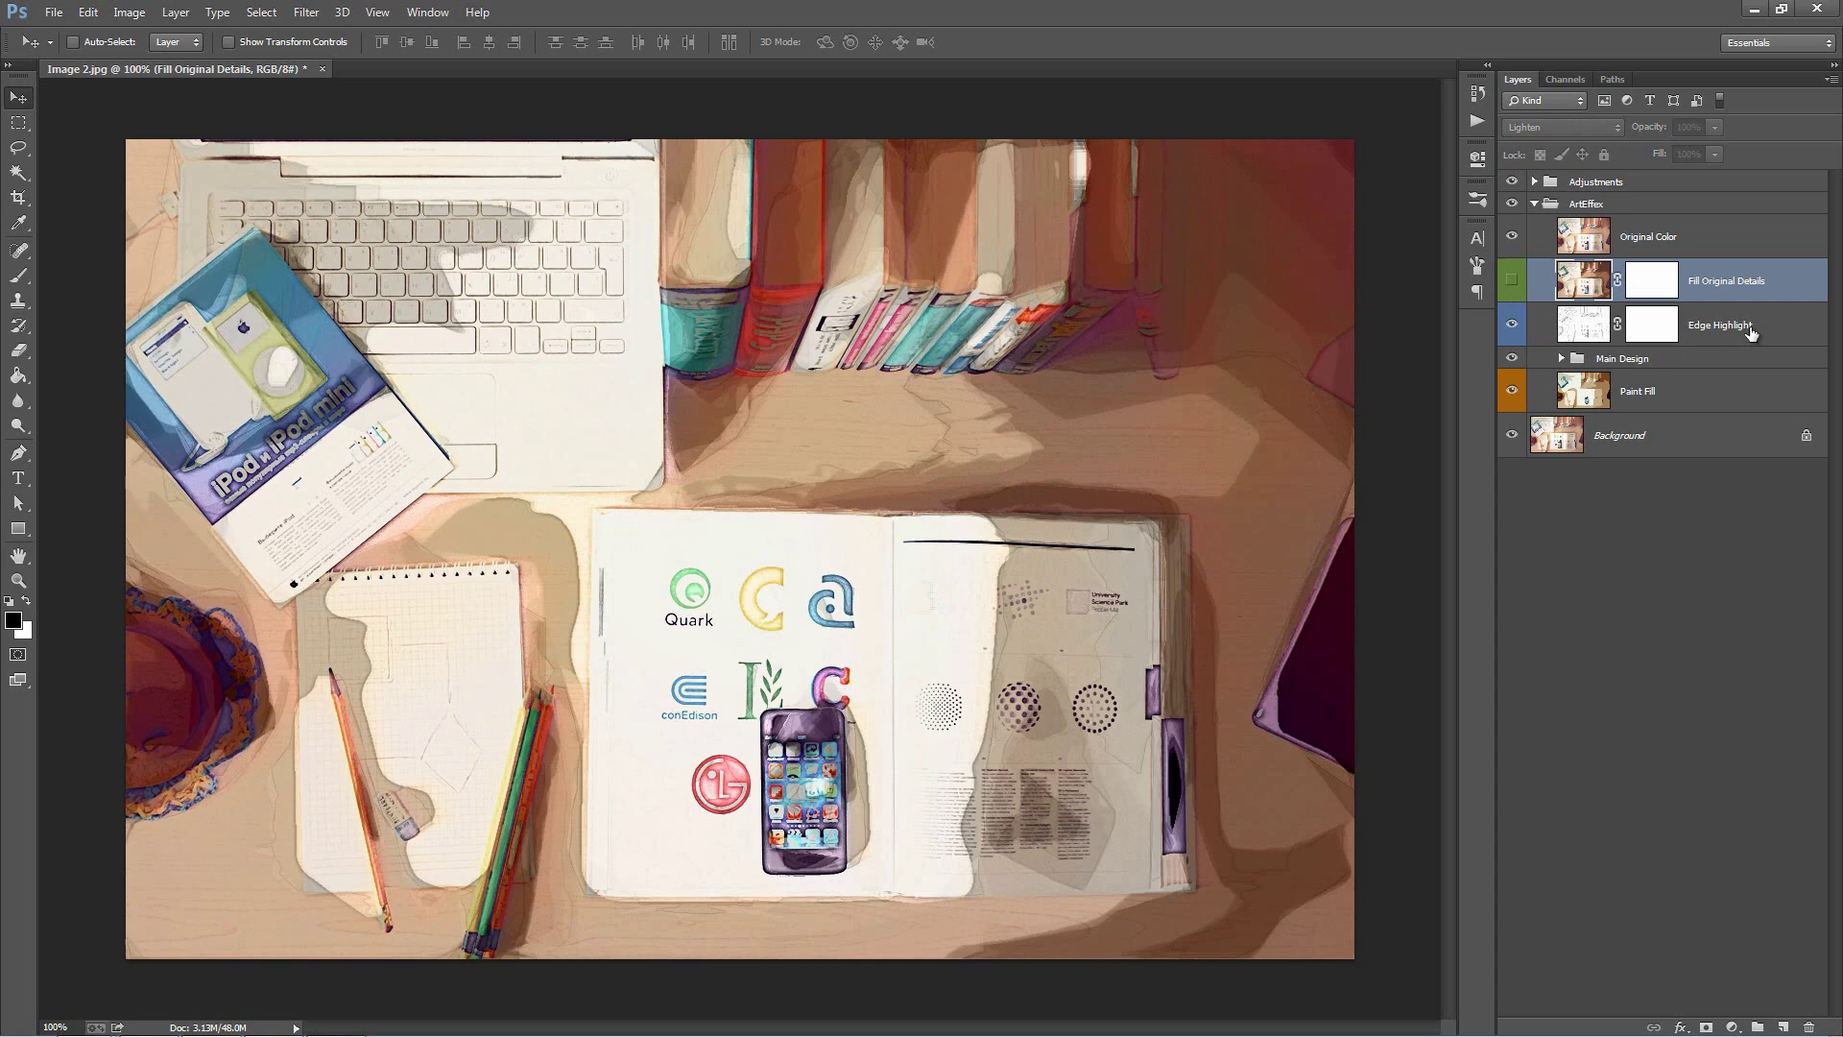
Step: Compare Edge Highlight on and off, then invert its layer mask to black with Ctrl+I
{"action": "left_click", "coordinate": [1750, 332]}
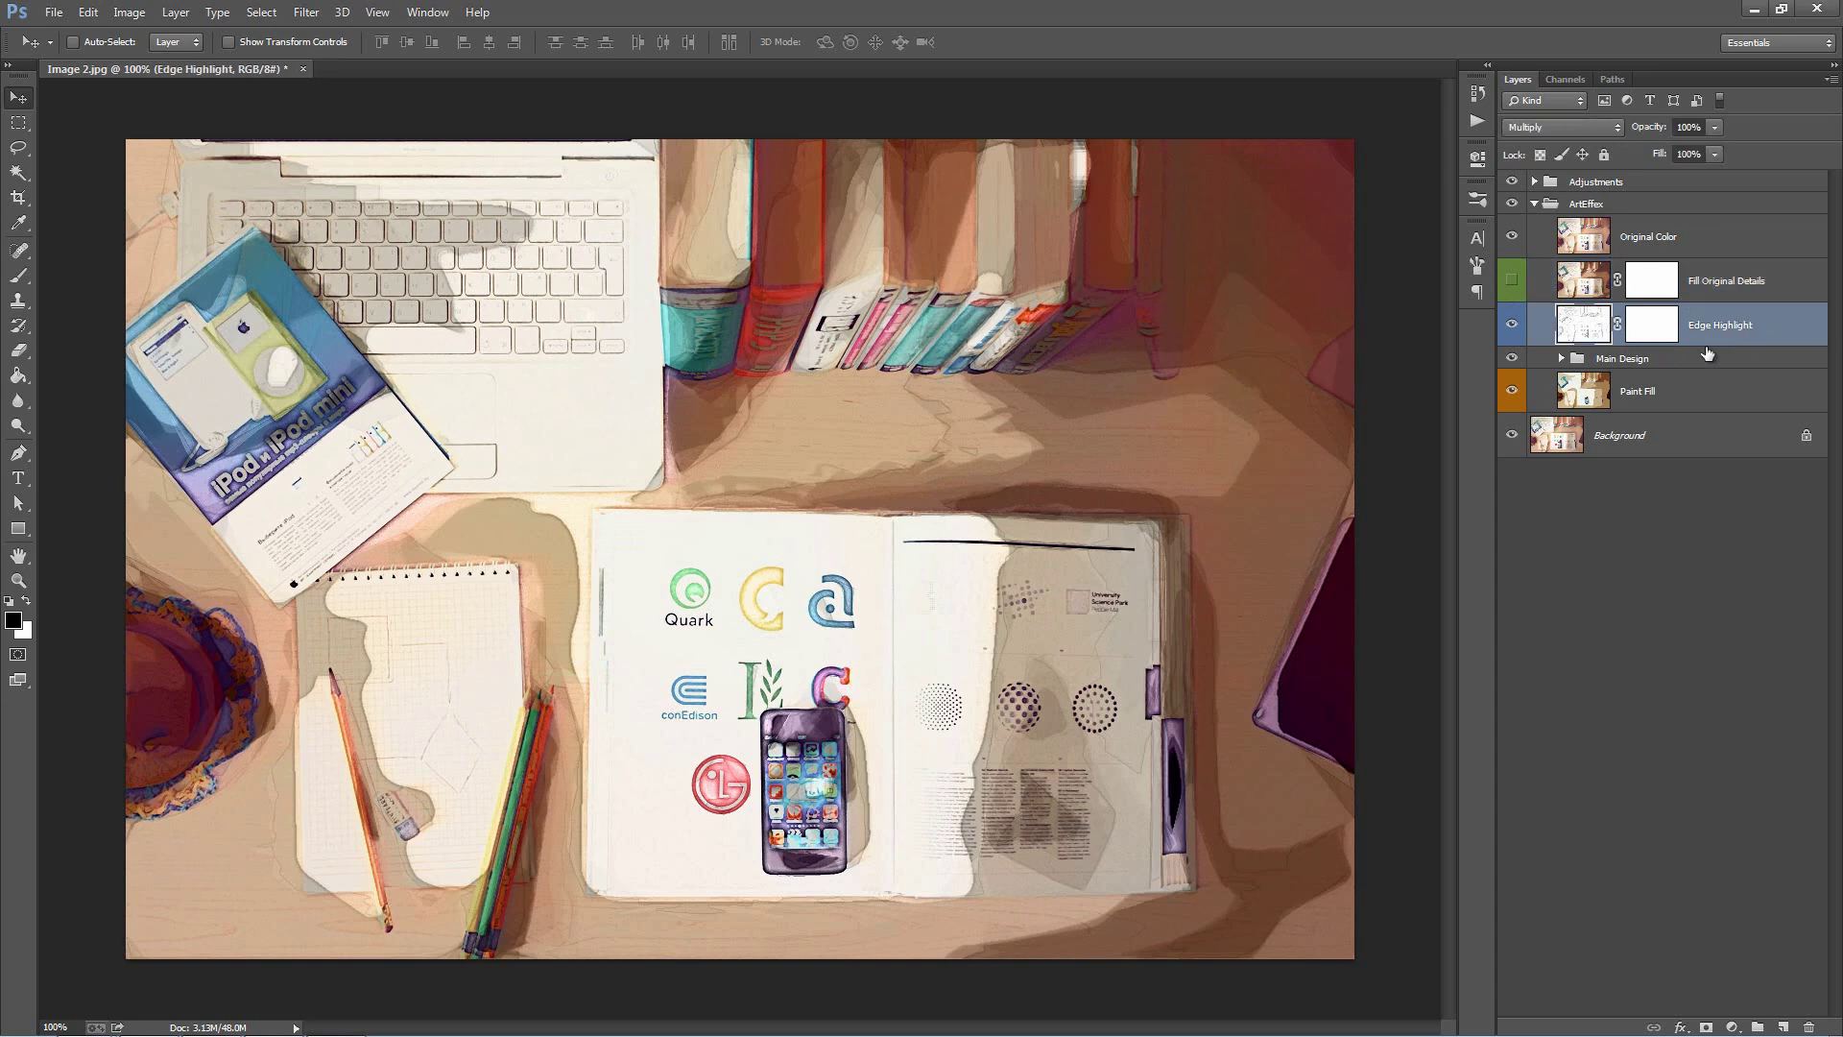
{"action": "left_click", "coordinate": [1511, 326]}
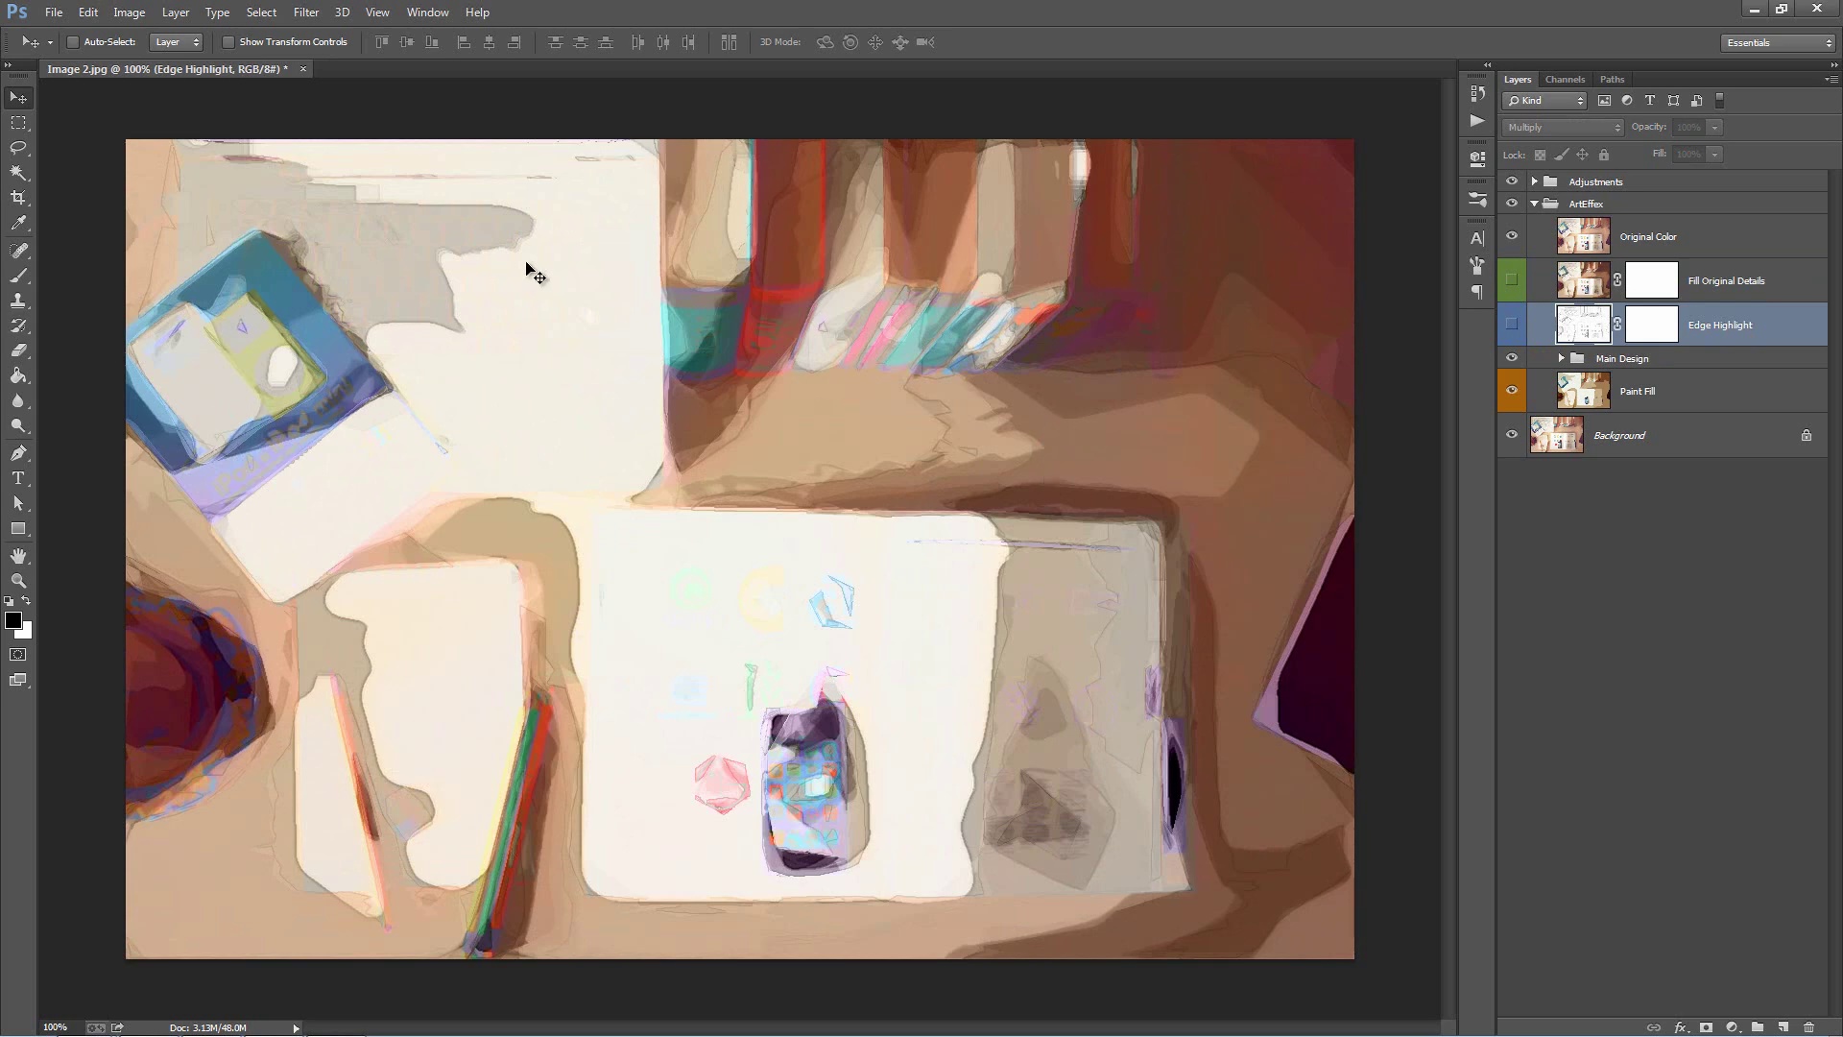
{"action": "left_click", "coordinate": [1512, 326]}
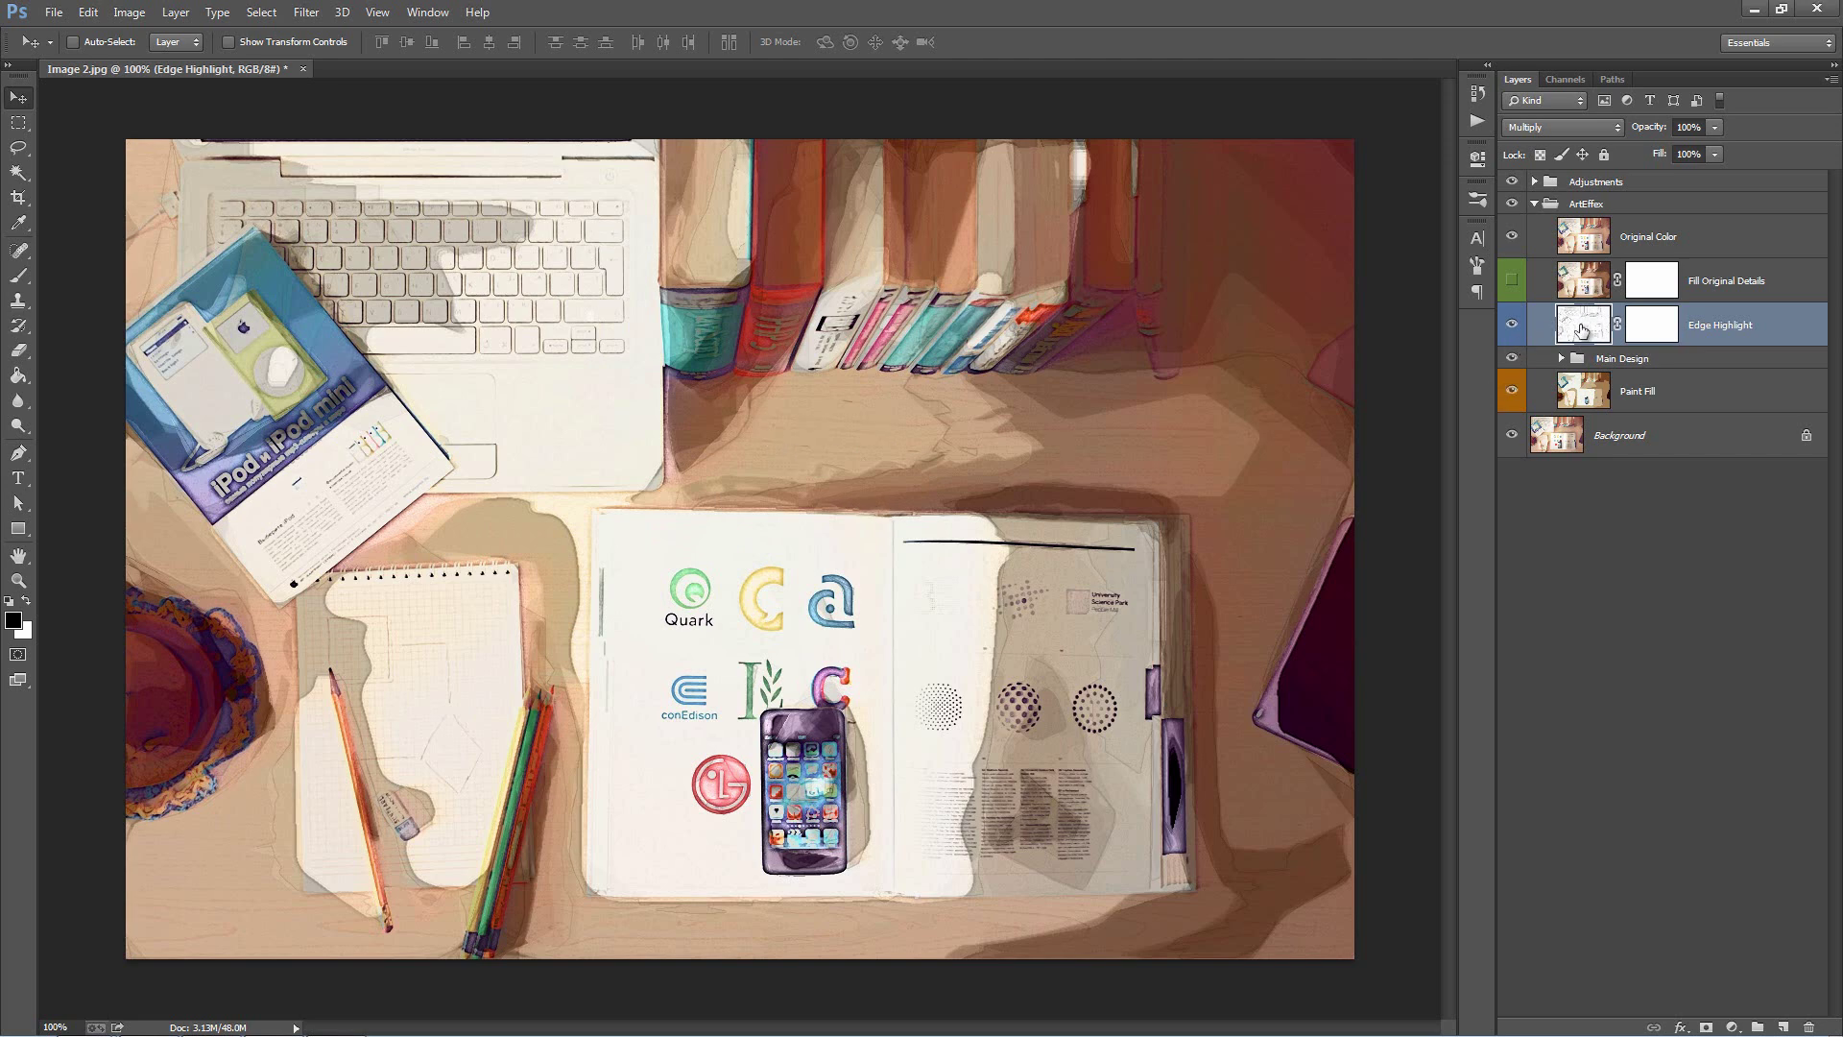
{"action": "left_click", "coordinate": [1668, 338]}
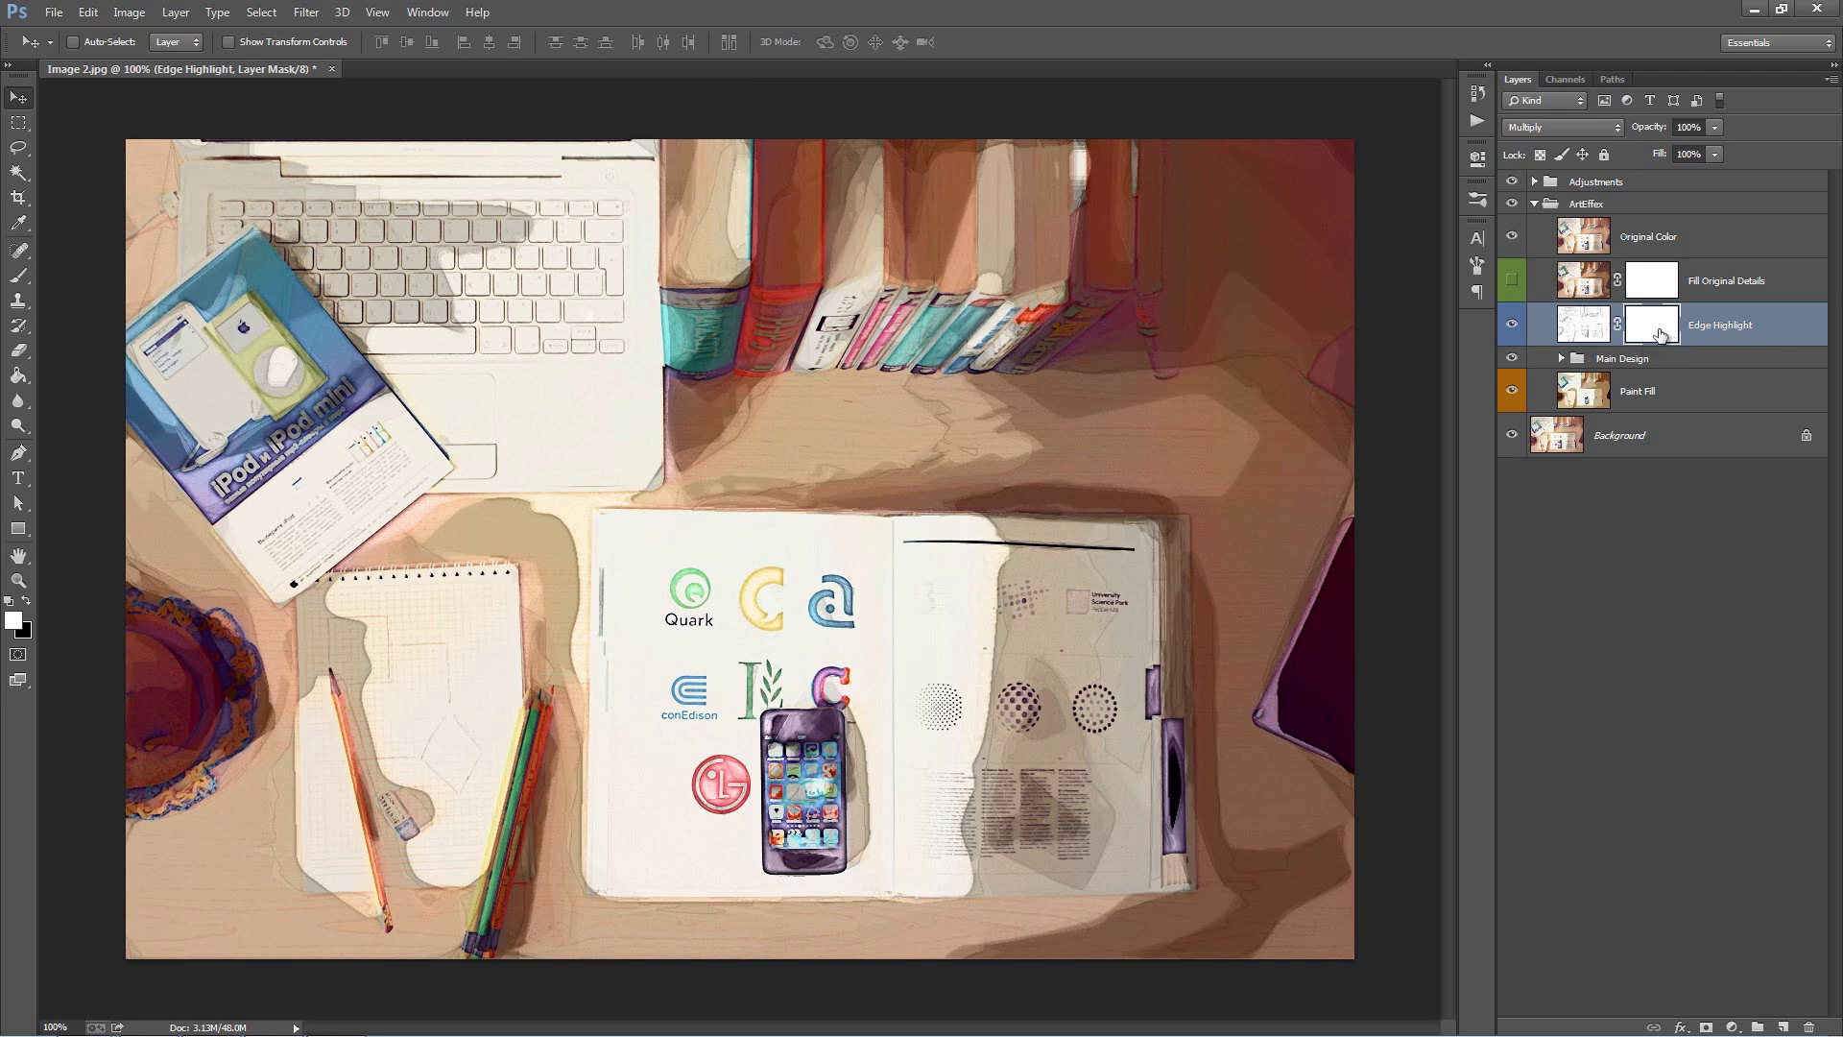
{"action": "key", "text": "ctrl+i"}
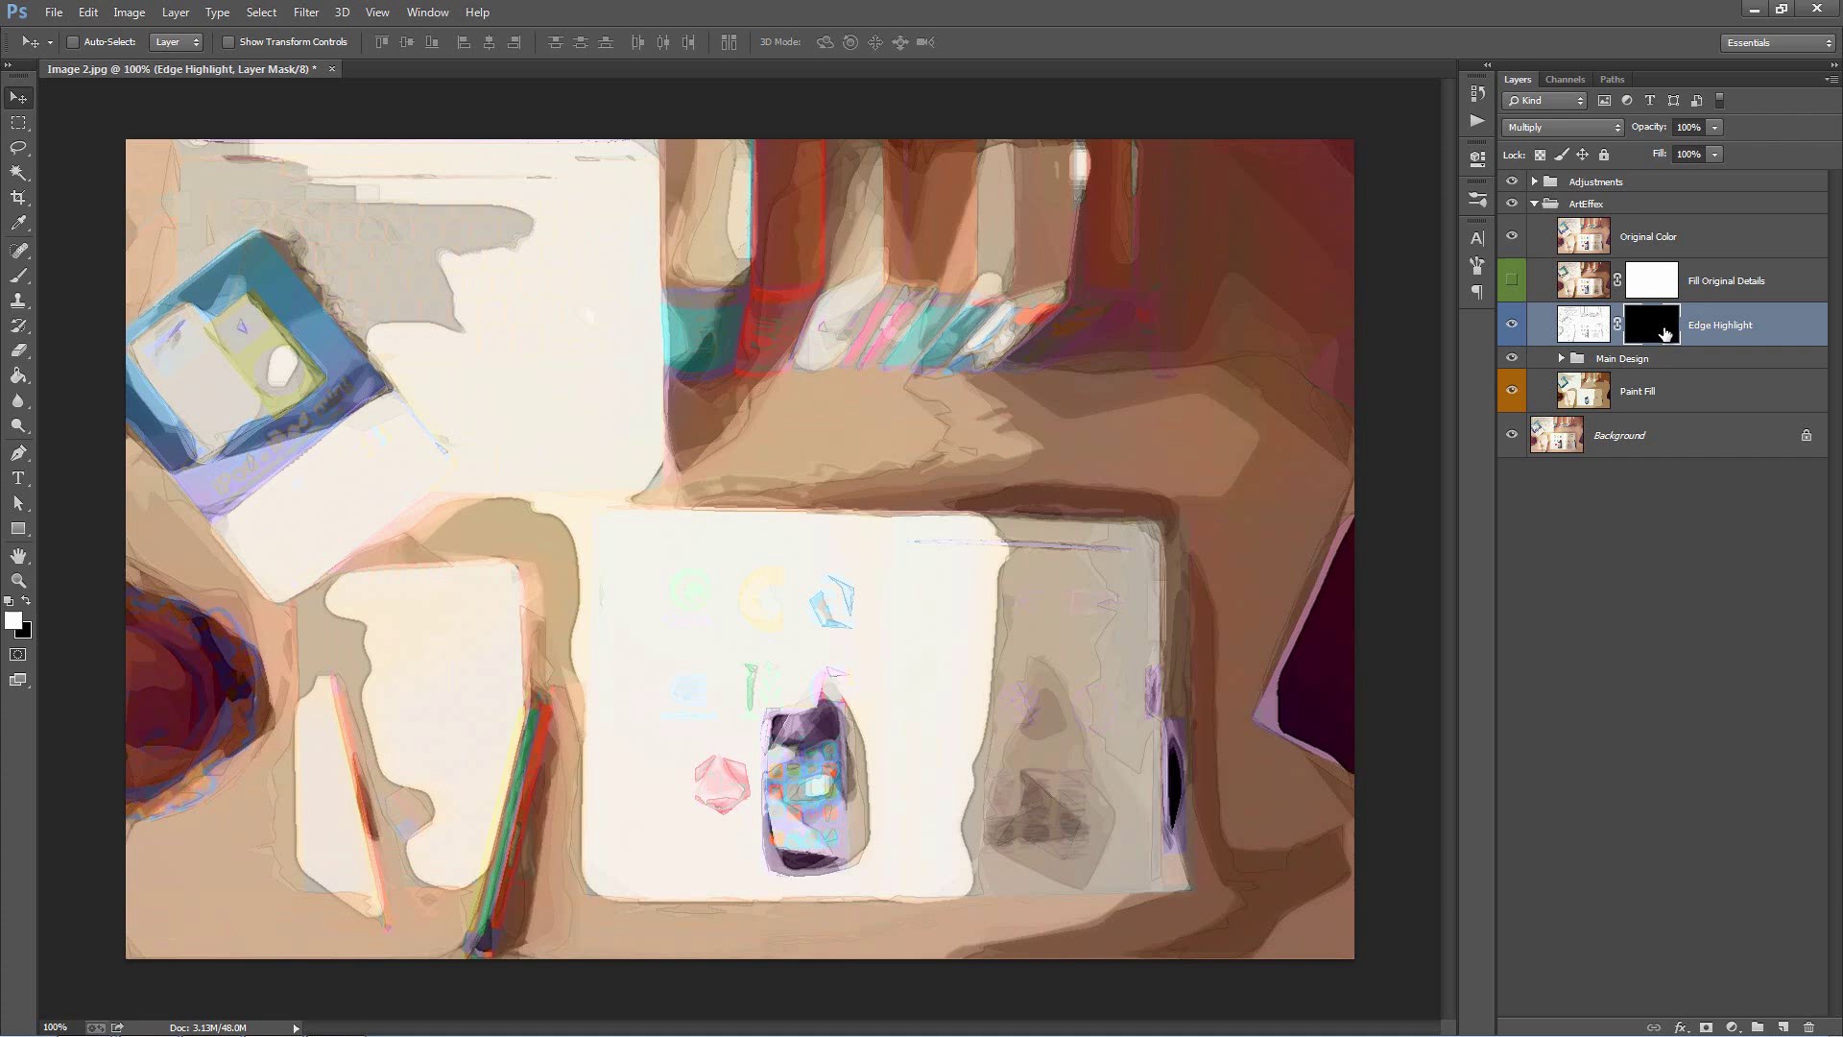
Step: With a 100 px brush, paint white over the open book, phone, logos, keyboard and booklet
{"action": "key", "text": "b"}
{"action": "key", "text": "bracketright"}
{"action": "key", "text": "bracketright"}
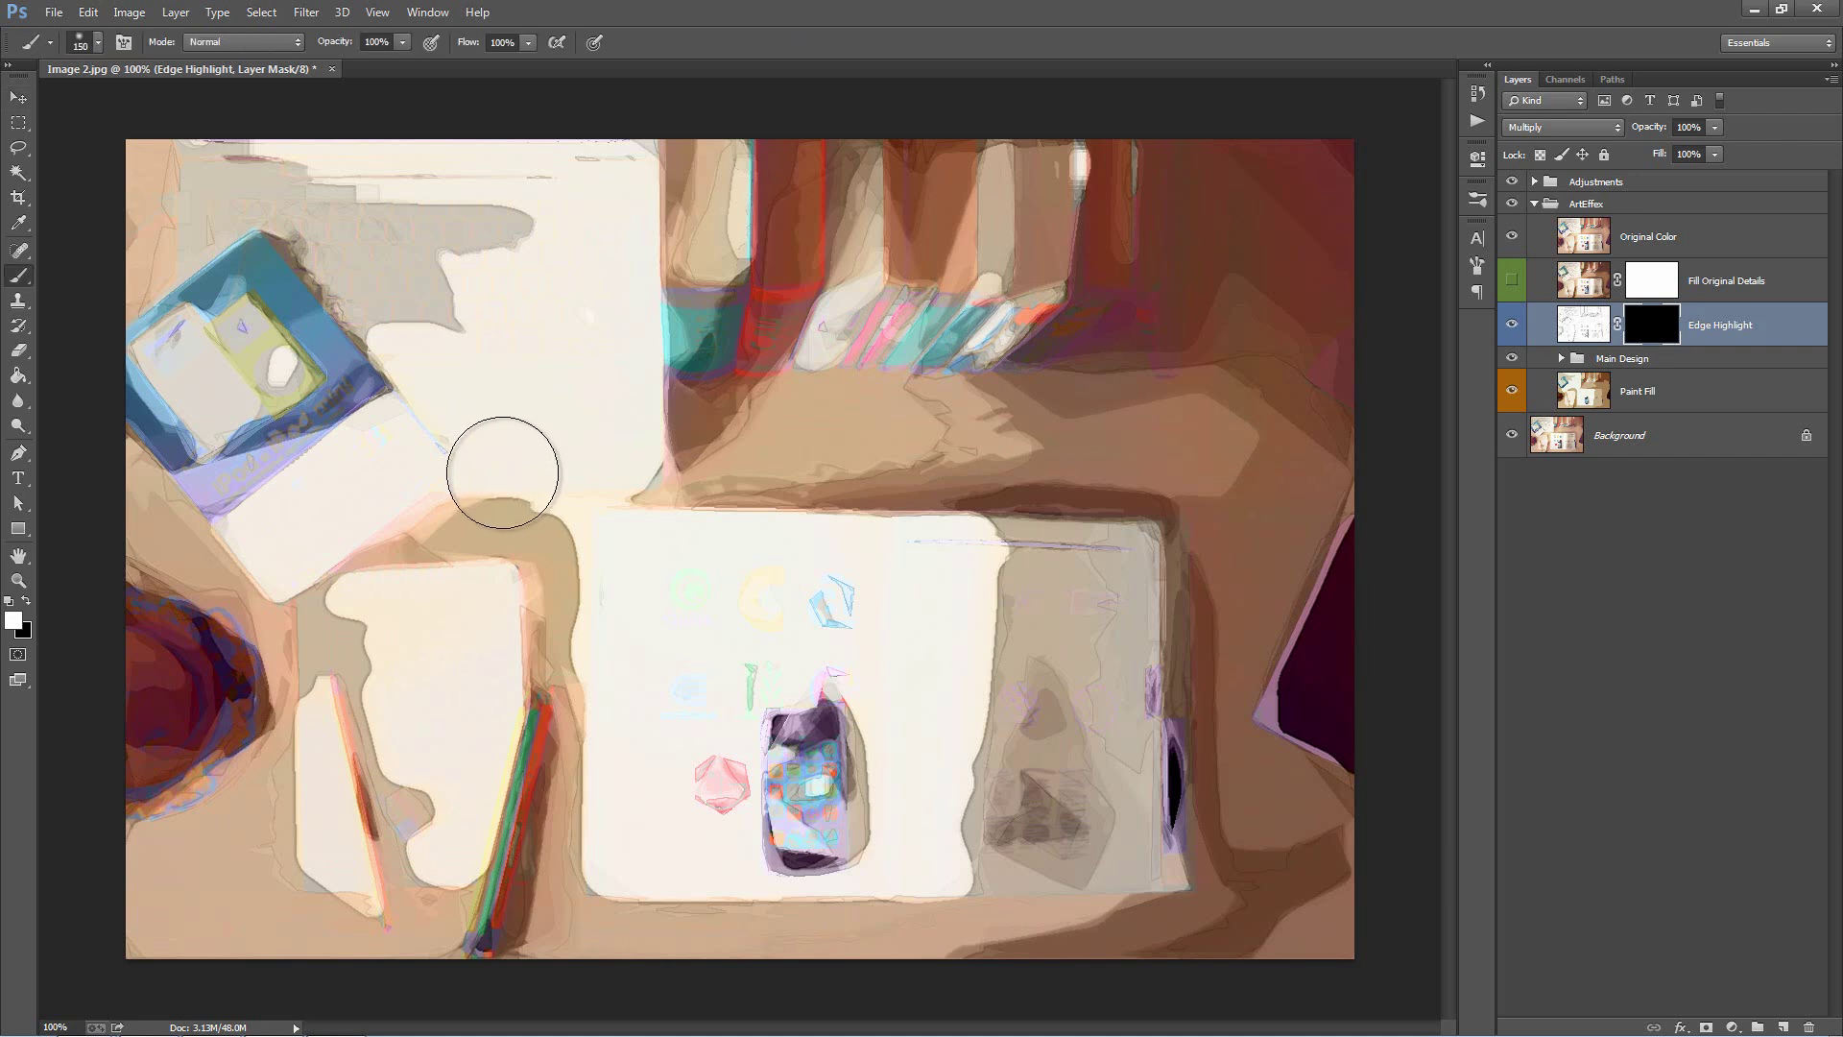
{"action": "key", "text": "bracketleft"}
{"action": "key", "text": "bracketleft"}
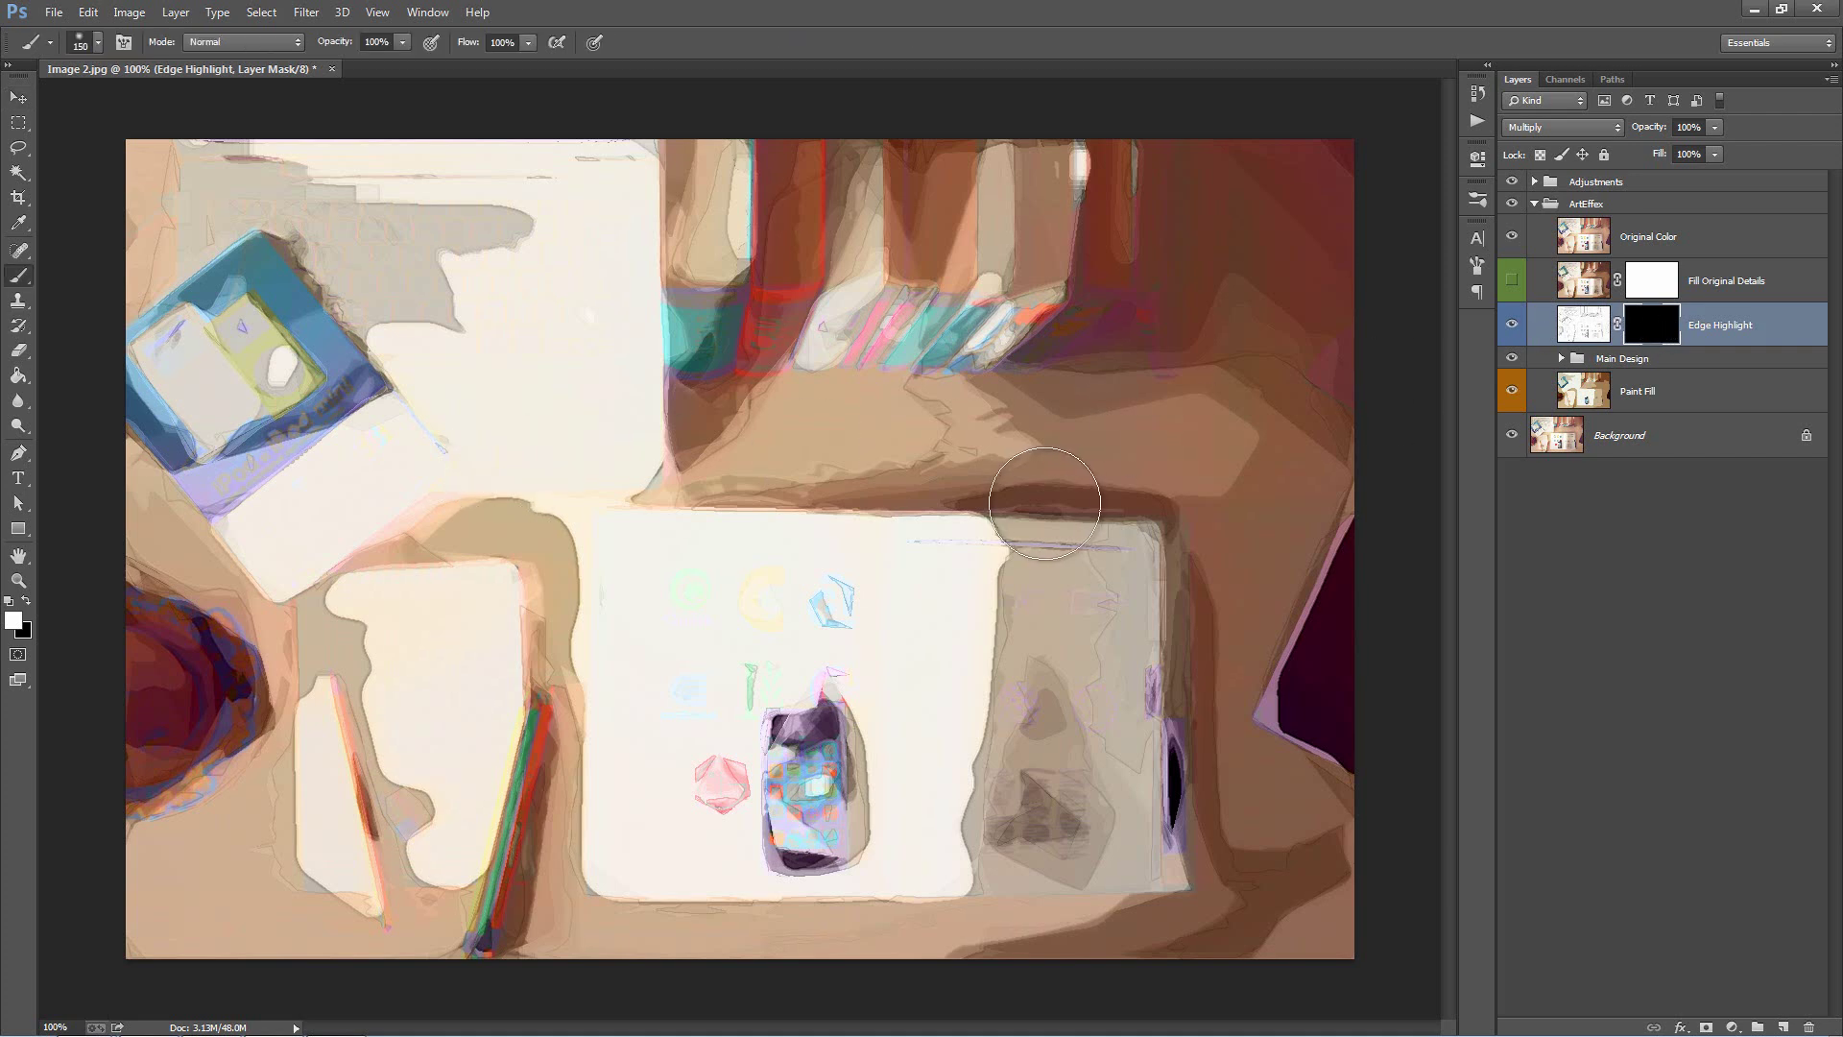
{"action": "left_click_drag", "start_coordinate": [903, 541], "coordinate": [1118, 542]}
{"action": "mouse_move", "coordinate": [828, 700]}
{"action": "left_mouse_down"}
{"action": "mouse_move", "coordinate": [848, 857]}
{"action": "mouse_move", "coordinate": [776, 847]}
{"action": "mouse_move", "coordinate": [786, 709]}
{"action": "mouse_move", "coordinate": [705, 795]}
{"action": "mouse_move", "coordinate": [733, 650]}
{"action": "mouse_move", "coordinate": [692, 716]}
{"action": "mouse_move", "coordinate": [656, 647]}
{"action": "mouse_move", "coordinate": [708, 613]}
{"action": "mouse_move", "coordinate": [769, 617]}
{"action": "mouse_move", "coordinate": [727, 600]}
{"action": "mouse_move", "coordinate": [813, 595]}
{"action": "mouse_move", "coordinate": [773, 592]}
{"action": "left_mouse_up"}
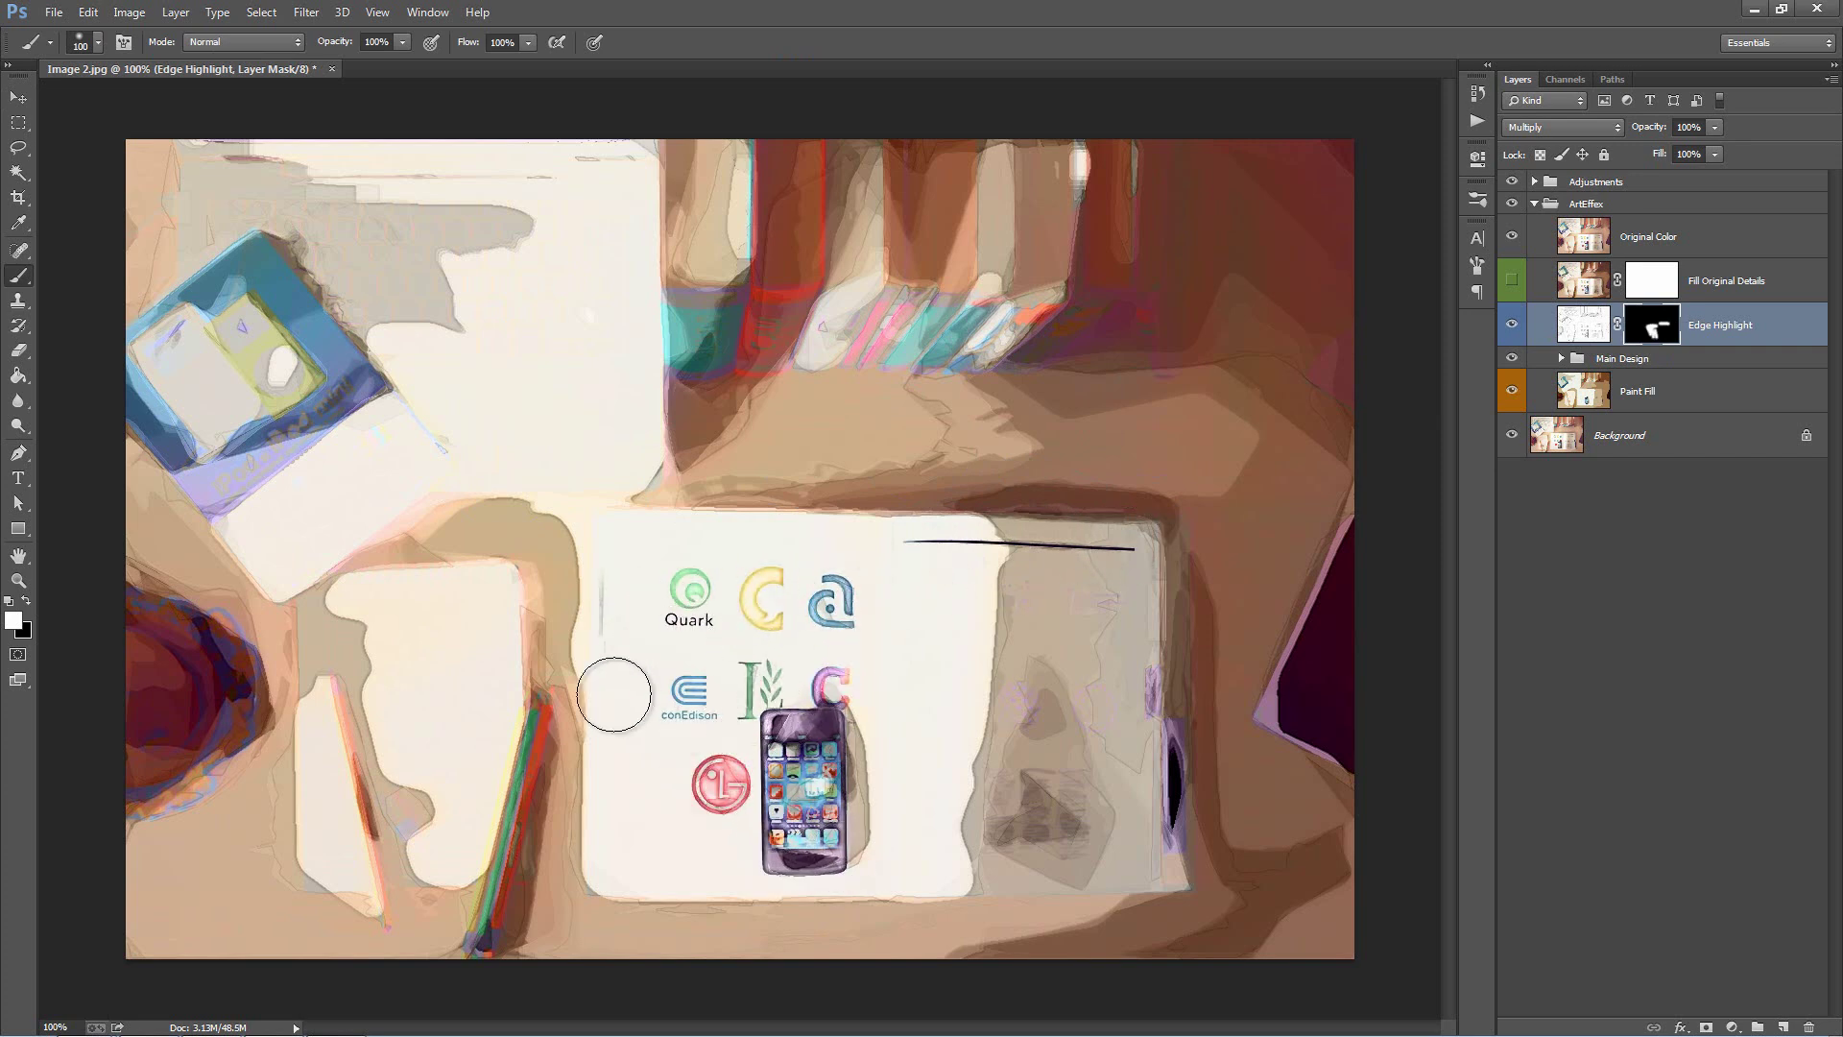
{"action": "mouse_move", "coordinate": [271, 282]}
{"action": "left_mouse_down"}
{"action": "mouse_move", "coordinate": [188, 198]}
{"action": "mouse_move", "coordinate": [379, 178]}
{"action": "mouse_move", "coordinate": [313, 227]}
{"action": "mouse_move", "coordinate": [338, 283]}
{"action": "mouse_move", "coordinate": [595, 457]}
{"action": "mouse_move", "coordinate": [571, 147]}
{"action": "mouse_move", "coordinate": [275, 166]}
{"action": "mouse_move", "coordinate": [337, 170]}
{"action": "mouse_move", "coordinate": [761, 352]}
{"action": "mouse_move", "coordinate": [686, 342]}
{"action": "mouse_move", "coordinate": [813, 315]}
{"action": "mouse_move", "coordinate": [982, 331]}
{"action": "mouse_move", "coordinate": [1073, 297]}
{"action": "mouse_move", "coordinate": [1157, 568]}
{"action": "mouse_move", "coordinate": [1153, 832]}
{"action": "mouse_move", "coordinate": [1048, 849]}
{"action": "mouse_move", "coordinate": [463, 843]}
{"action": "mouse_move", "coordinate": [485, 914]}
{"action": "mouse_move", "coordinate": [572, 614]}
{"action": "mouse_move", "coordinate": [345, 582]}
{"action": "mouse_move", "coordinate": [449, 558]}
{"action": "mouse_move", "coordinate": [416, 452]}
{"action": "left_mouse_up"}
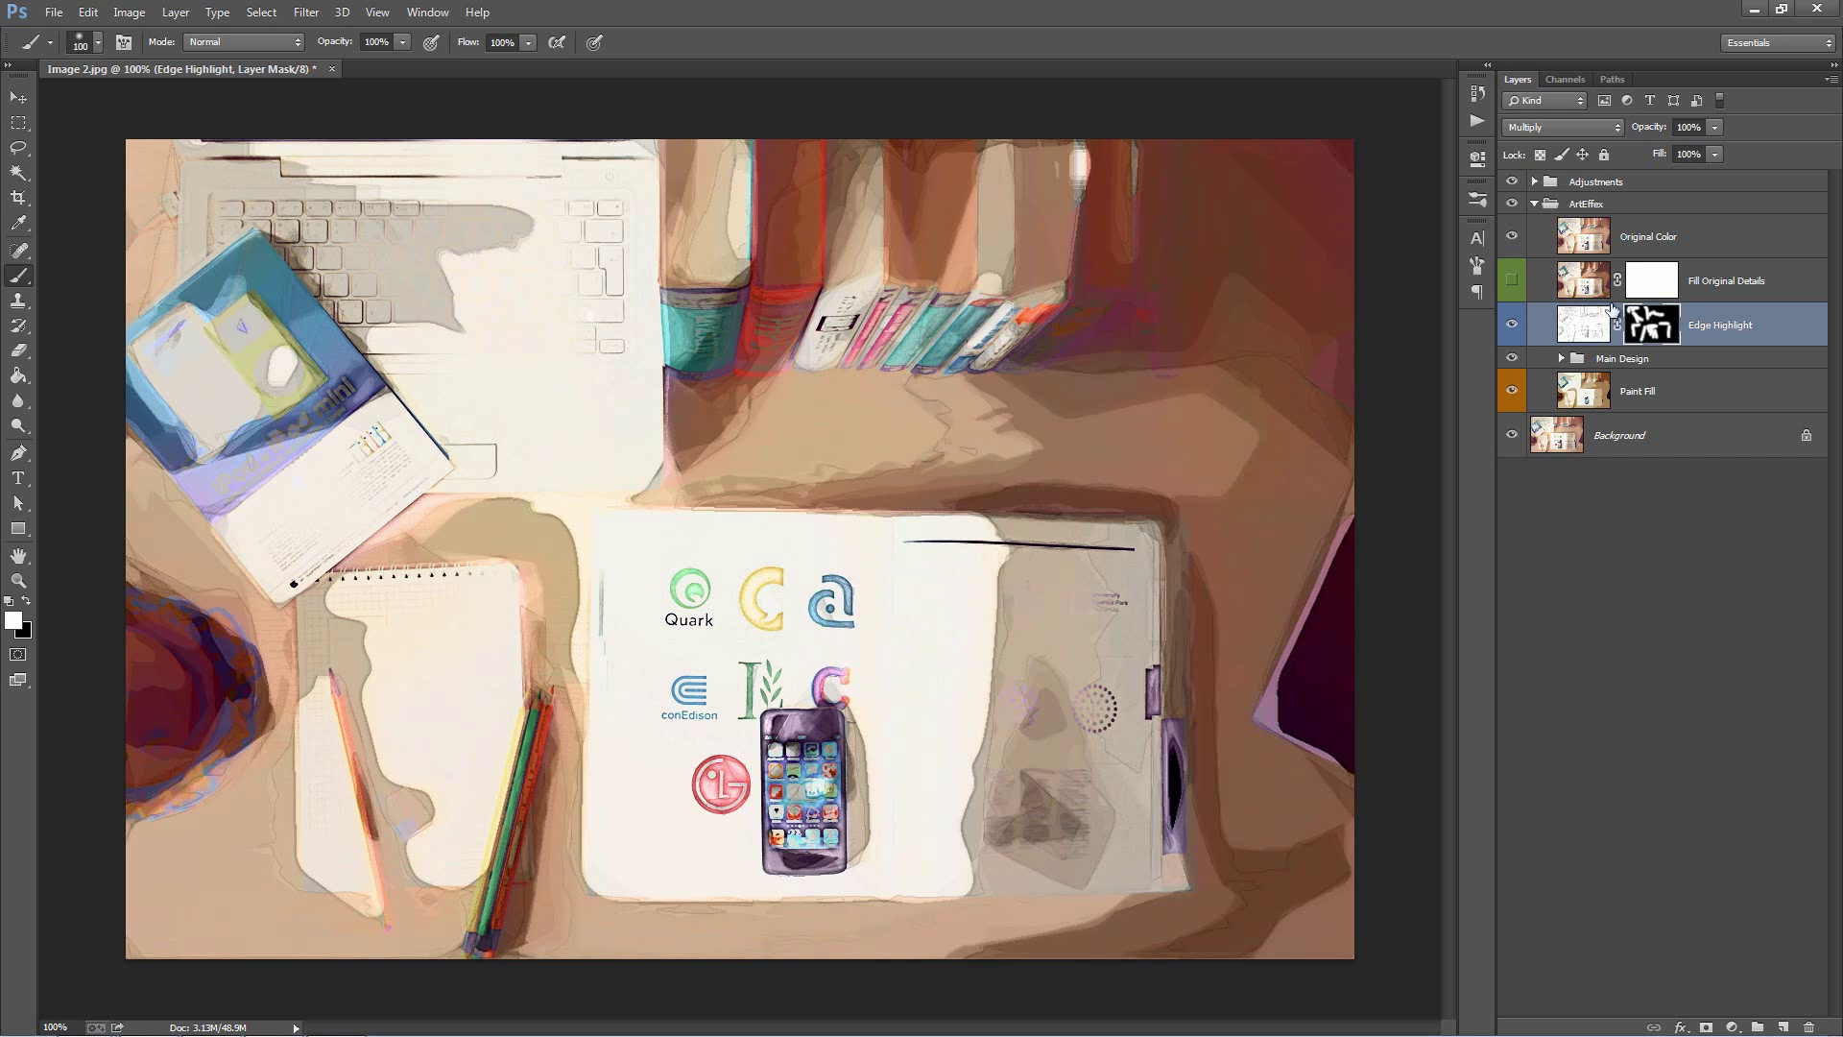
Step: Turn on Fill Original Details, invert its mask, and paint back the books, notebook edge and cup
{"action": "left_click", "coordinate": [1755, 285]}
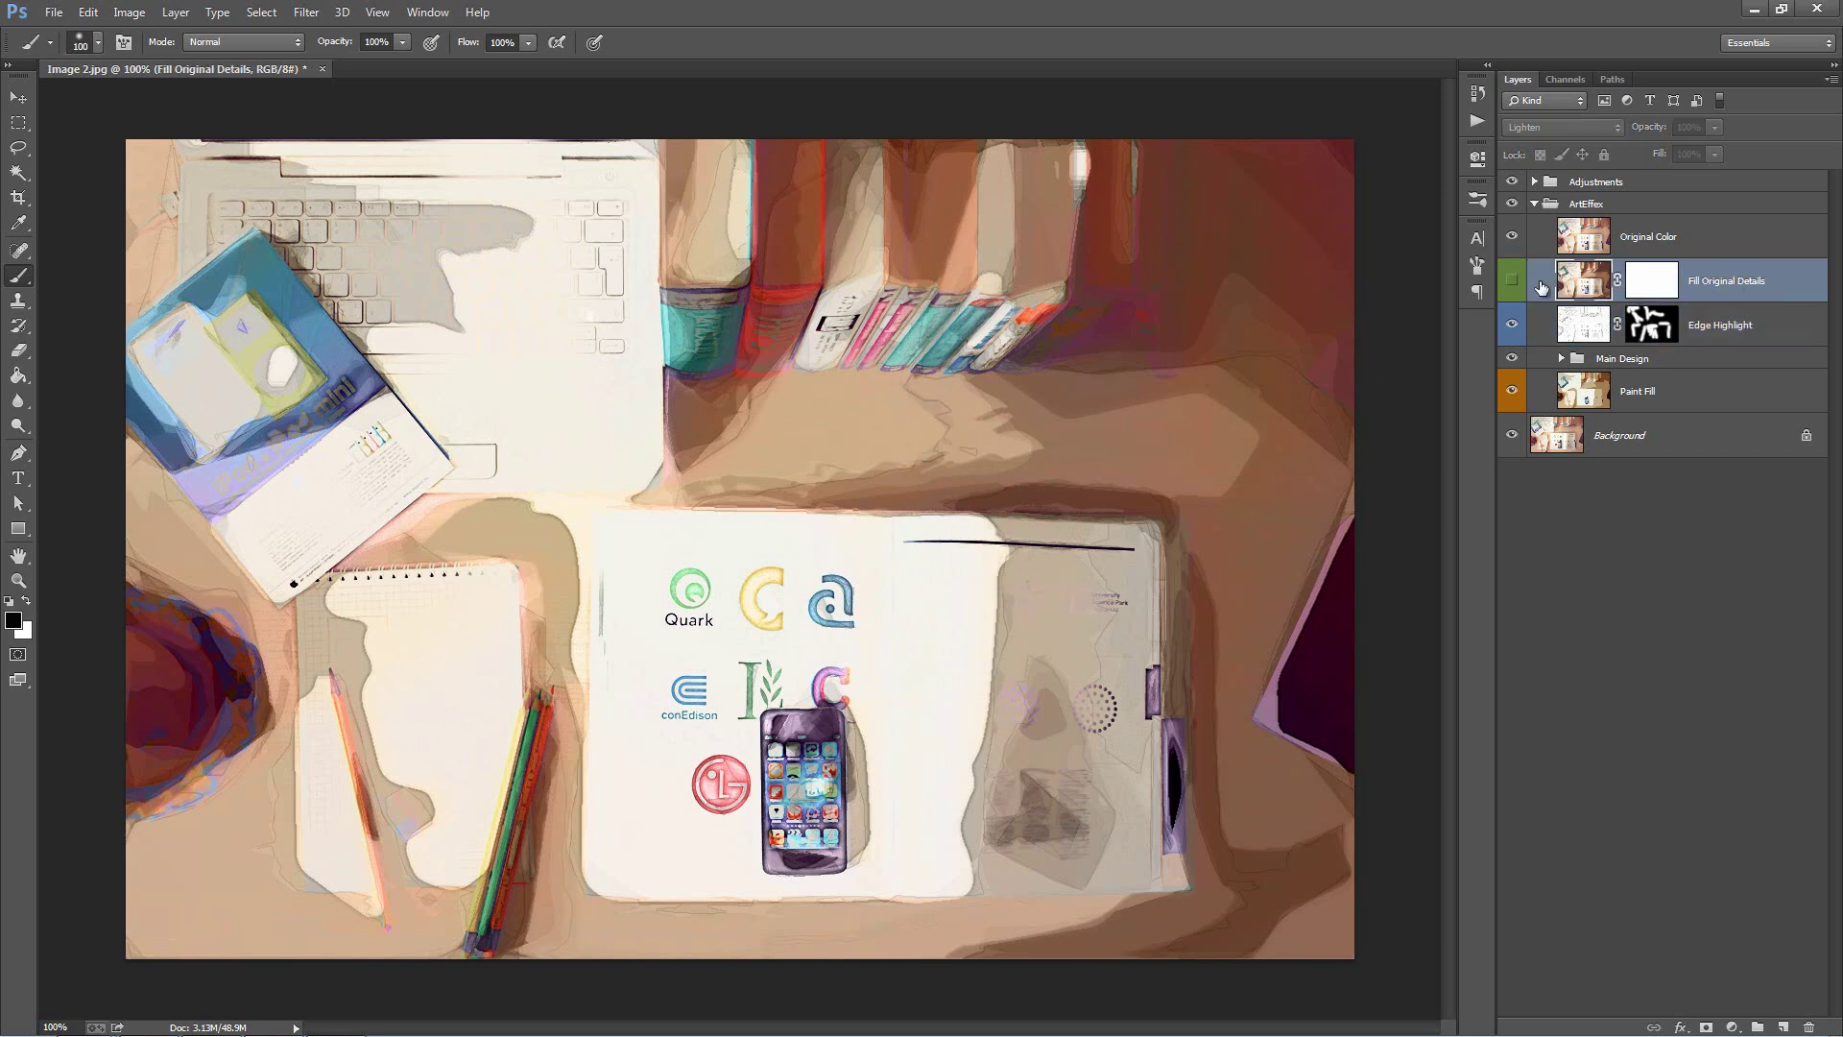
{"action": "left_click", "coordinate": [1509, 281]}
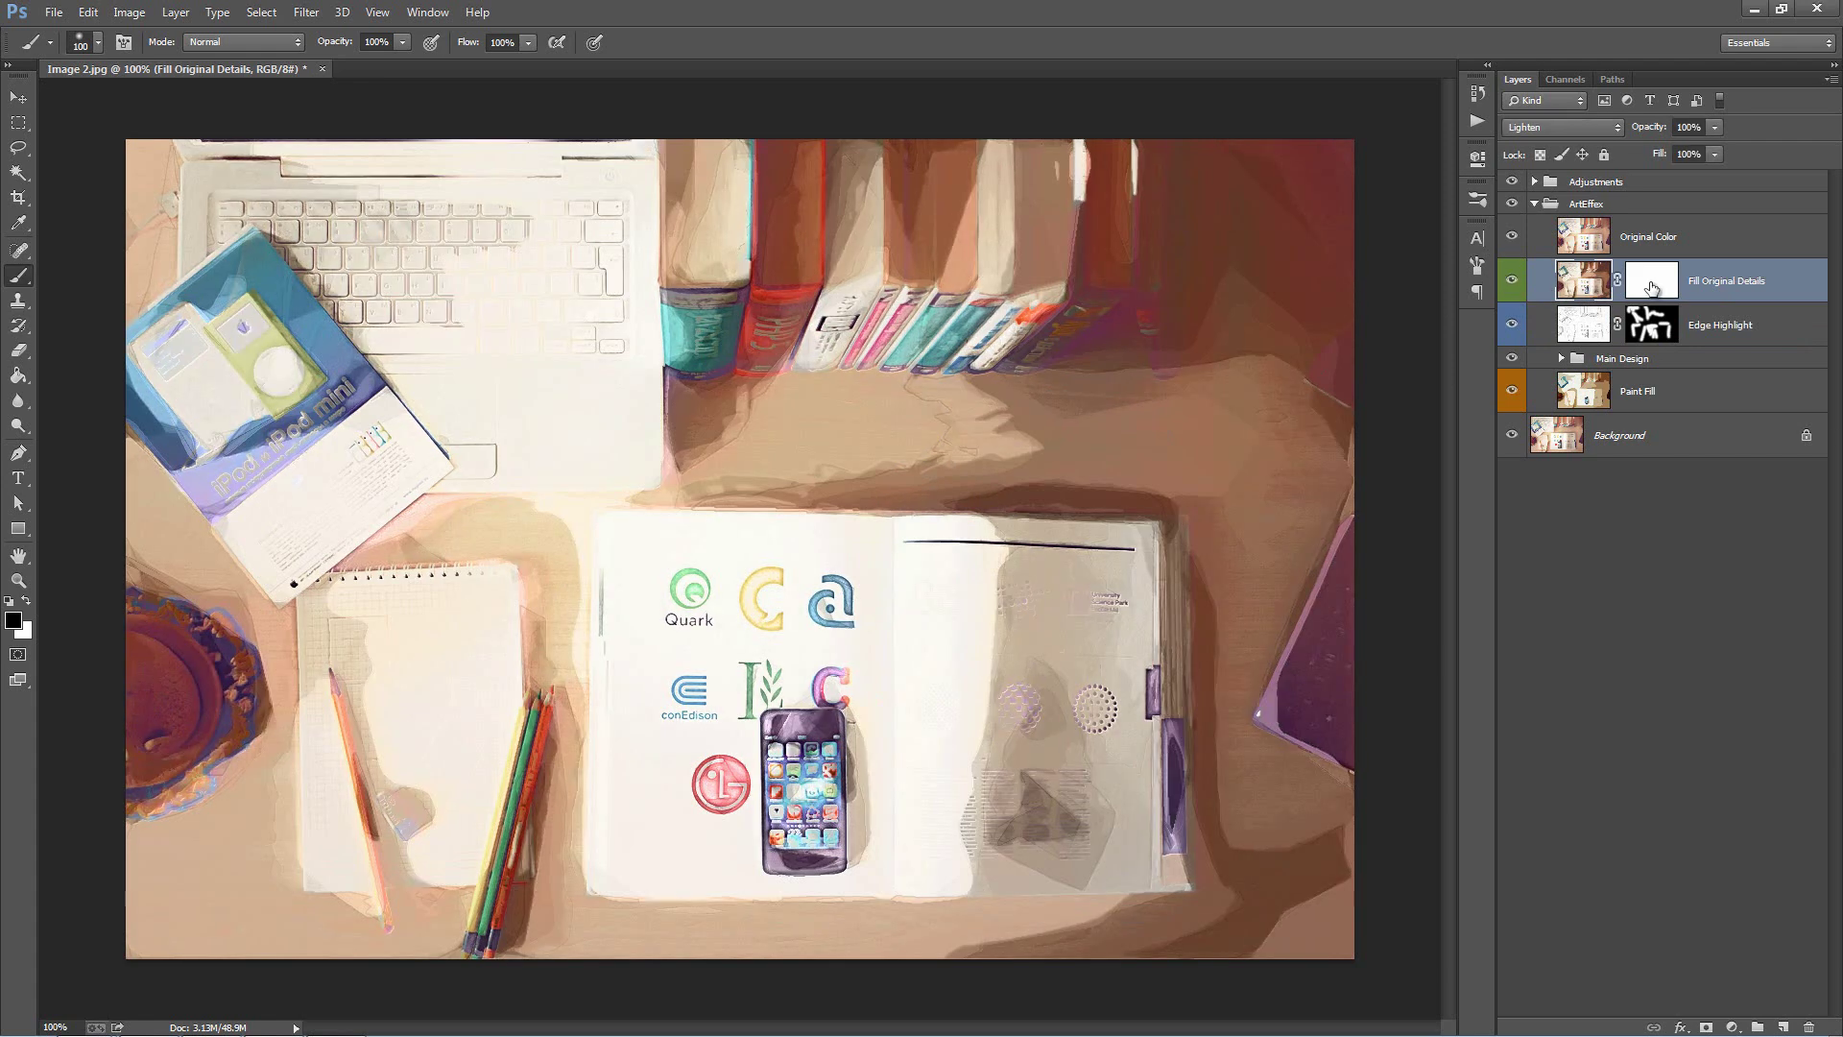
{"action": "left_click", "coordinate": [1632, 290]}
{"action": "key", "text": "ctrl+i"}
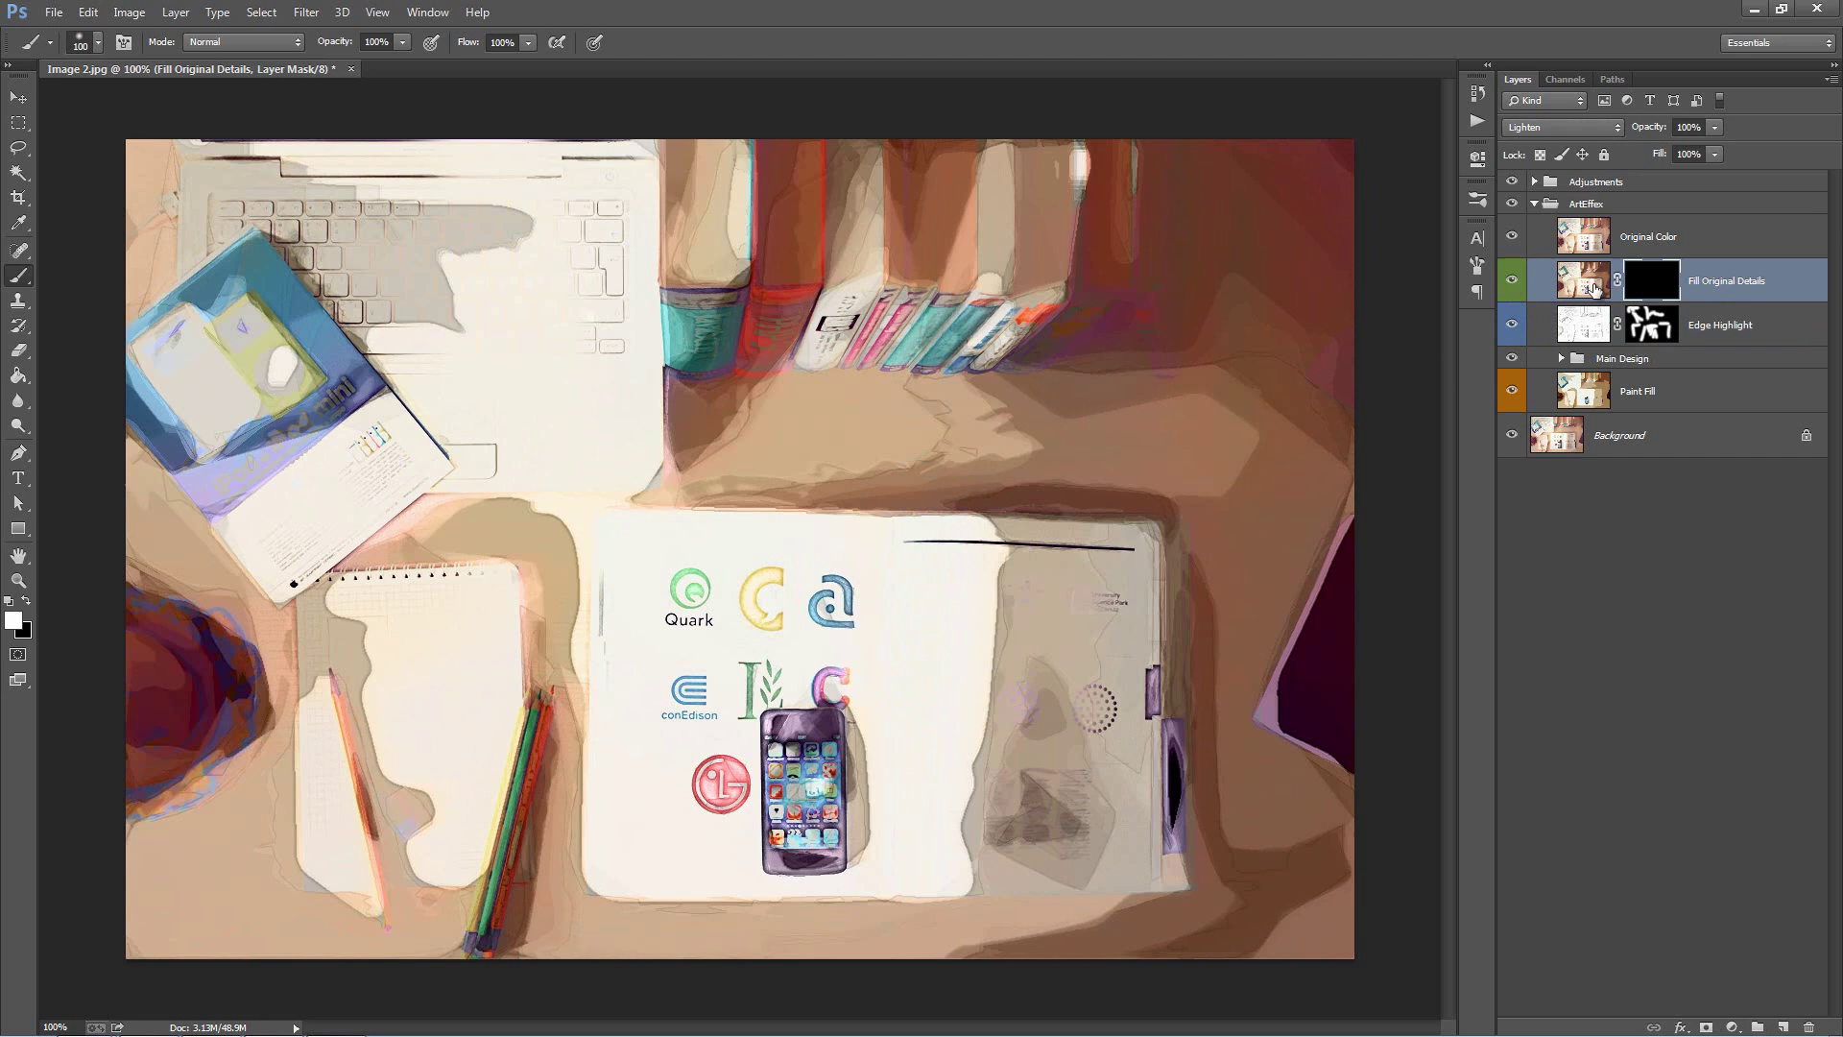
{"action": "left_click_drag", "start_coordinate": [833, 334], "coordinate": [768, 336]}
{"action": "mouse_move", "coordinate": [1191, 765]}
{"action": "left_mouse_down"}
{"action": "mouse_move", "coordinate": [1161, 619]}
{"action": "mouse_move", "coordinate": [1157, 856]}
{"action": "mouse_move", "coordinate": [1133, 533]}
{"action": "left_mouse_up"}
{"action": "mouse_move", "coordinate": [196, 689]}
{"action": "left_mouse_down"}
{"action": "mouse_move", "coordinate": [135, 769]}
{"action": "mouse_move", "coordinate": [86, 699]}
{"action": "mouse_move", "coordinate": [132, 675]}
{"action": "mouse_move", "coordinate": [163, 288]}
{"action": "left_mouse_up"}
Step: Expand Main Design, hide all layers above Paint Fill, and toggle Paint Fill to compare
{"action": "key", "text": "v"}
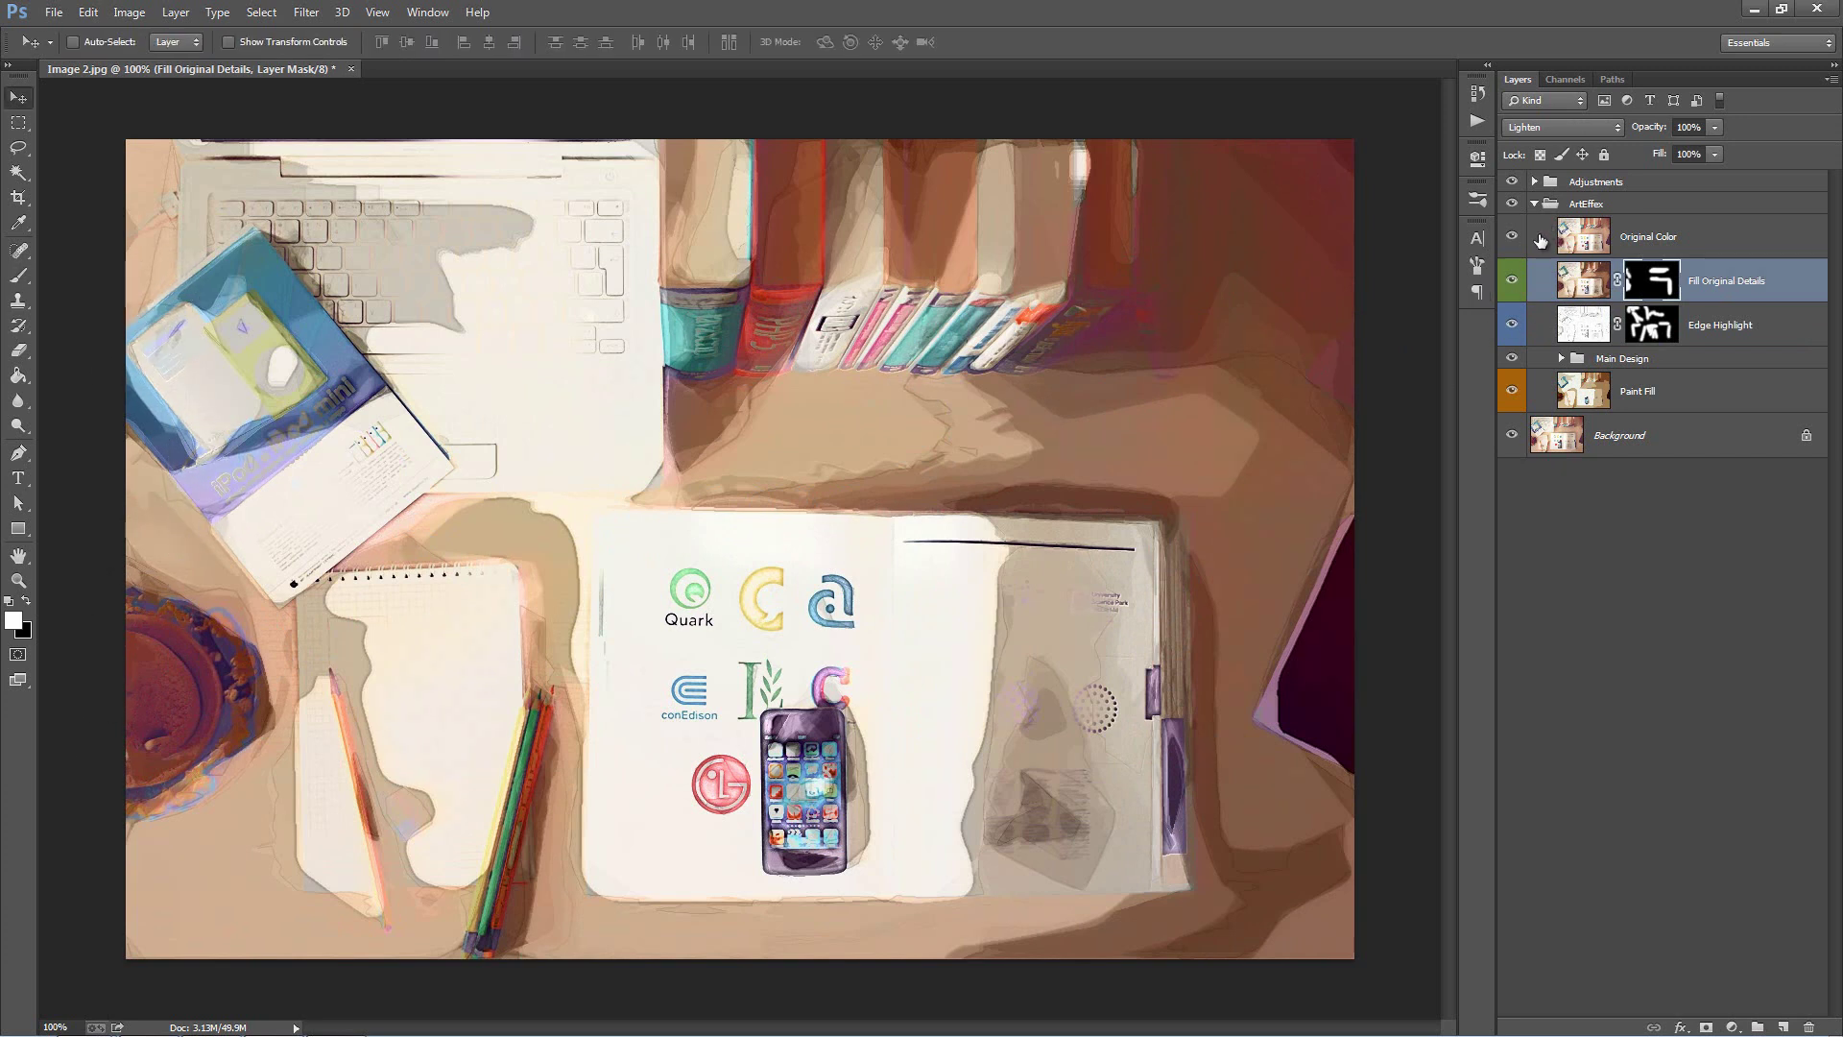
{"action": "left_click", "coordinate": [1675, 363]}
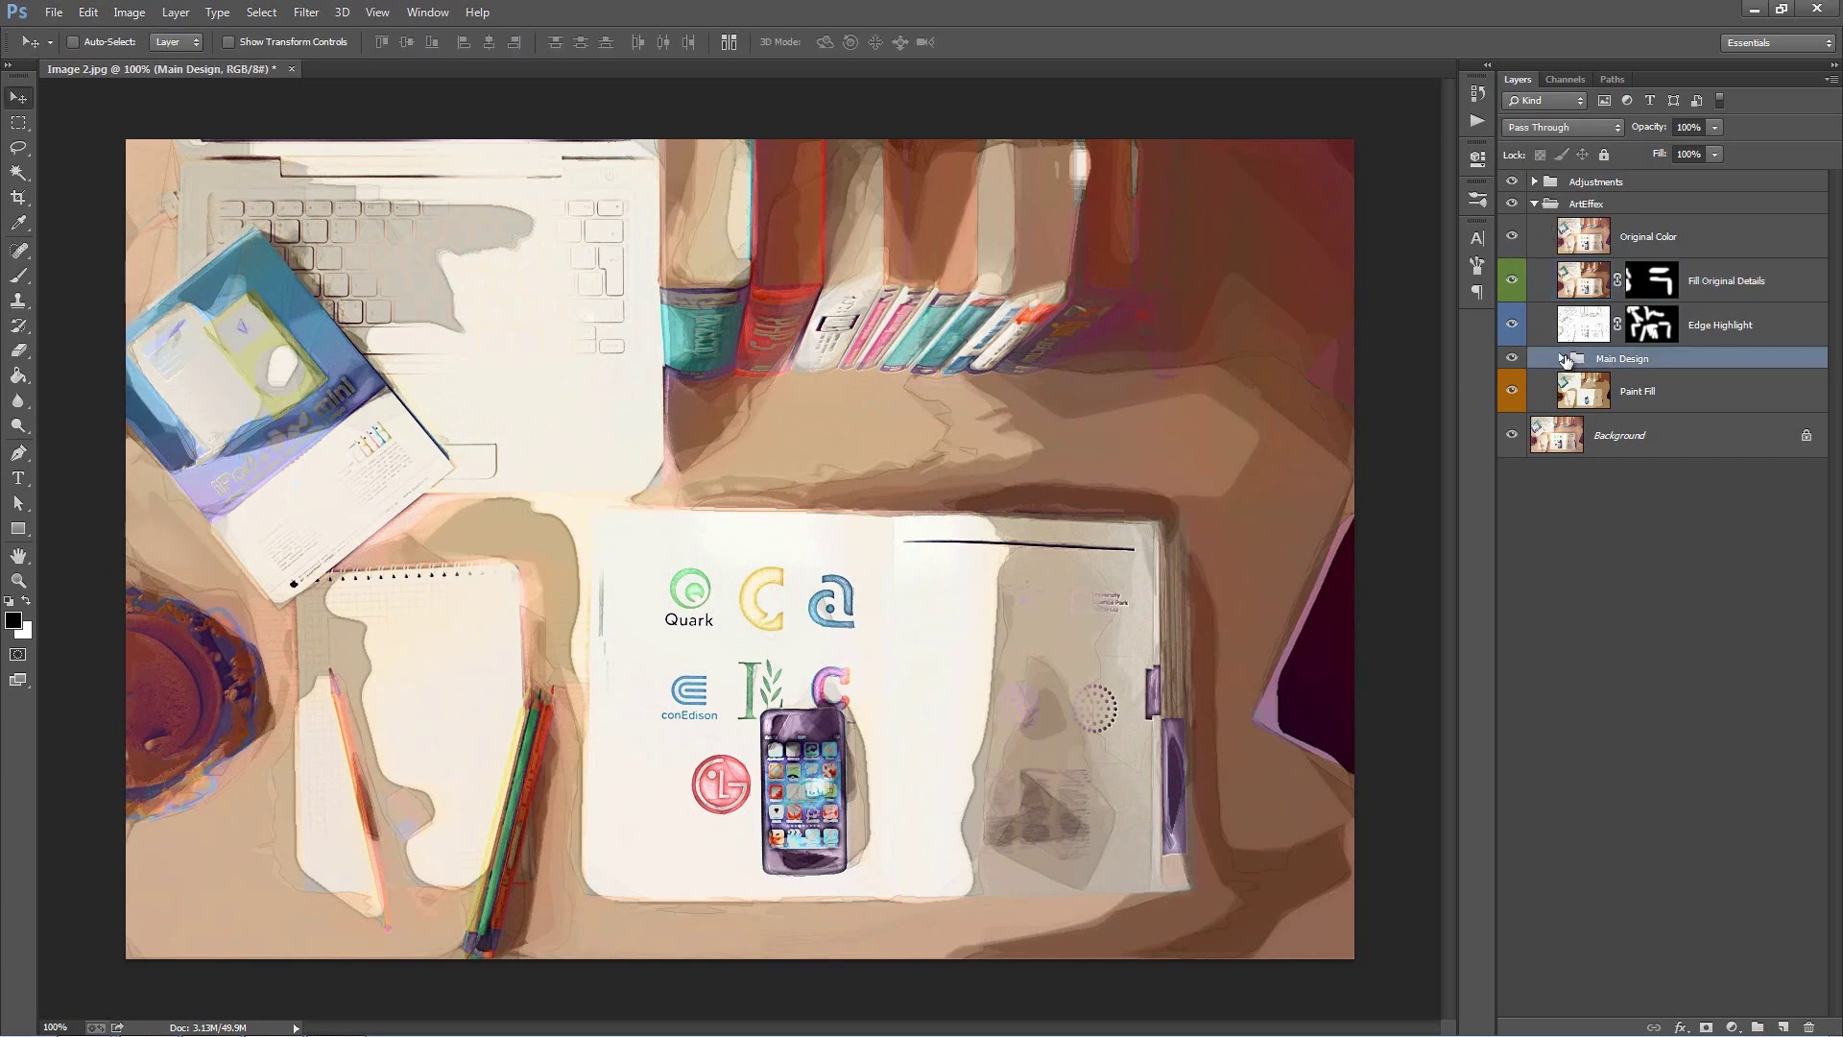
{"action": "left_click", "coordinate": [1563, 358]}
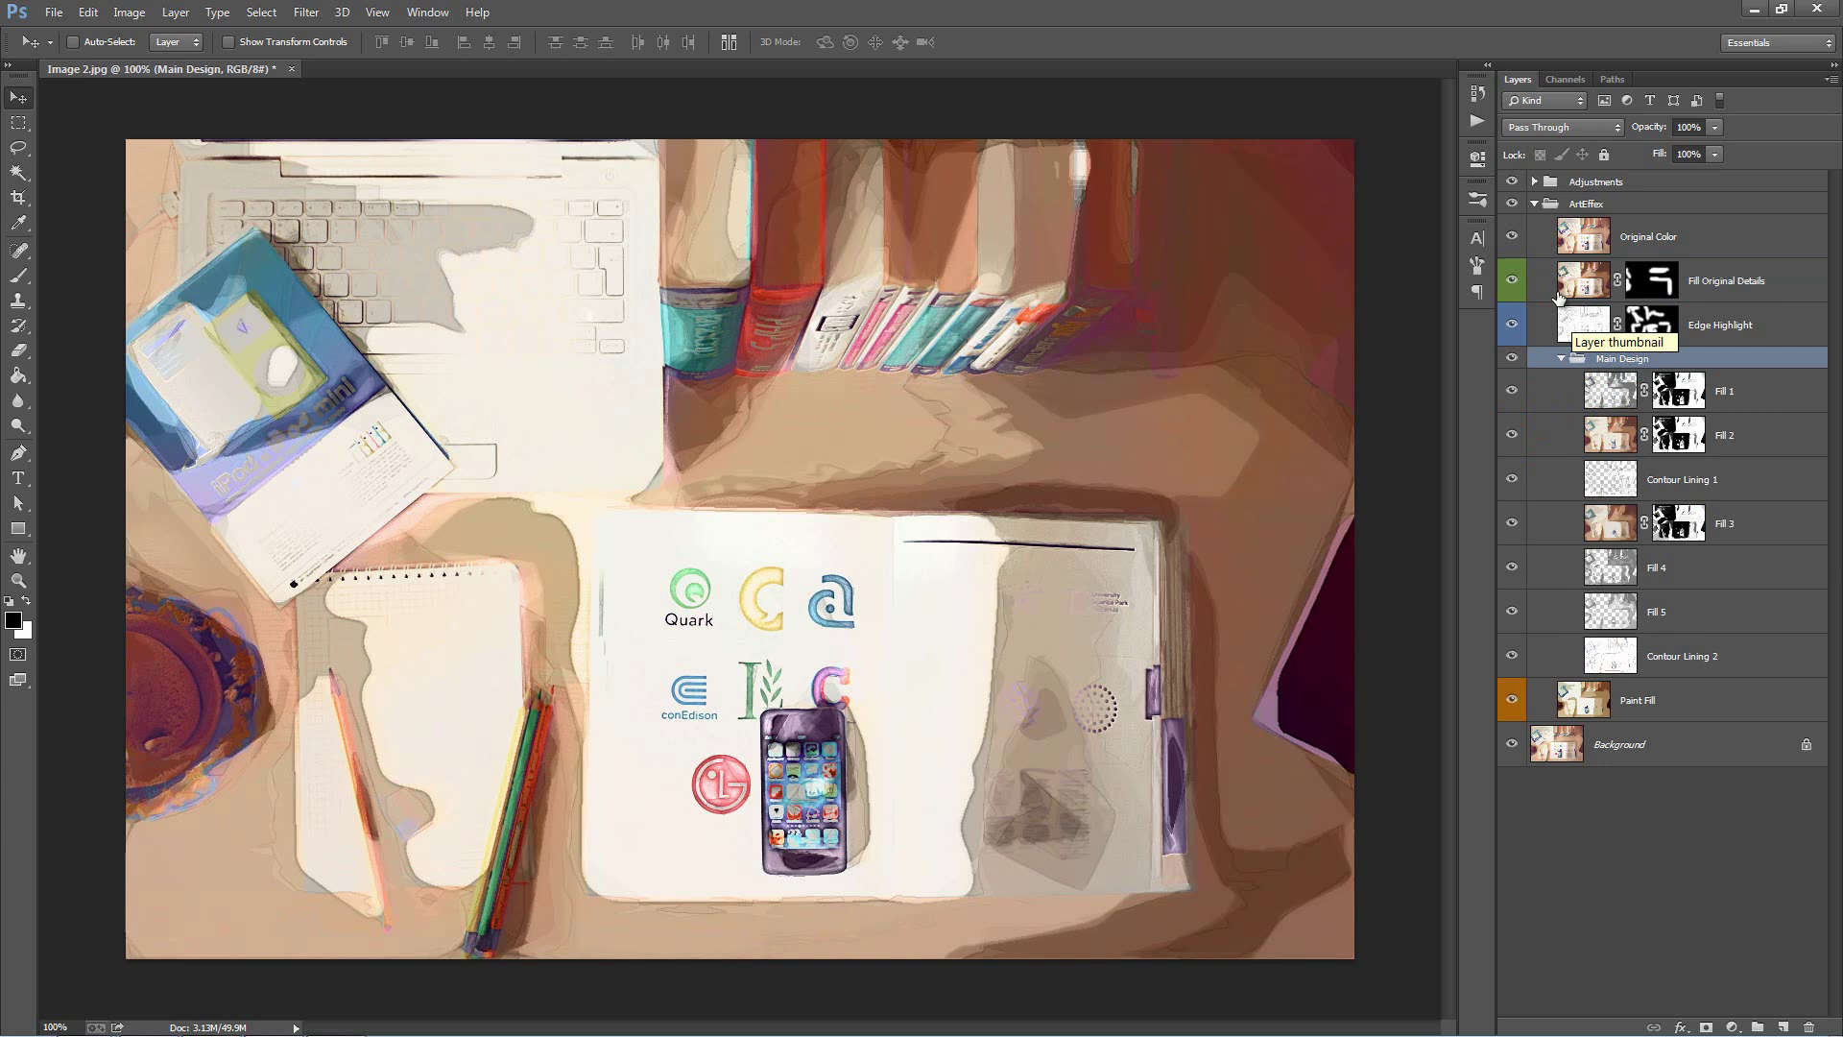
{"action": "left_click_drag", "start_coordinate": [1517, 312], "coordinate": [1516, 659]}
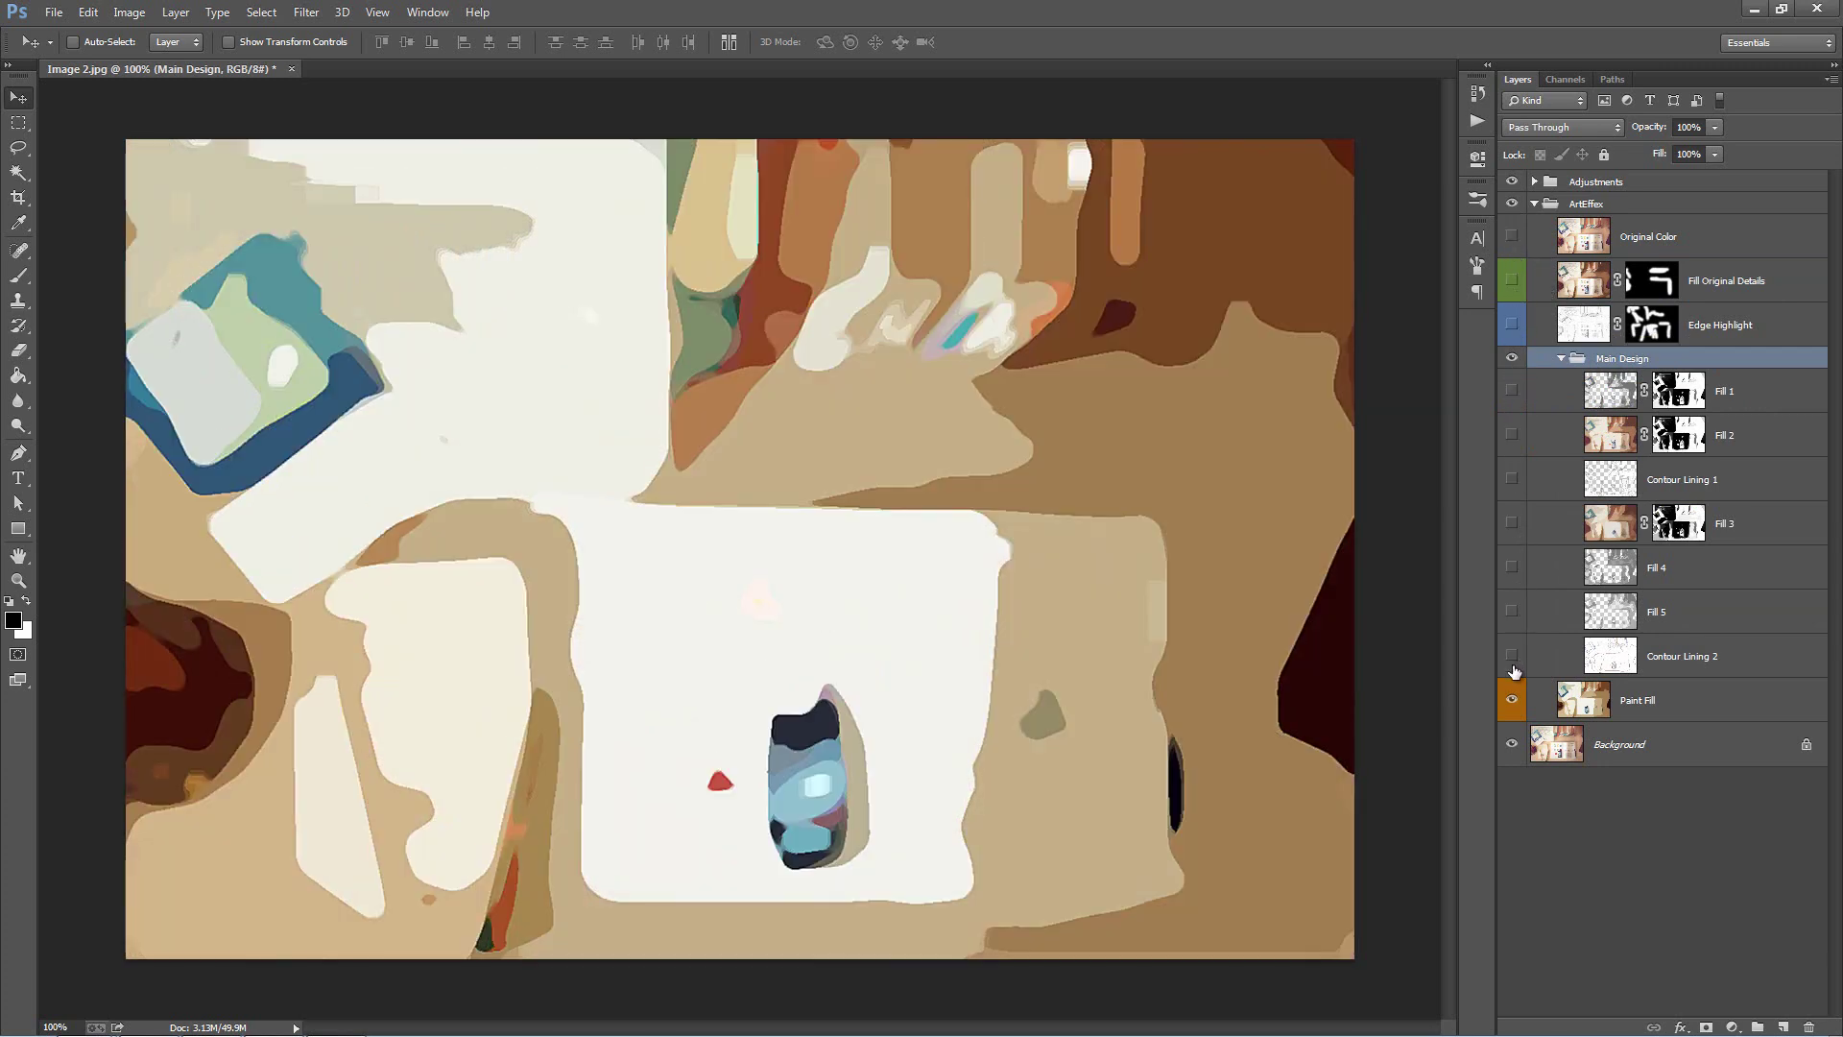
{"action": "left_click", "coordinate": [1663, 718]}
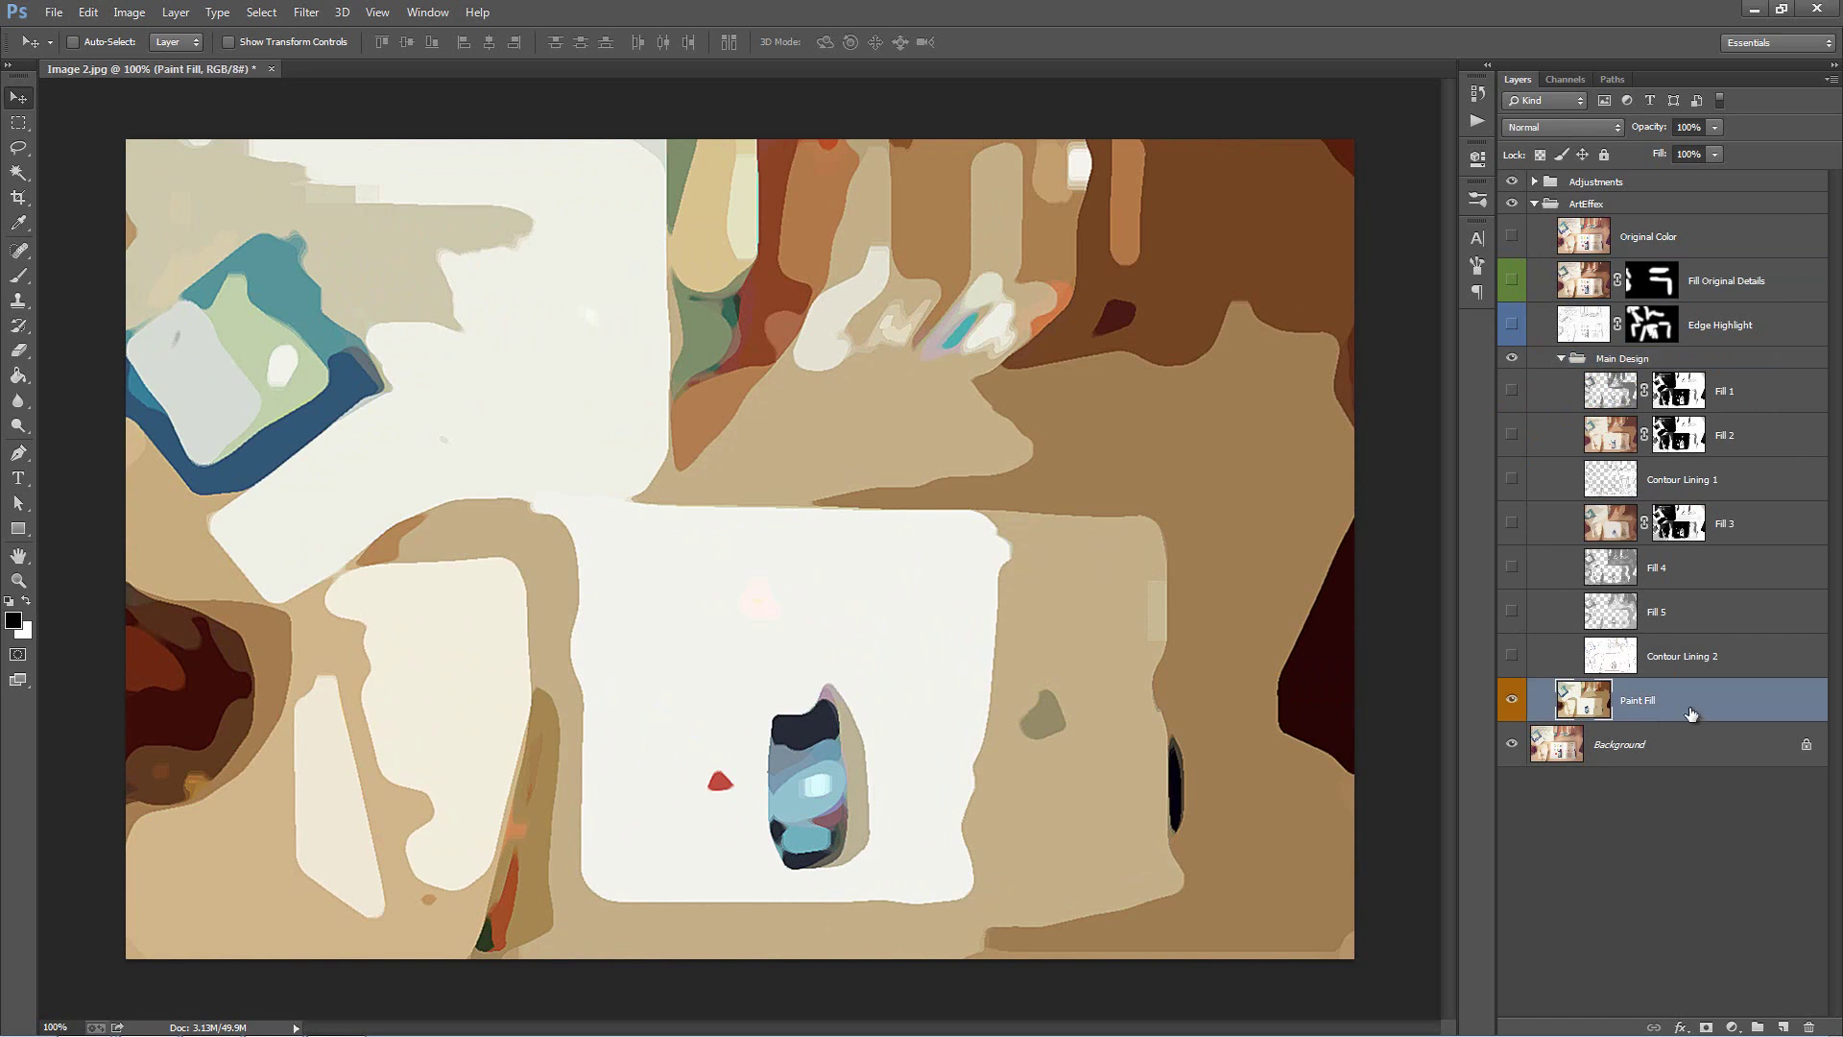
{"action": "left_click", "coordinate": [1513, 704]}
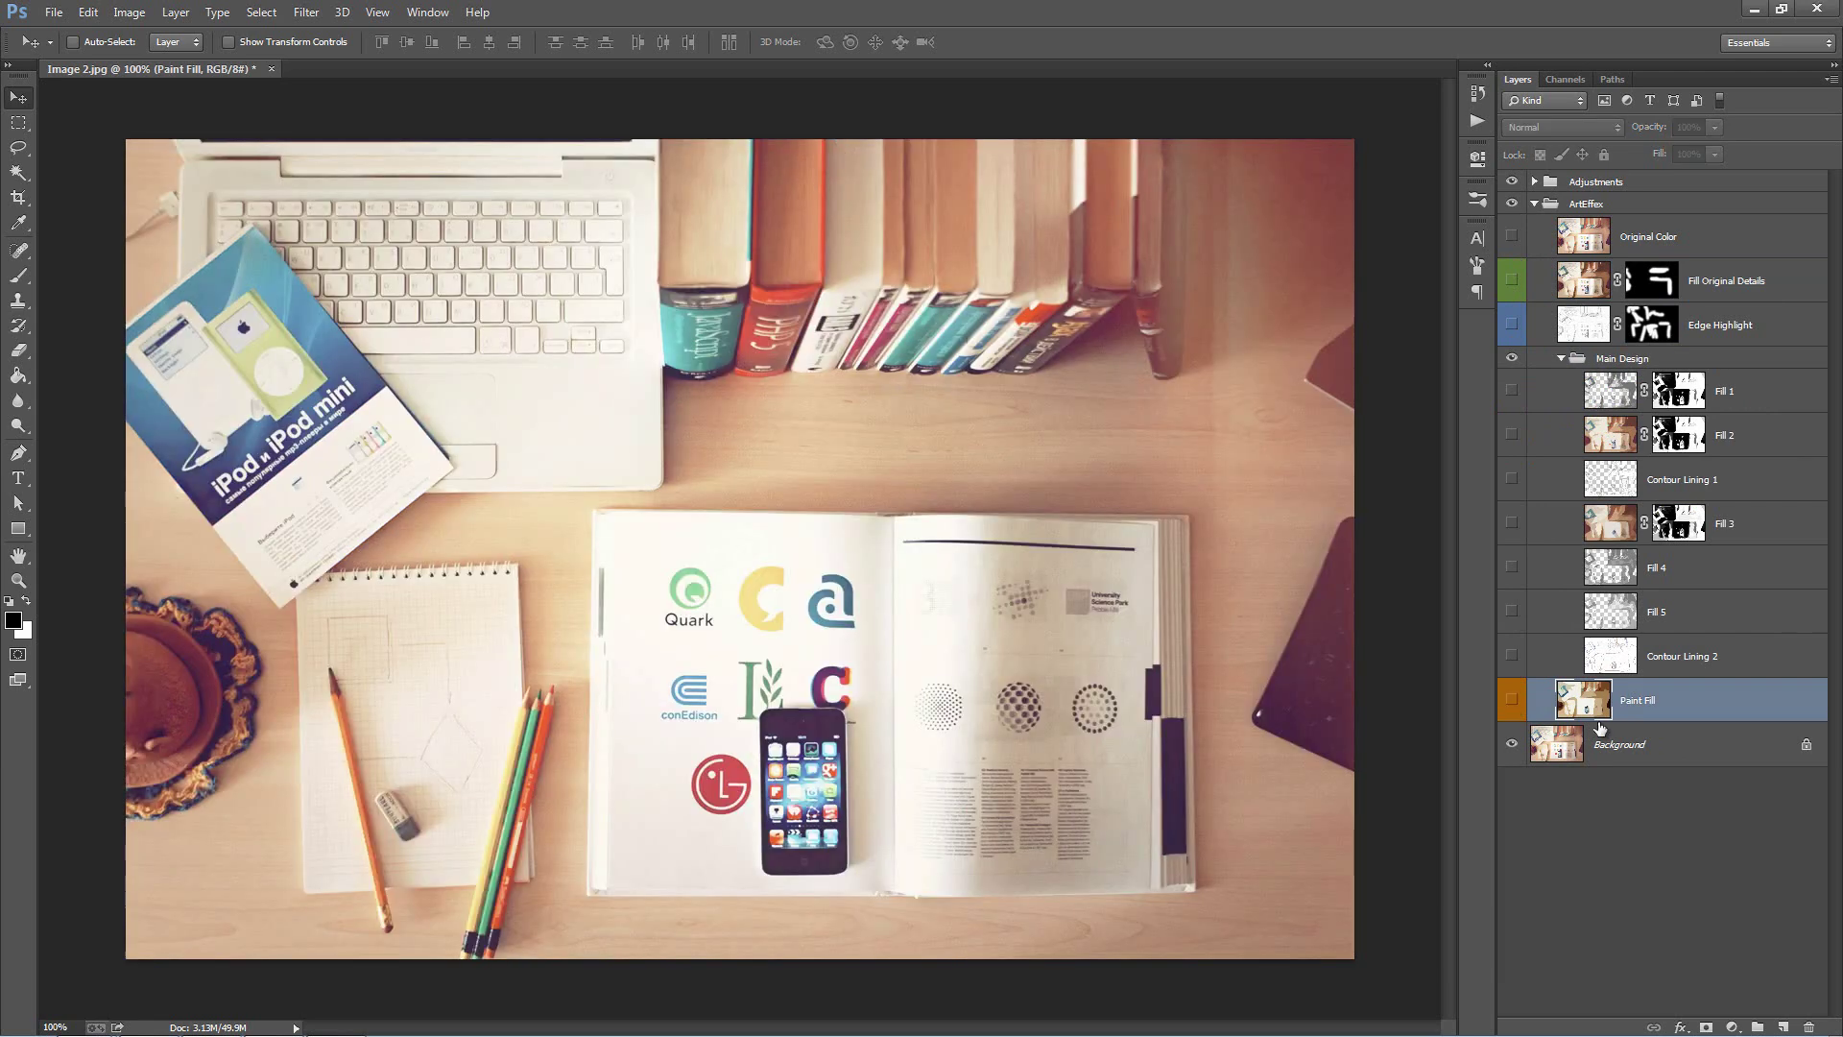
{"action": "left_click", "coordinate": [1514, 702]}
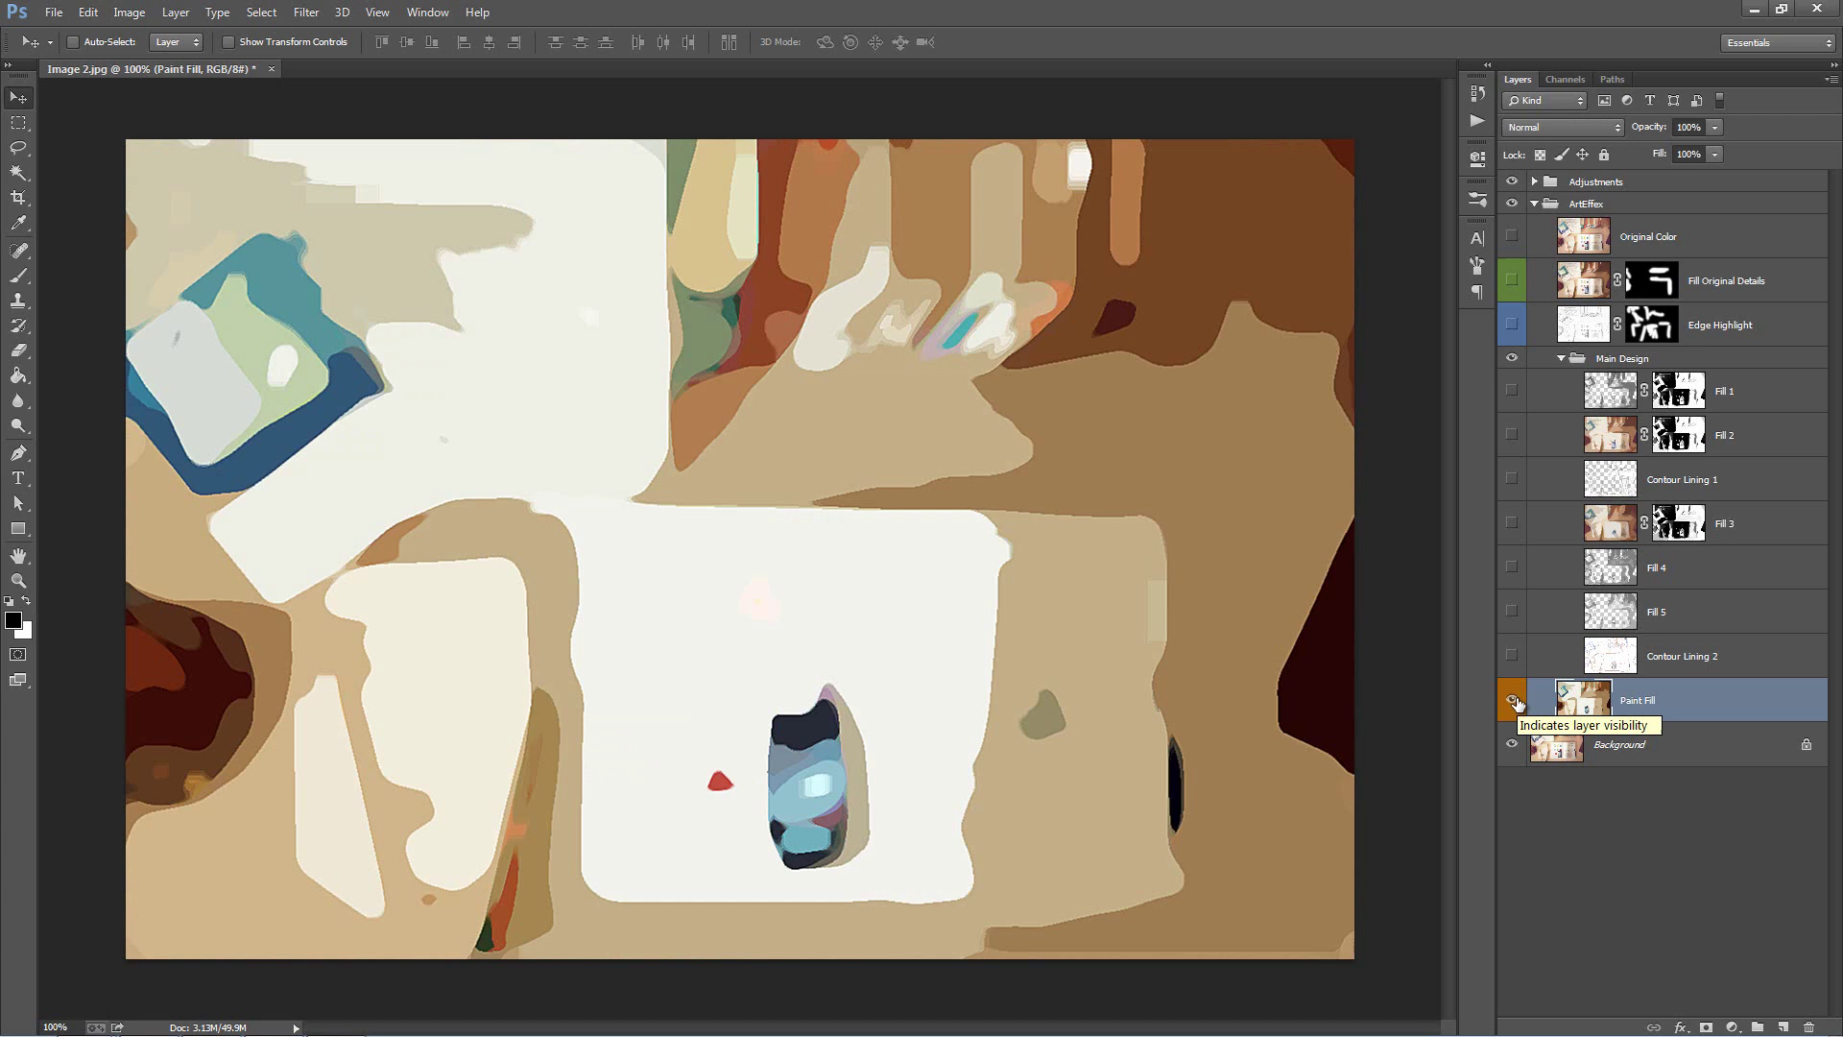
Step: Turn on Fill 1, Fill 2 and Contour Lining 1, toggling each to compare
{"action": "left_click", "coordinate": [1728, 389]}
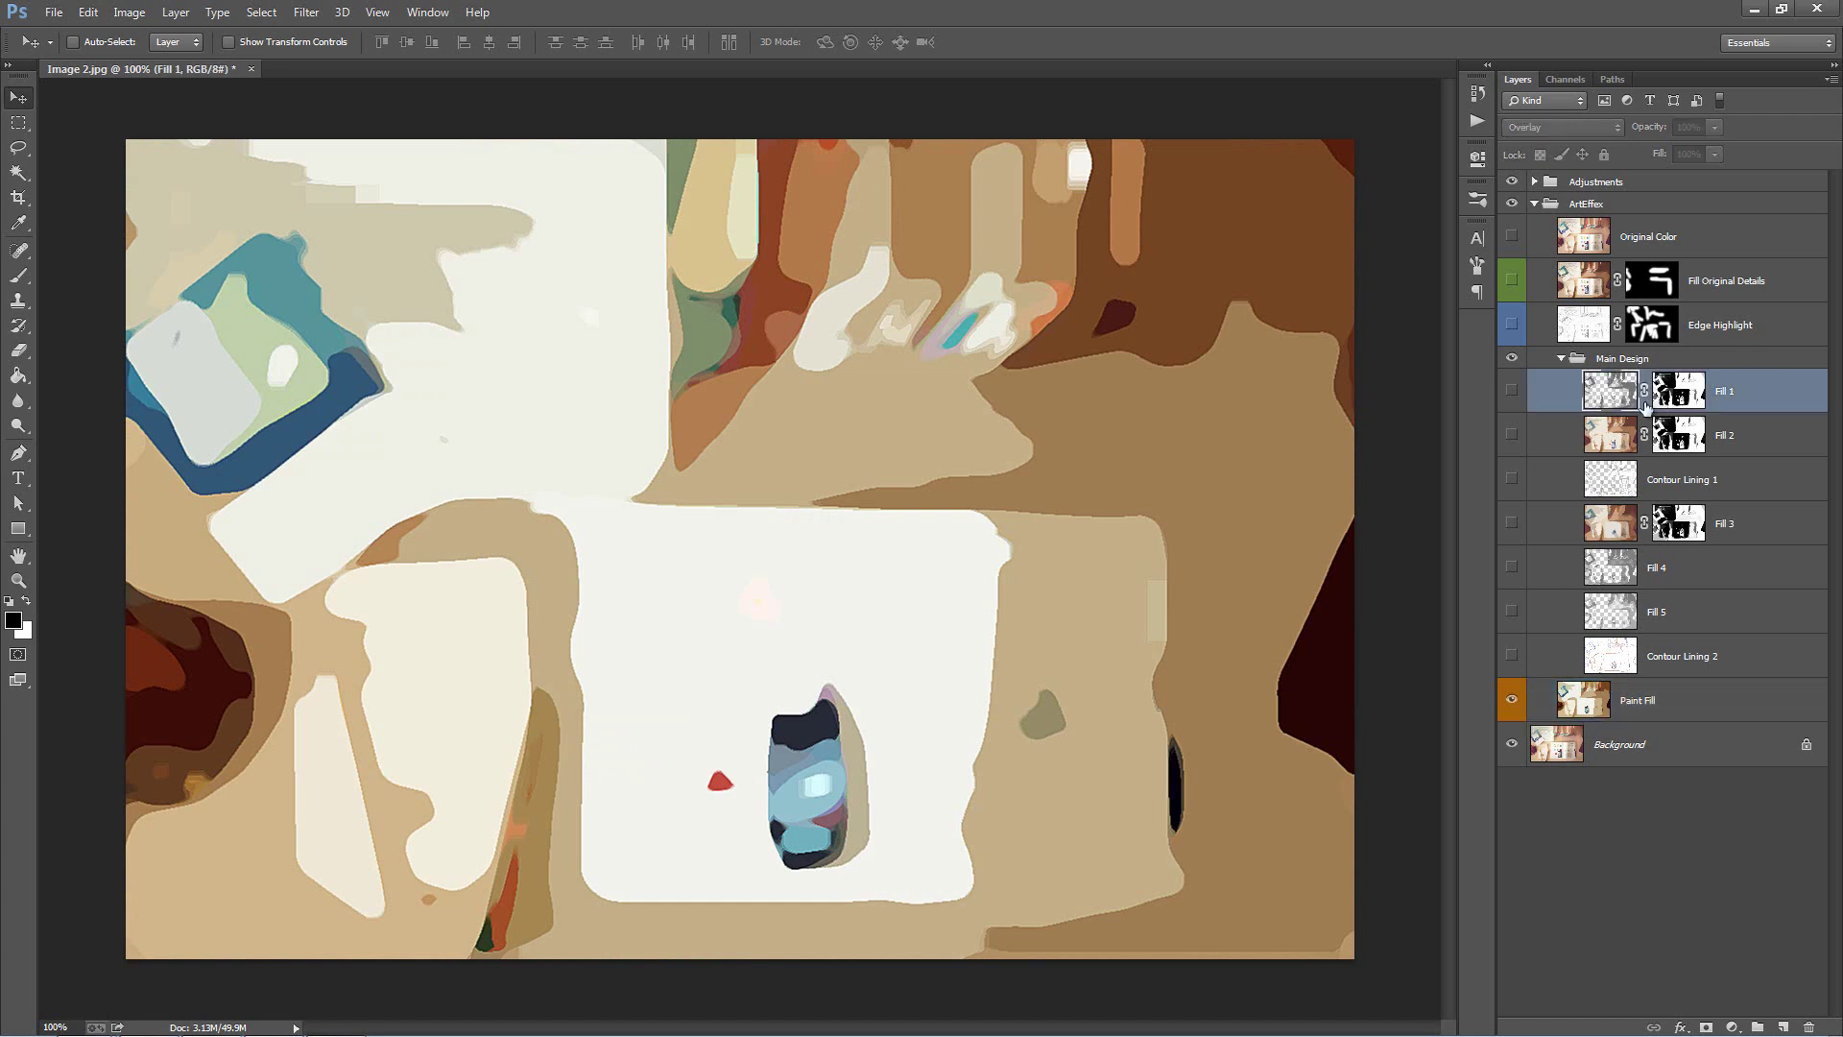
{"action": "left_click", "coordinate": [1511, 391]}
{"action": "left_click", "coordinate": [1511, 392]}
{"action": "left_click", "coordinate": [1511, 391]}
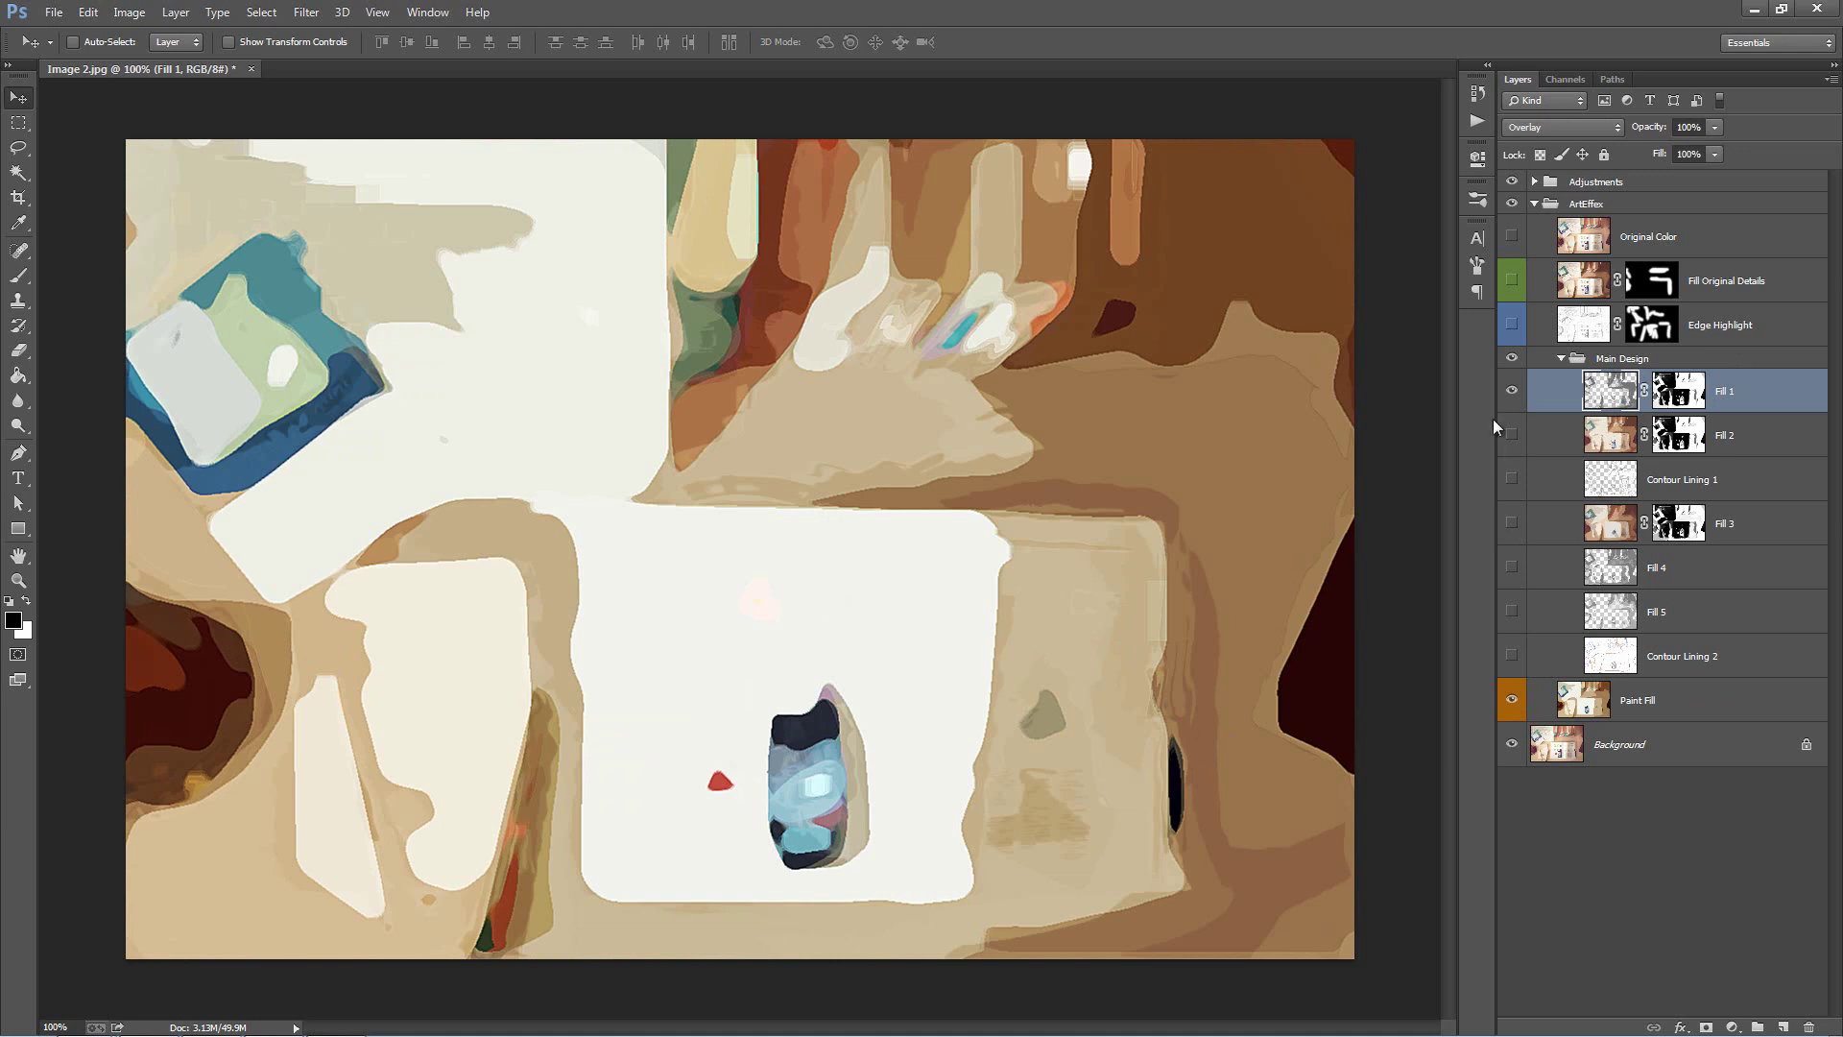
{"action": "left_click", "coordinate": [1511, 434]}
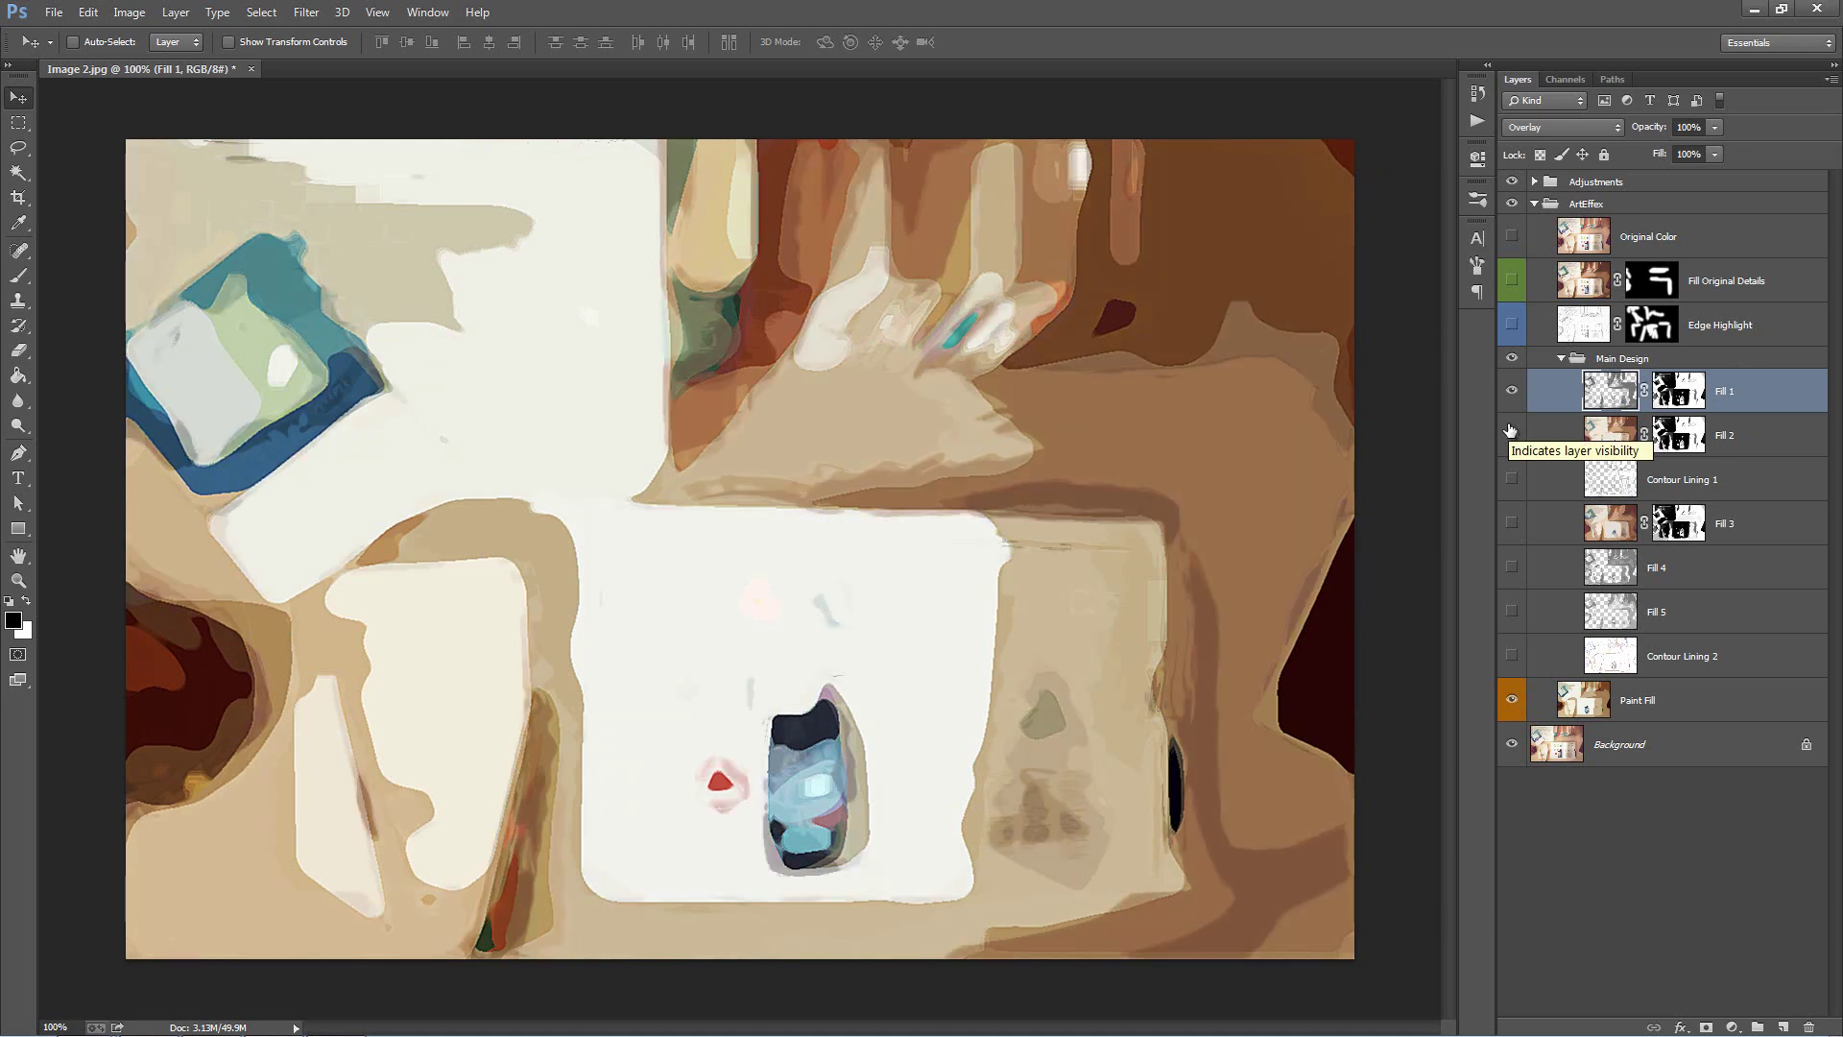
{"action": "left_click", "coordinate": [1511, 435]}
{"action": "left_click", "coordinate": [1511, 435]}
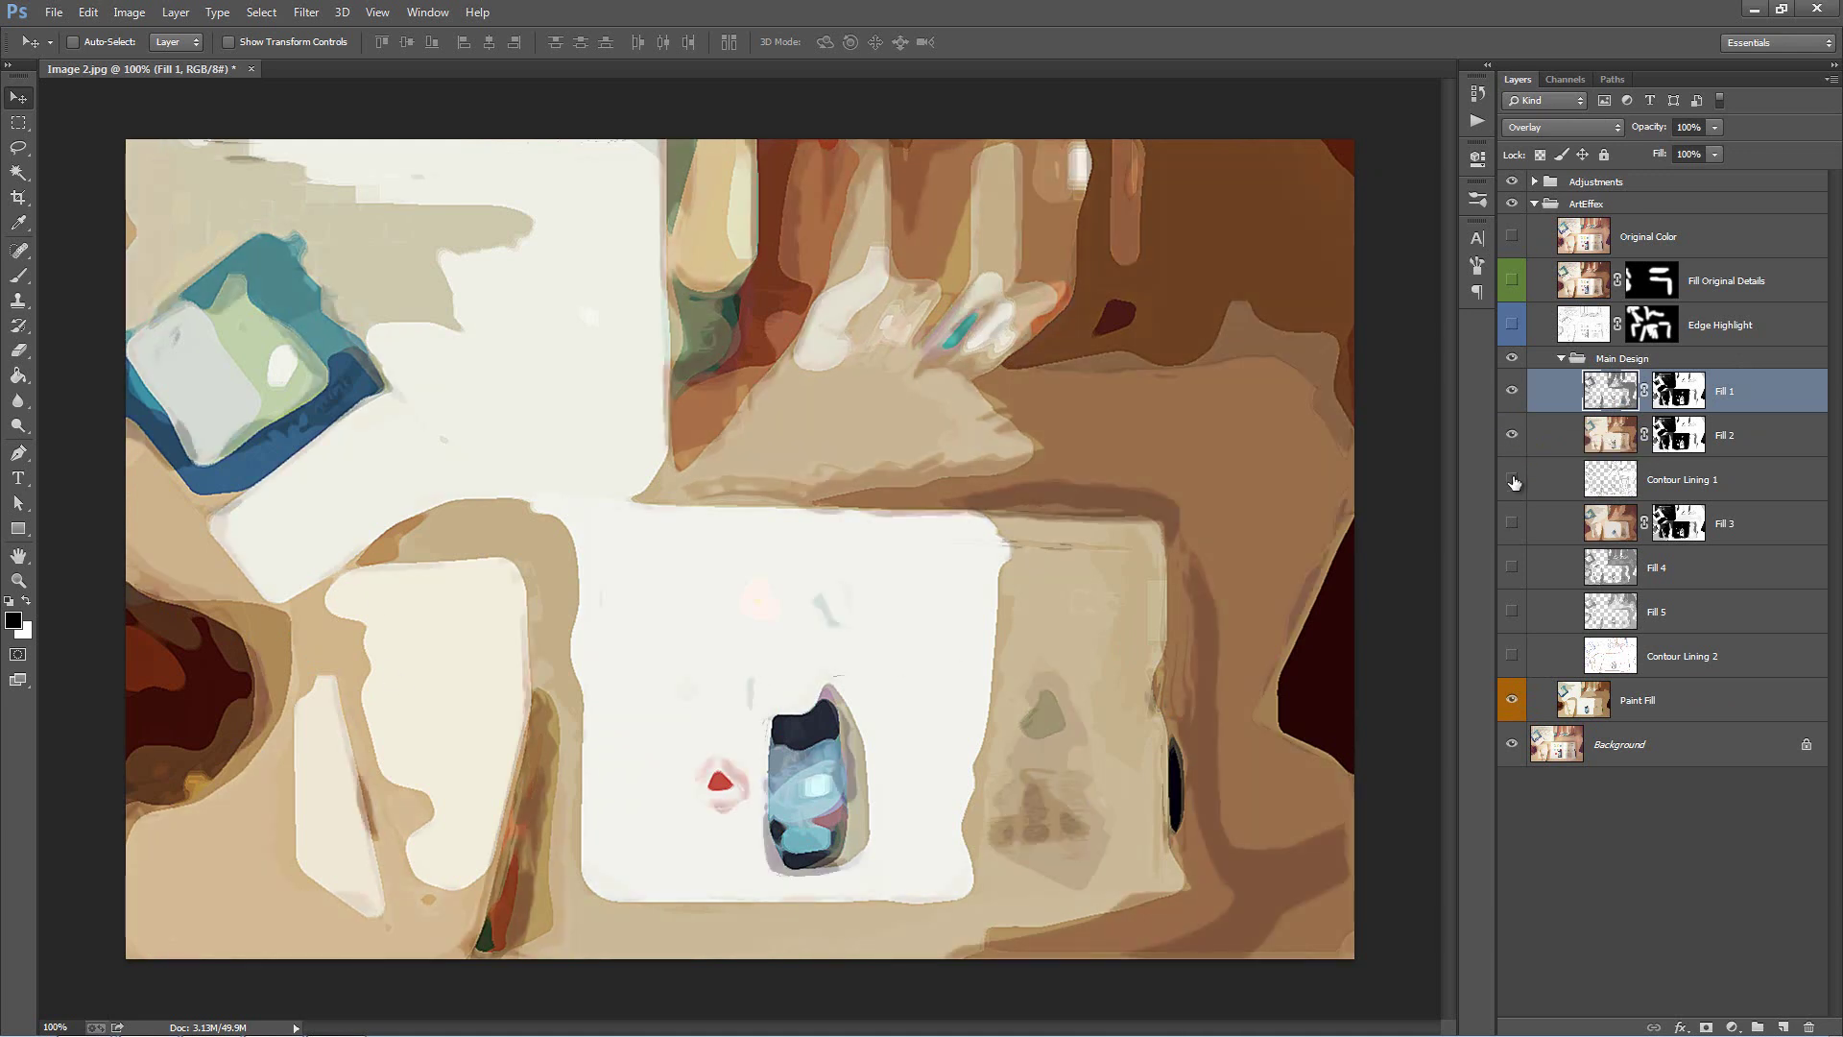
{"action": "left_click", "coordinate": [1512, 479]}
{"action": "left_click", "coordinate": [1512, 479]}
{"action": "left_click", "coordinate": [1512, 479]}
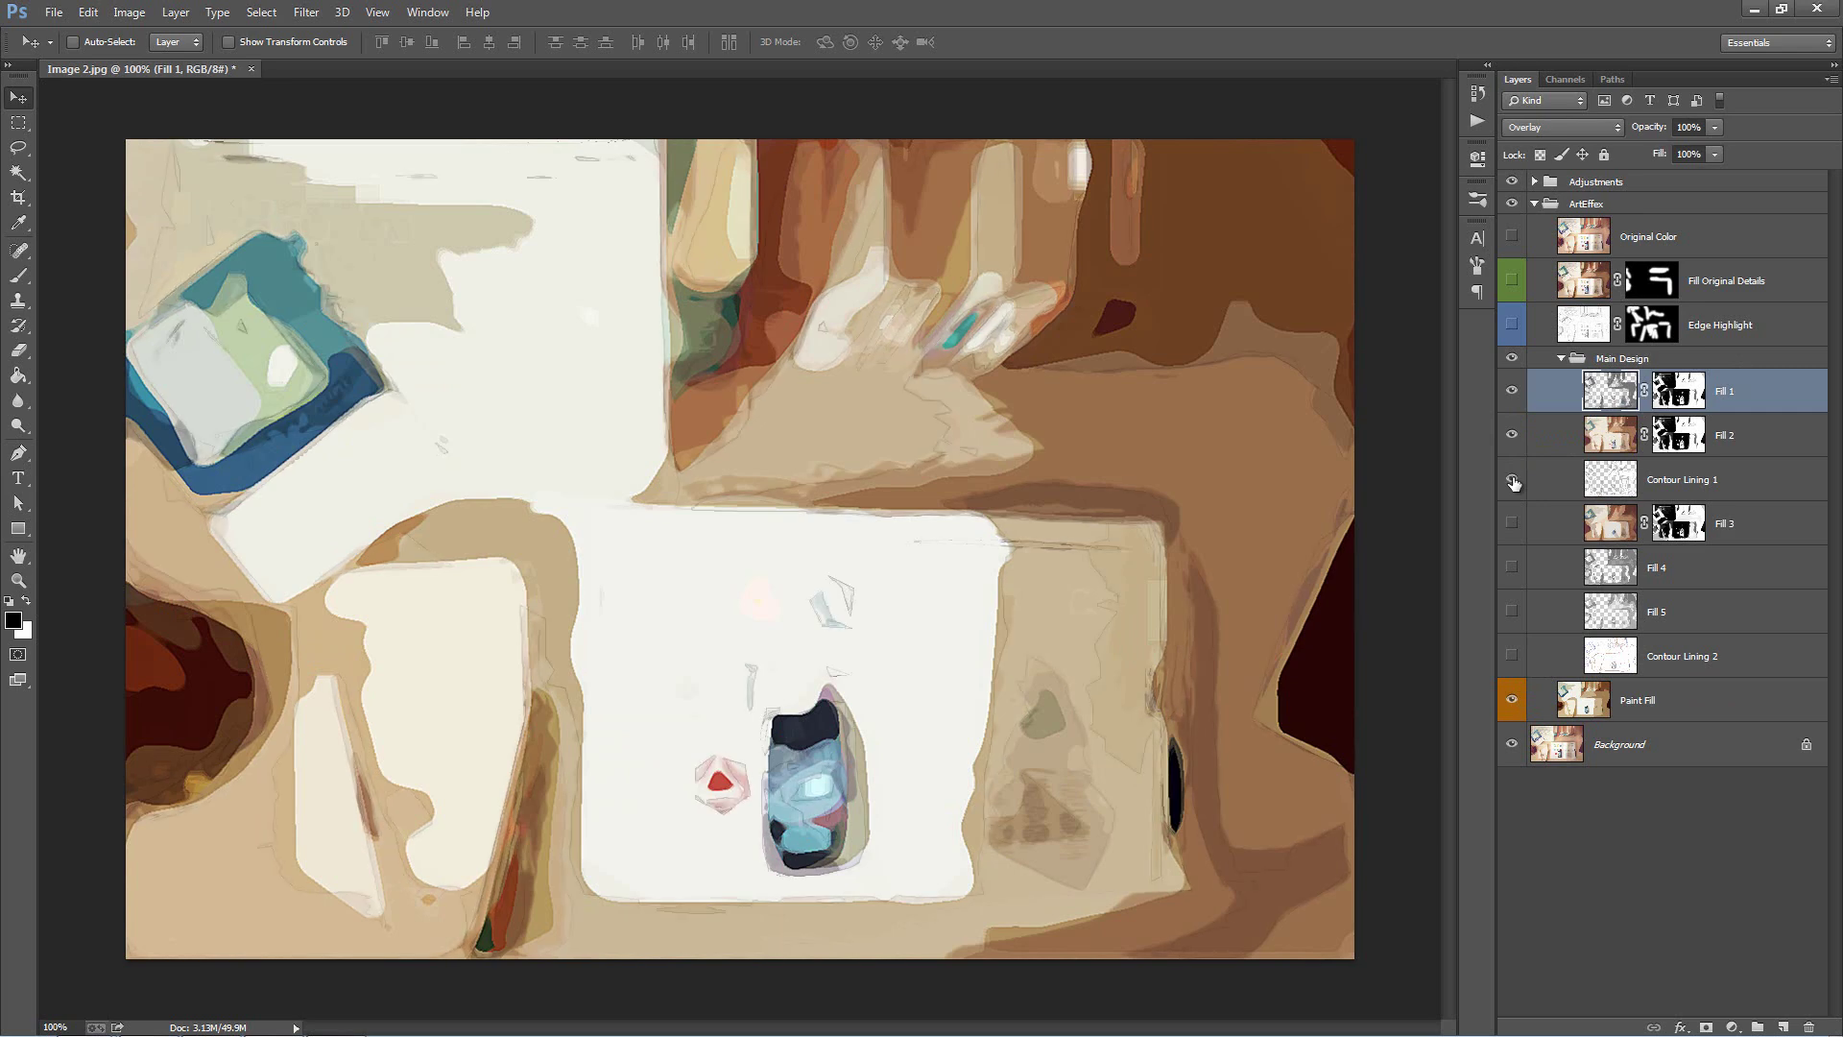
{"action": "left_click", "coordinate": [1511, 479]}
{"action": "left_click", "coordinate": [1512, 479]}
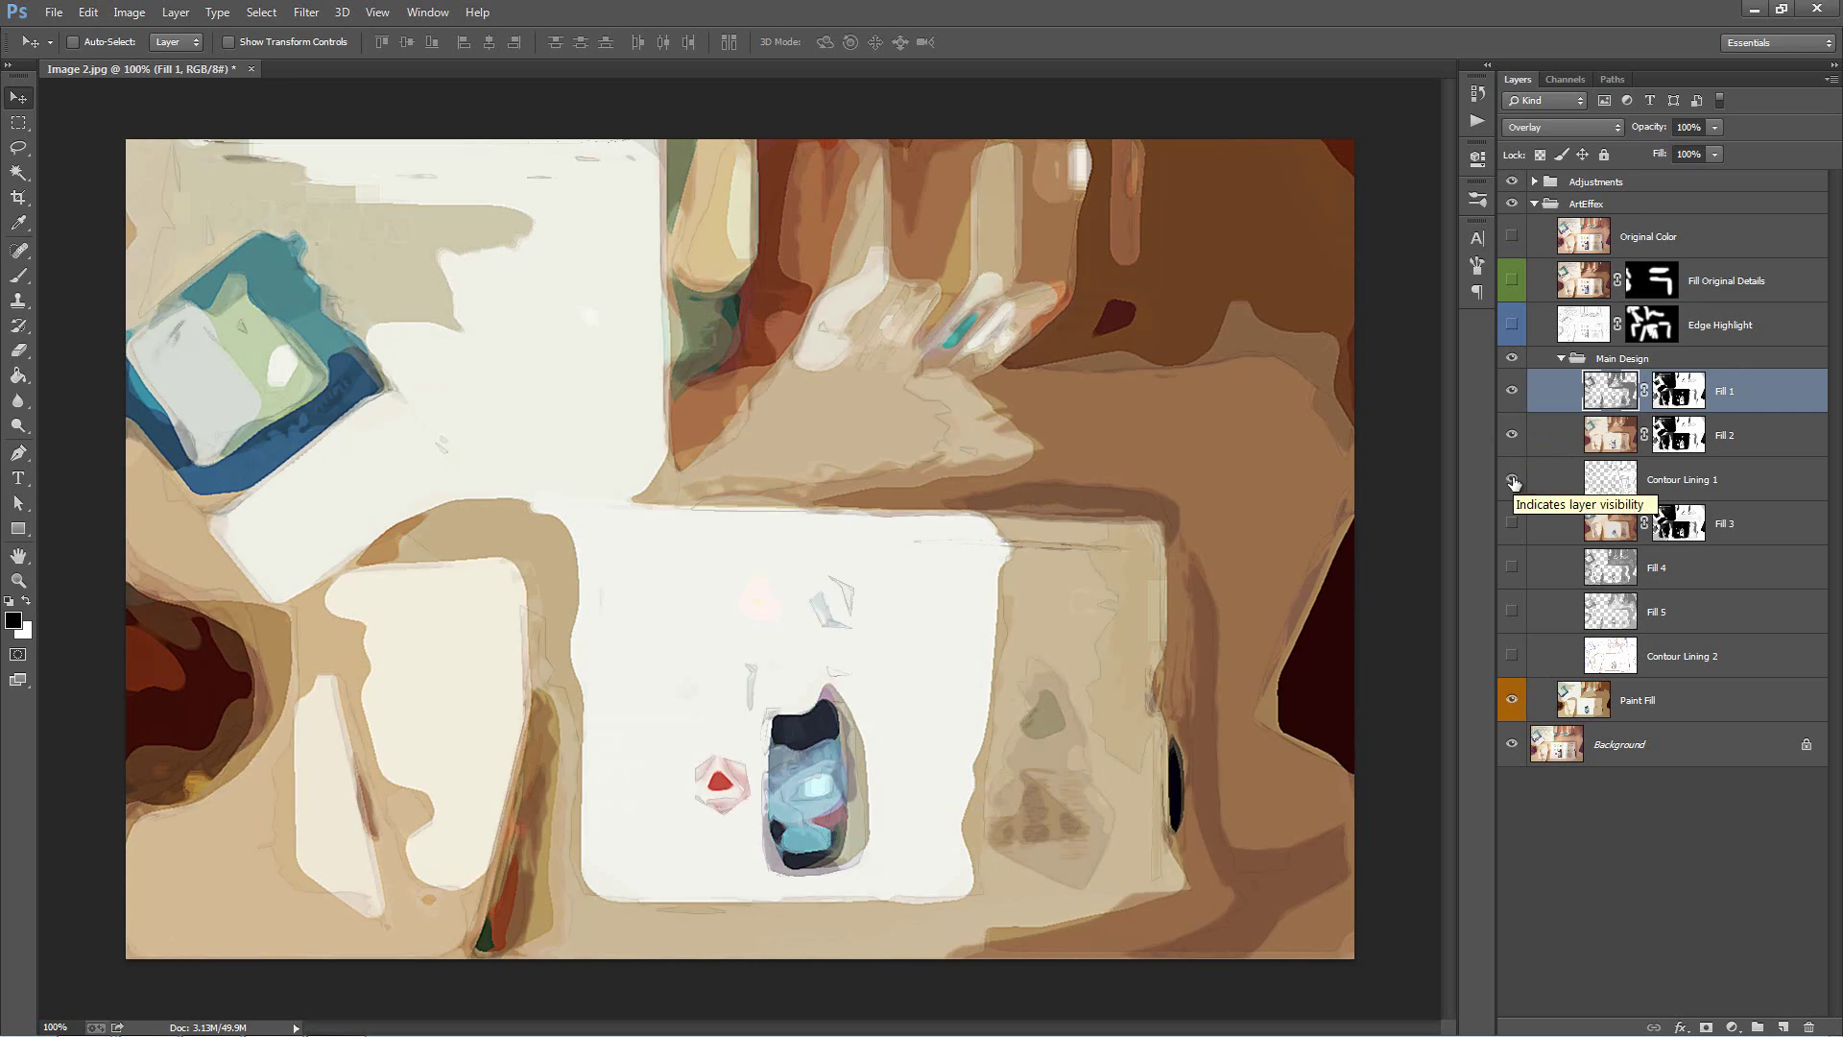
Step: Zoom in on the hand to compare Contour Lining 1 close up, then return to 100%
{"action": "key", "text": "z"}
{"action": "left_click_drag", "start_coordinate": [917, 378], "coordinate": [996, 473]}
{"action": "left_click", "coordinate": [990, 391], "text": "alt"}
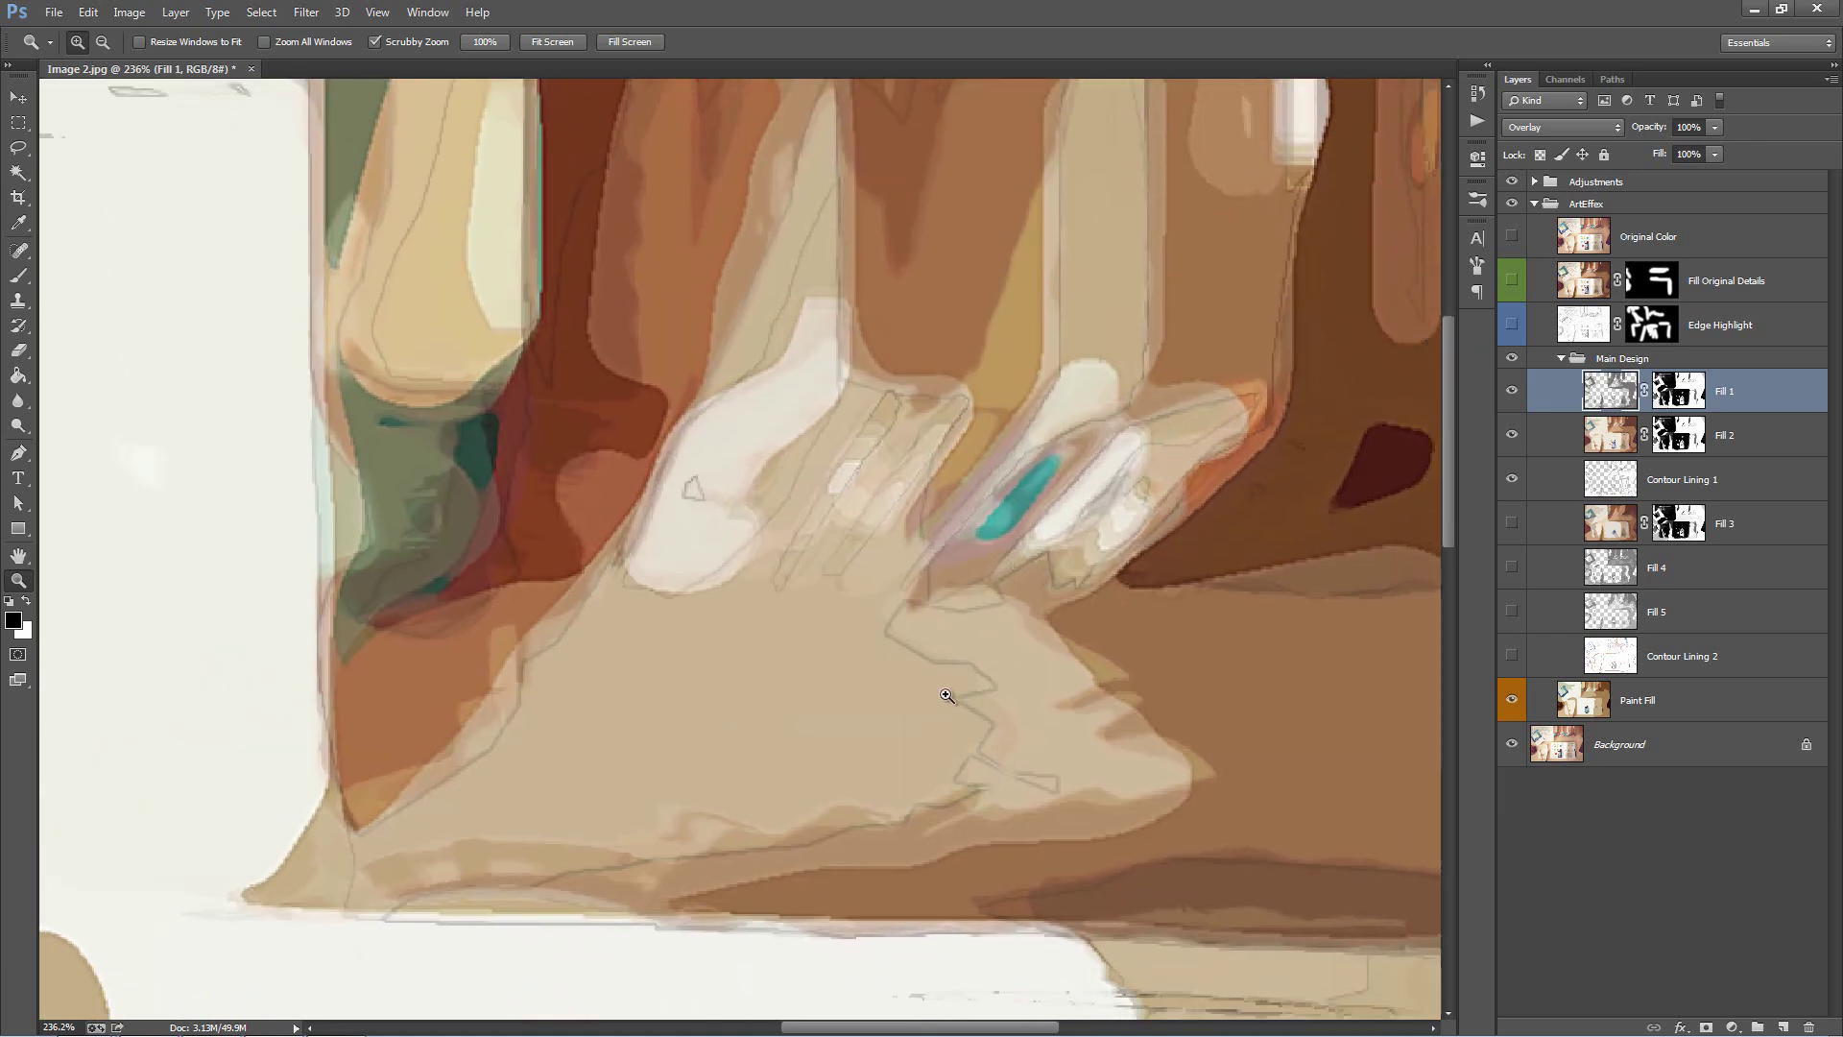
{"action": "left_click", "coordinate": [1512, 479]}
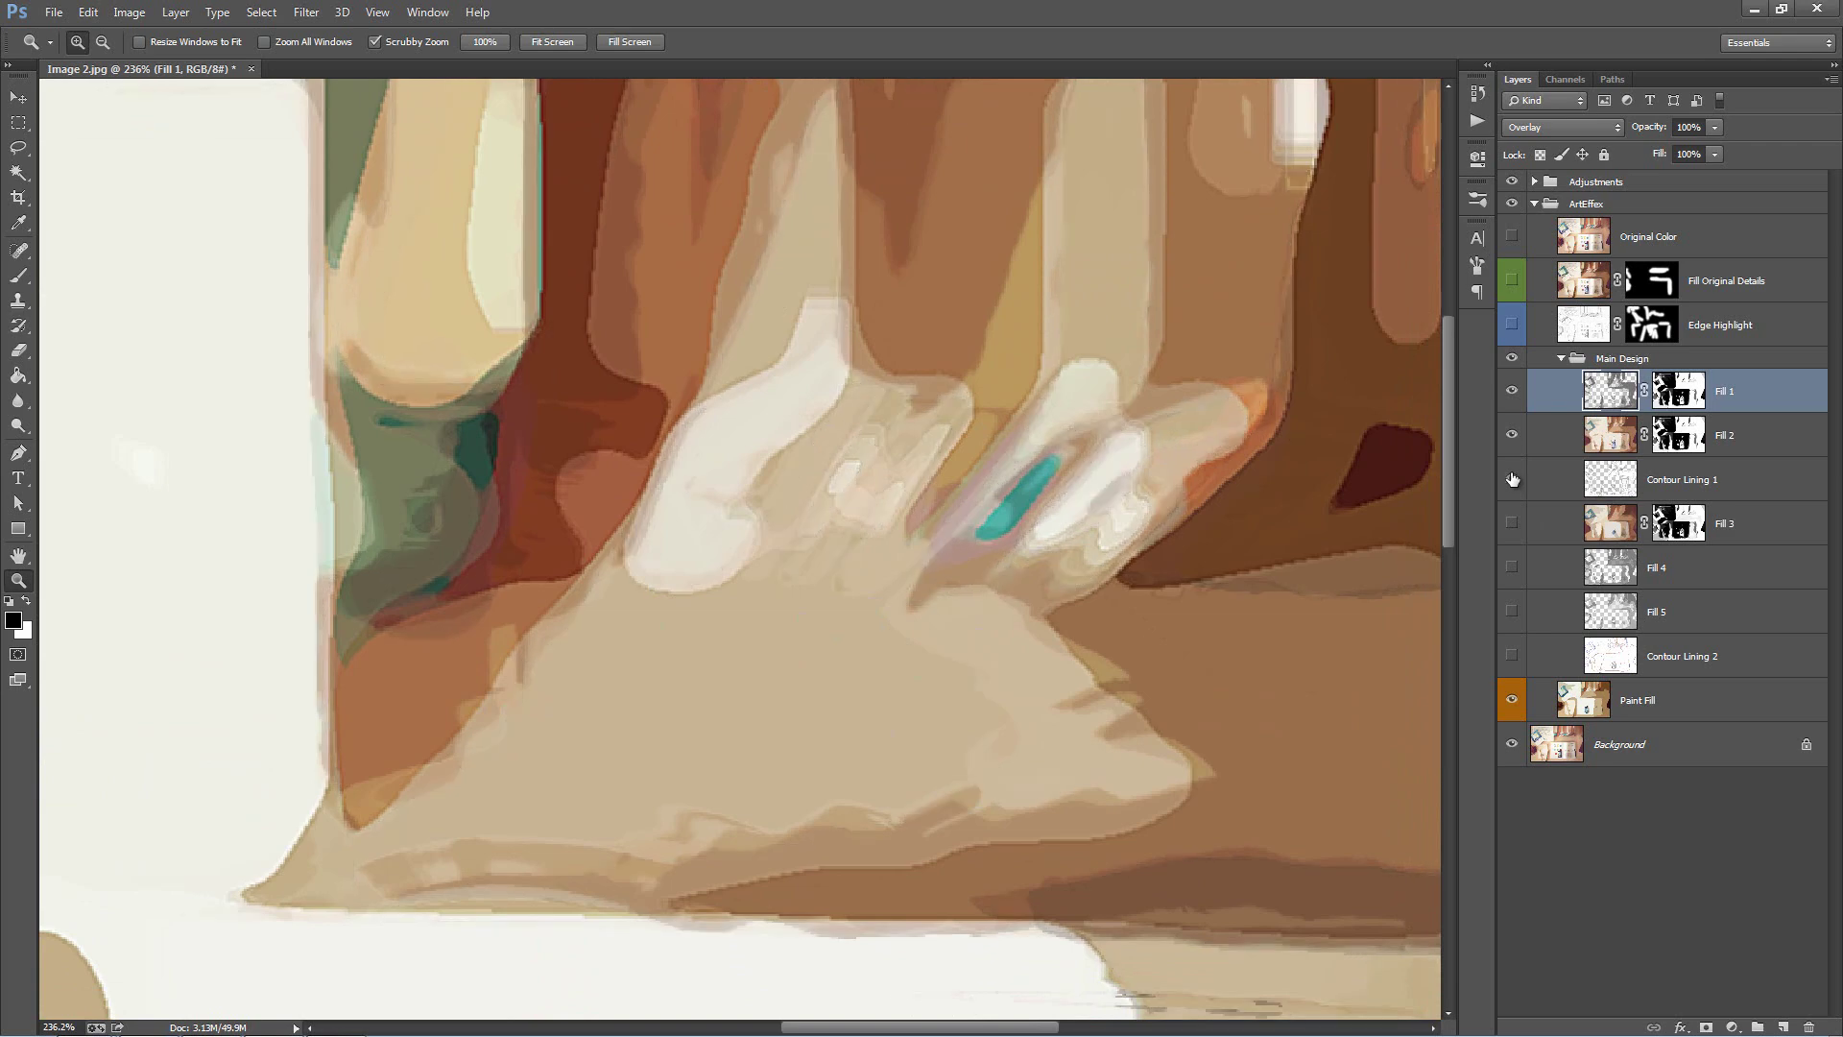
{"action": "left_click", "coordinate": [1513, 479]}
{"action": "left_click", "coordinate": [1513, 479]}
{"action": "left_click", "coordinate": [1513, 479]}
{"action": "left_click", "coordinate": [1513, 479]}
{"action": "left_click", "coordinate": [1512, 479]}
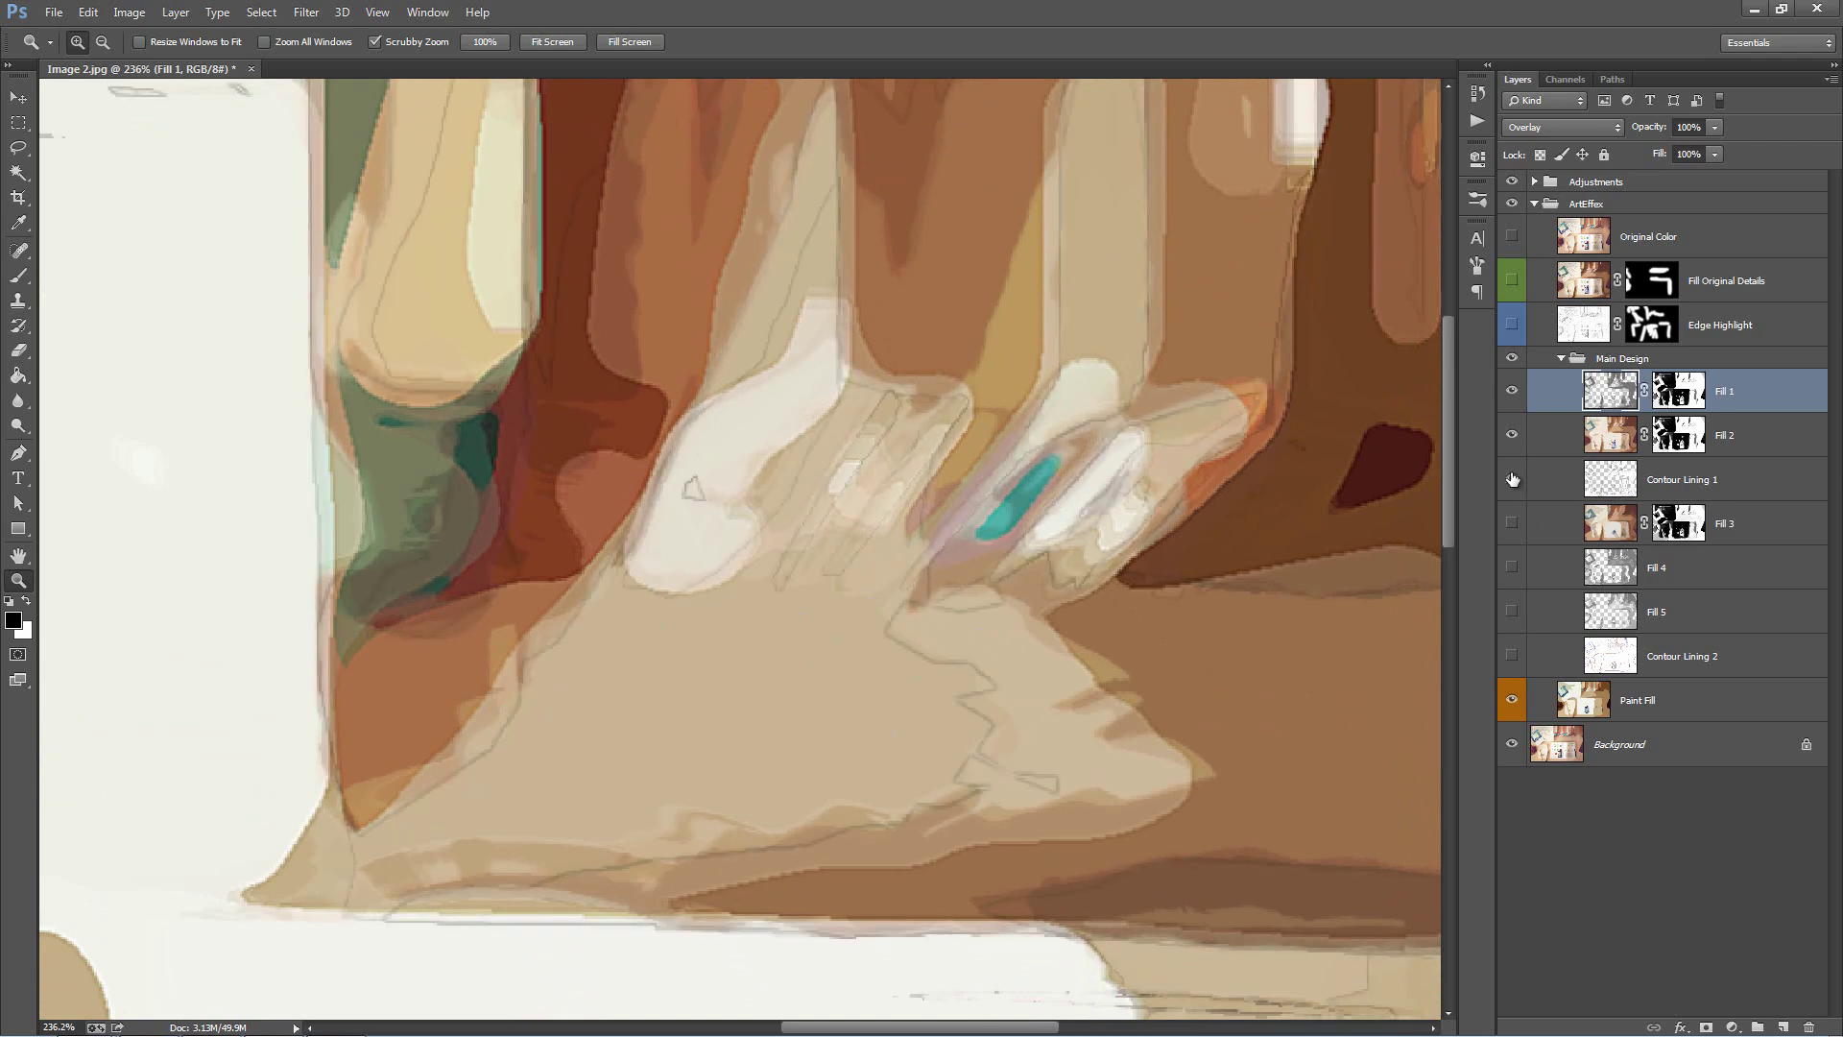
{"action": "key", "text": "ctrl+1"}
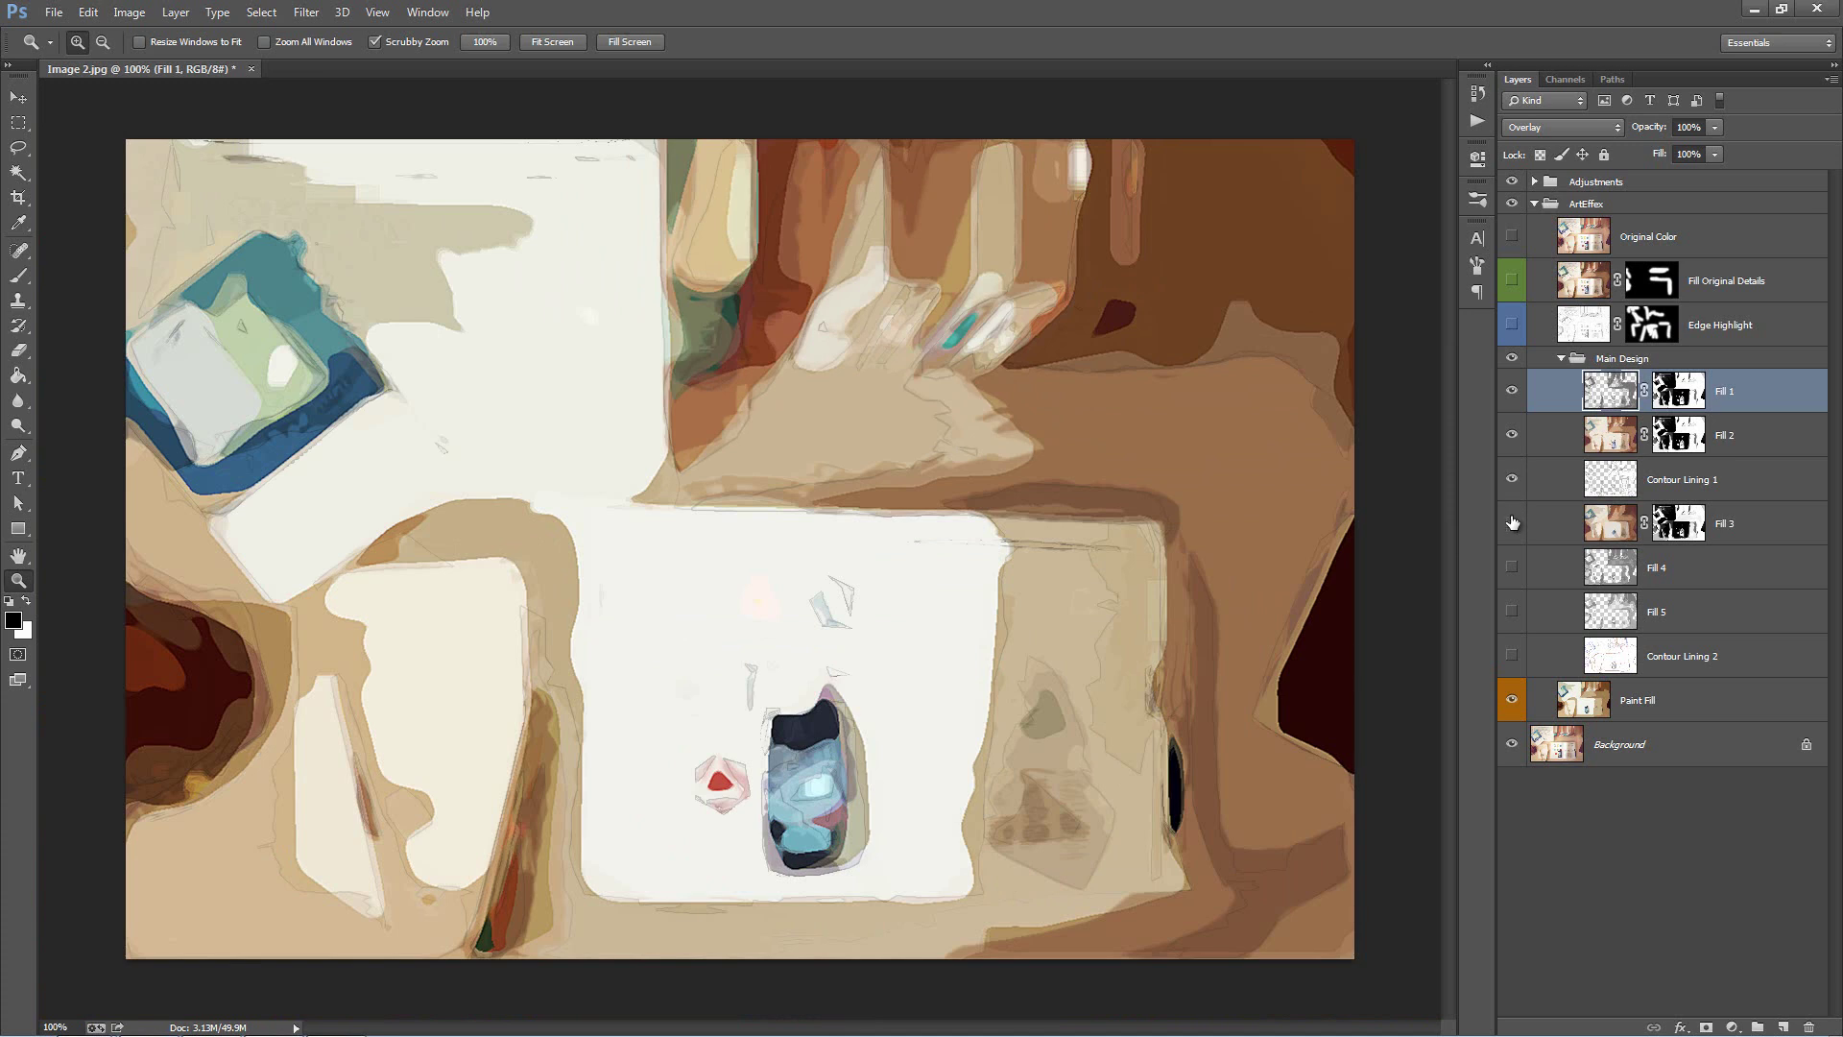
Step: Turn on Fill 3, Fill 4, Fill 5 and Contour Lining 2, comparing Fill 3 and Contour Lining 2
{"action": "left_click", "coordinate": [1513, 523]}
{"action": "left_click", "coordinate": [1513, 524]}
{"action": "left_click", "coordinate": [1513, 523]}
{"action": "left_click", "coordinate": [1514, 523]}
{"action": "left_click", "coordinate": [1513, 523]}
{"action": "left_click", "coordinate": [1514, 523]}
{"action": "left_click", "coordinate": [1514, 523]}
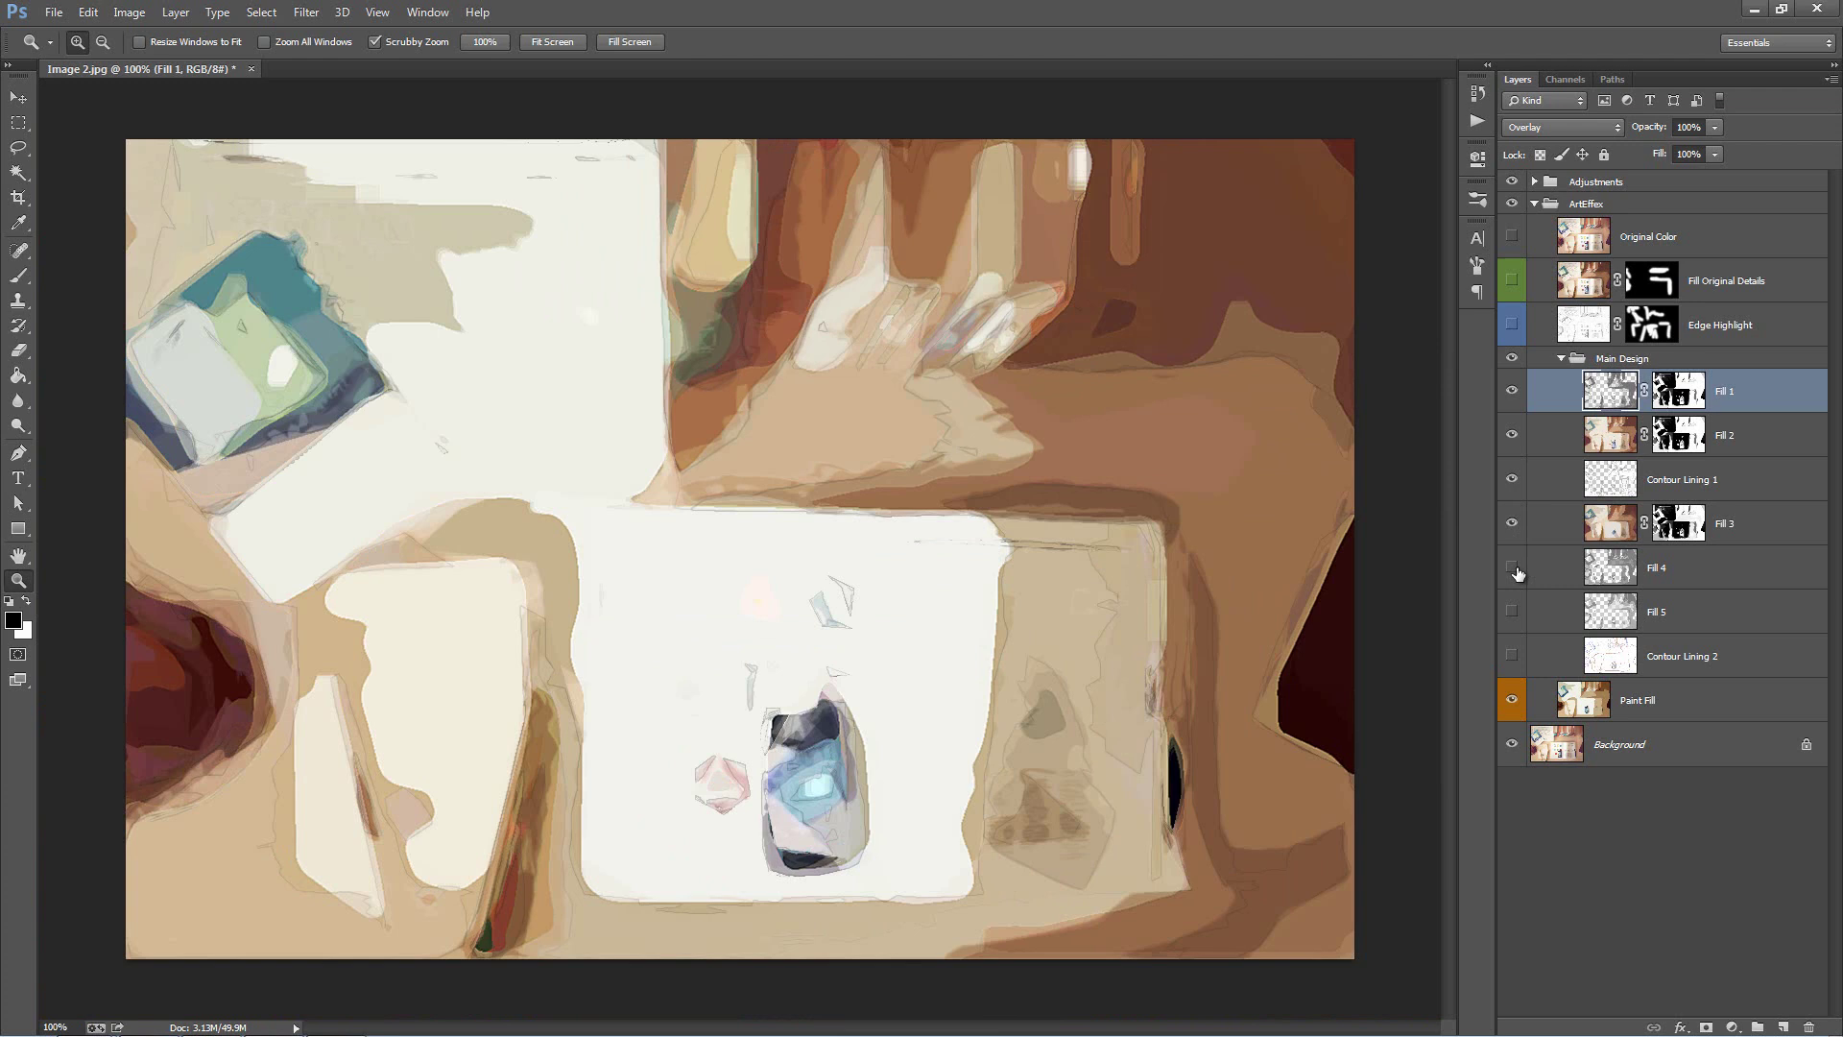
{"action": "left_click", "coordinate": [1512, 567]}
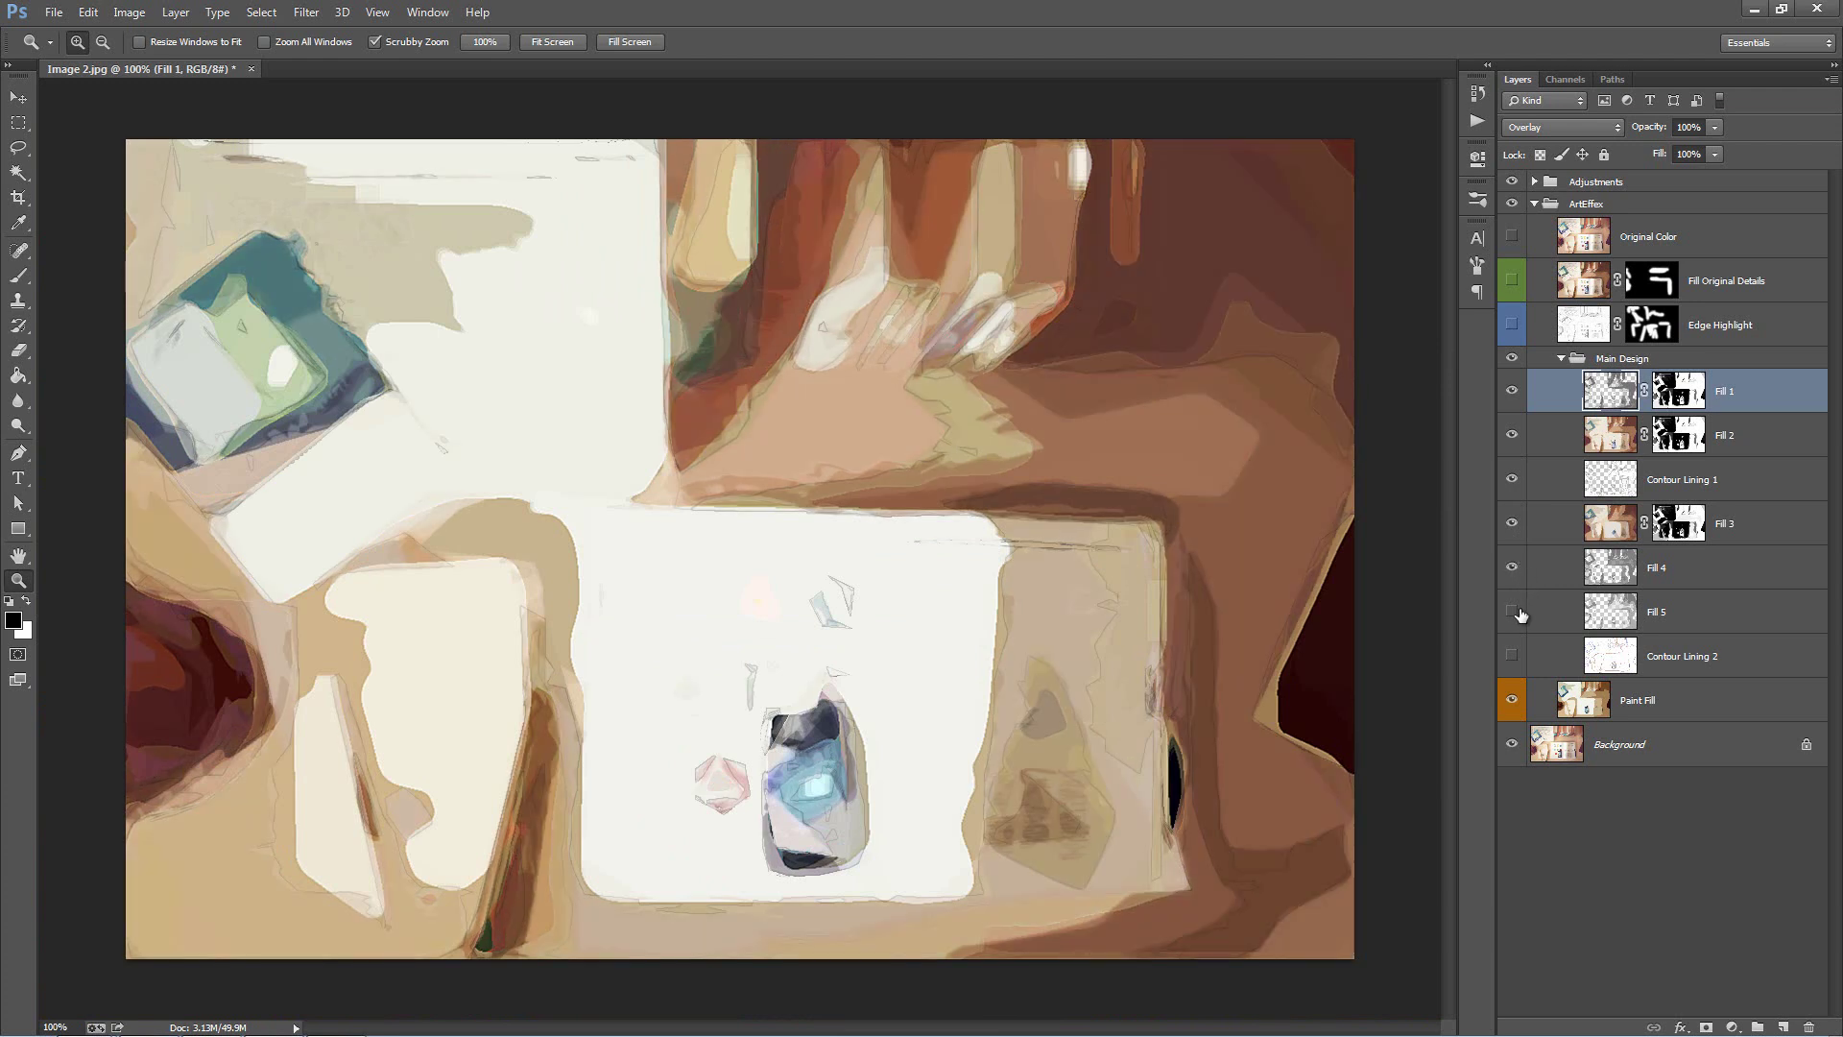
{"action": "left_click", "coordinate": [1514, 612]}
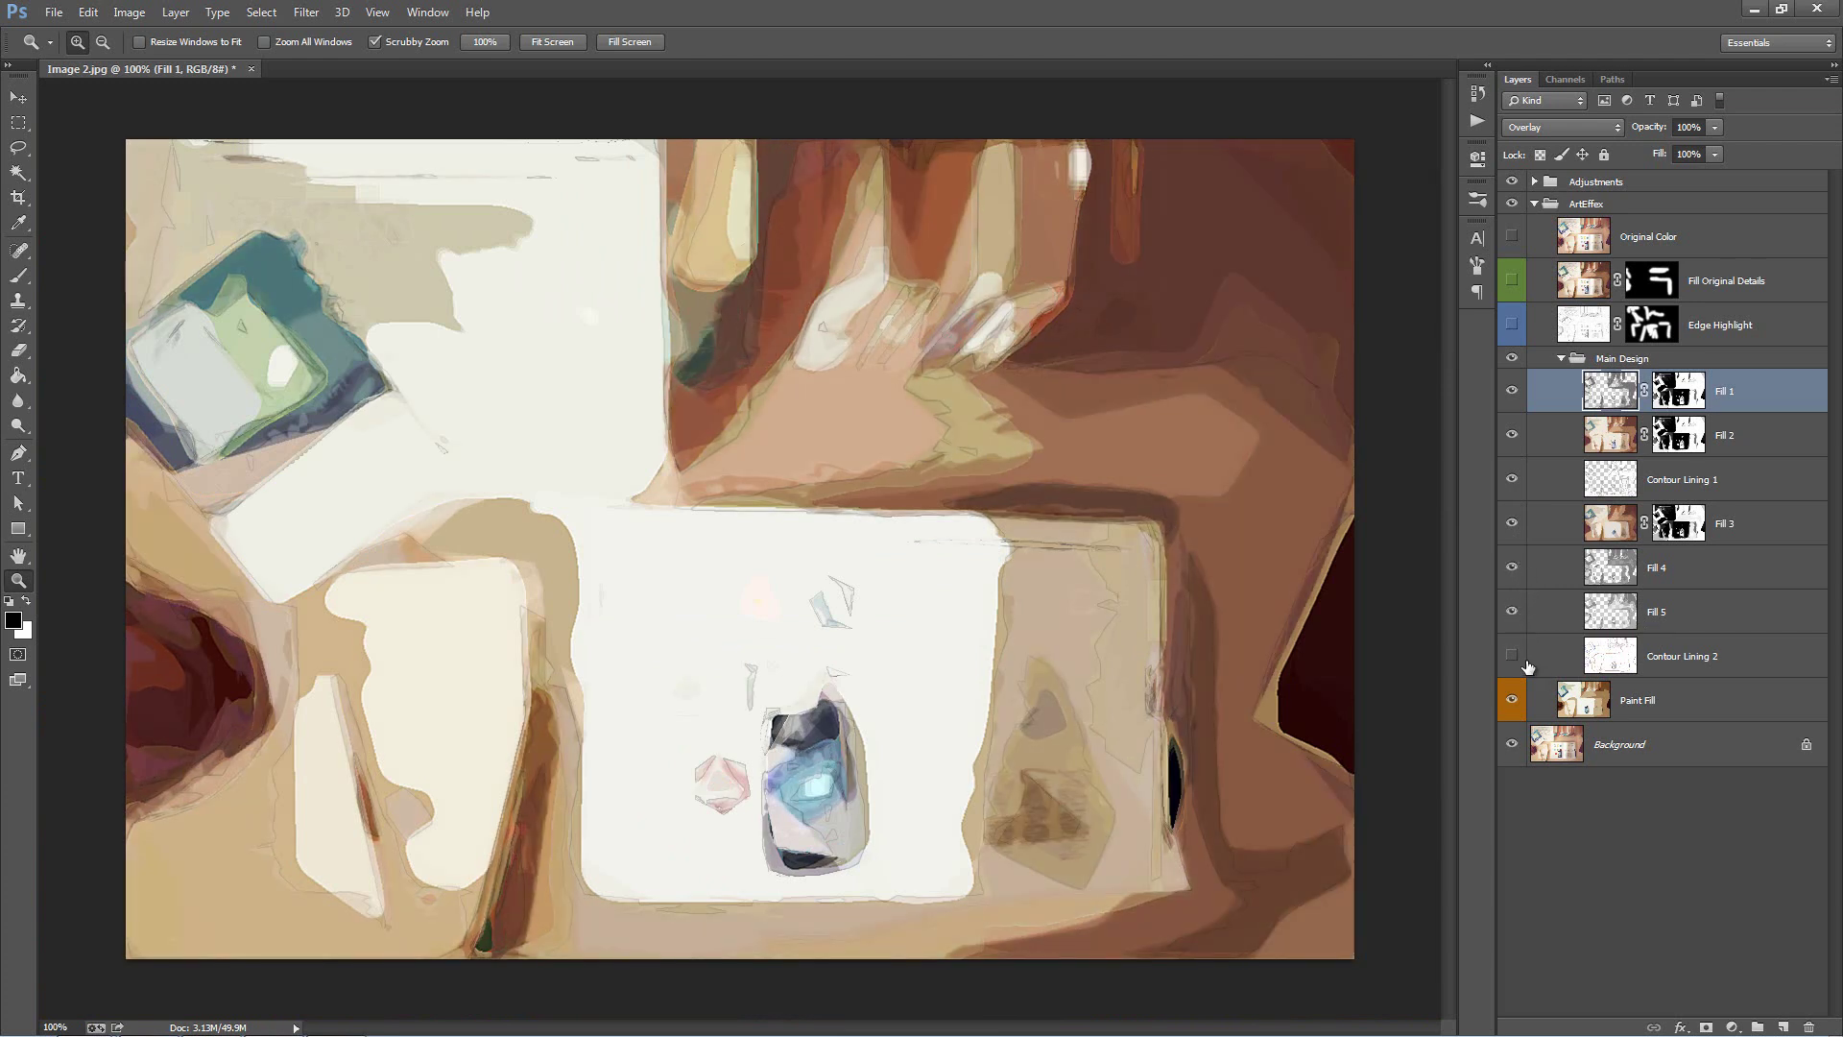
{"action": "left_click", "coordinate": [1514, 657]}
{"action": "left_click", "coordinate": [1514, 656]}
{"action": "left_click", "coordinate": [1514, 657]}
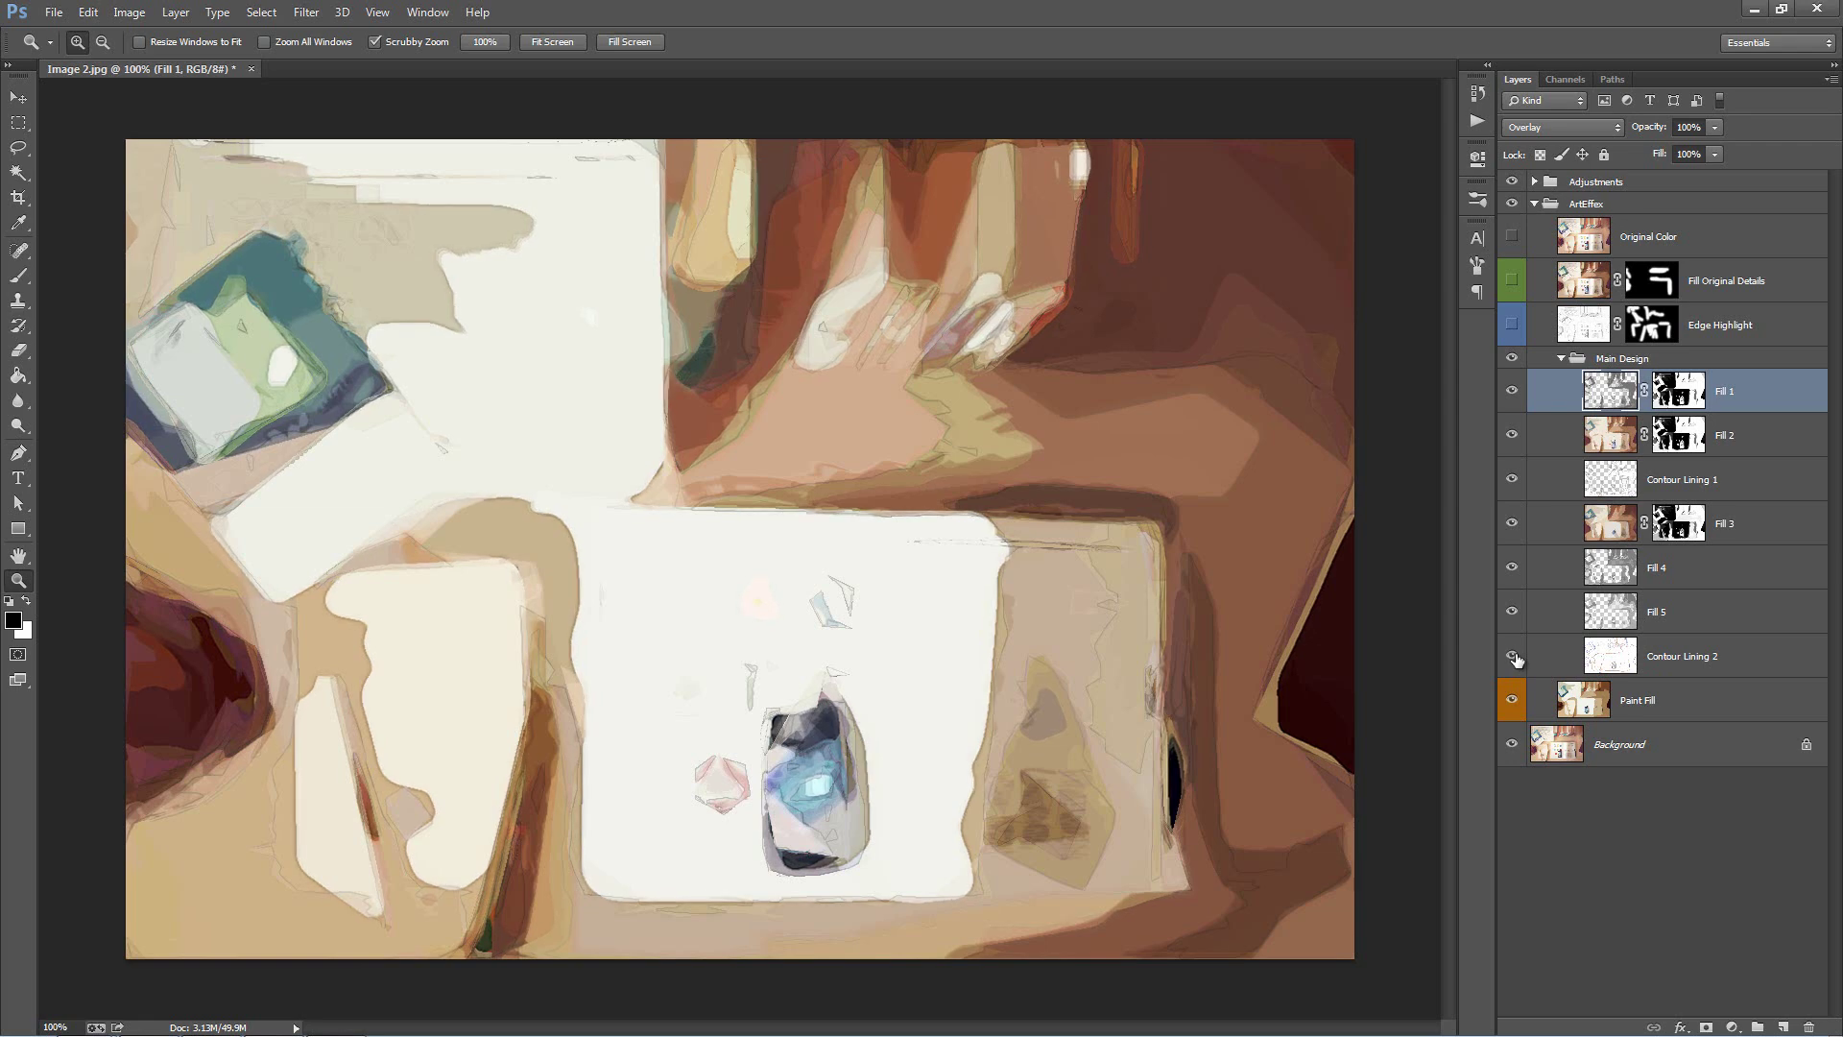
Step: Zoom into the painting's centre to compare Contour Lining 2 on and off, then return to 100%
{"action": "left_click", "coordinate": [1711, 660]}
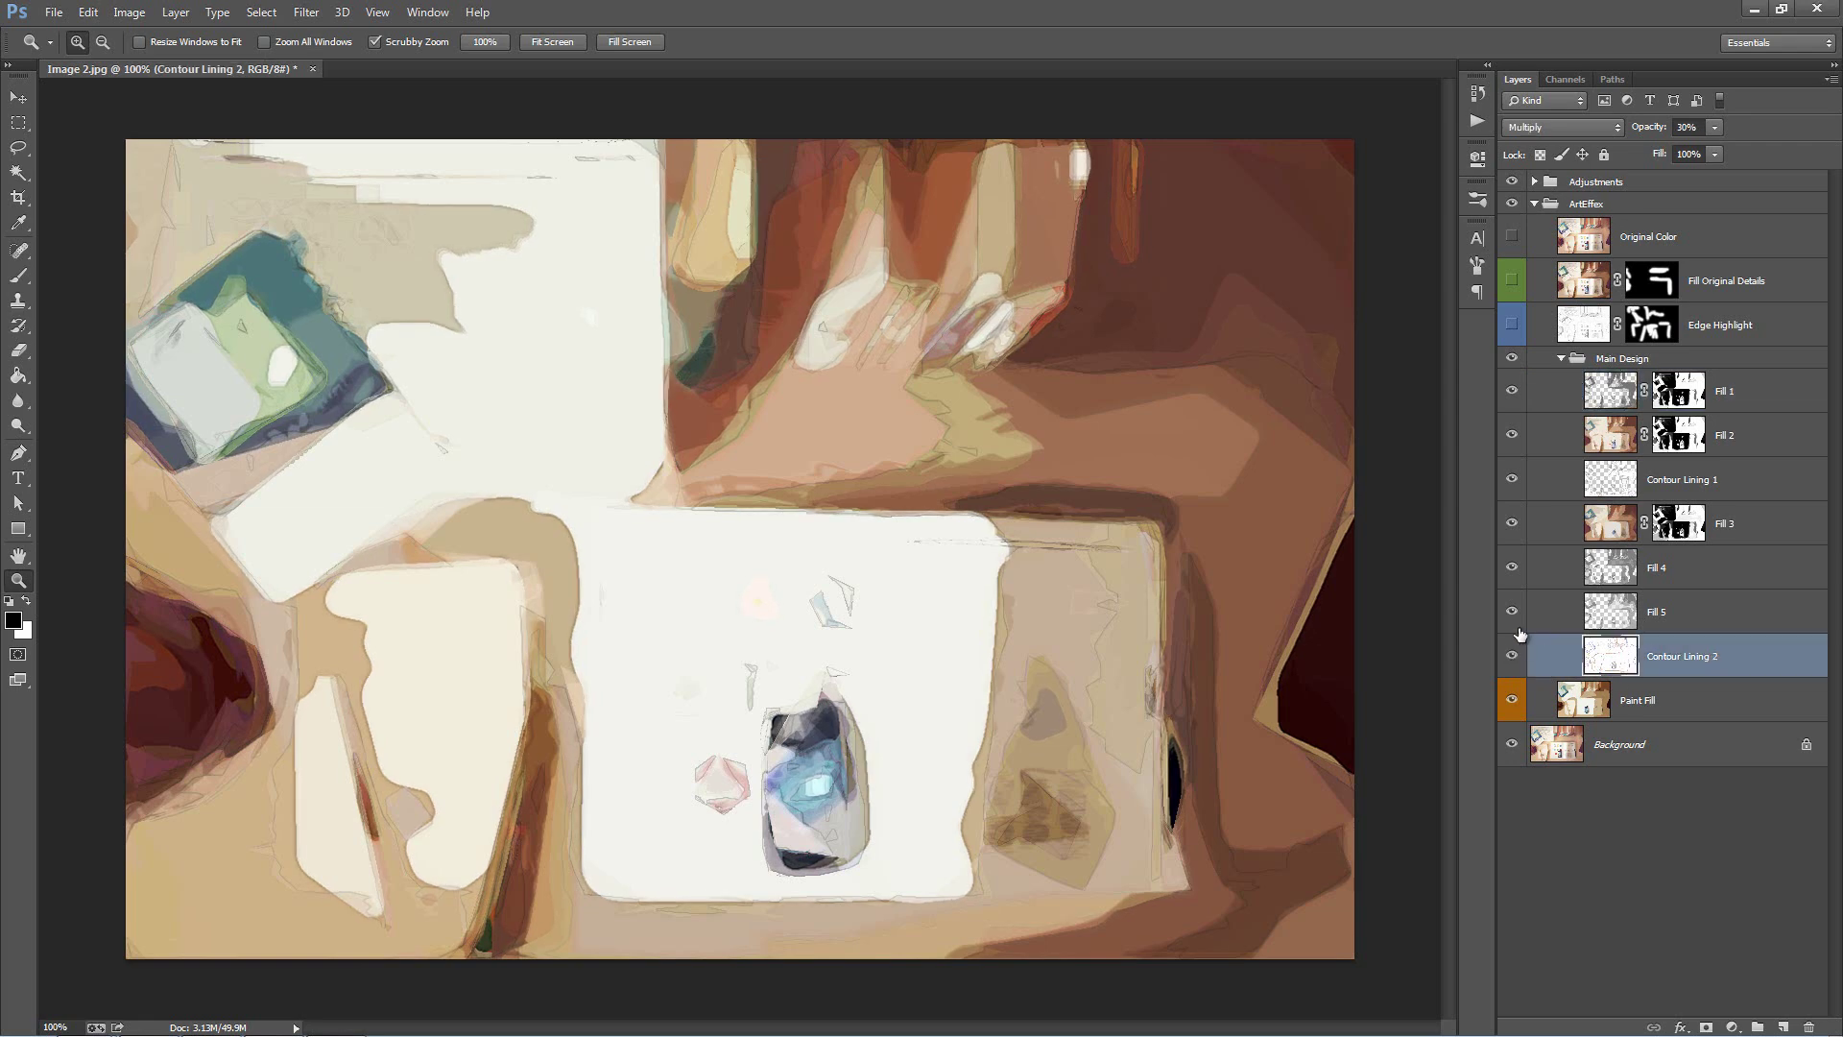
{"action": "left_click_drag", "start_coordinate": [587, 543], "coordinate": [677, 518]}
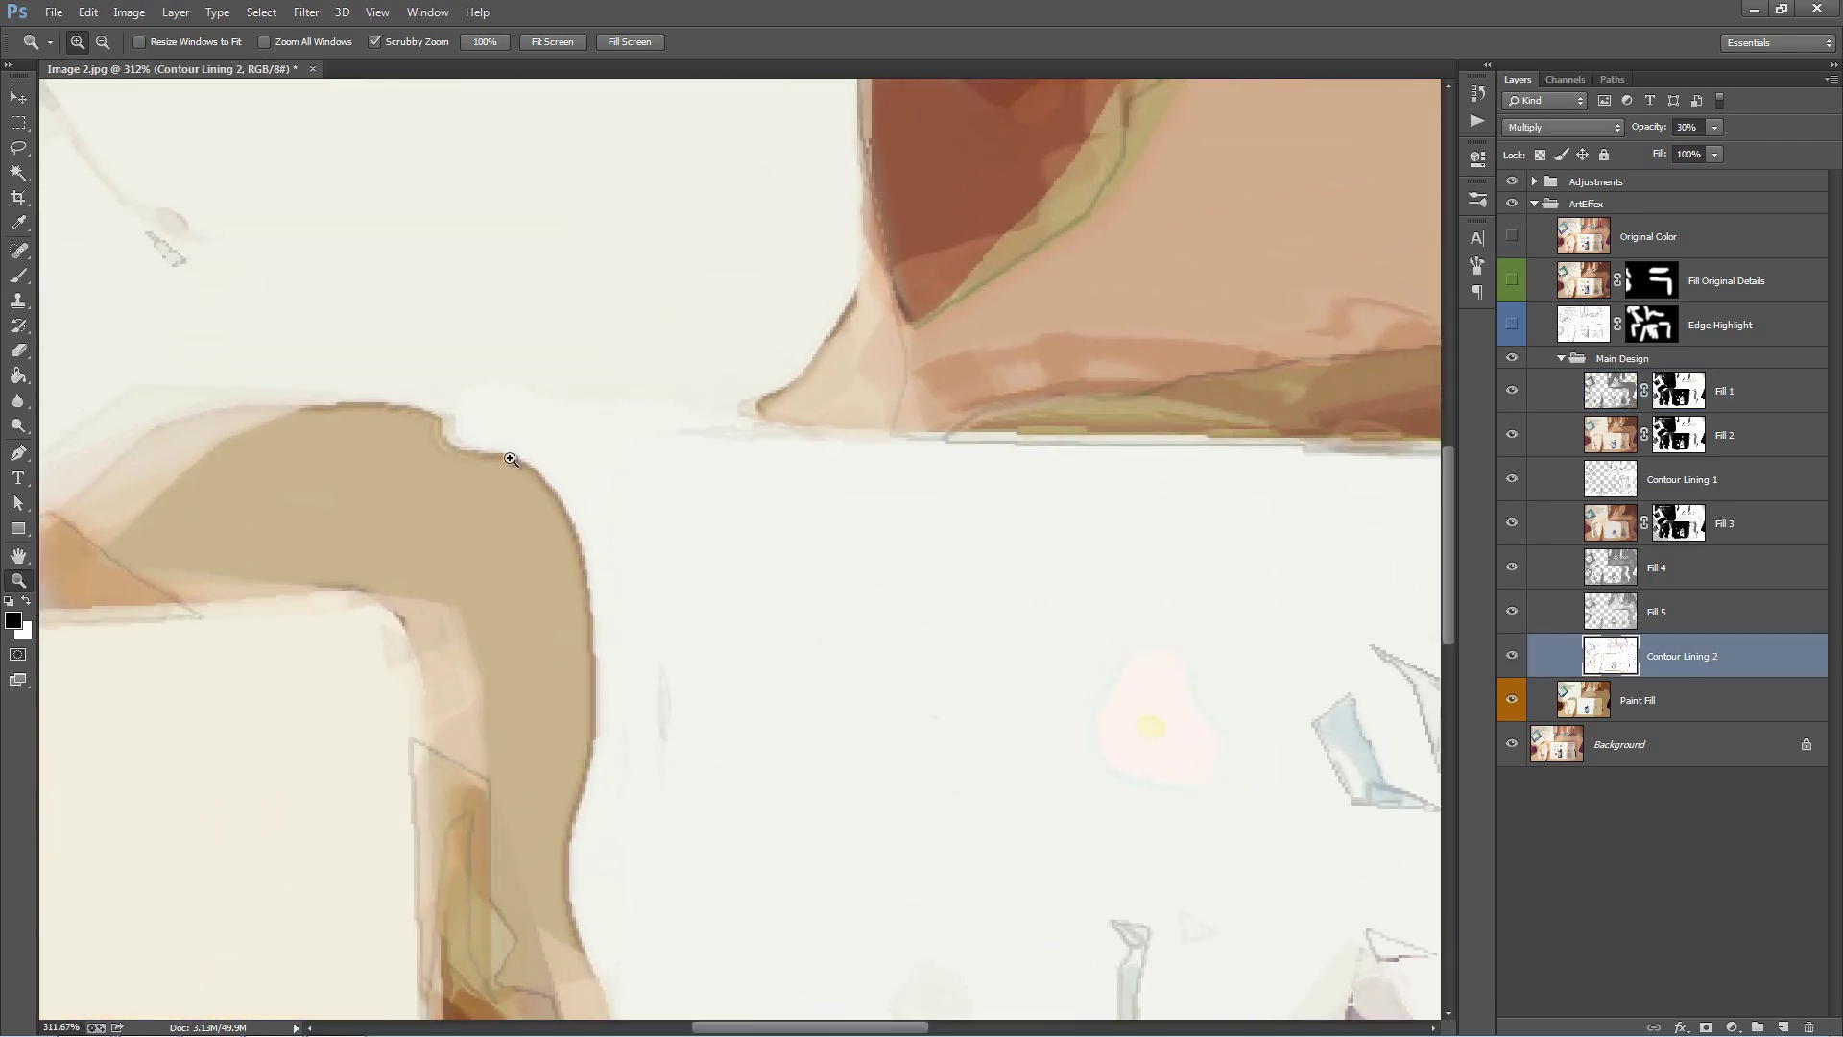
{"action": "left_click", "coordinate": [1510, 657]}
{"action": "left_click", "coordinate": [1511, 657]}
{"action": "left_click", "coordinate": [1511, 658]}
{"action": "left_click", "coordinate": [1511, 657]}
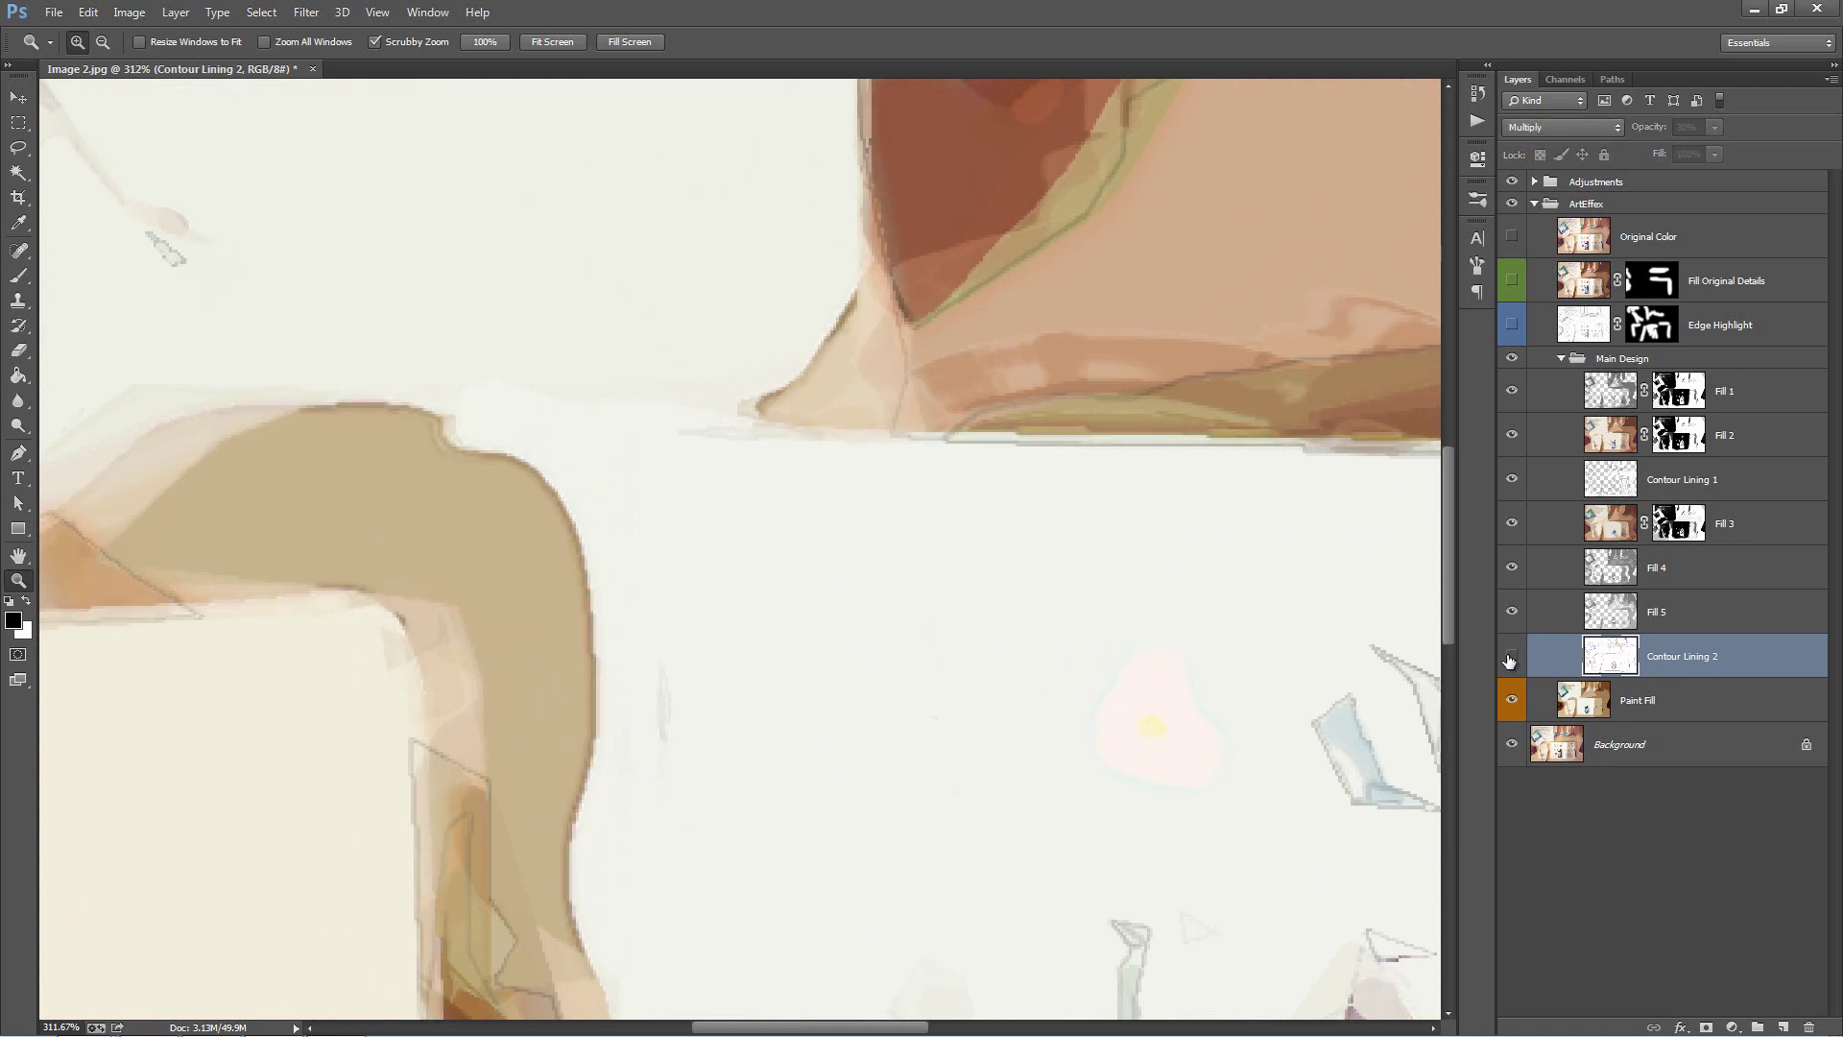
{"action": "left_click", "coordinate": [1510, 657]}
{"action": "key", "text": "ctrl+0"}
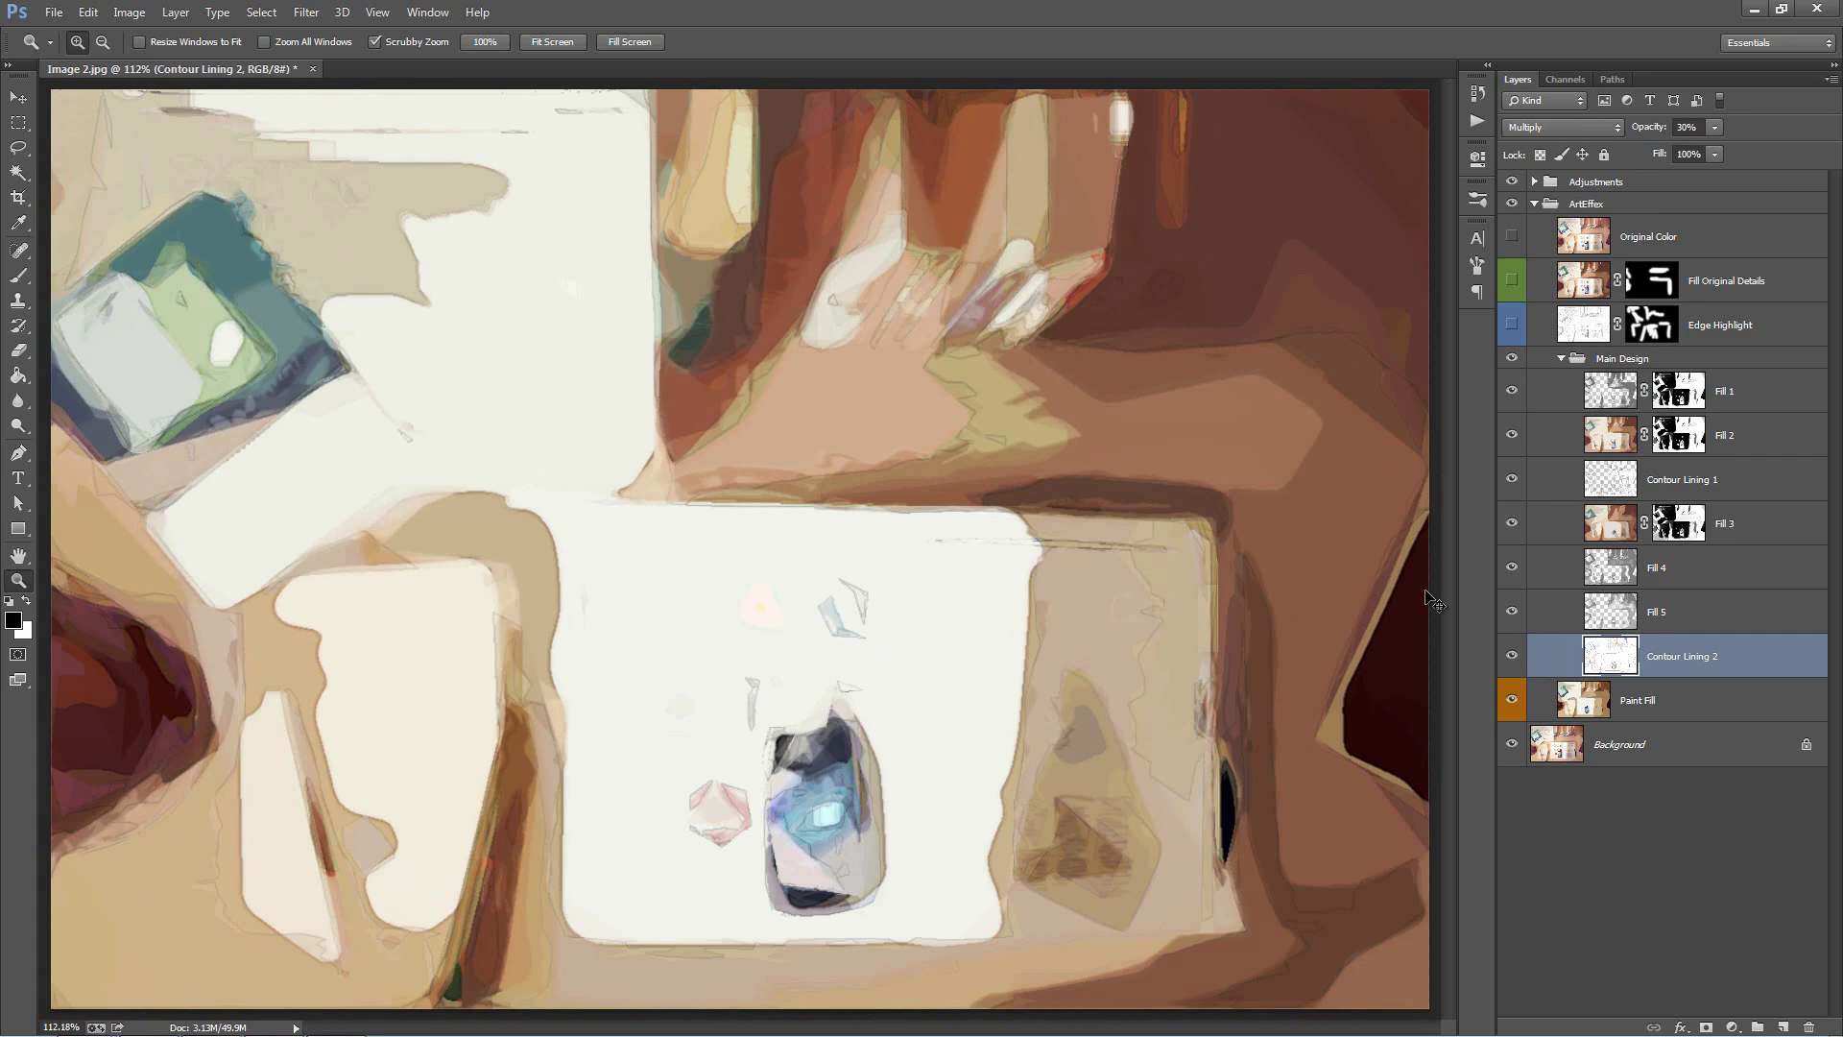
{"action": "key", "text": "ctrl+1"}
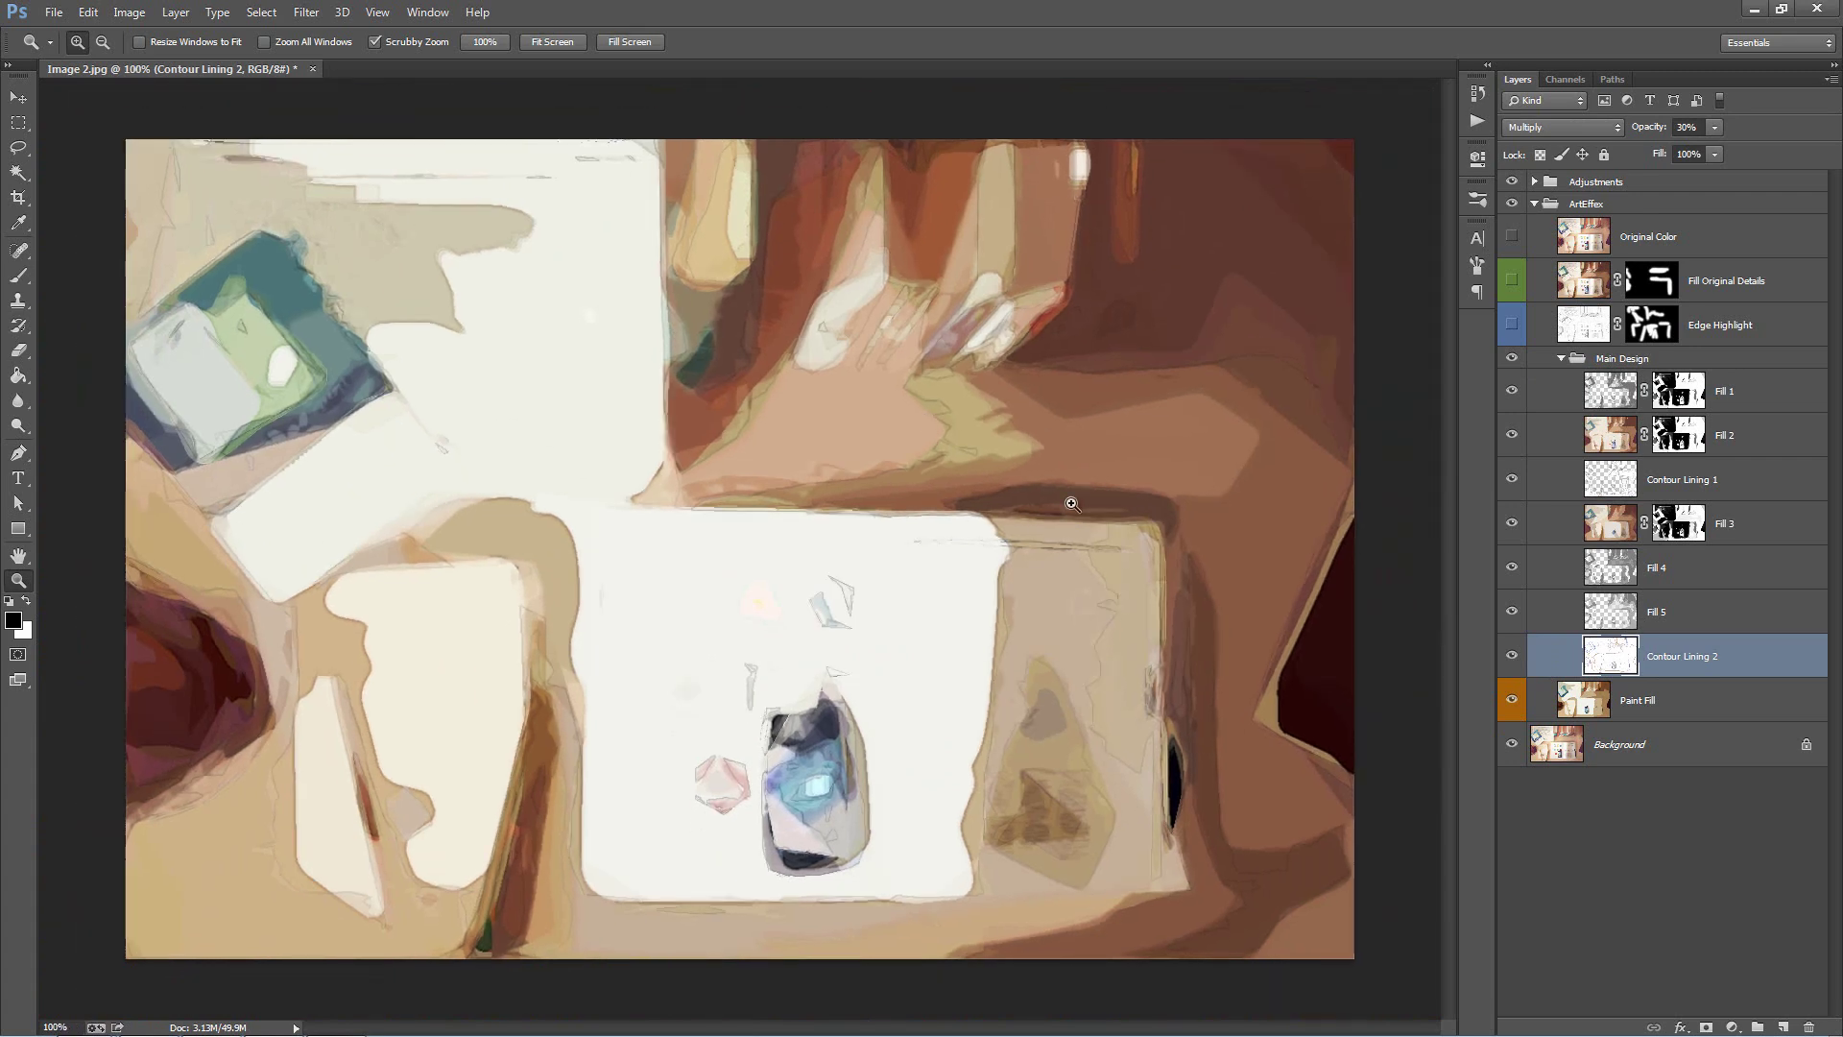
Step: Show Original Color, Fill Original Details and Edge Highlight, hide Fill 1–3, and collapse Main Design and ArtEffex
{"action": "left_click_drag", "start_coordinate": [1513, 330], "coordinate": [1509, 247]}
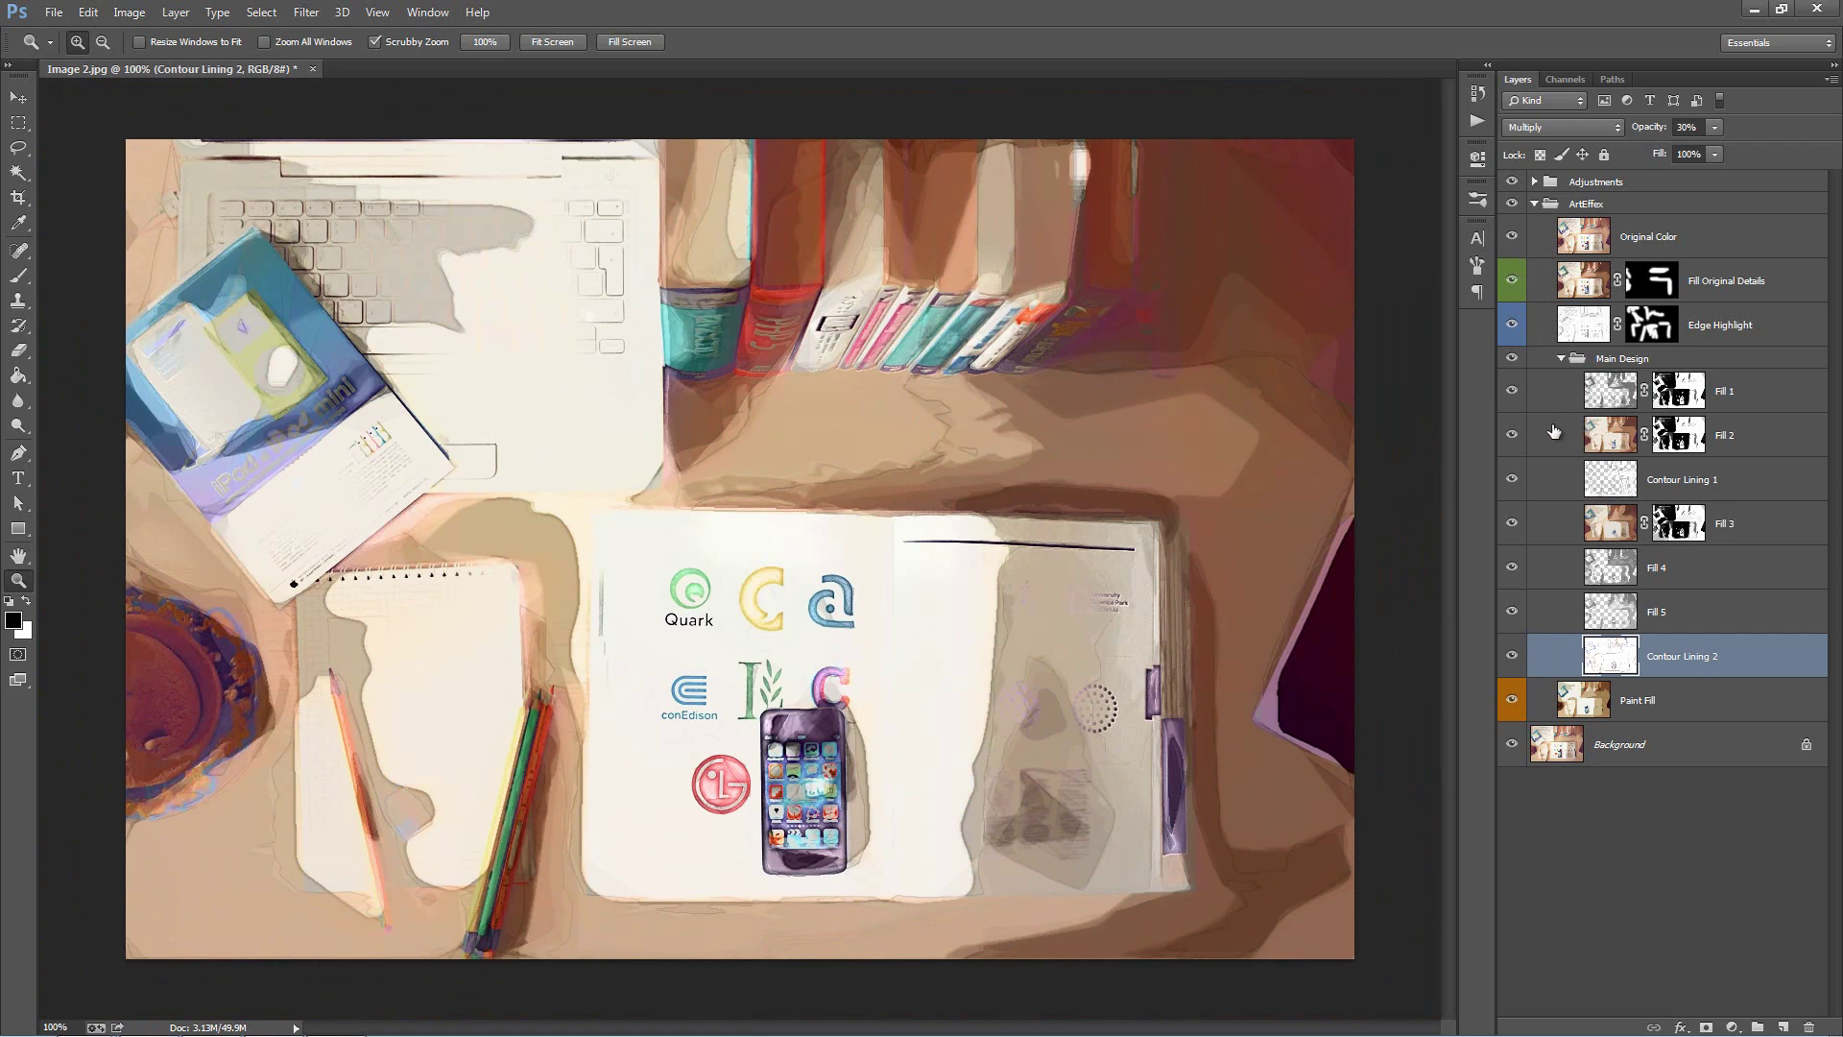
{"action": "left_click", "coordinate": [1521, 388]}
{"action": "left_click", "coordinate": [1512, 435]}
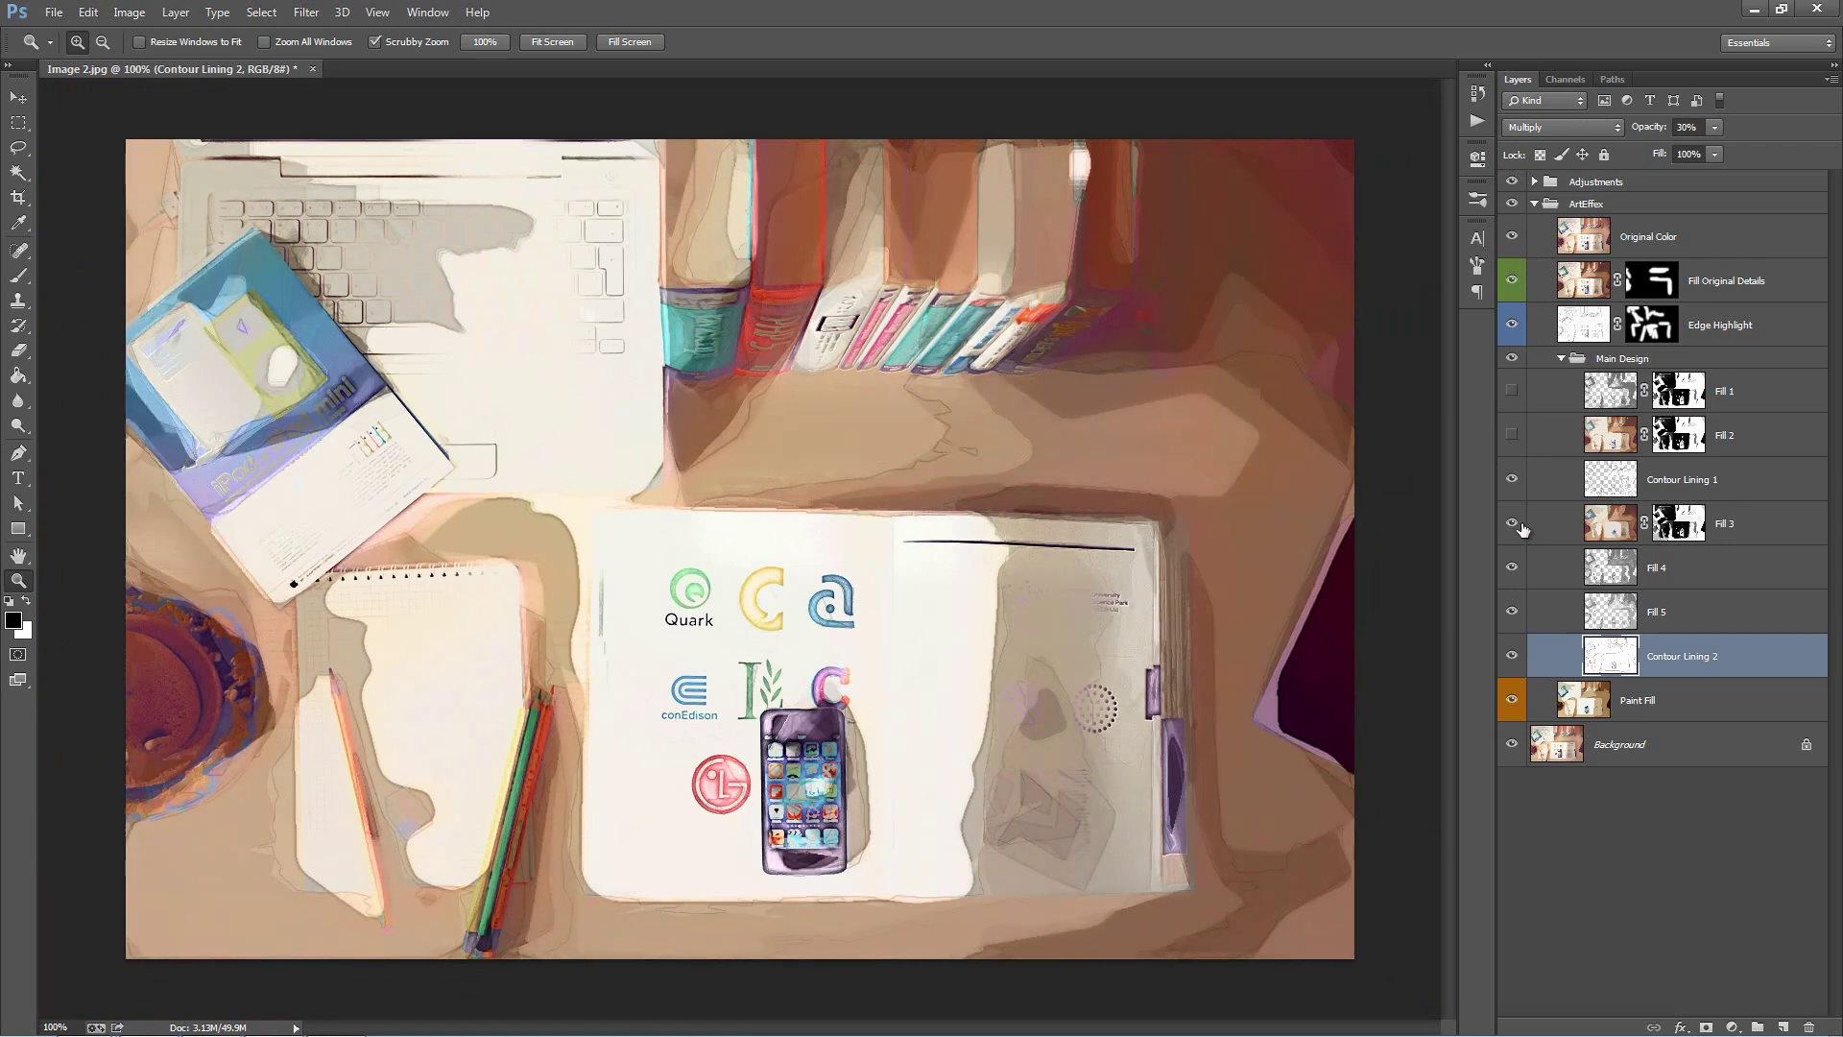
{"action": "left_click", "coordinate": [1514, 524]}
{"action": "left_click", "coordinate": [1513, 568]}
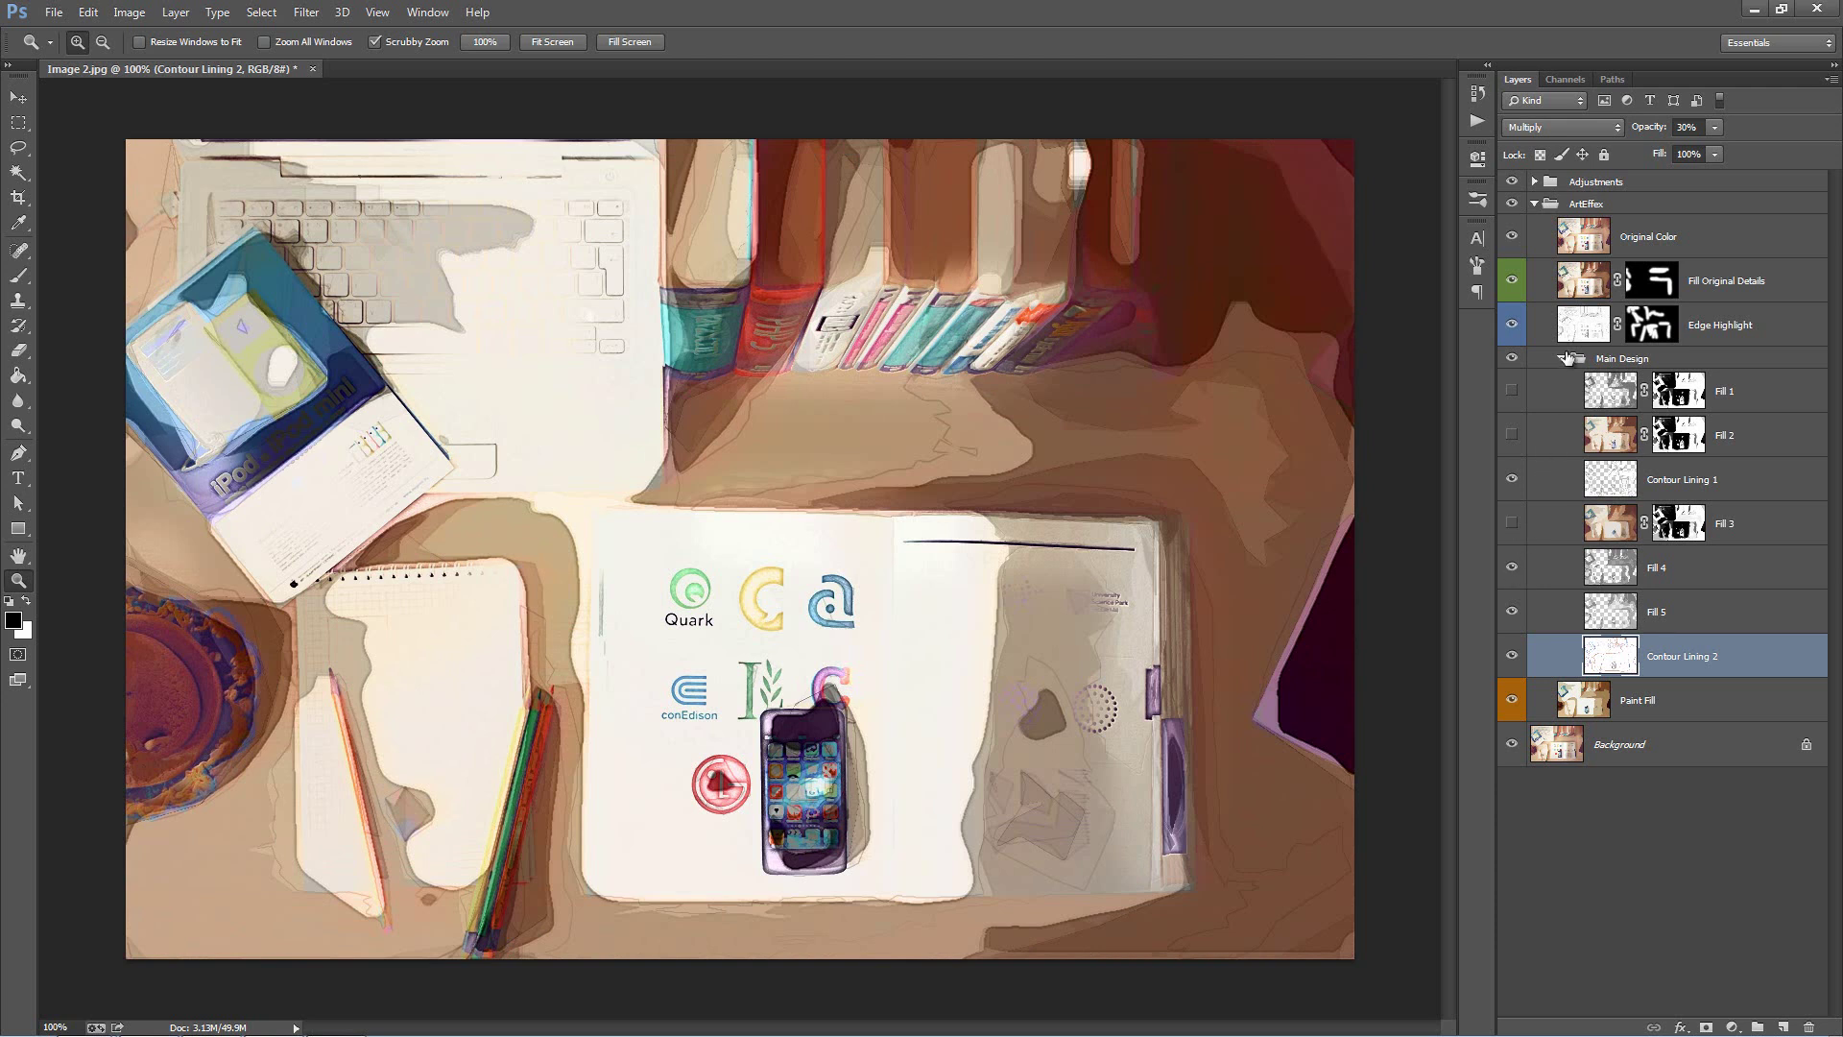
{"action": "left_click", "coordinate": [1562, 358]}
{"action": "left_click", "coordinate": [1534, 204]}
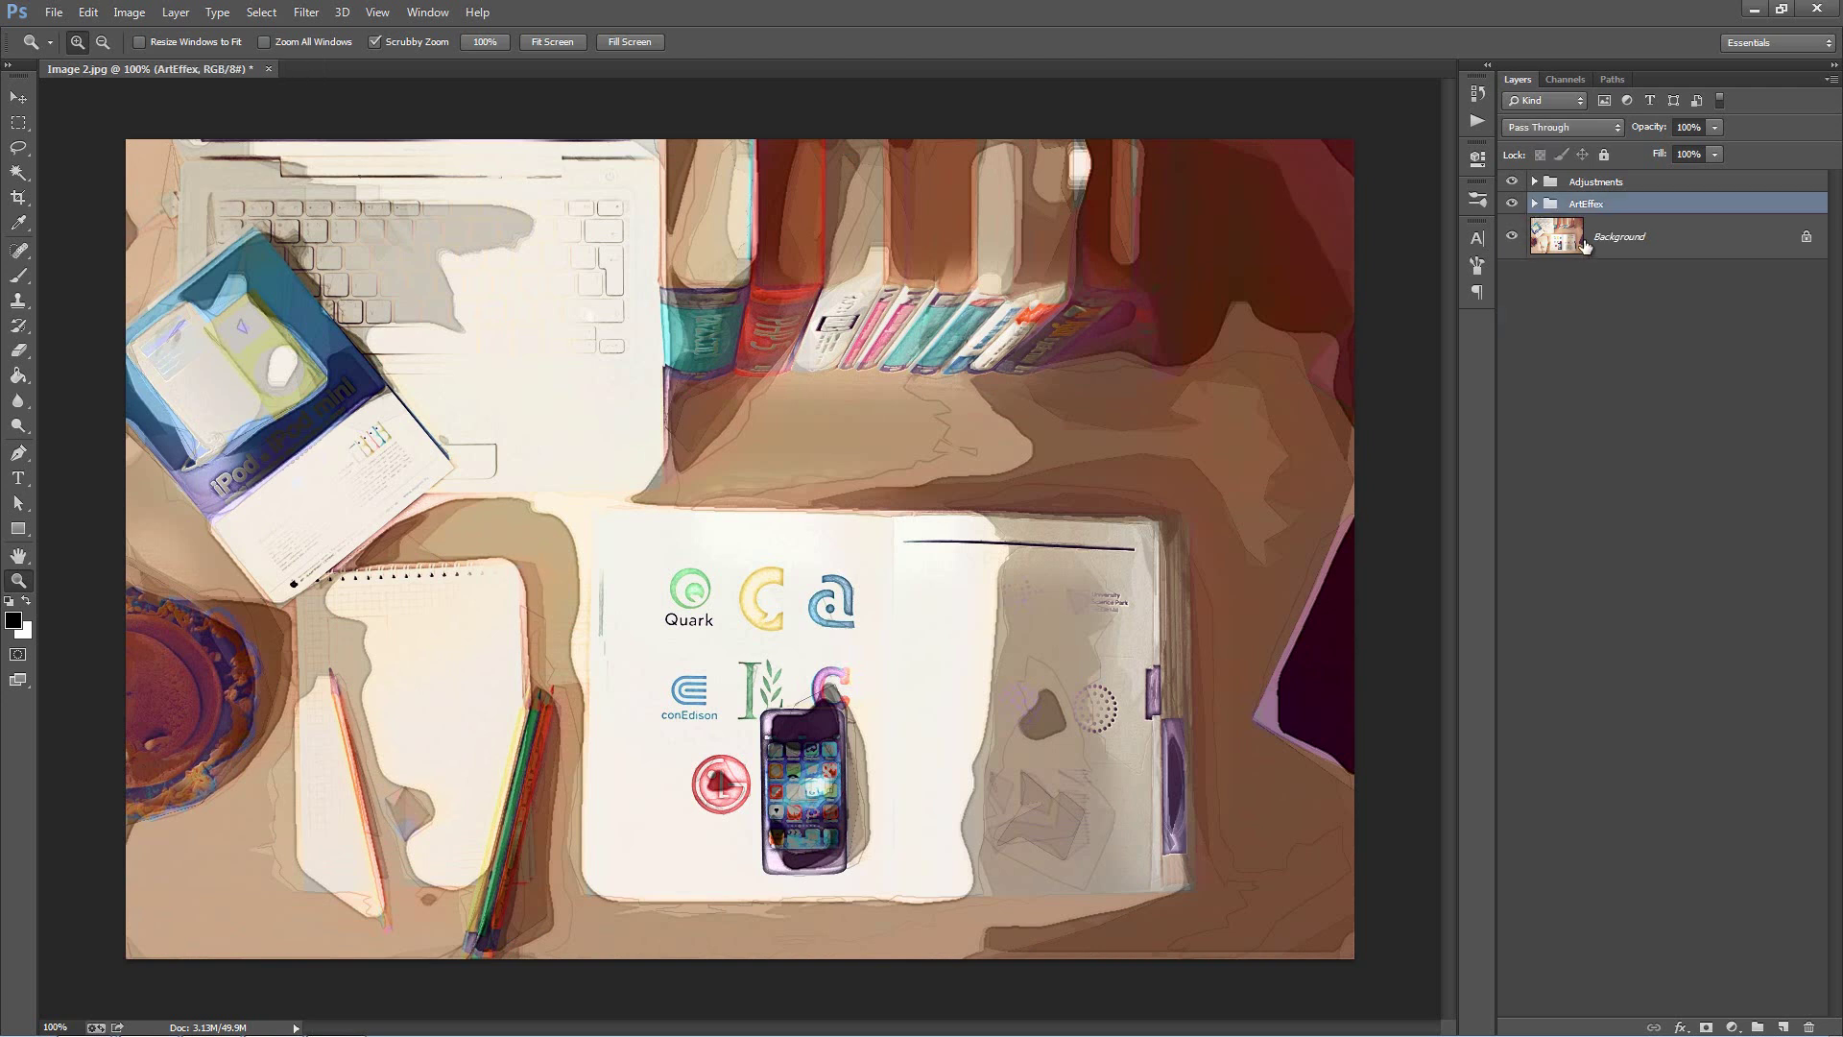
Step: Close the desk photo without saving and open Image 3.jpg, the bicycle photo
{"action": "key", "text": "v"}
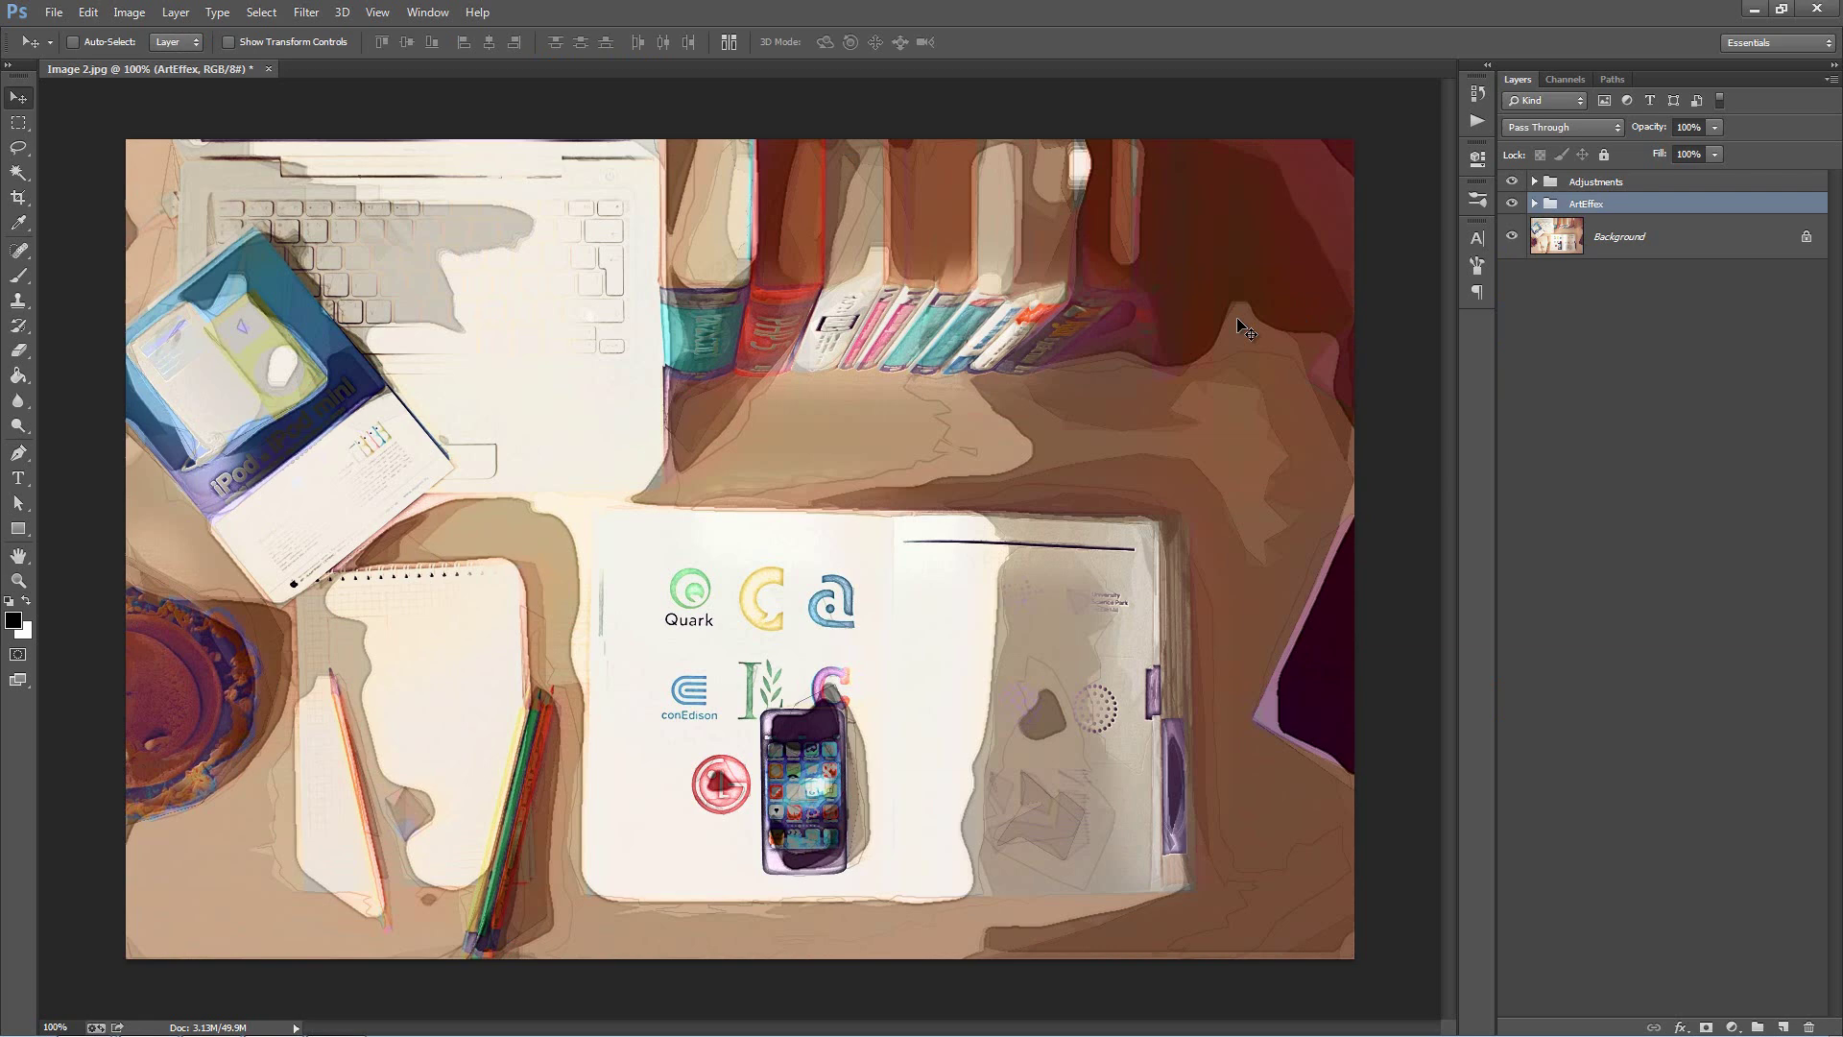
{"action": "key", "text": "ctrl+w"}
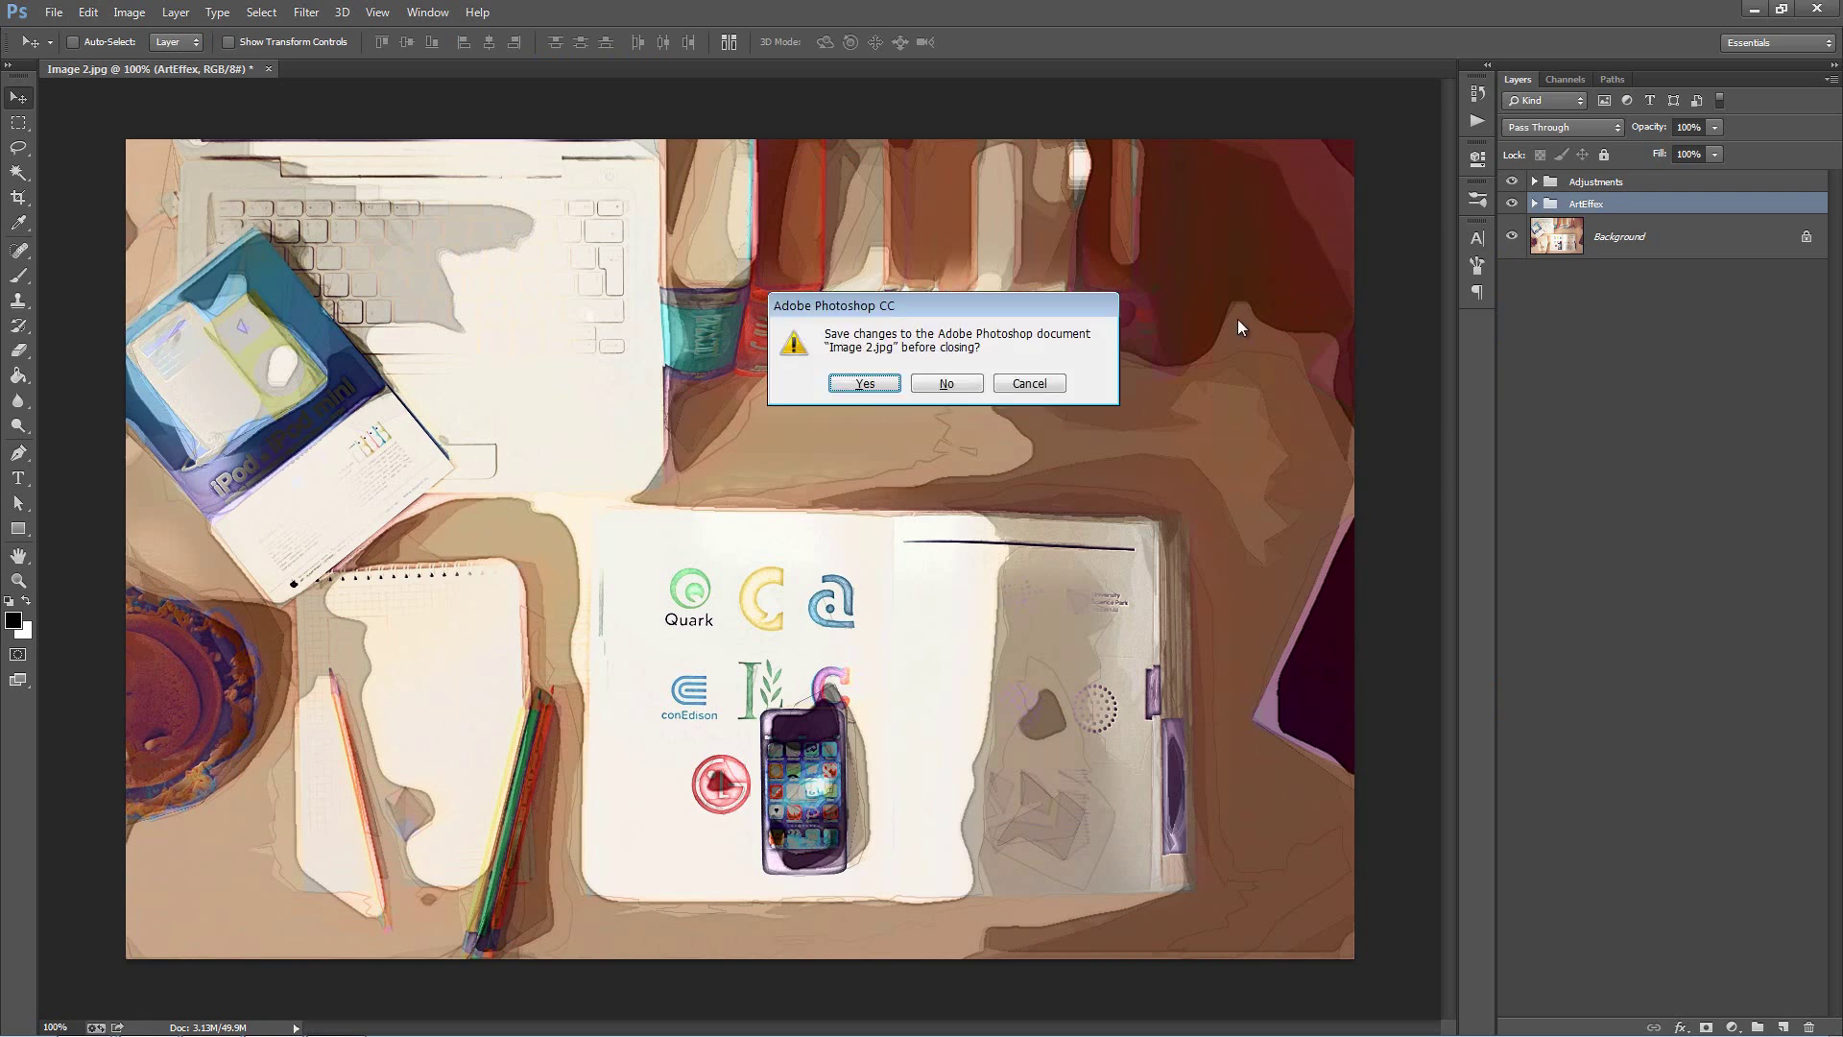
{"action": "key", "text": "n"}
{"action": "key", "text": "ctrl+o"}
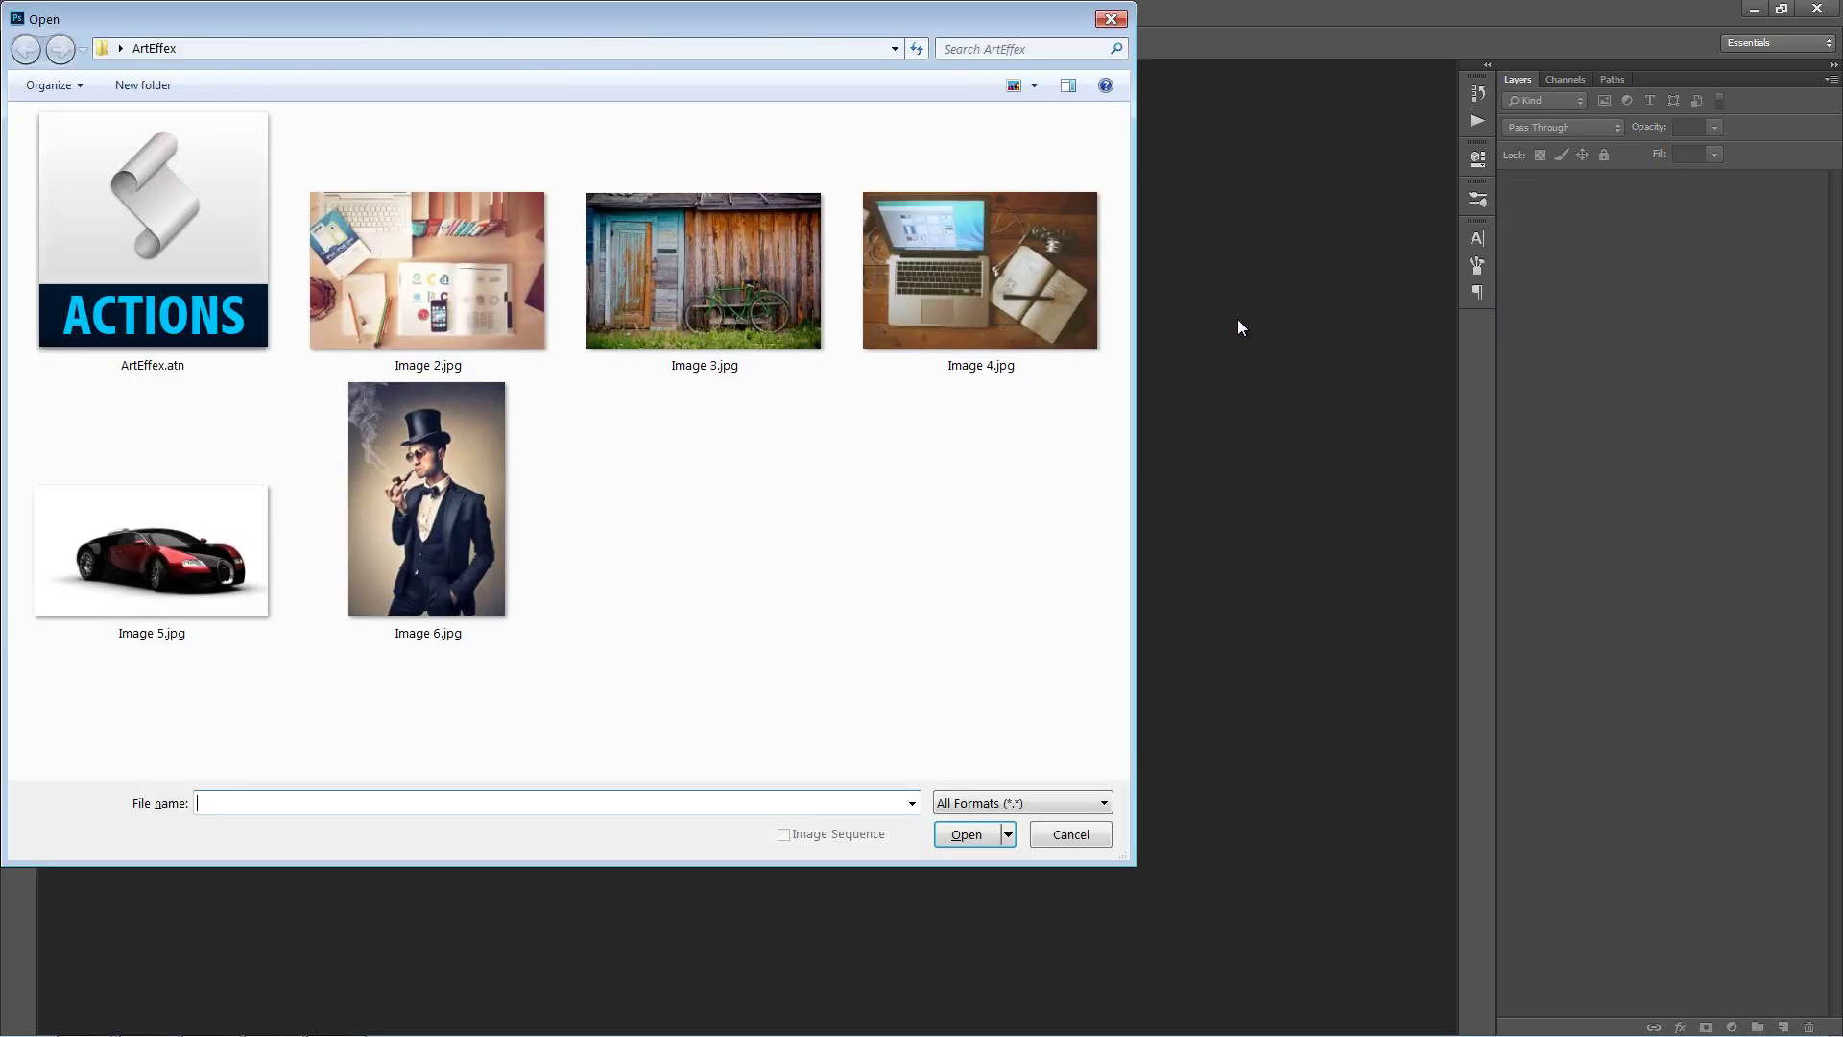
{"action": "double_click", "coordinate": [726, 298]}
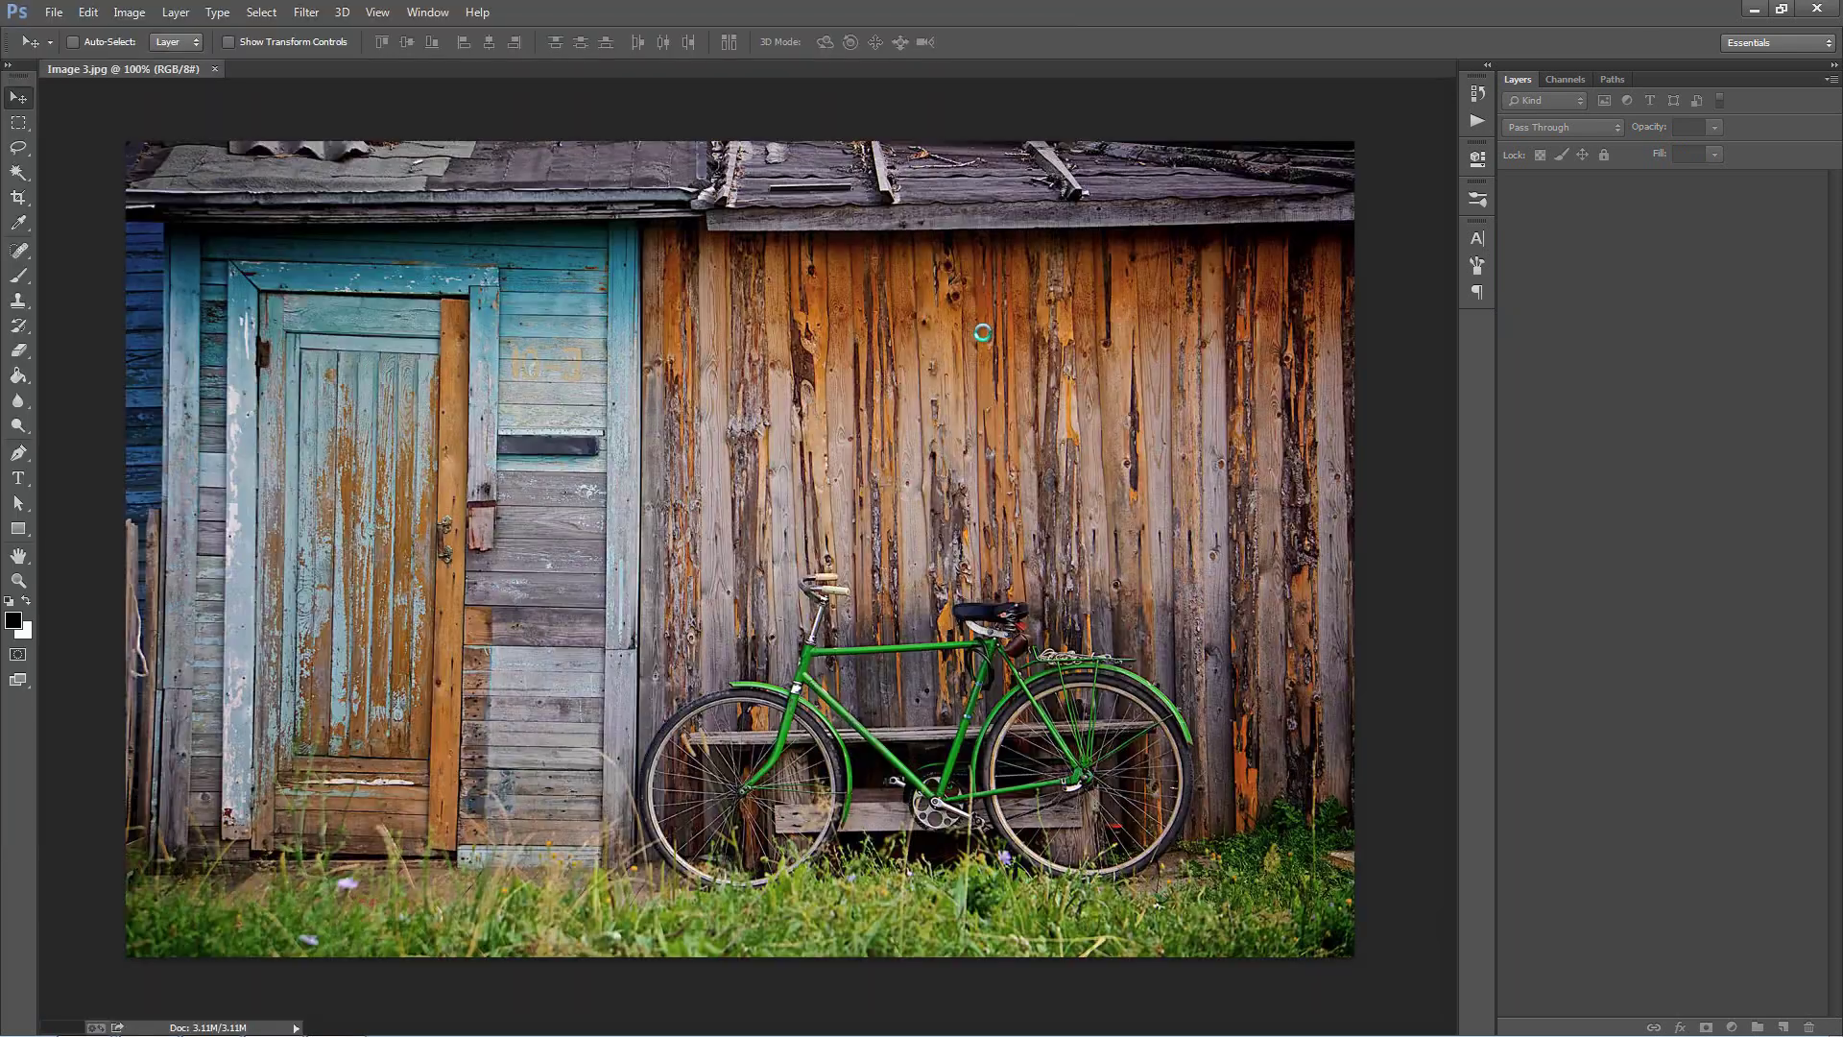
Step: Run the ArtEffex Action on the bicycle photo from the Actions panel
{"action": "left_click", "coordinate": [1471, 122]}
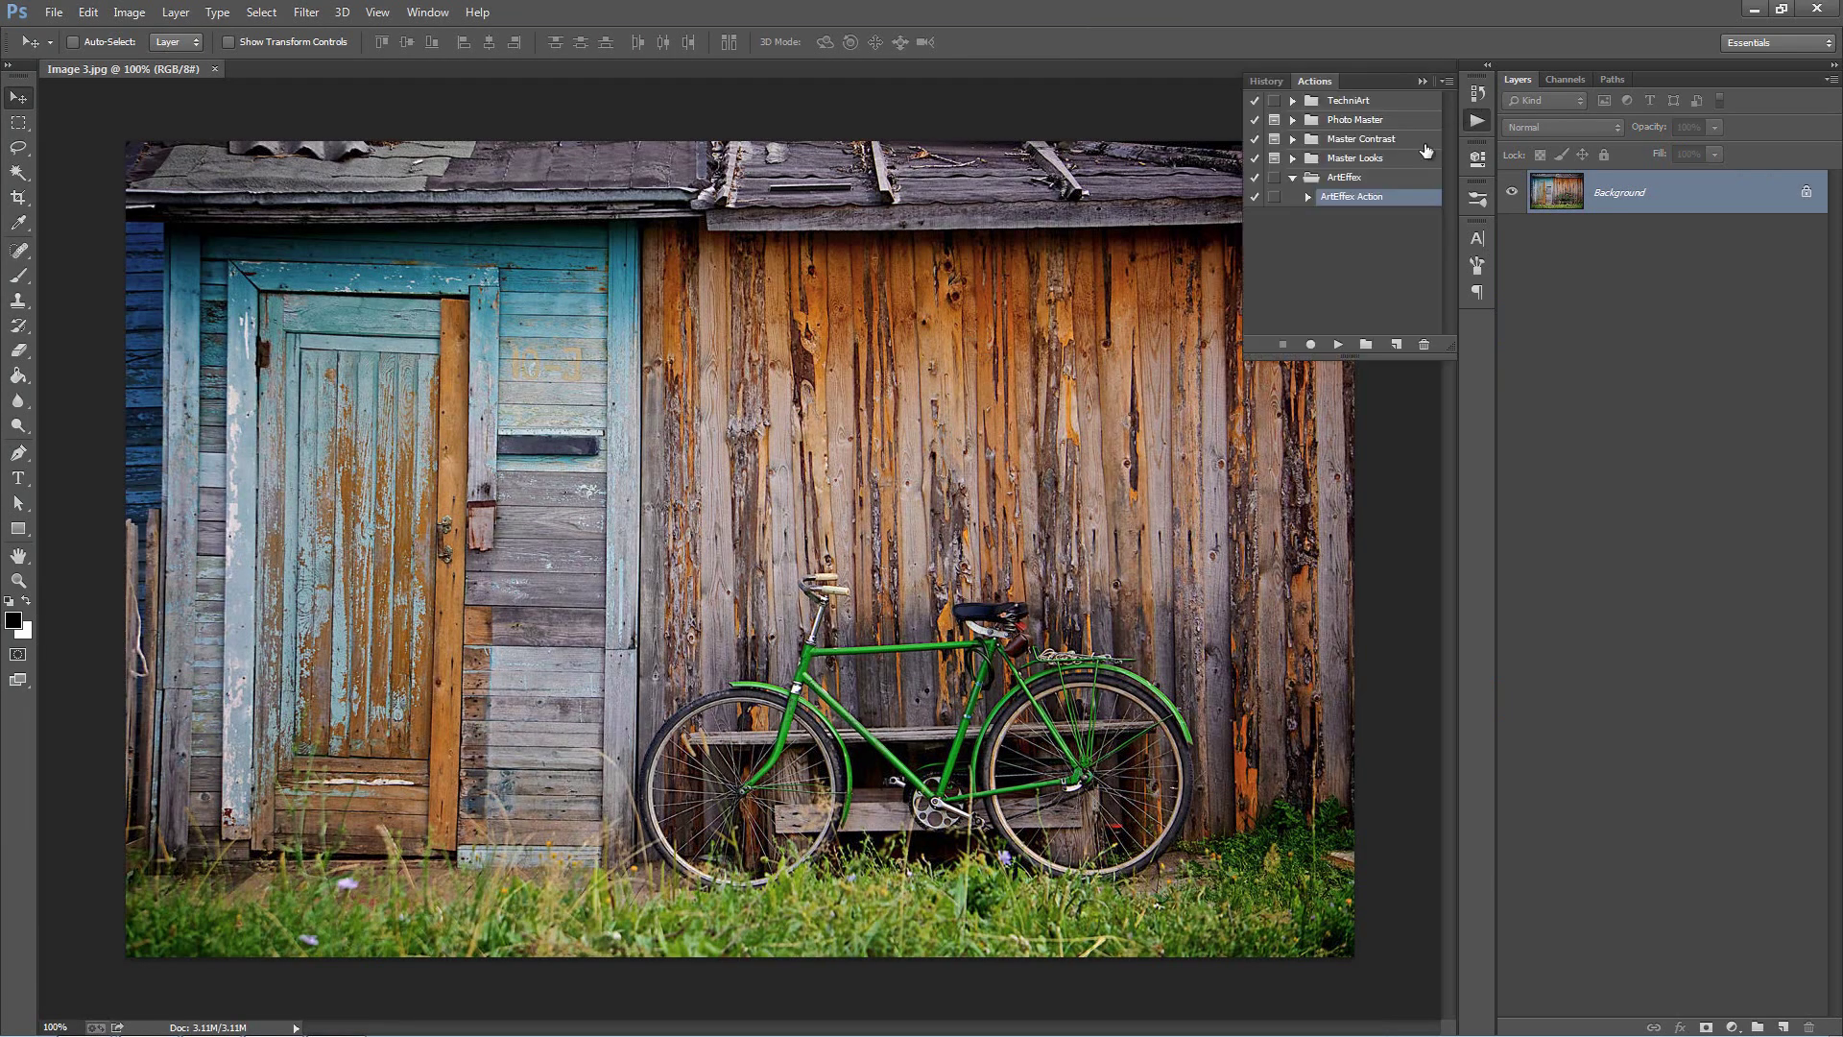
{"action": "left_click", "coordinate": [1337, 346]}
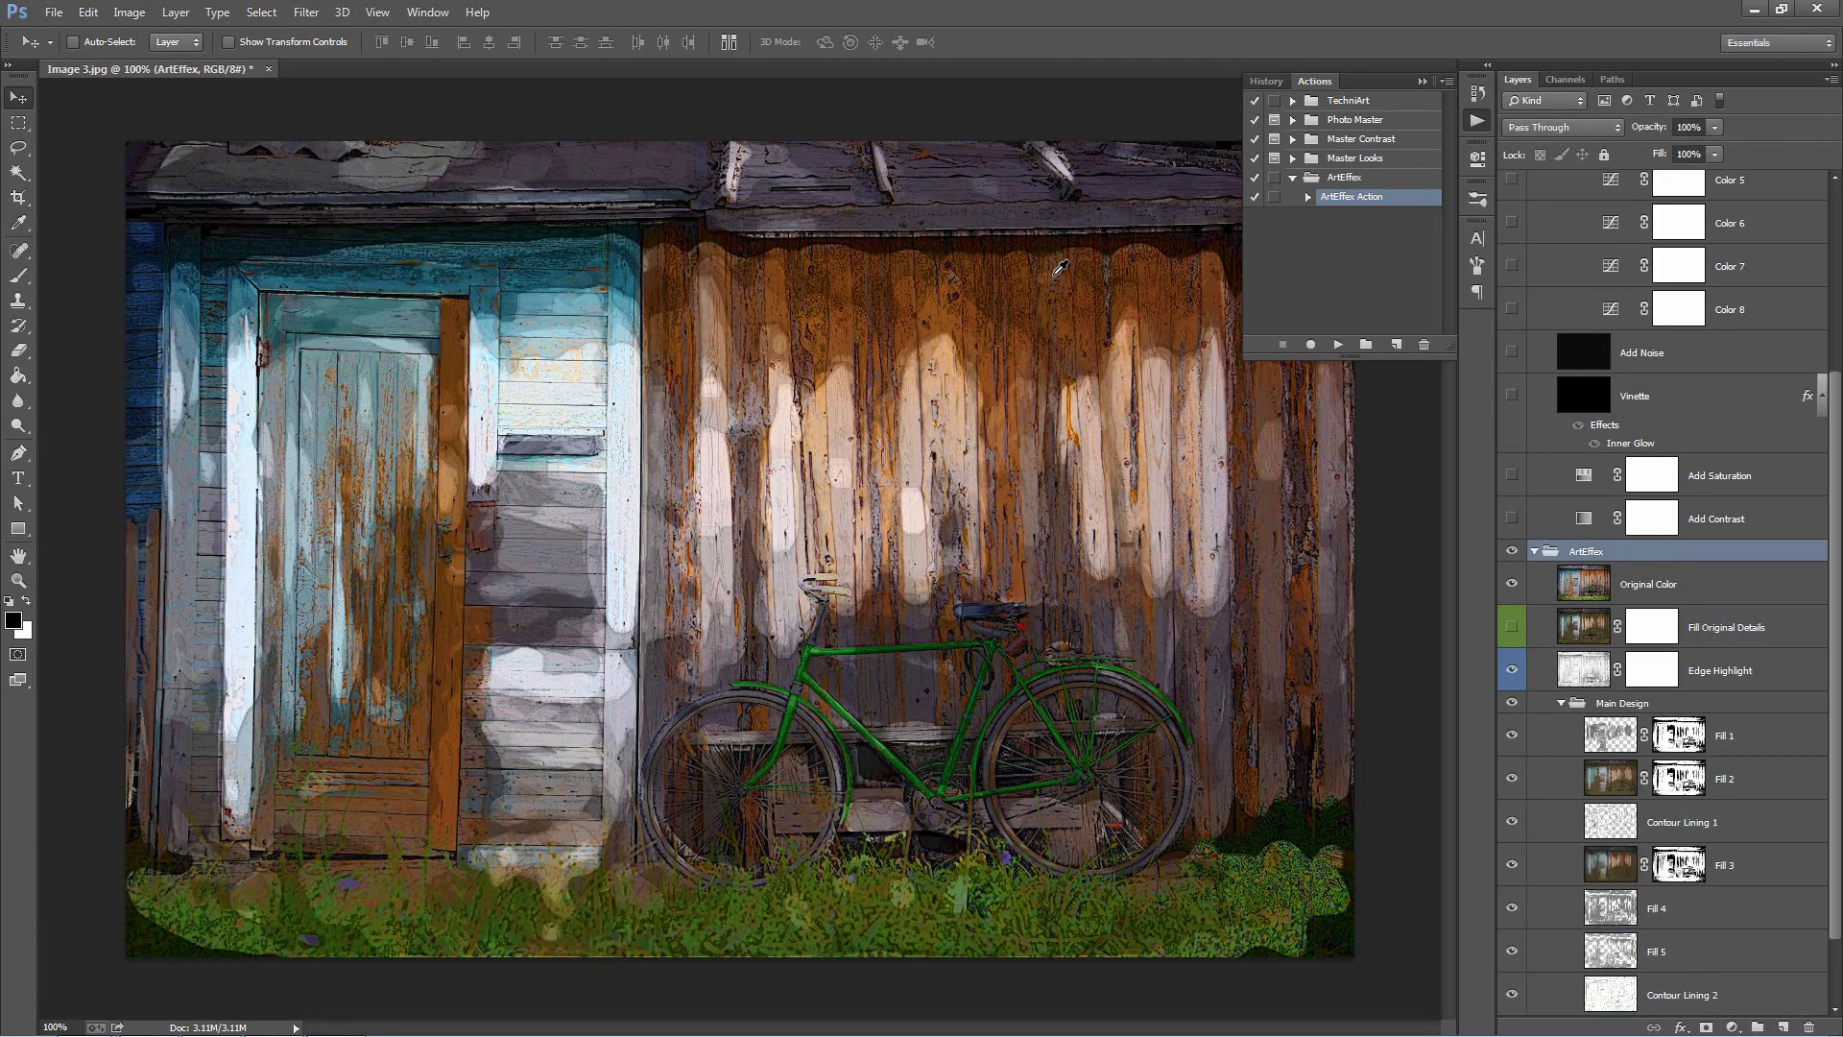
{"action": "left_click", "coordinate": [1428, 83]}
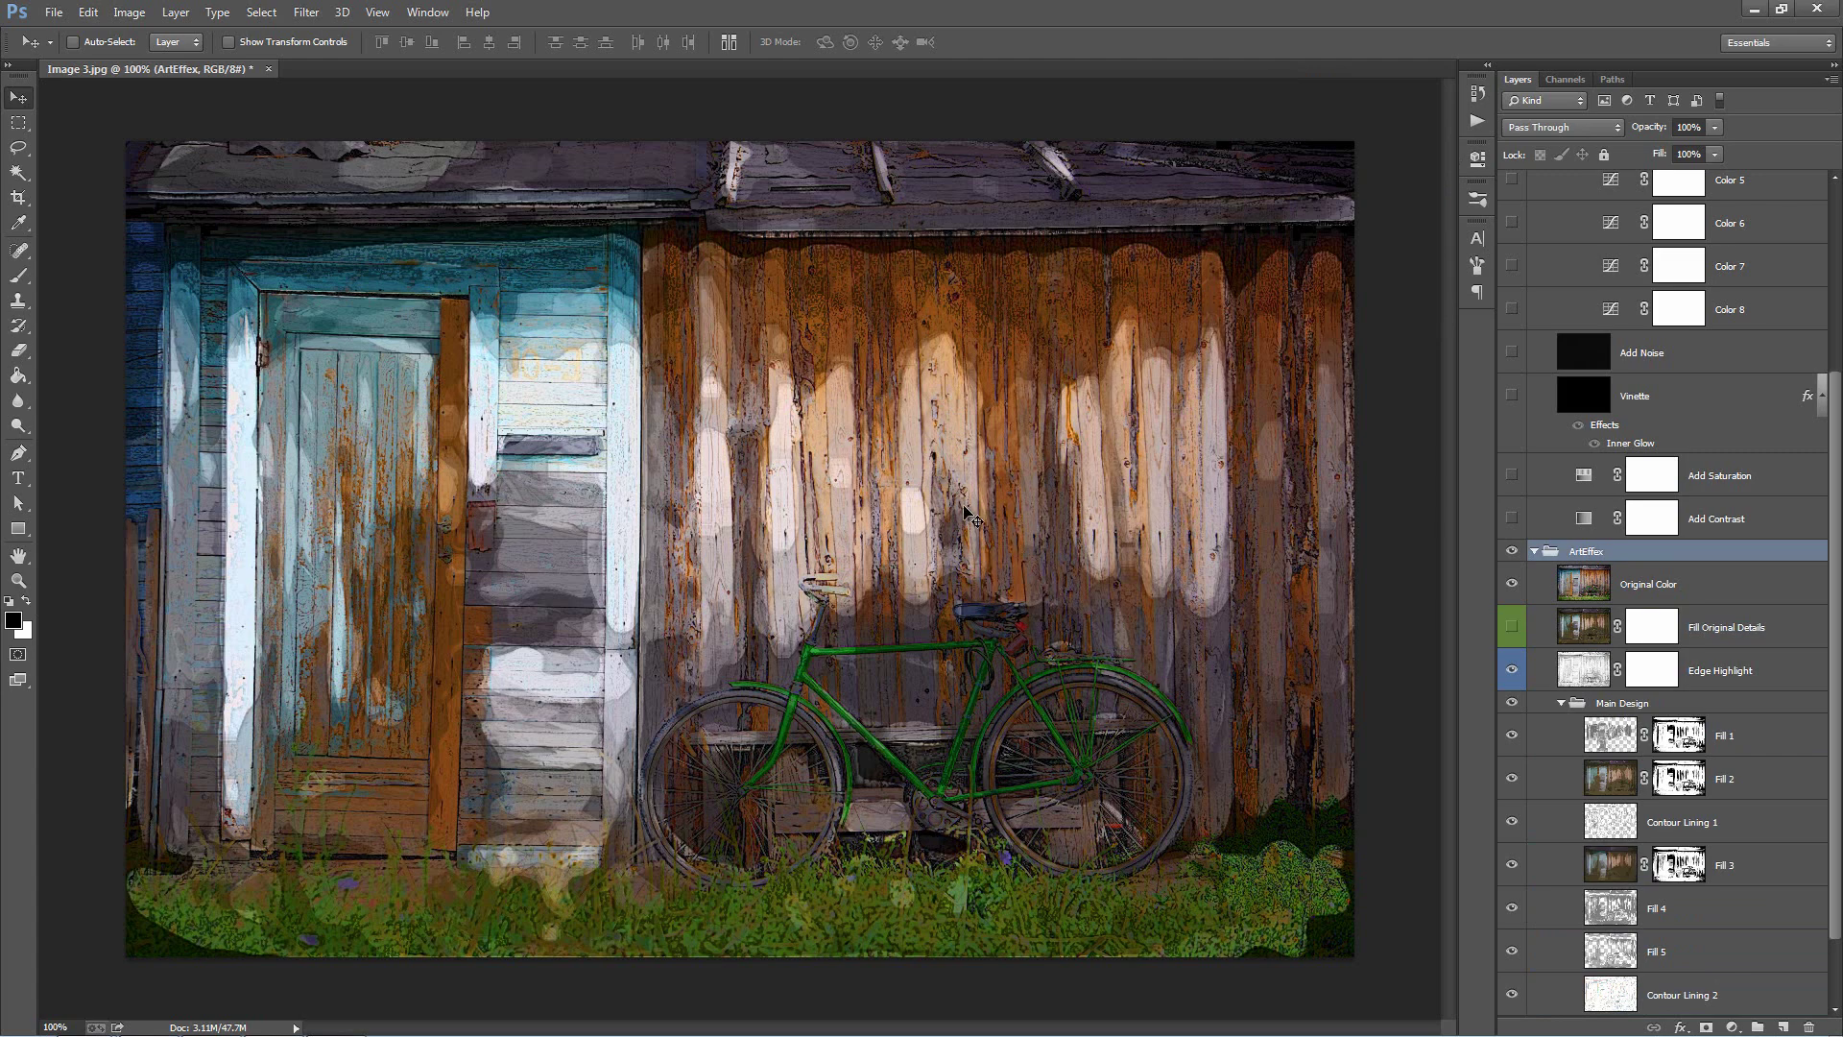
{"action": "scroll", "coordinate": [1546, 432], "scroll_direction": "up", "scroll_amount": 6}
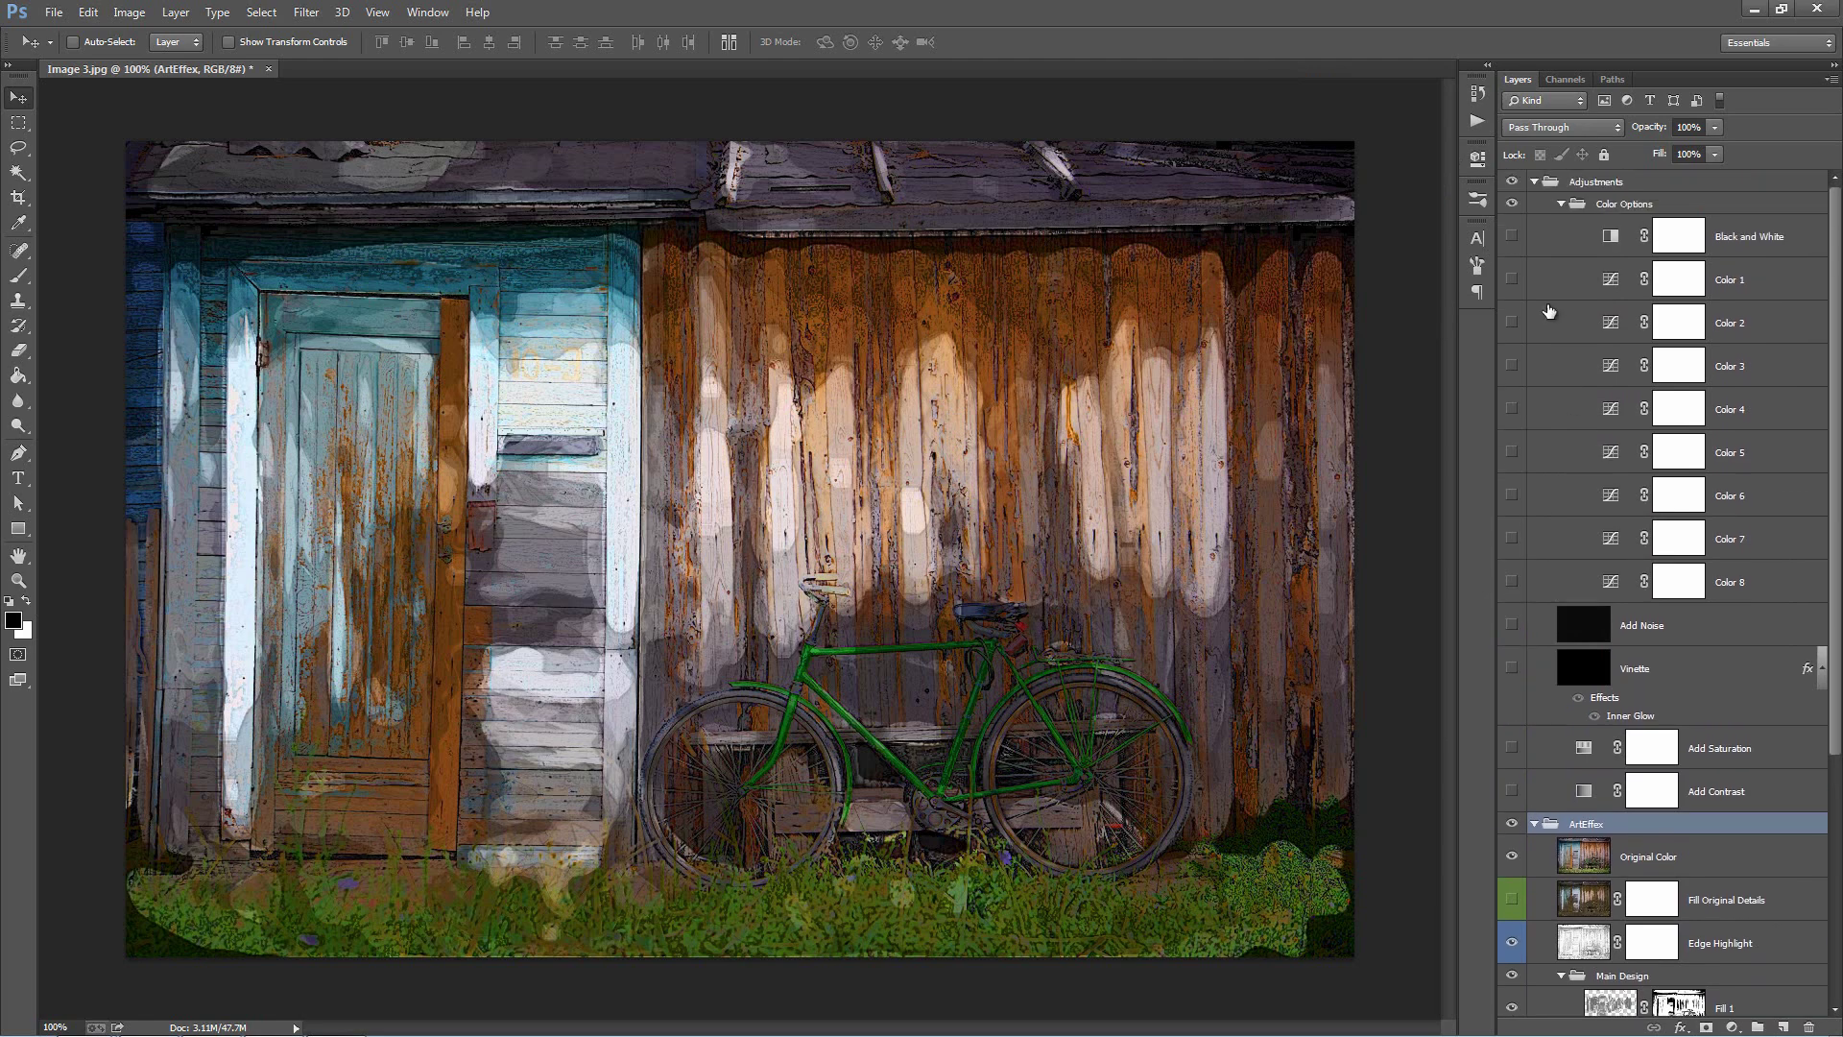
Step: Hide Edge Highlight, turn on Fill Original Details and set its opacity to 65%
{"action": "left_click", "coordinate": [1533, 182]}
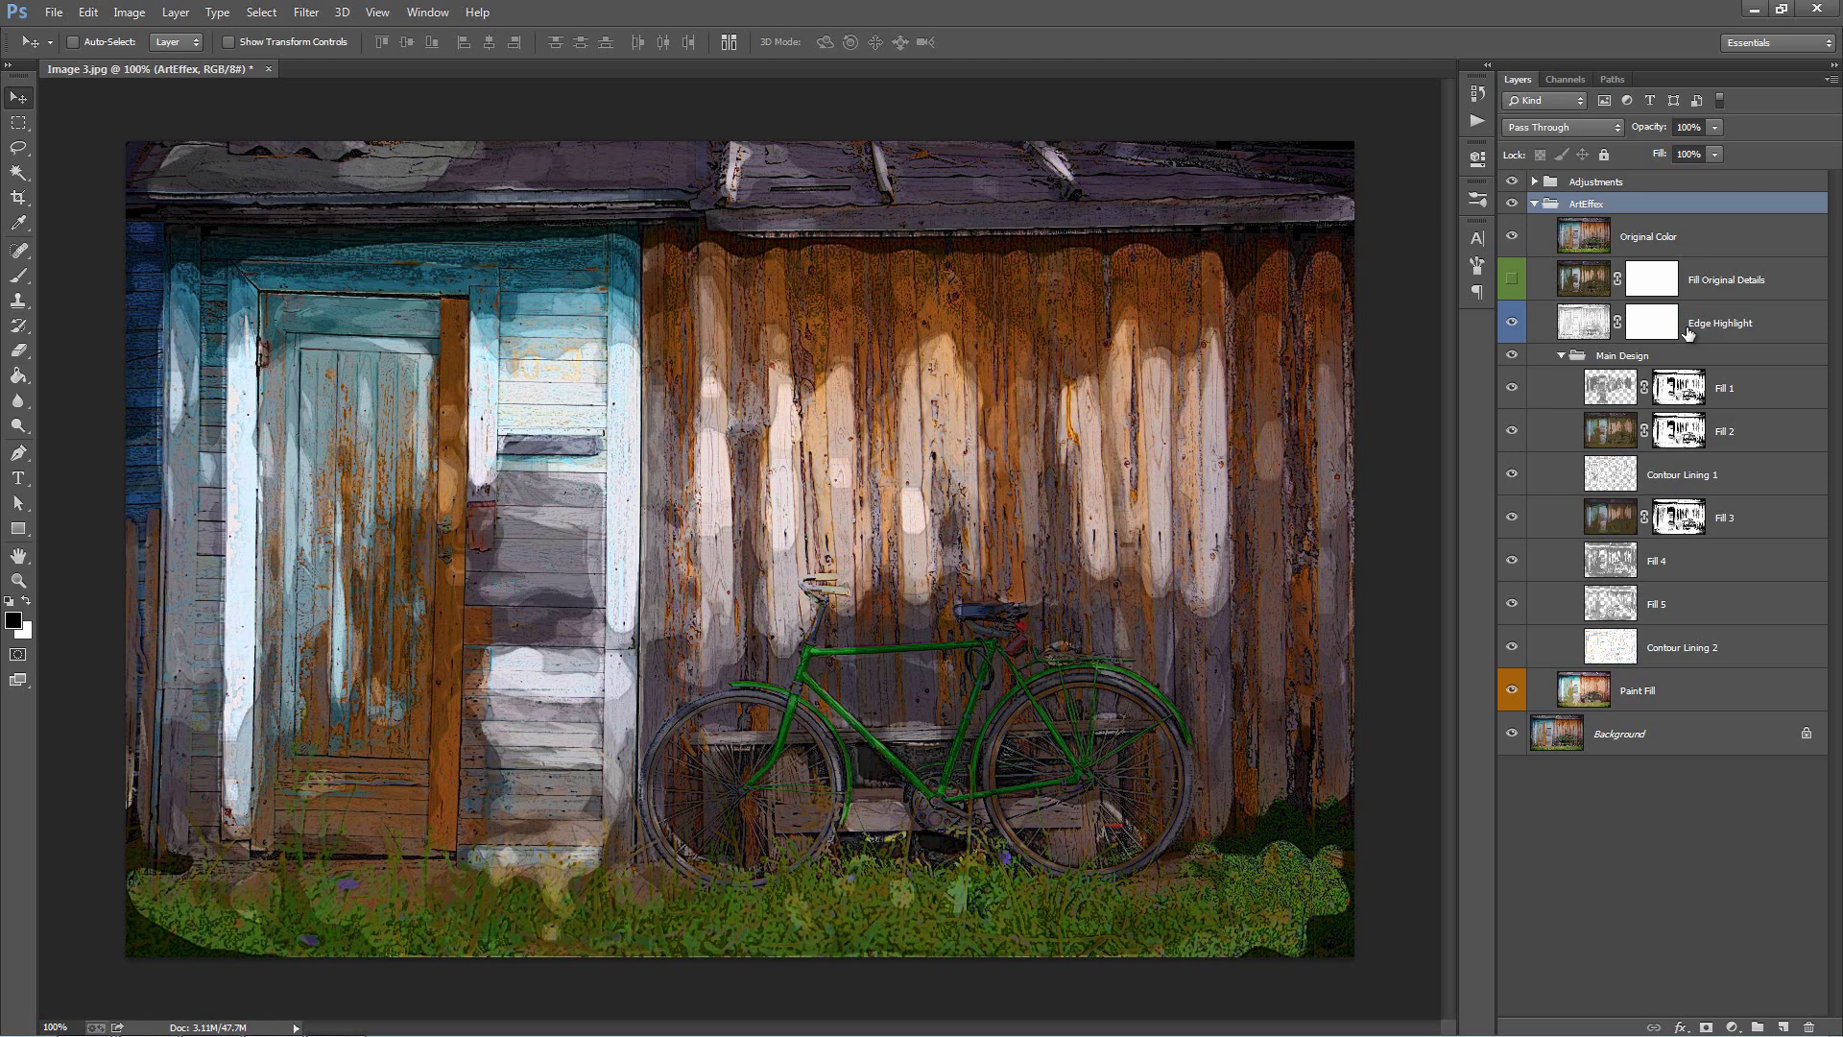
{"action": "left_click", "coordinate": [1563, 355]}
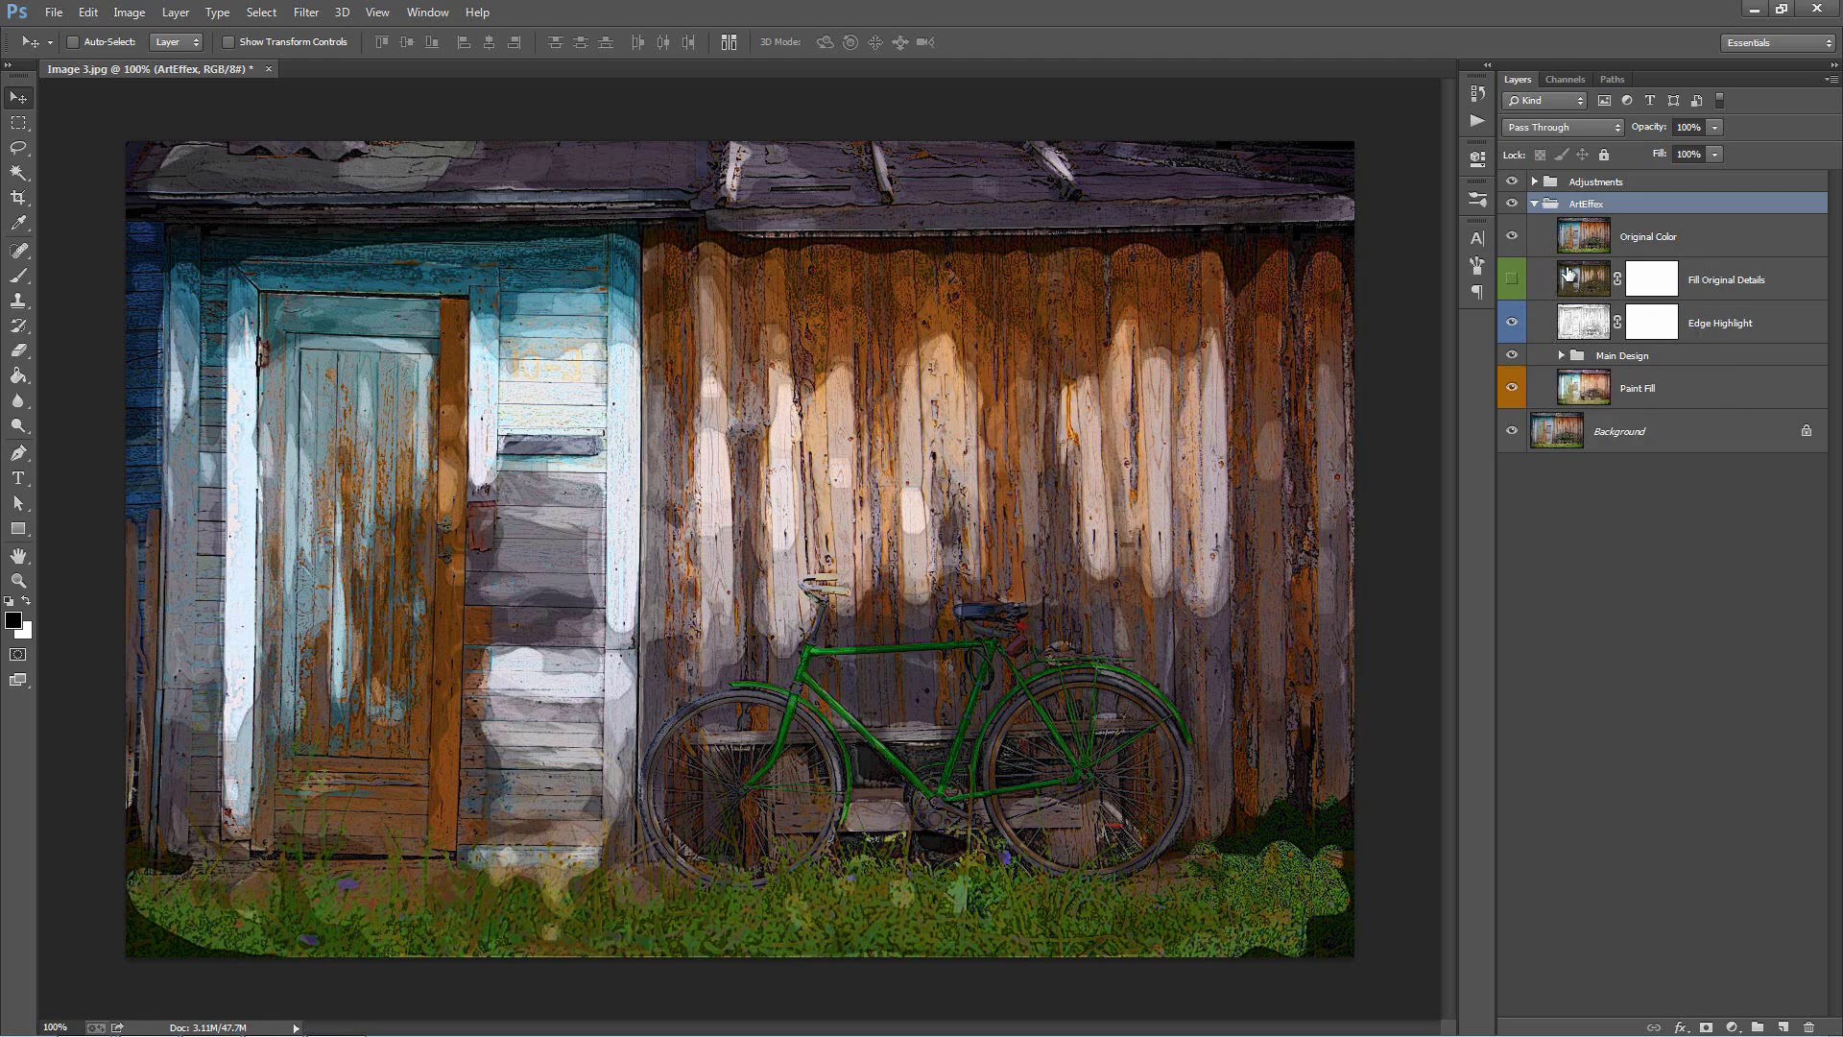
{"action": "left_click", "coordinate": [1513, 323]}
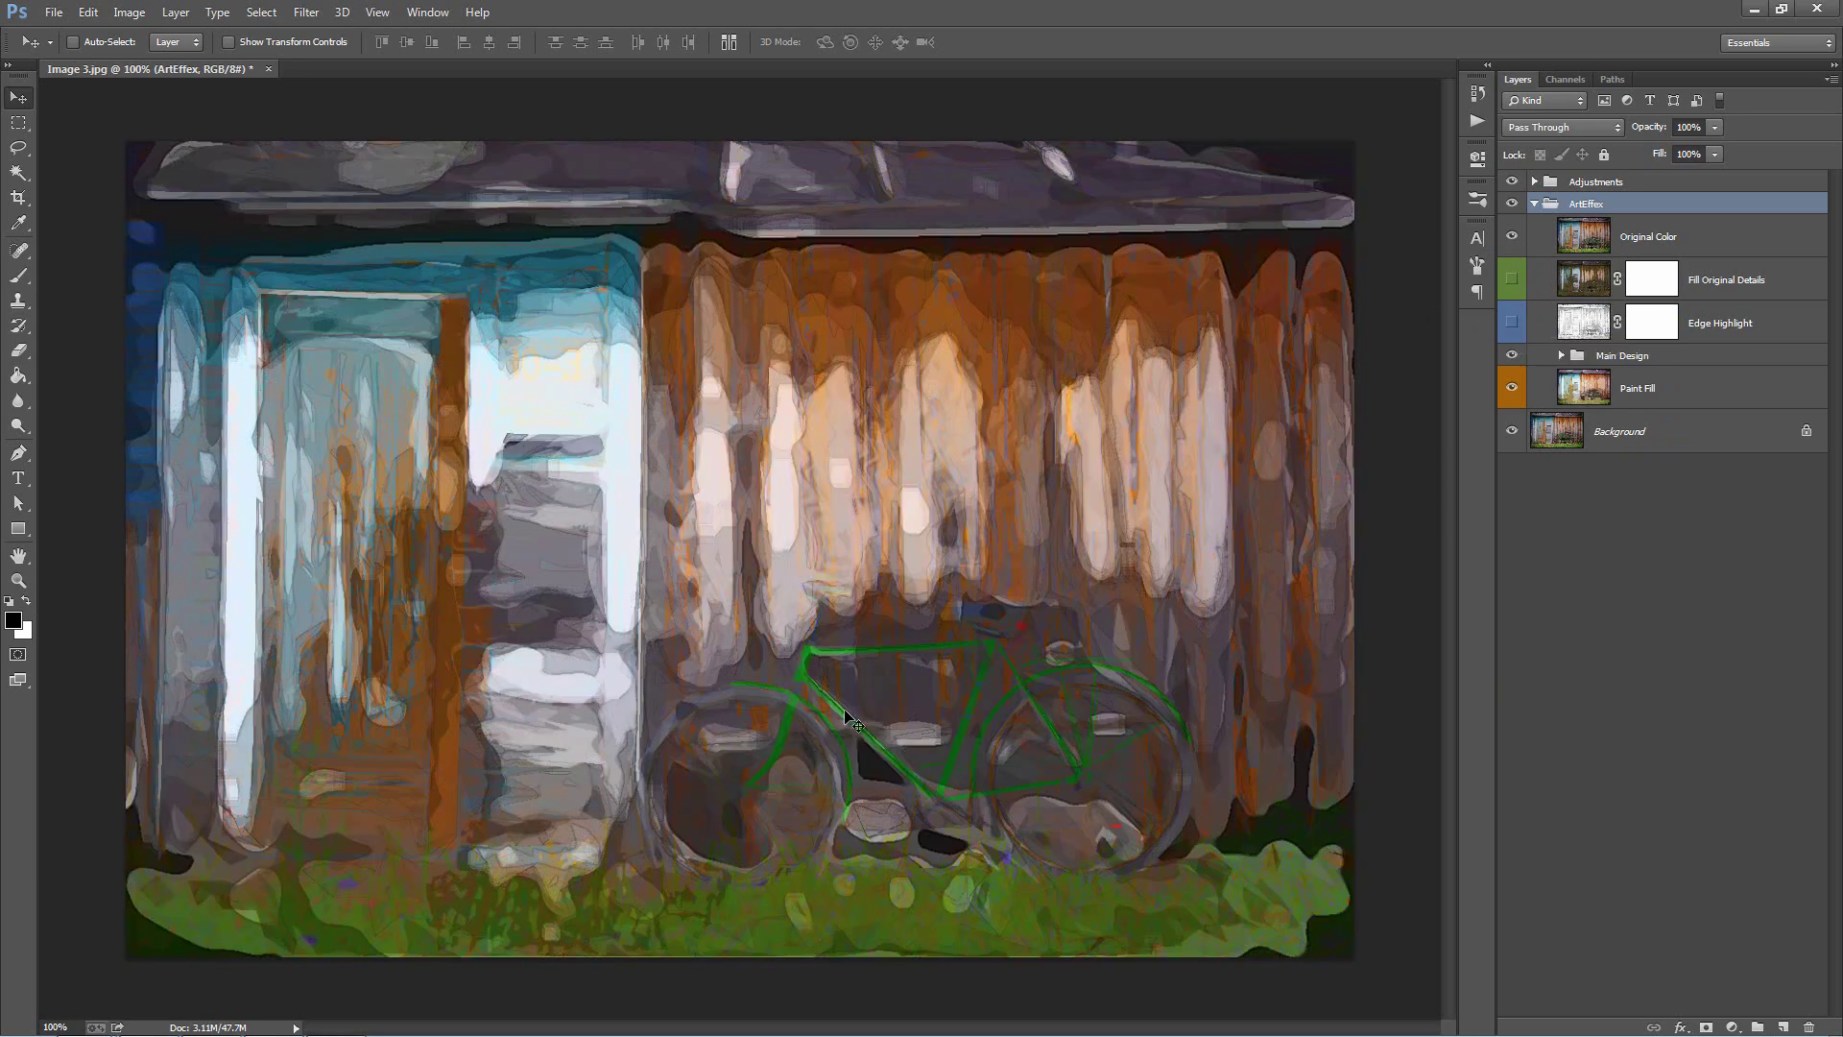
{"action": "left_click", "coordinate": [1513, 280]}
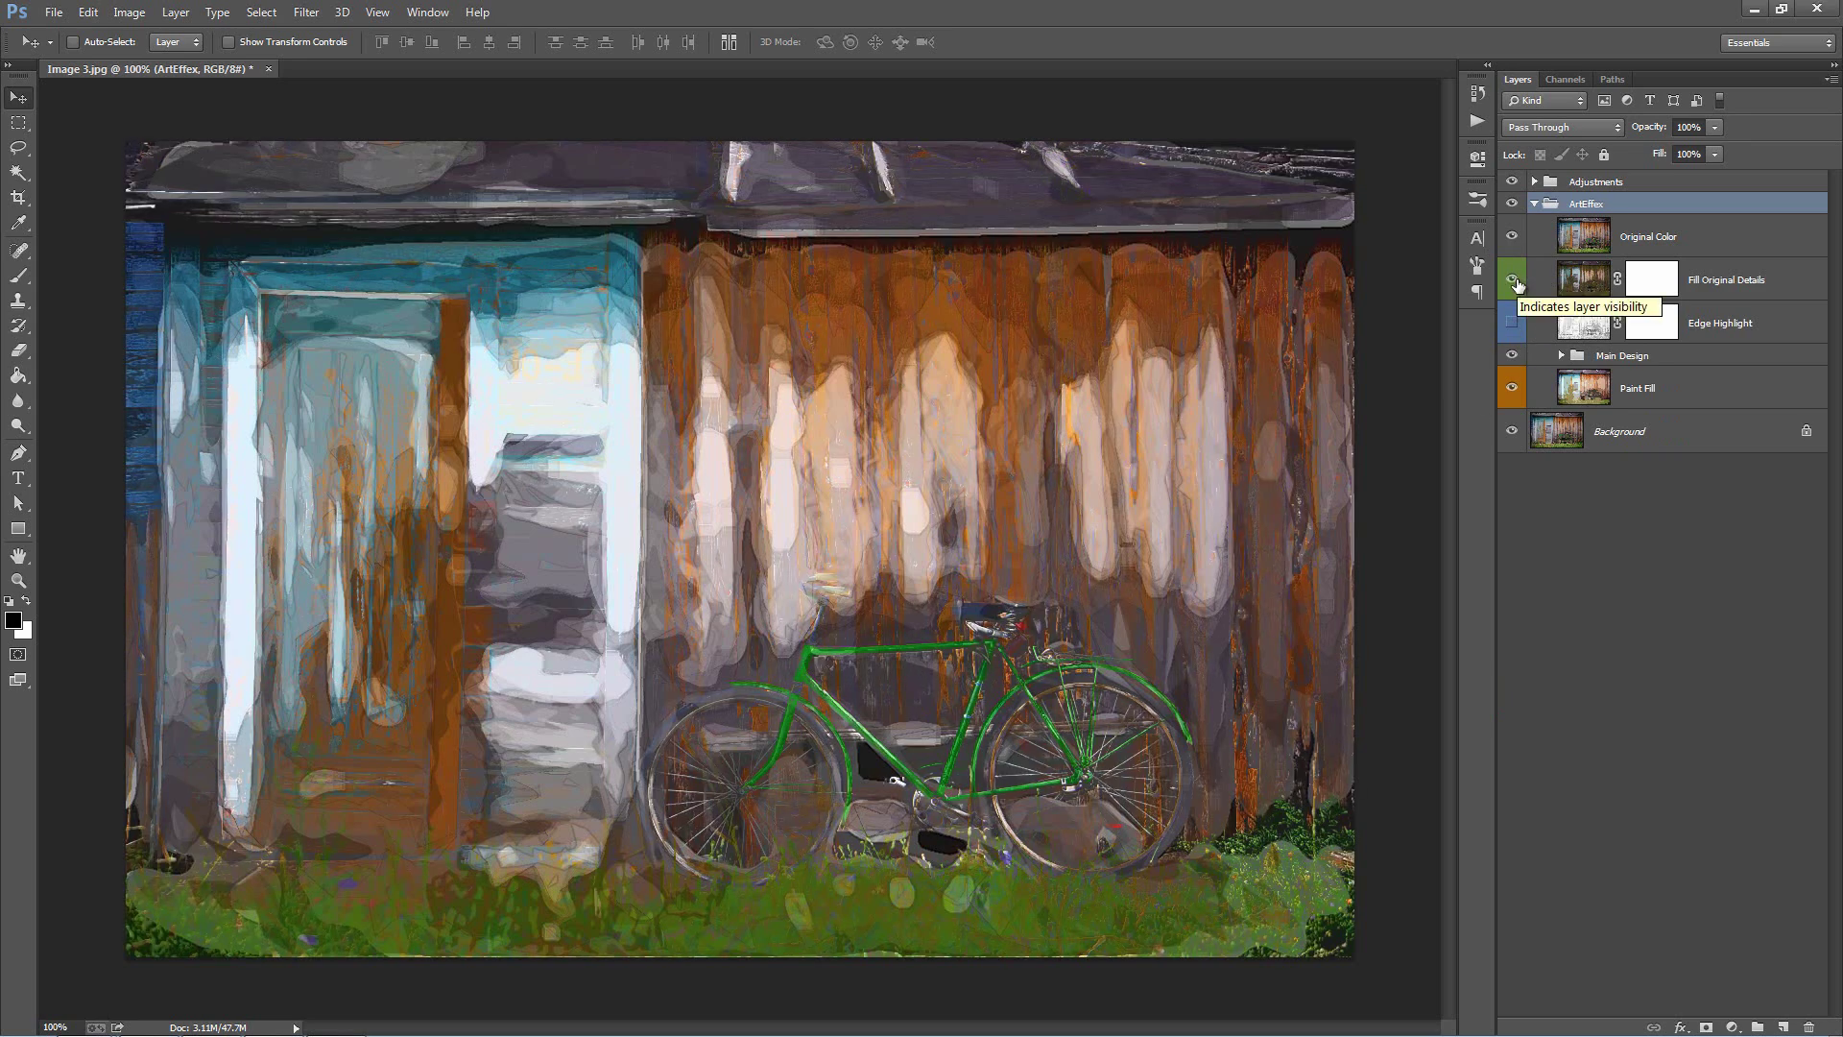
{"action": "left_click", "coordinate": [1739, 290]}
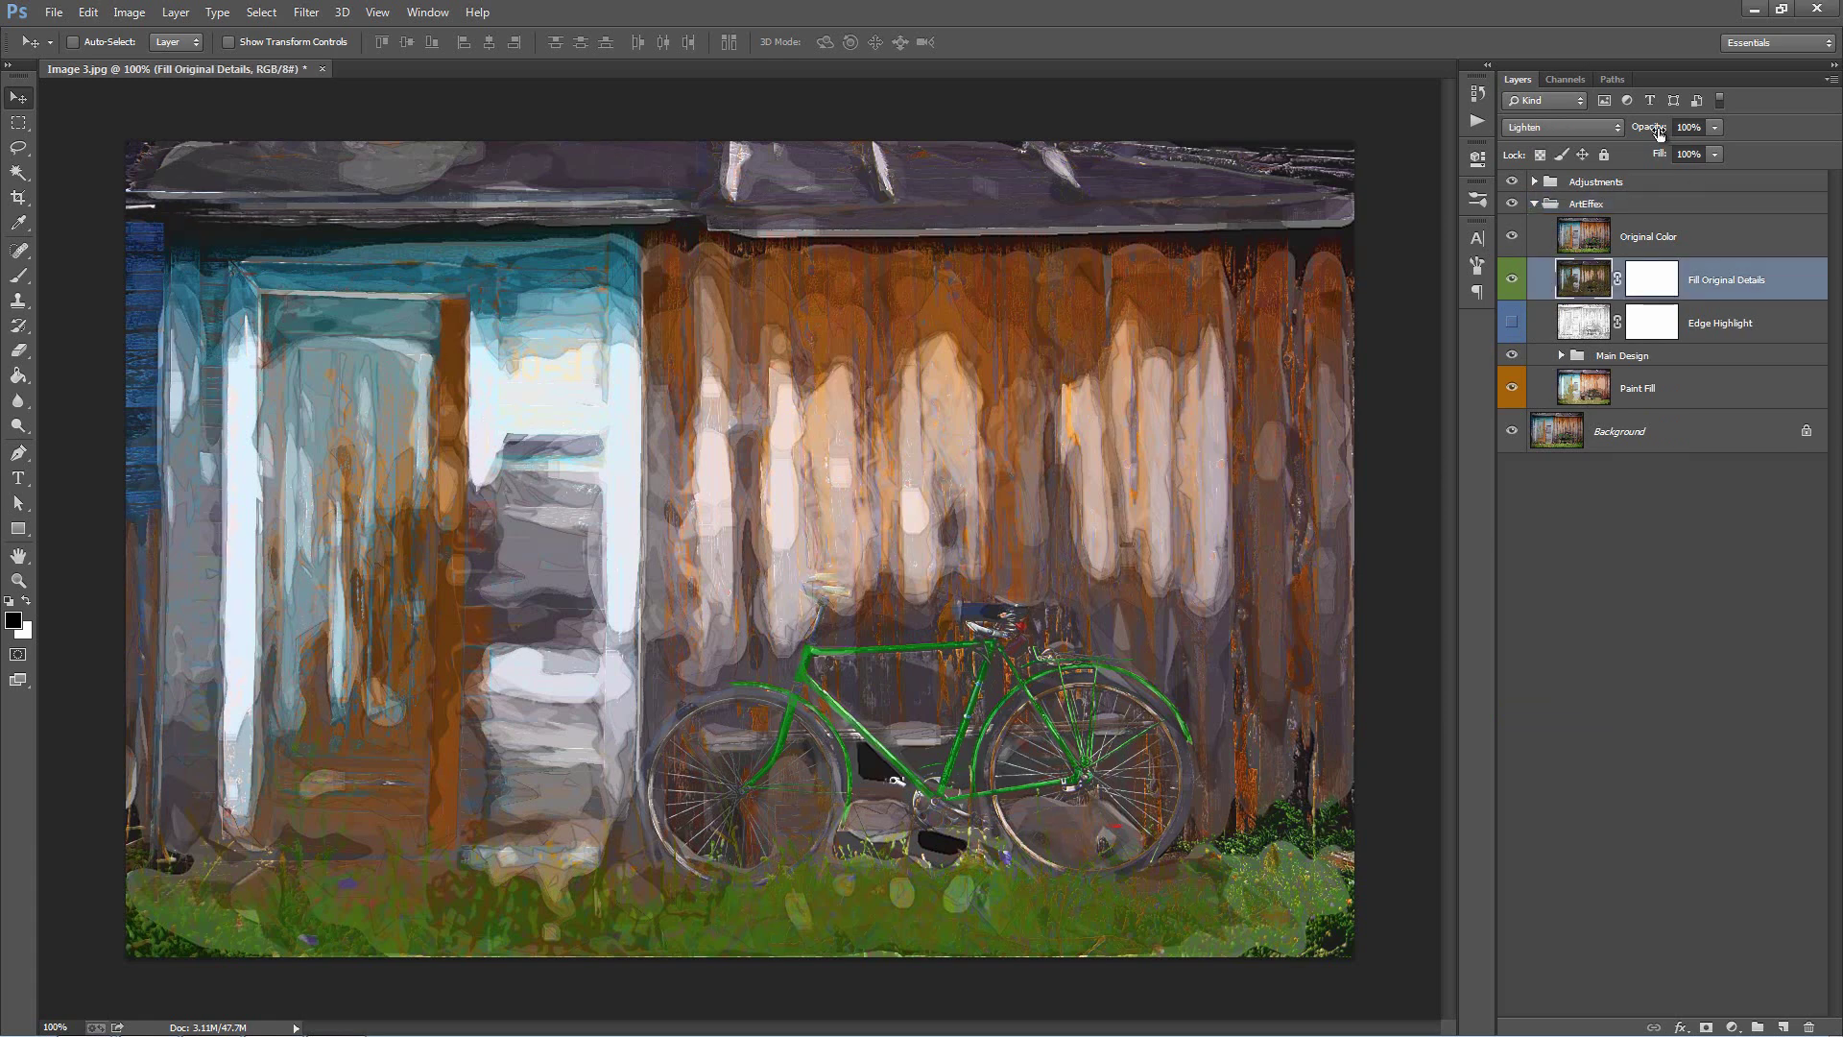
{"action": "left_click_drag", "start_coordinate": [1658, 133], "coordinate": [818, 208]}
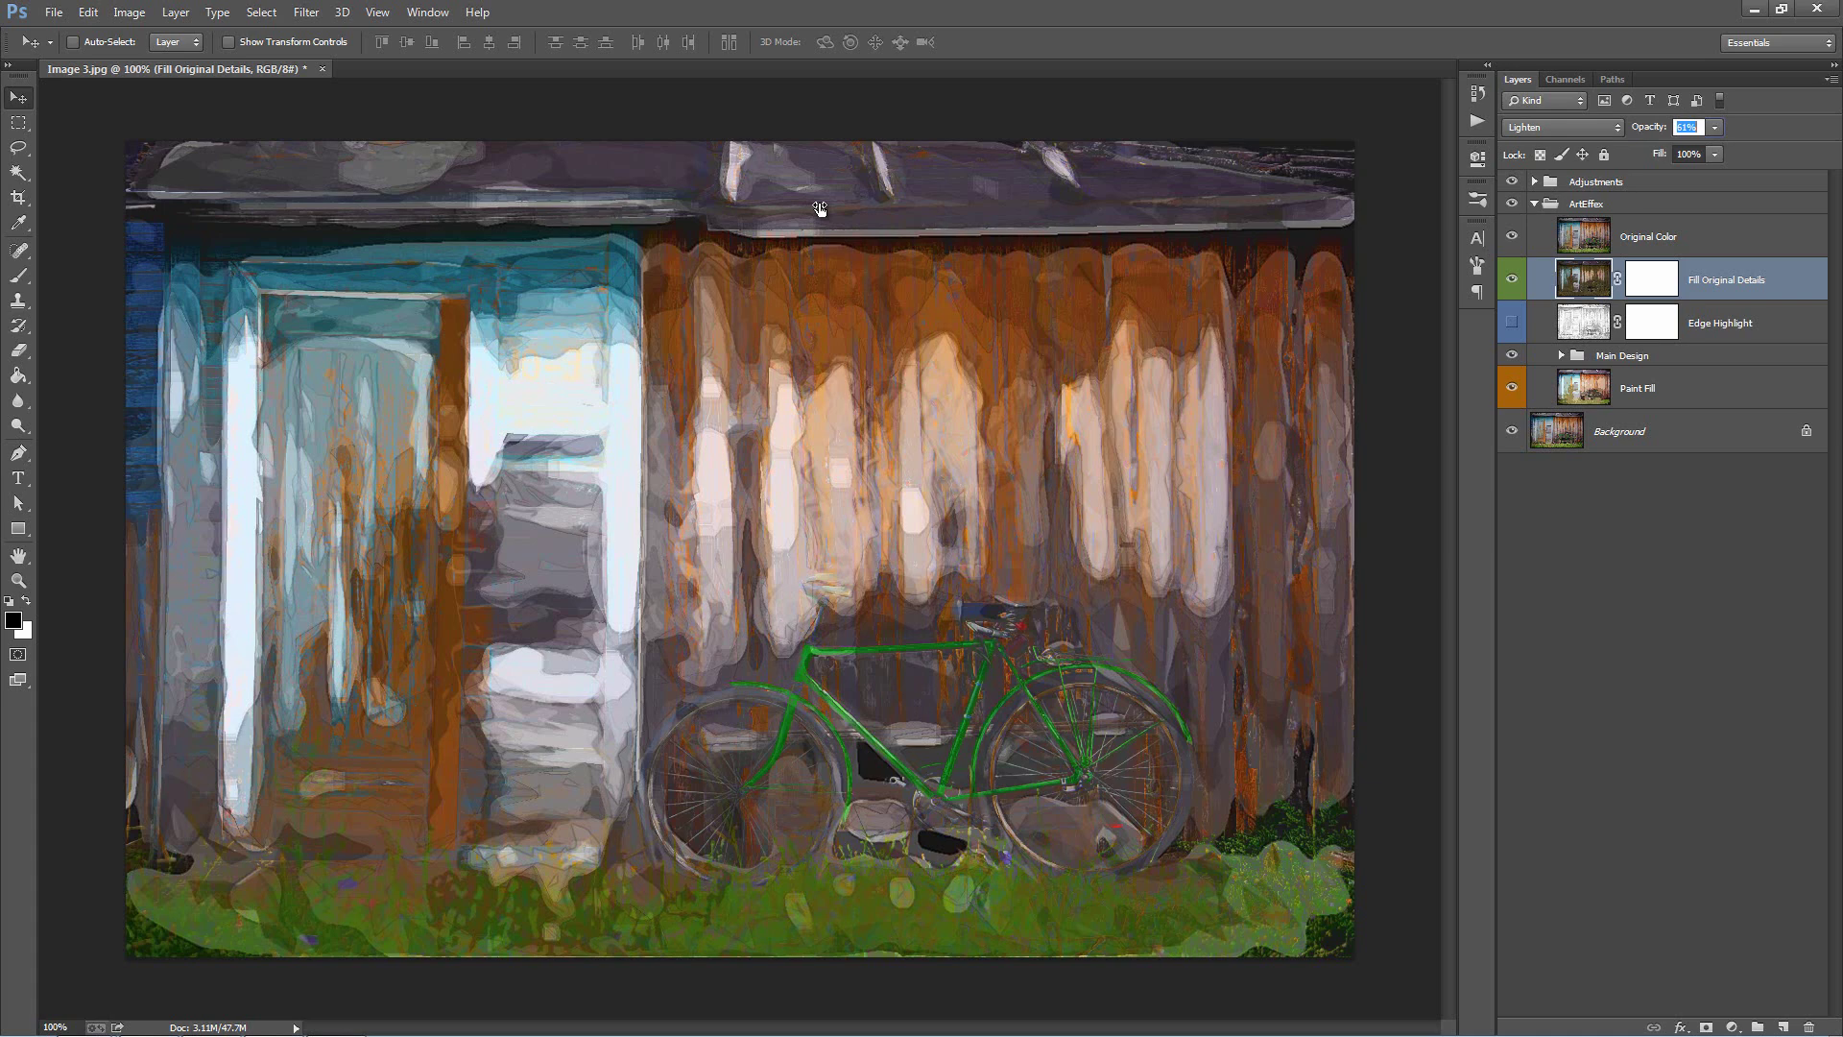
{"action": "left_click_drag", "start_coordinate": [824, 208], "coordinate": [824, 204]}
Step: Turn the Edge Highlight layer back on at 36% opacity
{"action": "left_click", "coordinate": [1514, 327]}
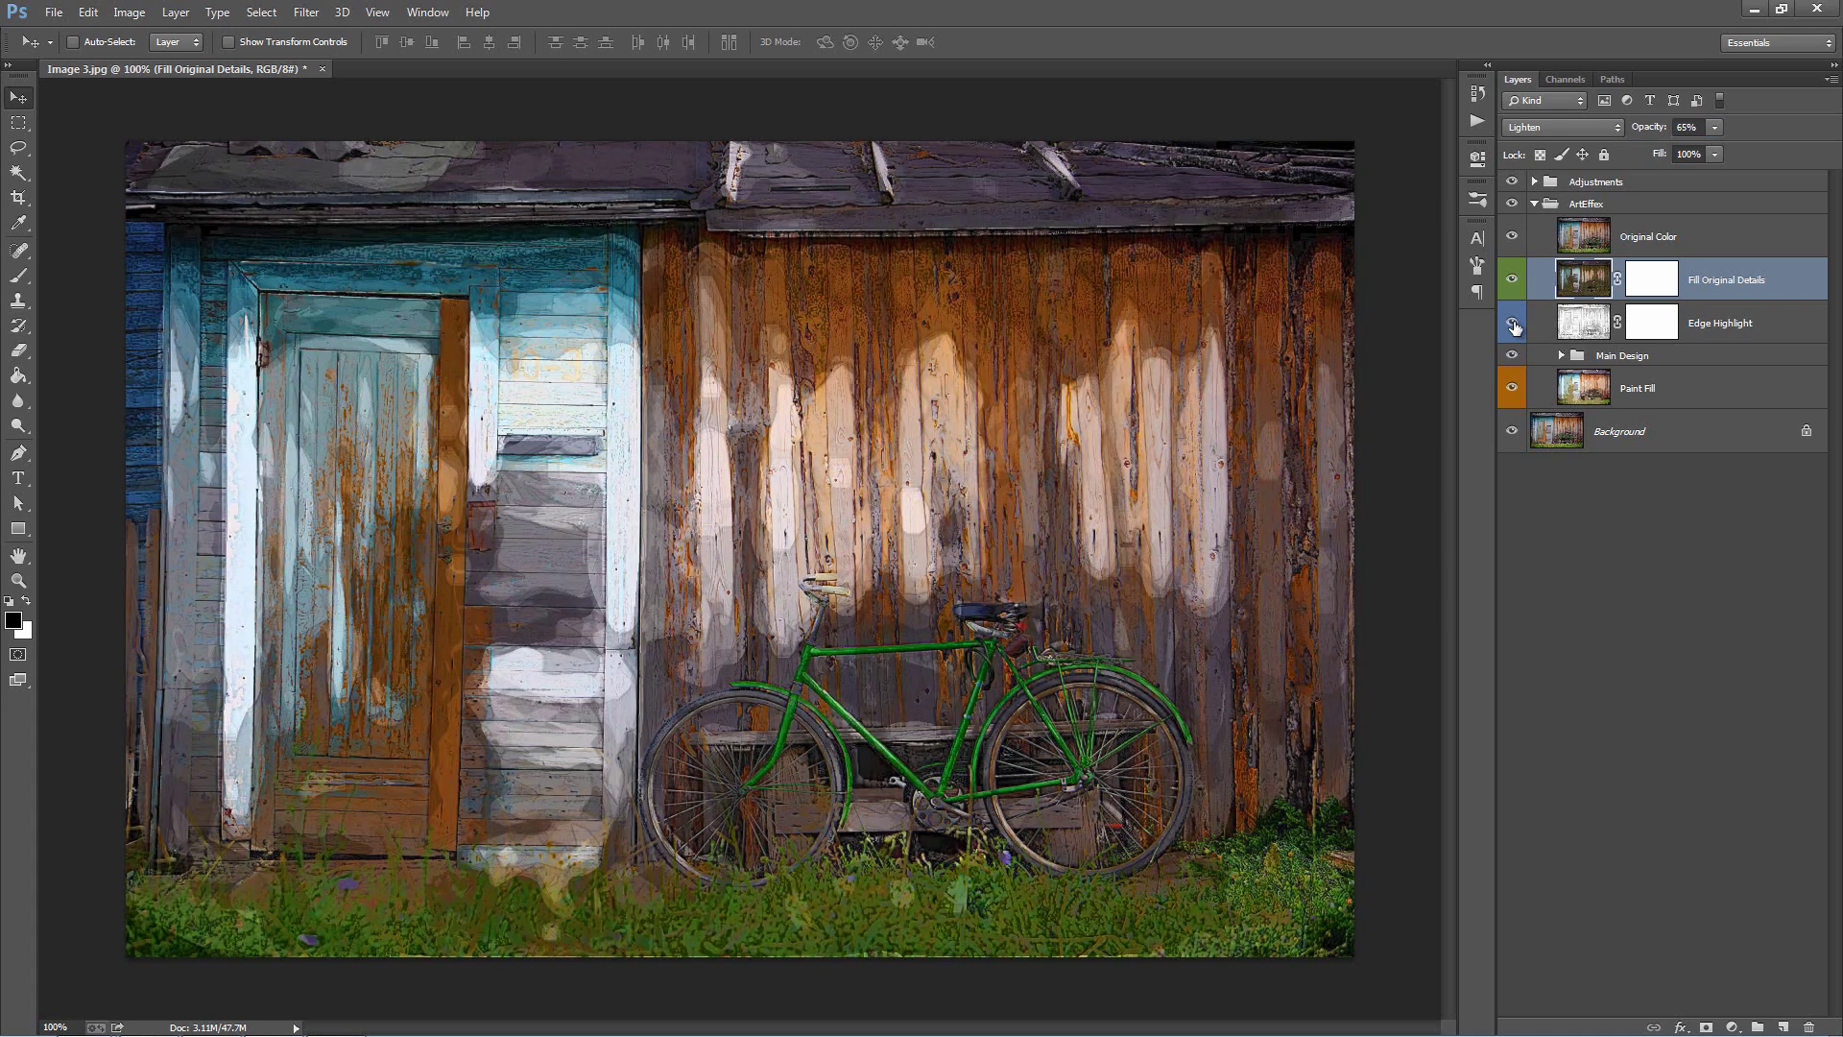
{"action": "left_click", "coordinate": [1727, 331]}
{"action": "left_click_drag", "start_coordinate": [1656, 134], "coordinate": [963, 173]}
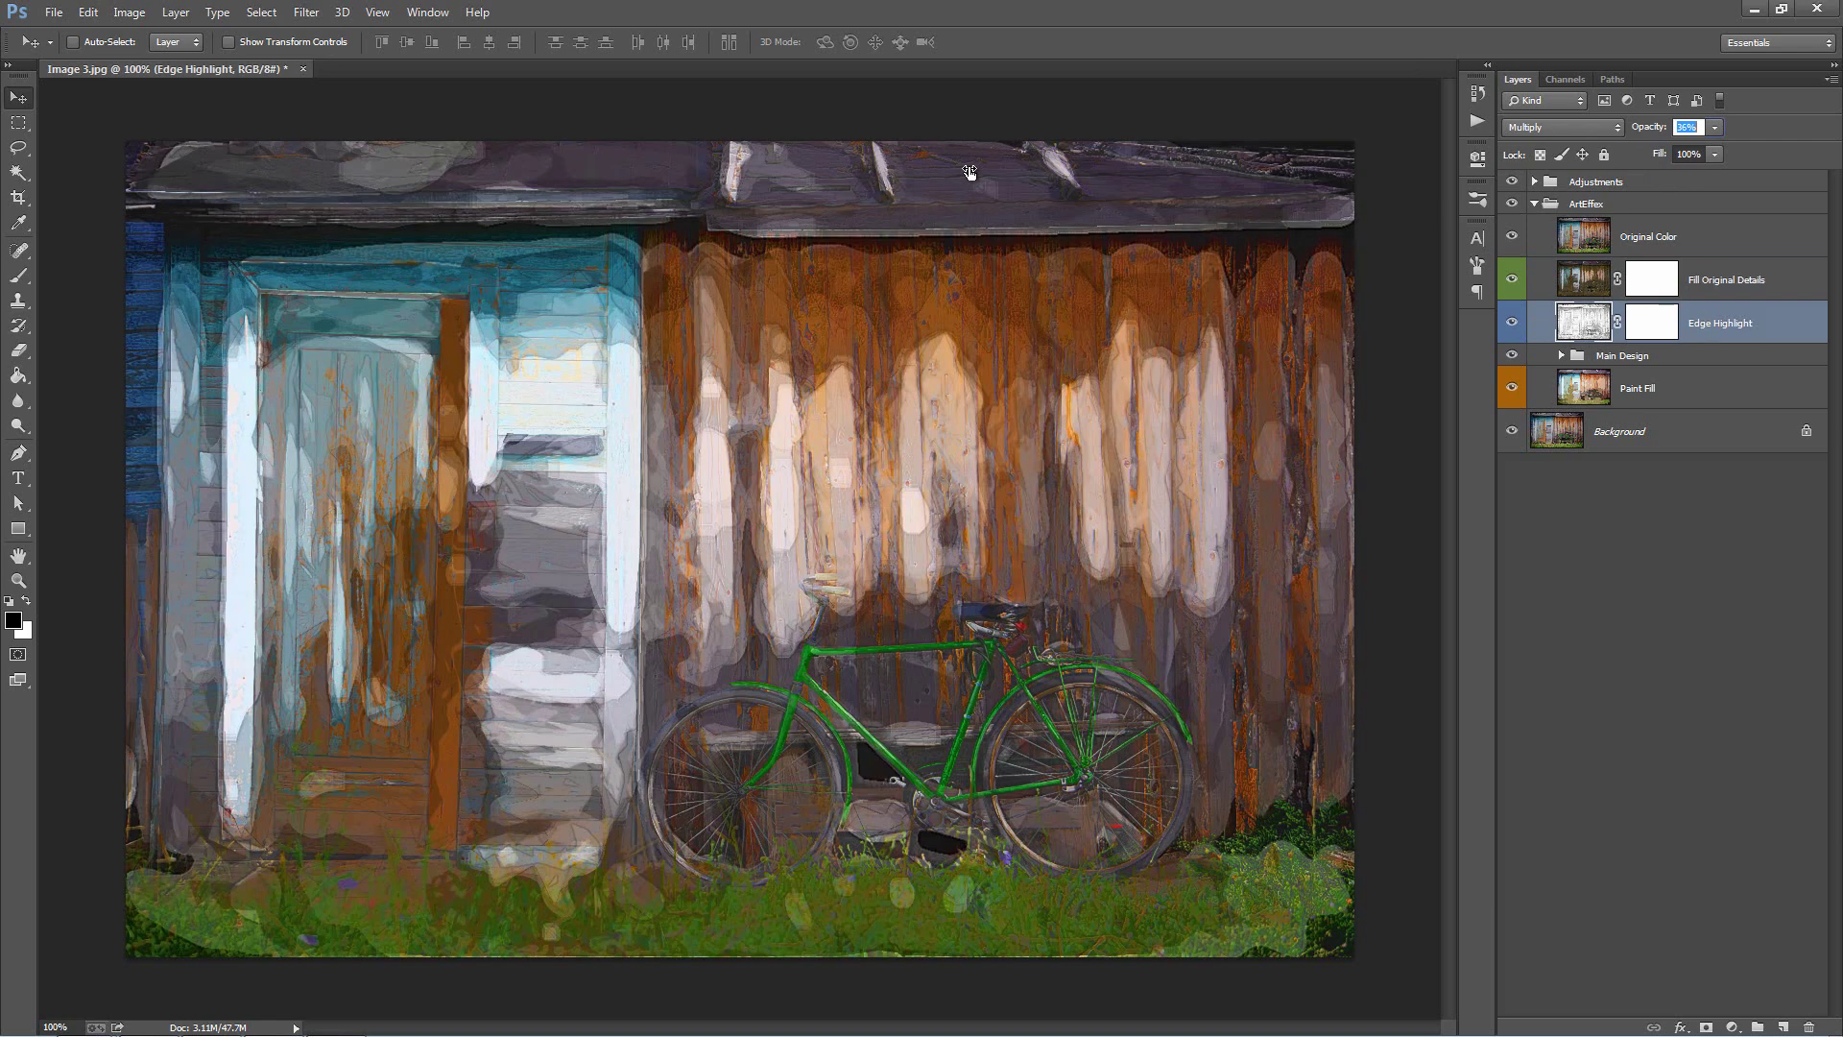
{"action": "left_click_drag", "start_coordinate": [969, 171], "coordinate": [981, 172]}
Step: Paint black into Edge Highlight's mask along the door frame top, left wall edge and wall top
{"action": "left_click", "coordinate": [1666, 325]}
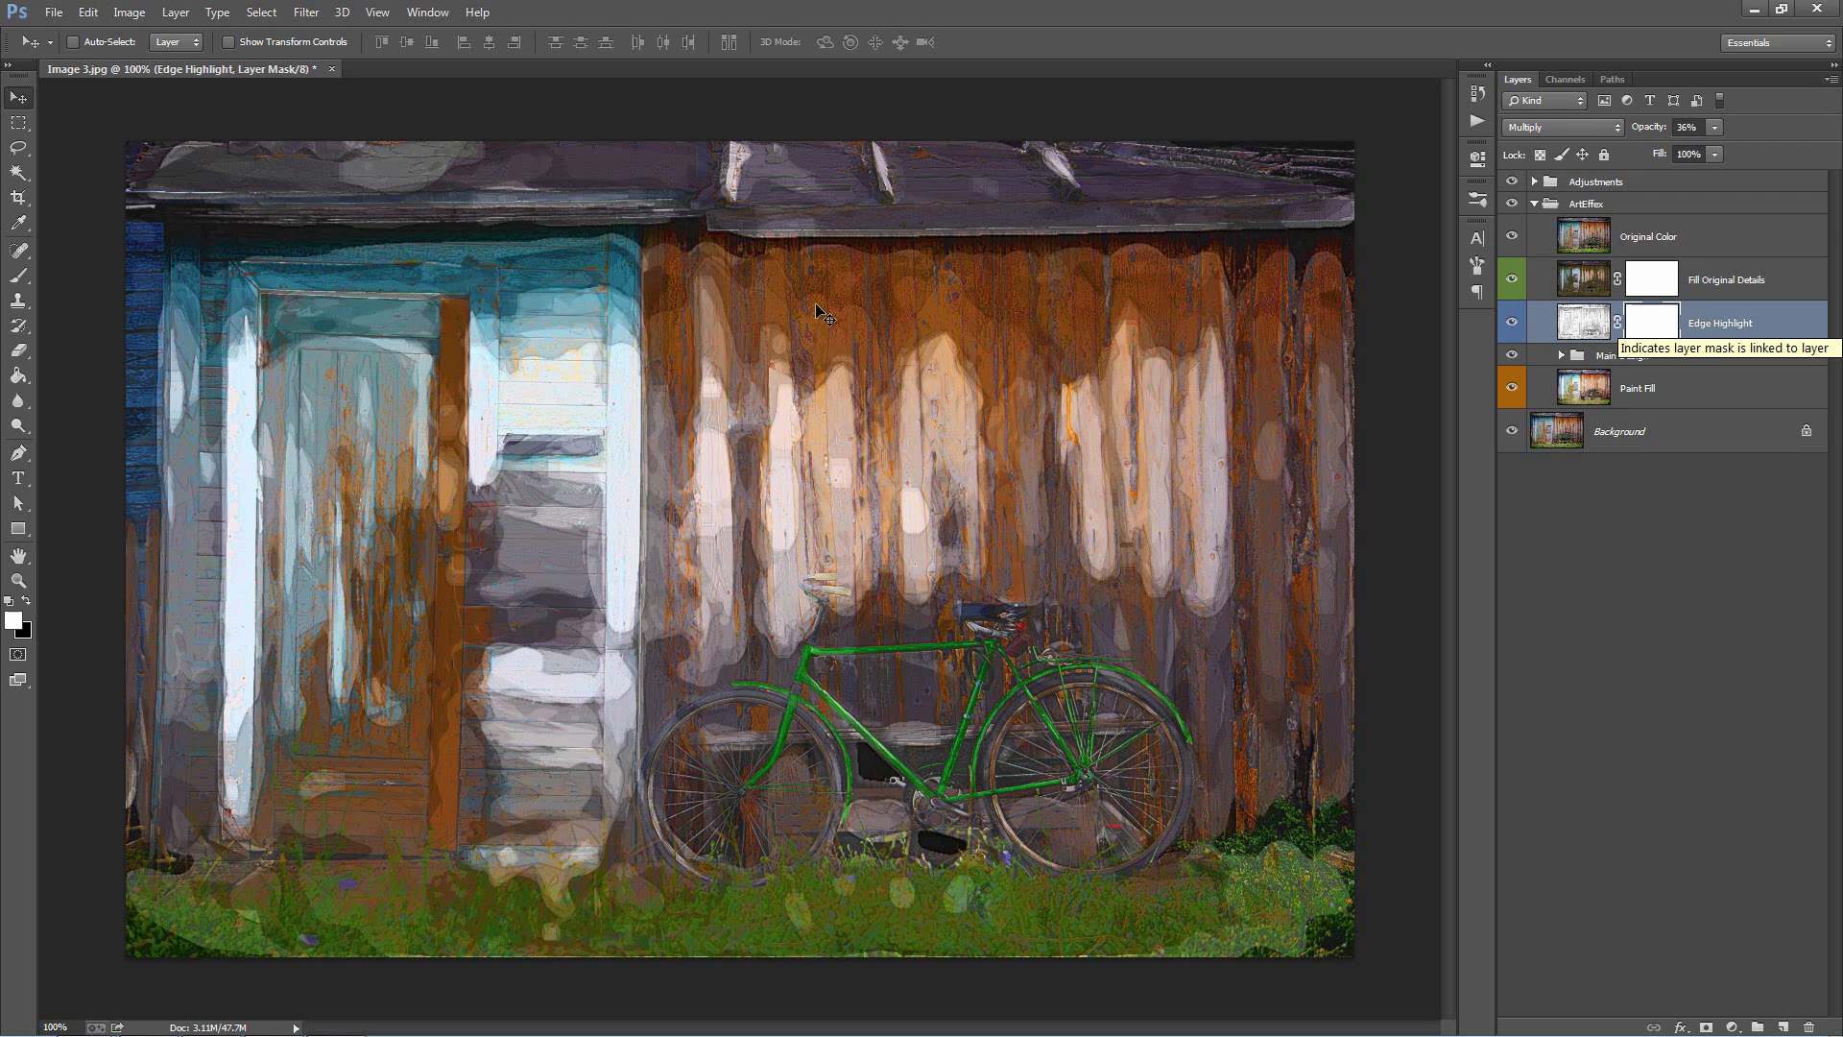
{"action": "key", "text": "b"}
{"action": "key", "text": "x"}
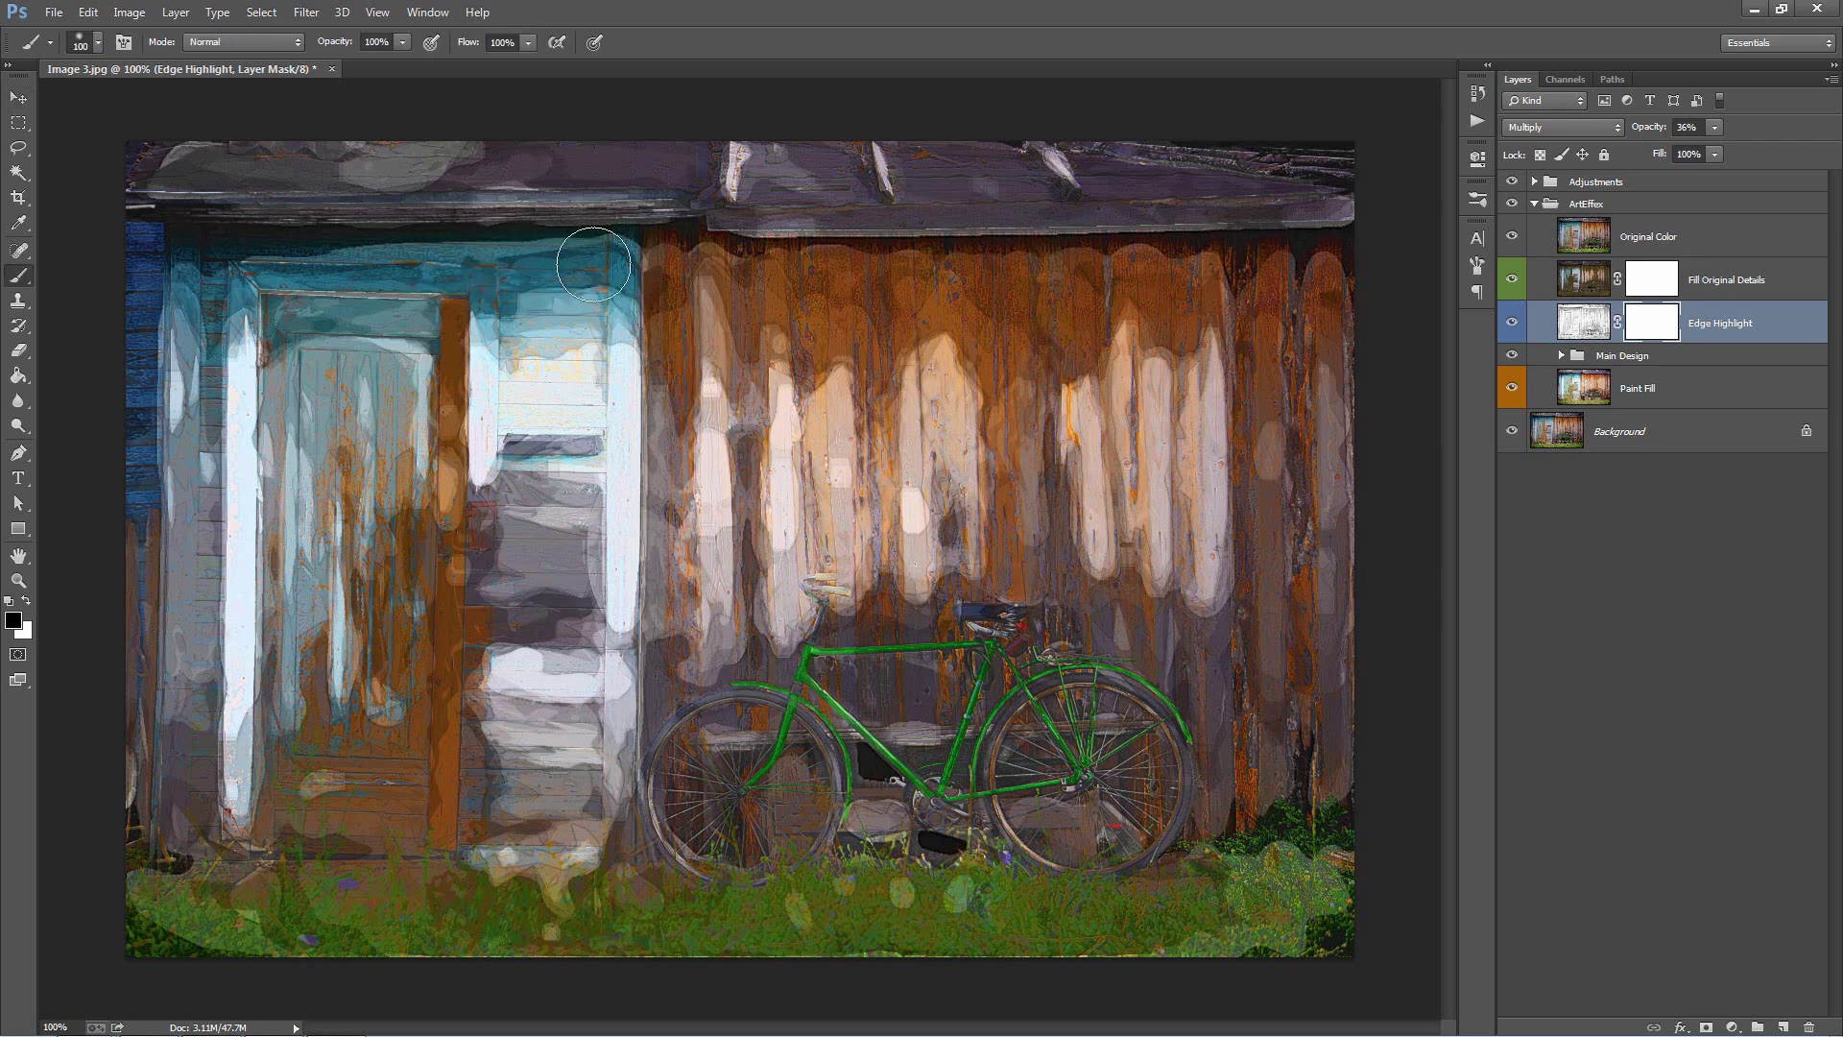
{"action": "left_click_drag", "start_coordinate": [535, 266], "coordinate": [350, 255]}
{"action": "mouse_move", "coordinate": [149, 330]}
{"action": "left_mouse_down"}
{"action": "mouse_move", "coordinate": [141, 535]}
{"action": "mouse_move", "coordinate": [166, 305]}
{"action": "mouse_move", "coordinate": [221, 464]}
{"action": "mouse_move", "coordinate": [214, 392]}
{"action": "mouse_move", "coordinate": [266, 367]}
{"action": "left_mouse_up"}
{"action": "mouse_move", "coordinate": [638, 275]}
{"action": "left_mouse_down"}
{"action": "mouse_move", "coordinate": [813, 324]}
{"action": "mouse_move", "coordinate": [814, 349]}
{"action": "mouse_move", "coordinate": [883, 309]}
{"action": "mouse_move", "coordinate": [824, 272]}
{"action": "mouse_move", "coordinate": [1227, 300]}
{"action": "mouse_move", "coordinate": [1267, 277]}
{"action": "mouse_move", "coordinate": [1232, 278]}
{"action": "mouse_move", "coordinate": [1252, 578]}
{"action": "mouse_move", "coordinate": [1170, 592]}
{"action": "mouse_move", "coordinate": [1002, 397]}
{"action": "mouse_move", "coordinate": [799, 338]}
{"action": "left_mouse_up"}
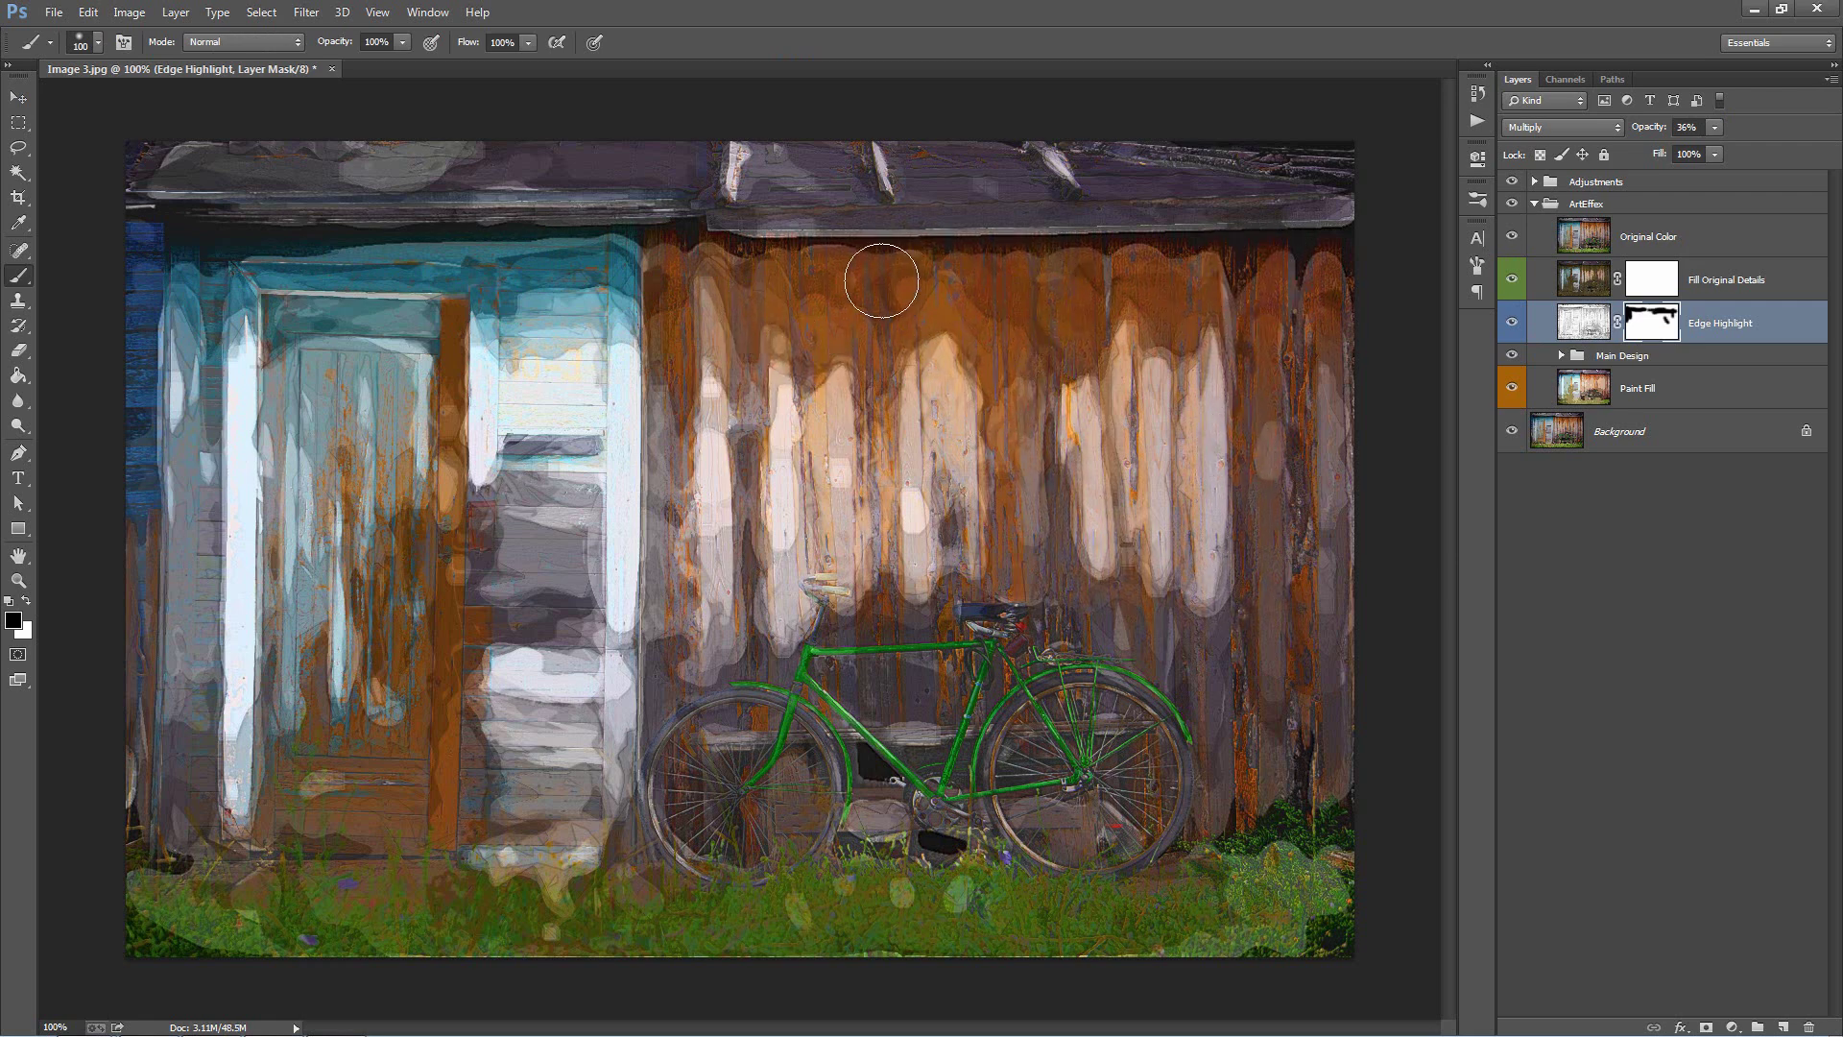
Step: Expand the Adjustments group and turn on Add Contrast and the vignette
{"action": "key", "text": "v"}
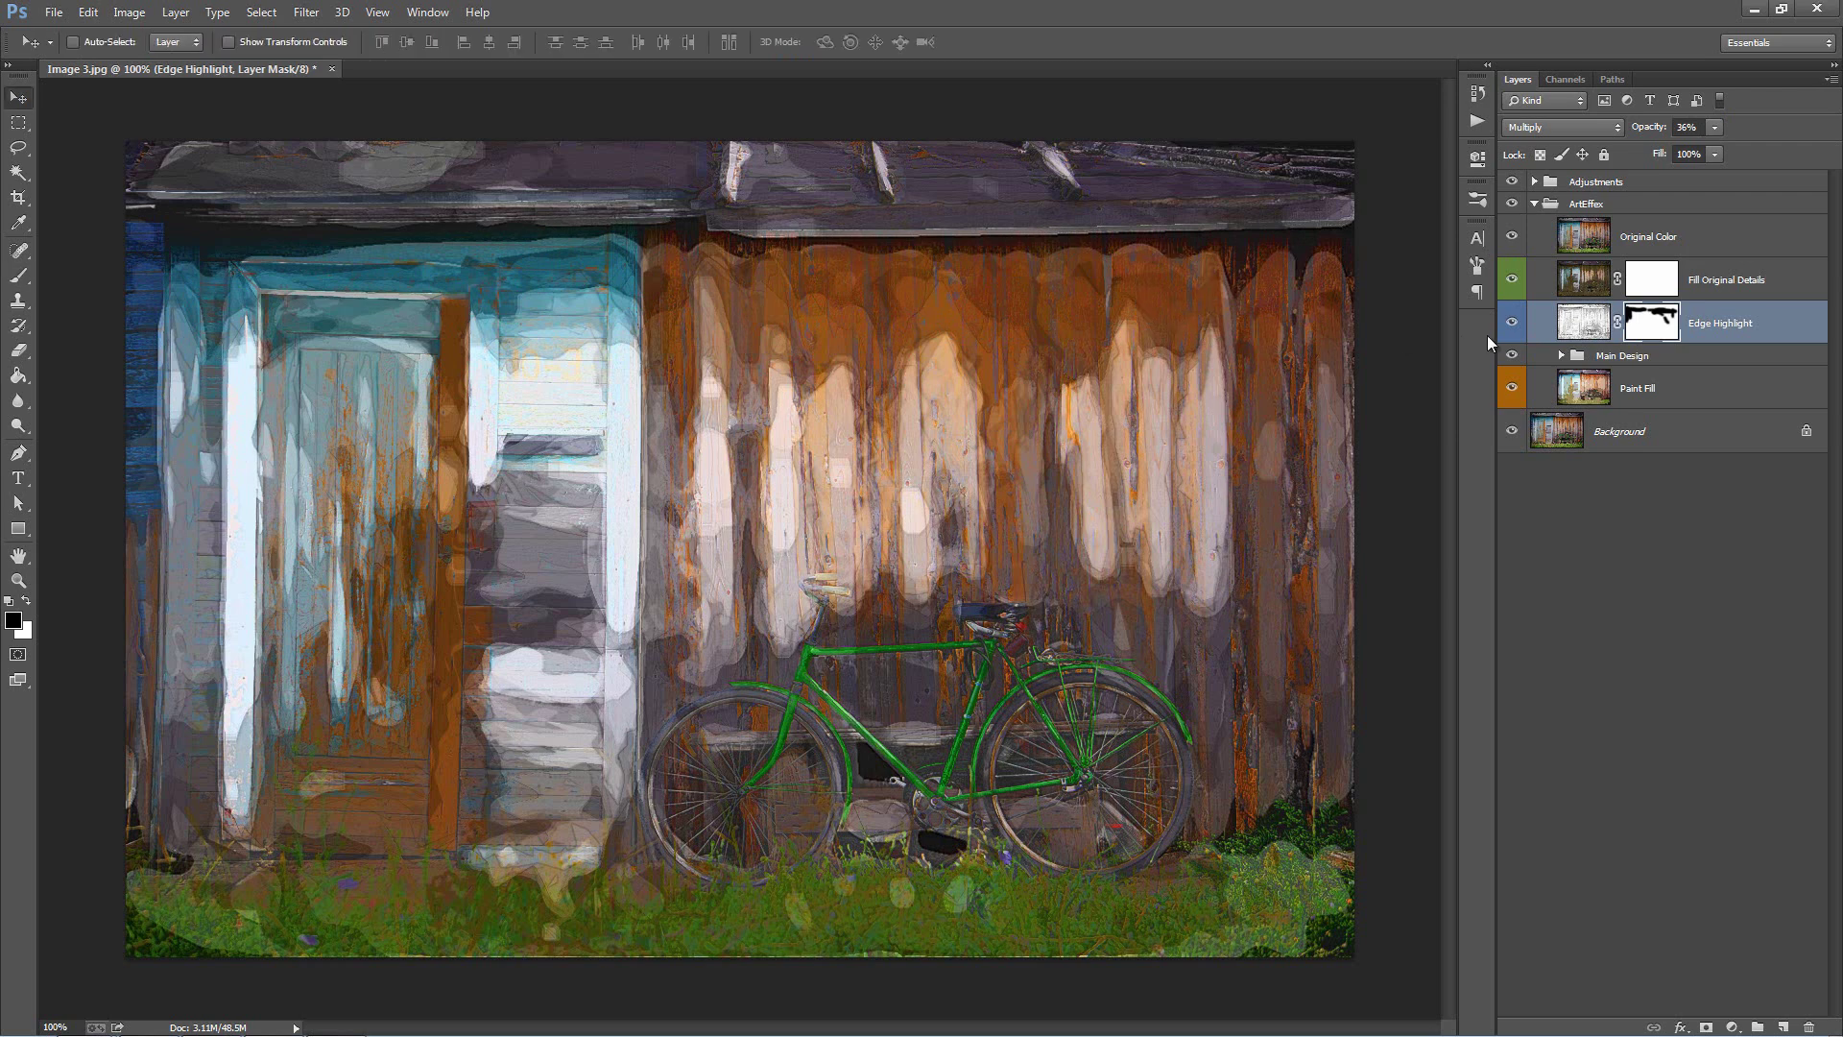
{"action": "left_click", "coordinate": [1533, 204]}
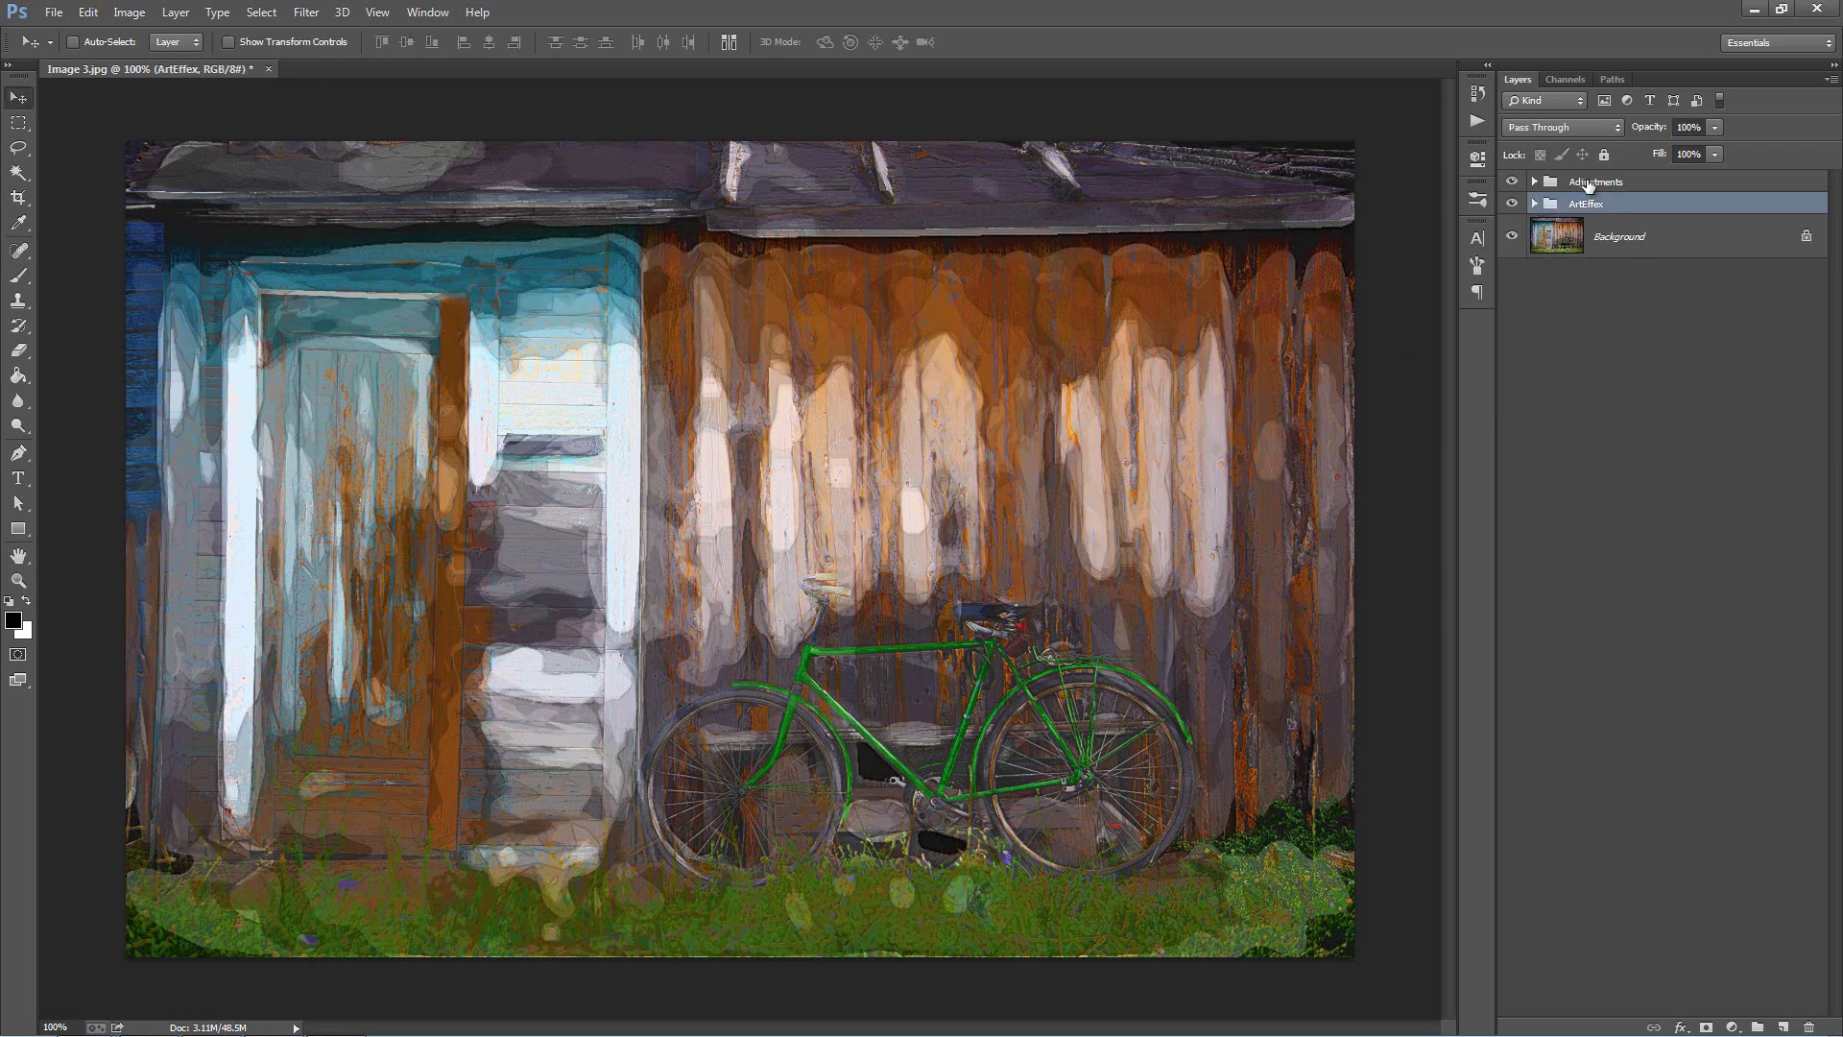
{"action": "left_click", "coordinate": [1547, 183]}
{"action": "left_click", "coordinate": [1534, 182], "text": "alt"}
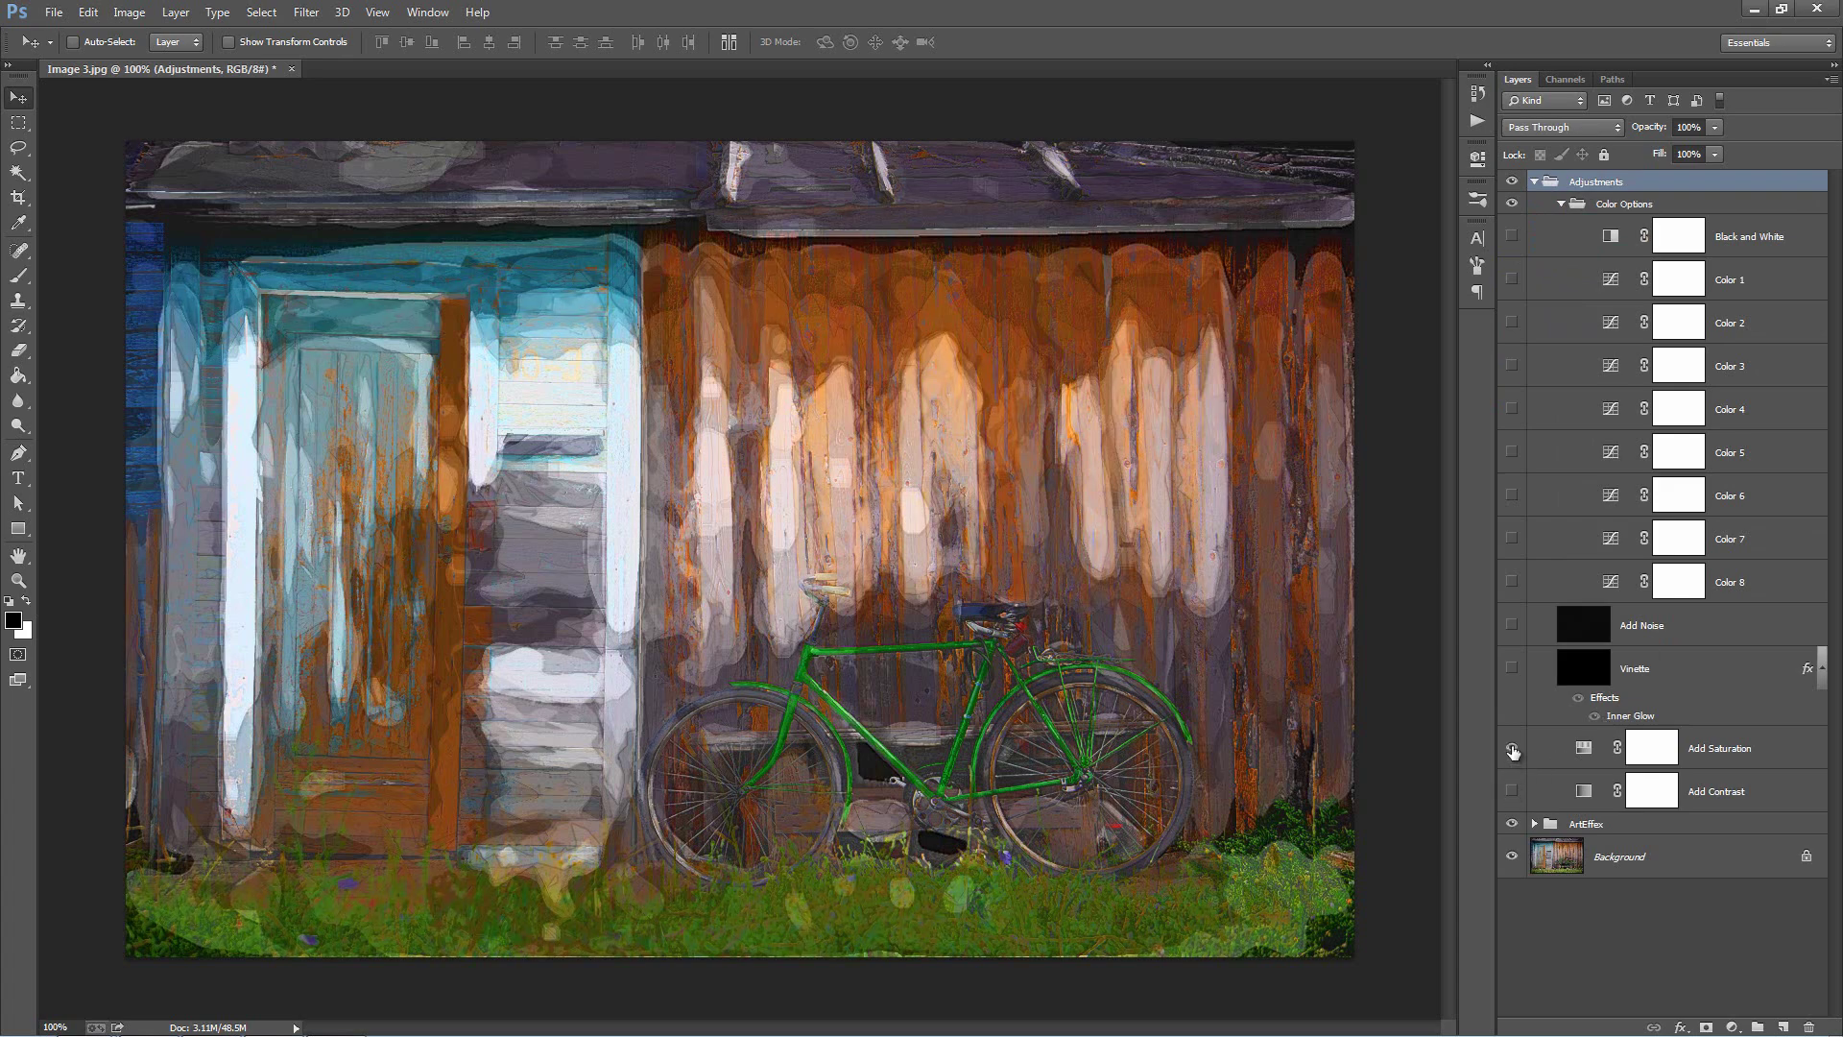
{"action": "left_click", "coordinate": [1512, 791]}
{"action": "left_click", "coordinate": [1513, 668]}
Step: Preview the Color 7 and Color 6 tones, keep Color 8, and collapse Adjustments
{"action": "left_click", "coordinate": [1512, 537]}
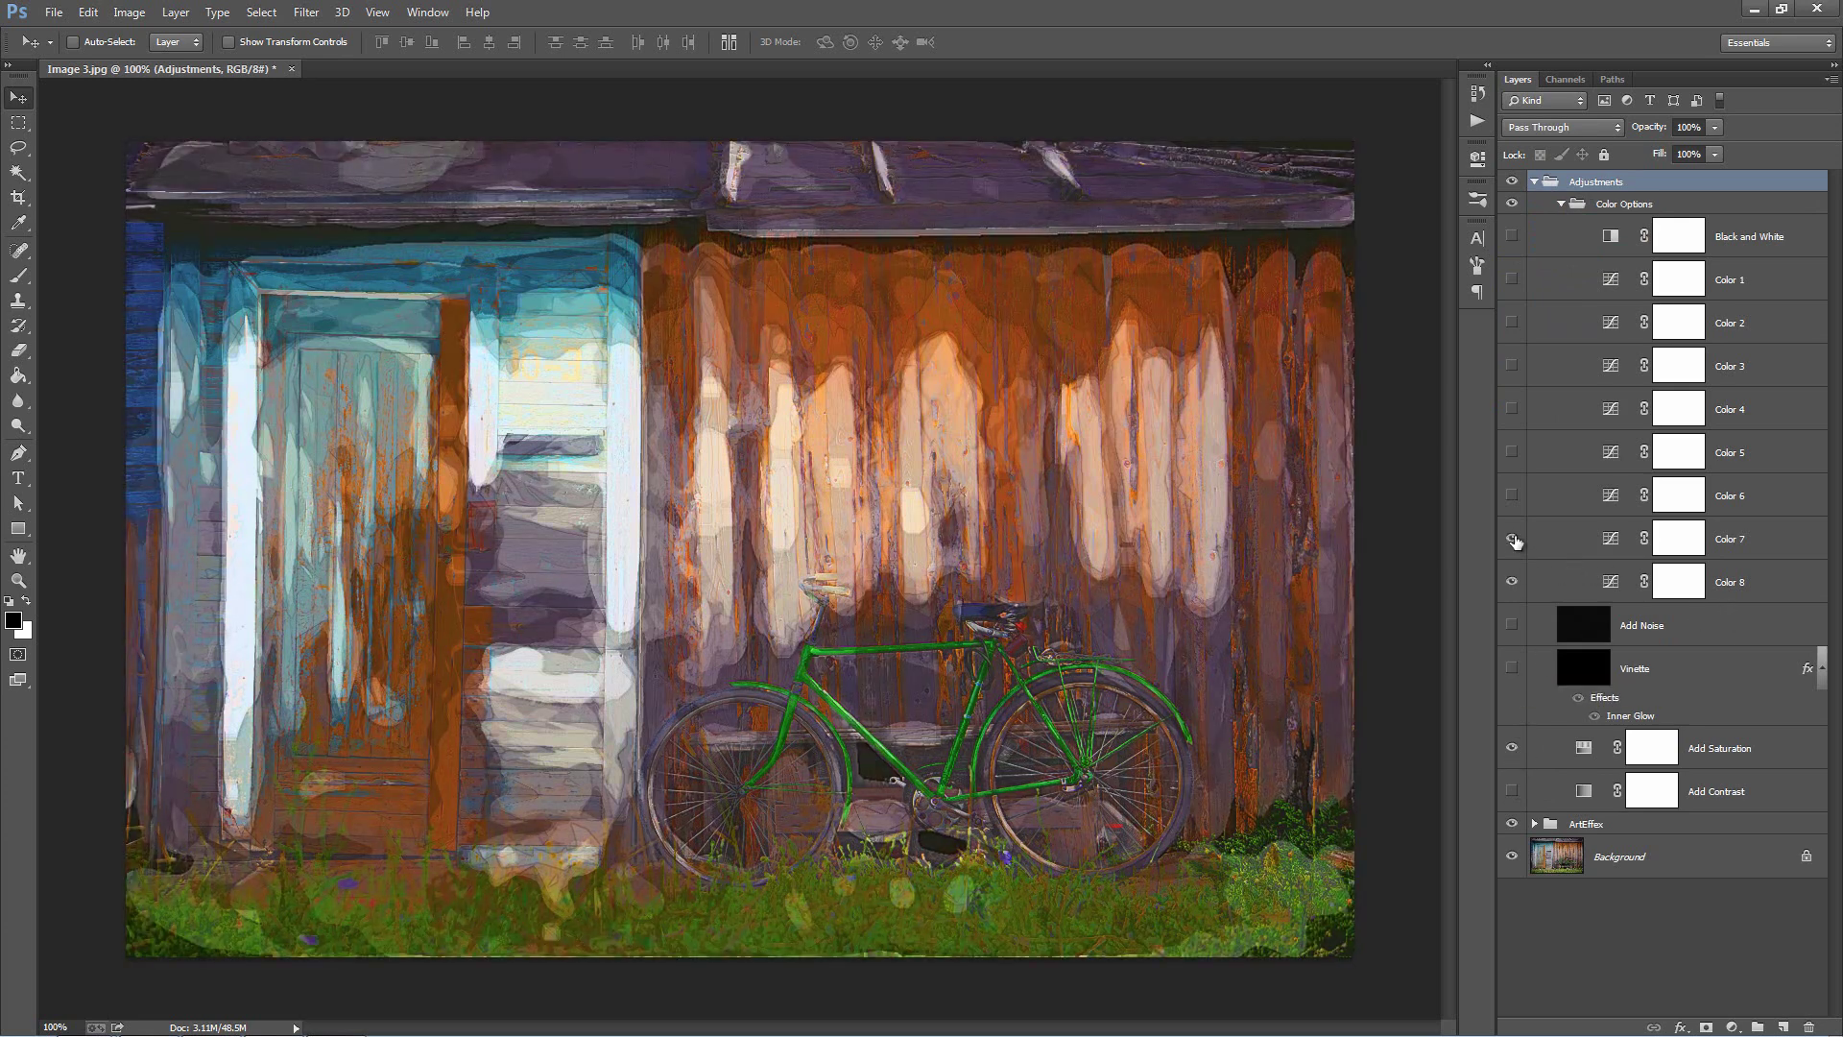
{"action": "left_click", "coordinate": [1512, 537]}
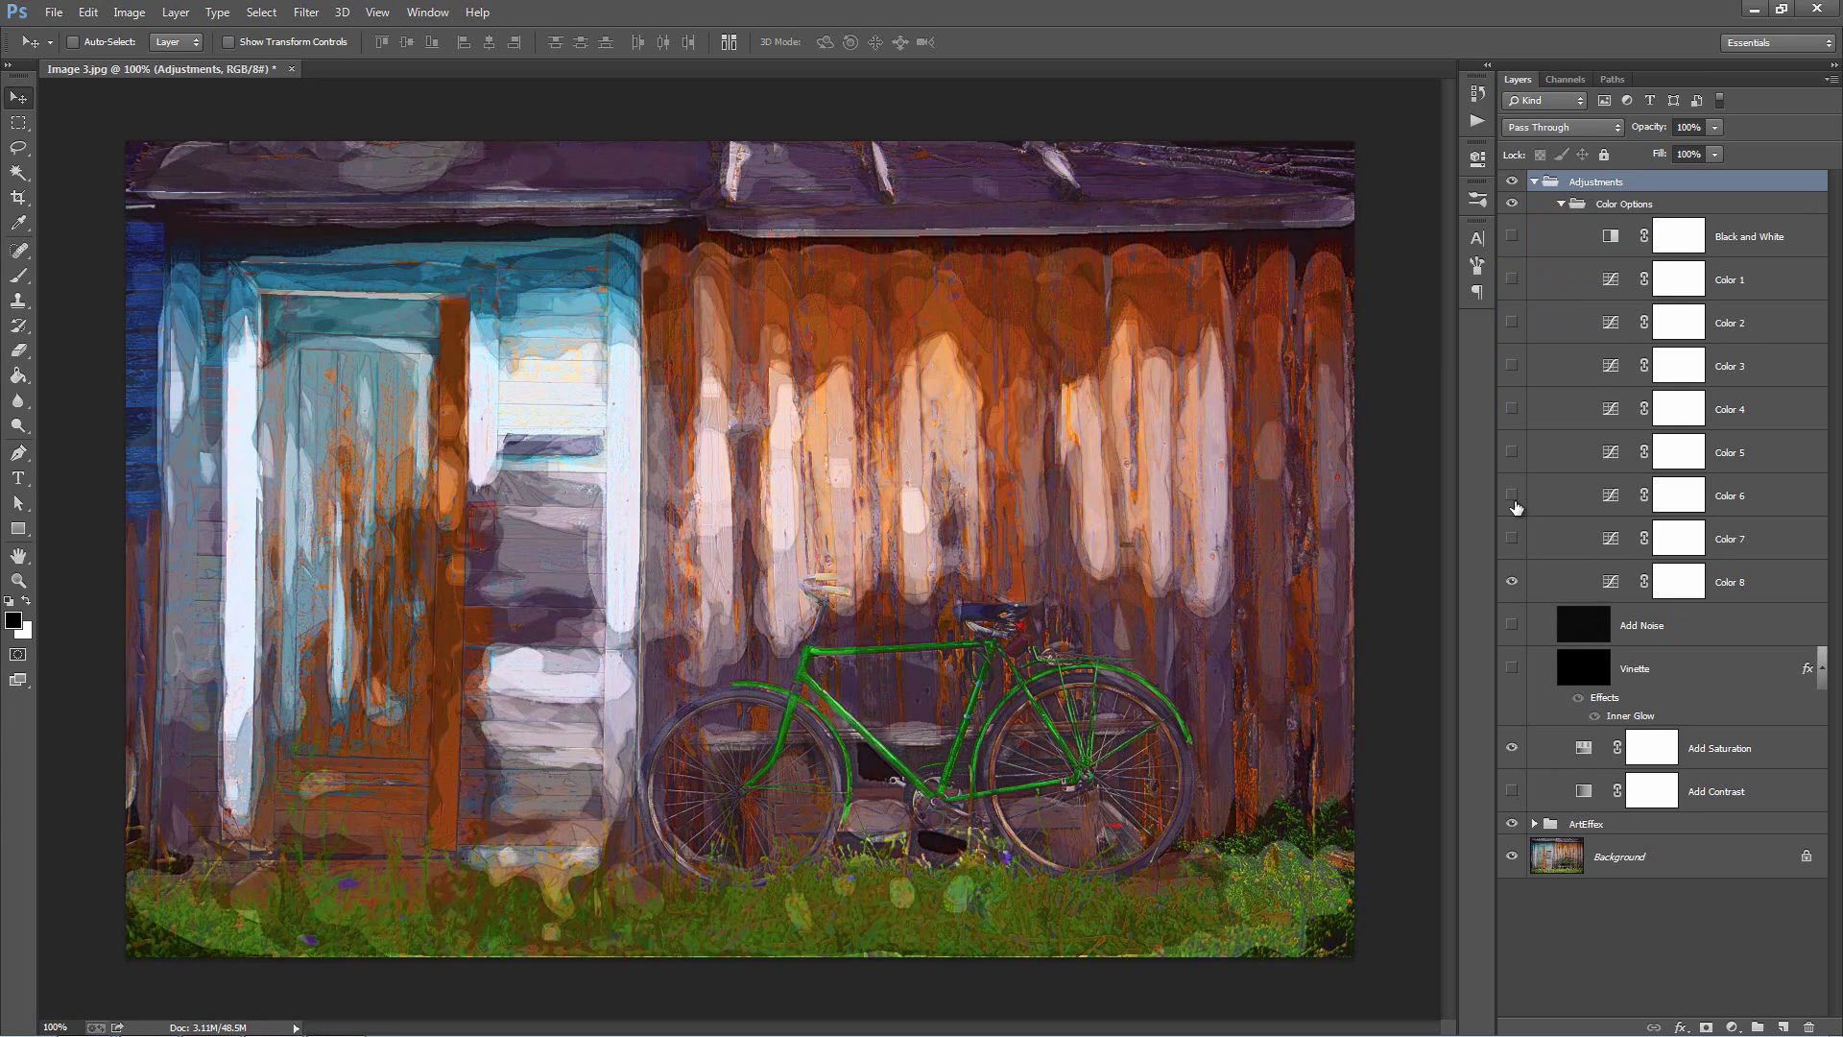
{"action": "left_click", "coordinate": [1513, 494]}
{"action": "left_click", "coordinate": [1513, 495]}
{"action": "left_click", "coordinate": [1749, 591]}
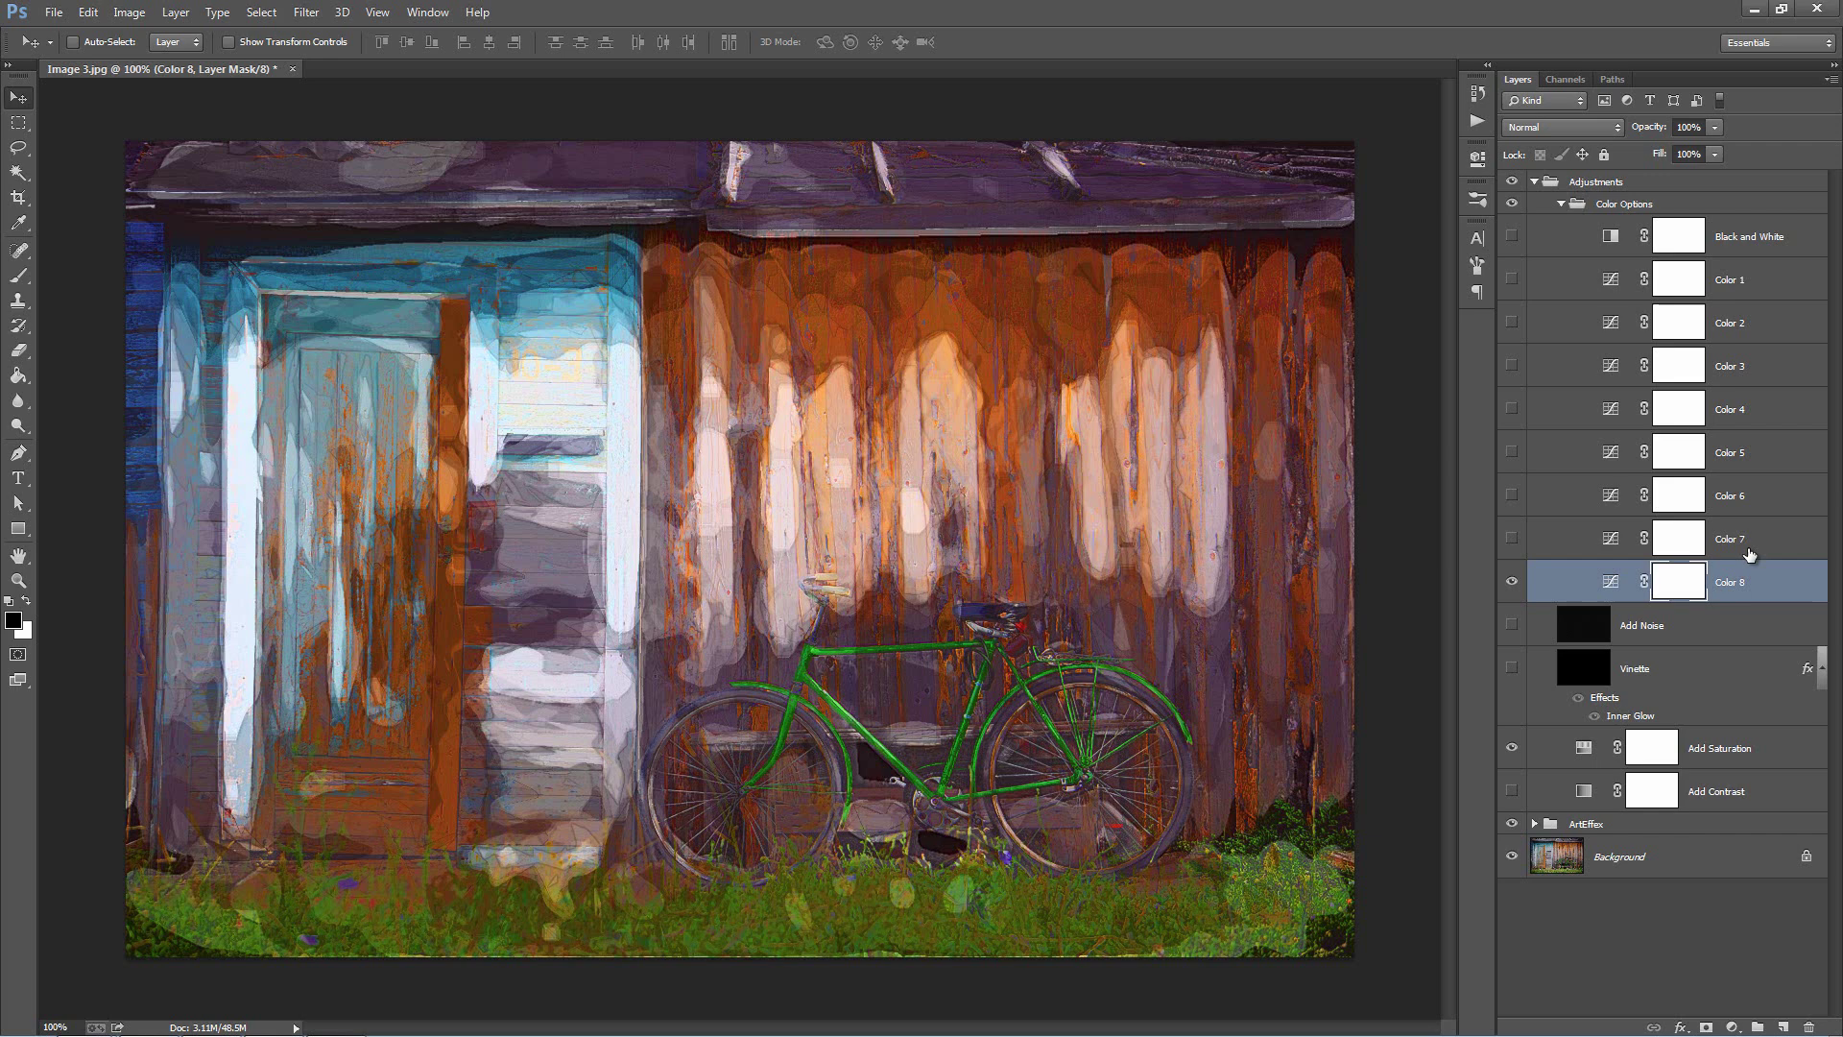
{"action": "left_click", "coordinate": [1534, 181]}
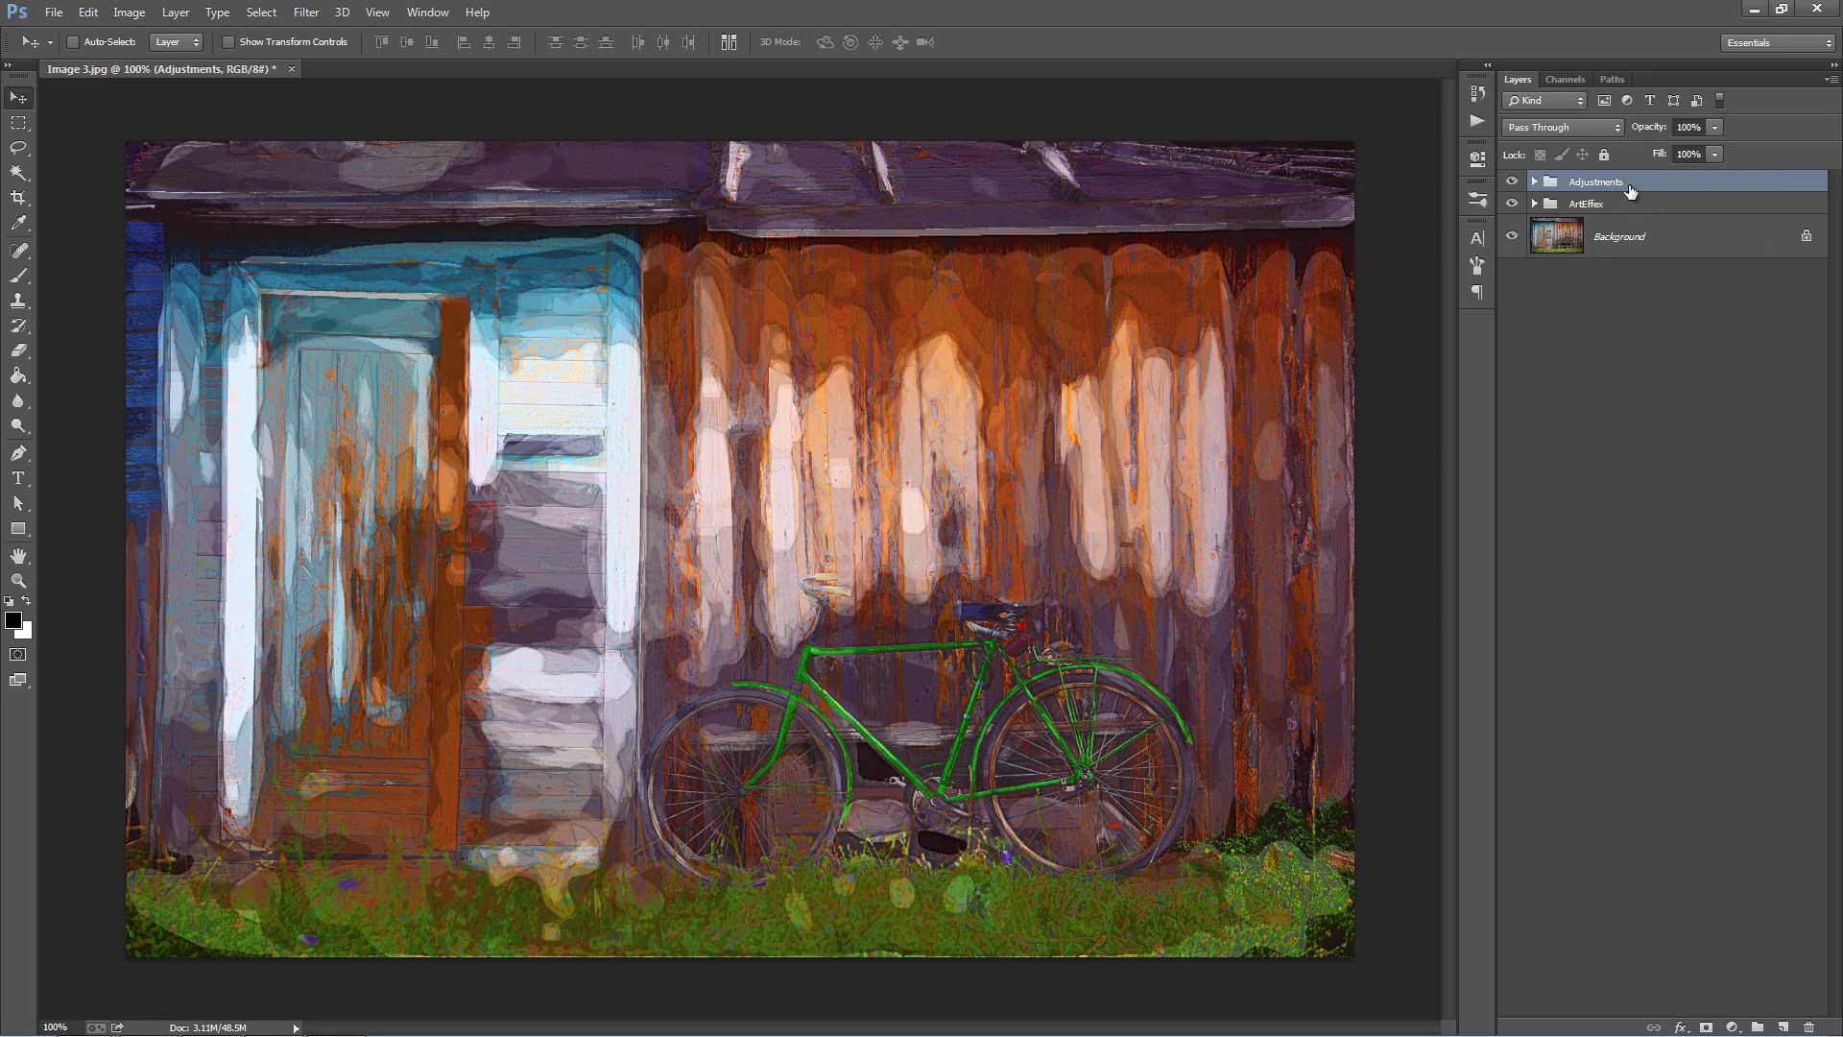
Step: Merge Adjustments and ArtEffex with Ctrl+E, then toggle the merged layer to compare against the original
{"action": "left_click", "coordinate": [1640, 206], "text": "shift"}
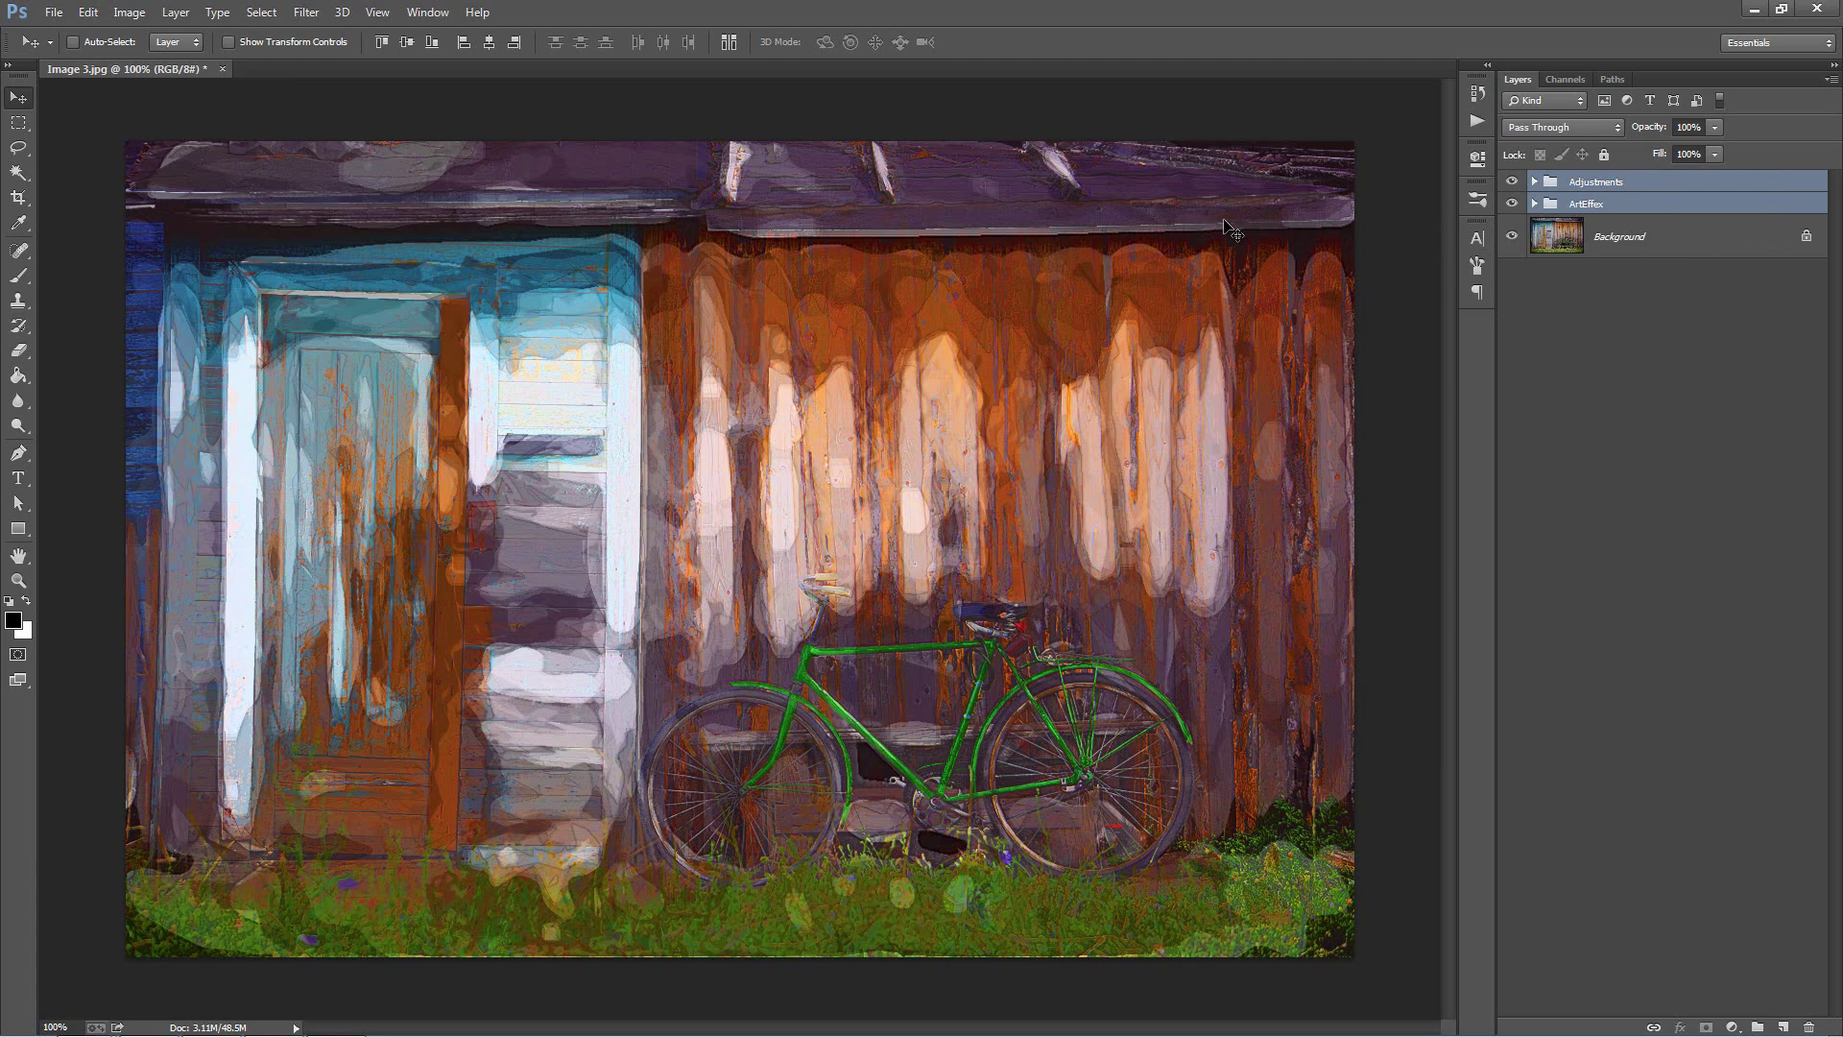
{"action": "key", "text": "ctrl+e"}
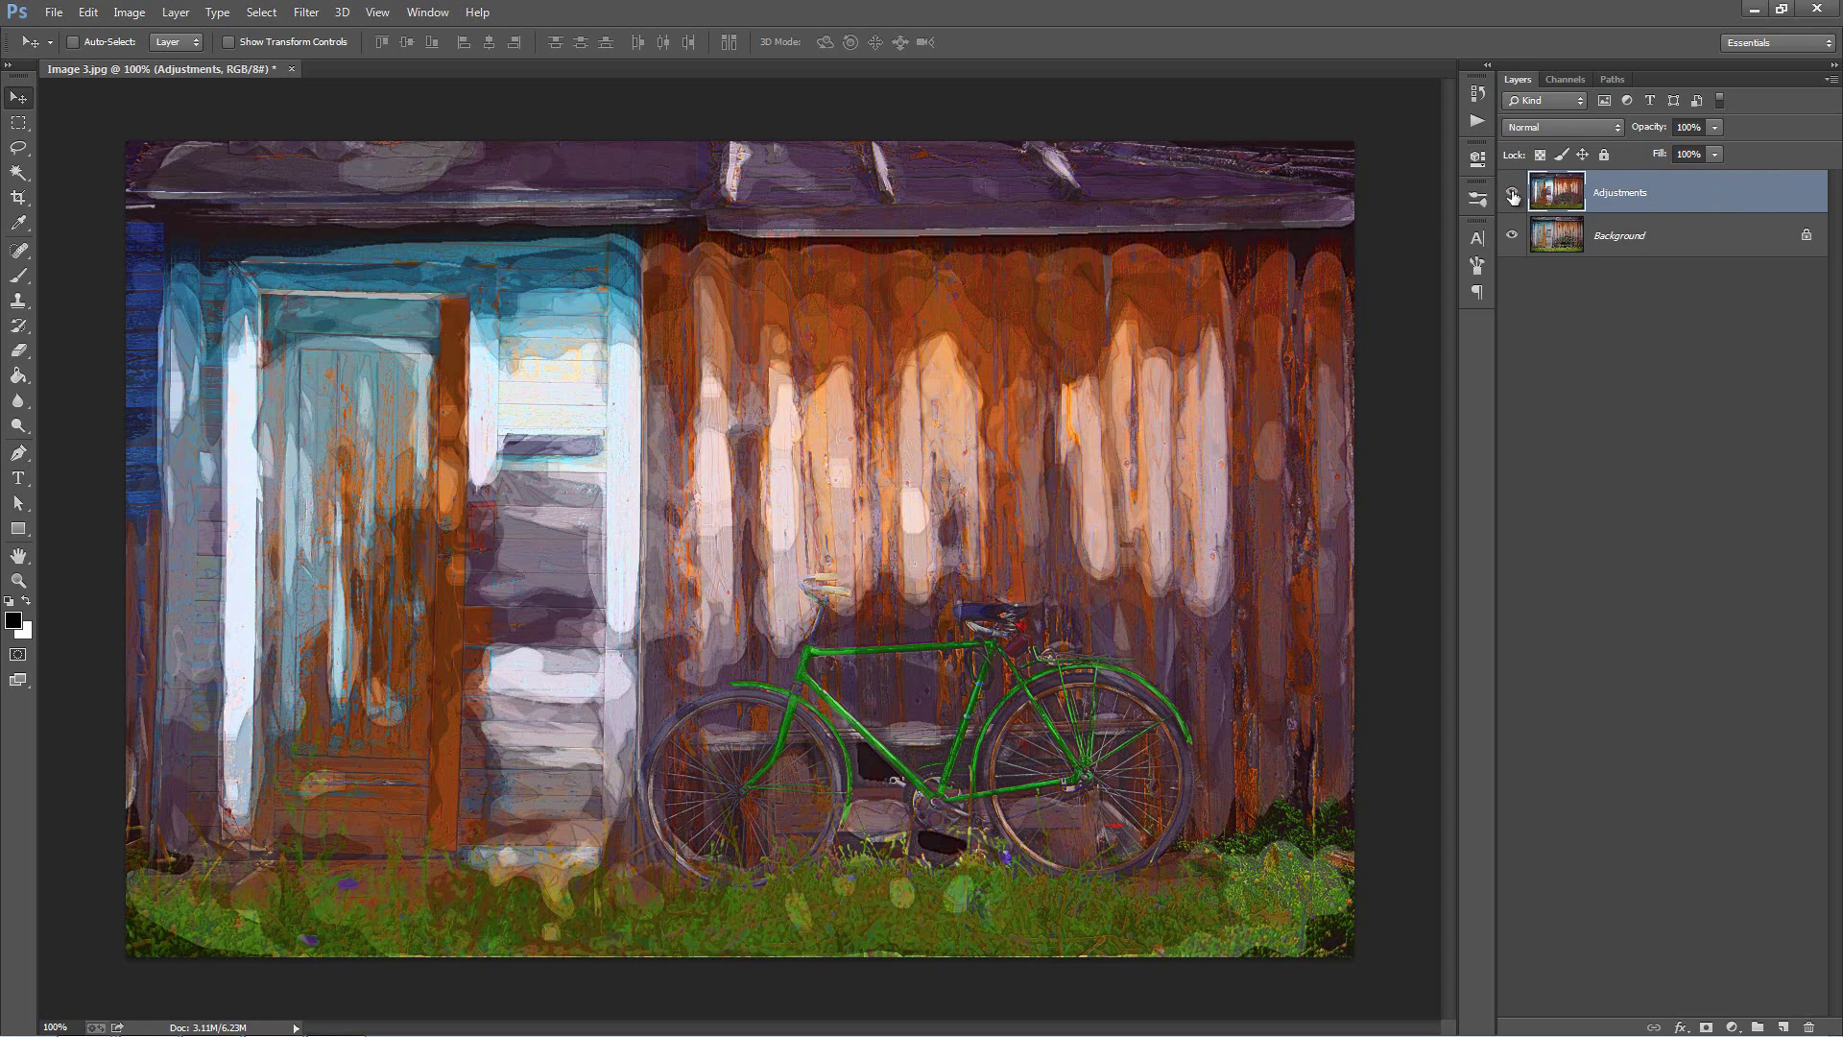
{"action": "left_click", "coordinate": [1512, 194]}
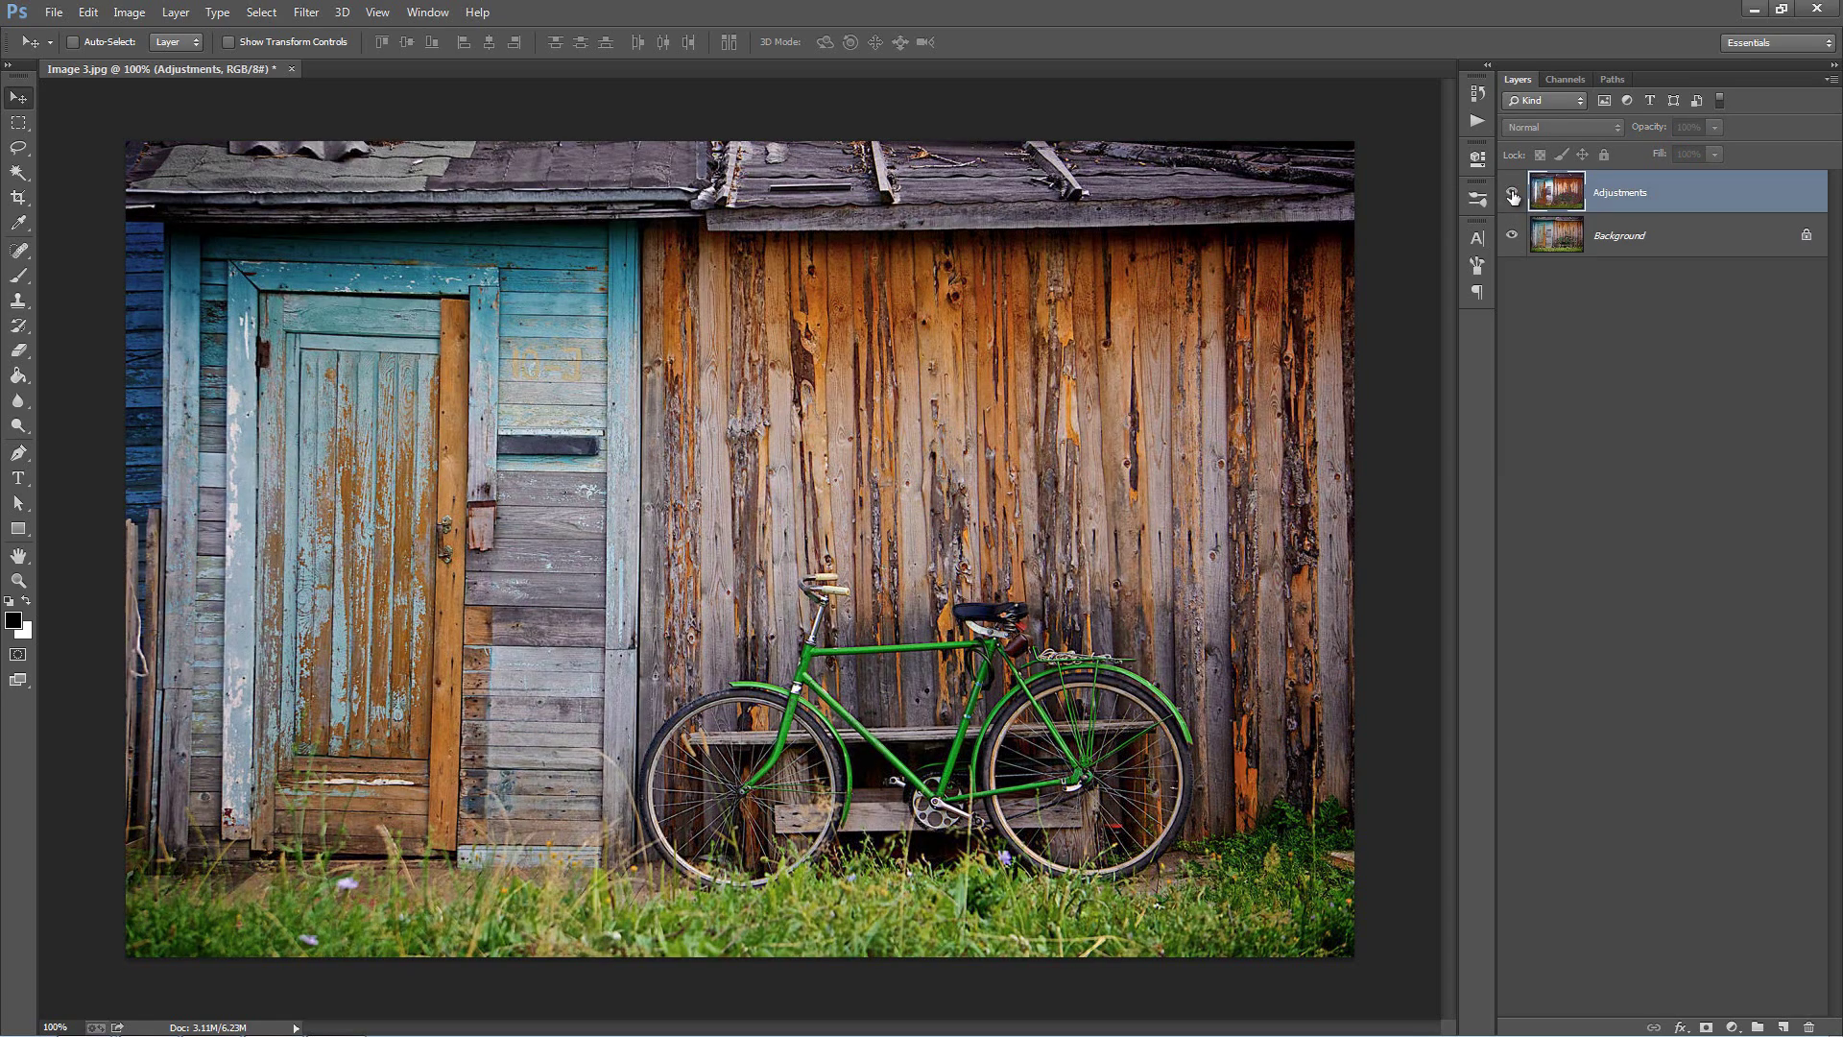
{"action": "left_click", "coordinate": [1513, 194]}
{"action": "left_click", "coordinate": [1513, 195]}
{"action": "left_click", "coordinate": [1513, 195]}
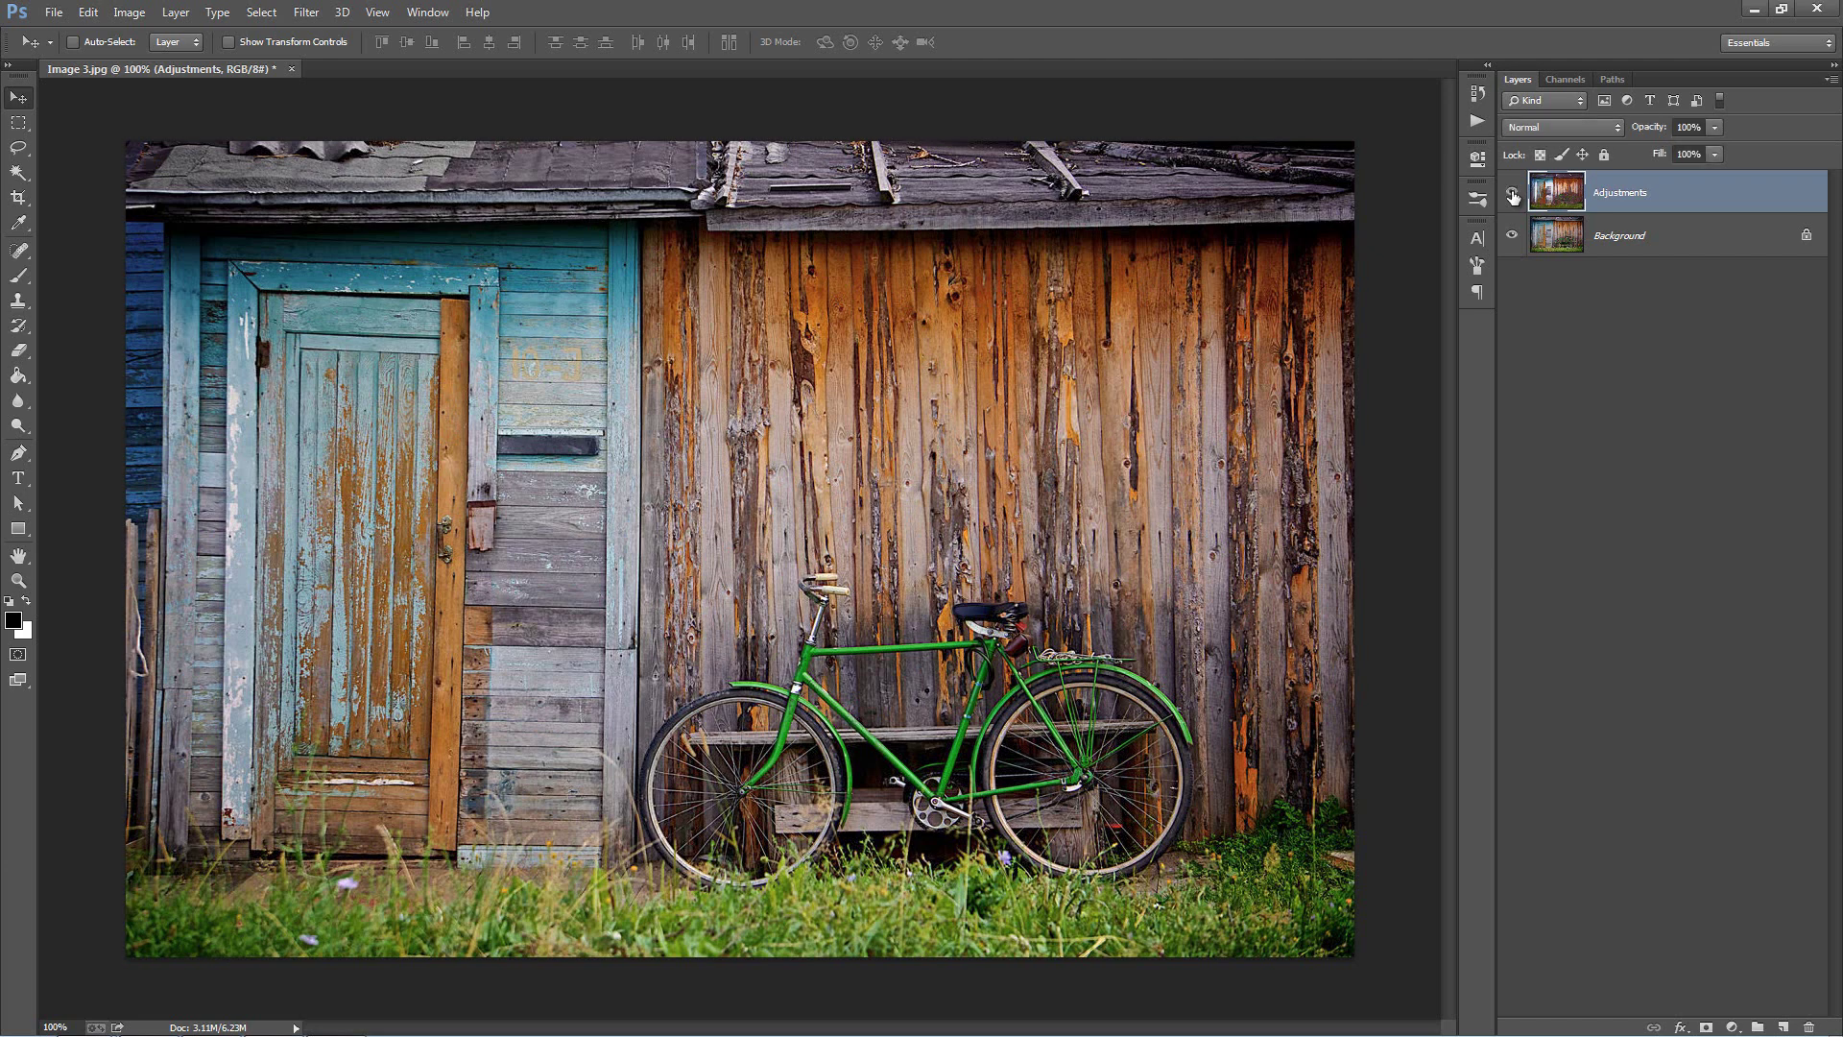
{"action": "left_click", "coordinate": [1513, 195]}
{"action": "left_click", "coordinate": [1513, 195]}
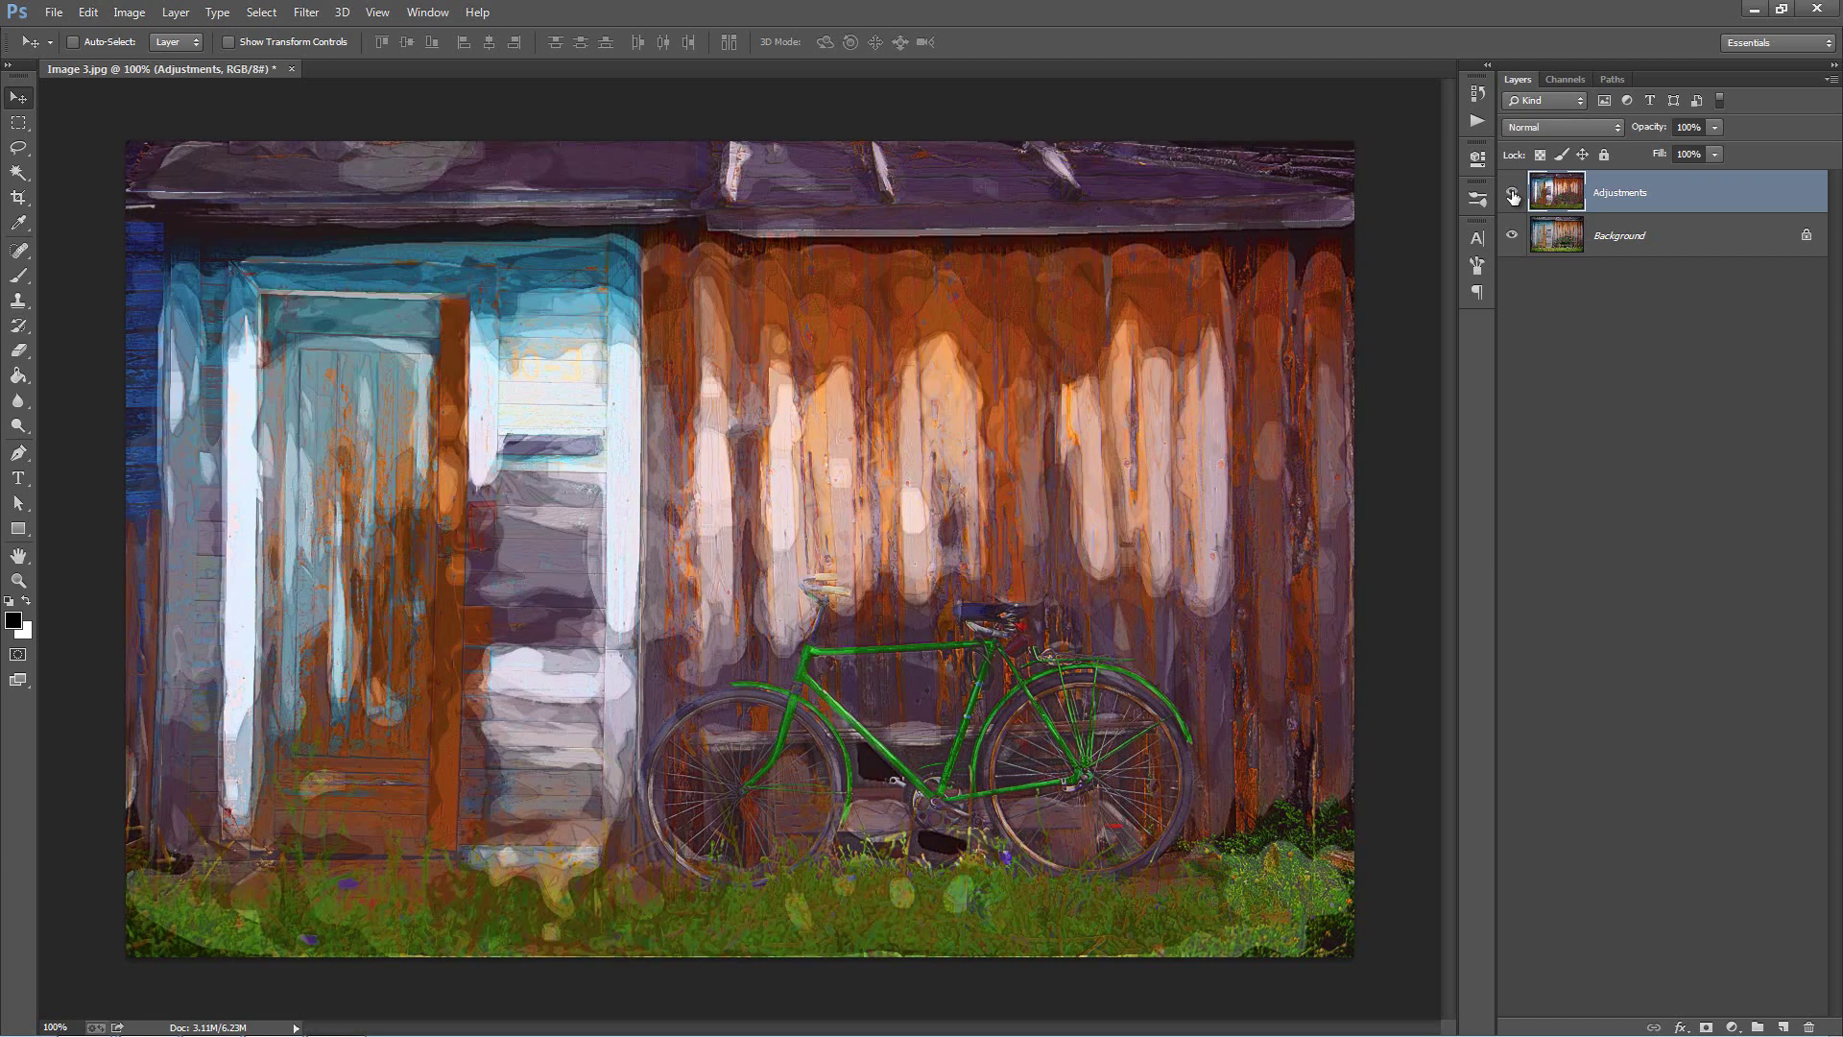
{"action": "left_click", "coordinate": [1513, 195]}
{"action": "left_click", "coordinate": [1512, 195]}
Step: Discard the bicycle image, open Image 4.jpg (laptop photo) and play ArtEffex Action on it
{"action": "key", "text": "ctrl+w"}
{"action": "key", "text": "n"}
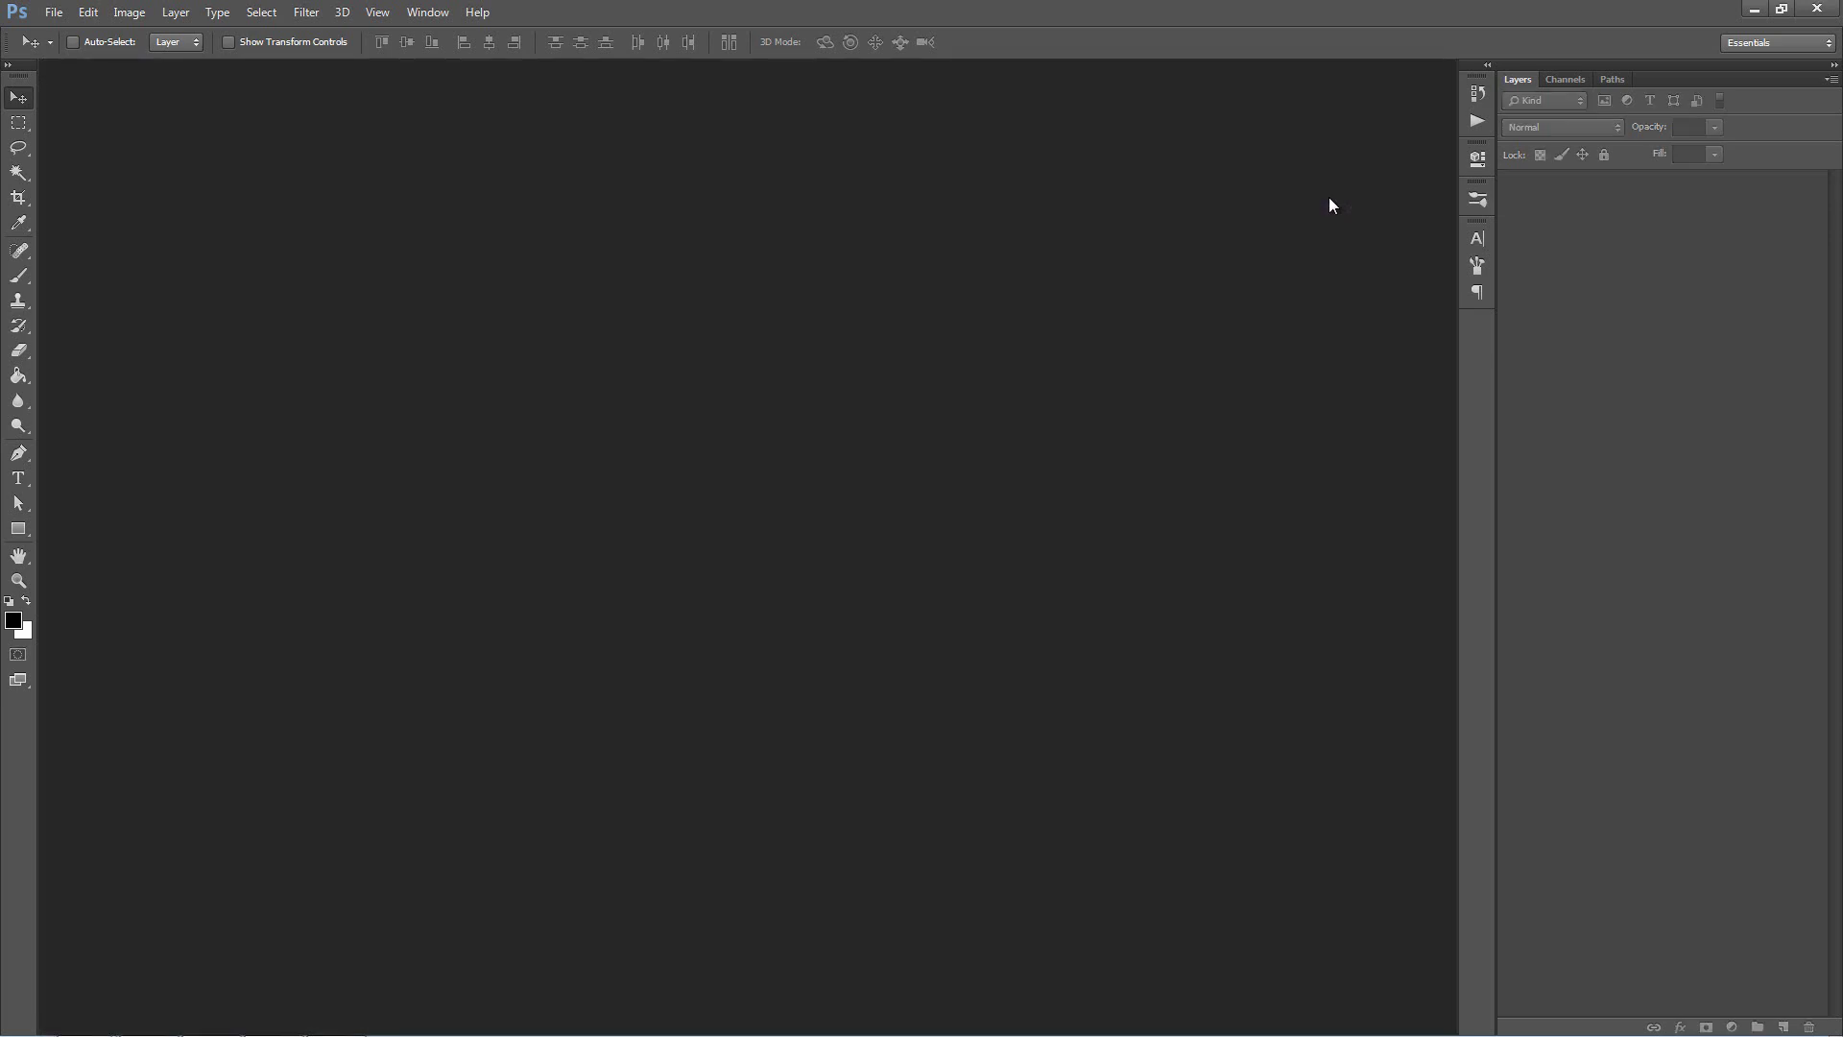
{"action": "key", "text": "ctrl+o"}
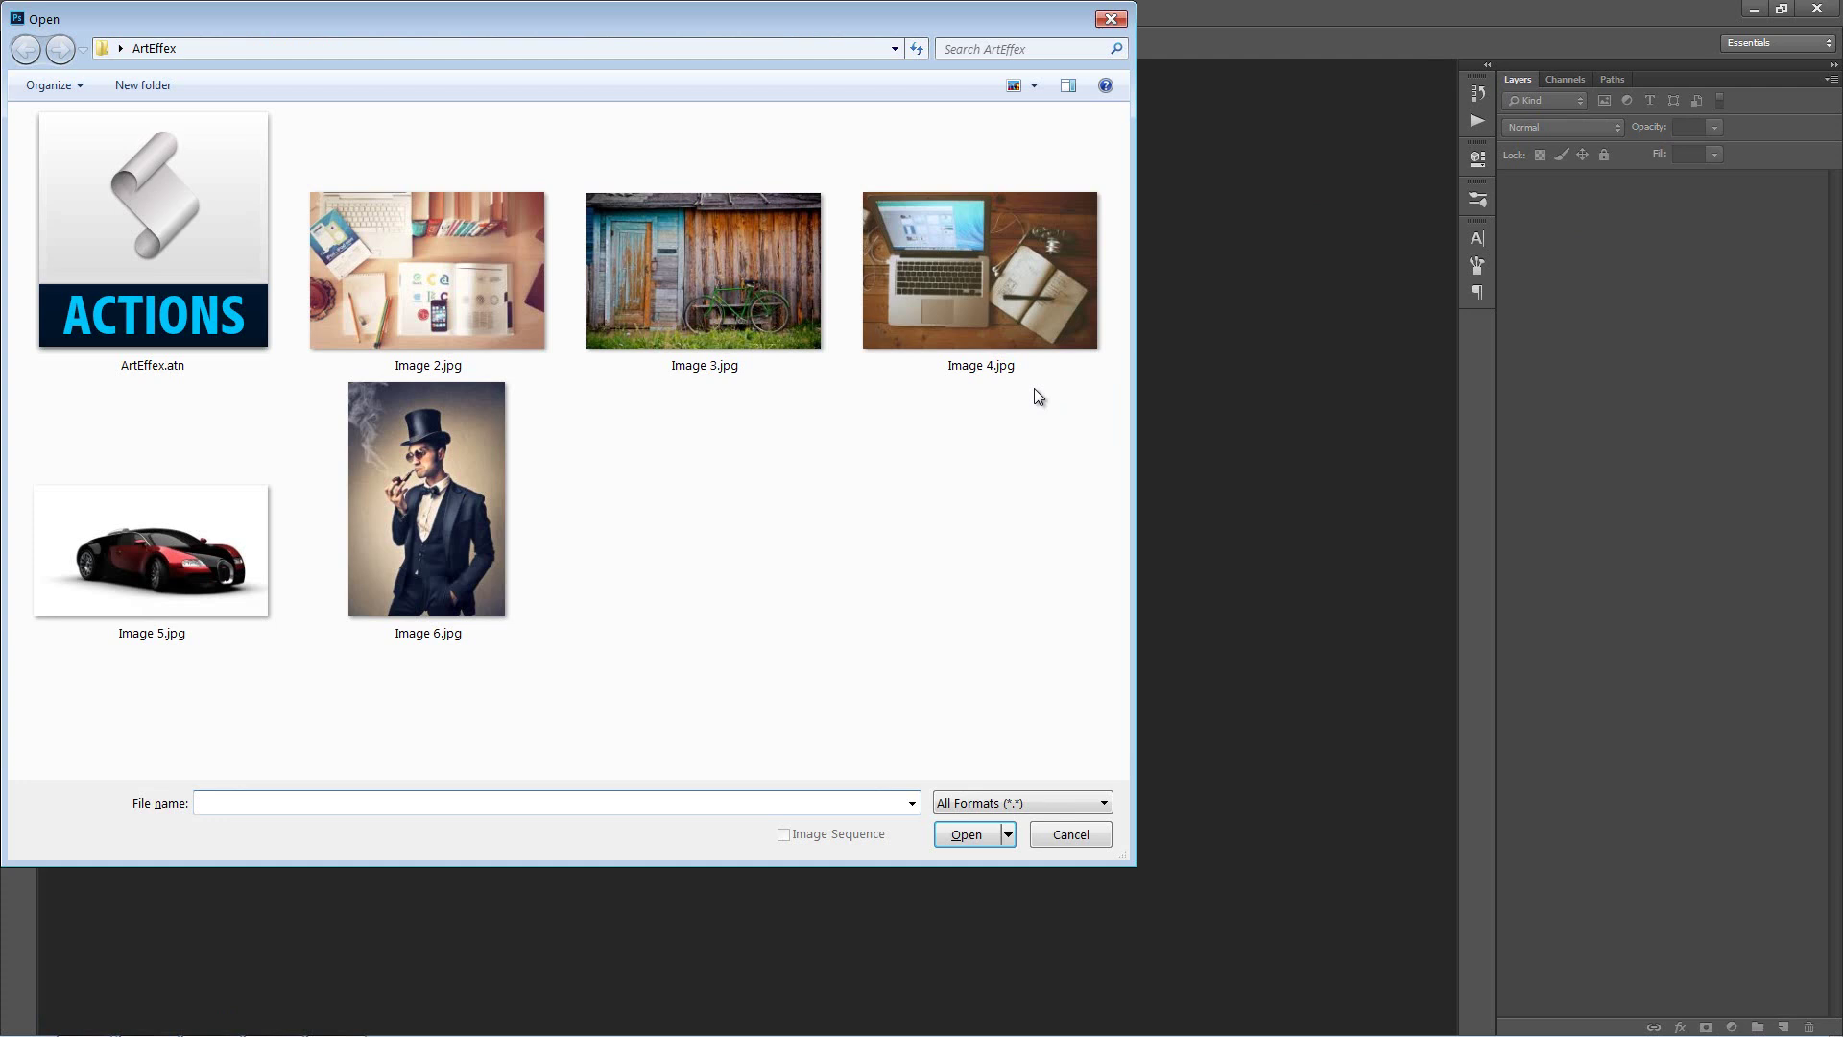
{"action": "double_click", "coordinate": [1020, 362]}
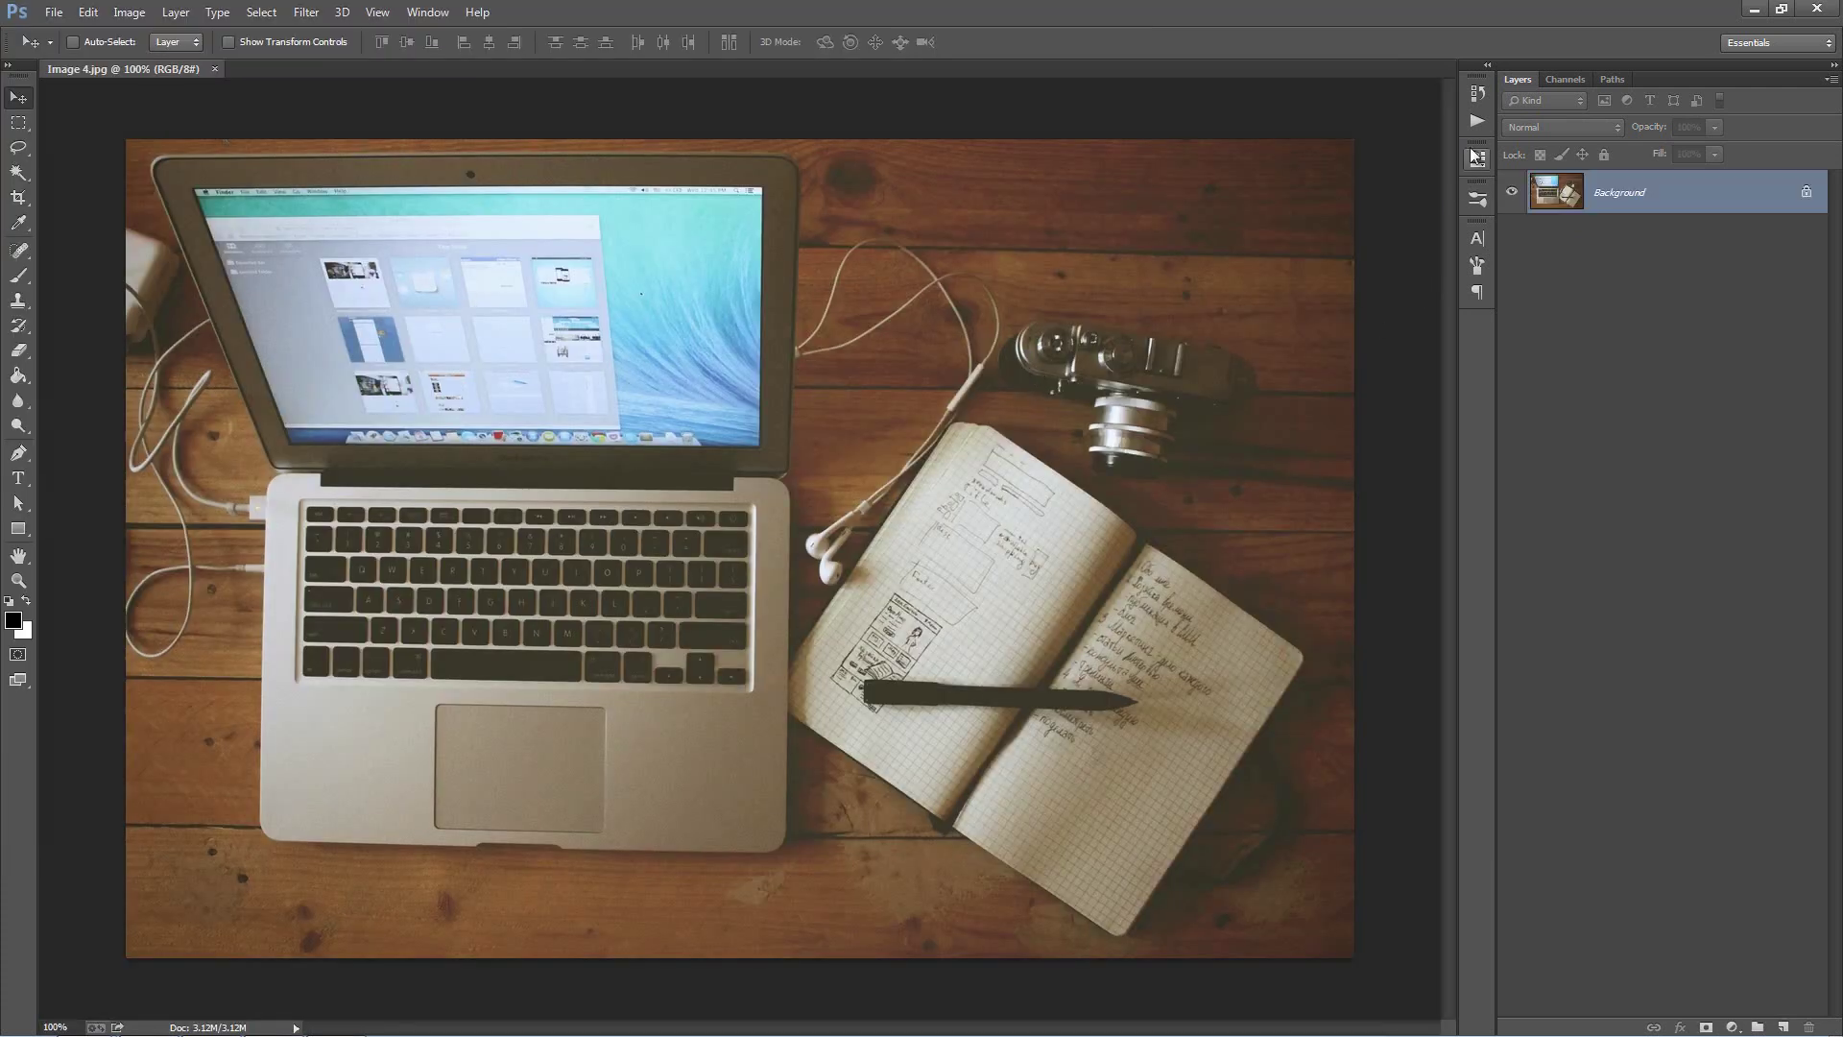
{"action": "left_click", "coordinate": [1478, 123]}
{"action": "left_click", "coordinate": [1339, 343]}
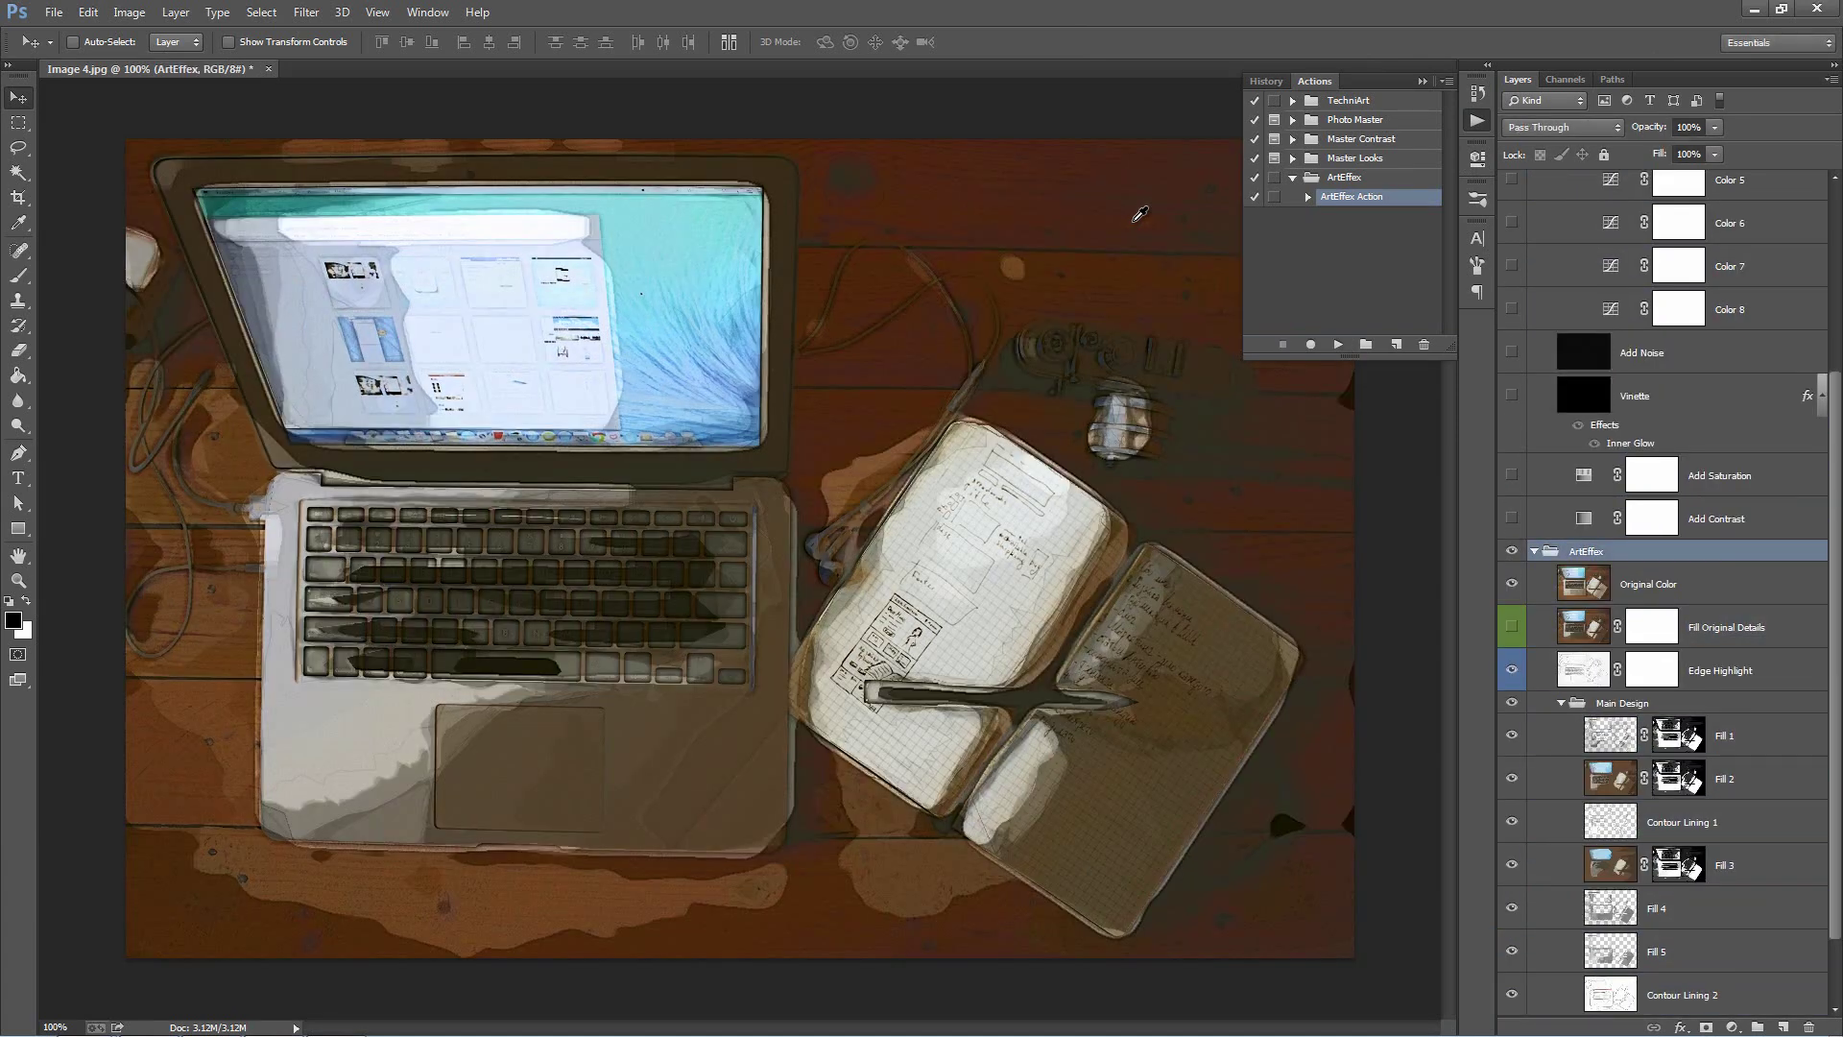
Step: Collapse Adjustments and Main Design, and compare the laptop image with Edge Highlight off and on
{"action": "left_click", "coordinate": [1423, 81]}
{"action": "scroll", "coordinate": [1721, 334], "scroll_direction": "up", "scroll_amount": 3}
{"action": "scroll", "coordinate": [1721, 334], "scroll_direction": "up", "scroll_amount": 5}
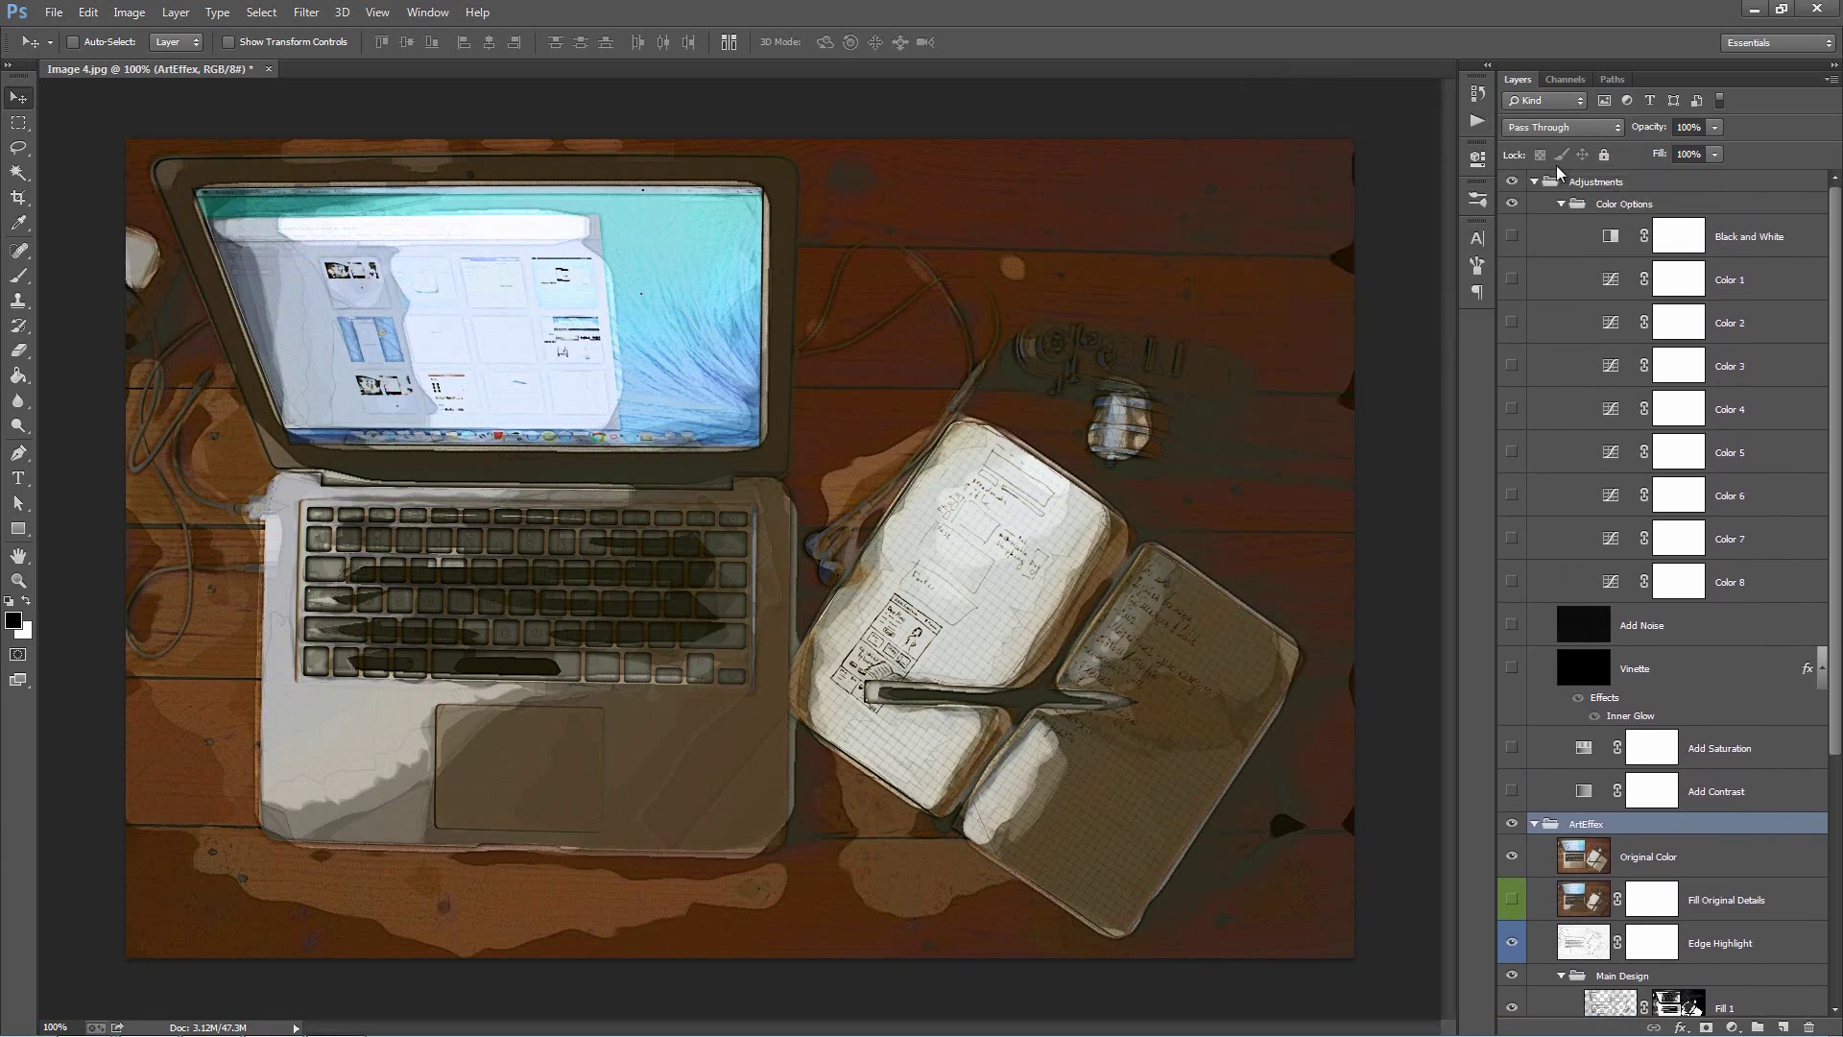
{"action": "left_click", "coordinate": [1534, 183]}
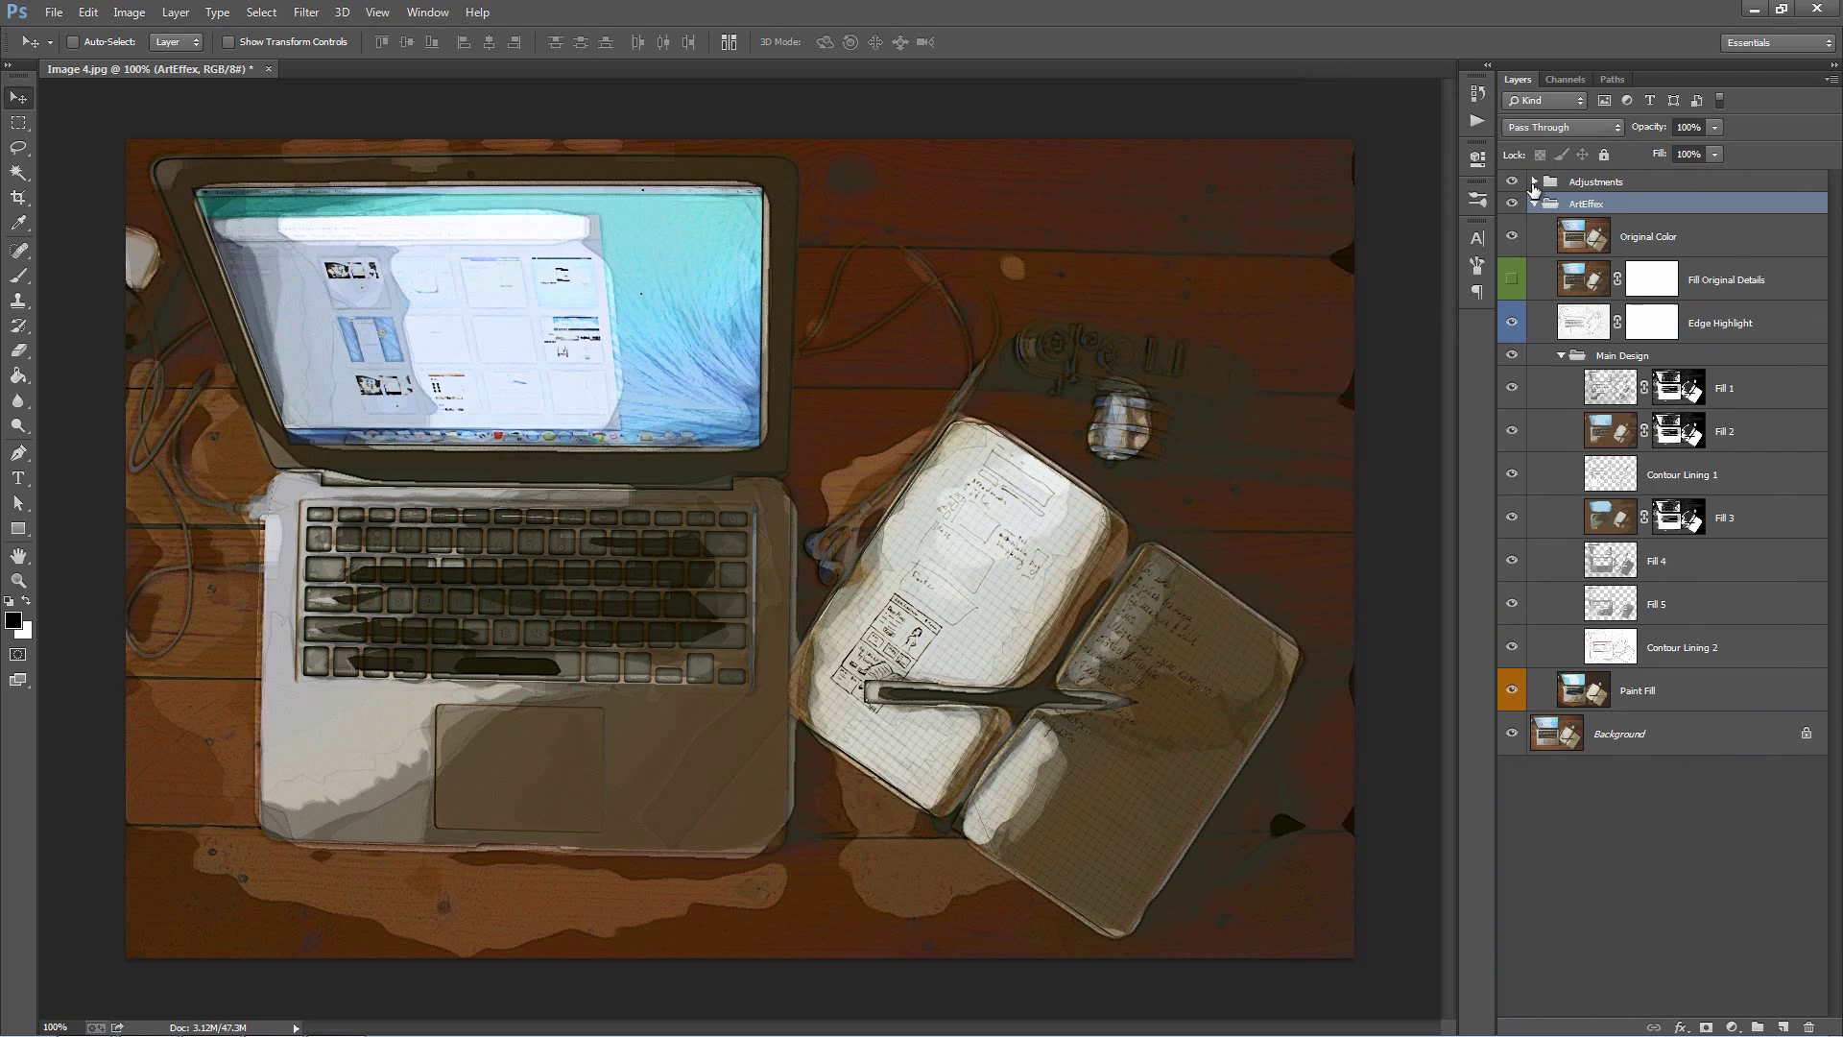
{"action": "left_click", "coordinate": [1561, 355]}
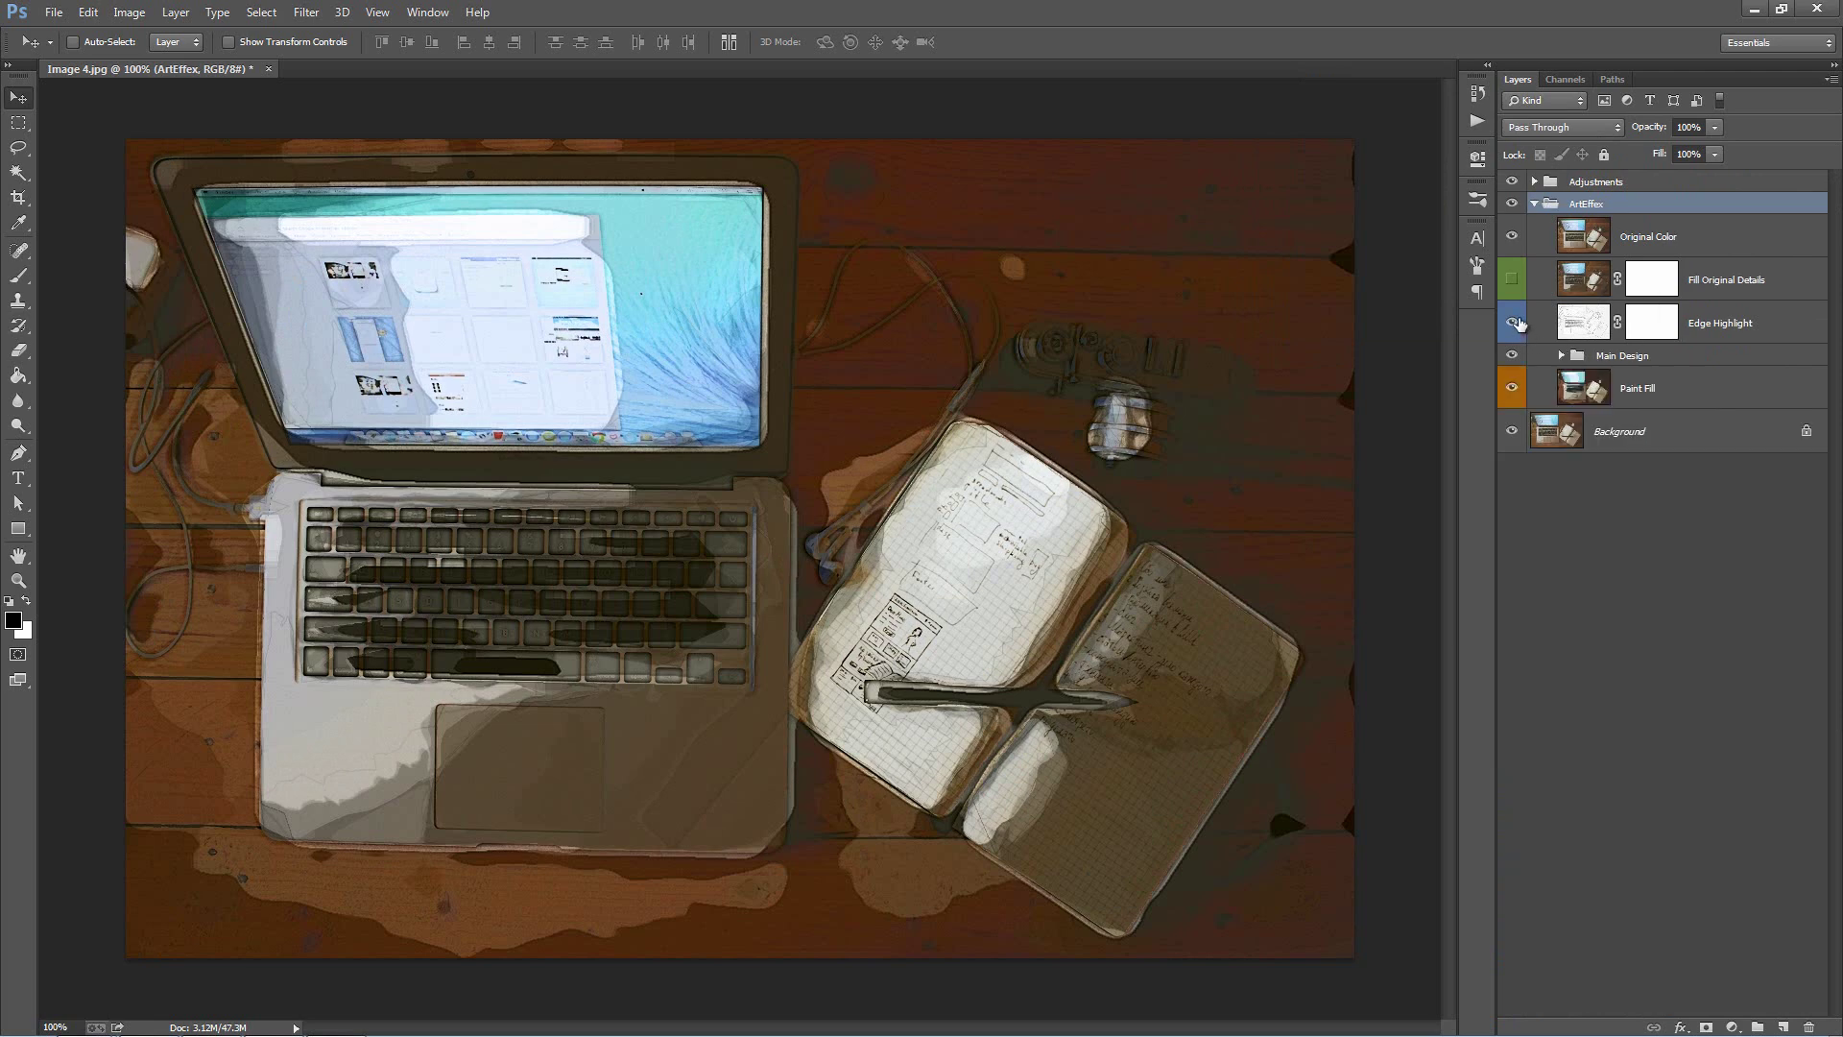
{"action": "left_click", "coordinate": [1515, 325]}
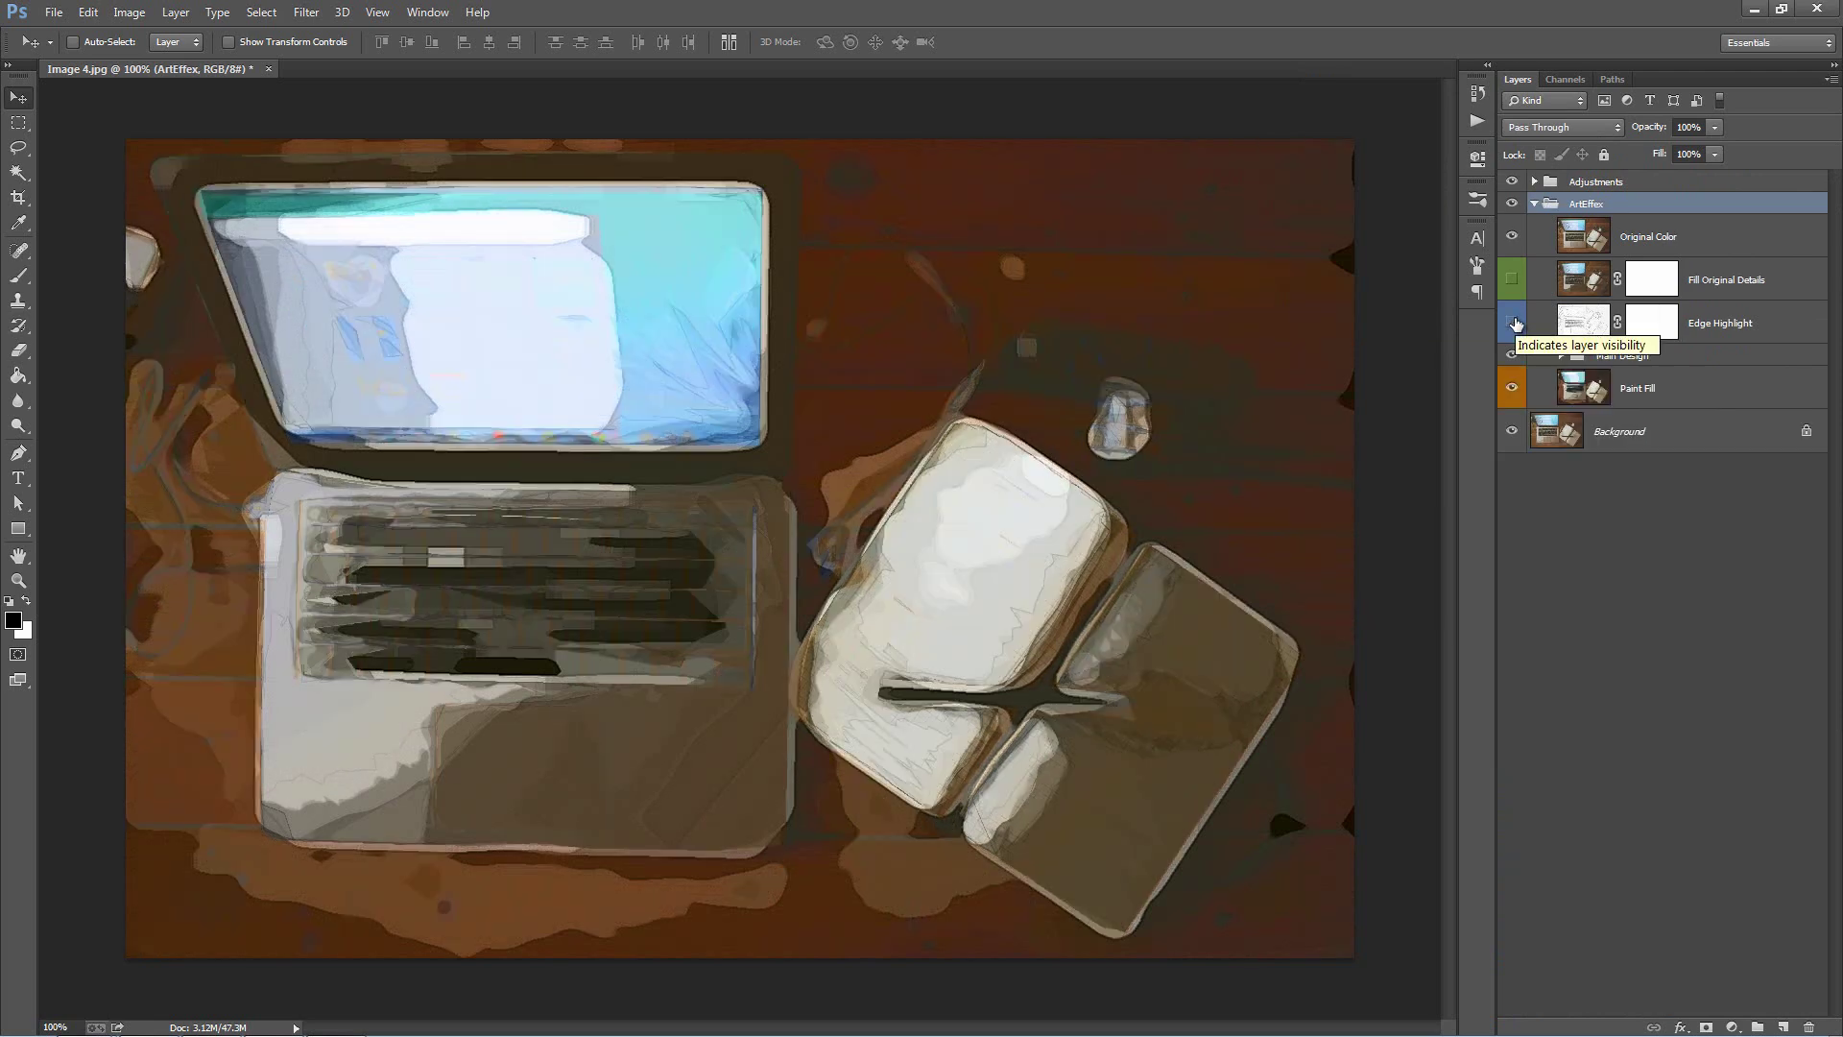
{"action": "left_click", "coordinate": [1514, 324]}
Step: Invert Edge Highlight's mask to black and ready a white brush
{"action": "left_click", "coordinate": [1670, 330]}
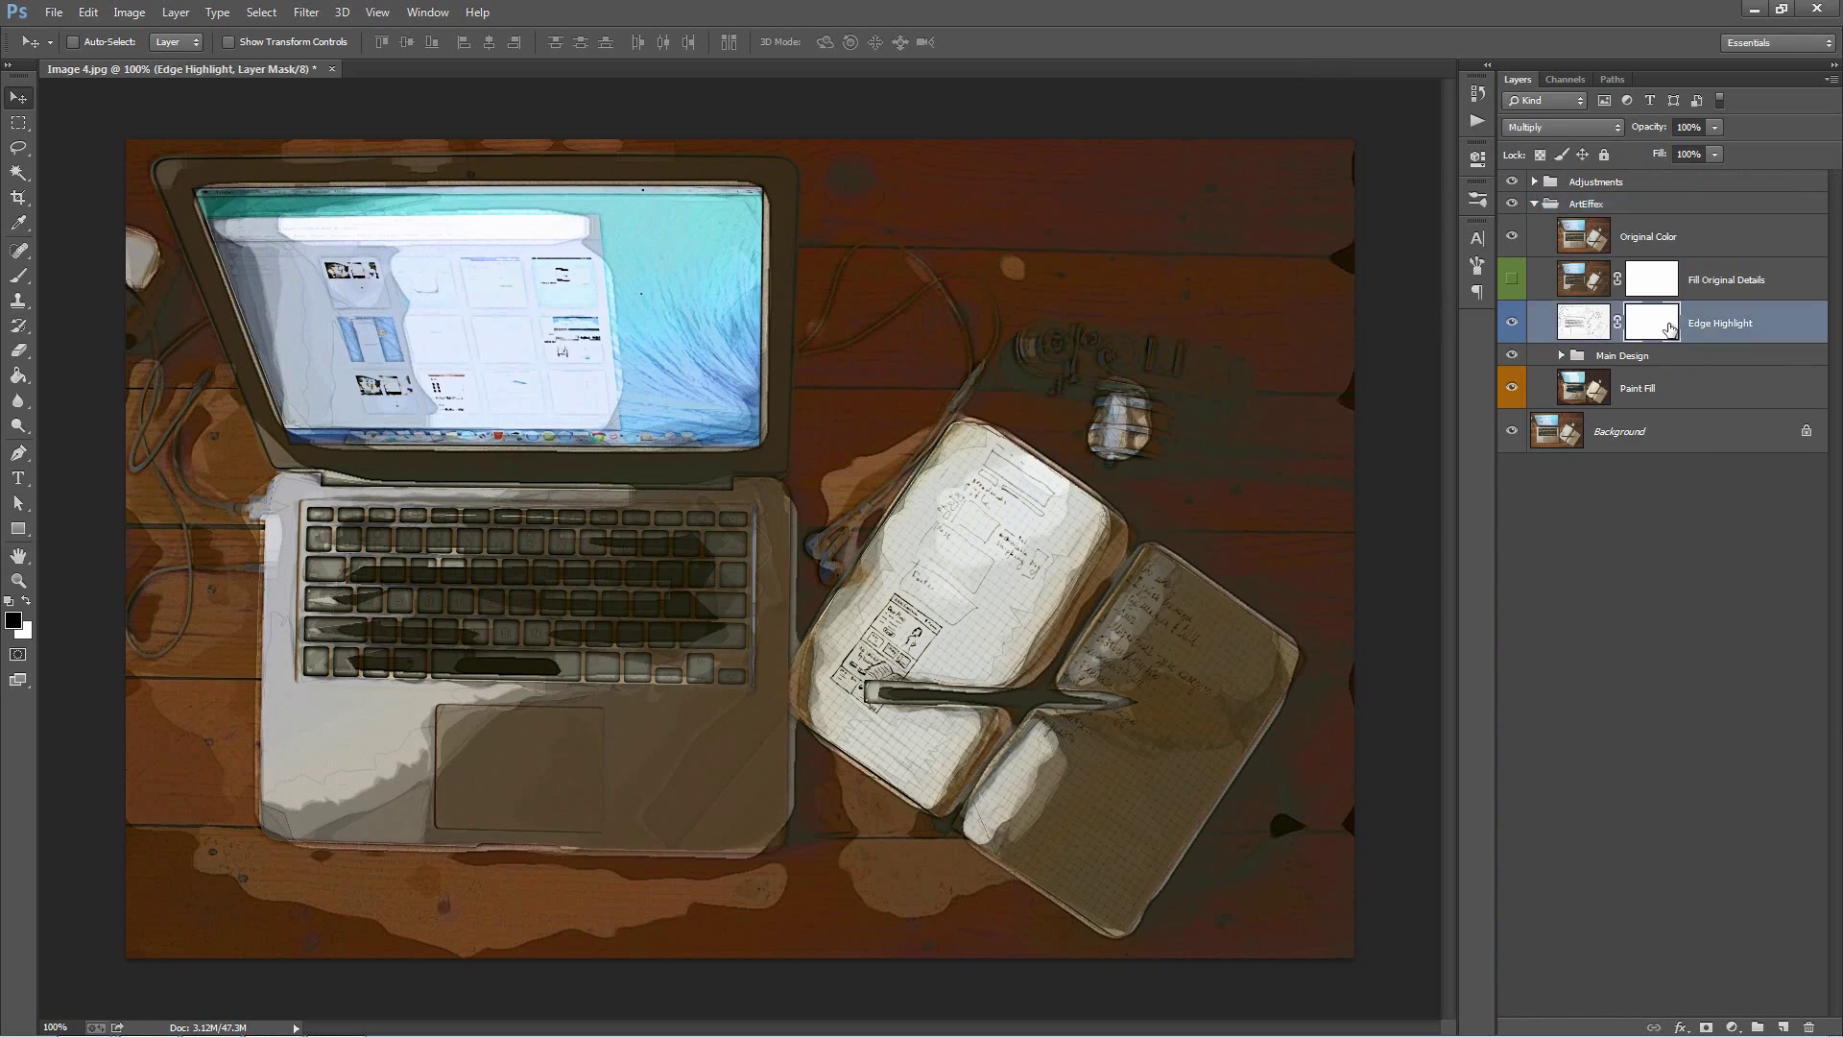
{"action": "key", "text": "ctrl+i"}
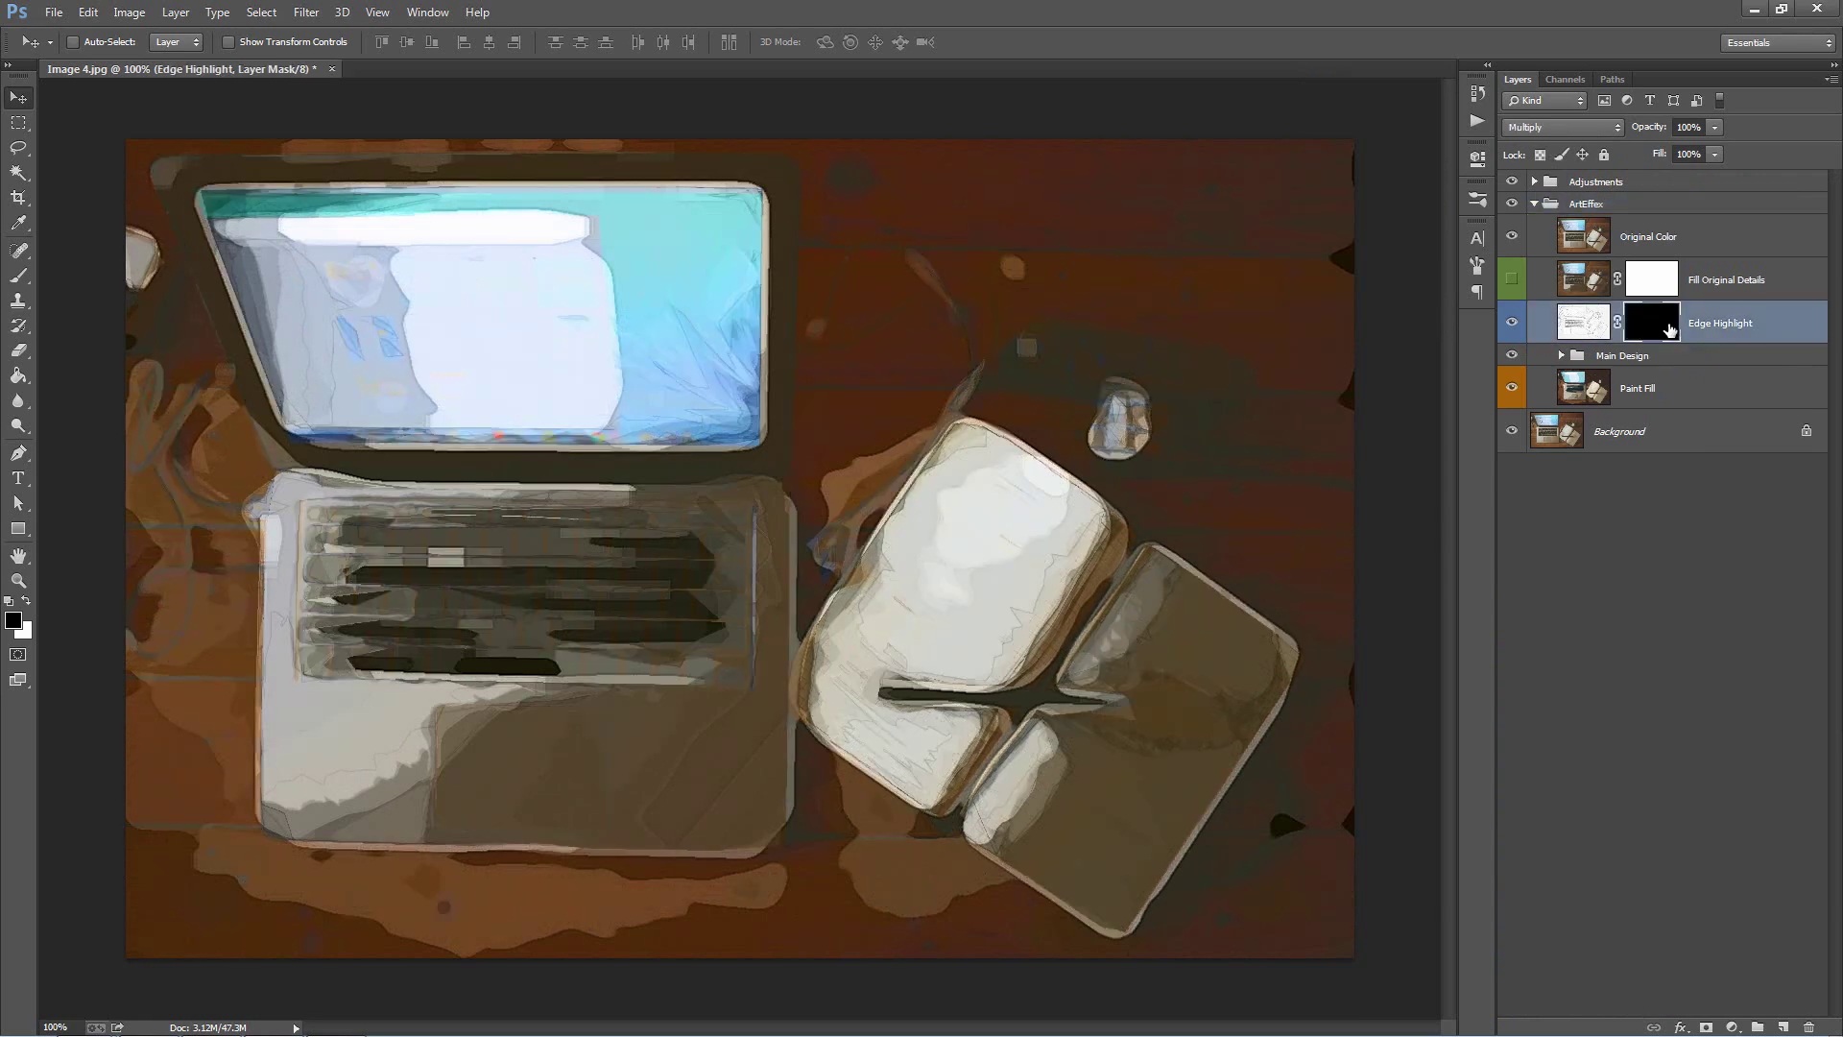
{"action": "key", "text": "b"}
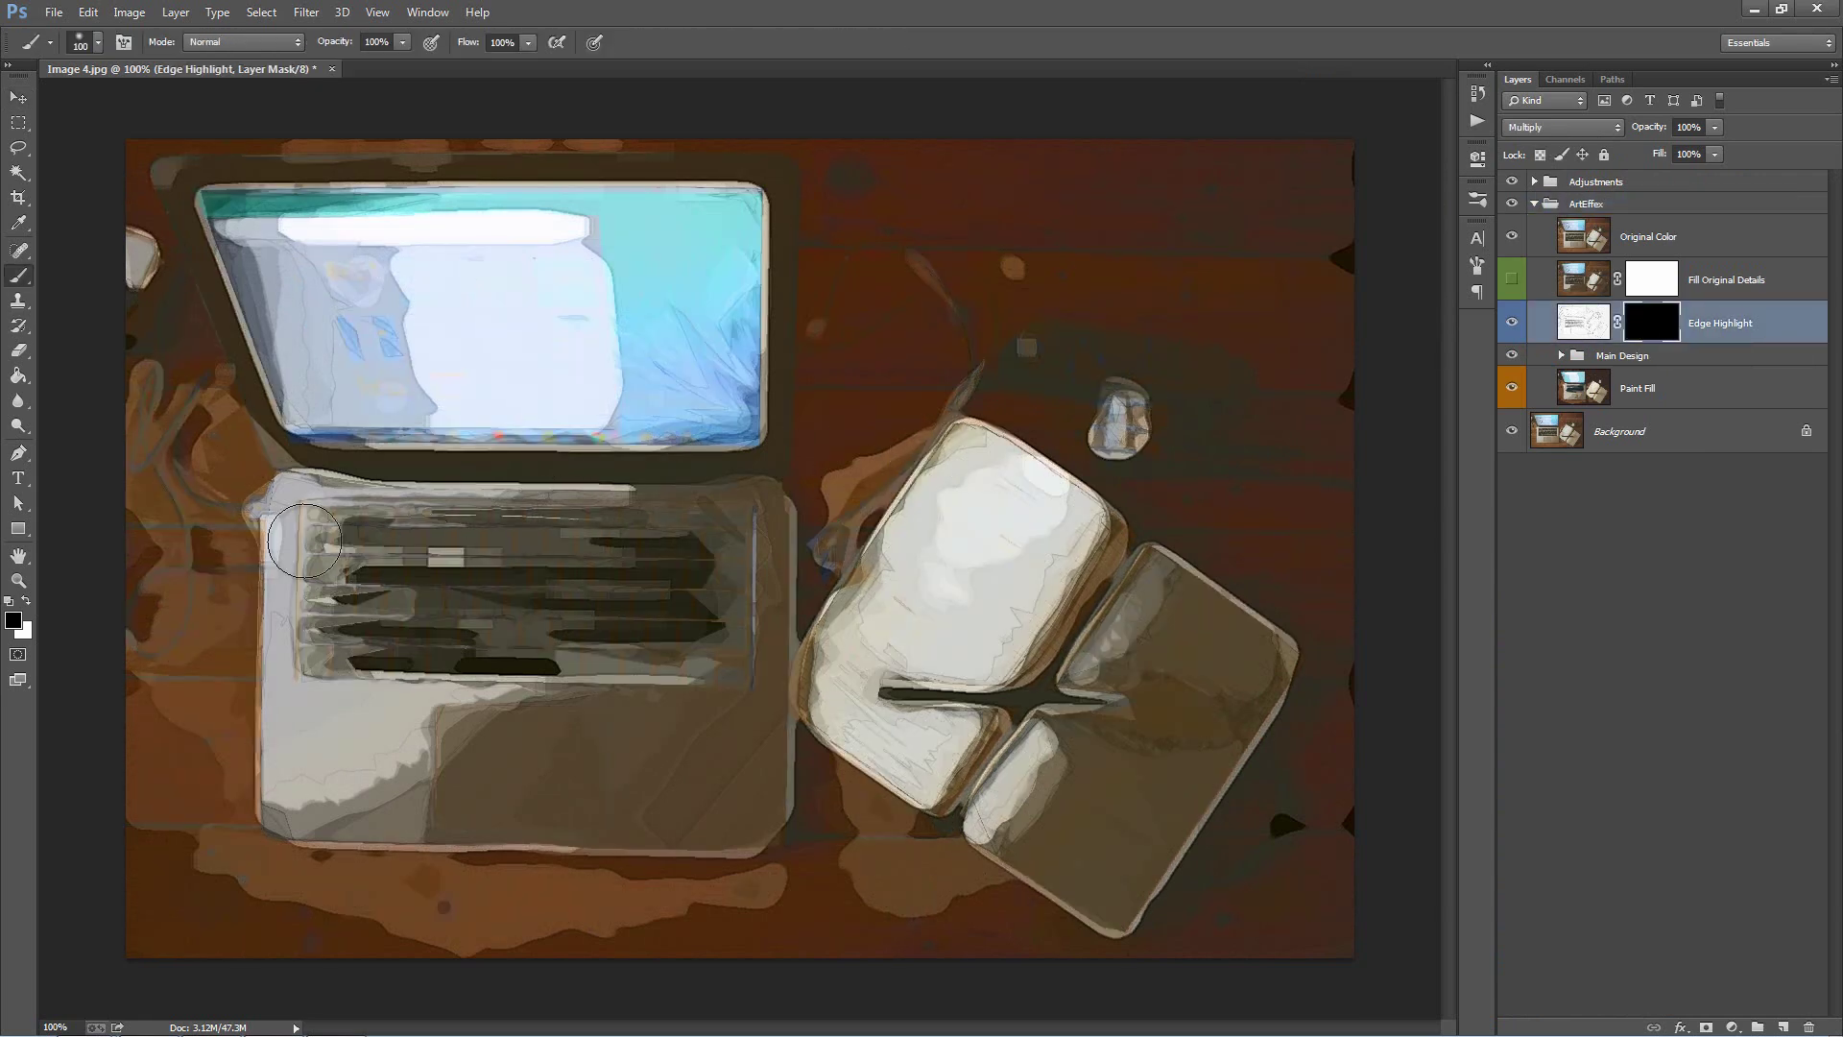
{"action": "key", "text": "x"}
Step: Paint edge detail back over the keyboard, lid rim, stylus, notebooks, cup and cable
{"action": "mouse_move", "coordinate": [321, 548]}
{"action": "left_mouse_down"}
{"action": "mouse_move", "coordinate": [316, 640]}
{"action": "mouse_move", "coordinate": [281, 520]}
{"action": "mouse_move", "coordinate": [591, 516]}
{"action": "left_mouse_up"}
{"action": "mouse_move", "coordinate": [249, 163]}
{"action": "left_mouse_down"}
{"action": "mouse_move", "coordinate": [512, 179]}
{"action": "mouse_move", "coordinate": [495, 181]}
{"action": "left_mouse_up"}
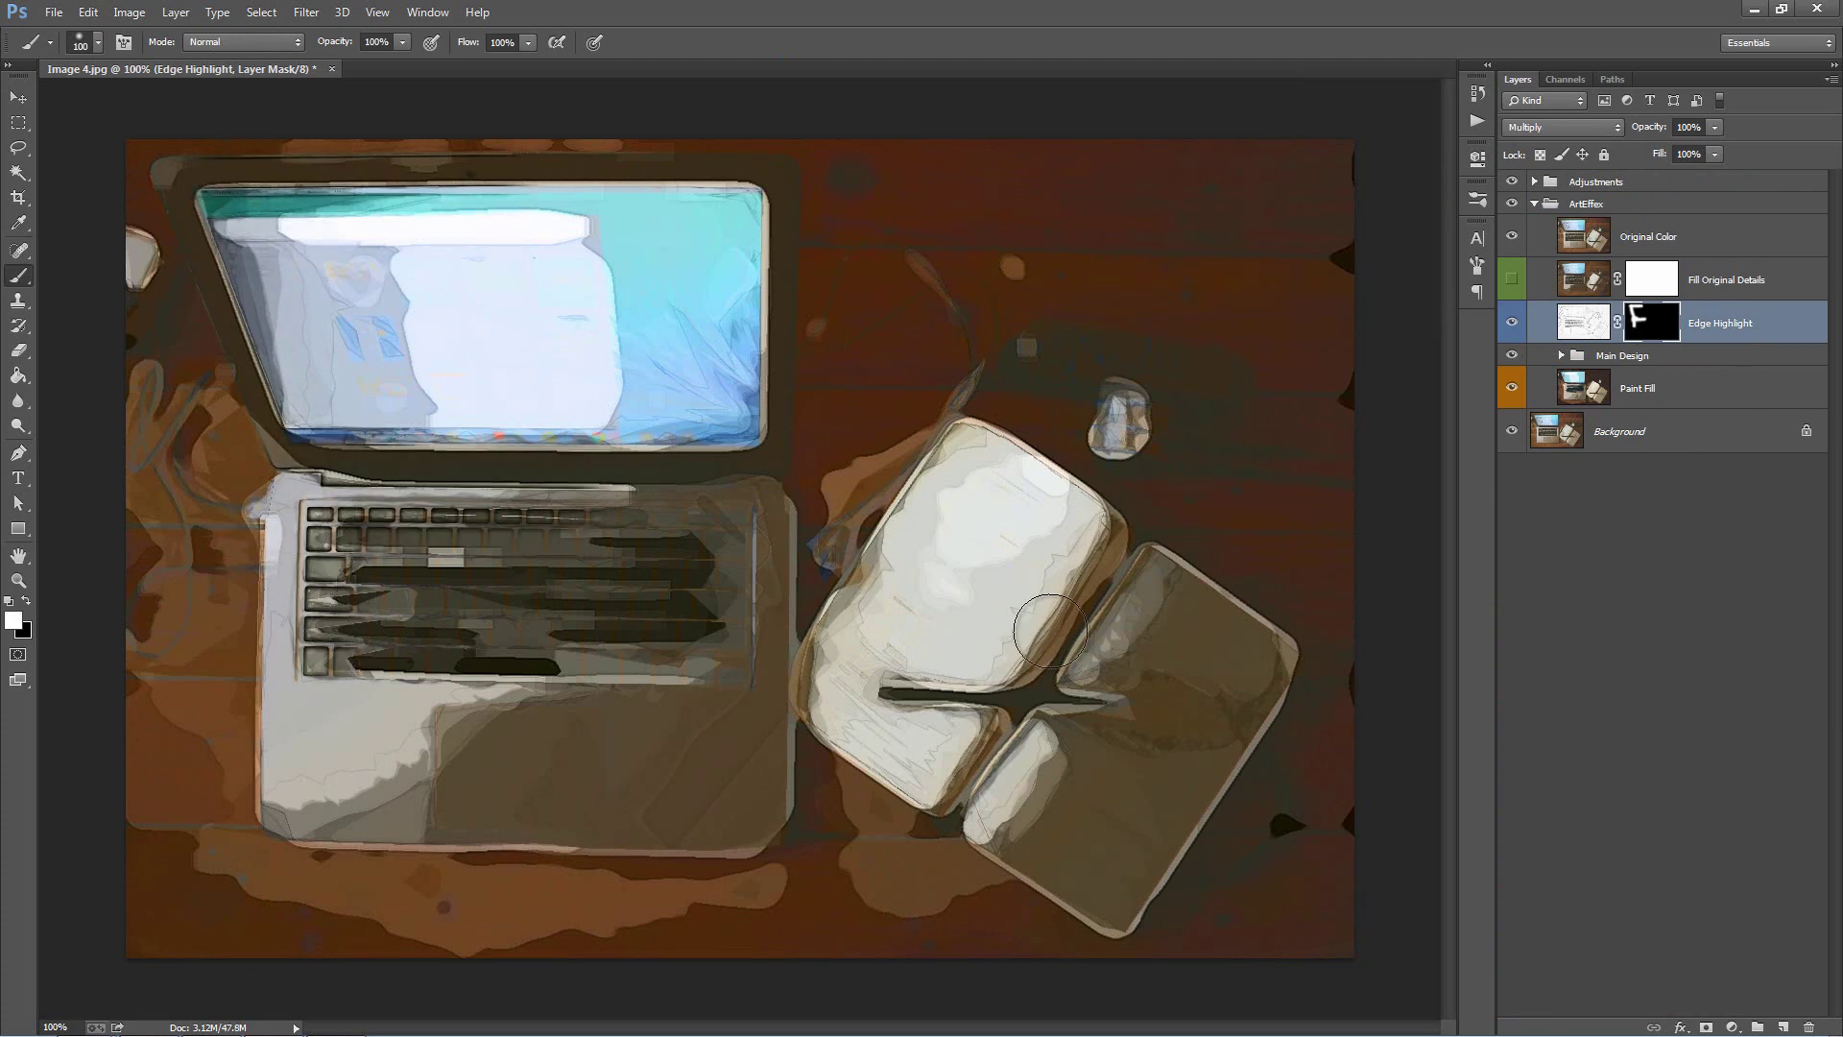
{"action": "mouse_move", "coordinate": [1101, 708]}
{"action": "left_mouse_down"}
{"action": "mouse_move", "coordinate": [879, 696]}
{"action": "mouse_move", "coordinate": [991, 707]}
{"action": "left_mouse_up"}
{"action": "mouse_move", "coordinate": [1129, 547]}
{"action": "left_mouse_down"}
{"action": "mouse_move", "coordinate": [1269, 631]}
{"action": "mouse_move", "coordinate": [1160, 760]}
{"action": "mouse_move", "coordinate": [878, 698]}
{"action": "mouse_move", "coordinate": [889, 775]}
{"action": "mouse_move", "coordinate": [1165, 781]}
{"action": "left_mouse_up"}
{"action": "mouse_move", "coordinate": [1128, 394]}
{"action": "left_mouse_down"}
{"action": "mouse_move", "coordinate": [1077, 355]}
{"action": "mouse_move", "coordinate": [1220, 380]}
{"action": "mouse_move", "coordinate": [1013, 350]}
{"action": "left_mouse_up"}
{"action": "mouse_move", "coordinate": [802, 626]}
{"action": "left_mouse_down"}
{"action": "mouse_move", "coordinate": [773, 672]}
{"action": "mouse_move", "coordinate": [955, 428]}
{"action": "left_mouse_up"}
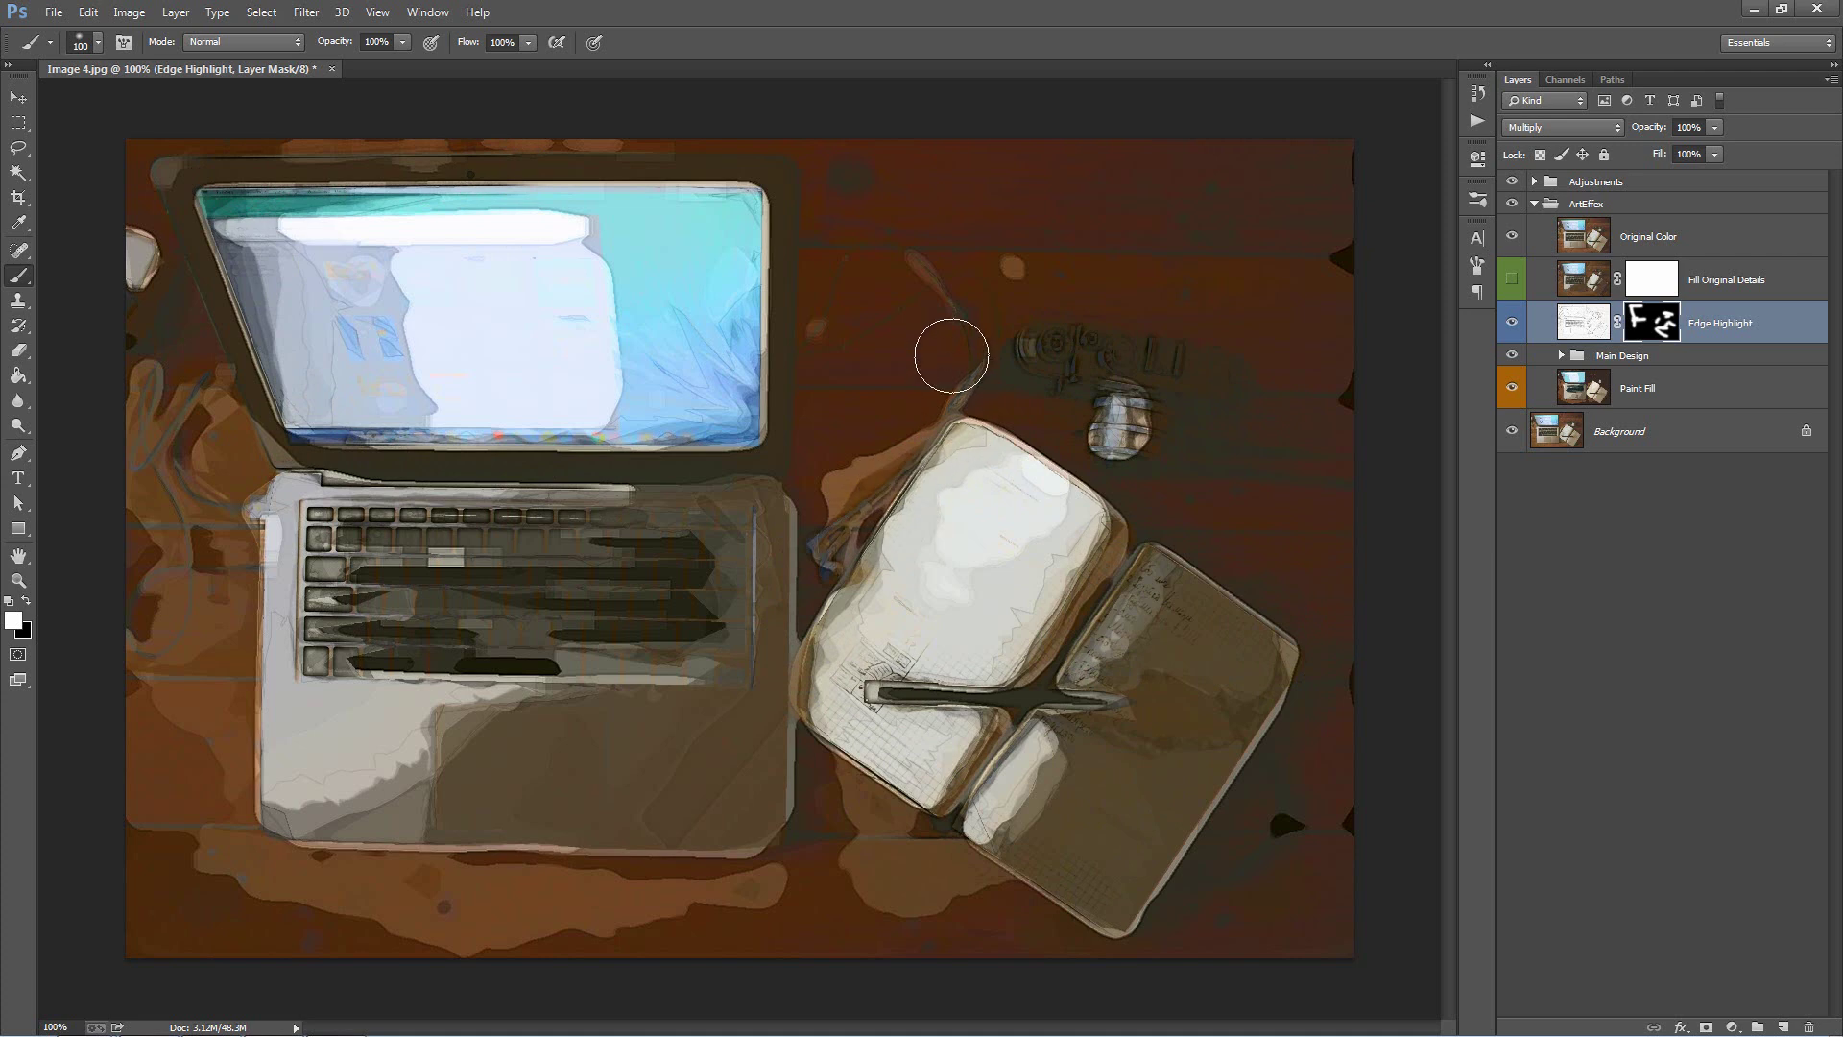
{"action": "mouse_move", "coordinate": [112, 305]}
{"action": "left_mouse_down"}
{"action": "mouse_move", "coordinate": [158, 469]}
{"action": "mouse_move", "coordinate": [183, 451]}
{"action": "mouse_move", "coordinate": [206, 514]}
{"action": "left_mouse_up"}
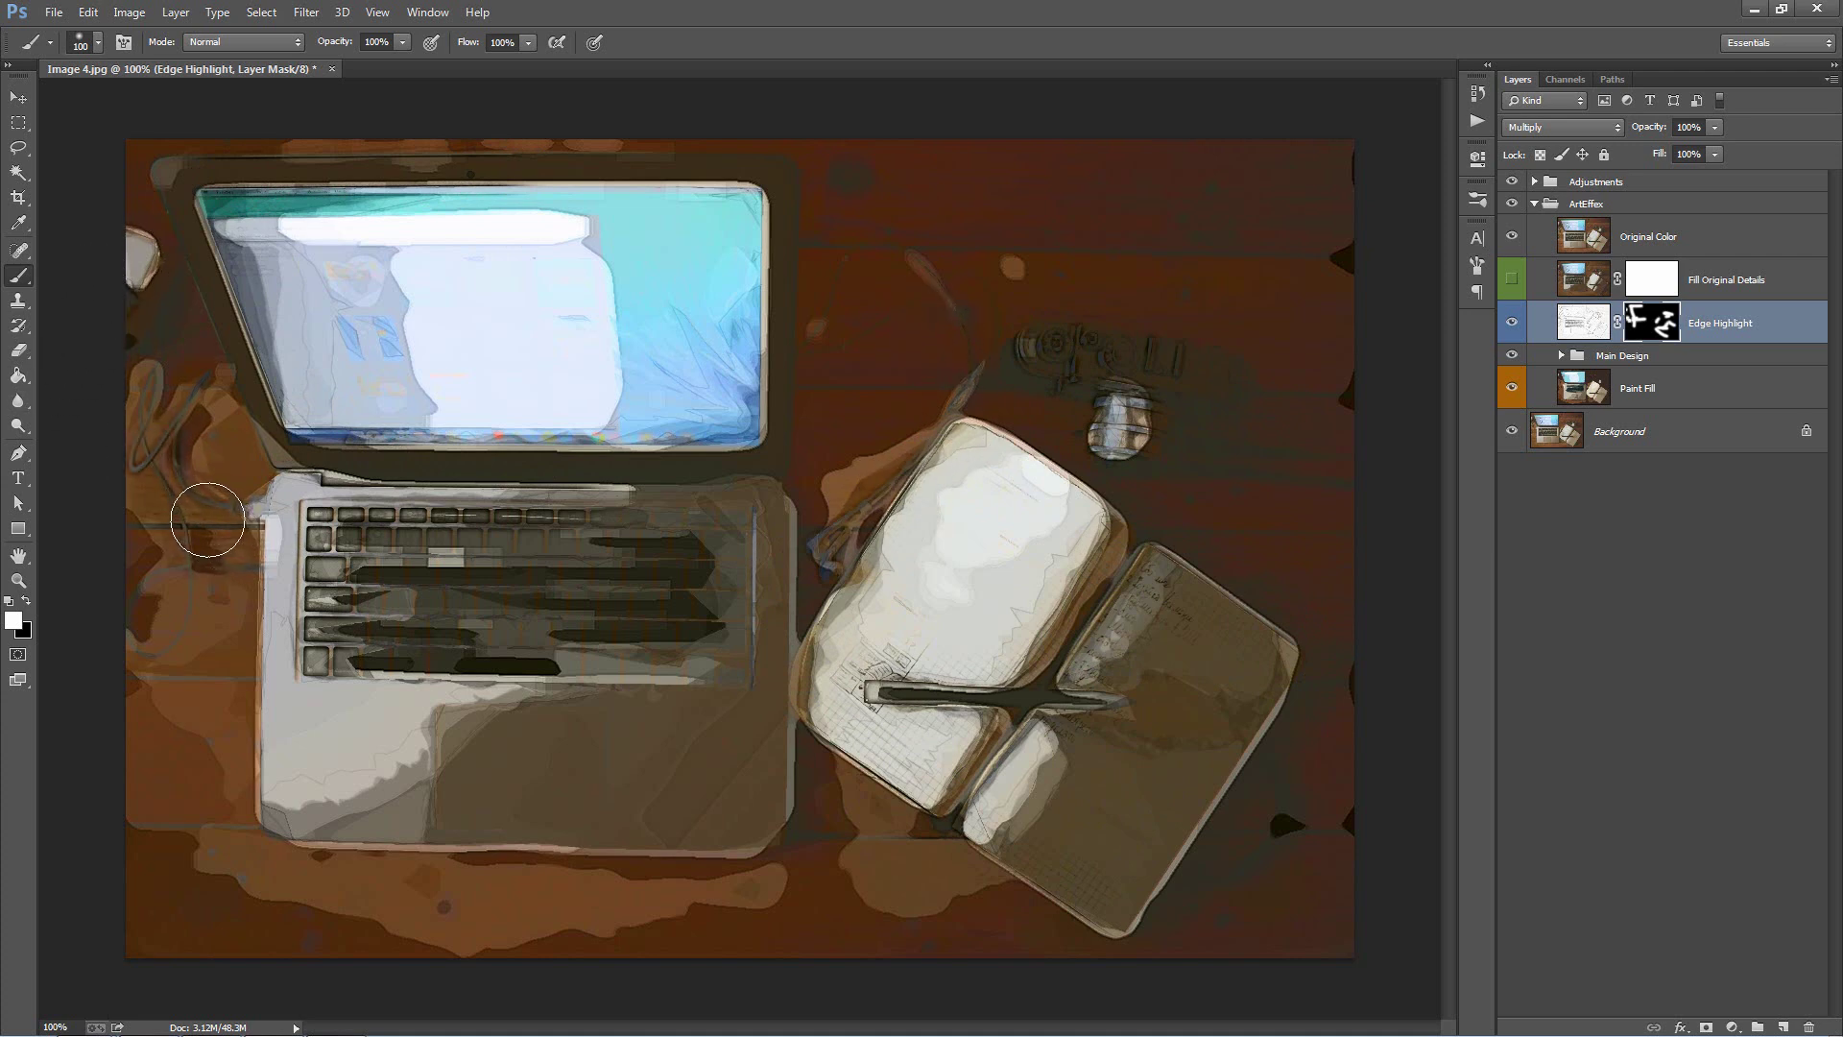
Step: Turn on Fill Original Details, hide Original Color, and compare the paint fill on and off
{"action": "left_click", "coordinate": [1708, 280]}
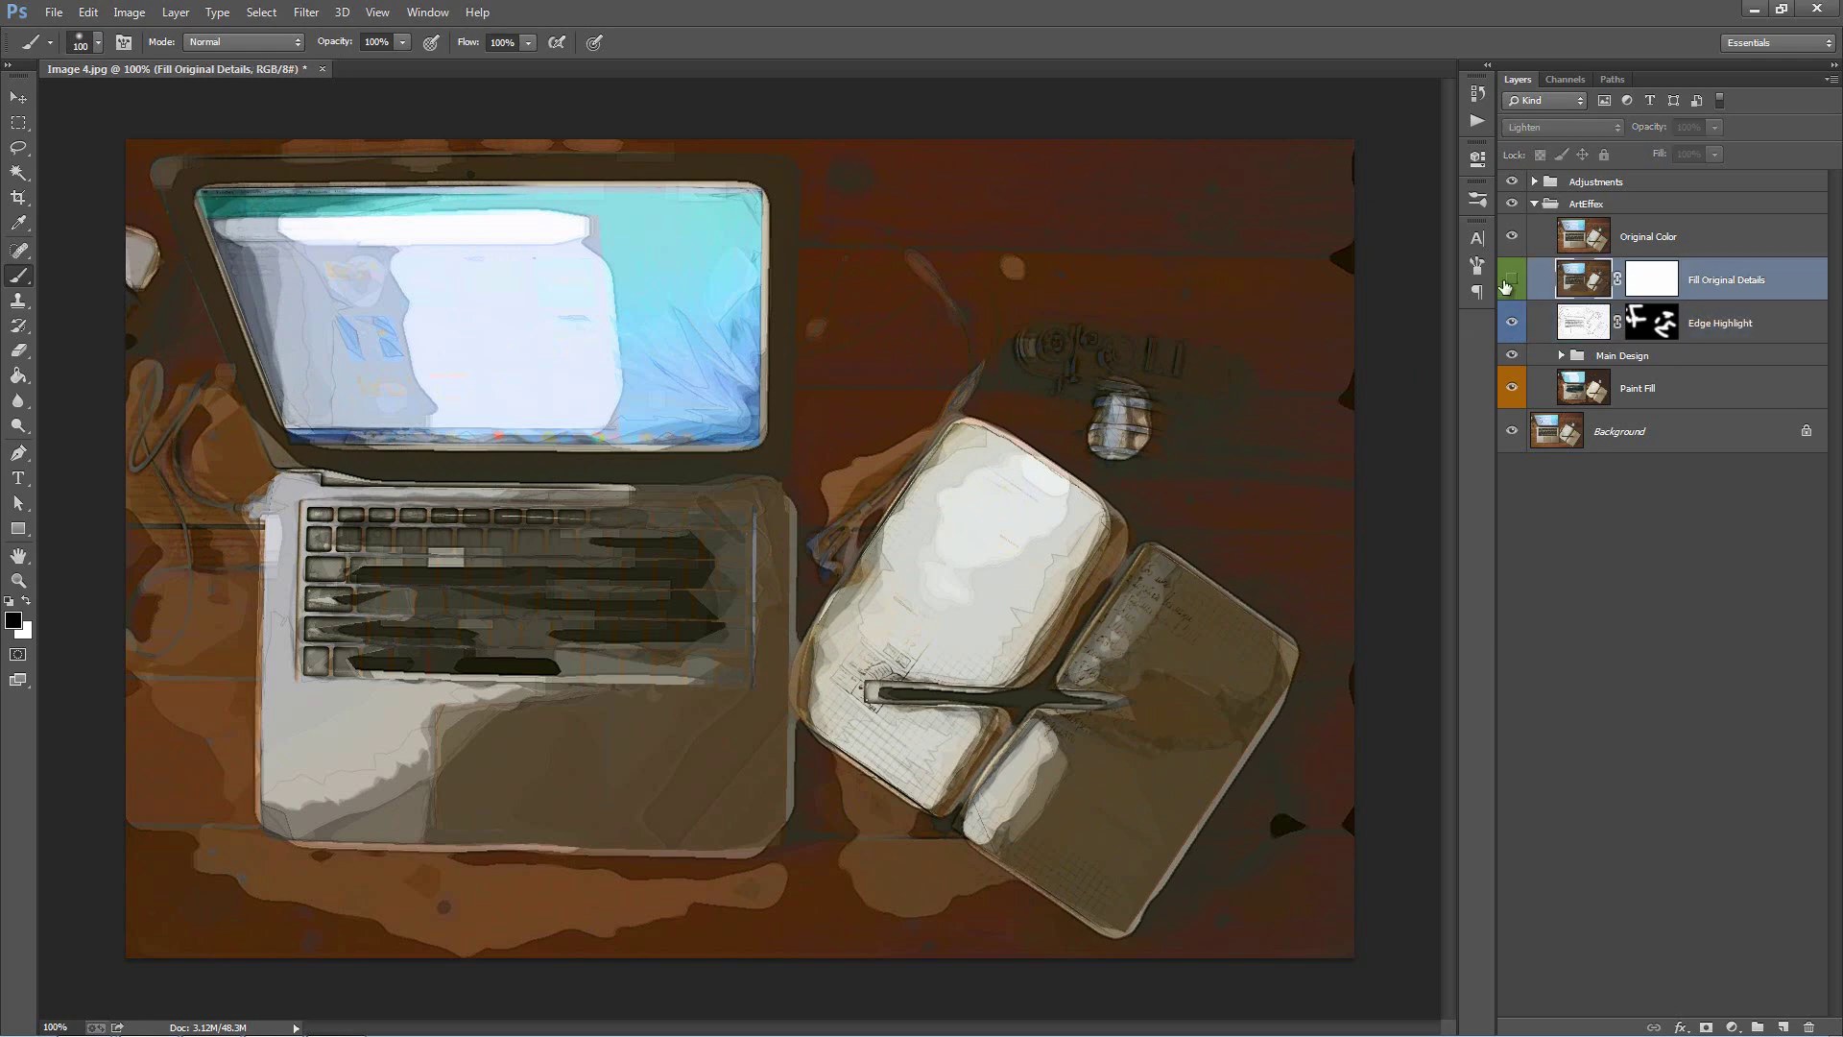
{"action": "left_click", "coordinate": [1511, 280]}
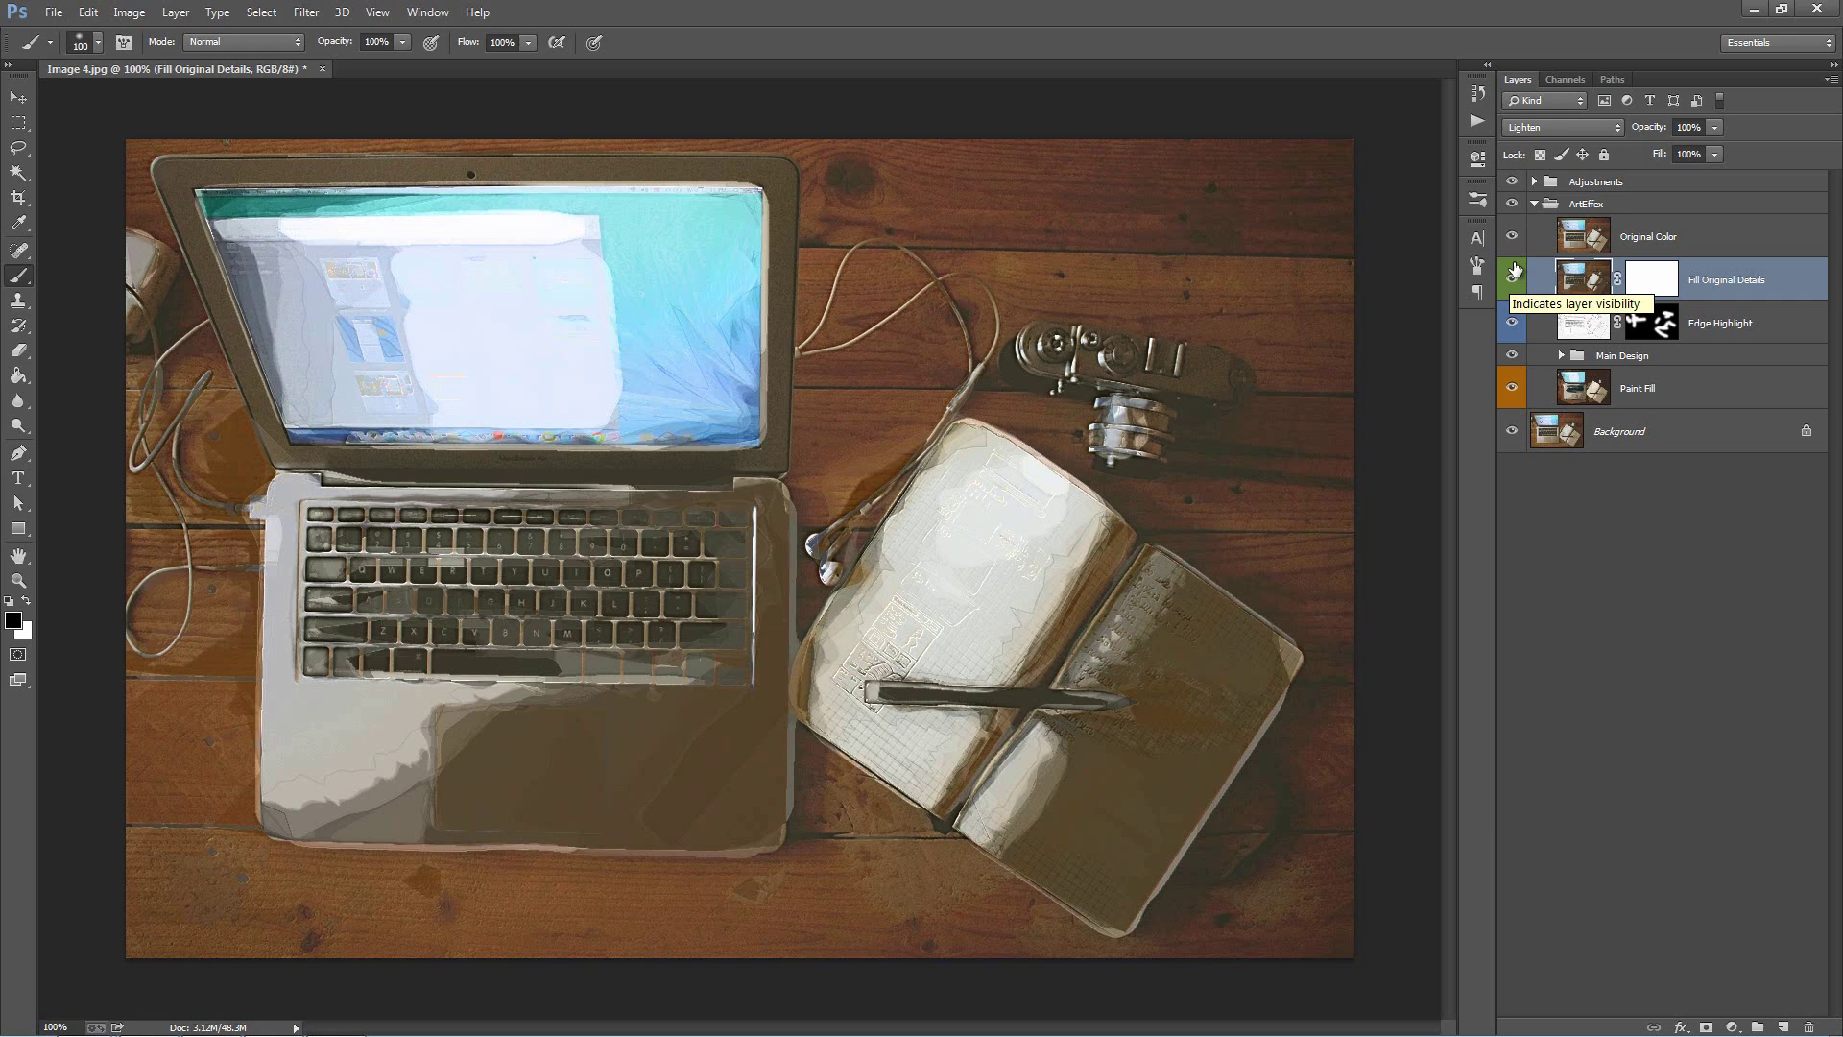
{"action": "left_click", "coordinate": [1514, 237]}
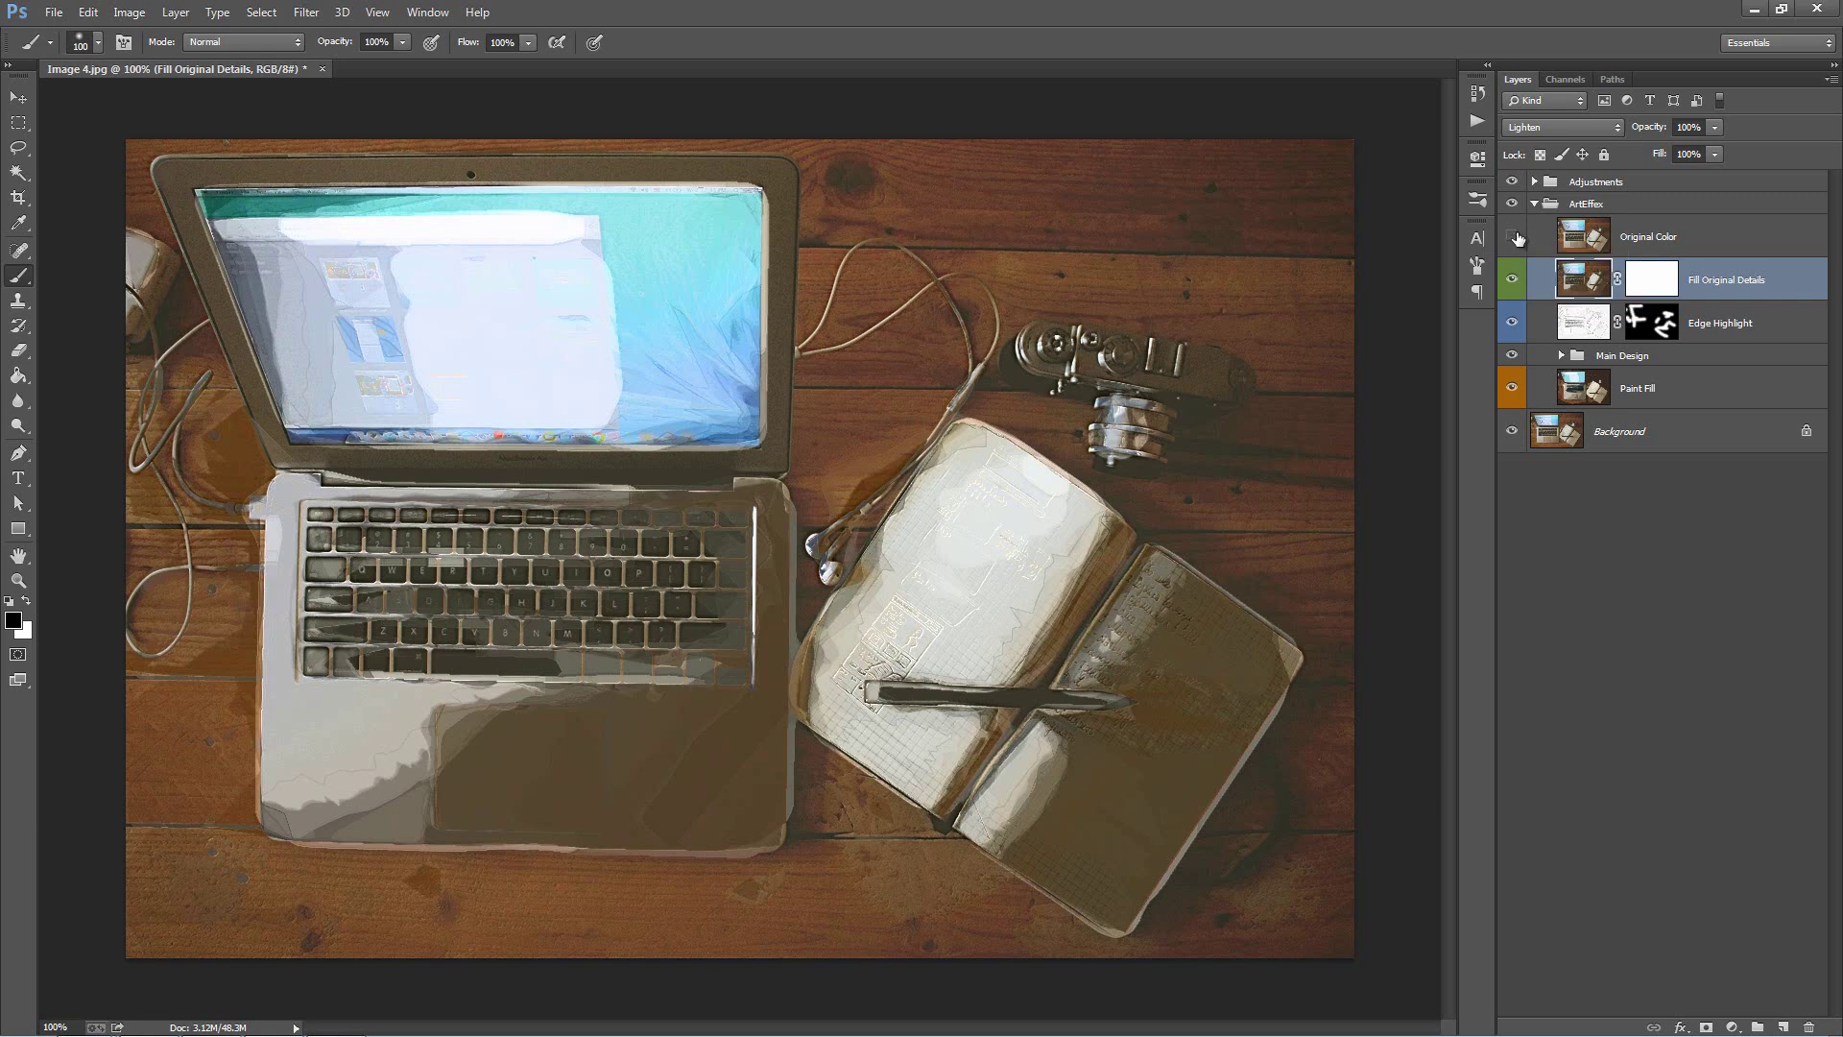
{"action": "left_click", "coordinate": [1702, 249]}
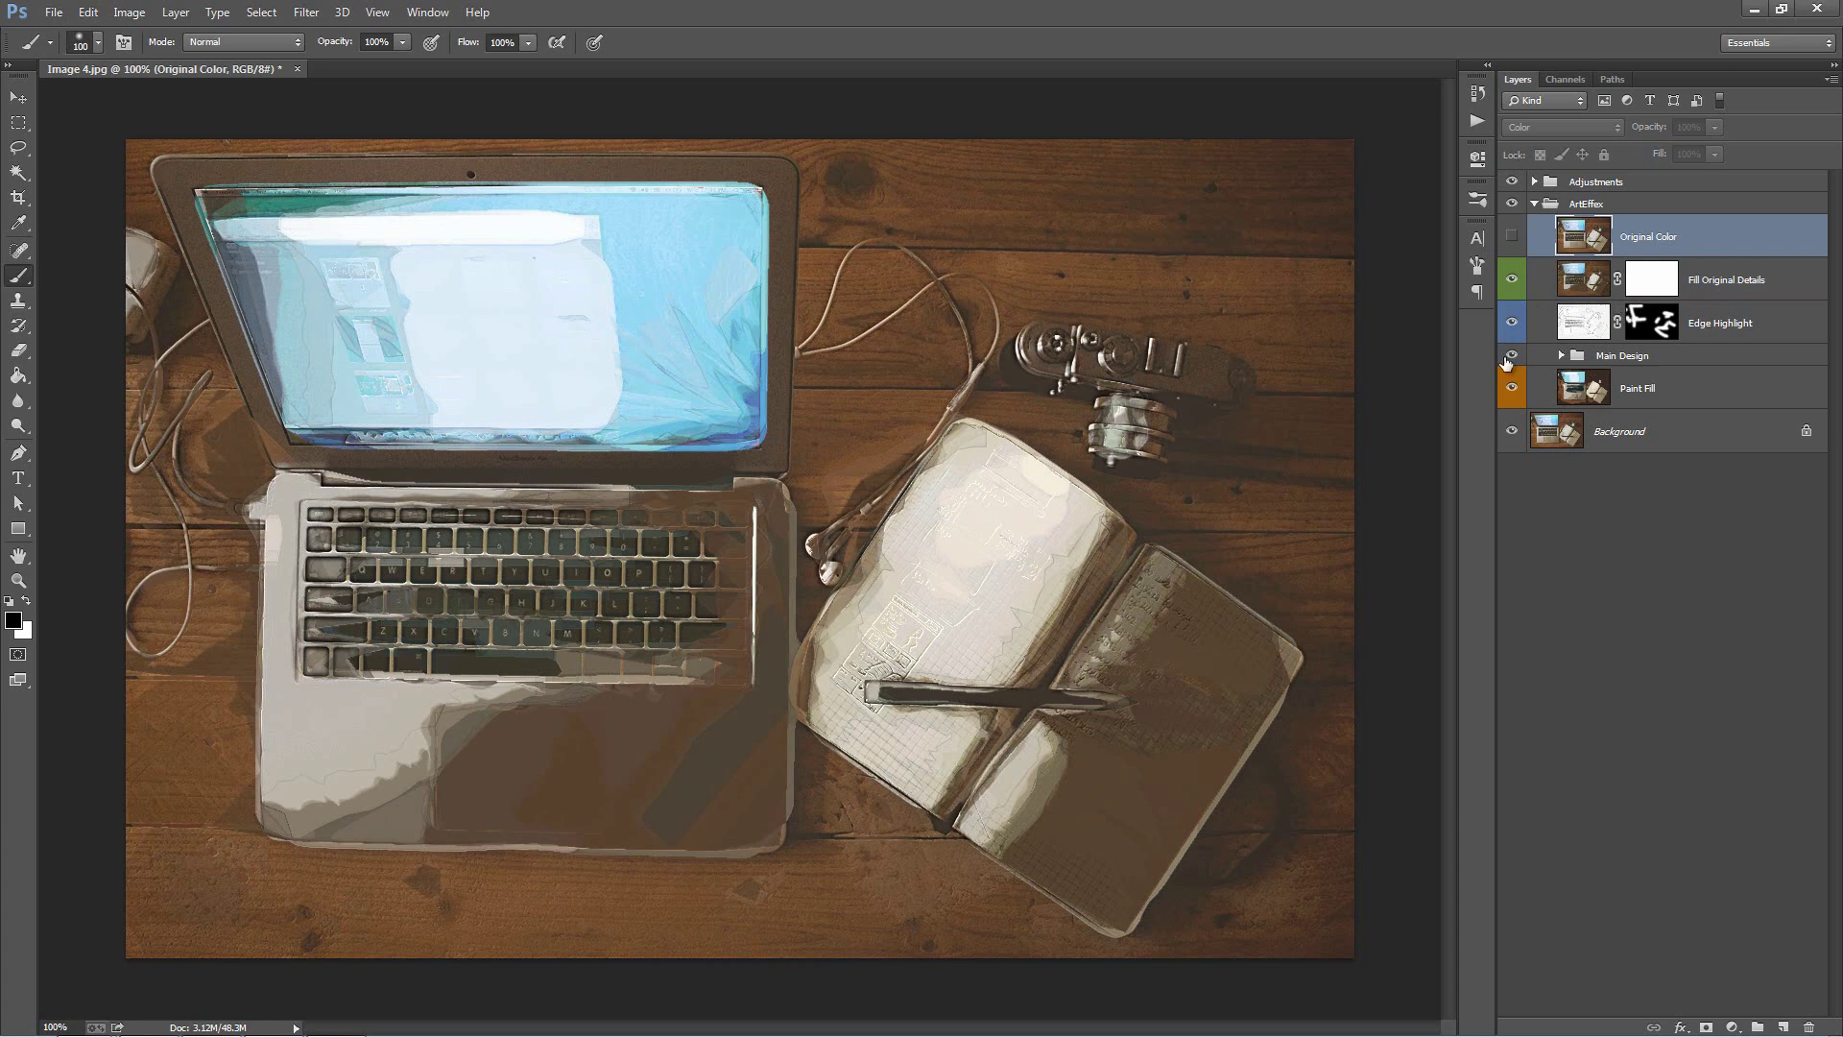
{"action": "left_click", "coordinate": [1511, 387]}
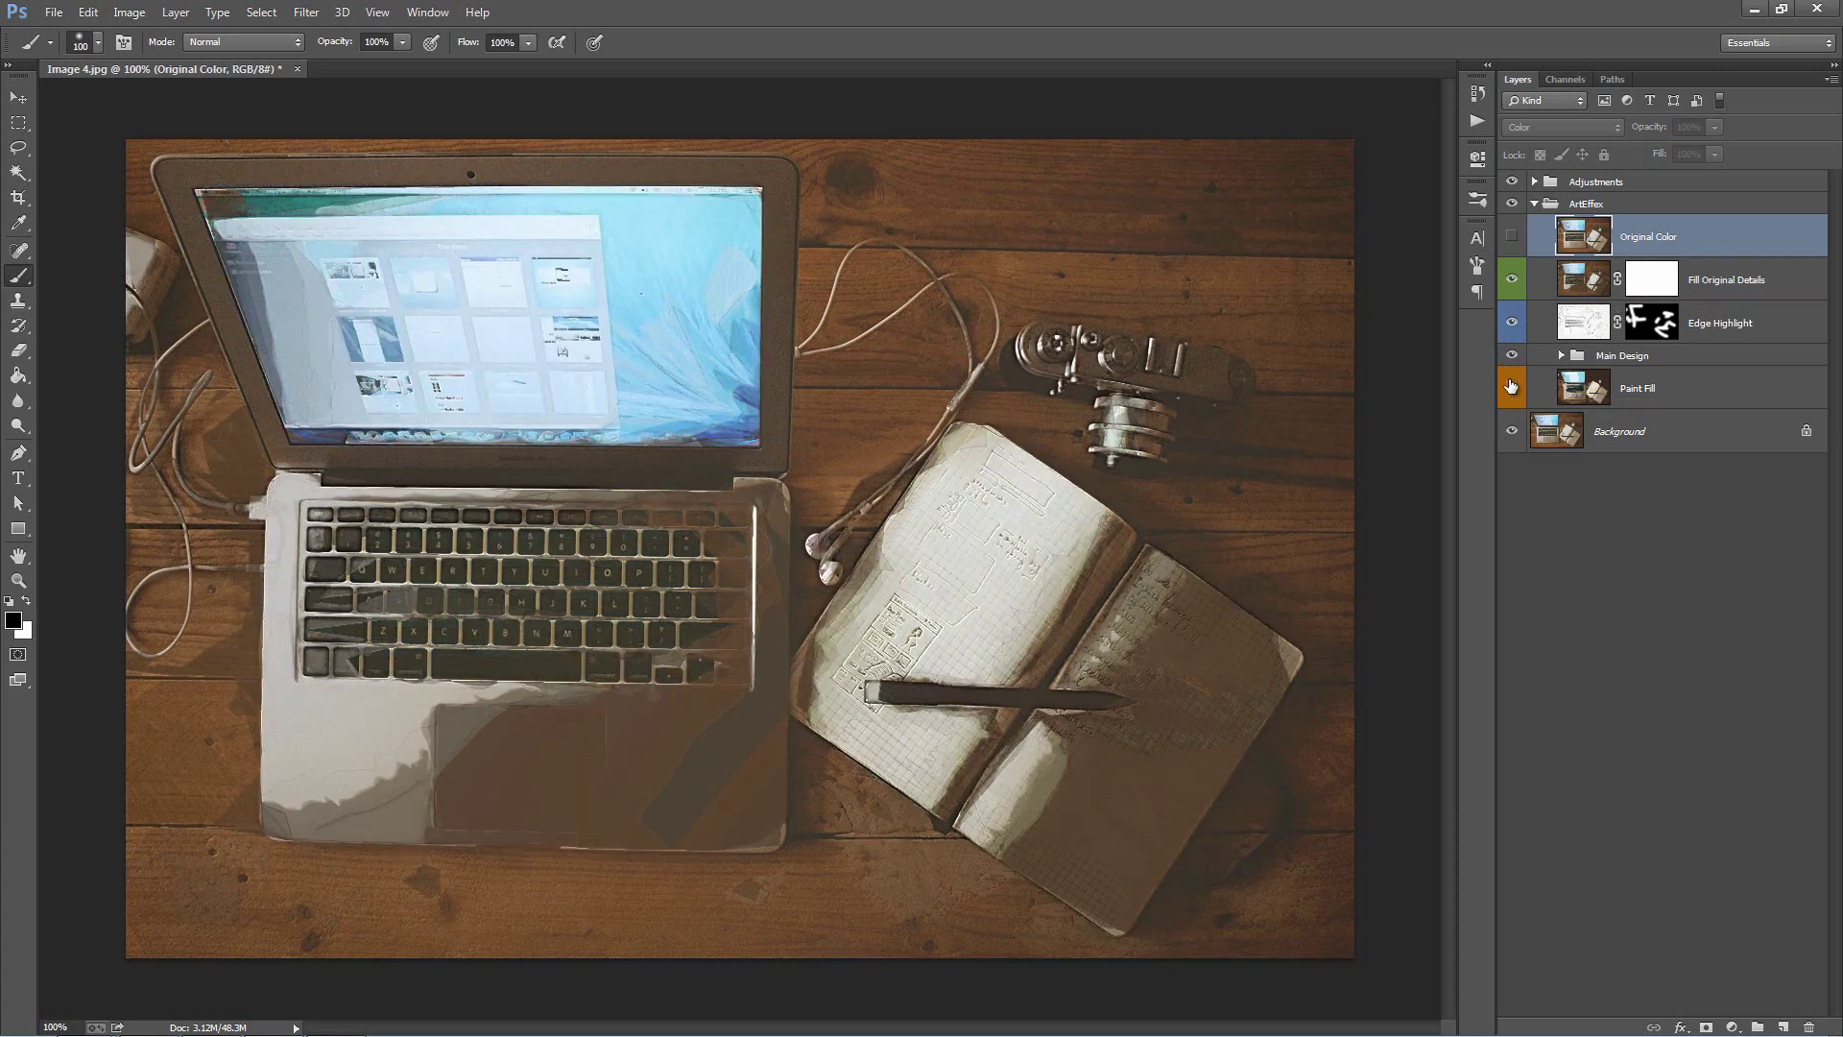
{"action": "left_click", "coordinate": [1510, 386]}
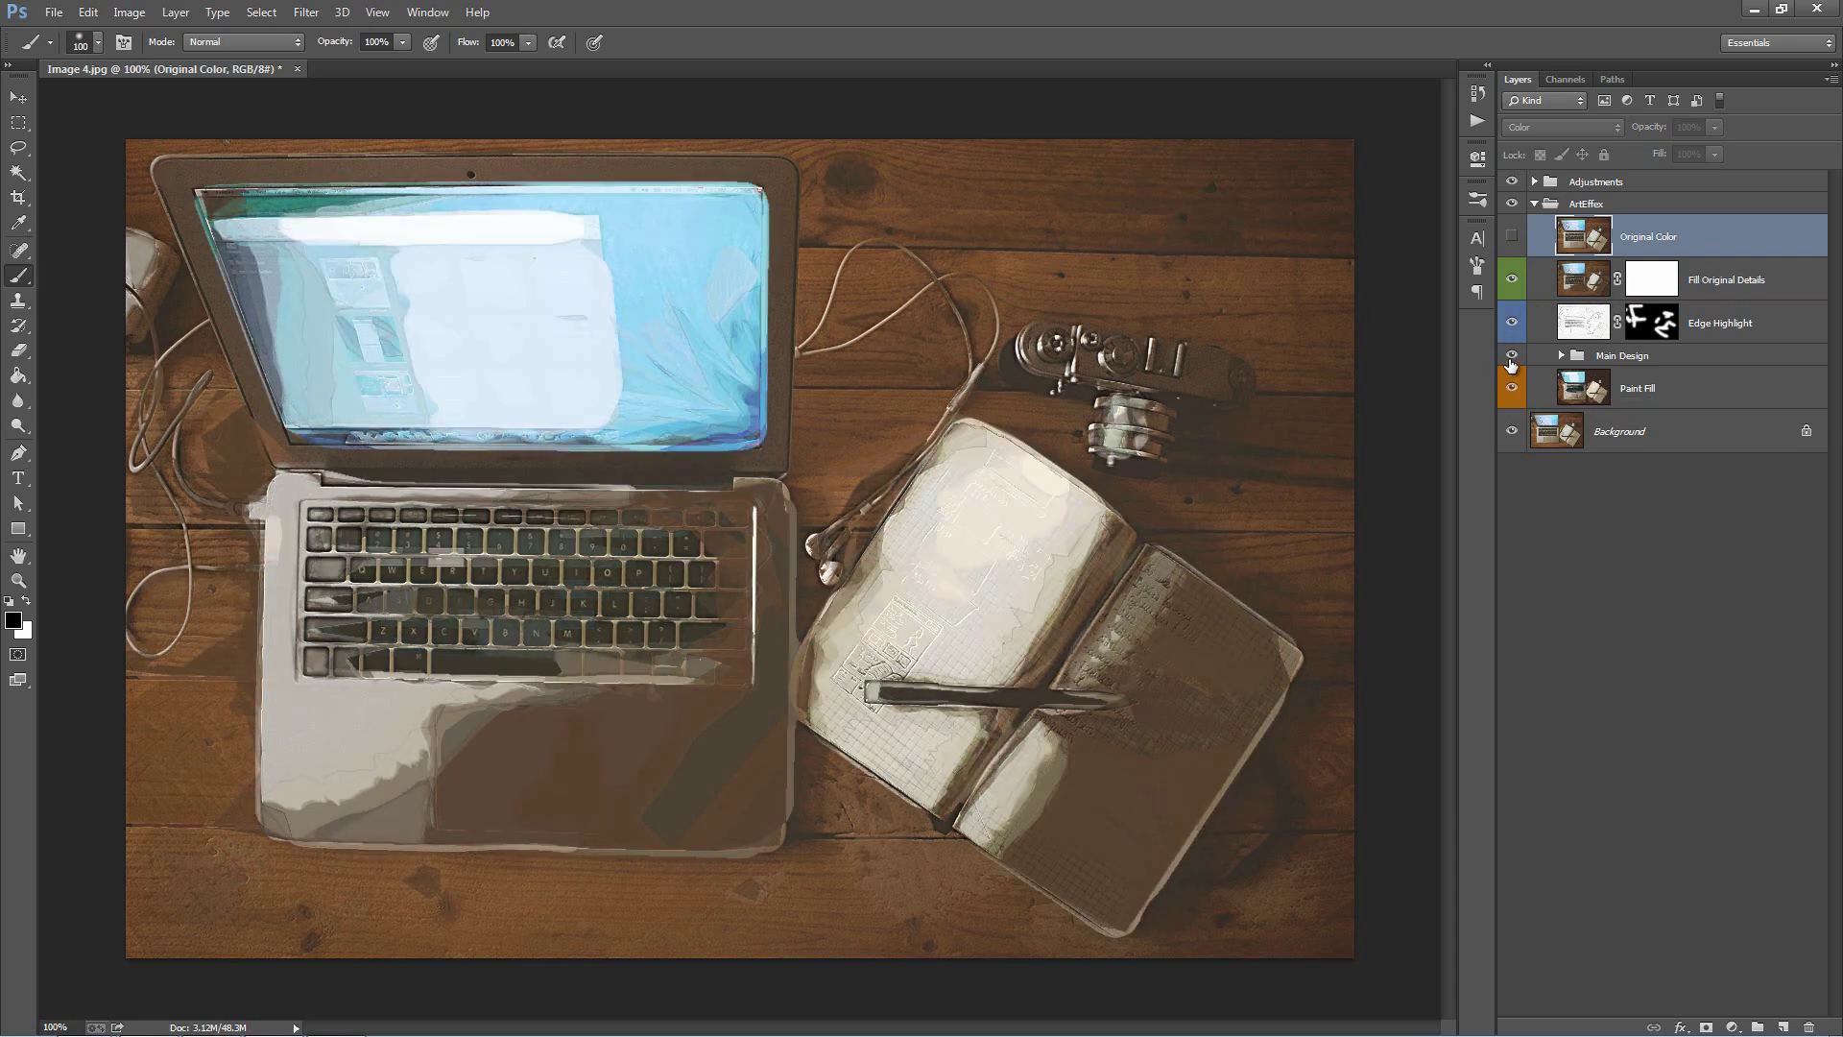
Step: Expand Adjustments and turn on the Color 7 and Color 6 colour grades
{"action": "key", "text": "v"}
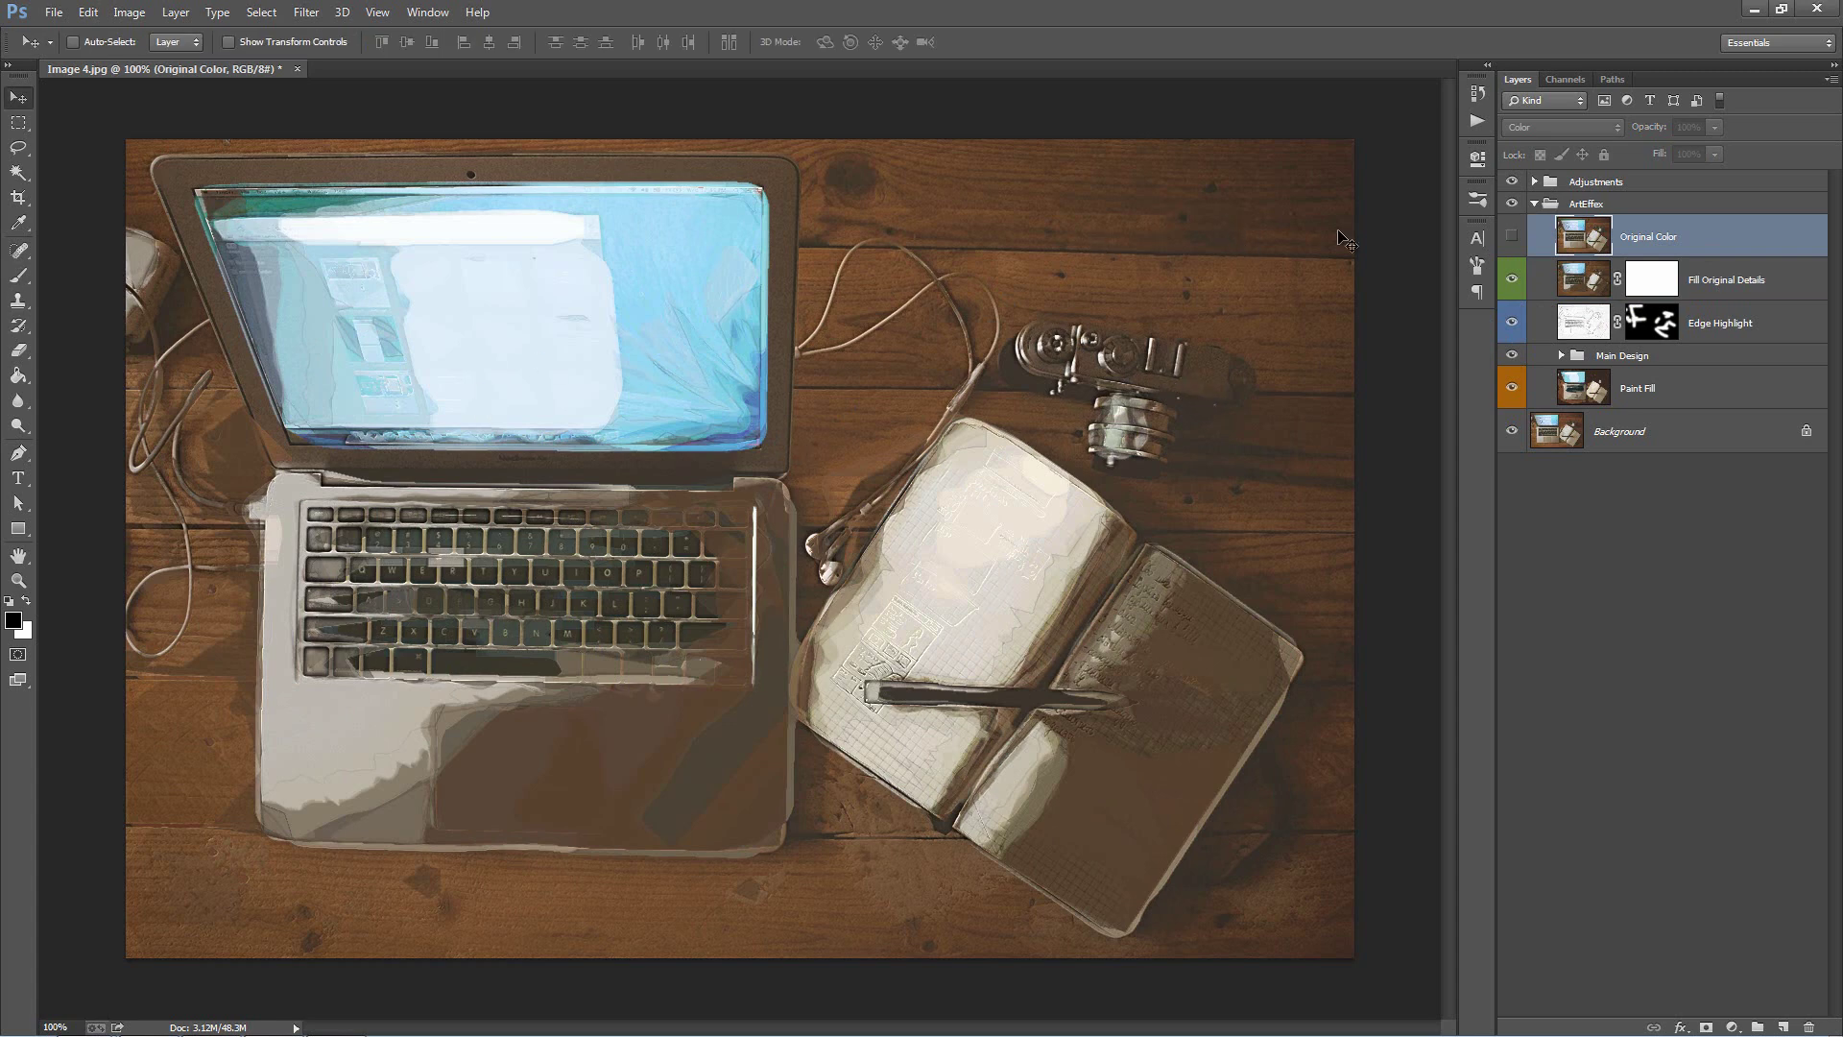
{"action": "left_click", "coordinate": [1533, 203]}
{"action": "left_click", "coordinate": [1534, 181]}
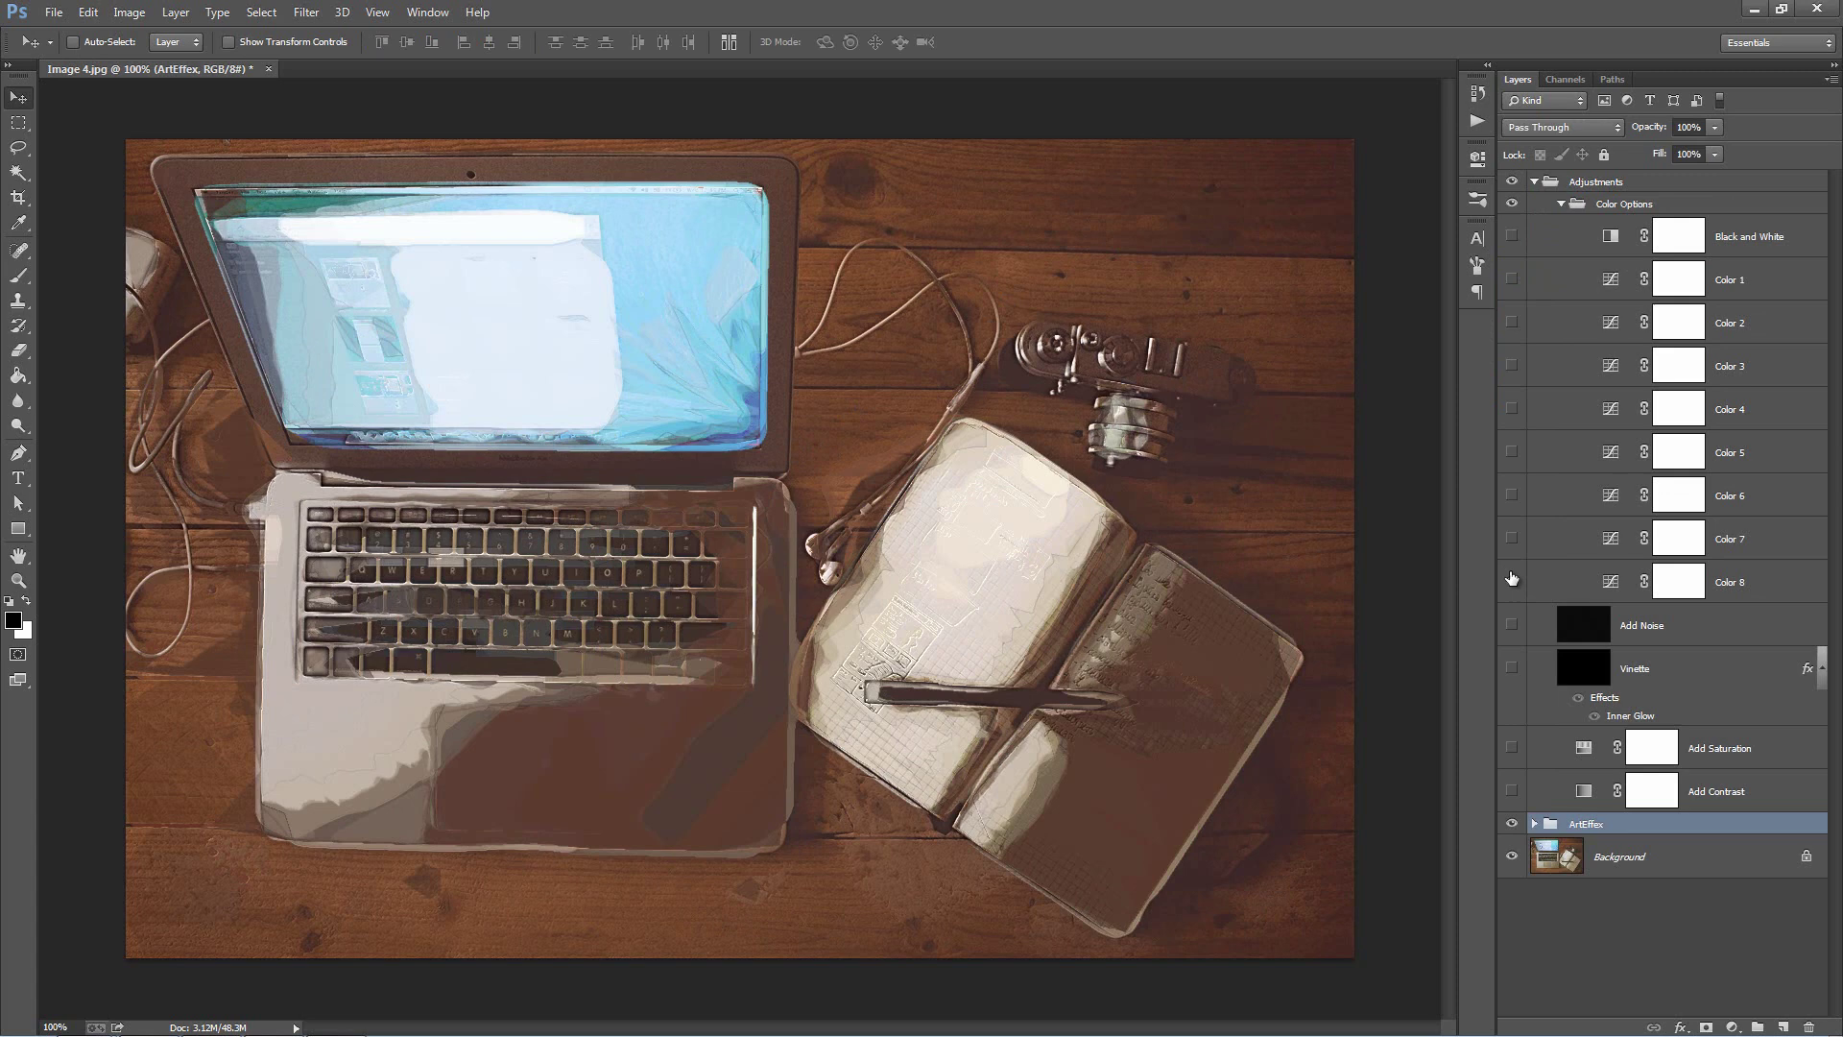
{"action": "left_click", "coordinate": [1512, 541]}
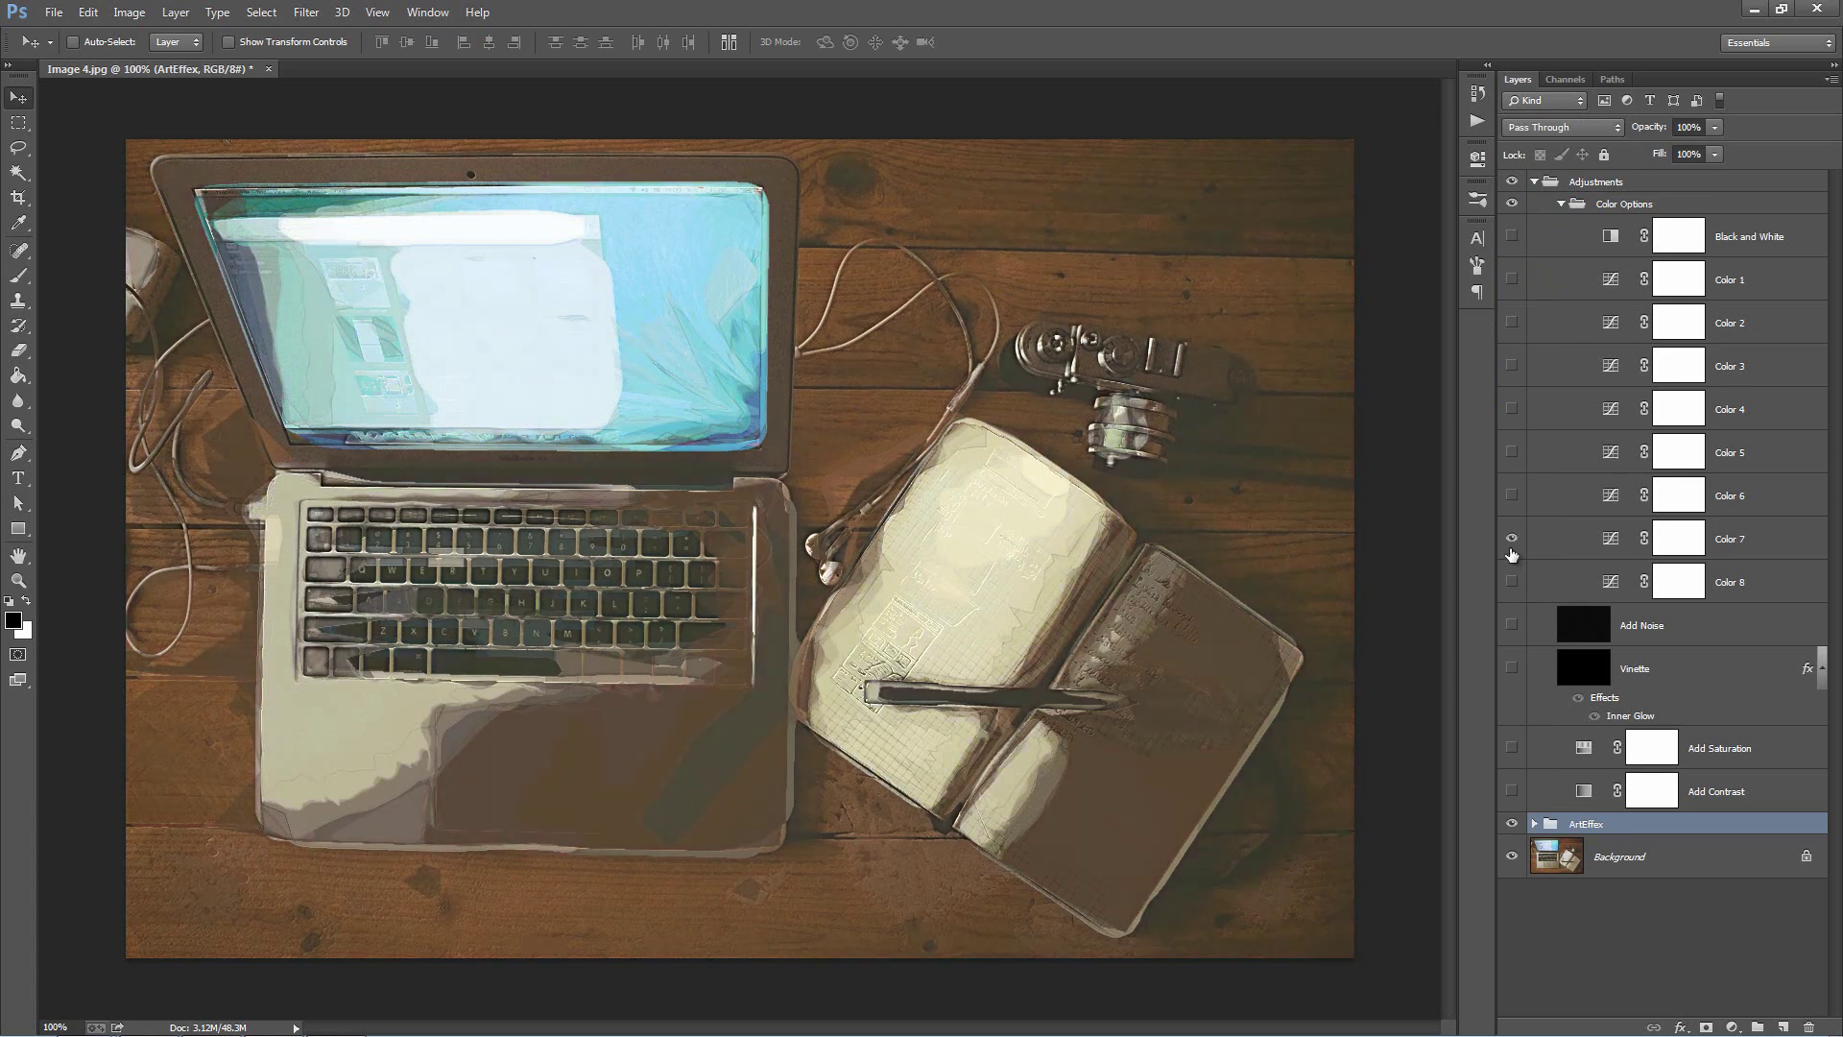
{"action": "left_click", "coordinate": [1512, 497]}
{"action": "left_click", "coordinate": [1561, 205]}
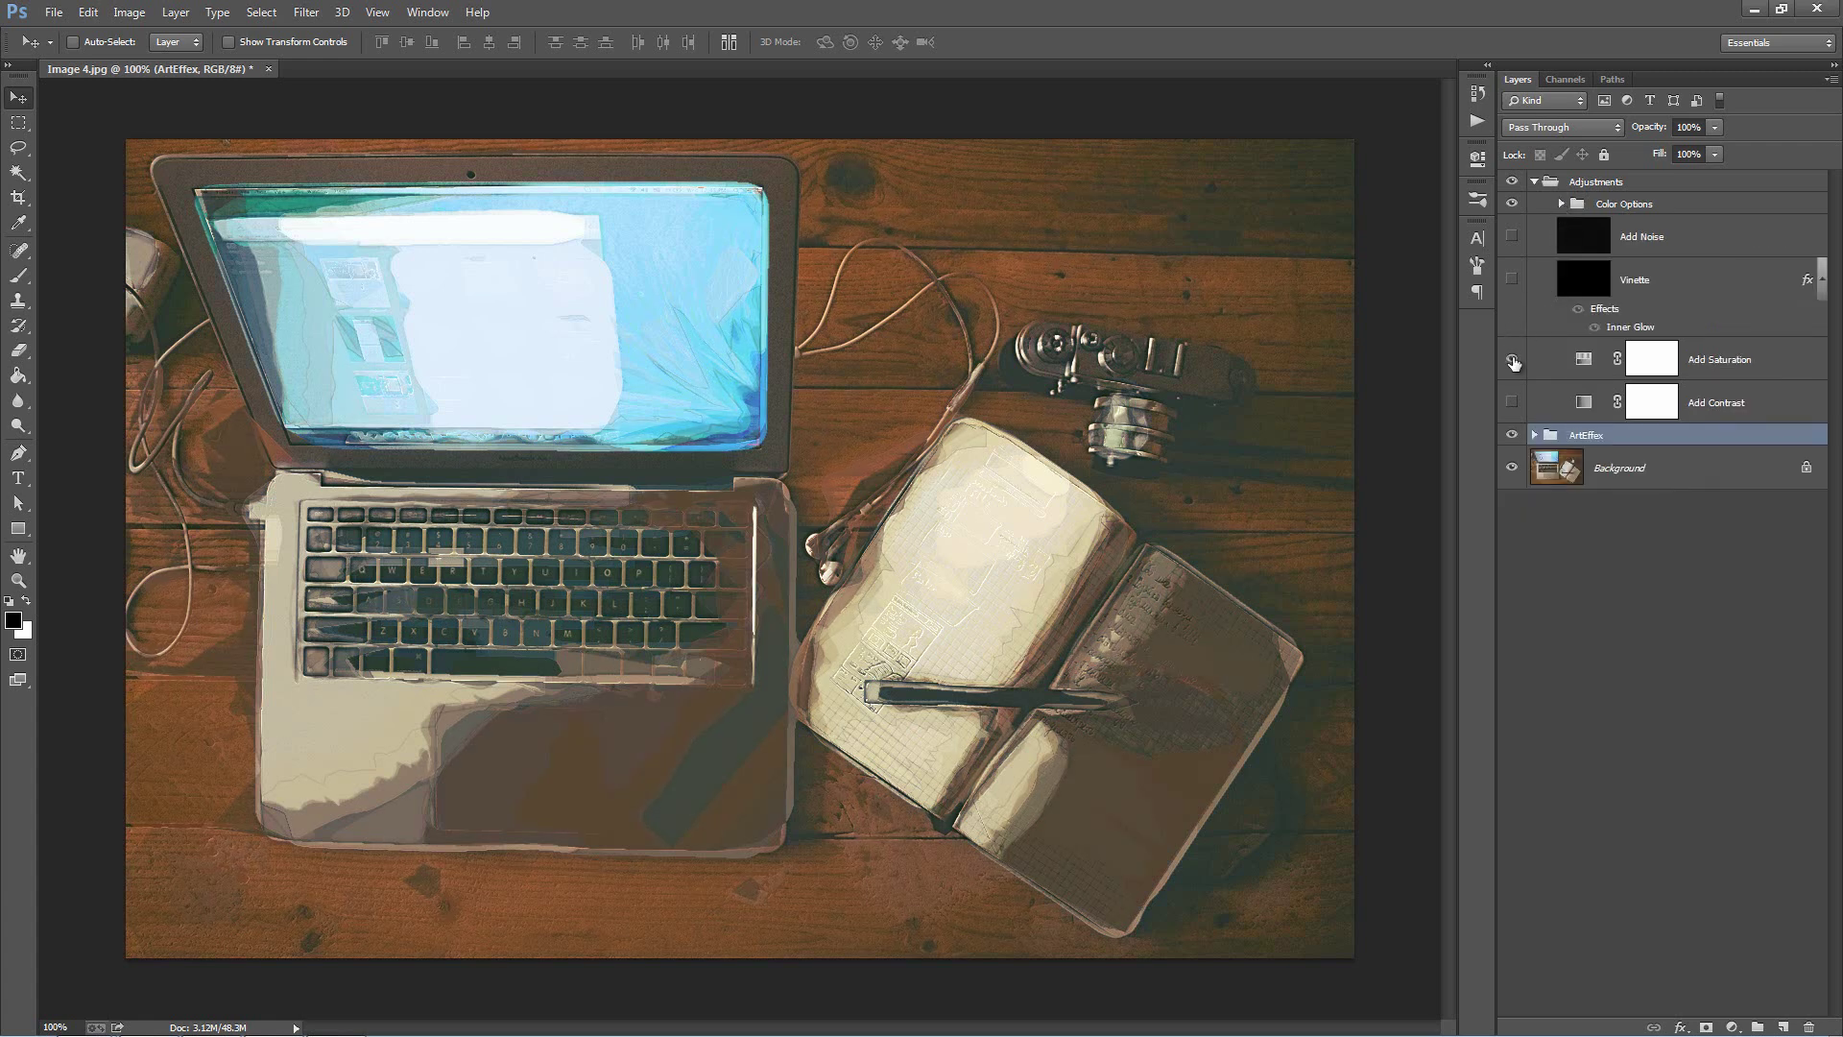
Step: Turn on Add Contrast at 18% opacity, try the vignette, and collapse Adjustments
{"action": "left_click", "coordinate": [1512, 402]}
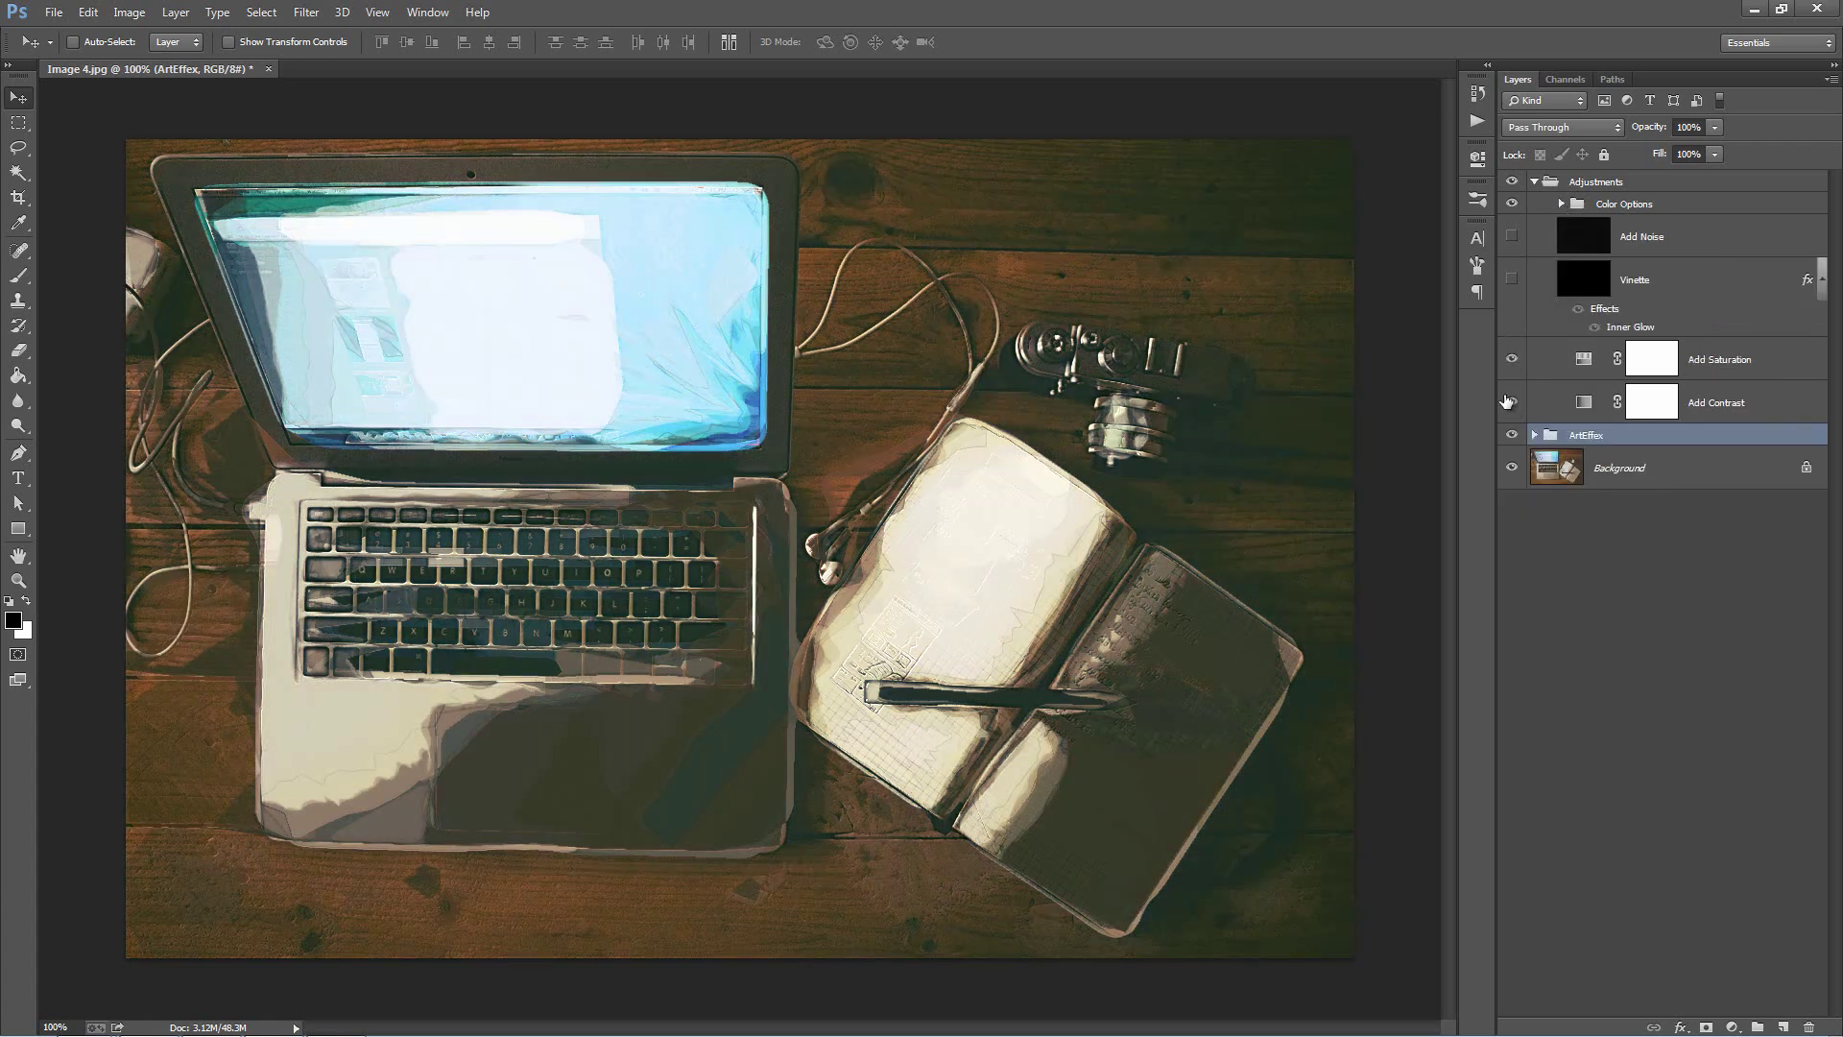
{"action": "left_click", "coordinate": [1710, 405]}
{"action": "left_click_drag", "start_coordinate": [1653, 127], "coordinate": [1003, 141]}
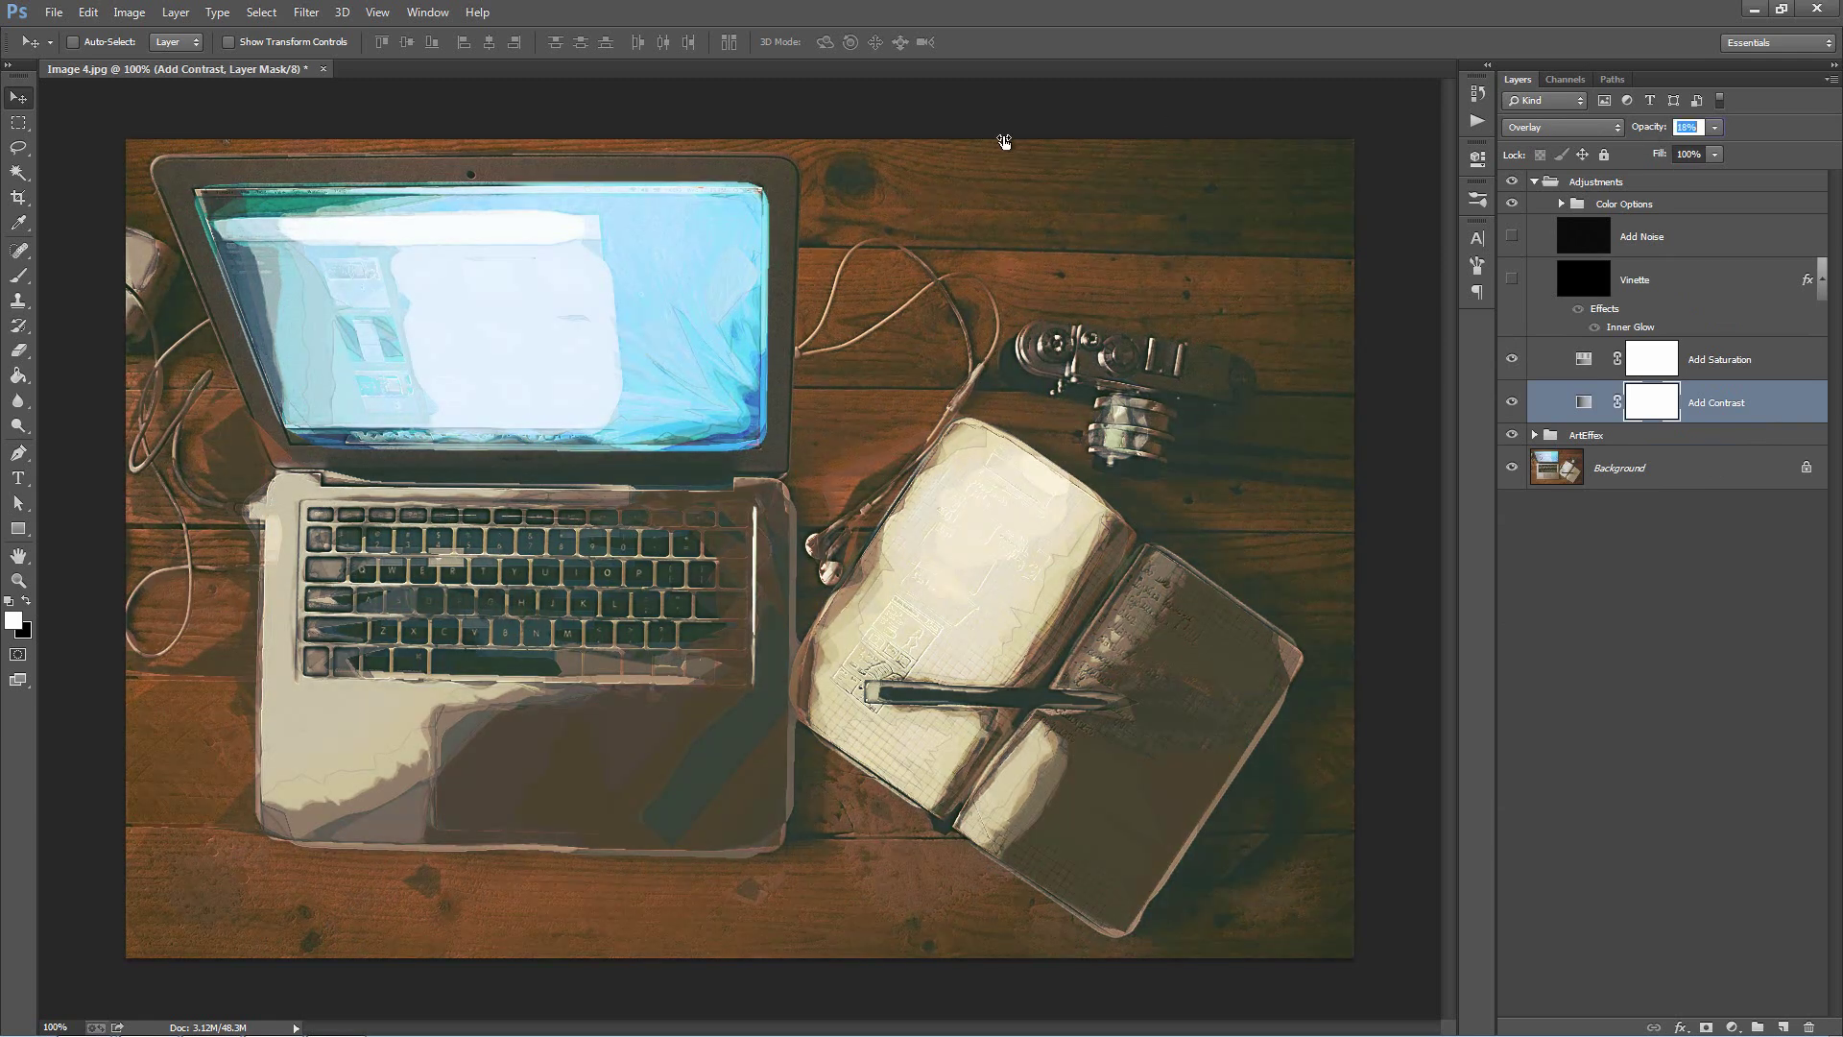
{"action": "left_click", "coordinate": [1513, 277]}
{"action": "left_click", "coordinate": [1514, 275]}
{"action": "left_click", "coordinate": [1557, 183]}
{"action": "left_click", "coordinate": [1534, 182]}
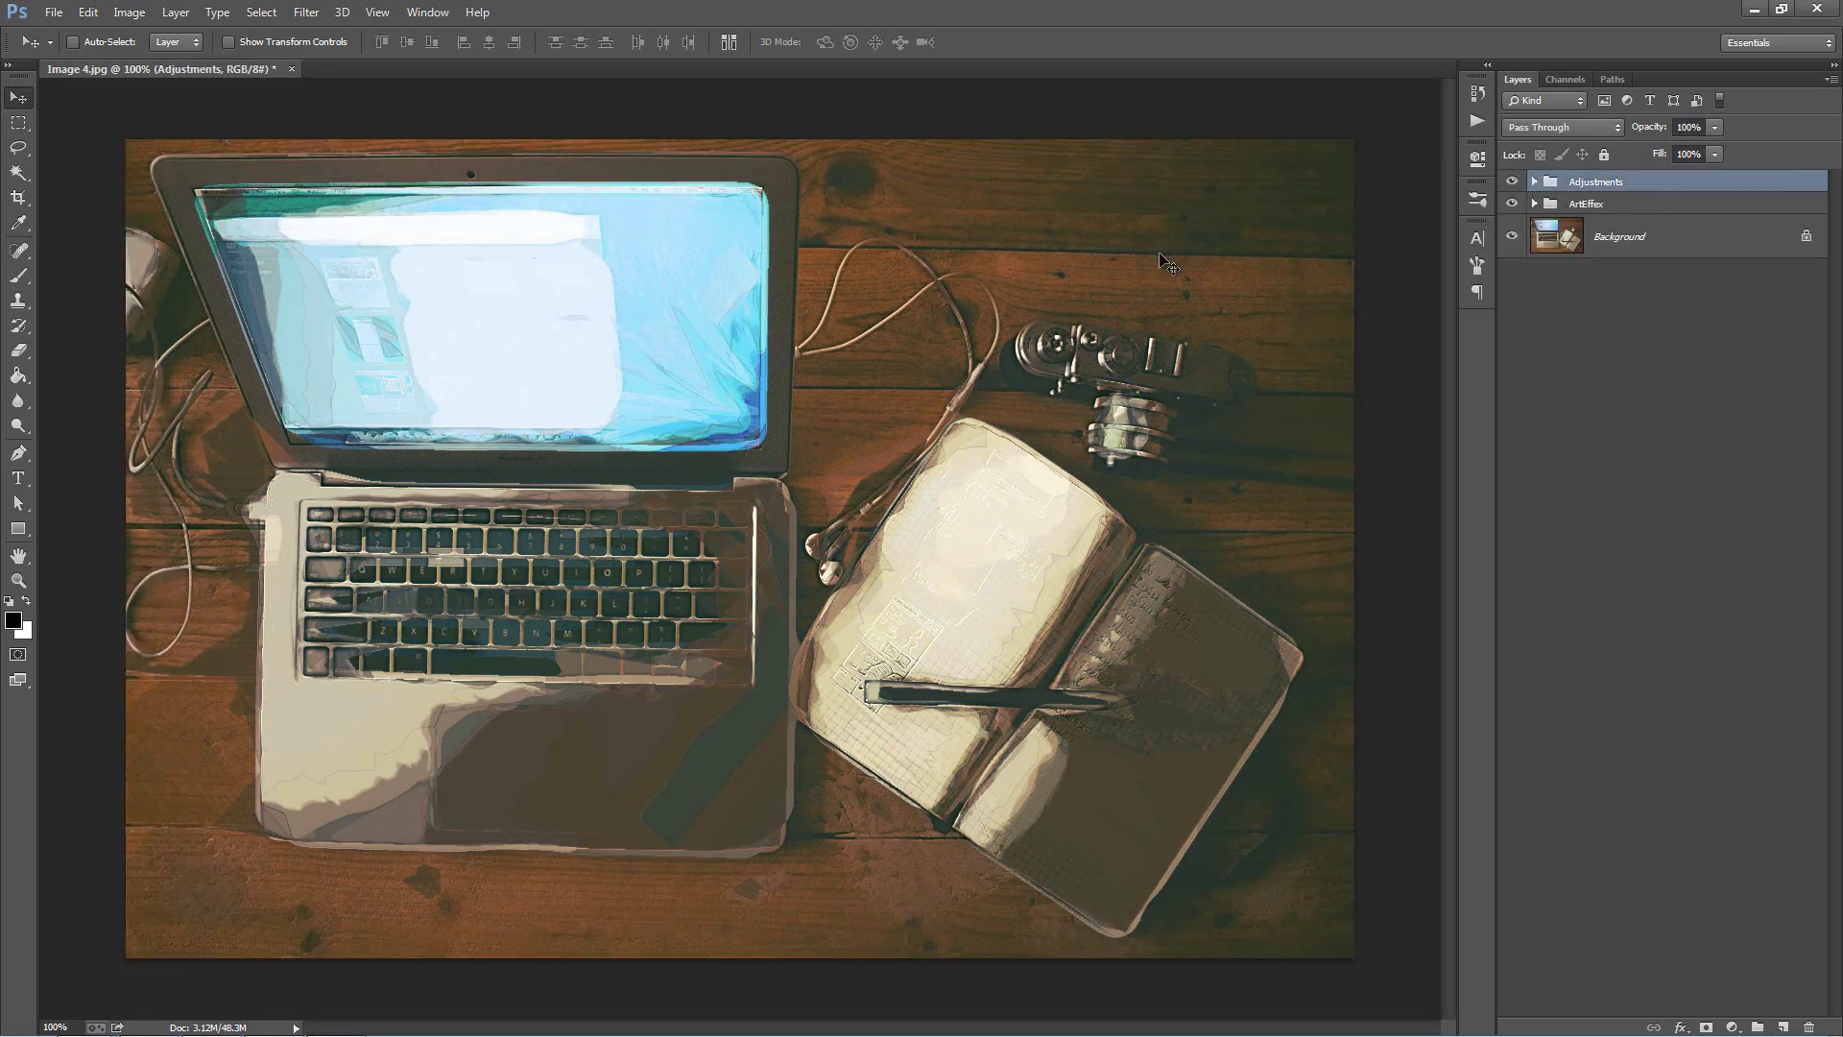
{"action": "left_click", "coordinate": [1601, 203], "text": "shift"}
{"action": "key", "text": "ctrl+e"}
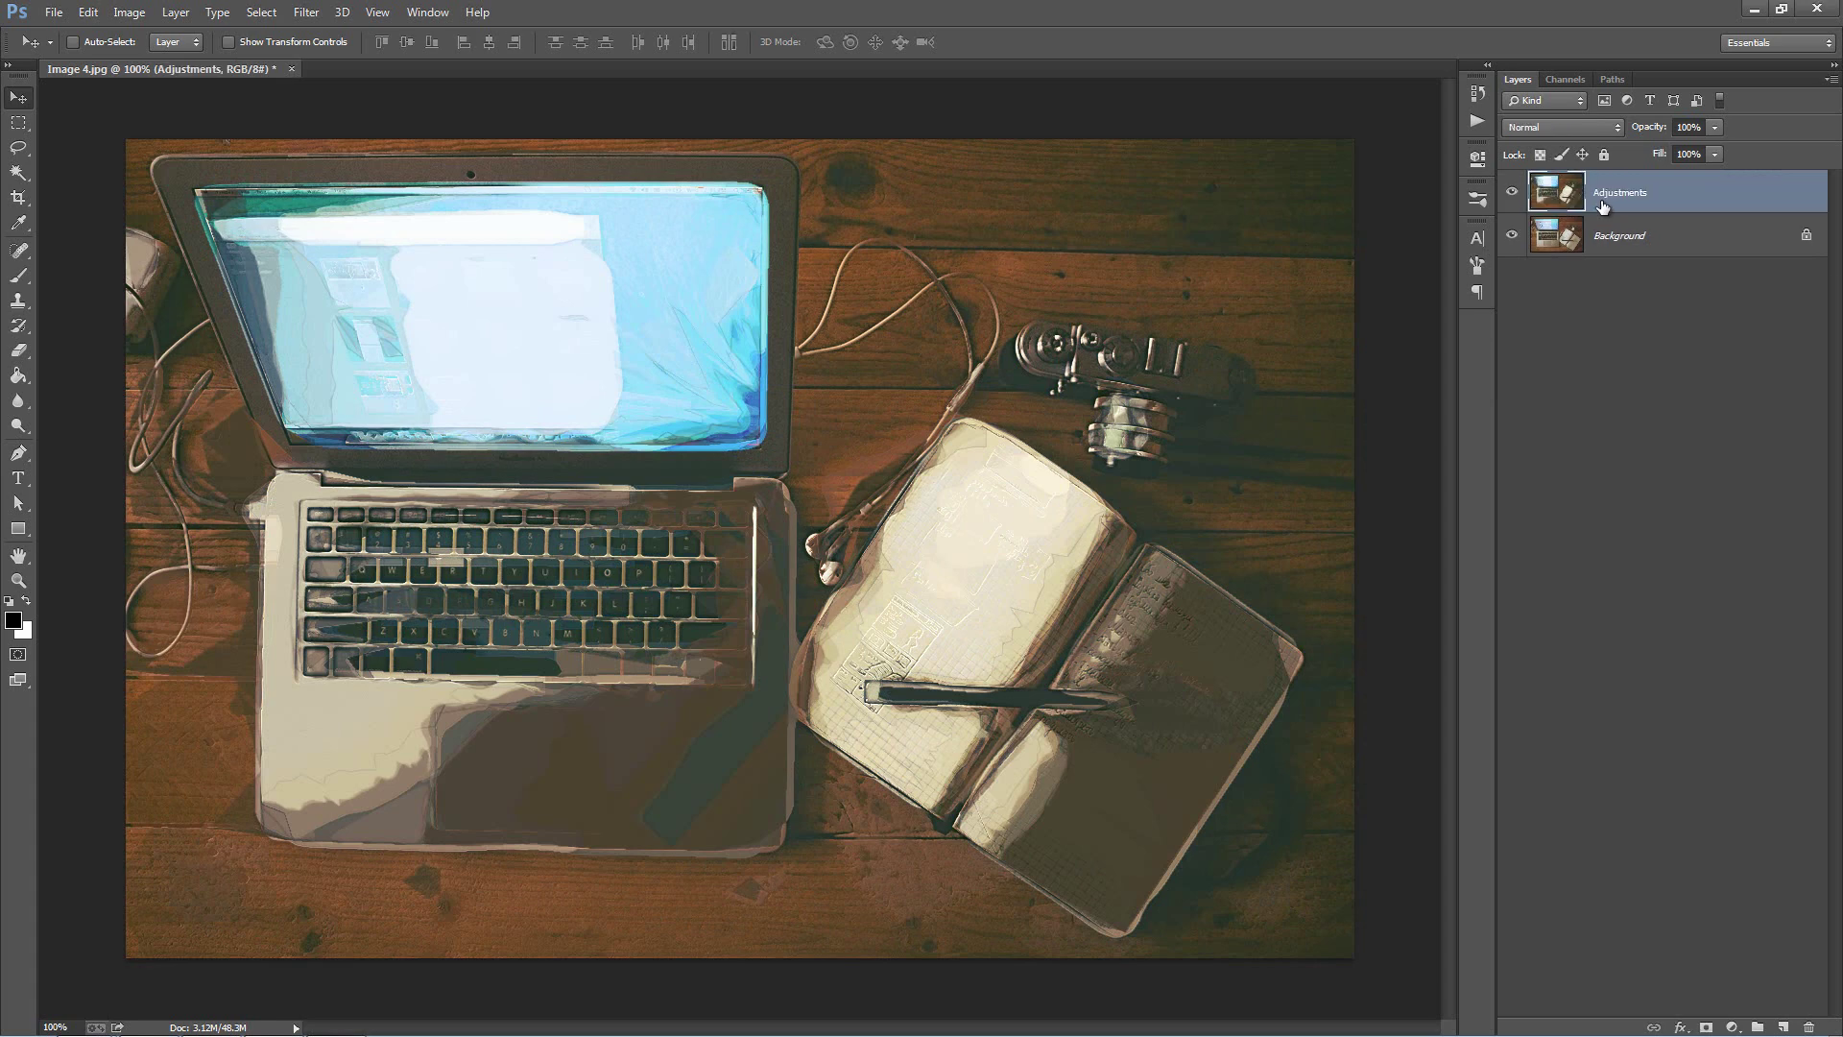
{"action": "left_click", "coordinate": [1511, 192]}
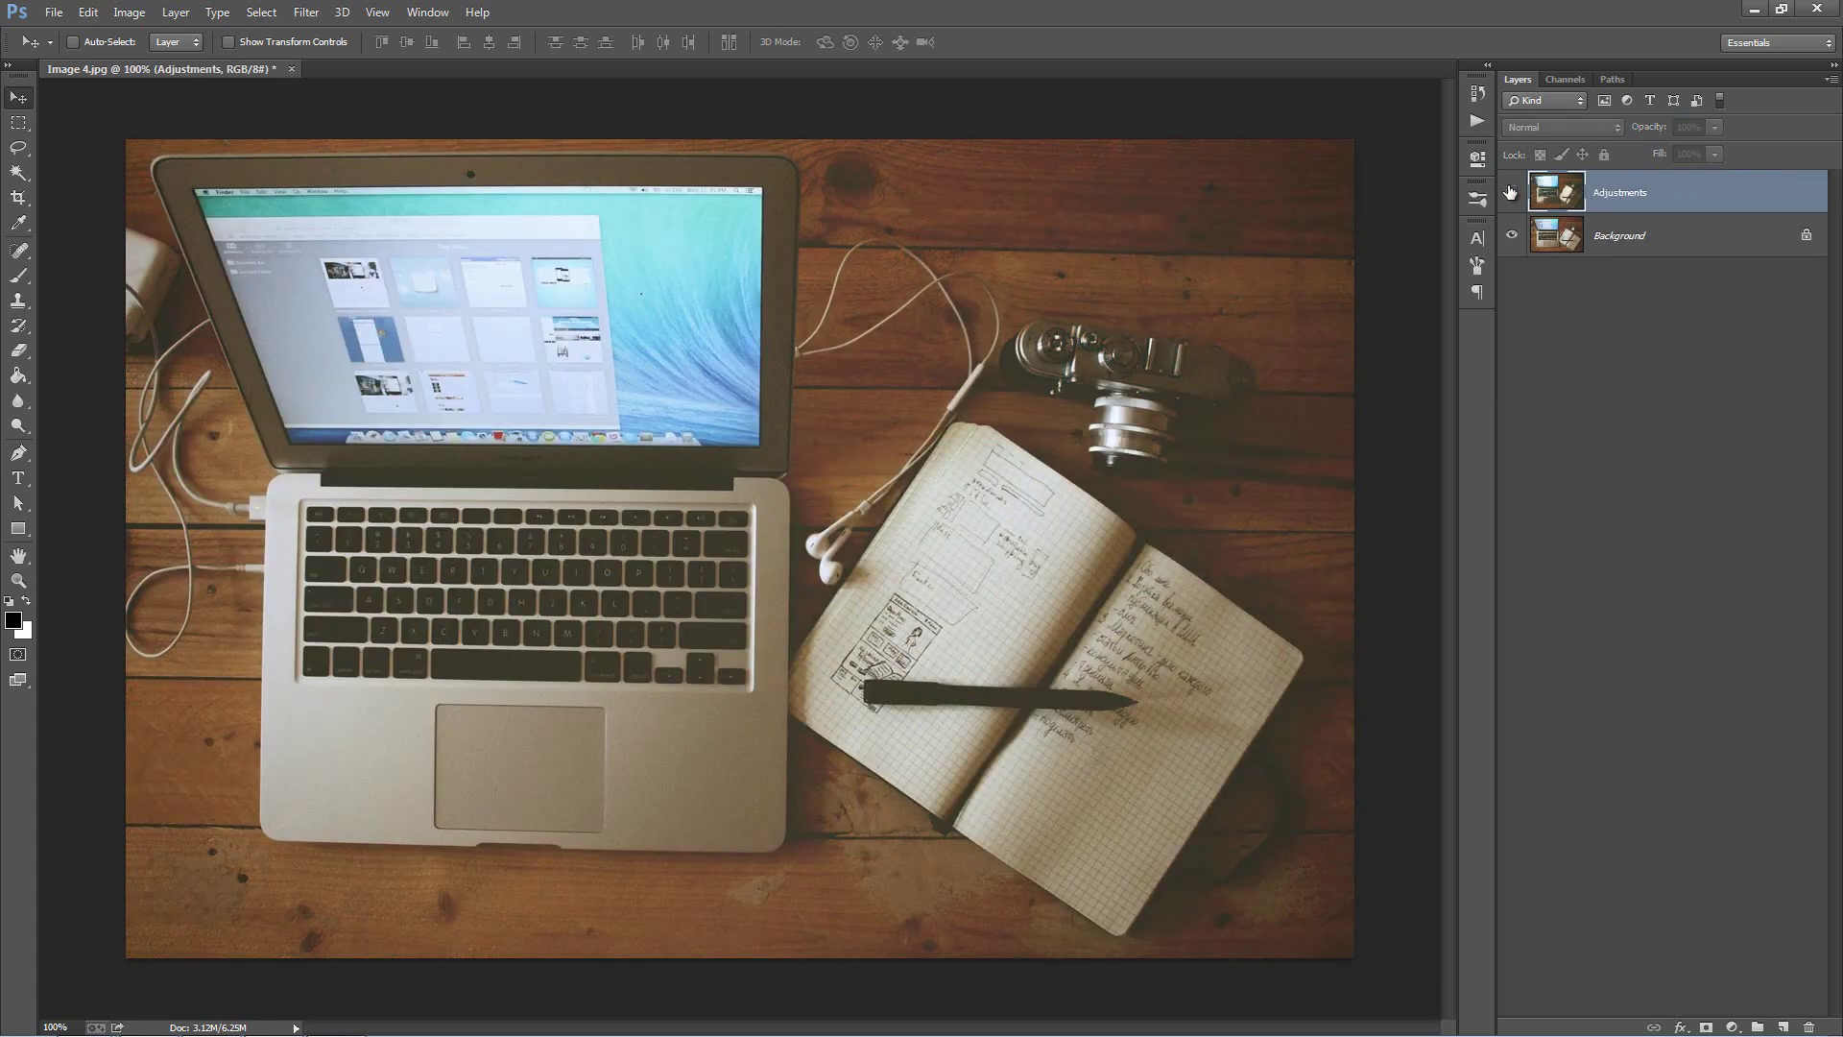
{"action": "left_click", "coordinate": [1510, 192]}
{"action": "left_click", "coordinate": [1510, 192]}
{"action": "left_click", "coordinate": [1510, 192]}
{"action": "left_click", "coordinate": [1509, 192]}
{"action": "left_click", "coordinate": [1510, 192]}
{"action": "left_click", "coordinate": [1509, 192]}
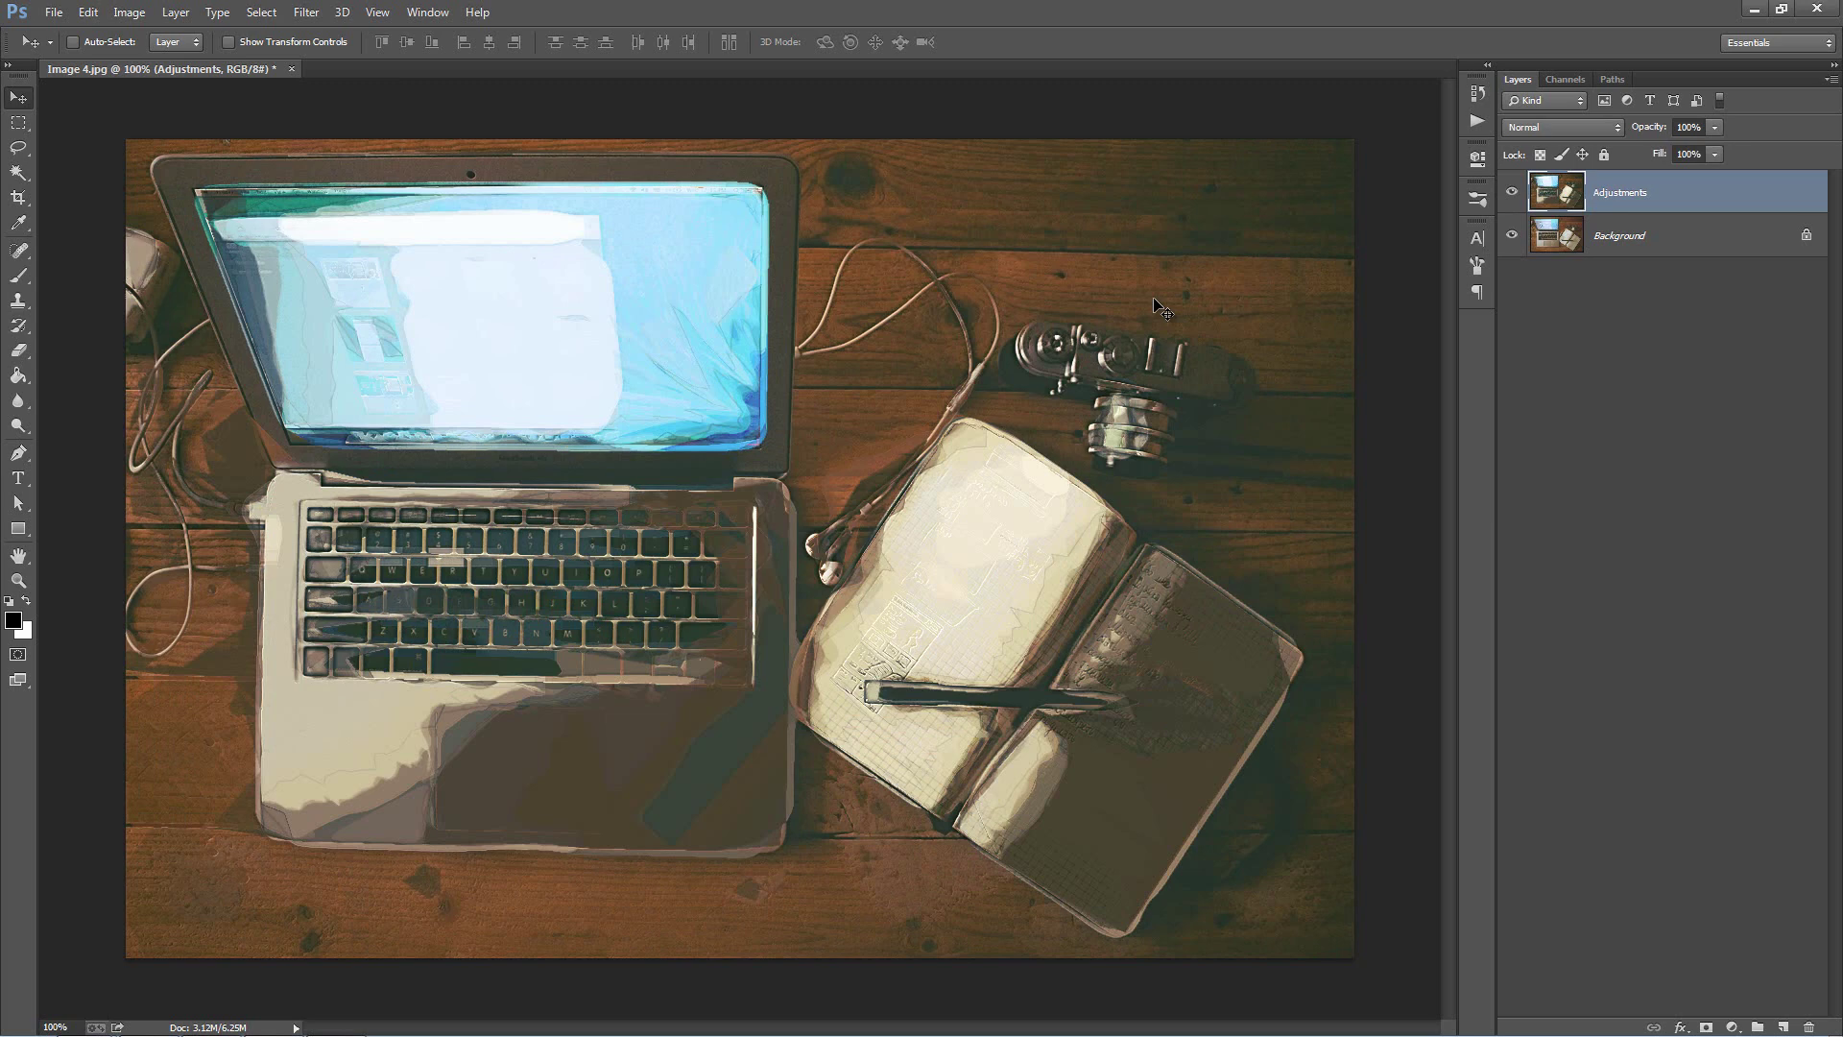
Step: Discard the laptop image, open Image 5.jpg (sports car) and play ArtEffex Action on it
{"action": "key", "text": "ctrl+w"}
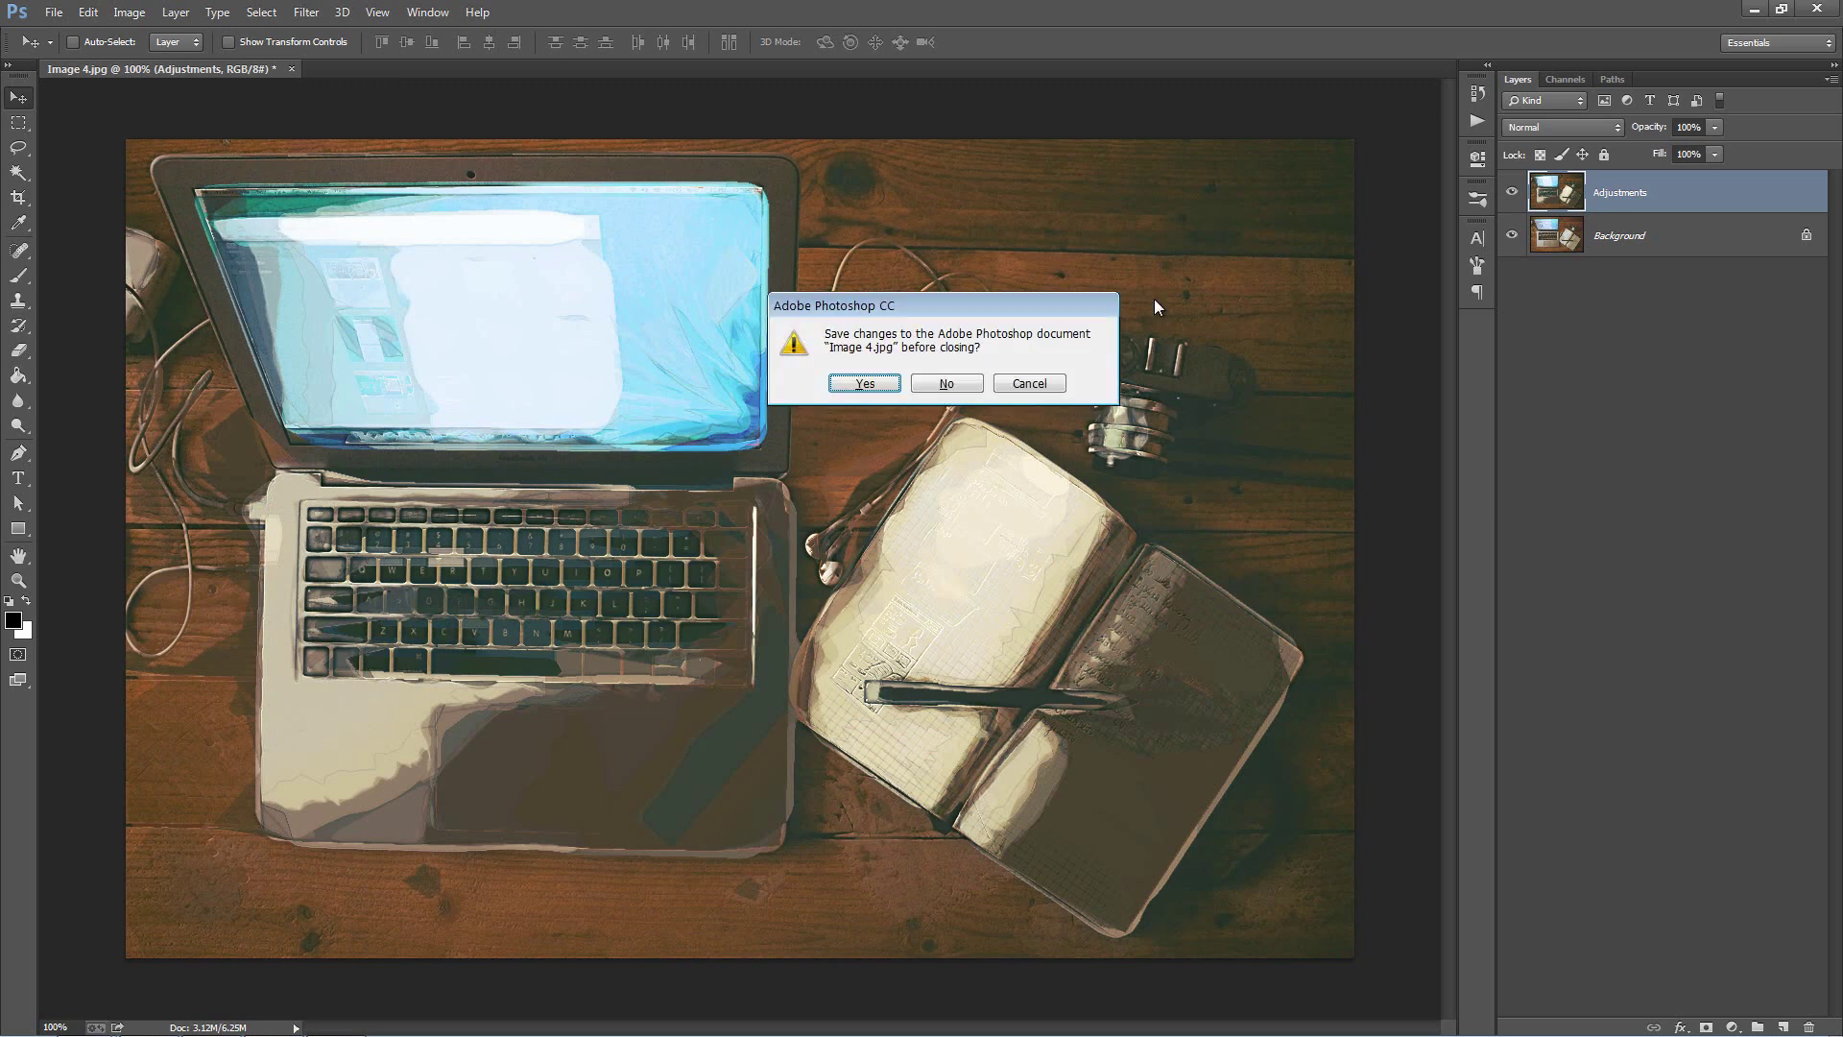
{"action": "key", "text": "n"}
{"action": "key", "text": "ctrl+o"}
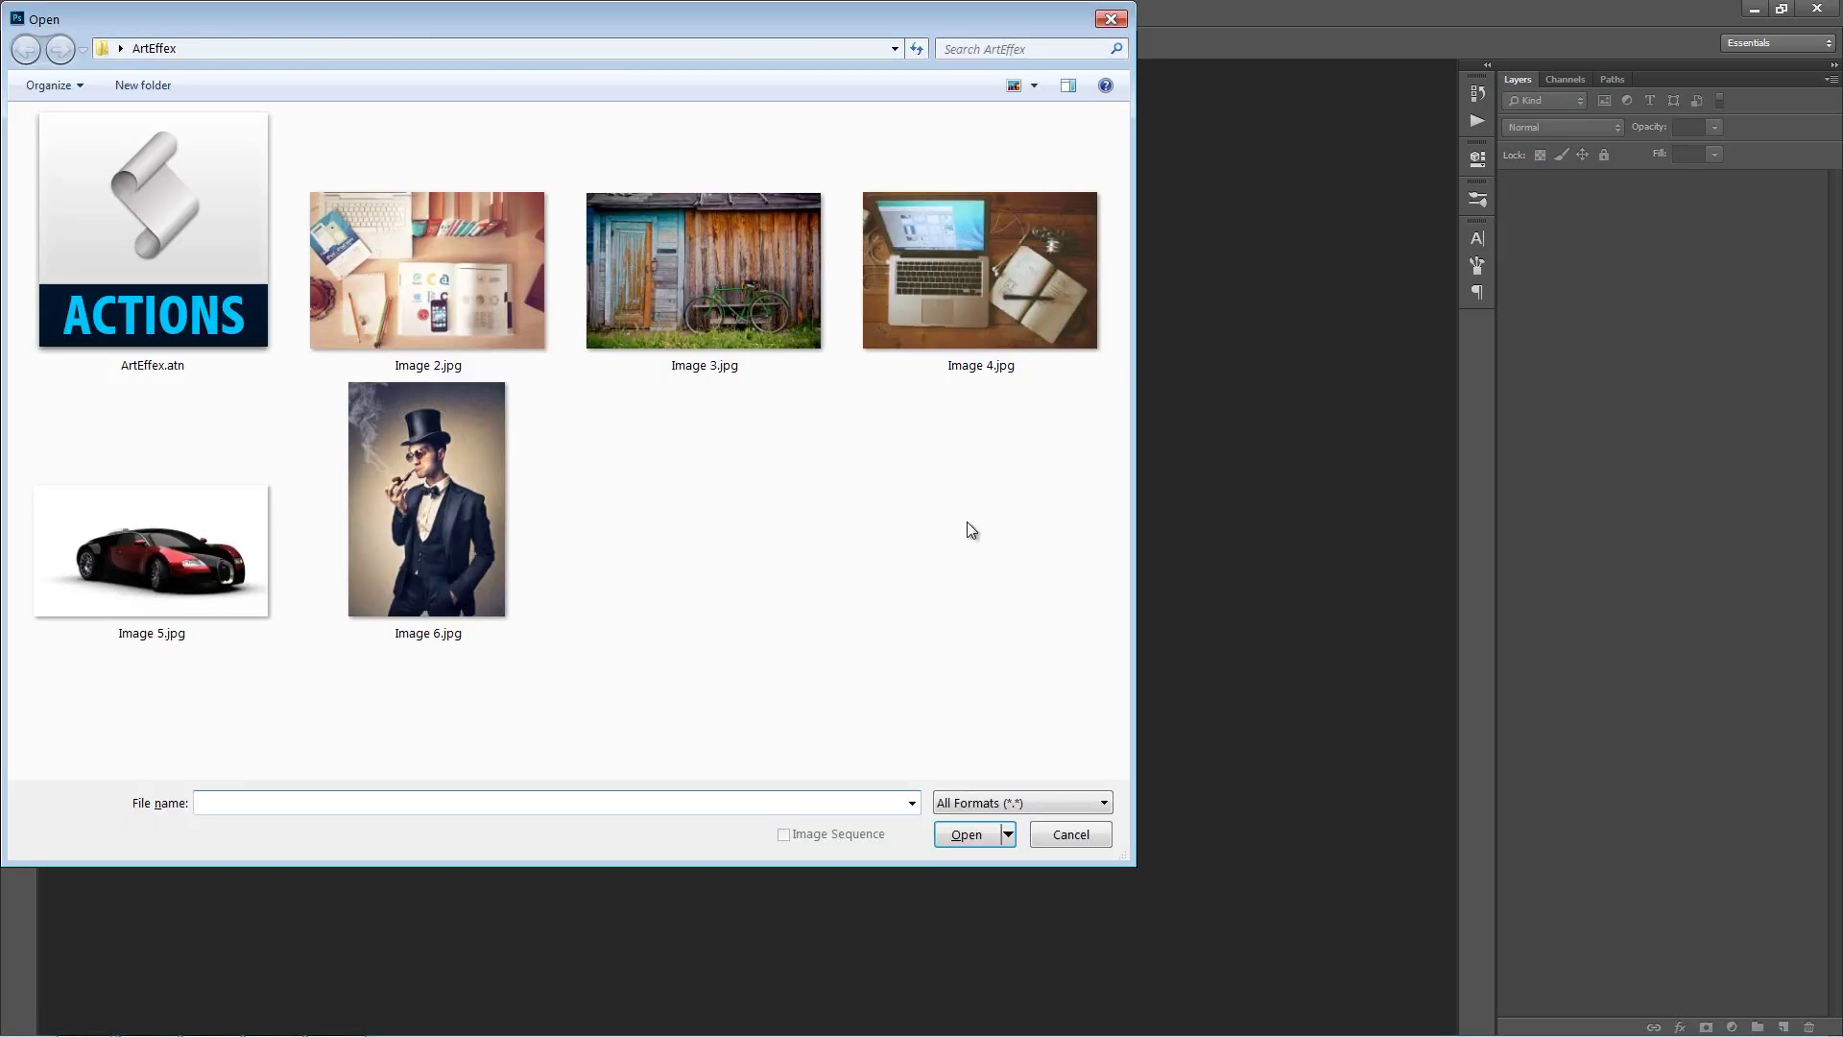
{"action": "double_click", "coordinate": [137, 568]}
{"action": "left_click", "coordinate": [1478, 120]}
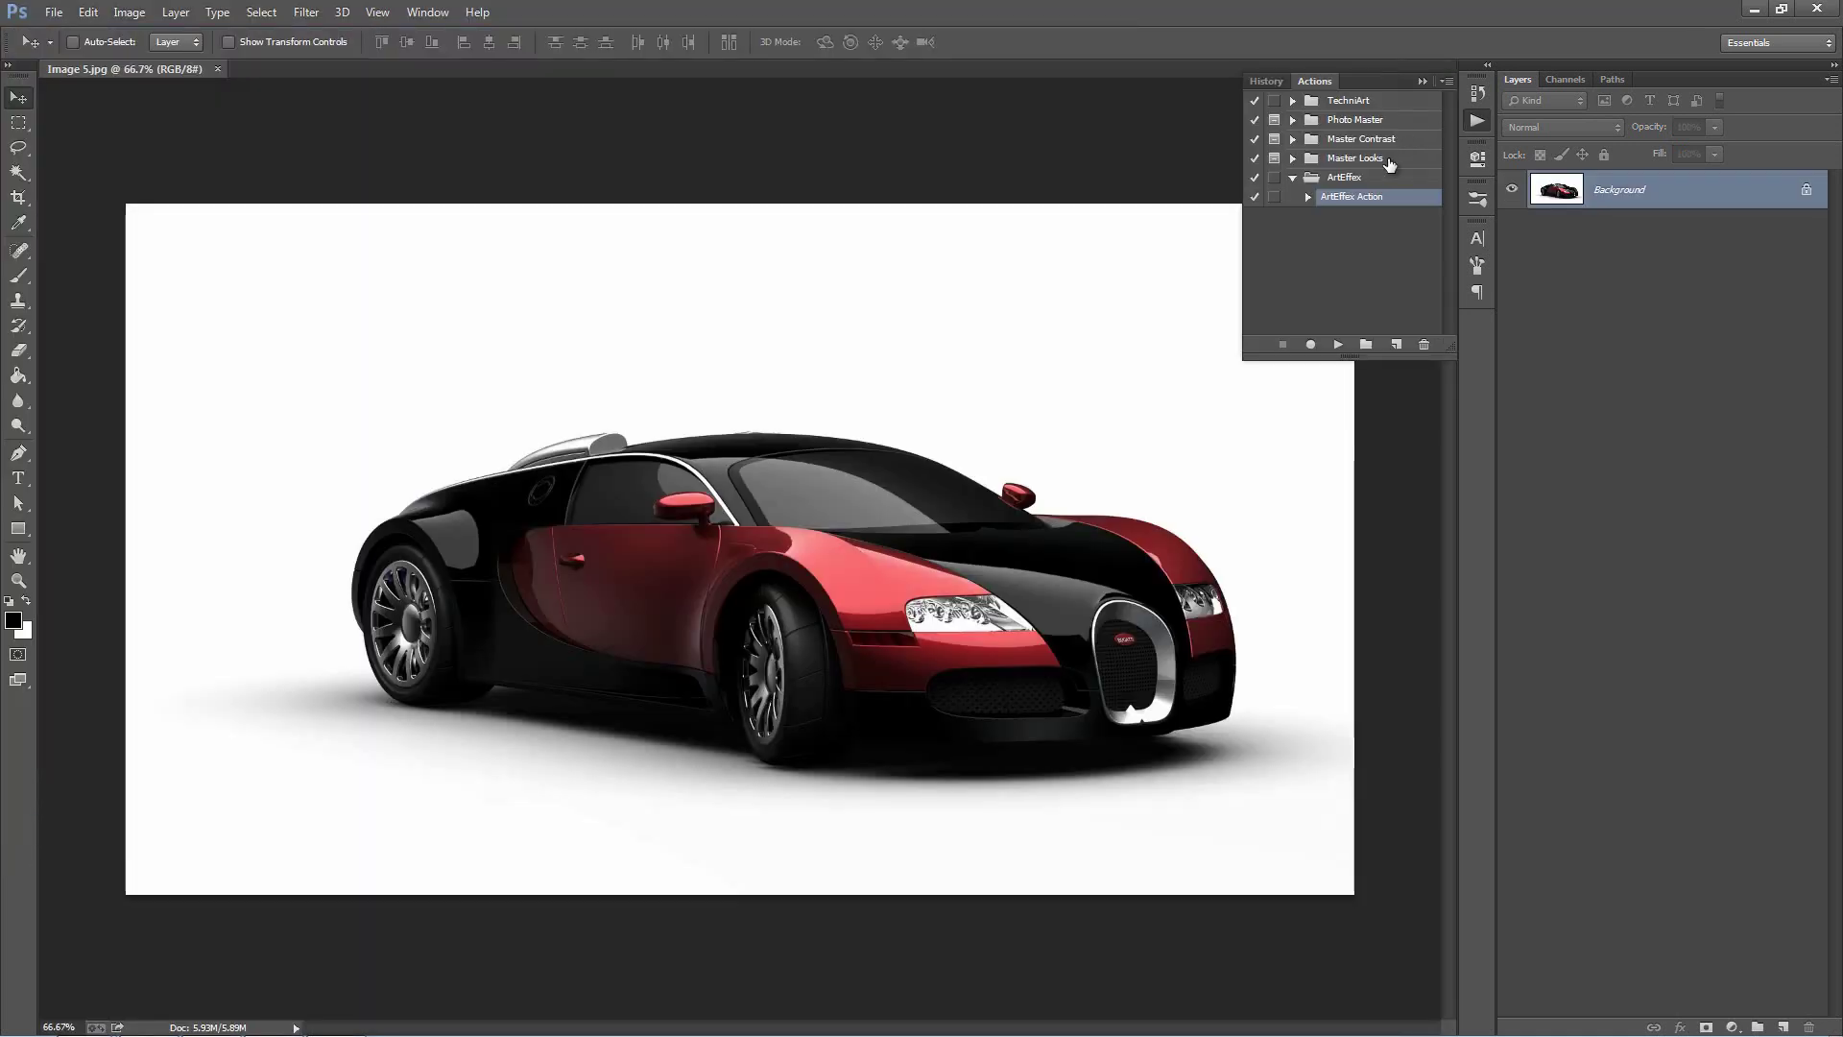
{"action": "left_click", "coordinate": [1340, 346]}
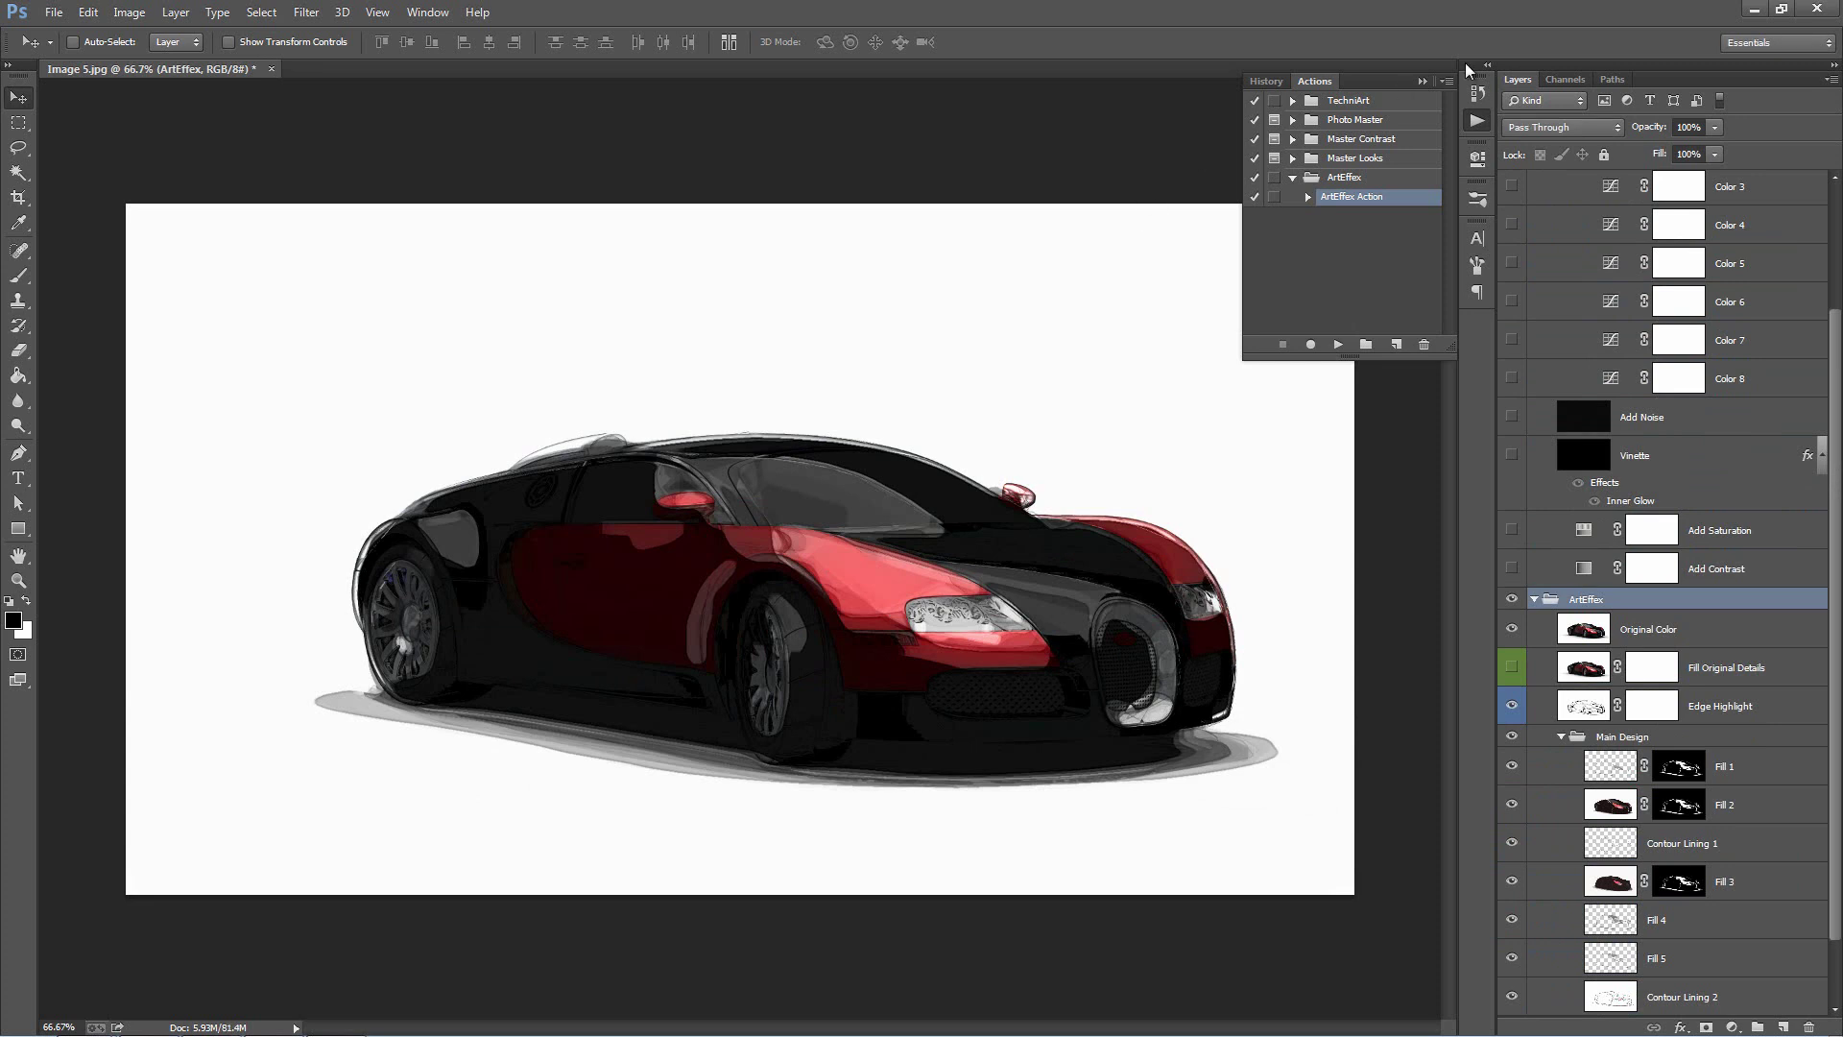
Step: Zoom in on the car and switch on Fill Original Details, comparing it on and off
{"action": "left_click", "coordinate": [1422, 81]}
{"action": "scroll", "coordinate": [1641, 551], "scroll_direction": "up", "scroll_amount": 5}
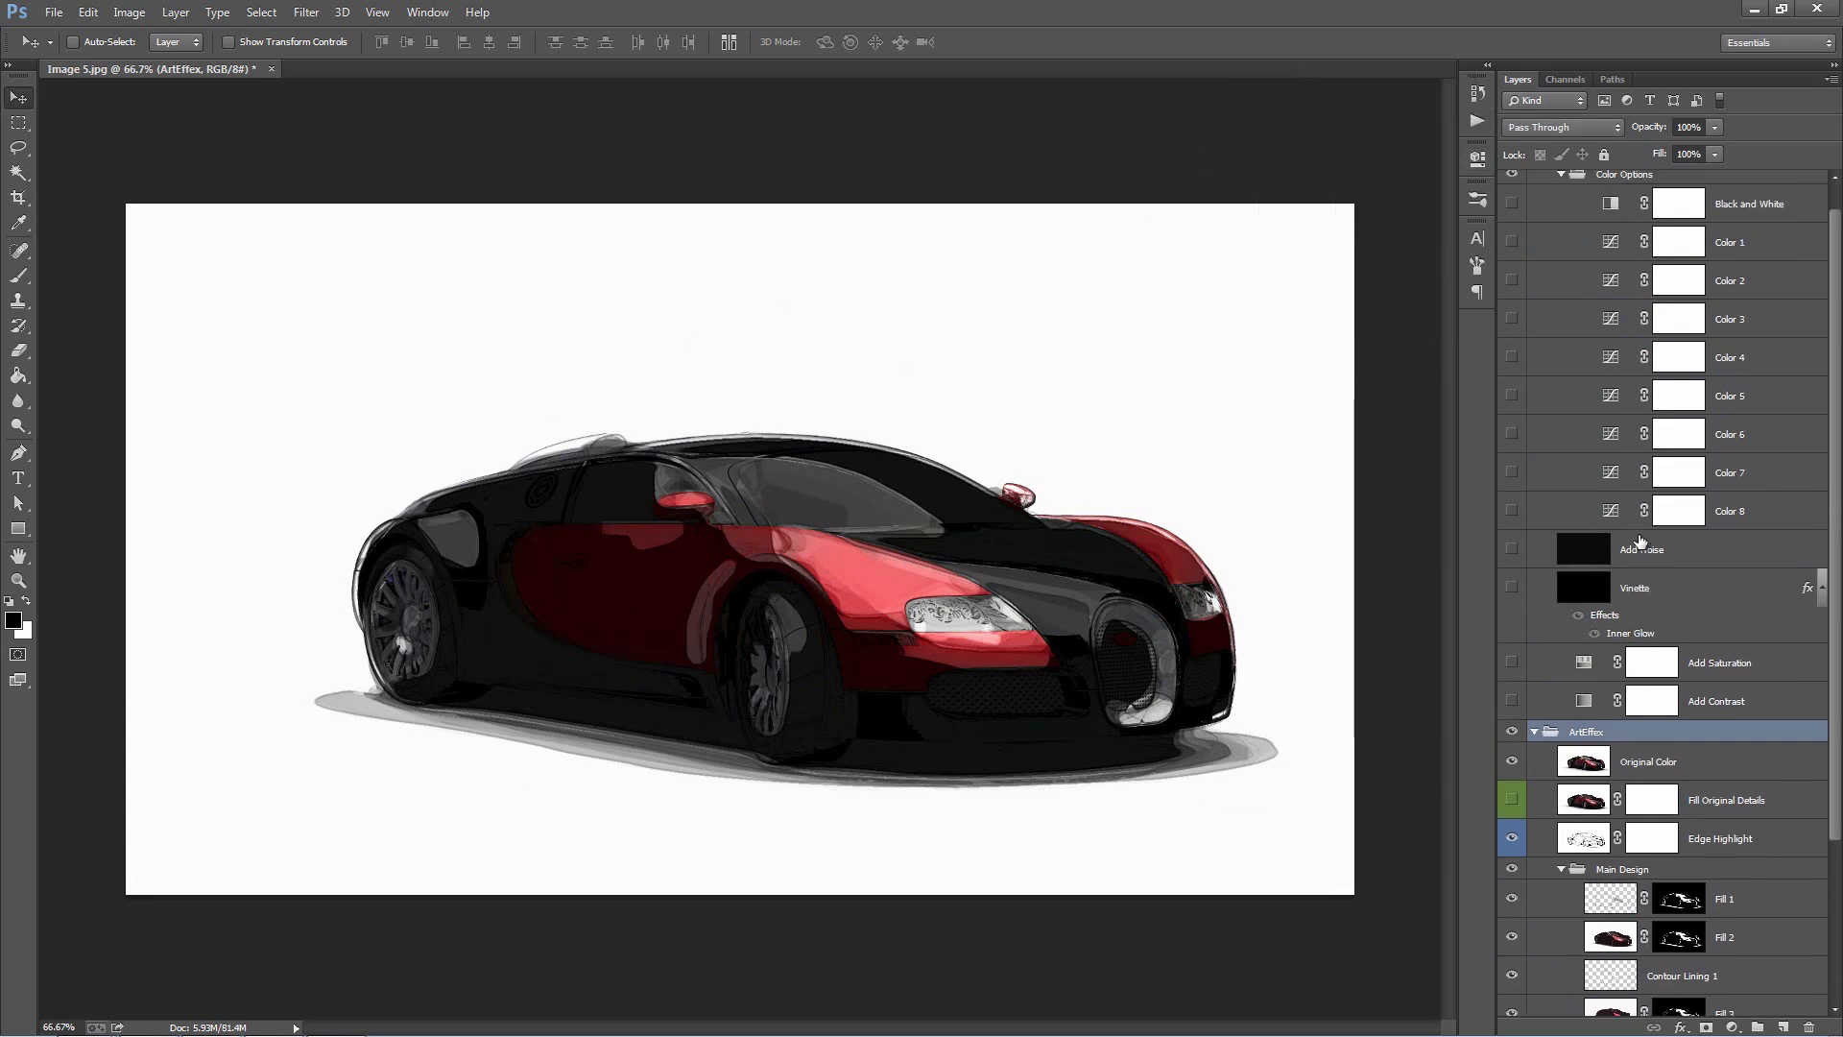
{"action": "left_click", "coordinate": [1535, 181]}
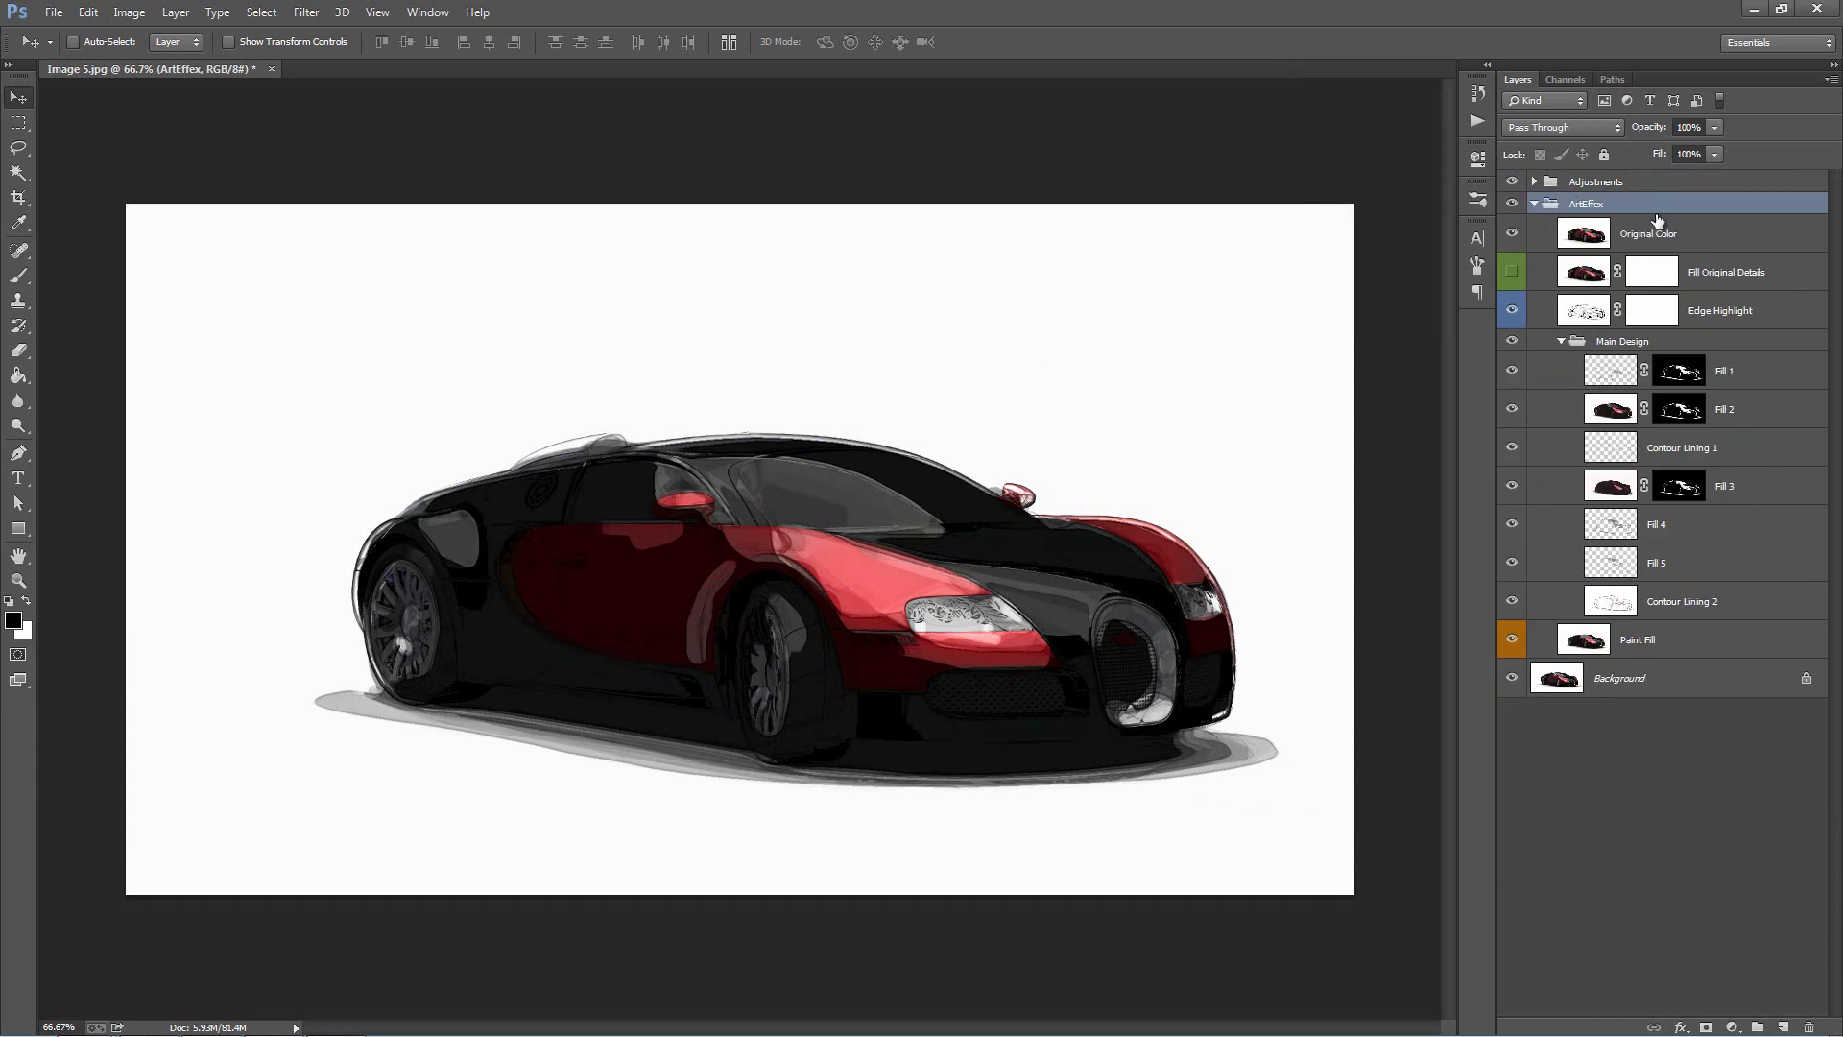
{"action": "key", "text": "ctrl+plus"}
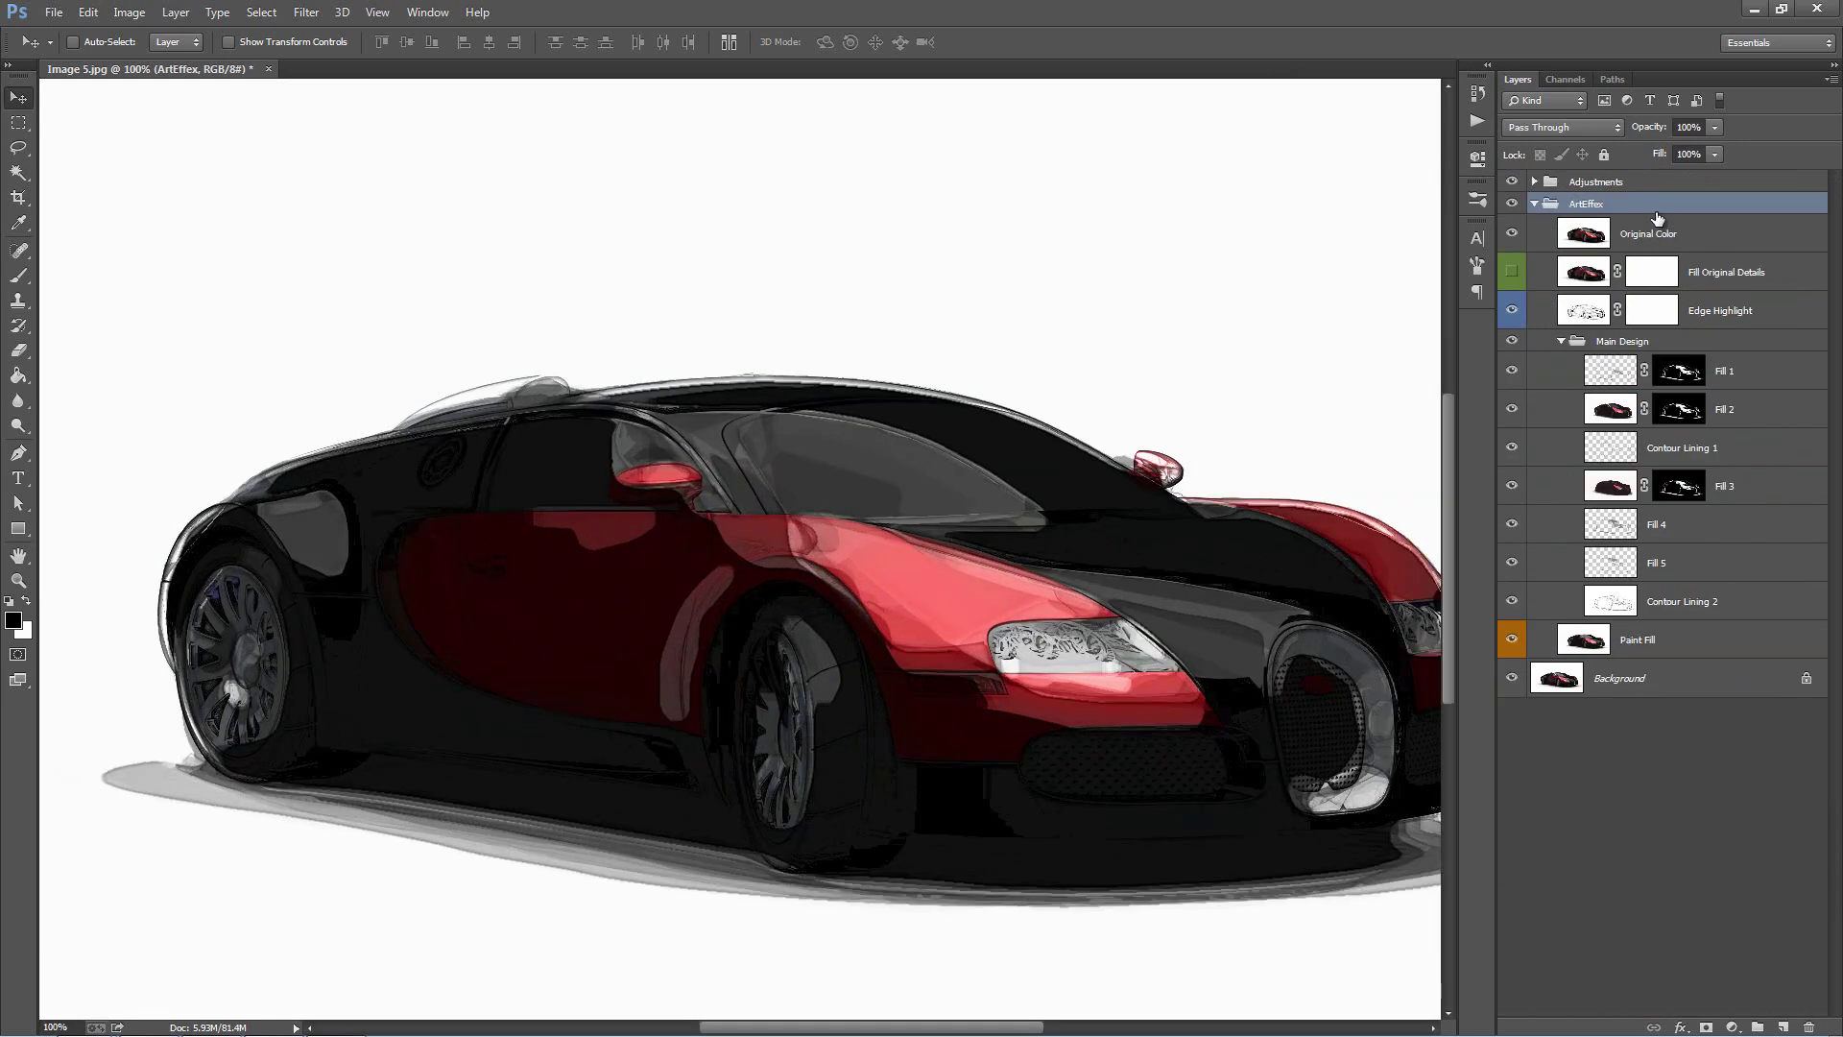
{"action": "left_click_drag", "start_coordinate": [679, 304], "coordinate": [646, 255]}
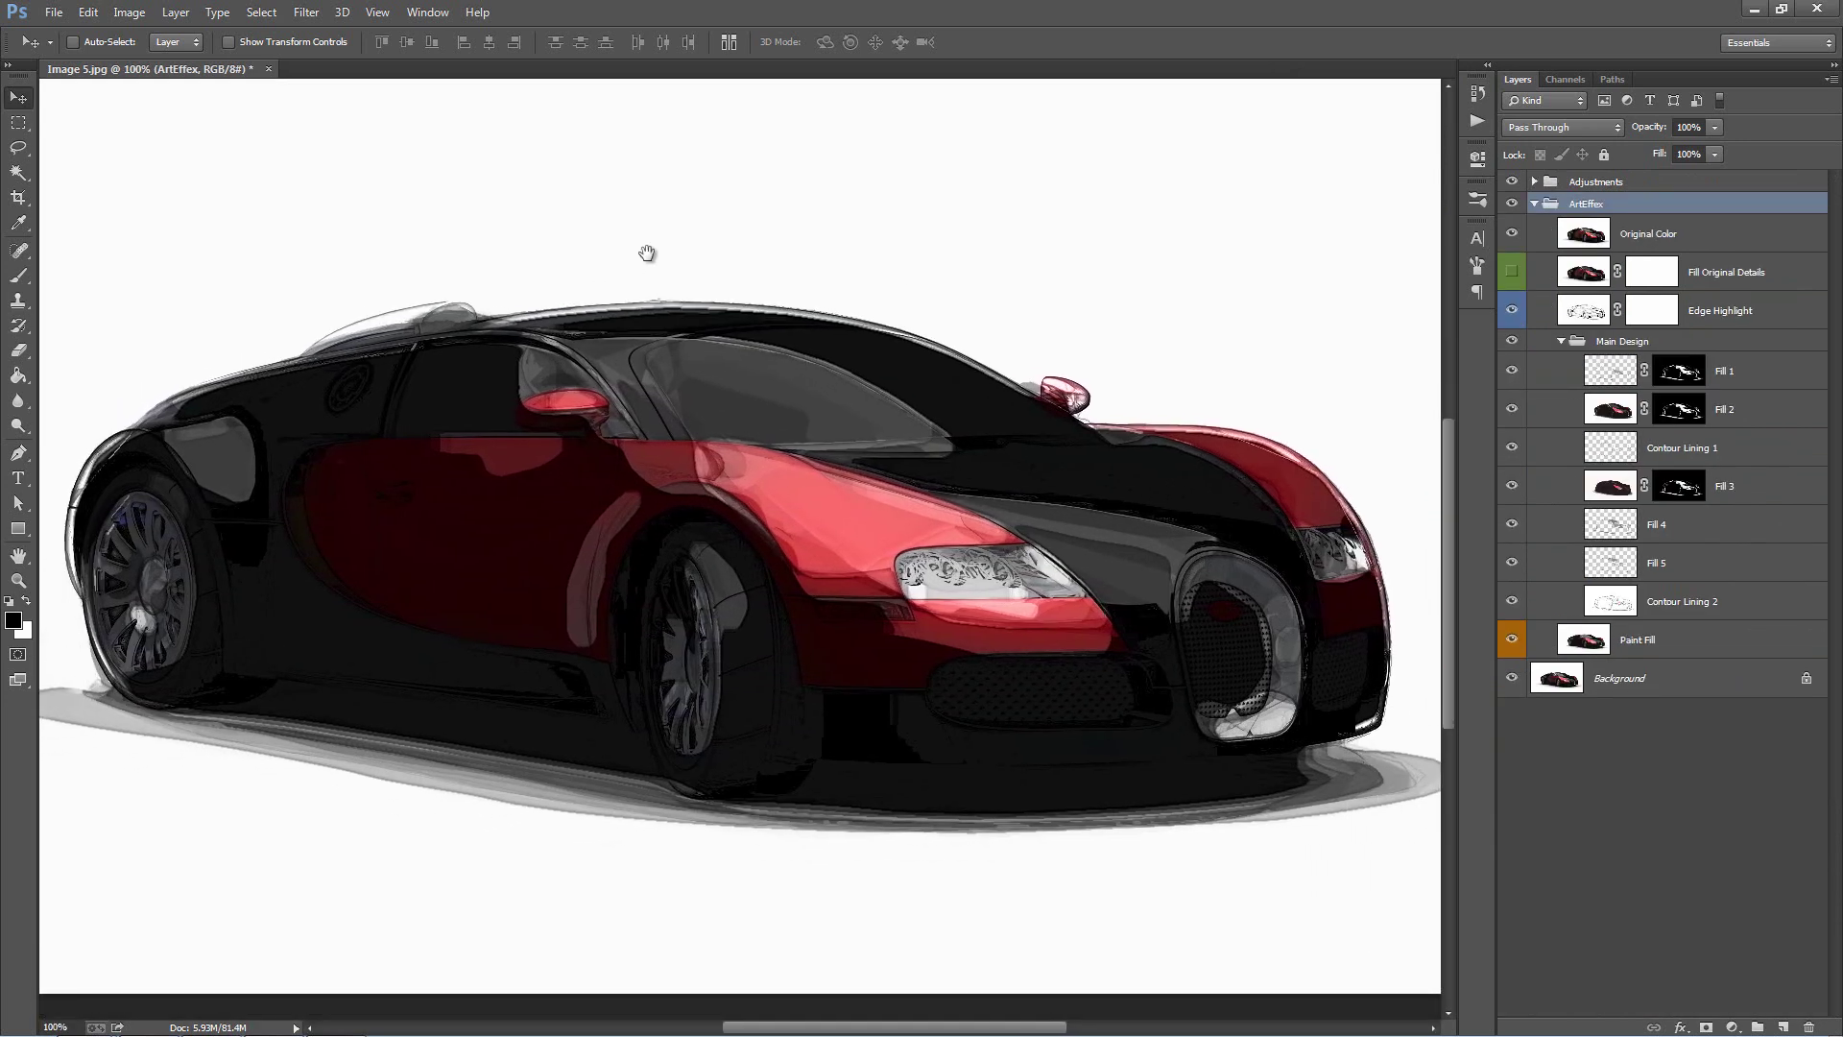
{"action": "left_click", "coordinate": [1513, 278]}
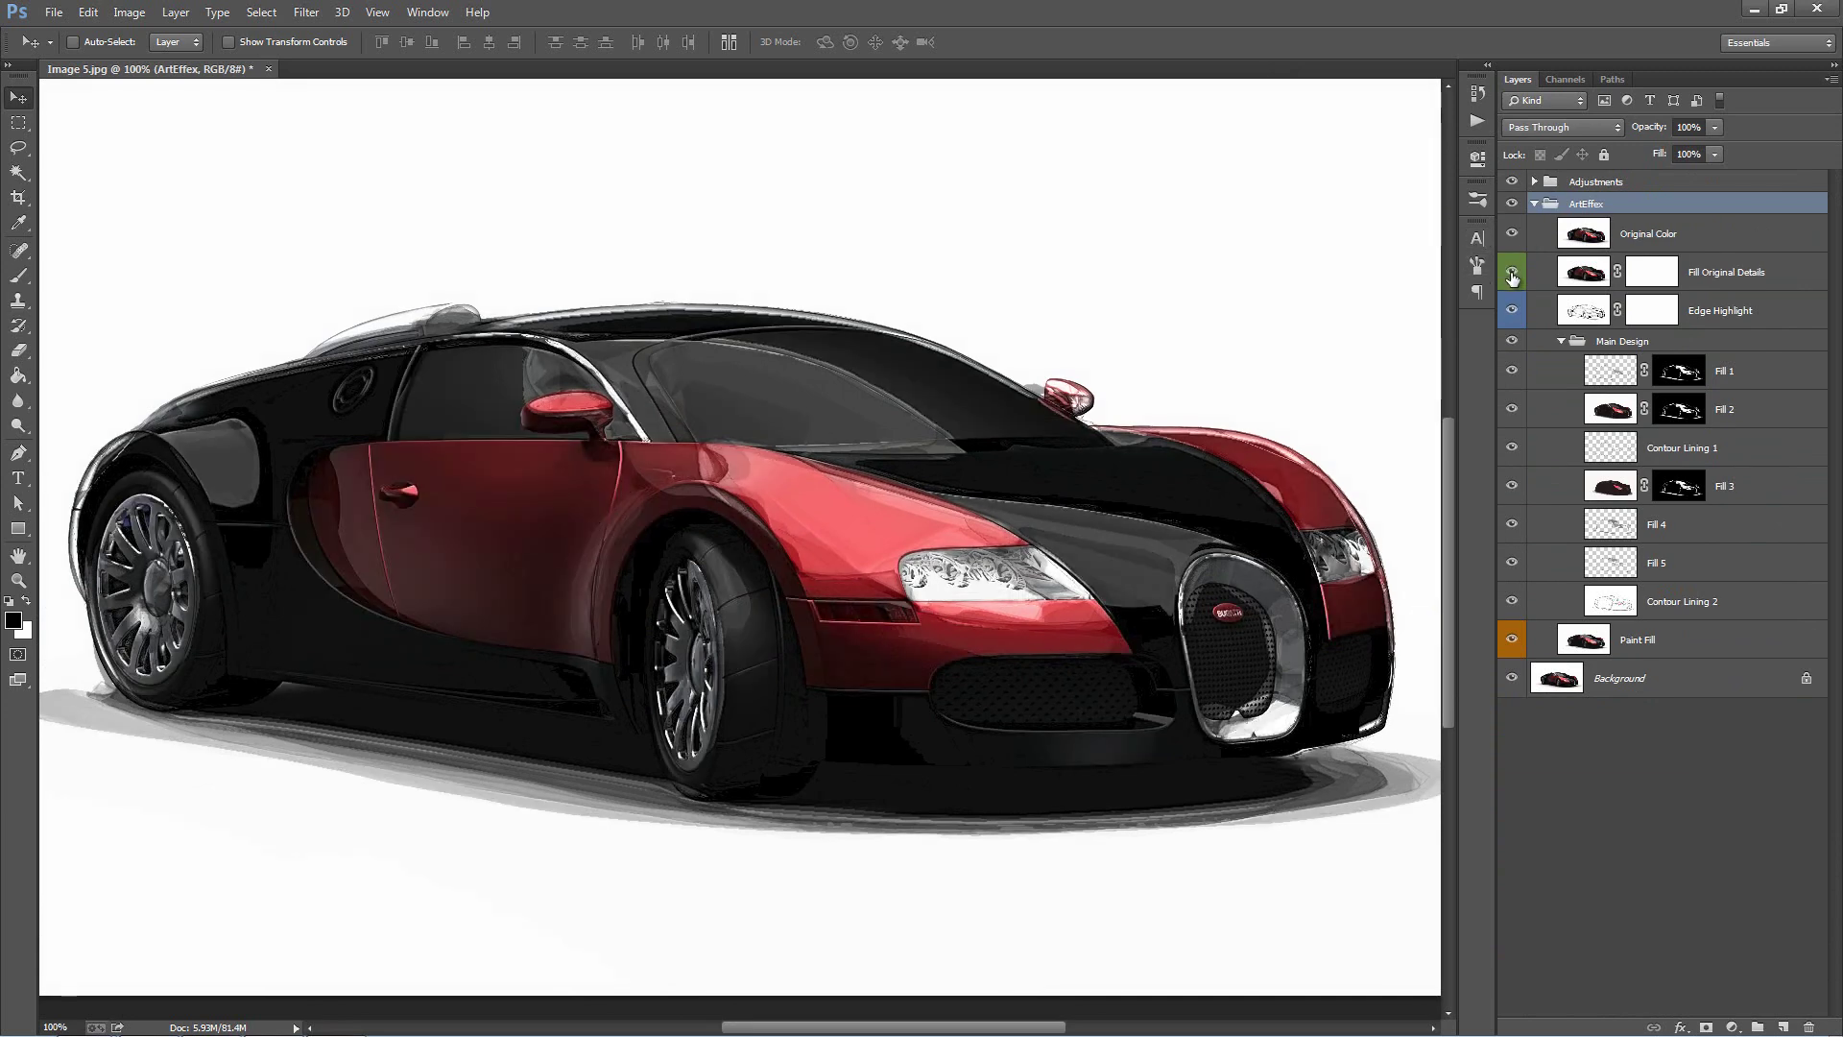
{"action": "left_click", "coordinate": [1513, 278]}
{"action": "left_click", "coordinate": [1513, 277]}
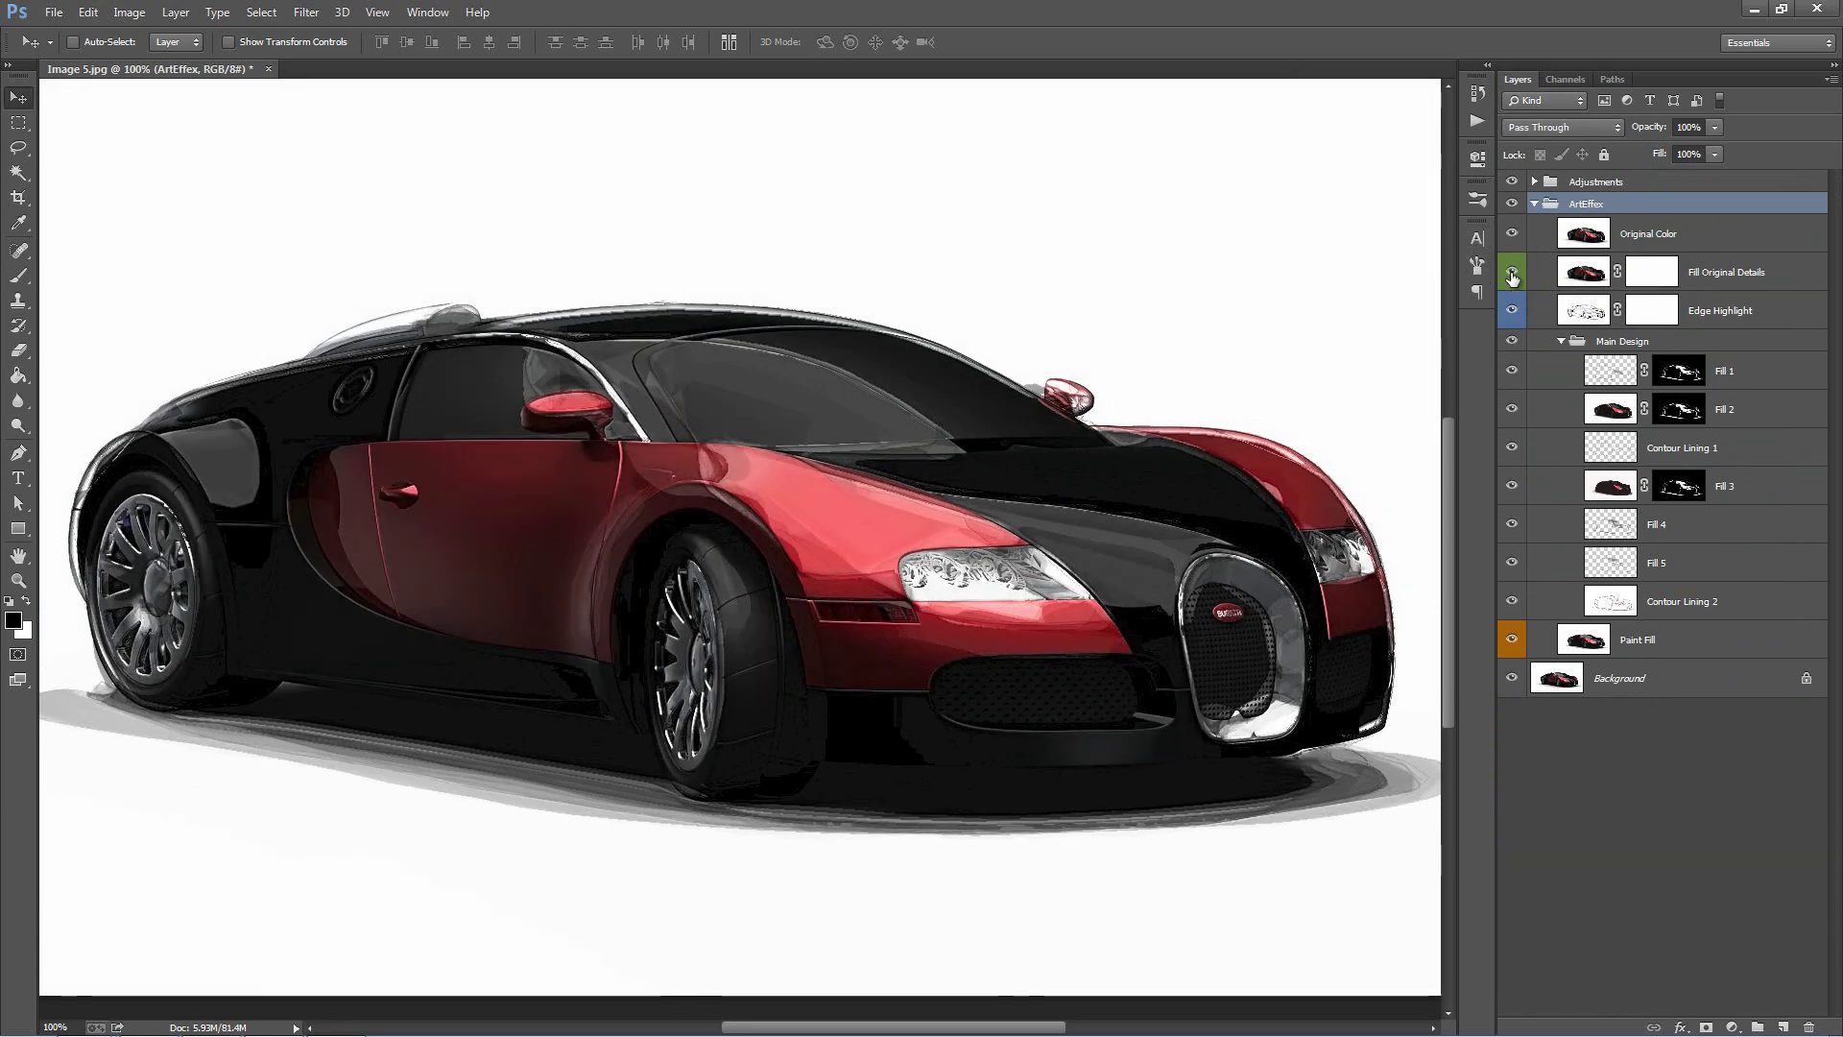
Step: Fade Fill Original Details to 25% opacity, compare other layers, then fit the image
{"action": "left_click", "coordinate": [1790, 278]}
{"action": "left_click_drag", "start_coordinate": [1655, 131], "coordinate": [758, 185]}
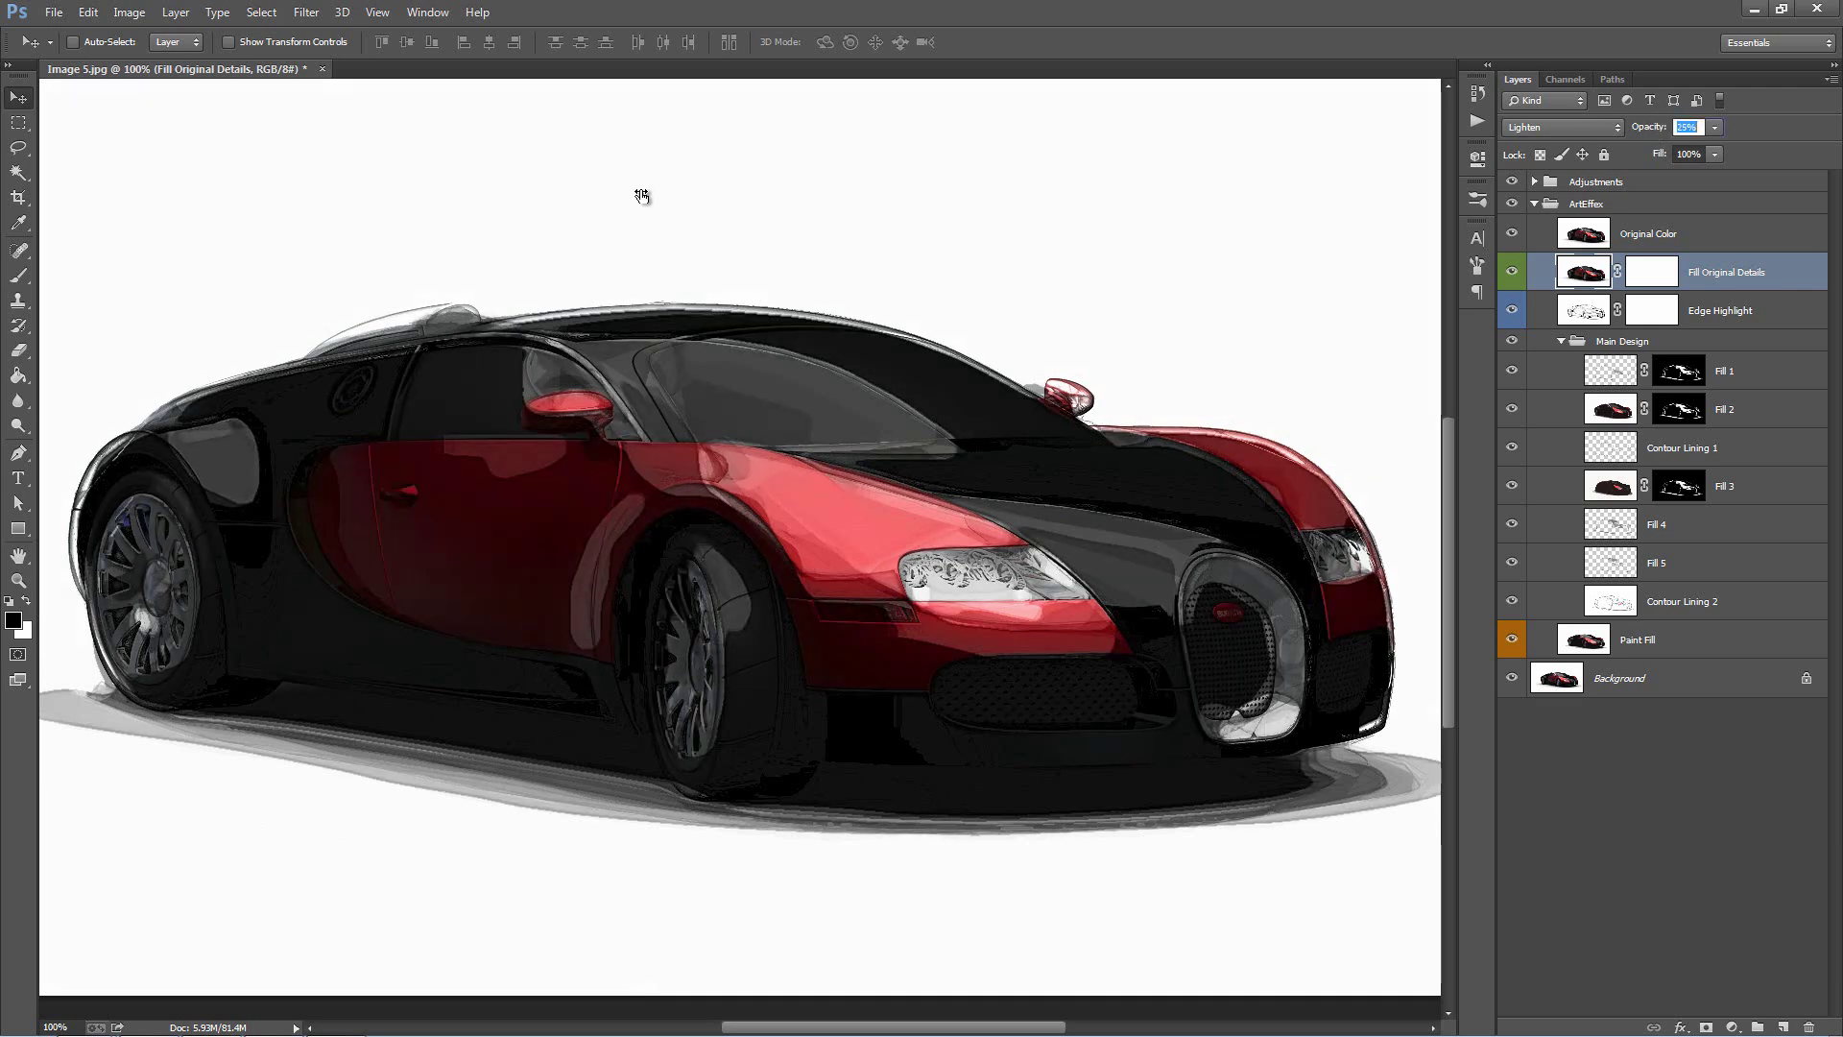
{"action": "left_click", "coordinate": [1509, 313]}
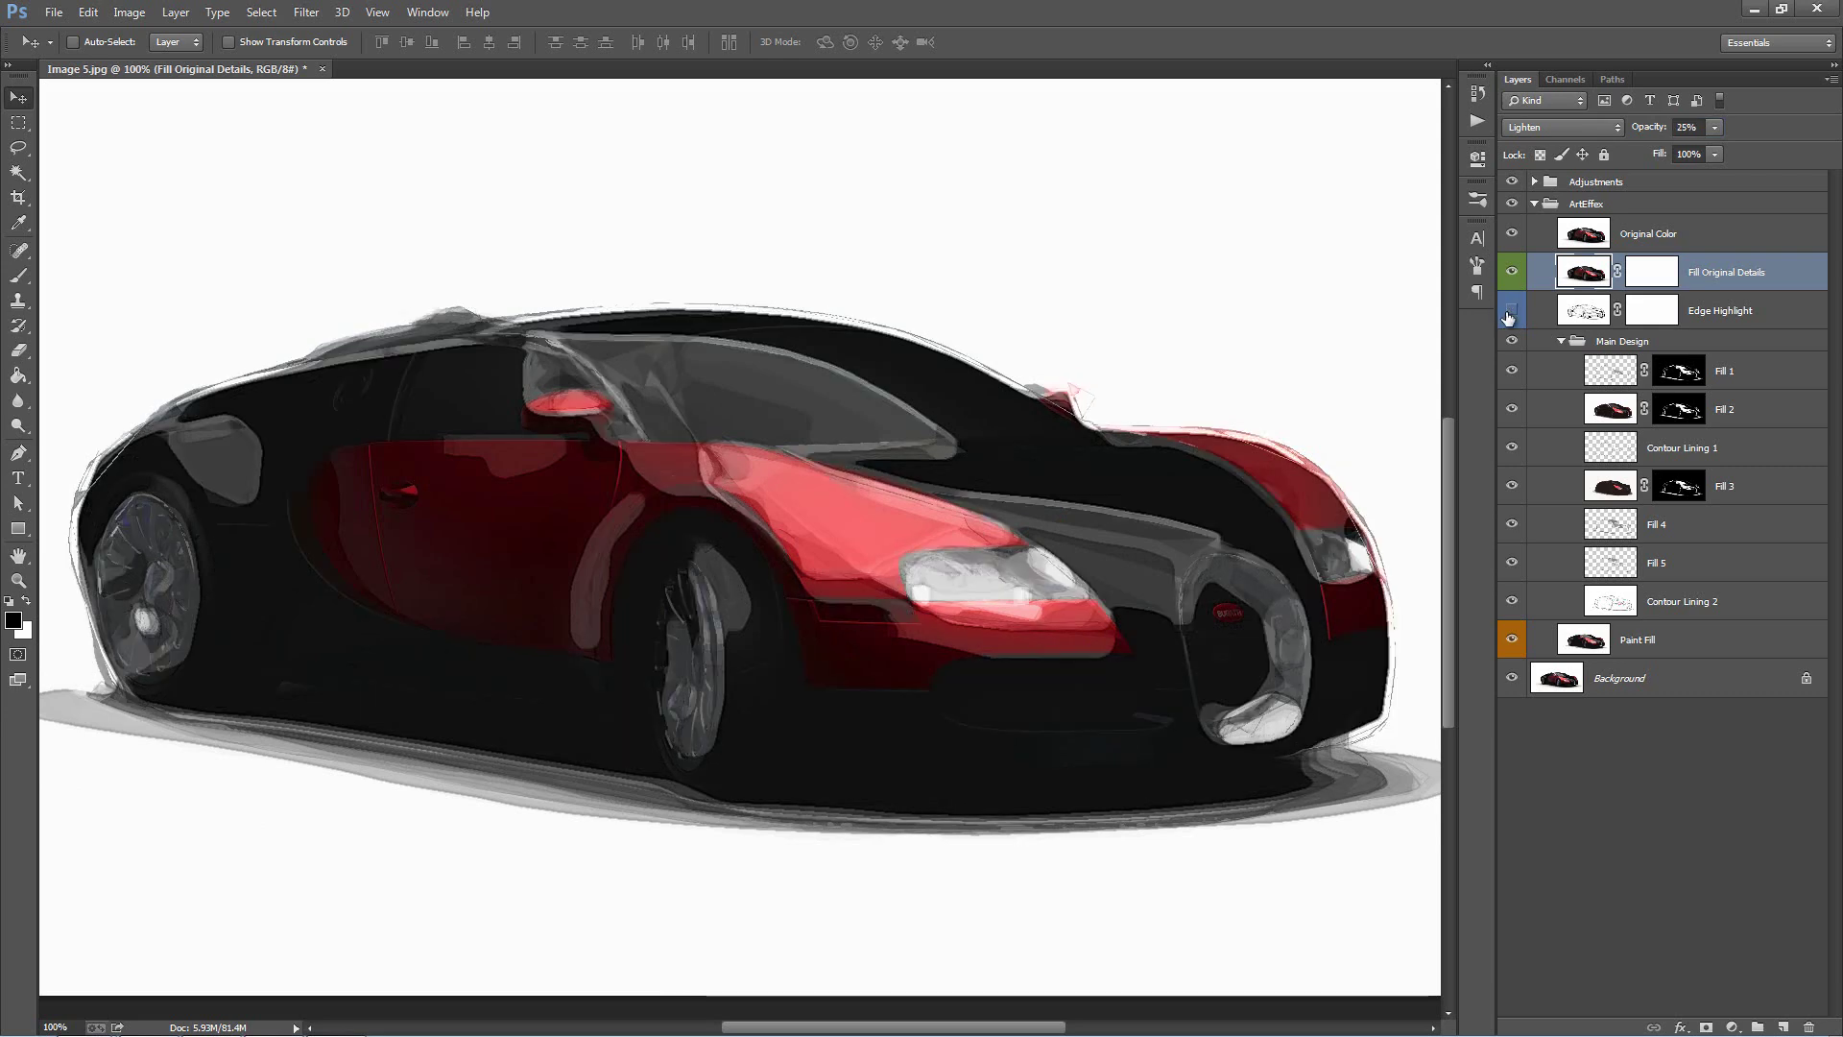
{"action": "left_click", "coordinate": [1509, 315]}
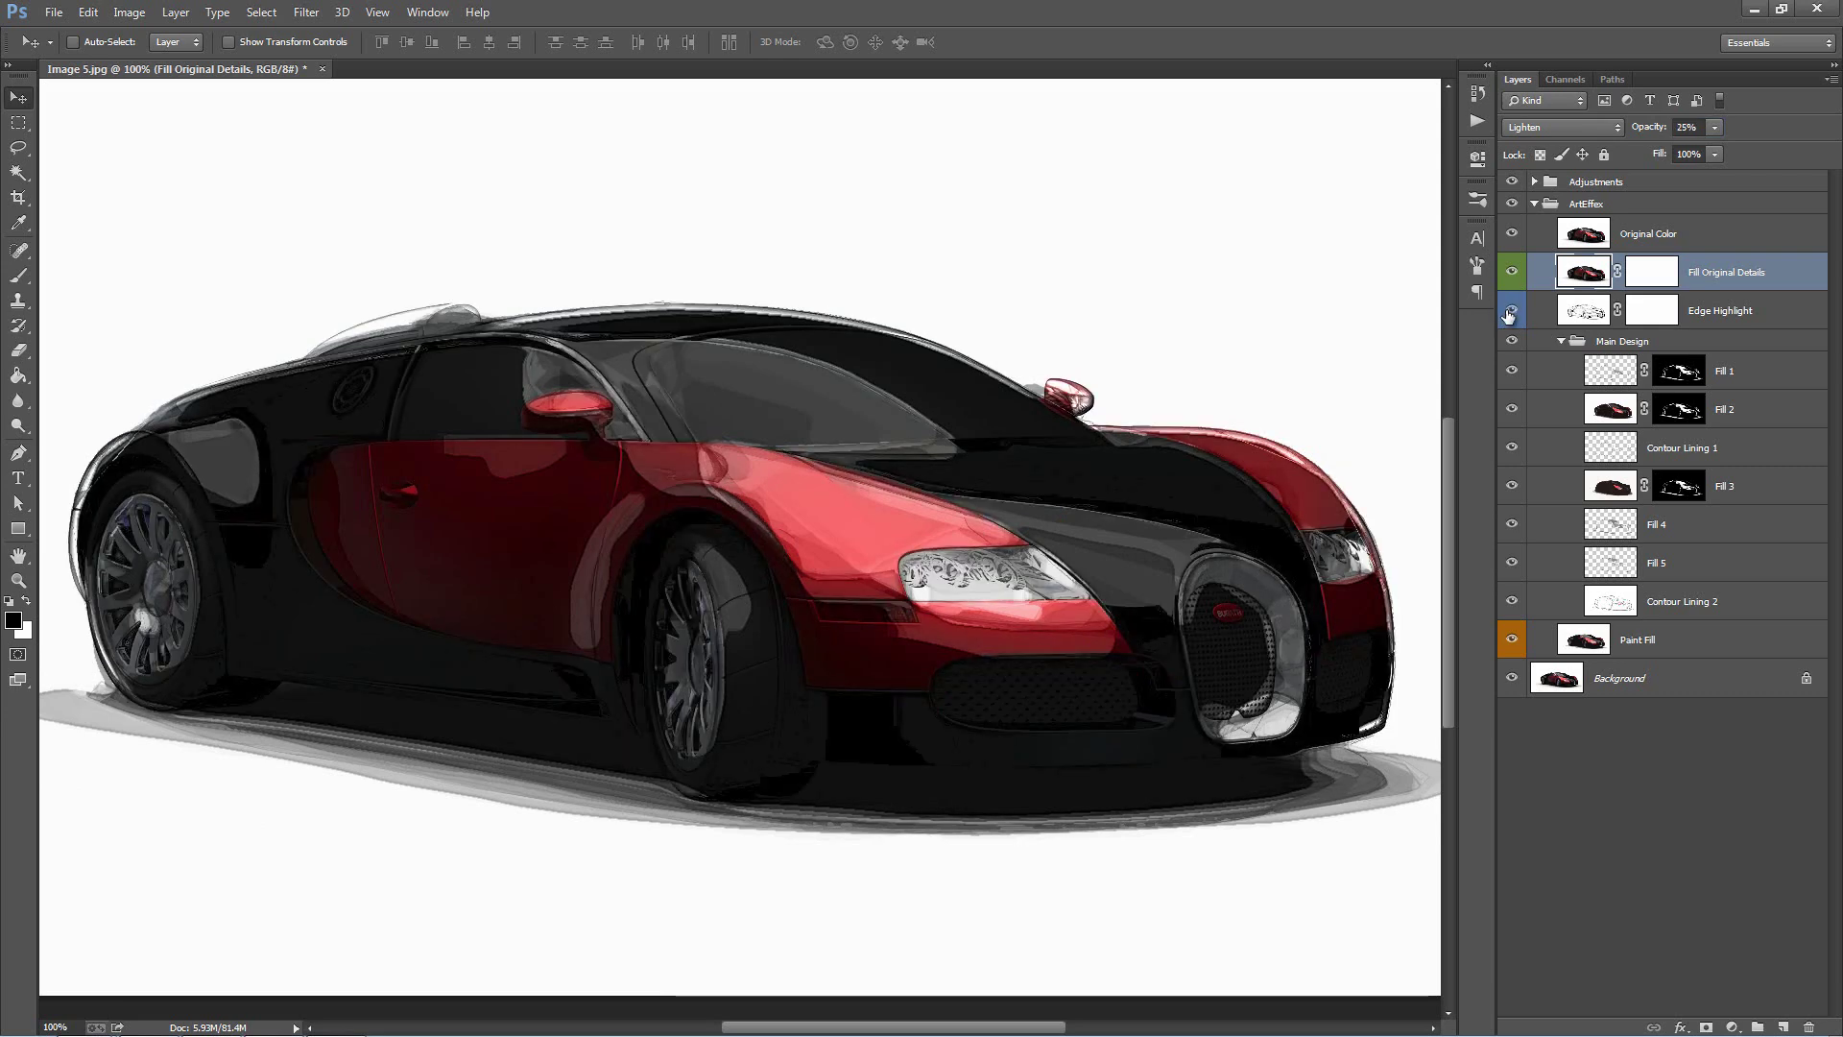
{"action": "left_click", "coordinate": [1515, 233]}
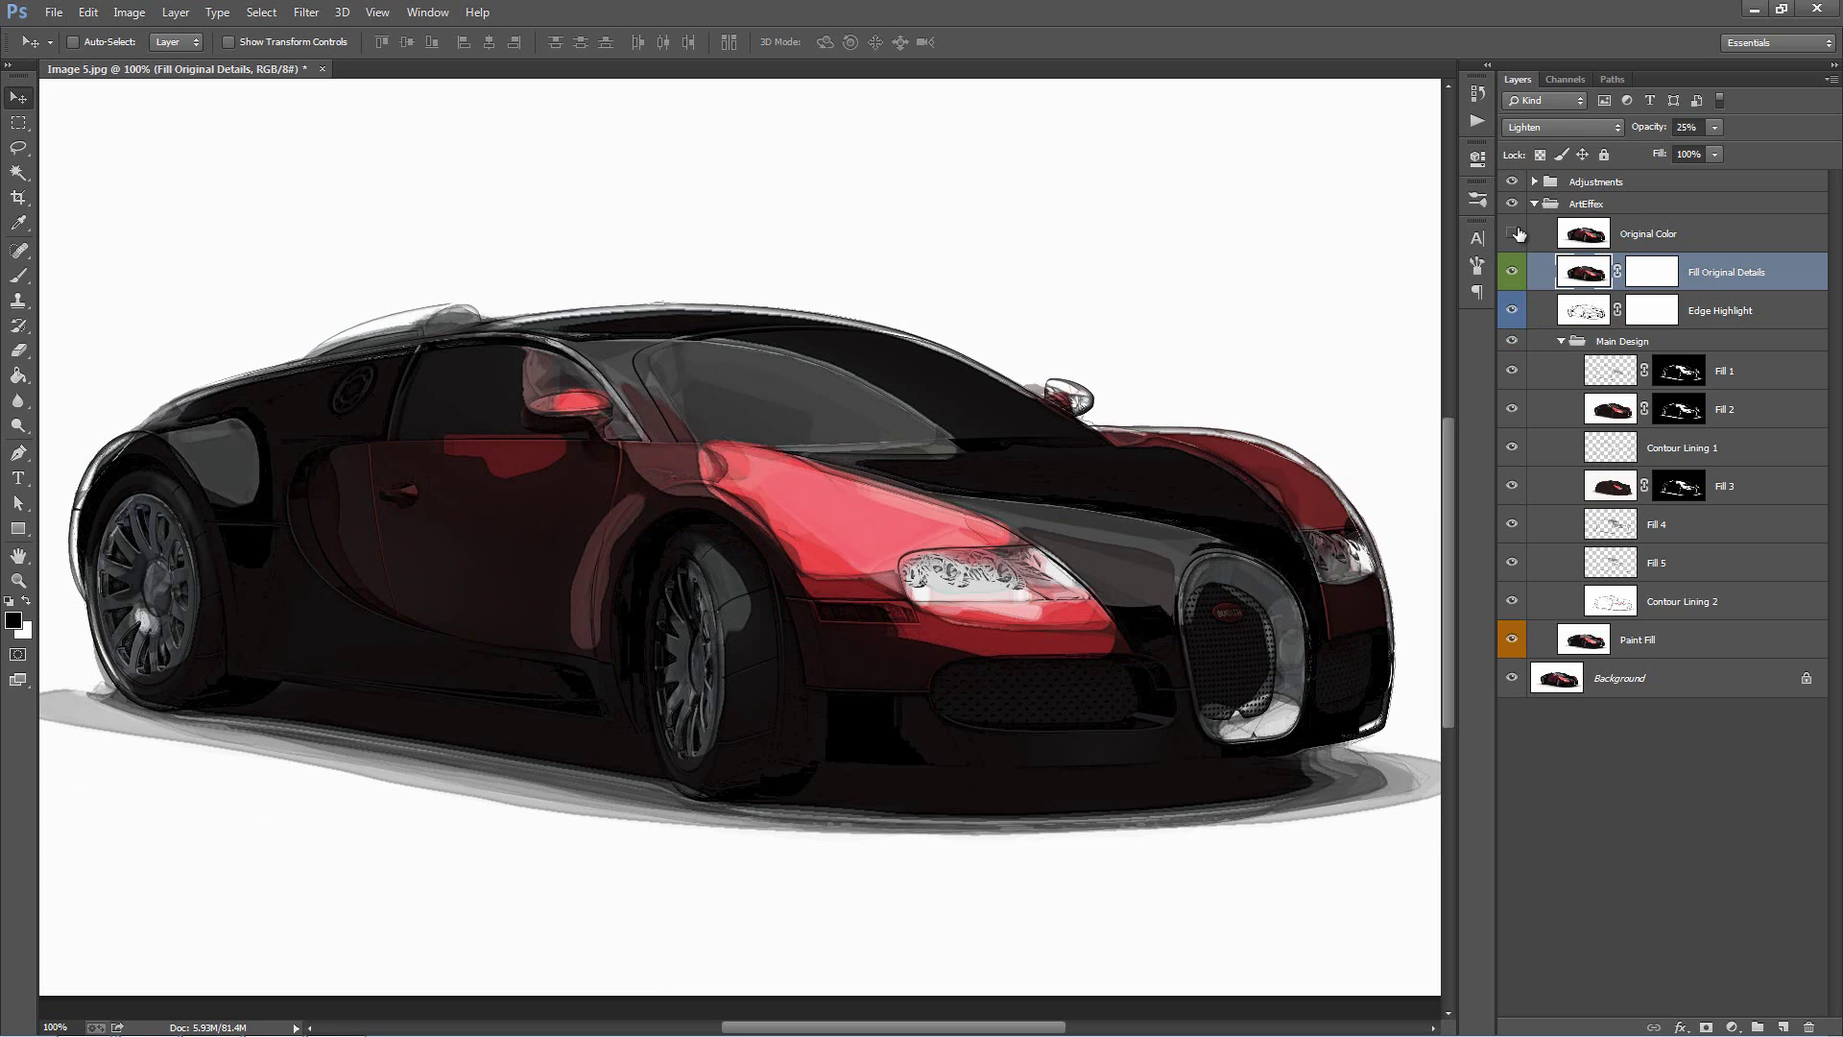
{"action": "left_click", "coordinate": [1514, 233]}
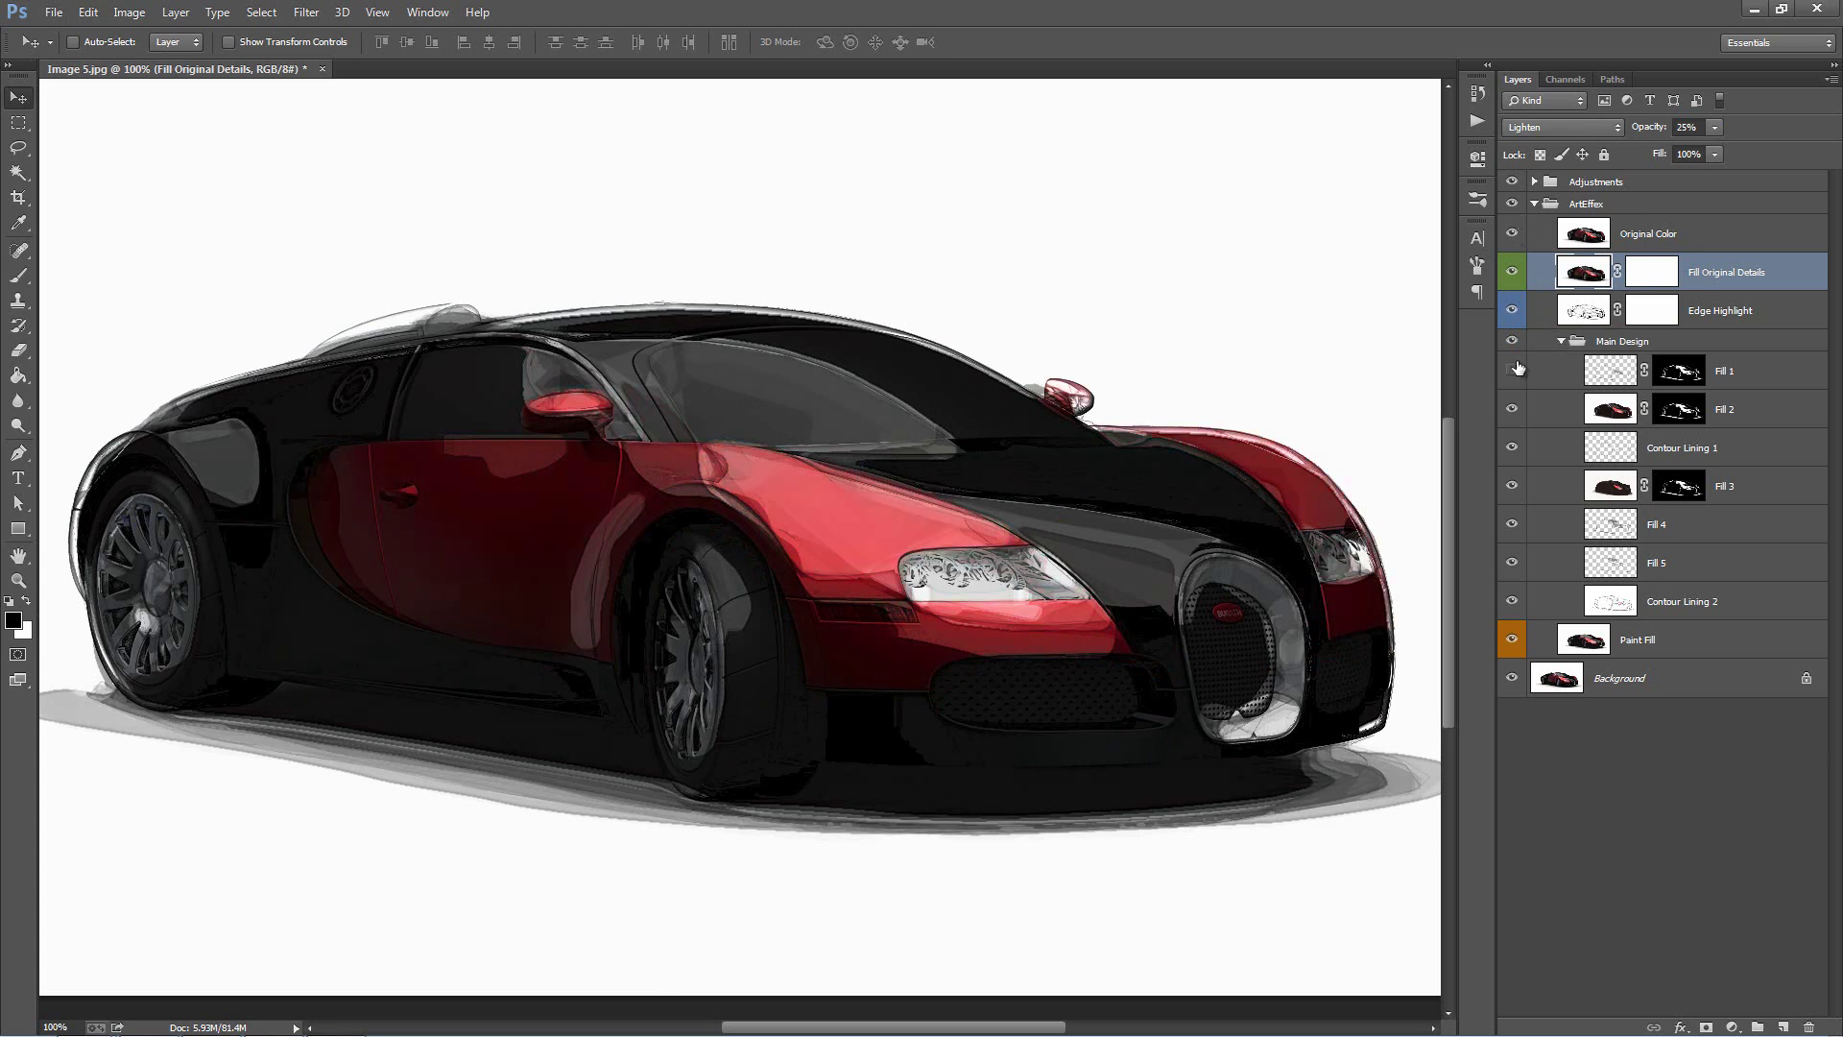
{"action": "mouse_move", "coordinate": [1512, 371]}
{"action": "left_mouse_down"}
{"action": "mouse_move", "coordinate": [1515, 498]}
{"action": "mouse_move", "coordinate": [1515, 370]}
{"action": "left_mouse_up"}
{"action": "left_click", "coordinate": [1561, 341]}
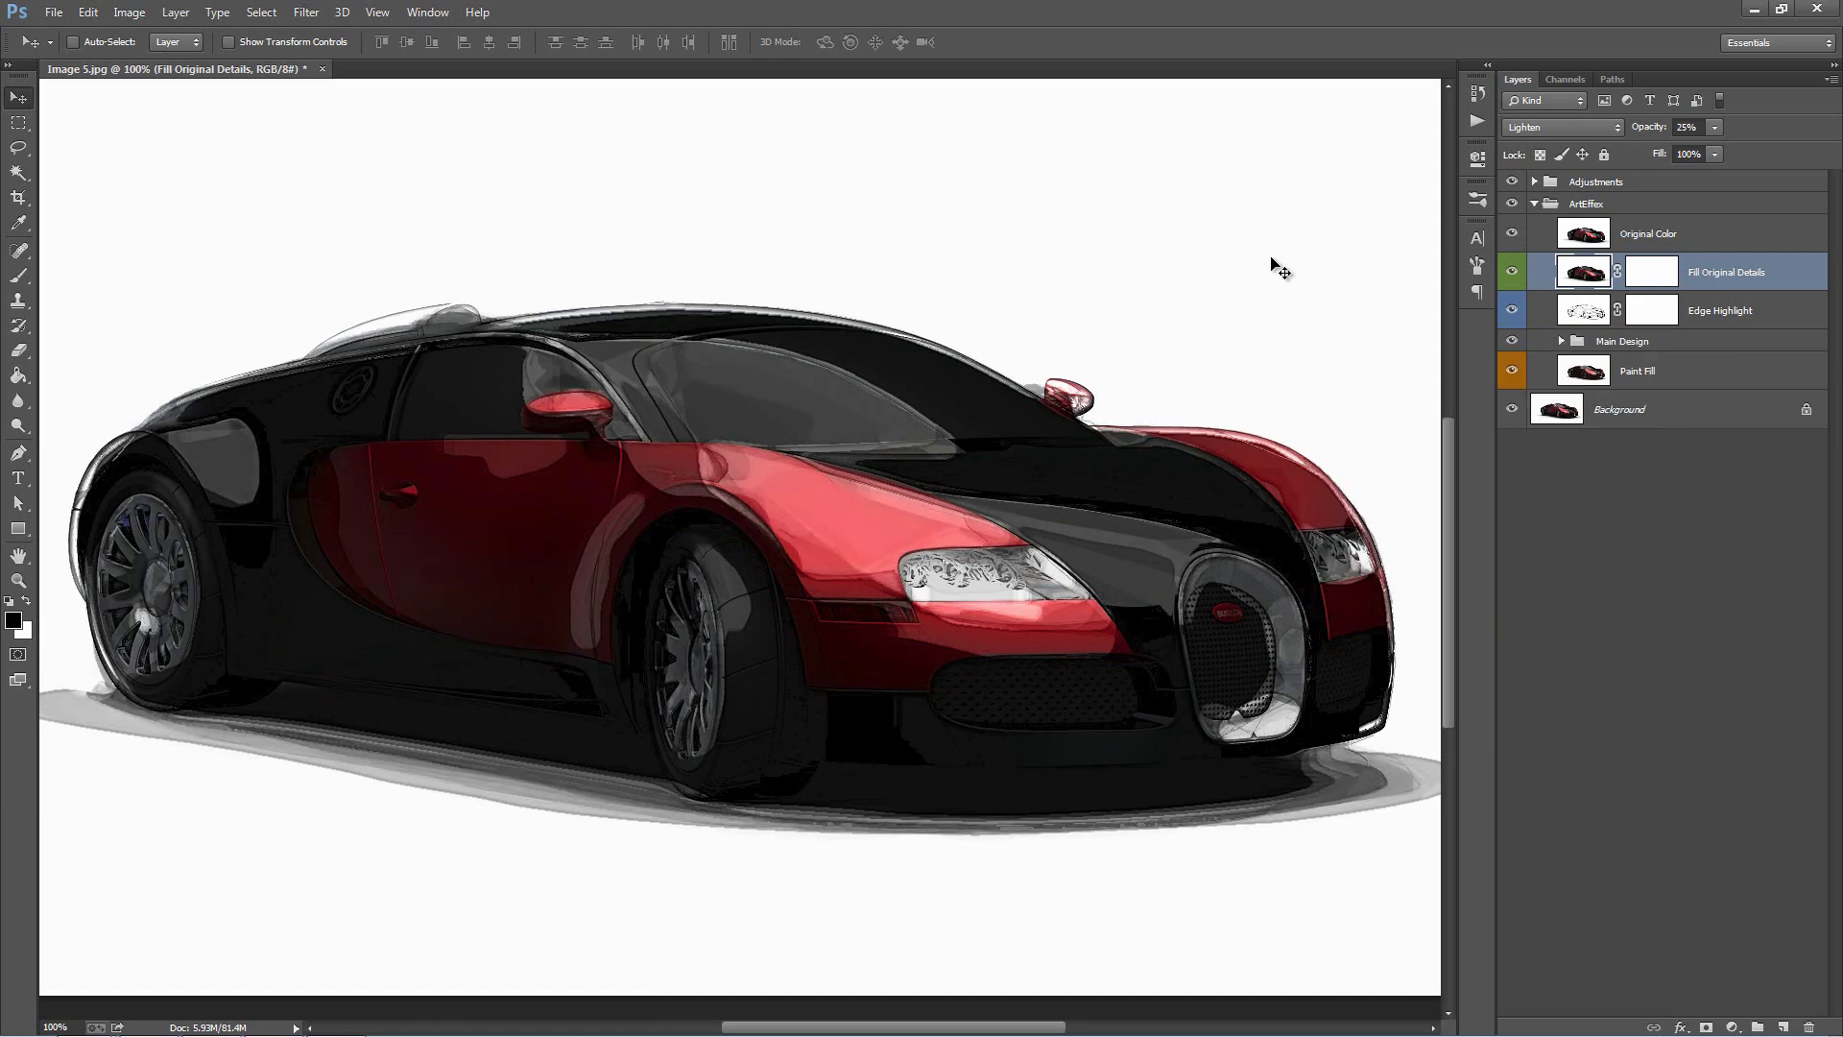
{"action": "key", "text": "ctrl+minus"}
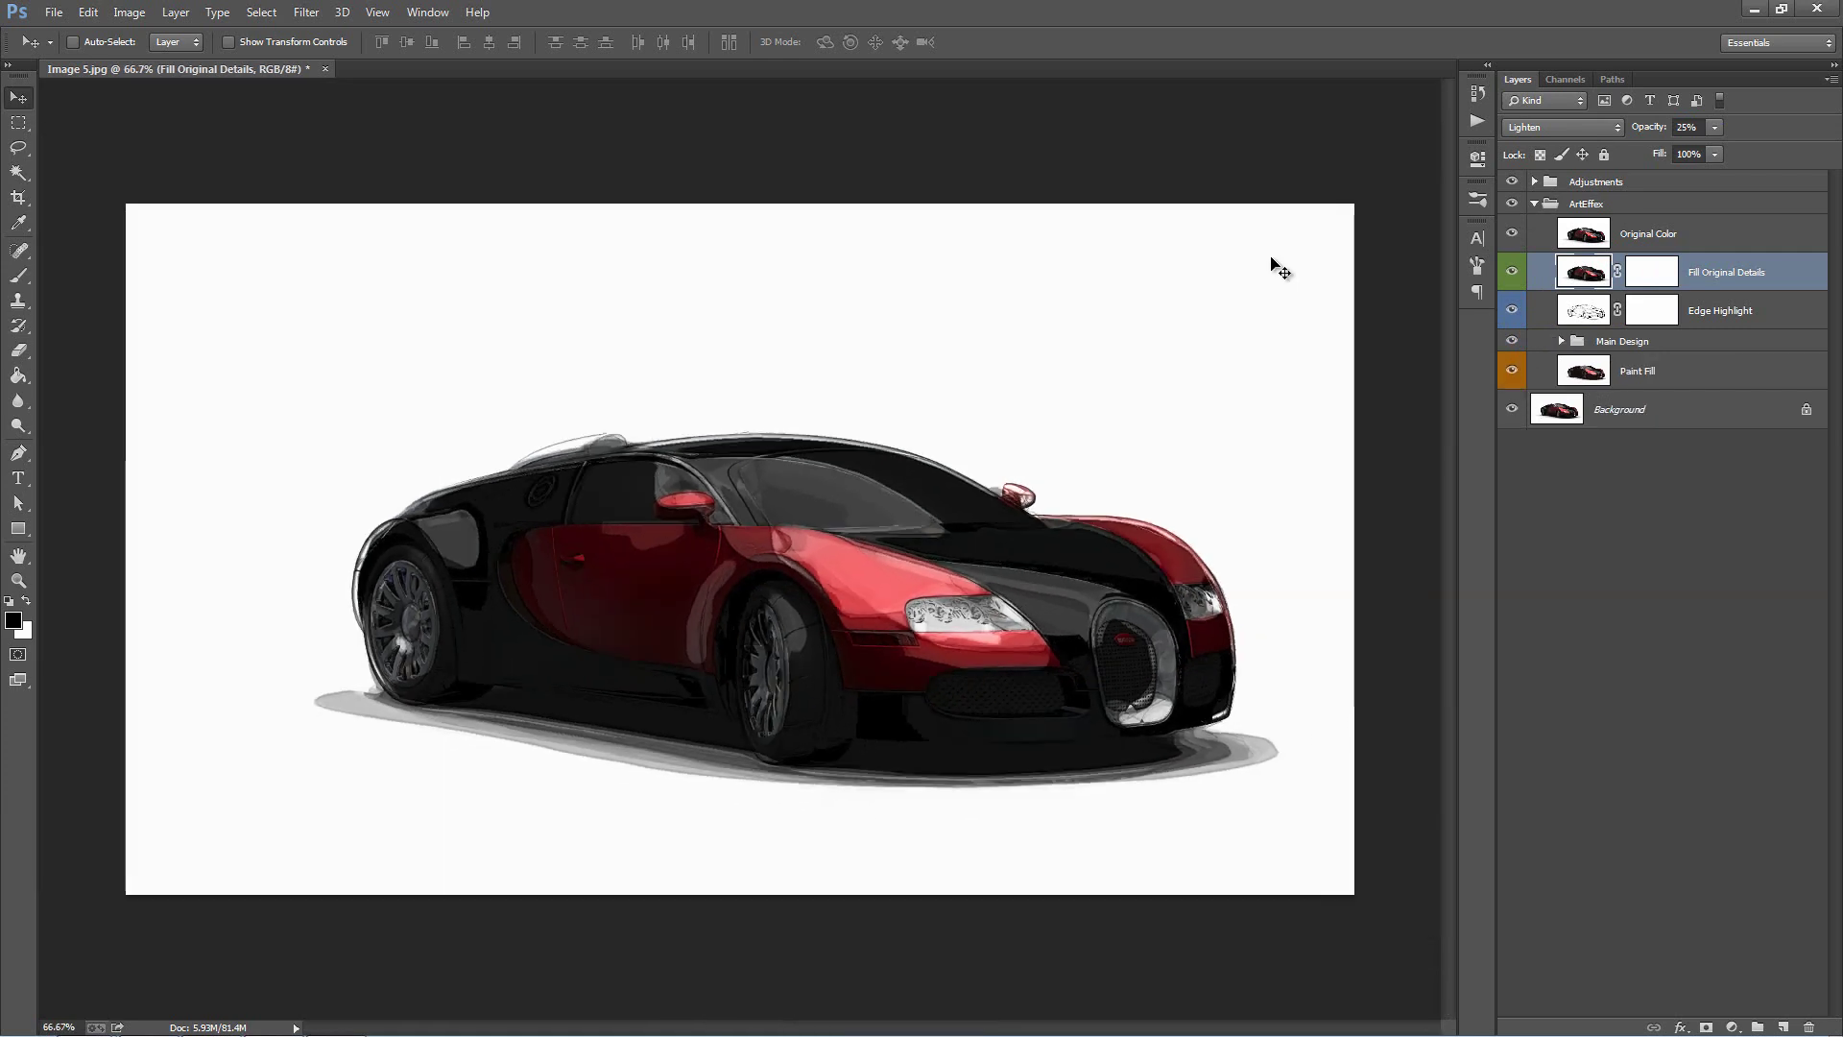
Step: Enable Add Saturation and shift its Hue to -170 so the red car turns cyan-blue
{"action": "left_click", "coordinate": [1534, 203]}
{"action": "left_click", "coordinate": [1530, 181]}
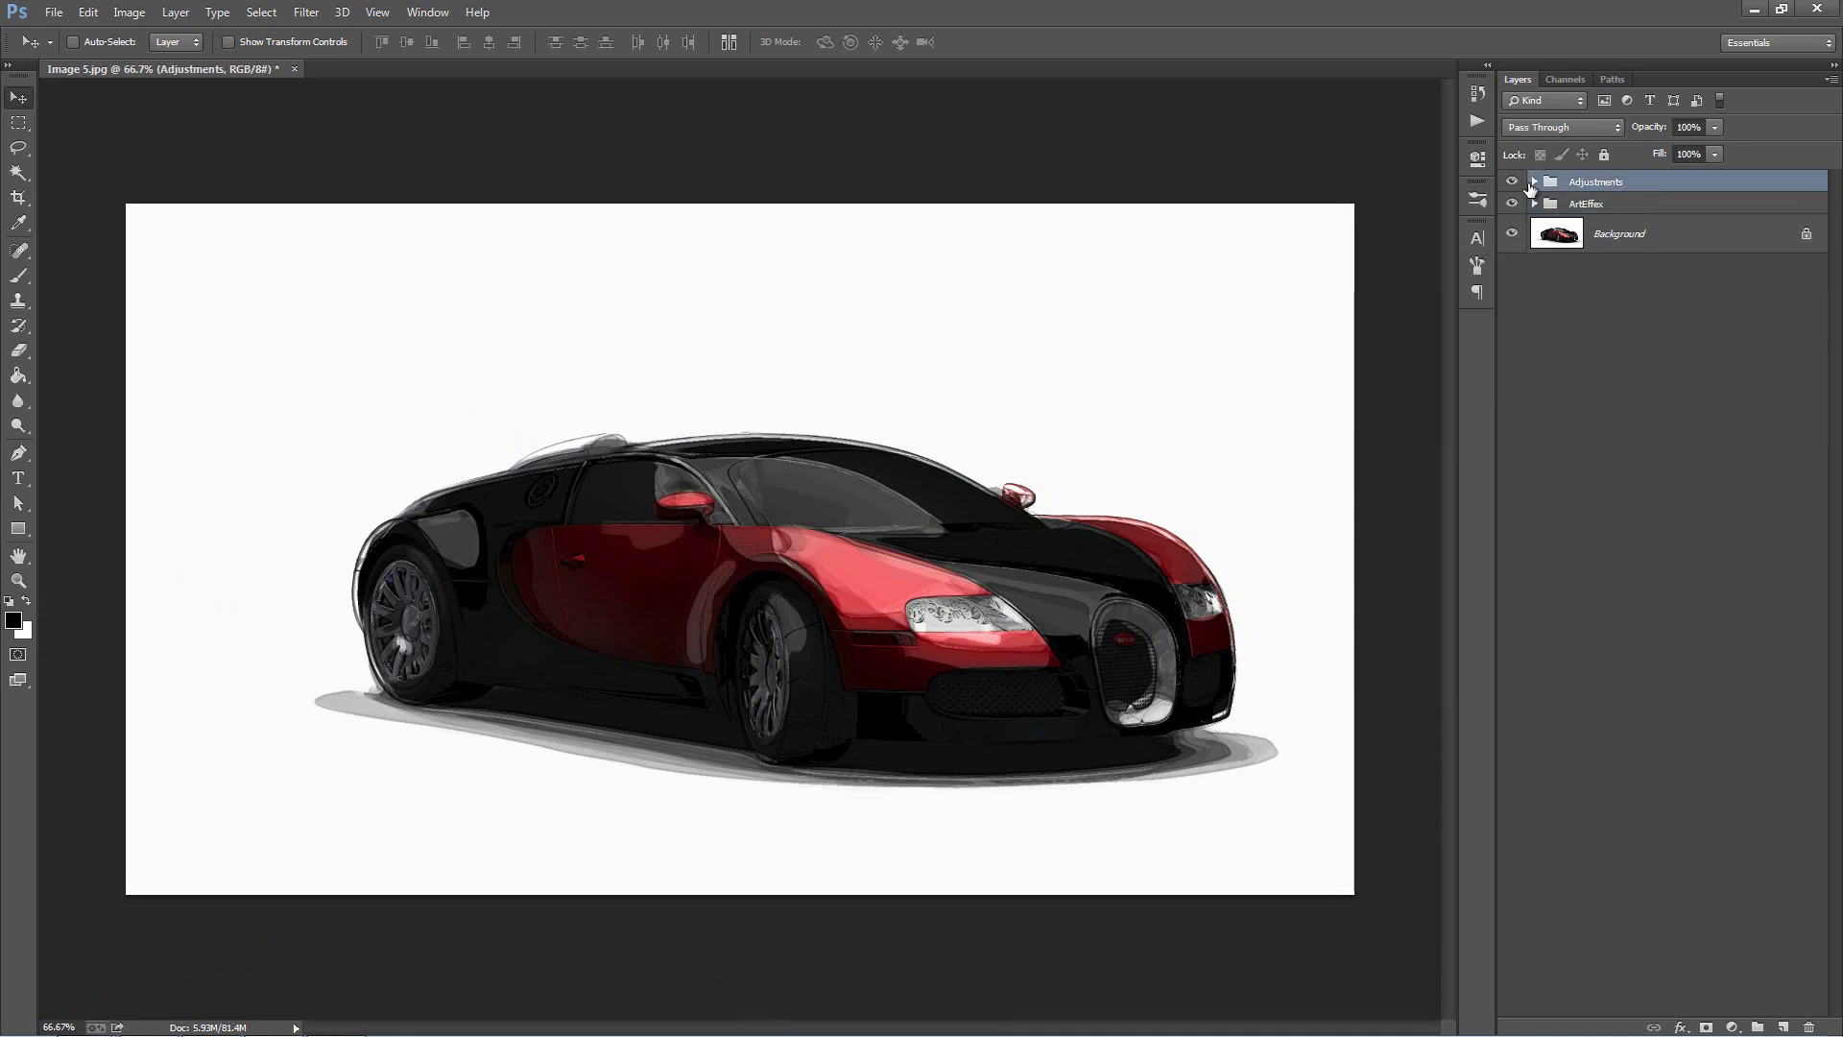
{"action": "left_click", "coordinate": [1534, 181]}
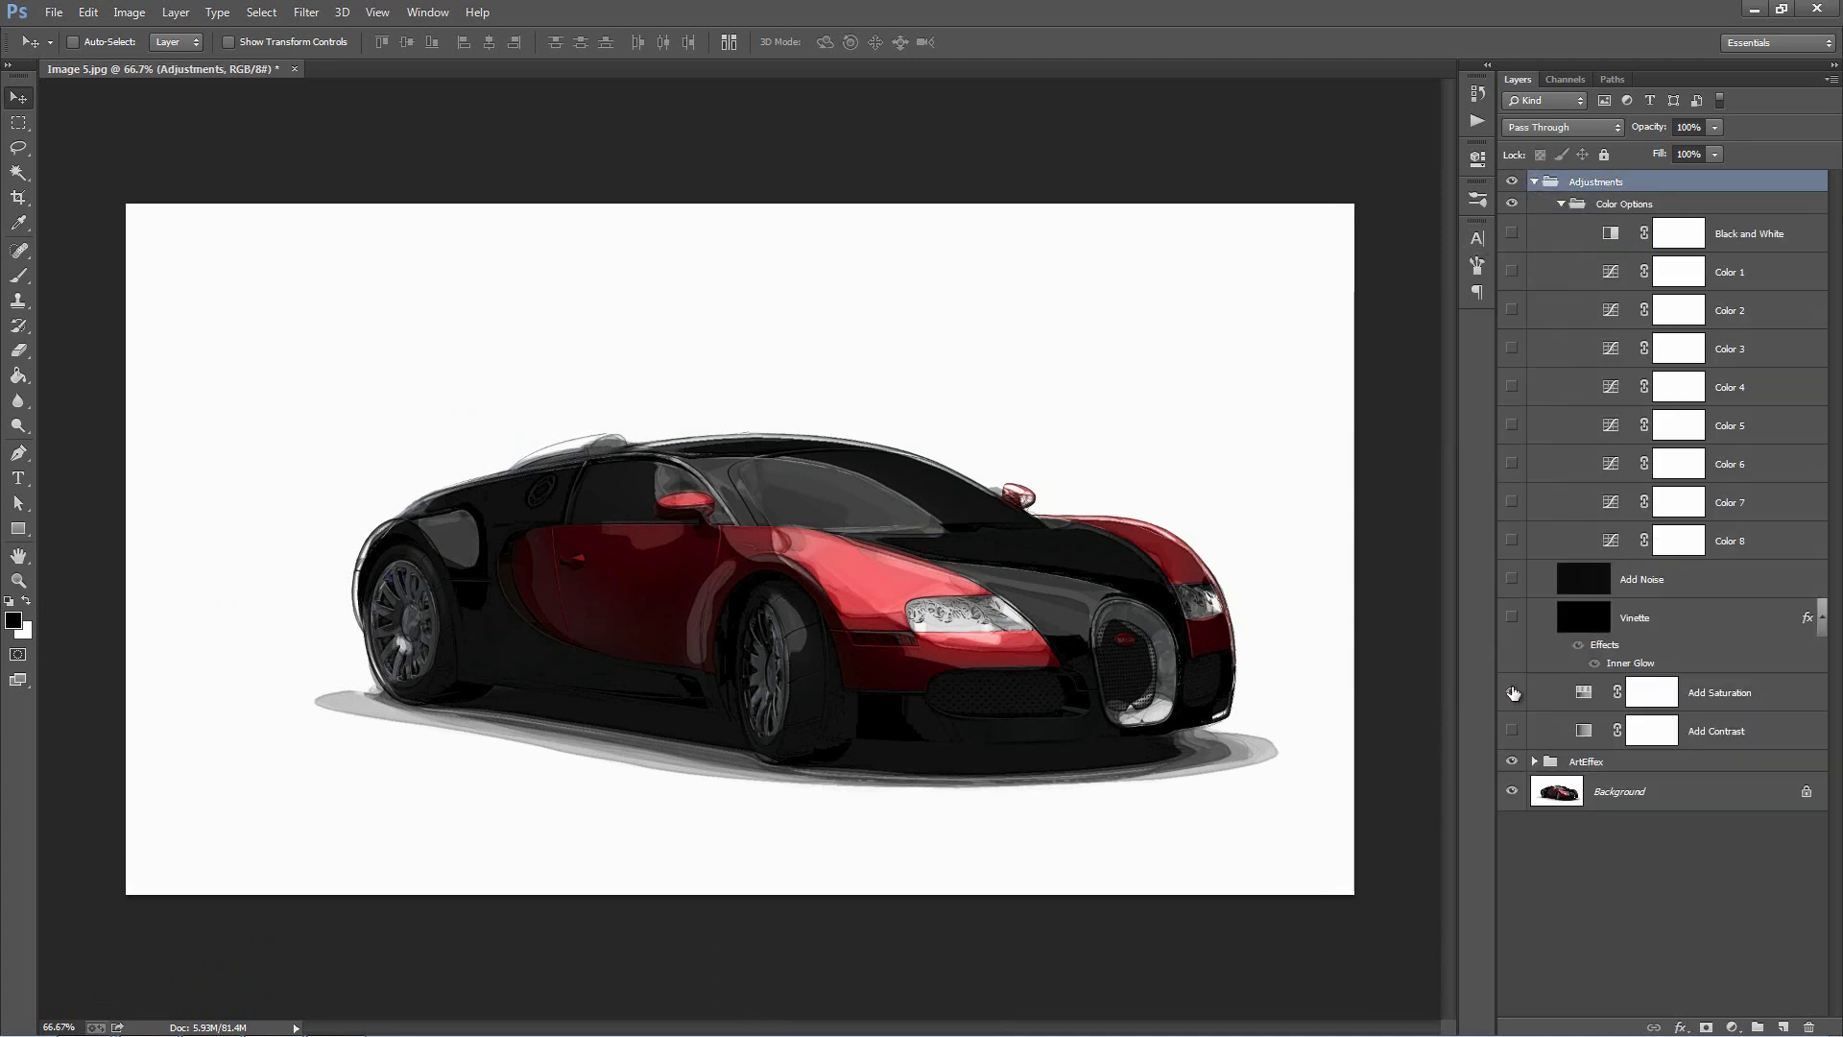
{"action": "left_click", "coordinate": [1512, 692]}
{"action": "double_click", "coordinate": [1584, 691]}
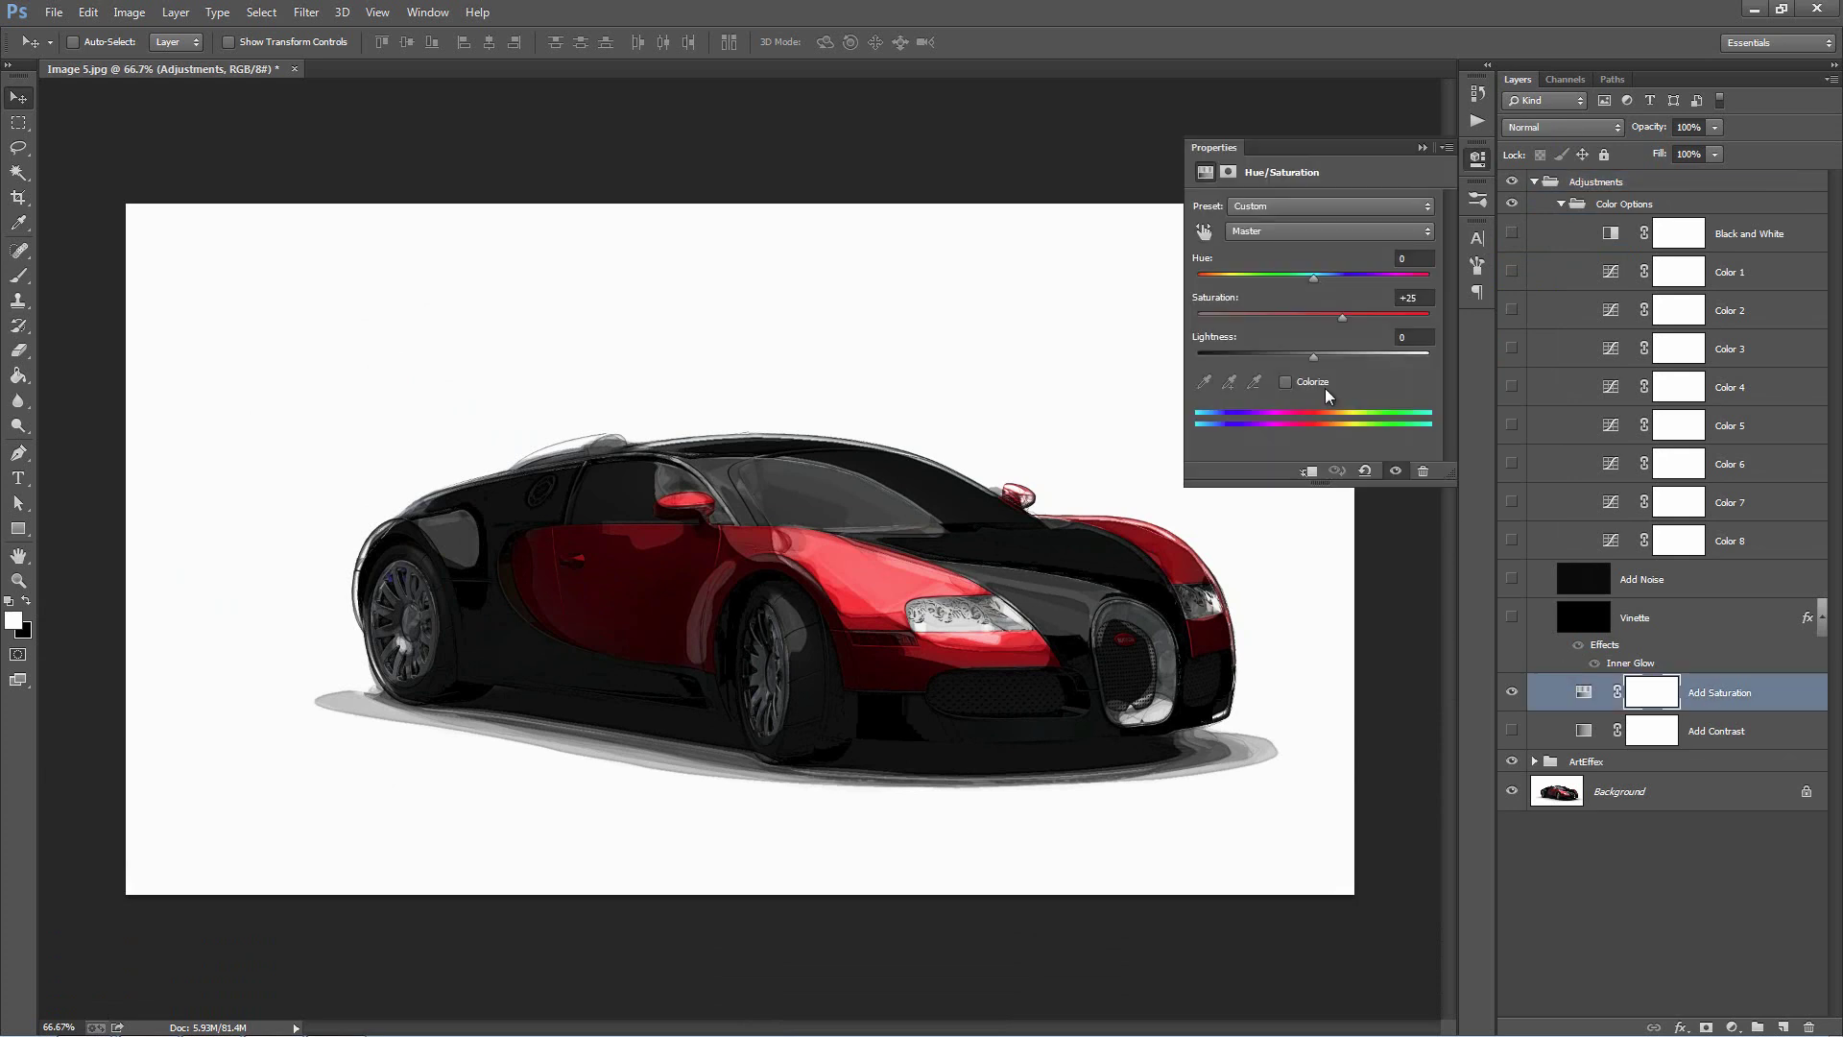
{"action": "left_click_drag", "start_coordinate": [1313, 278], "coordinate": [1206, 273]}
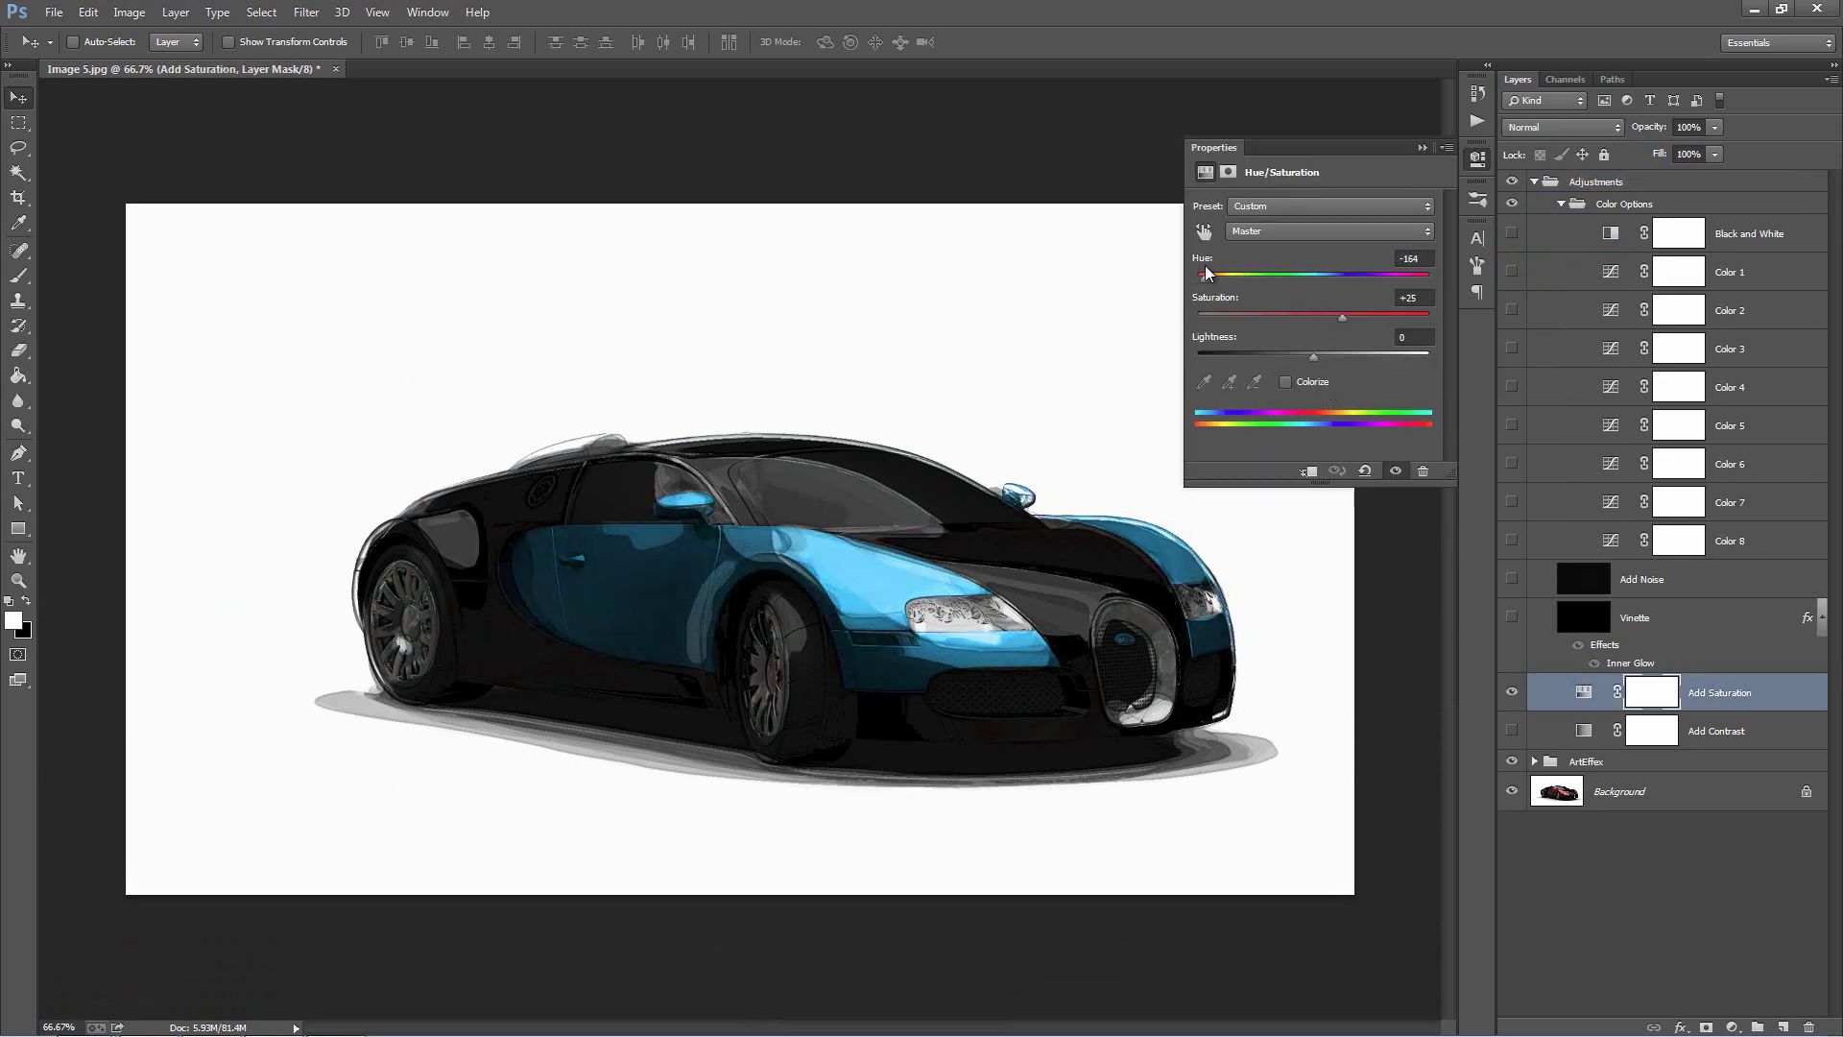
{"action": "left_click", "coordinate": [1423, 148]}
{"action": "key", "text": "ctrl+plus"}
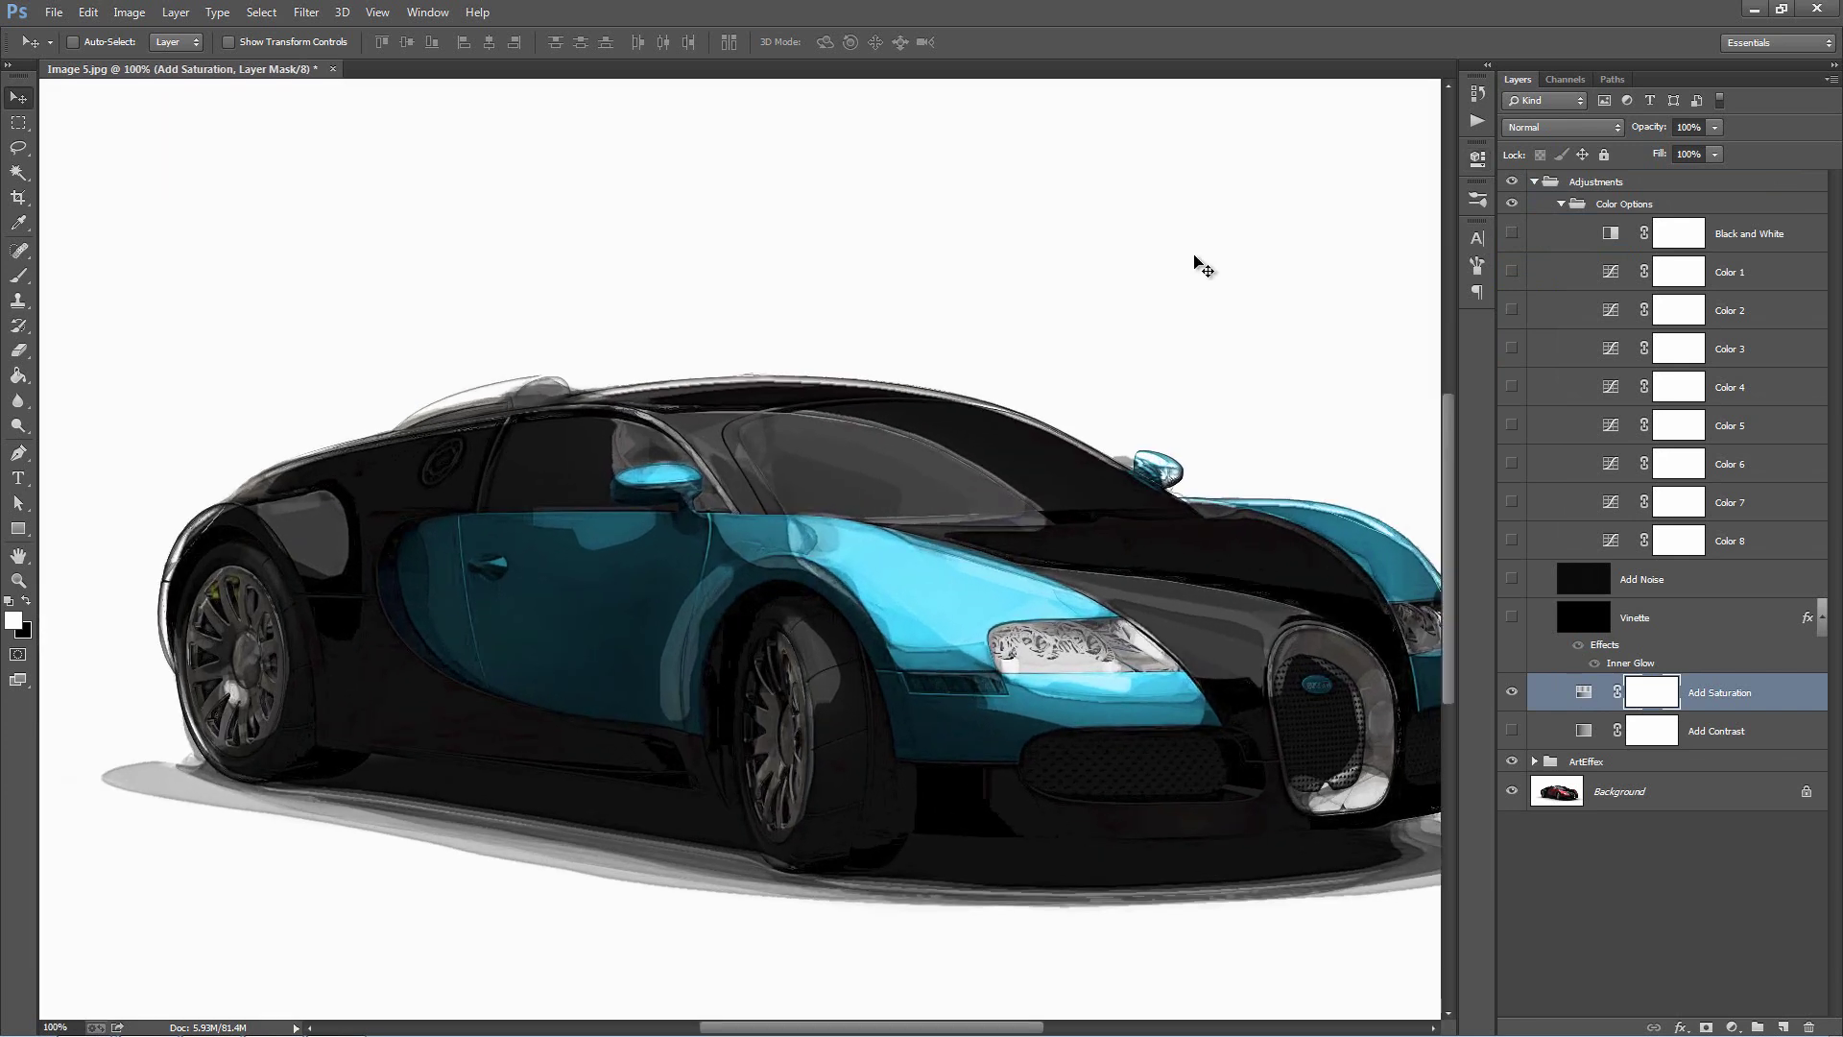
{"action": "key", "text": "ctrl+minus"}
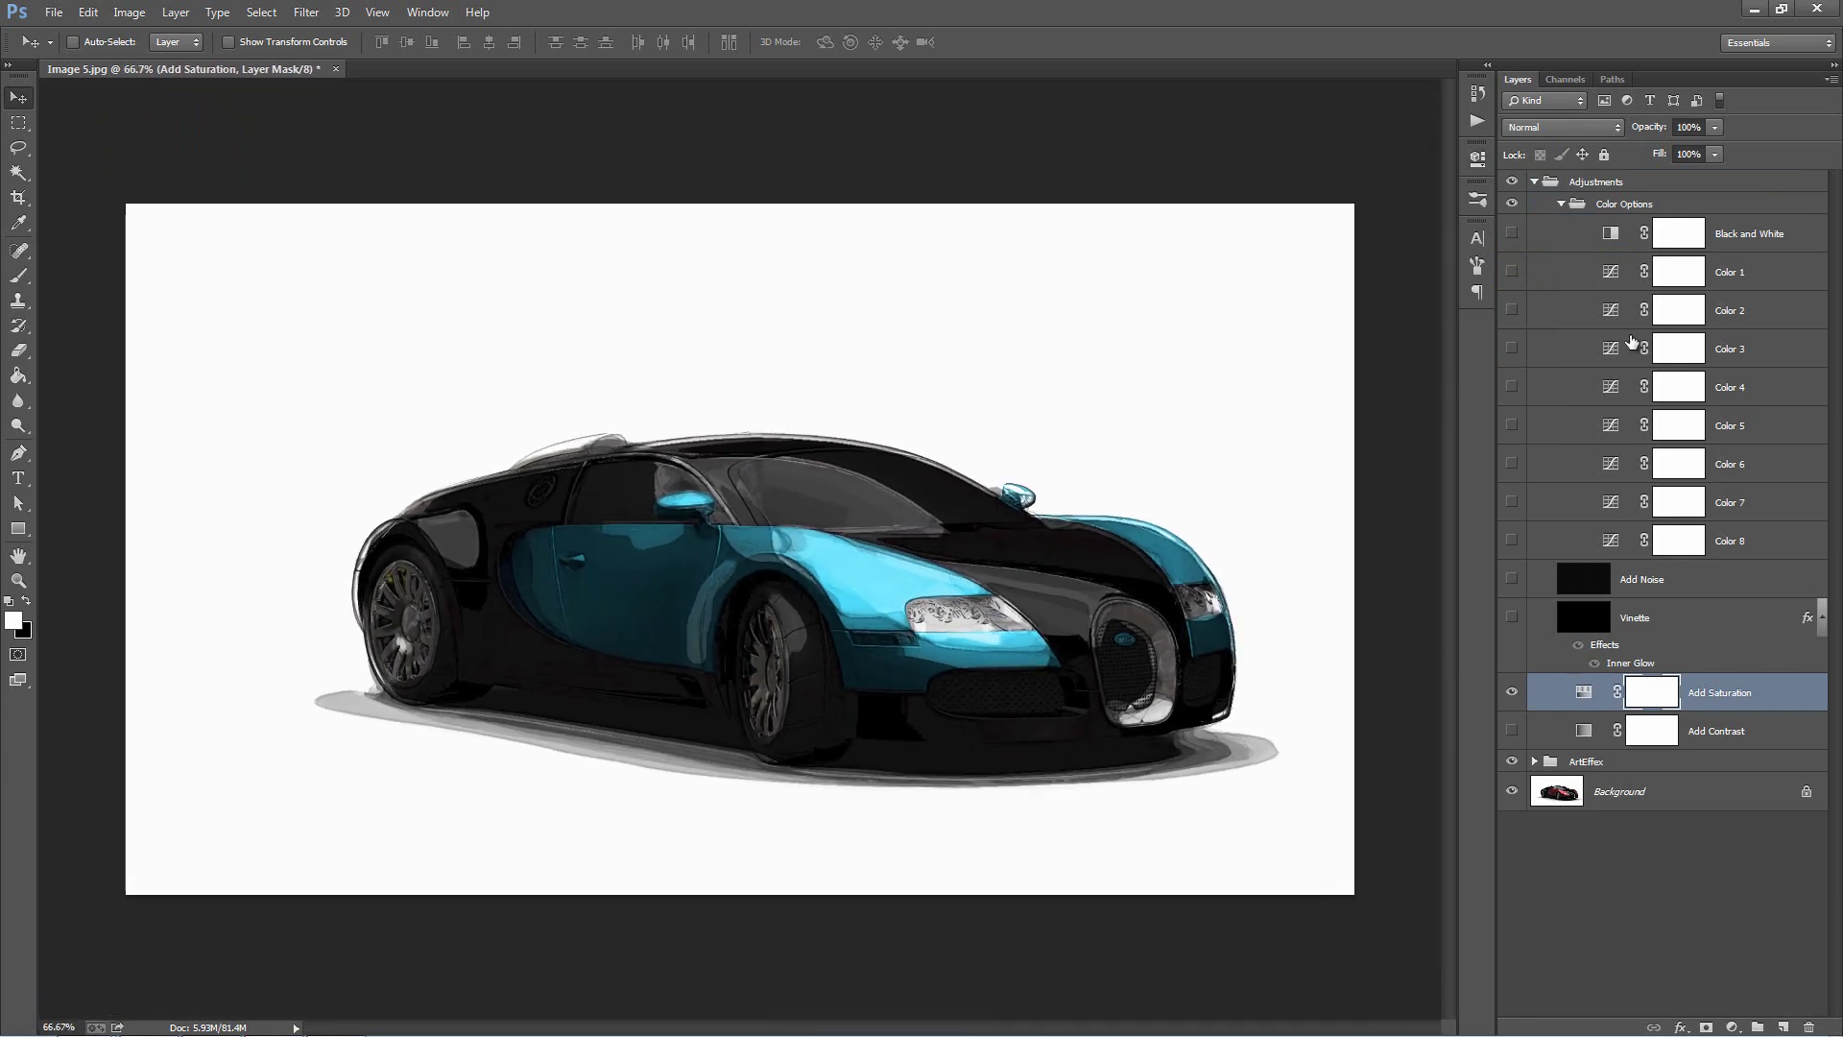
Step: Merge the Adjustments and ArtEffex groups into a single layer with Ctrl+E
{"action": "left_click", "coordinate": [1536, 185]}
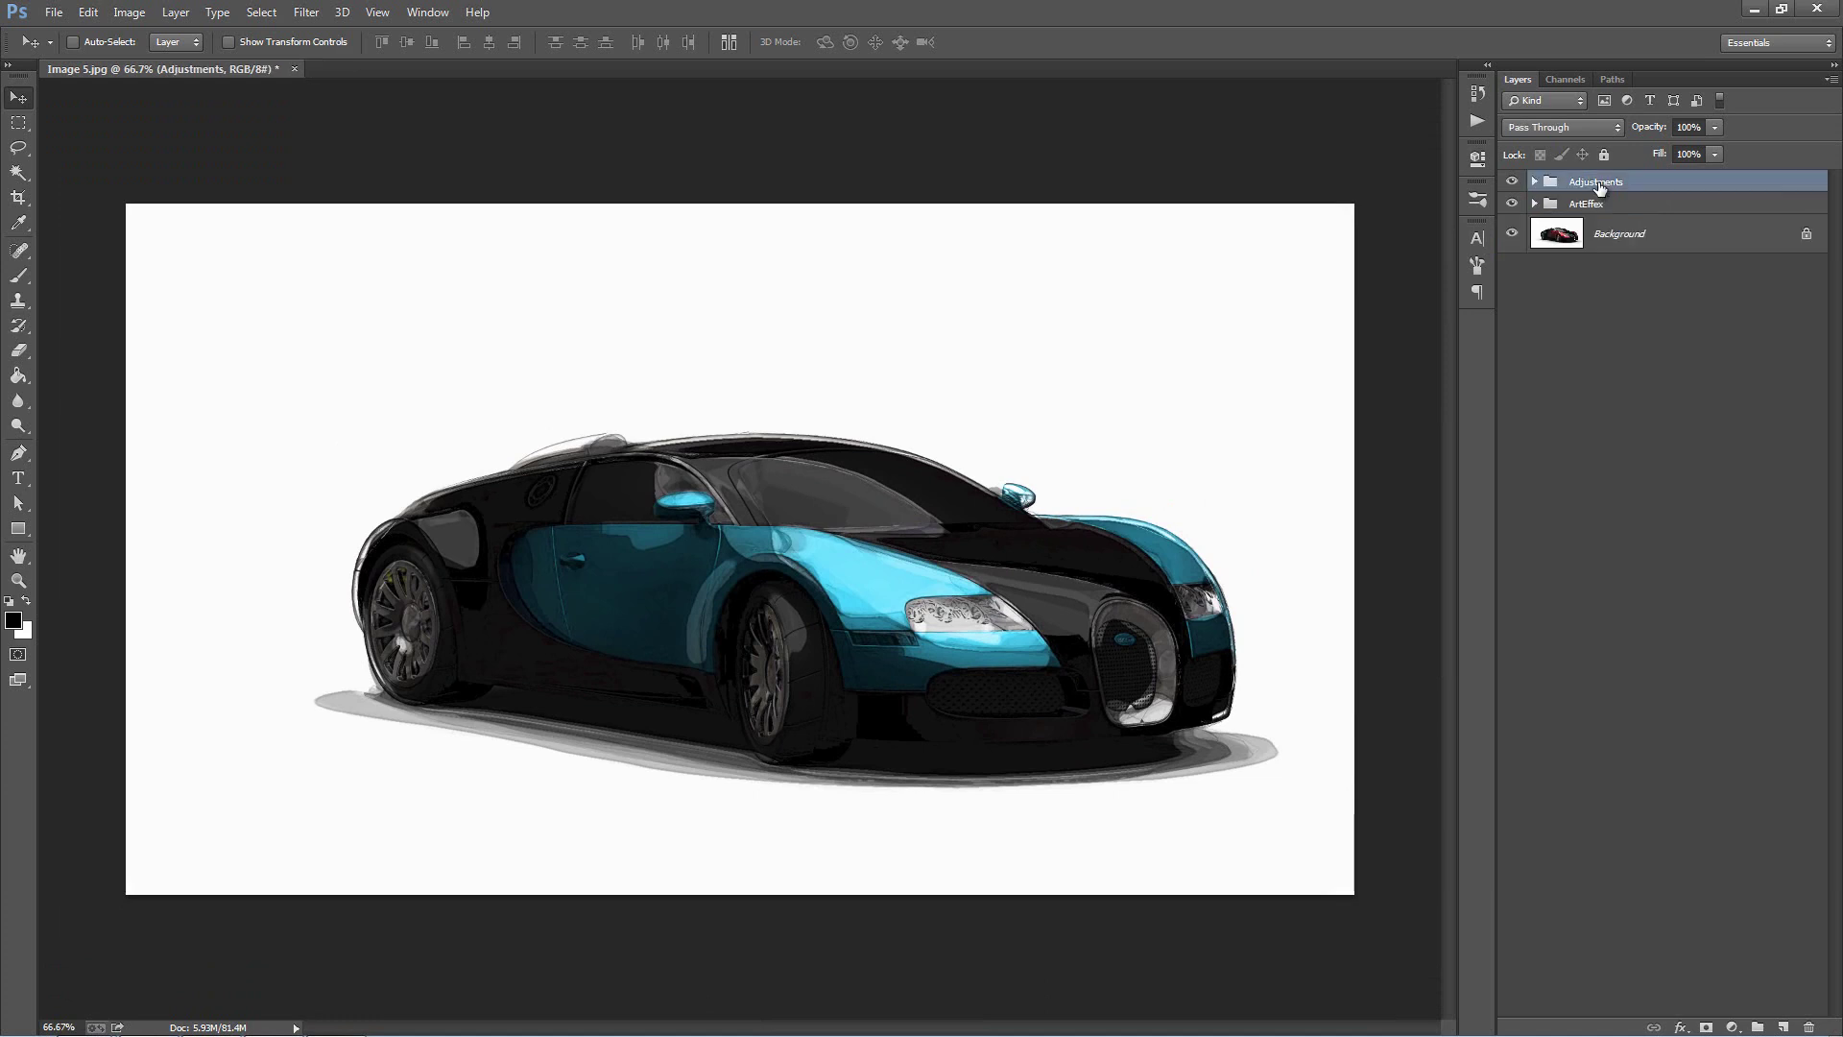
{"action": "left_click", "coordinate": [1598, 204], "text": "shift"}
{"action": "key", "text": "ctrl+e"}
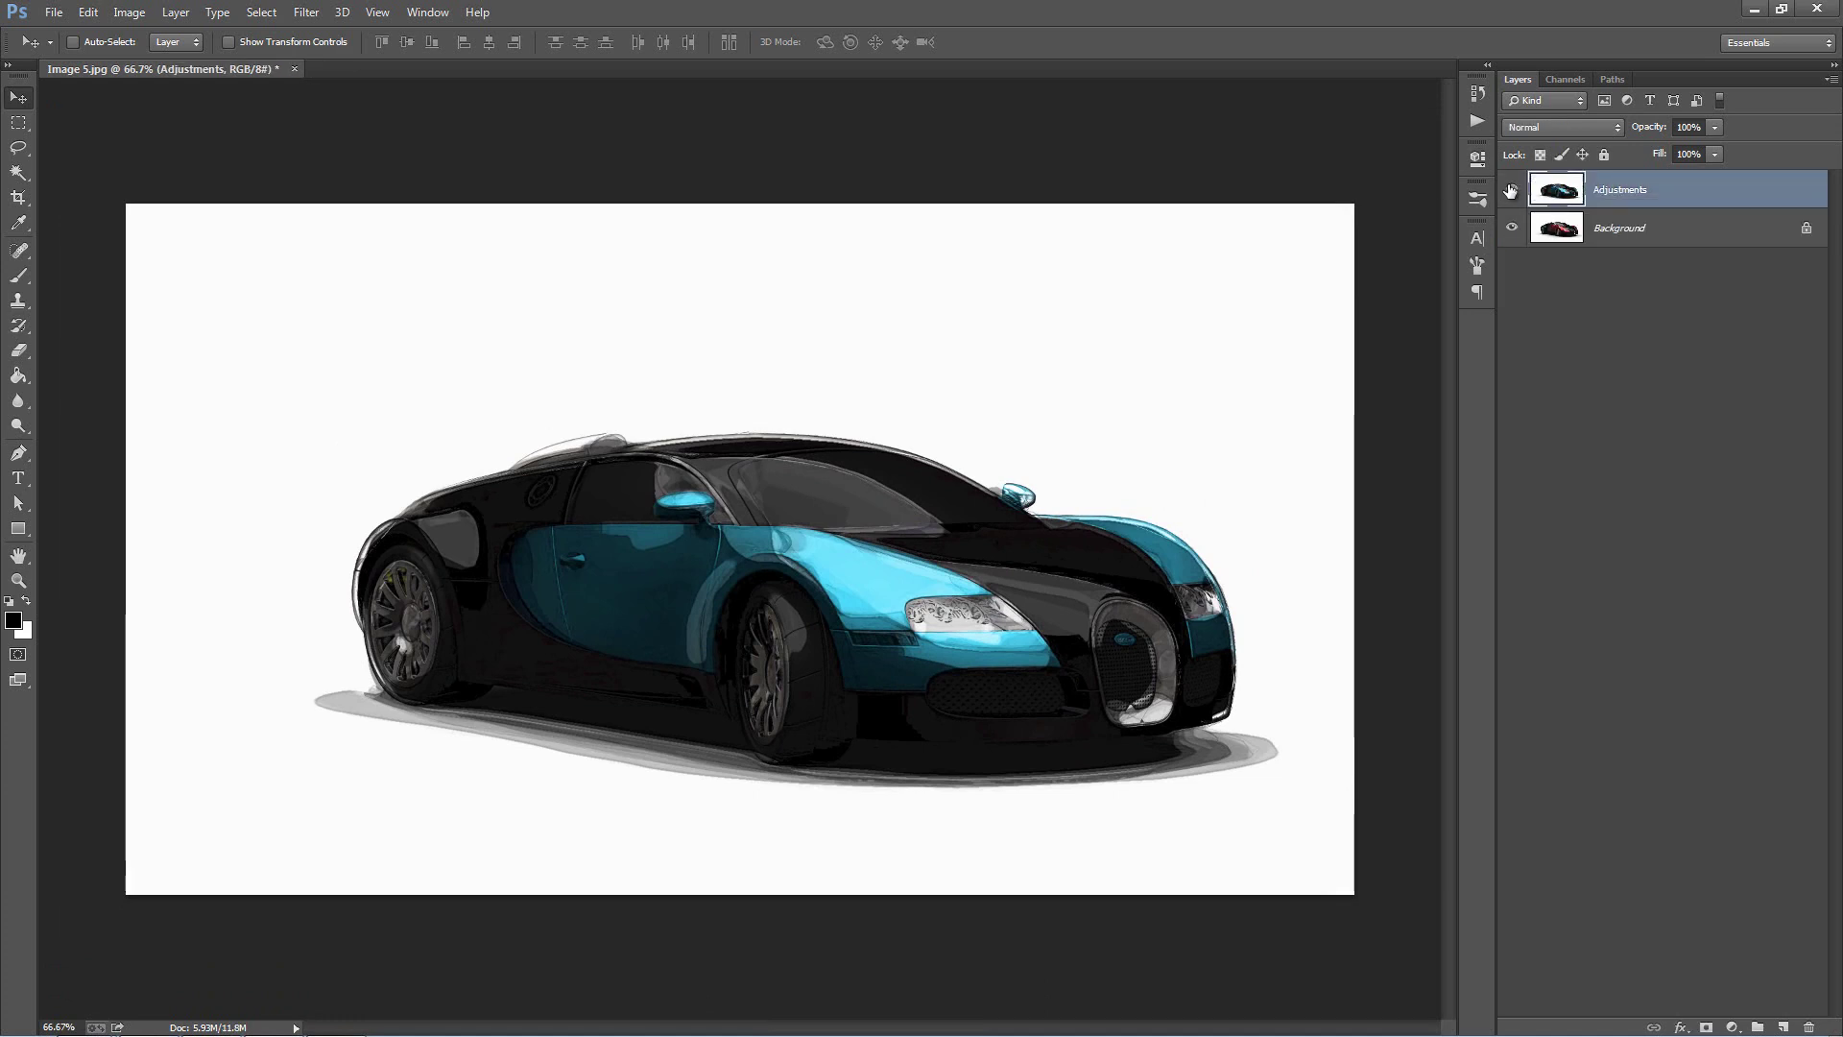
Step: Toggle the merged layer's visibility repeatedly to compare it with the original red car
{"action": "left_click", "coordinate": [1511, 190]}
{"action": "left_click", "coordinate": [1511, 190]}
{"action": "left_click", "coordinate": [1511, 190]}
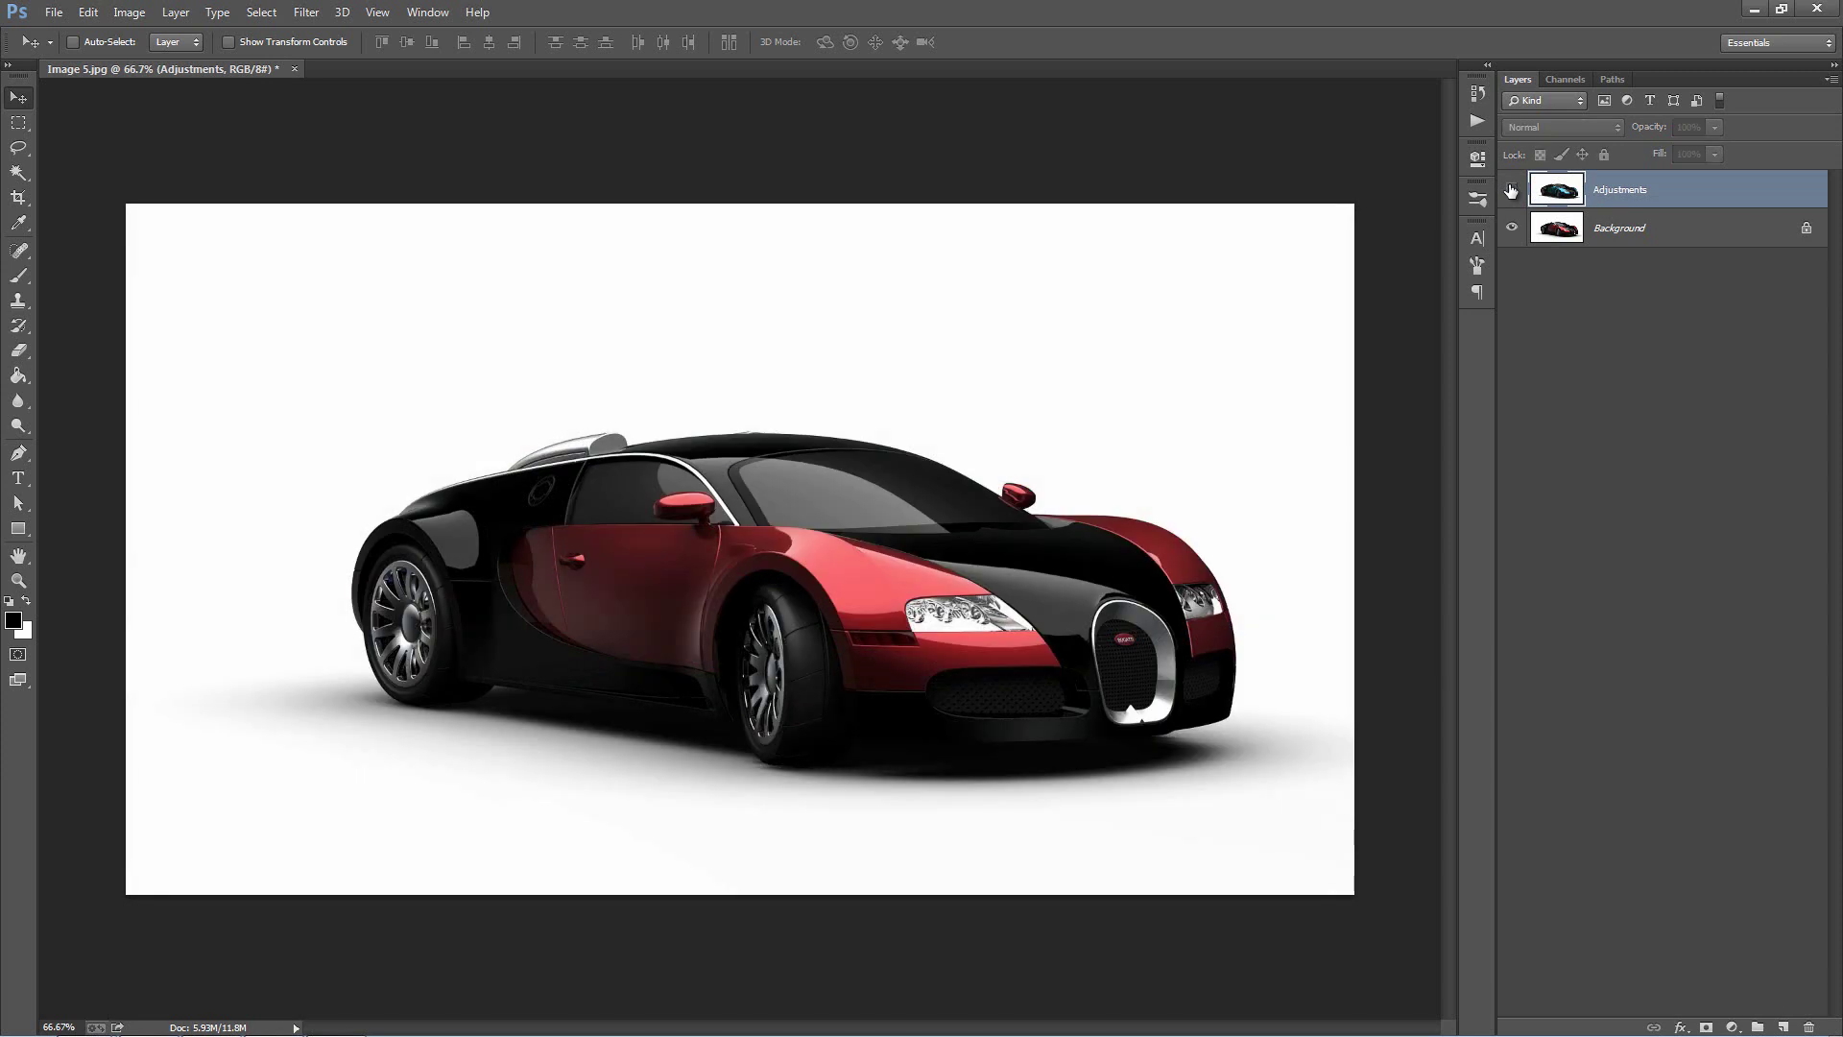
{"action": "left_click", "coordinate": [1511, 190]}
{"action": "left_click", "coordinate": [1511, 190]}
{"action": "left_click", "coordinate": [1511, 190]}
{"action": "left_click", "coordinate": [1511, 190]}
{"action": "left_click", "coordinate": [1511, 190]}
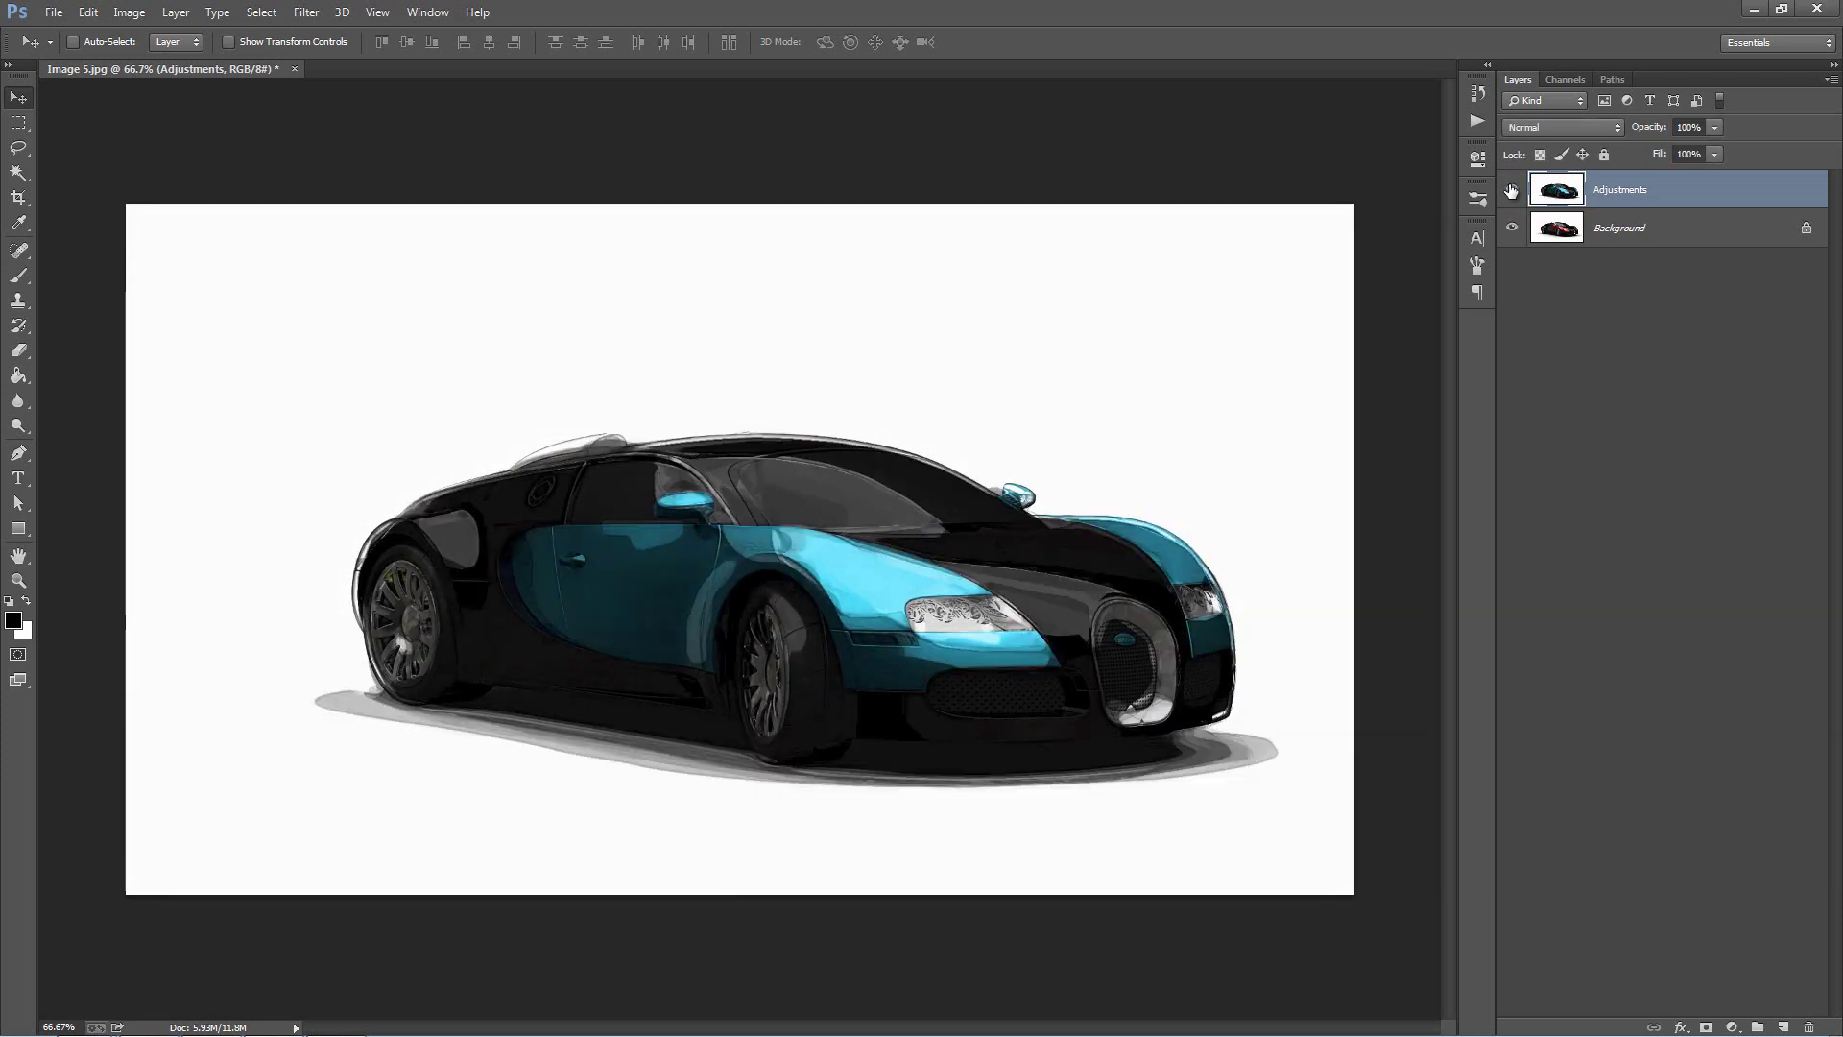
{"action": "left_click", "coordinate": [1511, 190]}
{"action": "left_click", "coordinate": [1511, 190]}
{"action": "left_click", "coordinate": [1511, 190]}
{"action": "left_click", "coordinate": [1511, 190]}
Step: Close the car image without saving, open Image 6.jpg and run the ArtEffex Action
{"action": "key", "text": "ctrl+w"}
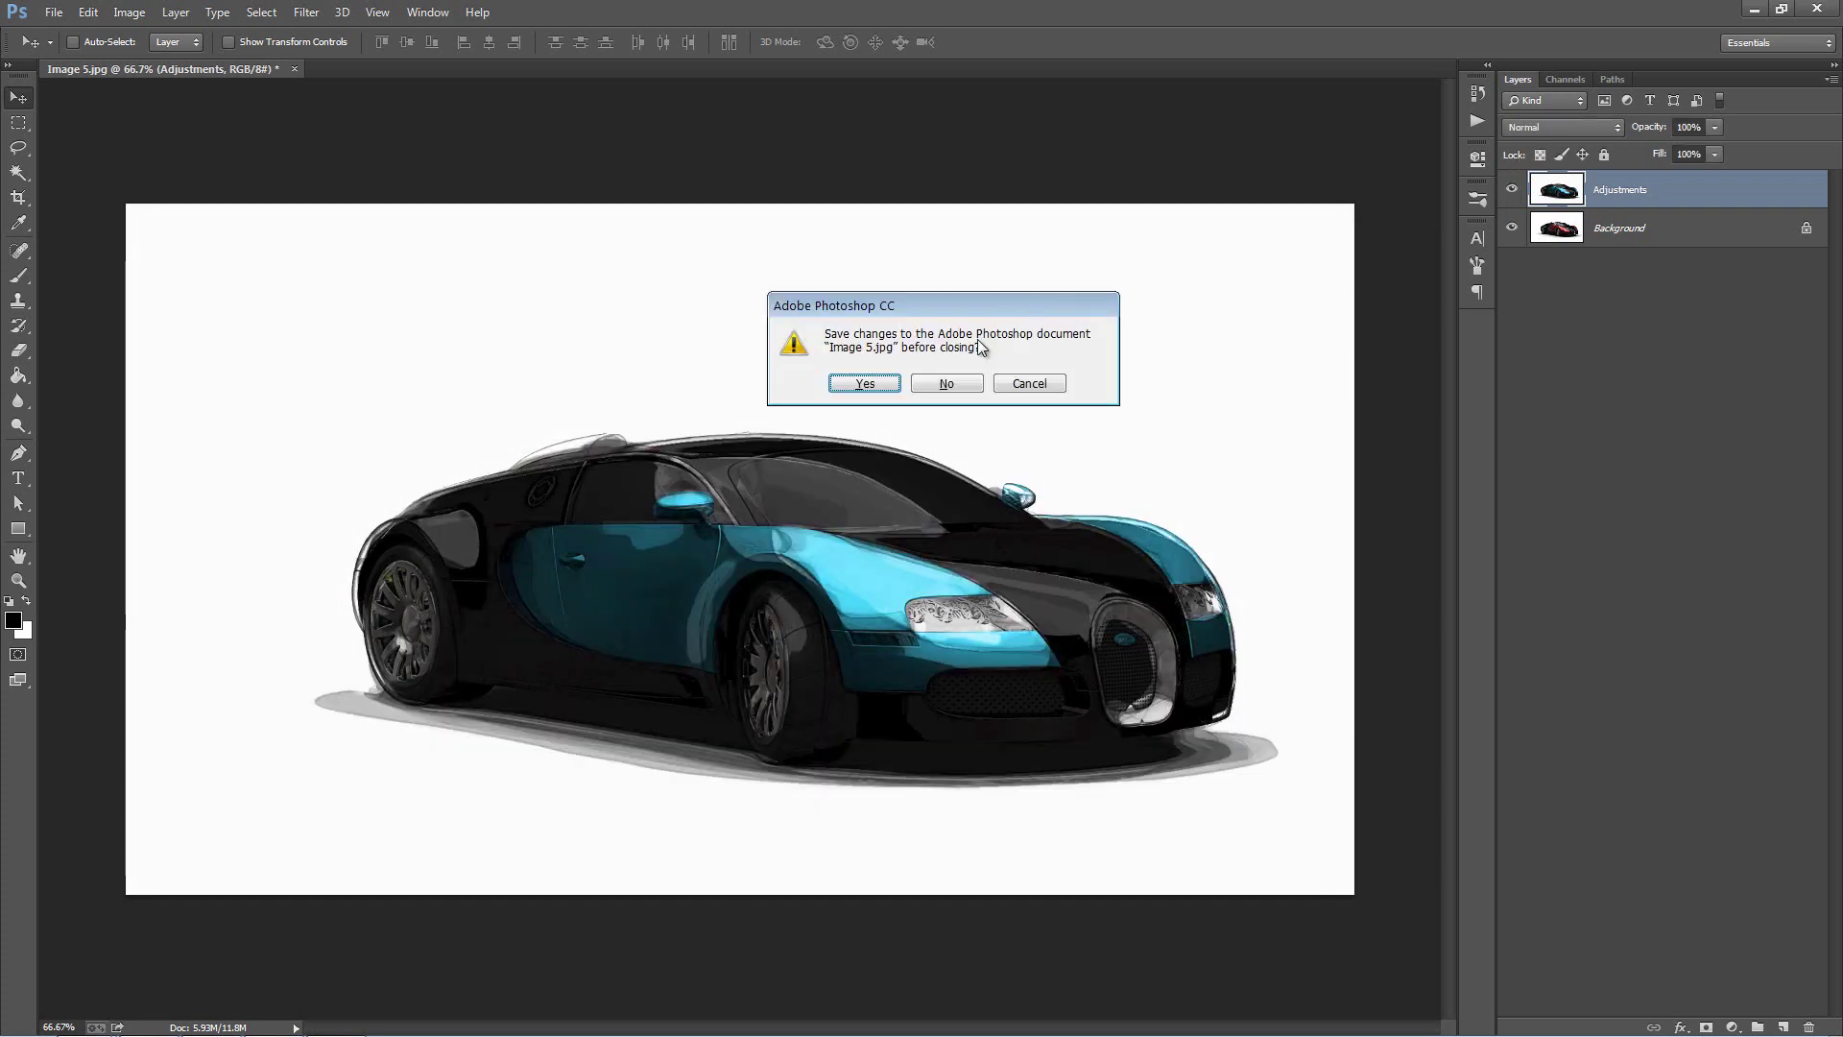
{"action": "left_click", "coordinate": [956, 381]}
{"action": "key", "text": "ctrl+o"}
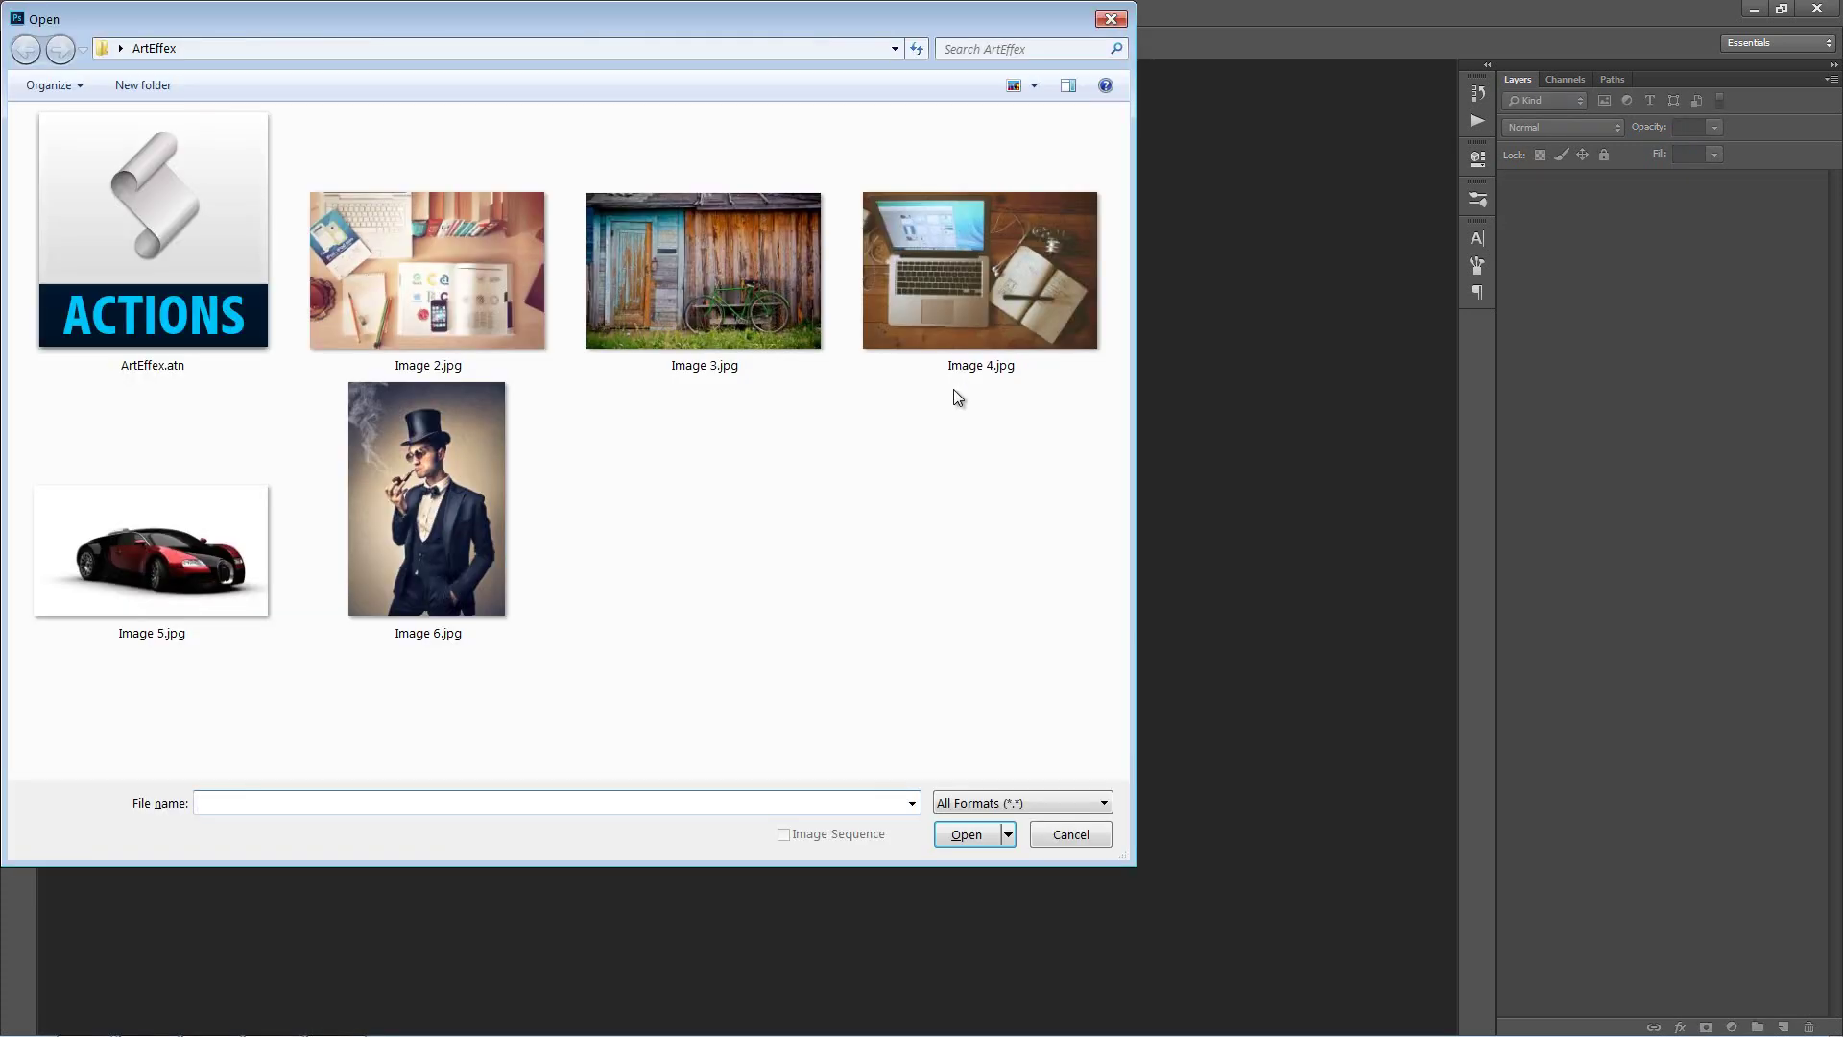
{"action": "double_click", "coordinate": [436, 474]}
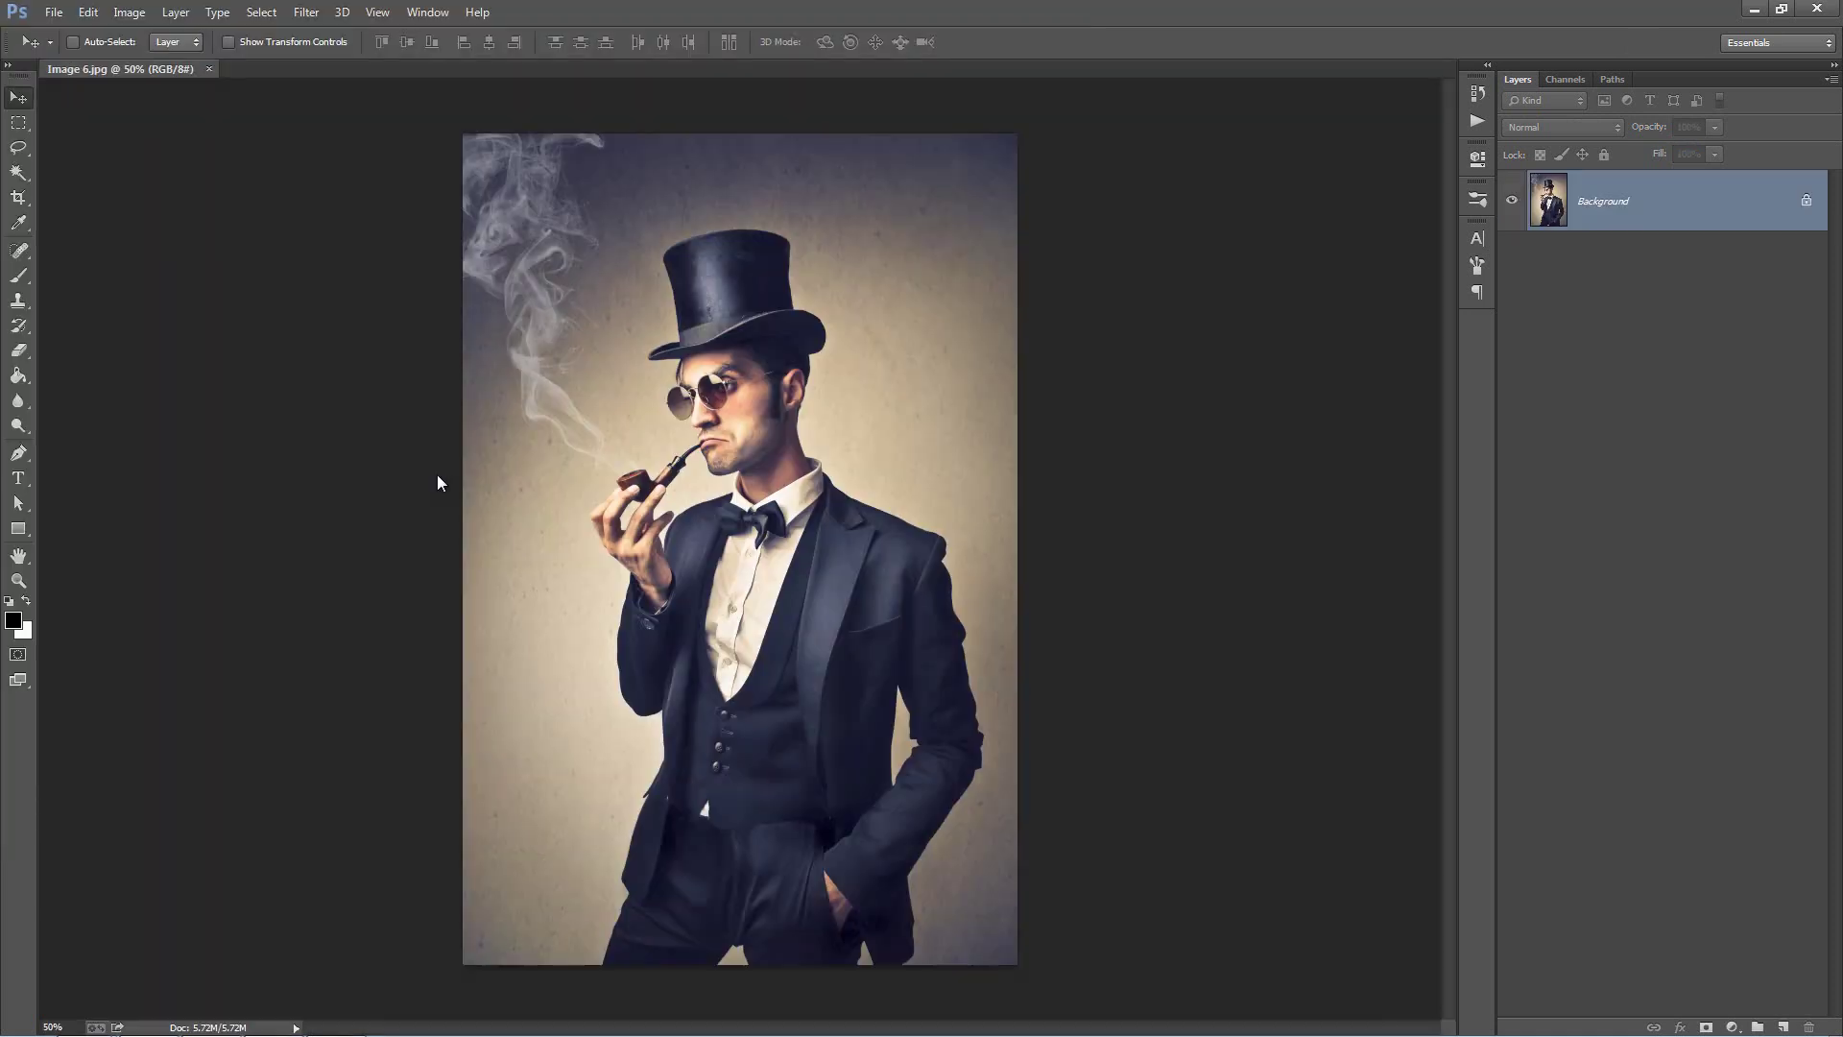
{"action": "left_click", "coordinate": [1478, 121]}
{"action": "left_click", "coordinate": [1338, 343]}
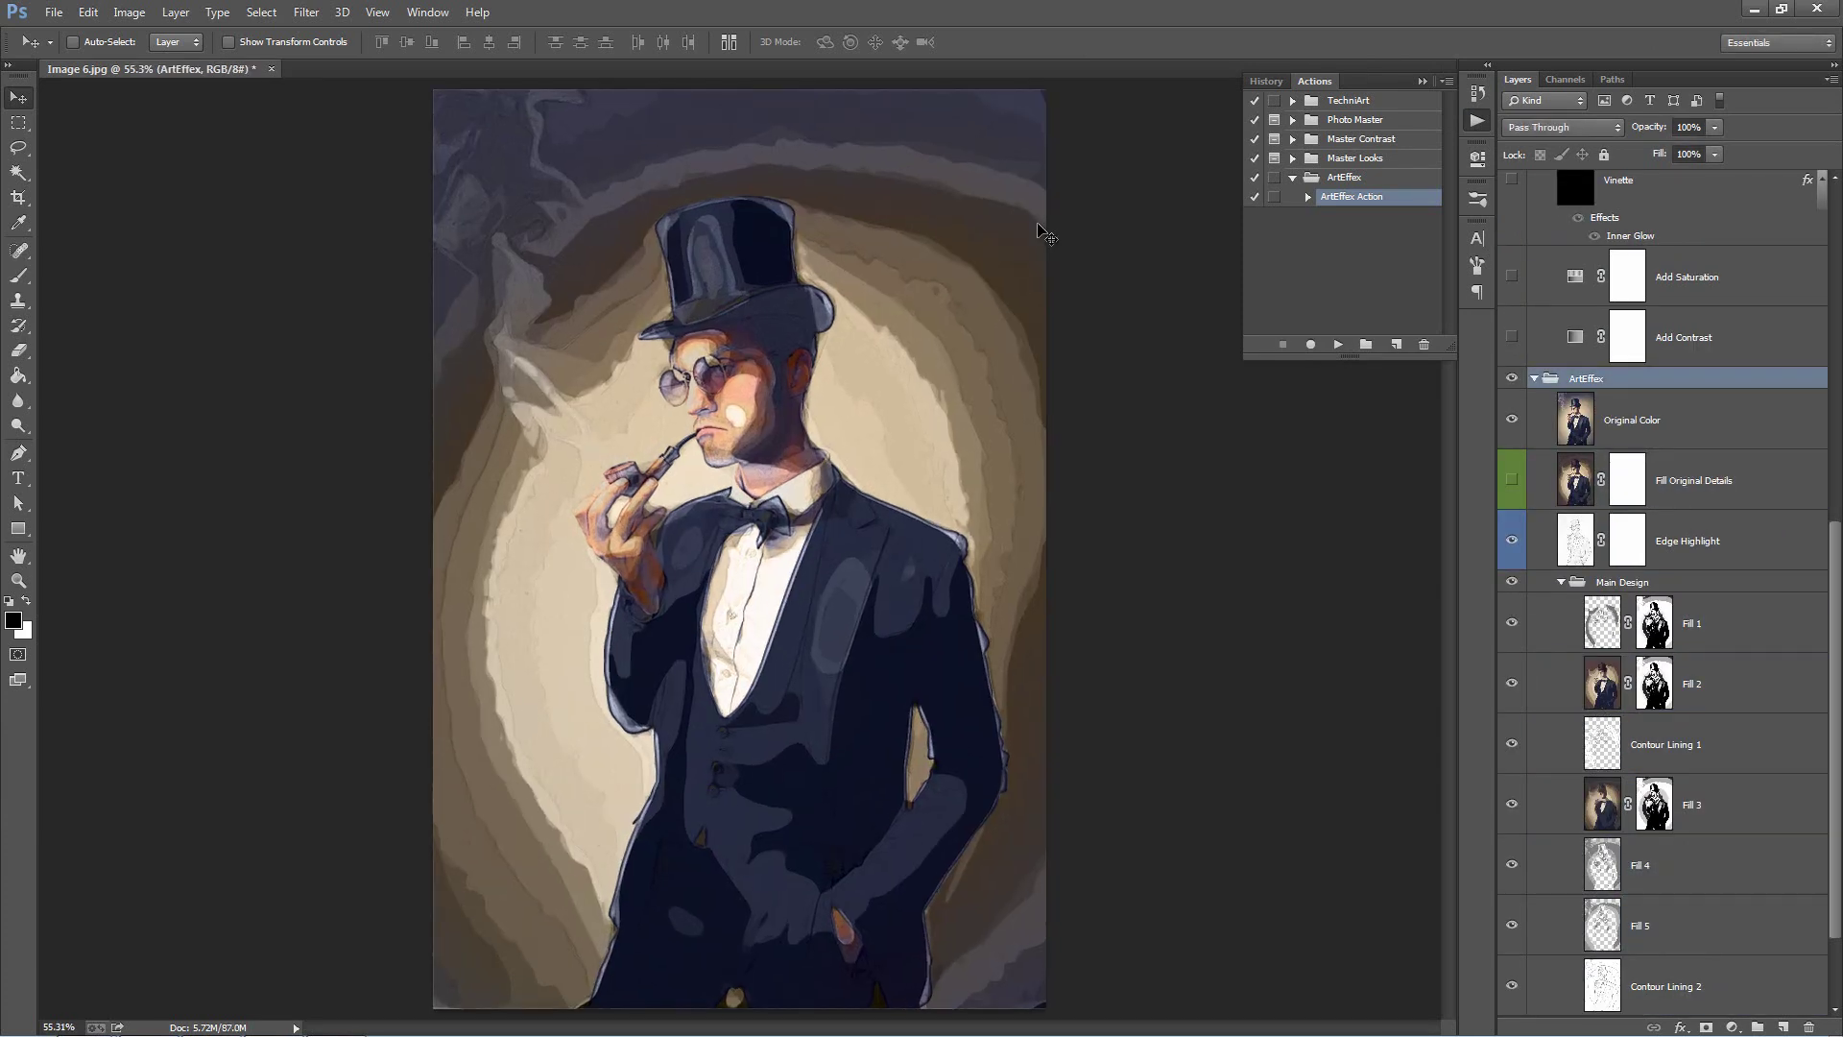
Step: Hide the Edge Highlight sketch outlines and show the Fill Original Details layer
{"action": "scroll", "coordinate": [1691, 417], "scroll_direction": "up", "scroll_amount": 5}
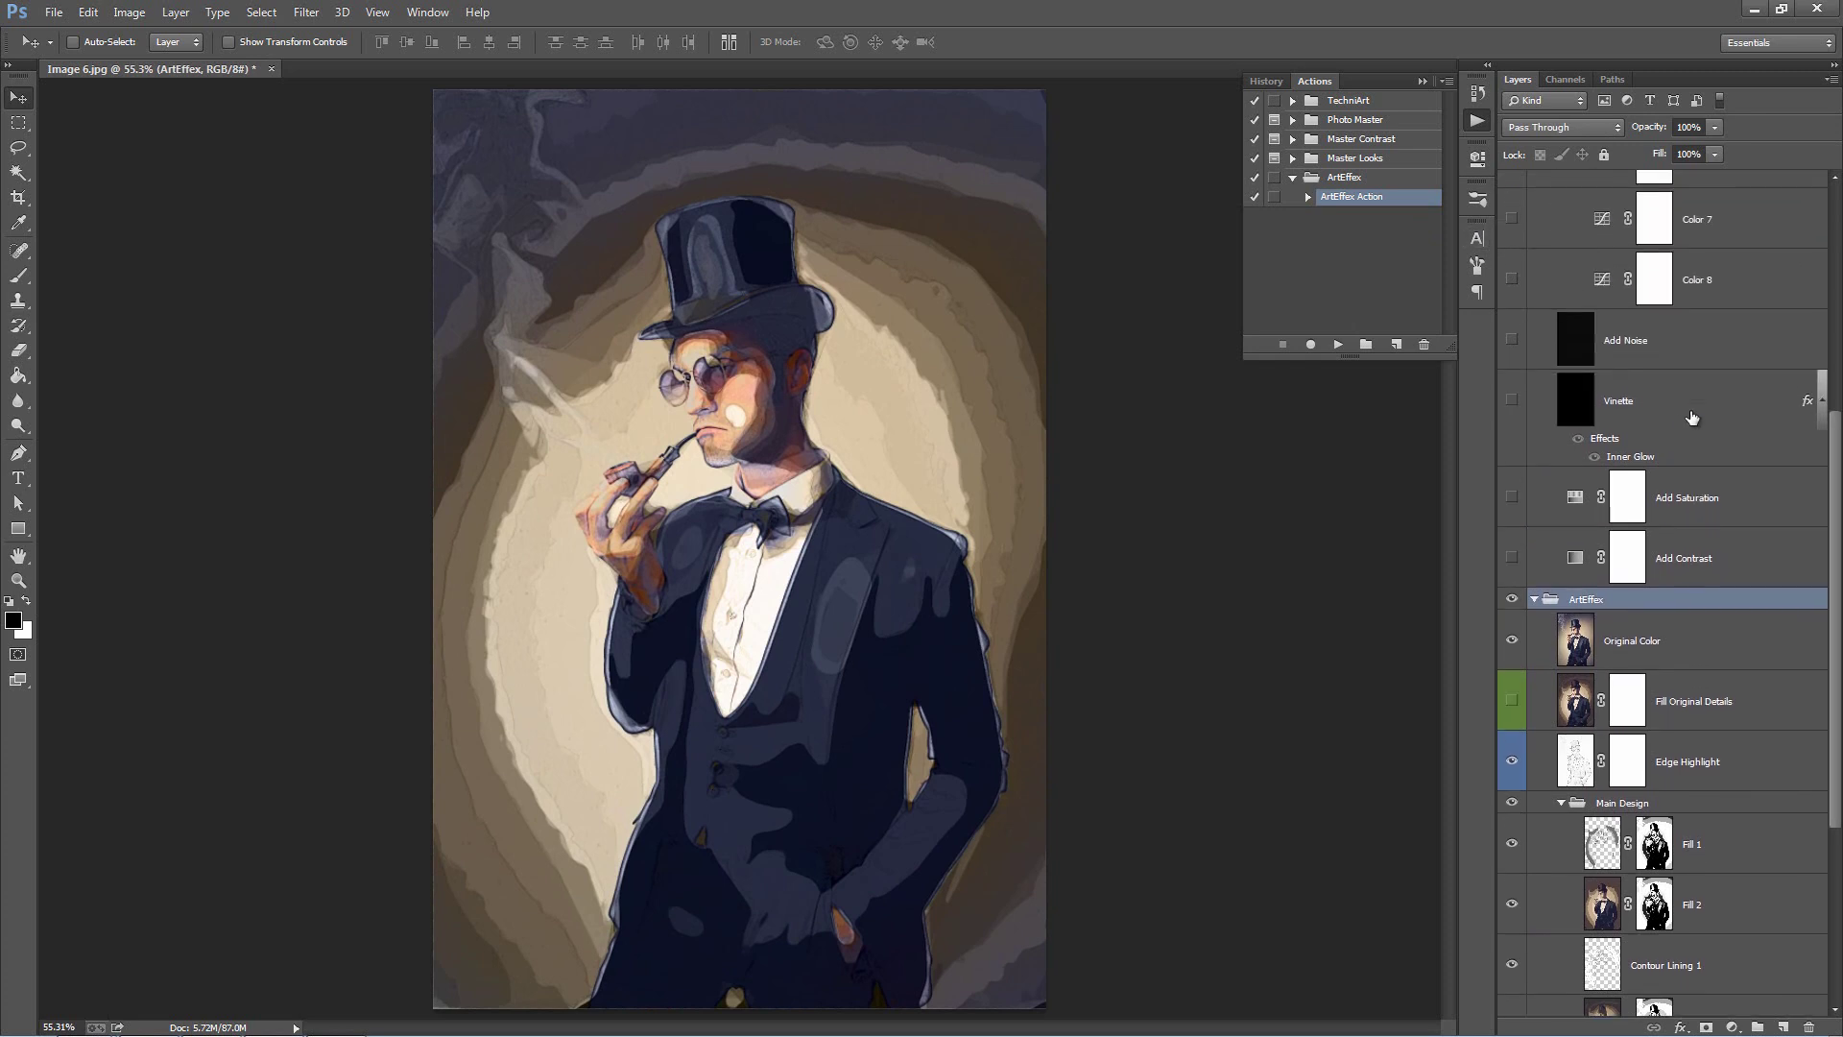
{"action": "scroll", "coordinate": [1691, 417], "scroll_direction": "up", "scroll_amount": 6}
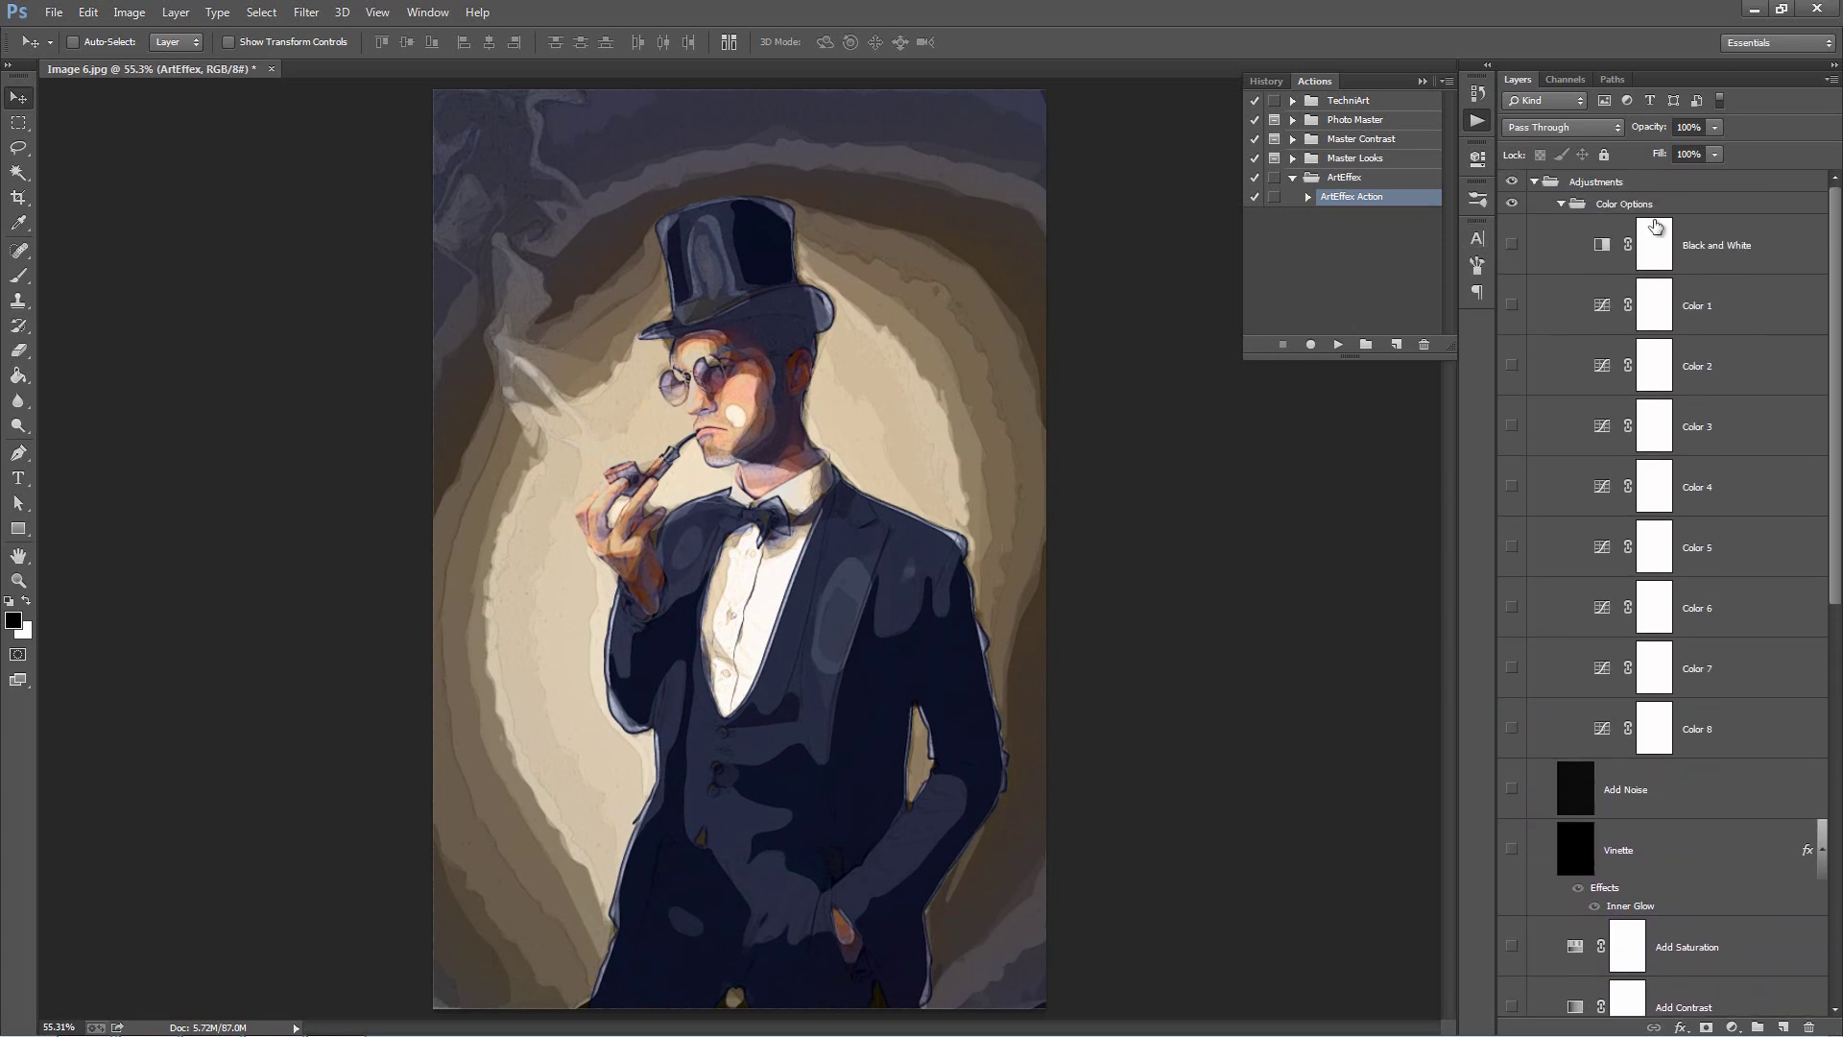
{"action": "left_click", "coordinate": [1534, 182]}
{"action": "left_click", "coordinate": [1657, 248]}
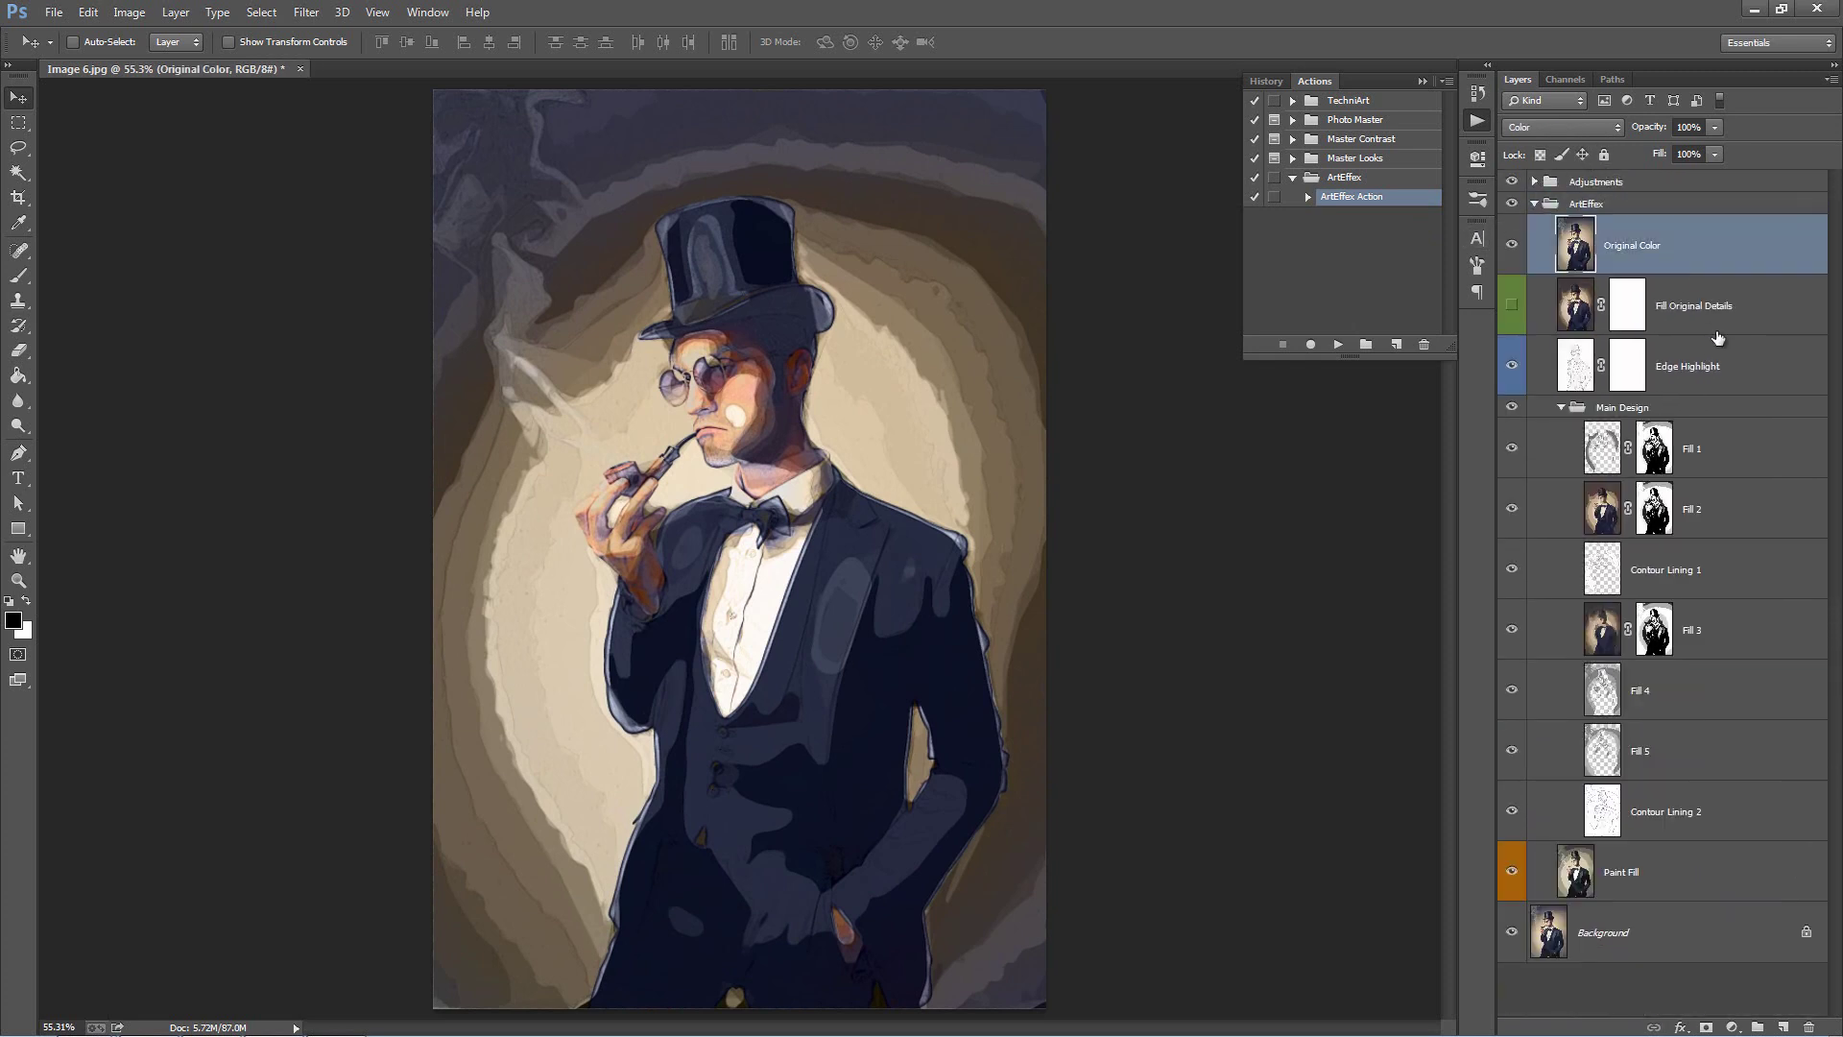
{"action": "left_click", "coordinate": [1568, 409]}
{"action": "left_click", "coordinate": [1512, 305]}
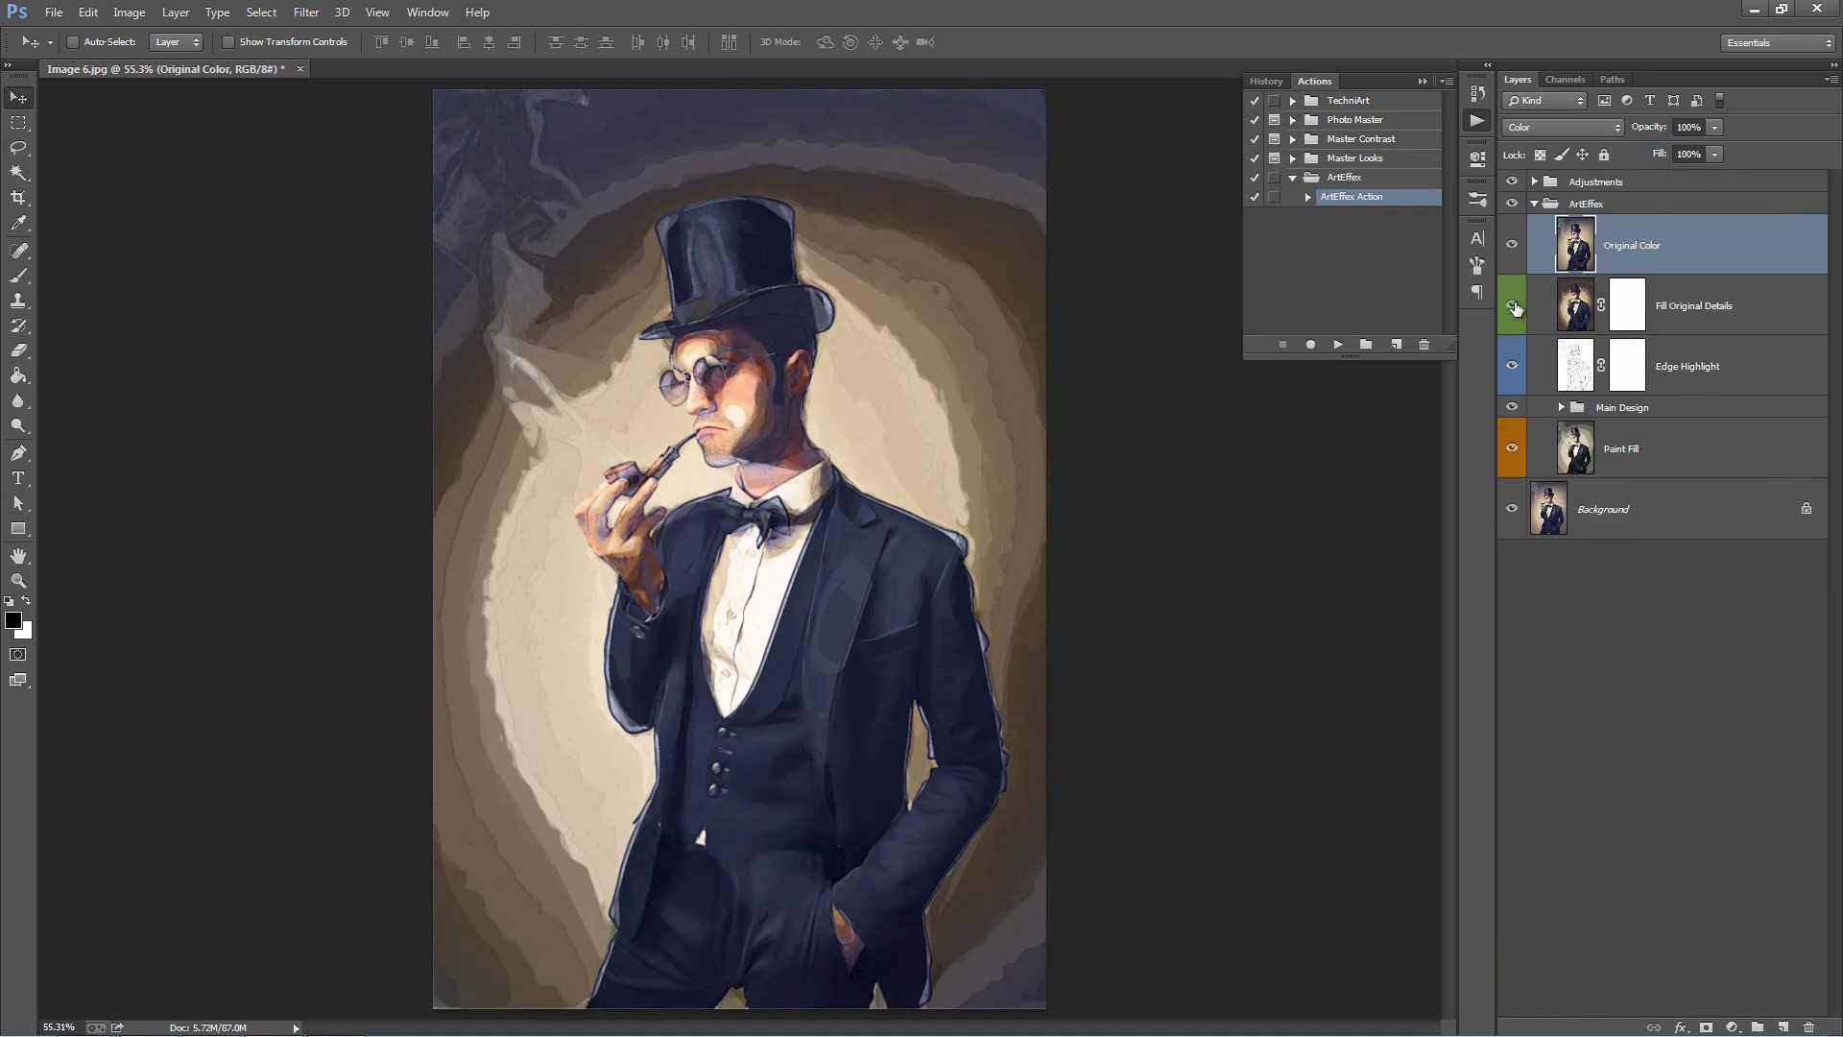
{"action": "left_click", "coordinate": [1512, 305]}
{"action": "left_click", "coordinate": [1511, 368]}
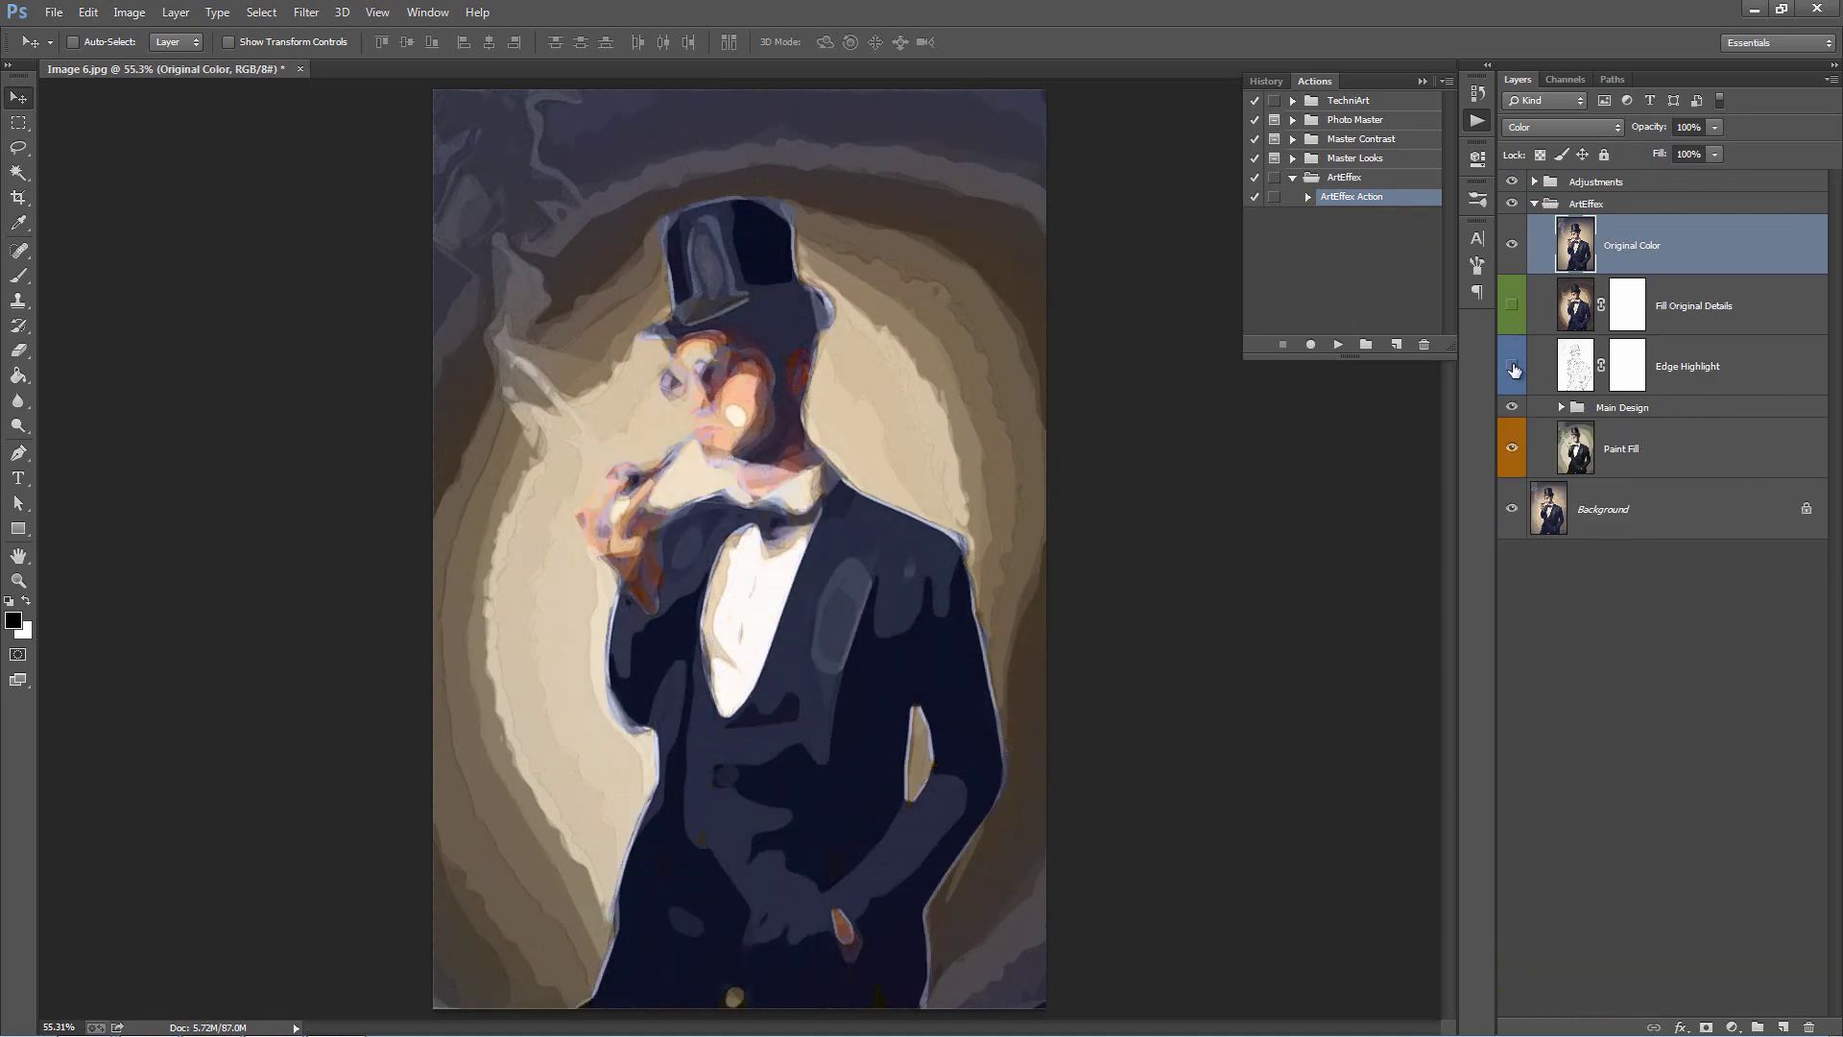
{"action": "left_click", "coordinate": [1512, 305]}
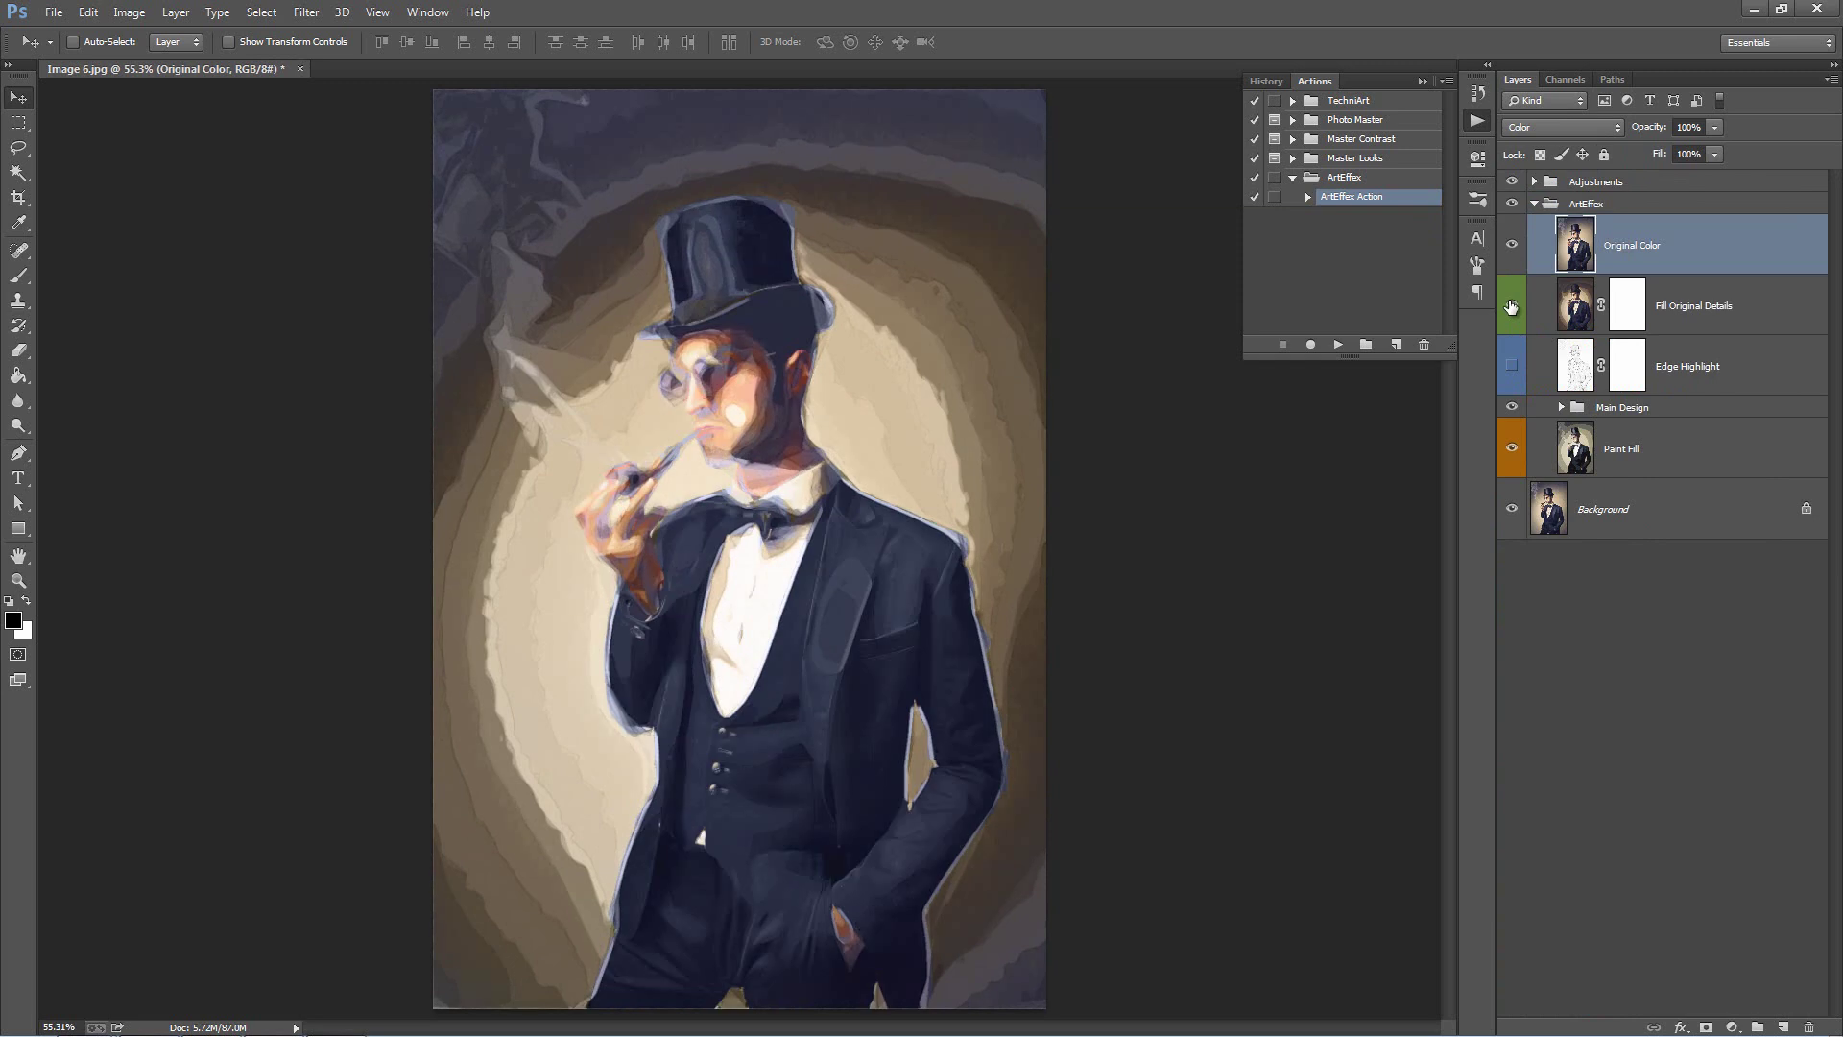
{"action": "left_click", "coordinate": [1742, 321]}
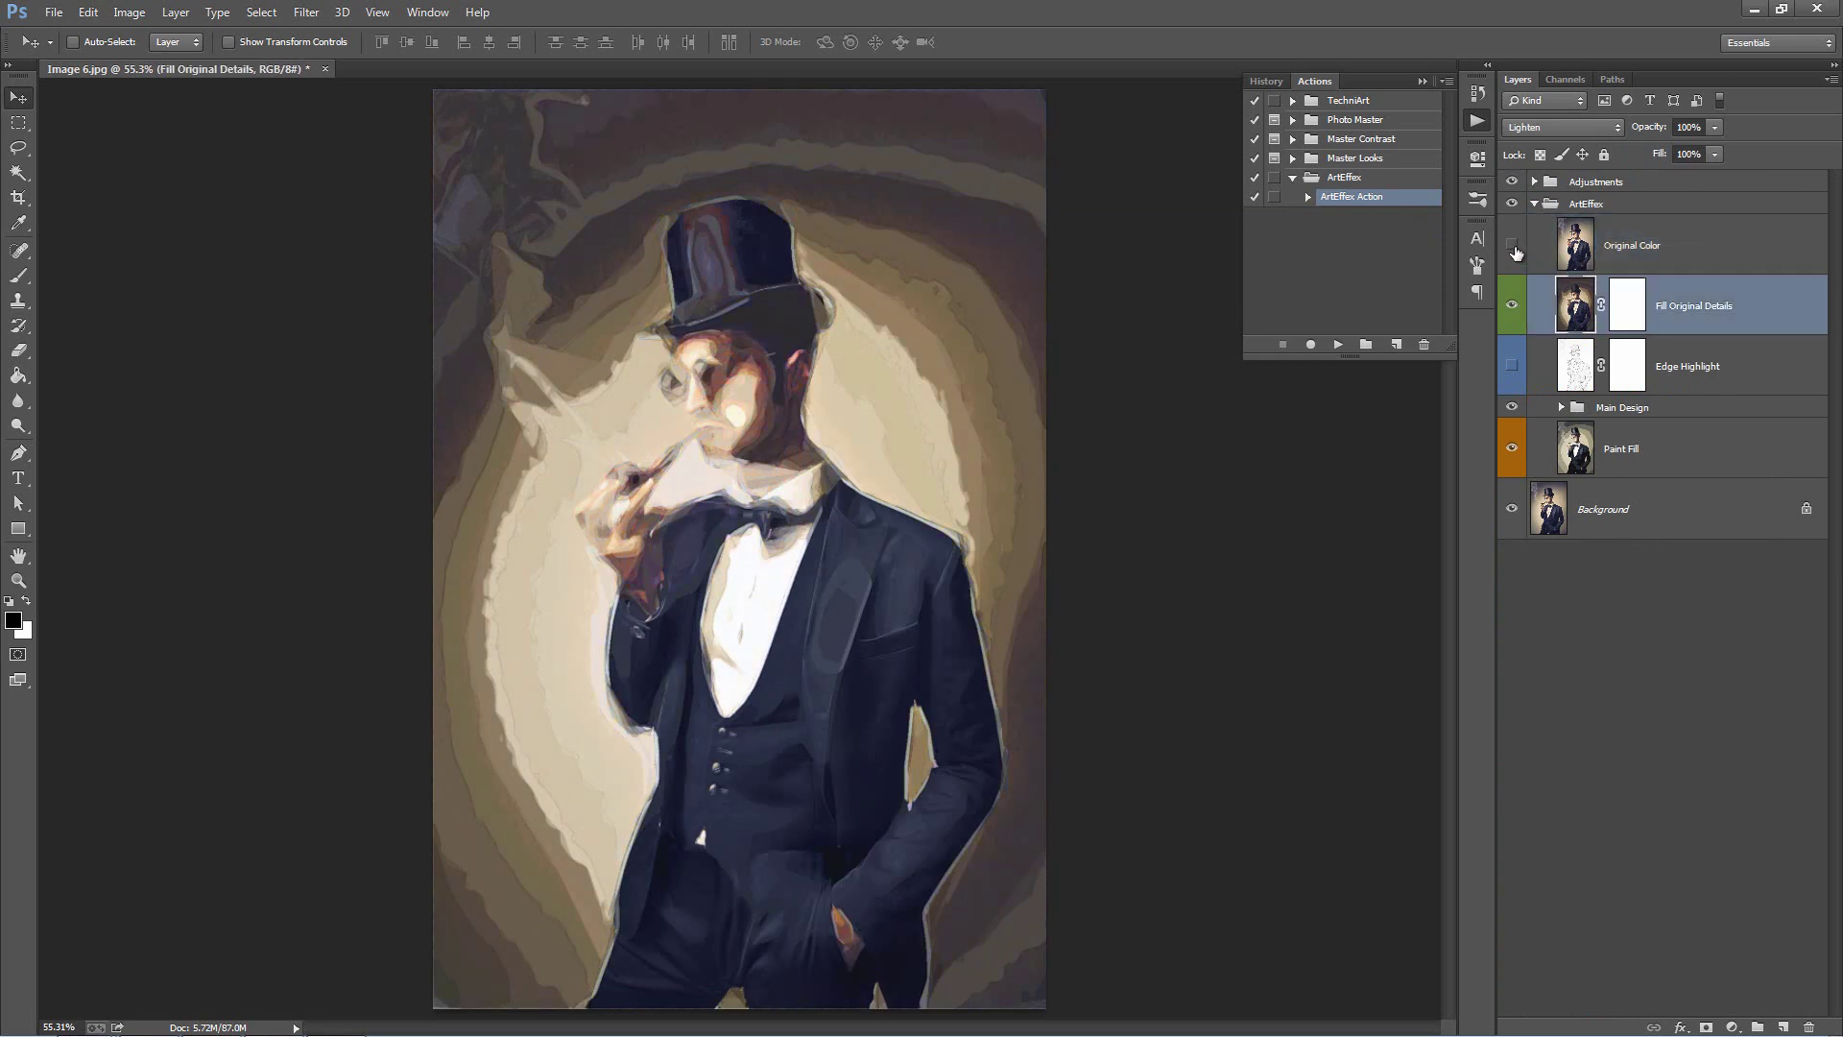
{"action": "left_click", "coordinate": [1653, 257]}
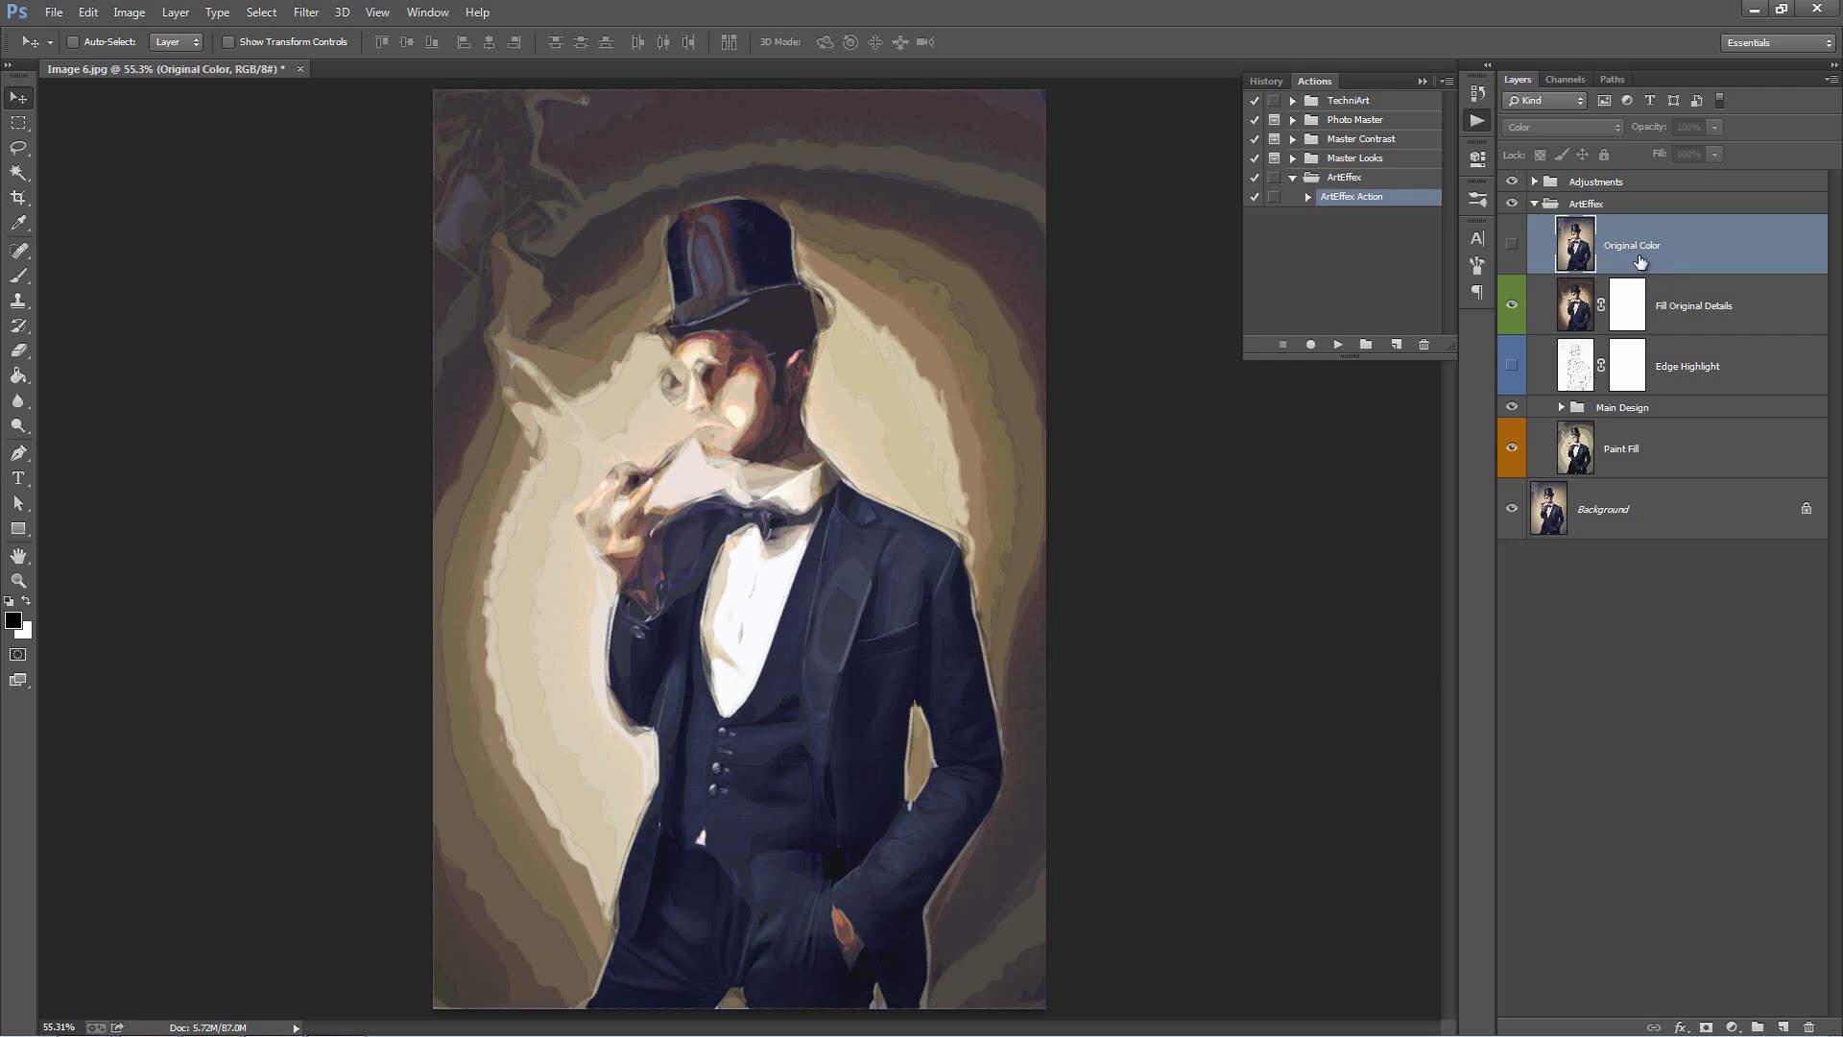
Step: Hide the Fill 1, Fill 2 and Fill 3 layers in the Main Design group
{"action": "left_click", "coordinate": [1560, 408]}
{"action": "left_click", "coordinate": [1512, 451]}
{"action": "left_click", "coordinate": [1503, 502]}
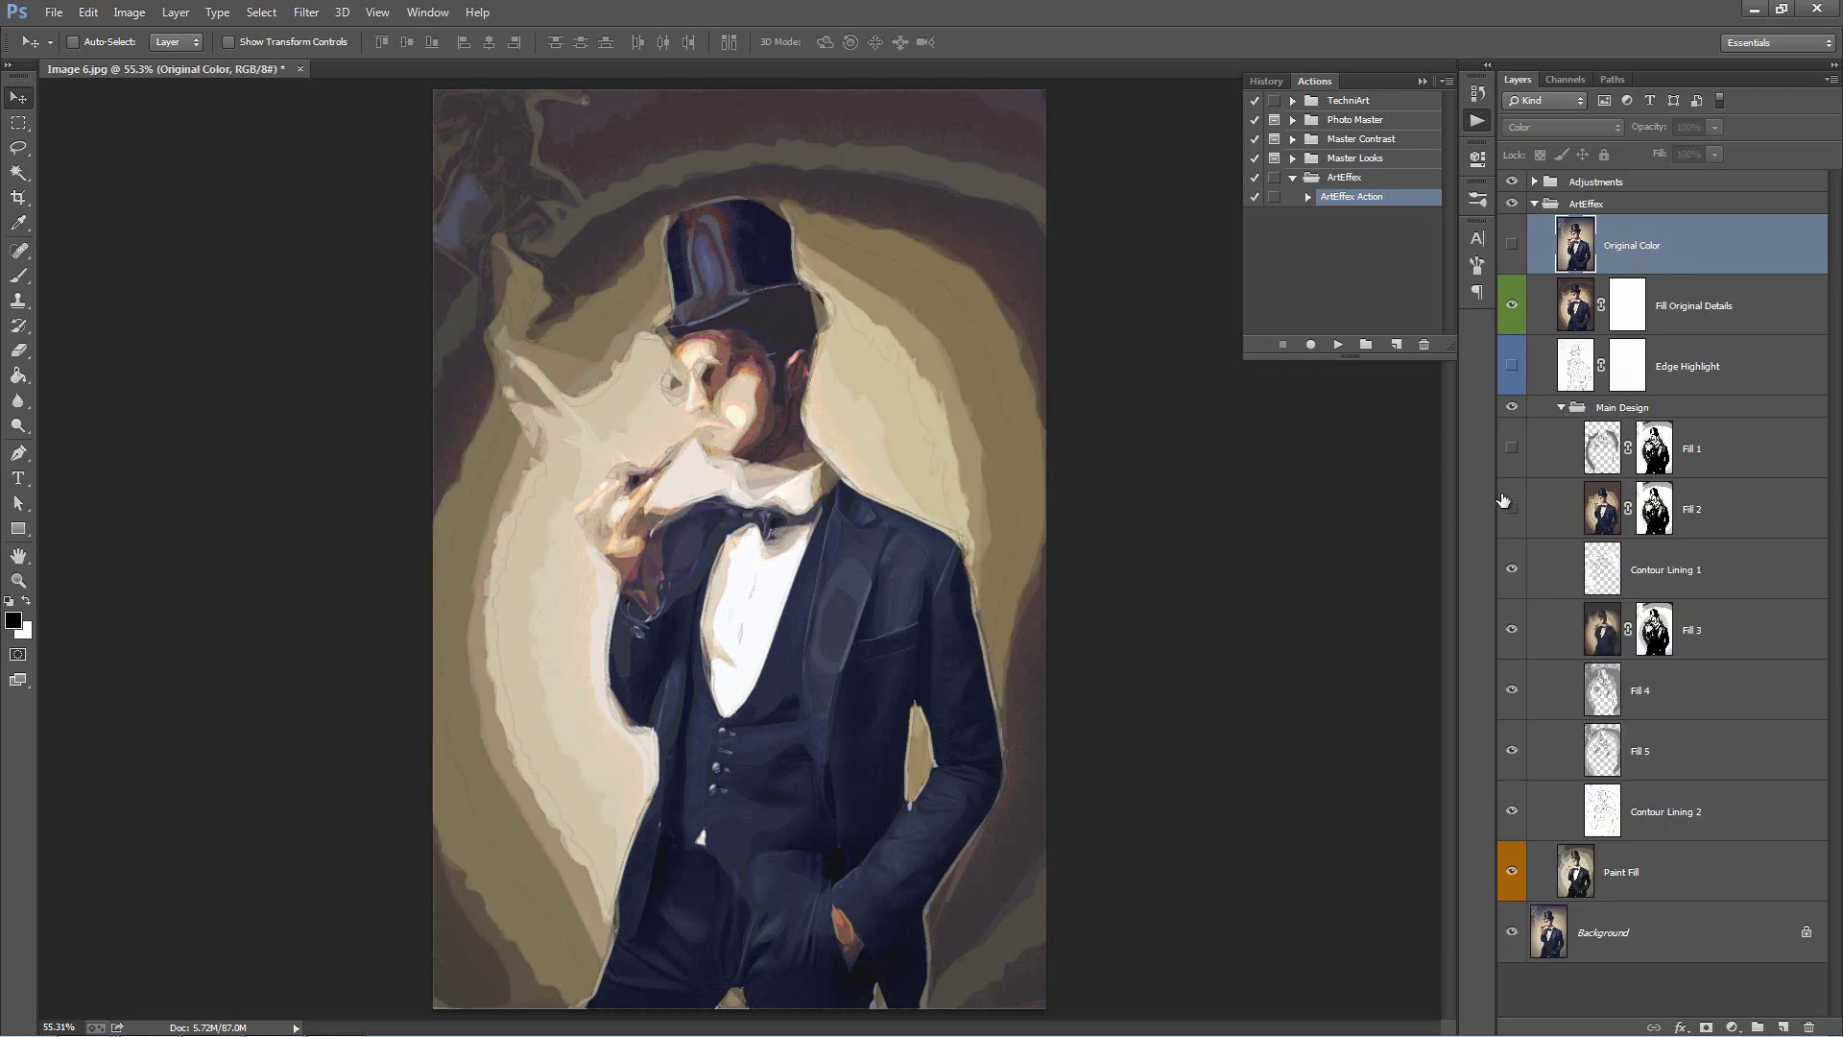
{"action": "left_click", "coordinate": [1512, 451]}
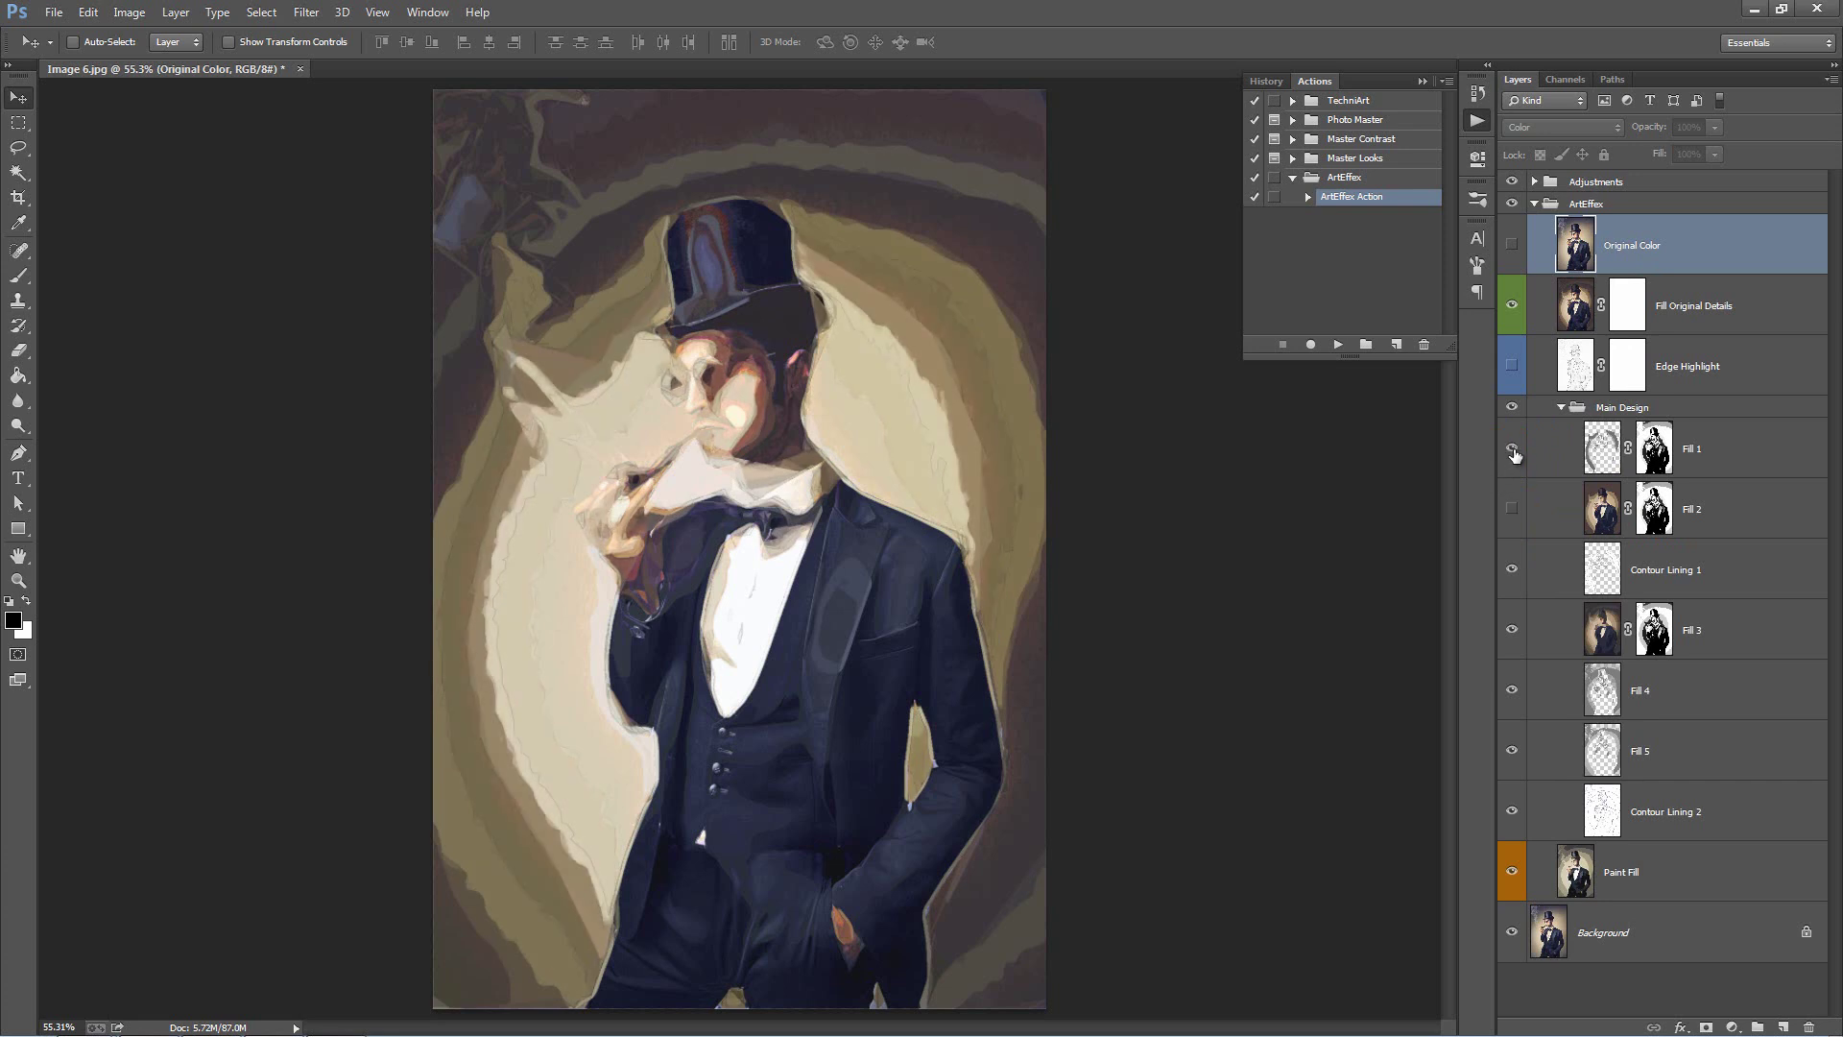
{"action": "left_click", "coordinate": [1513, 451]}
{"action": "left_click", "coordinate": [1513, 451]}
{"action": "left_click", "coordinate": [1512, 451]}
{"action": "left_click", "coordinate": [1511, 629]}
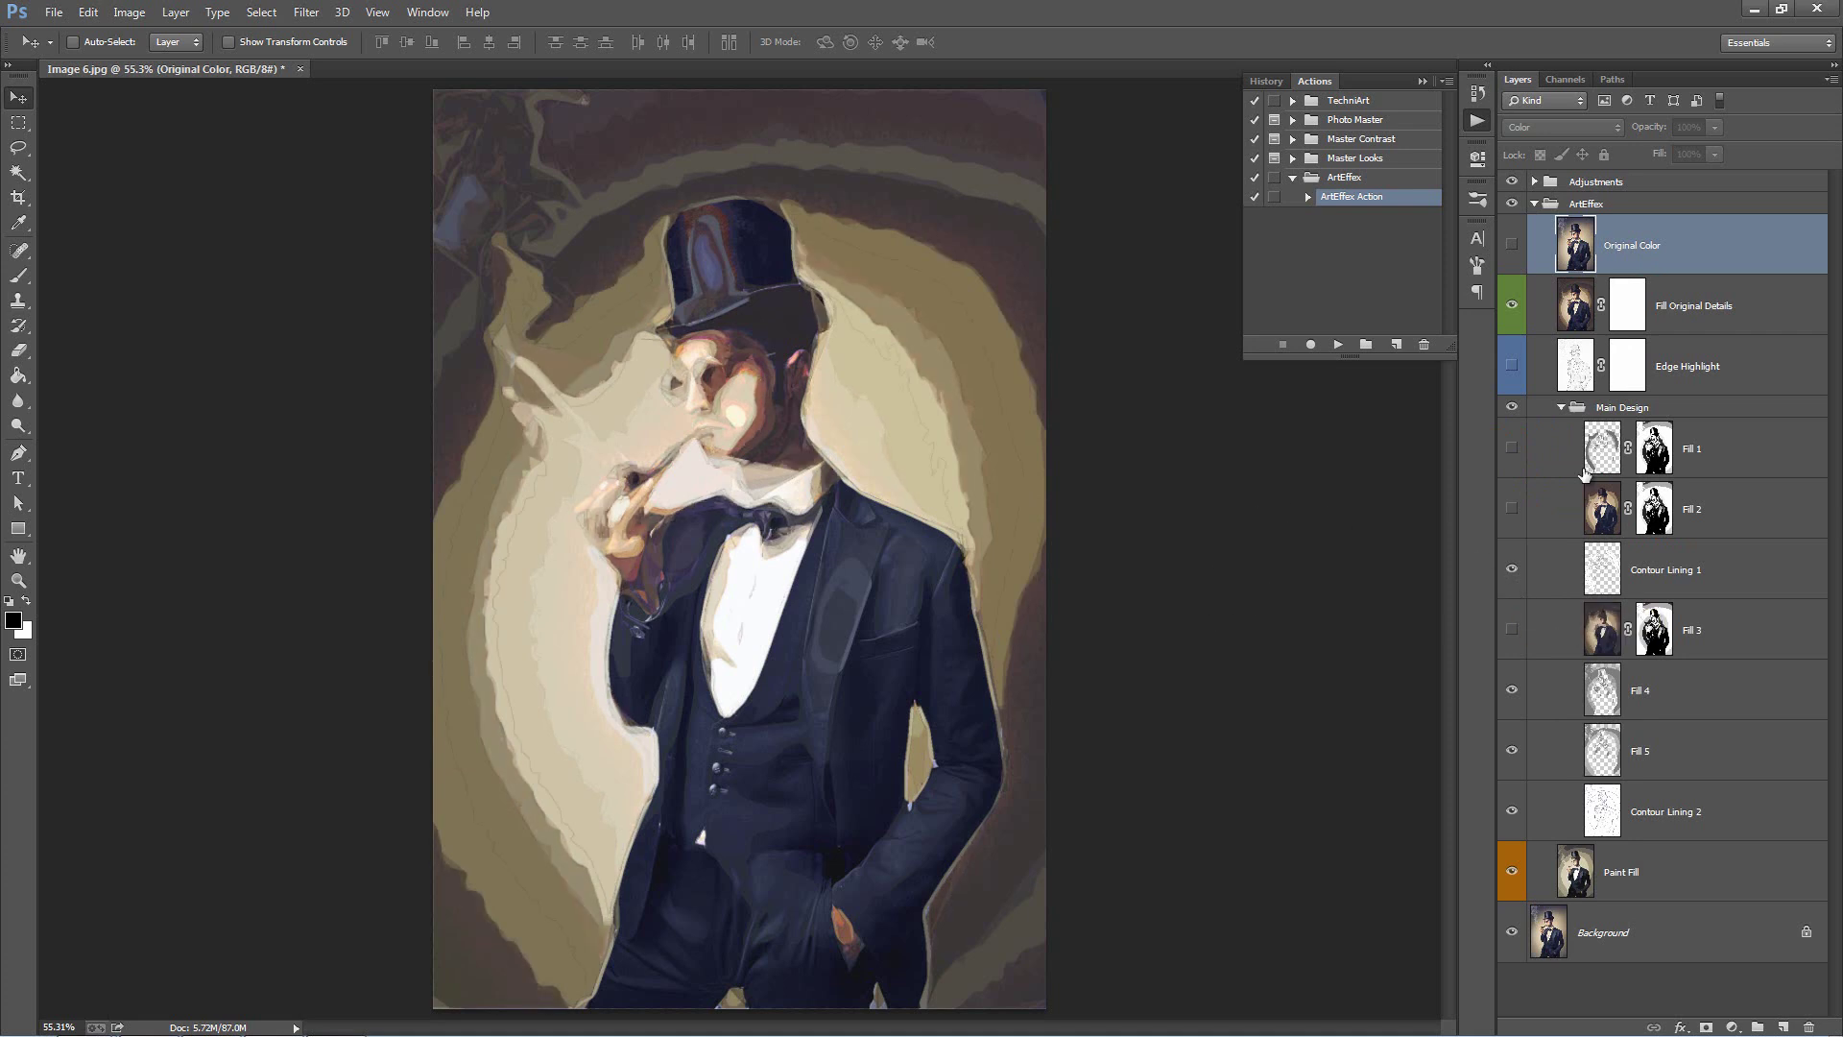
{"action": "left_click", "coordinate": [1562, 411]}
Step: In the Adjustments group, try Add Contrast on, then leave it switched off
{"action": "left_click", "coordinate": [1541, 202]}
{"action": "left_click", "coordinate": [1535, 203]}
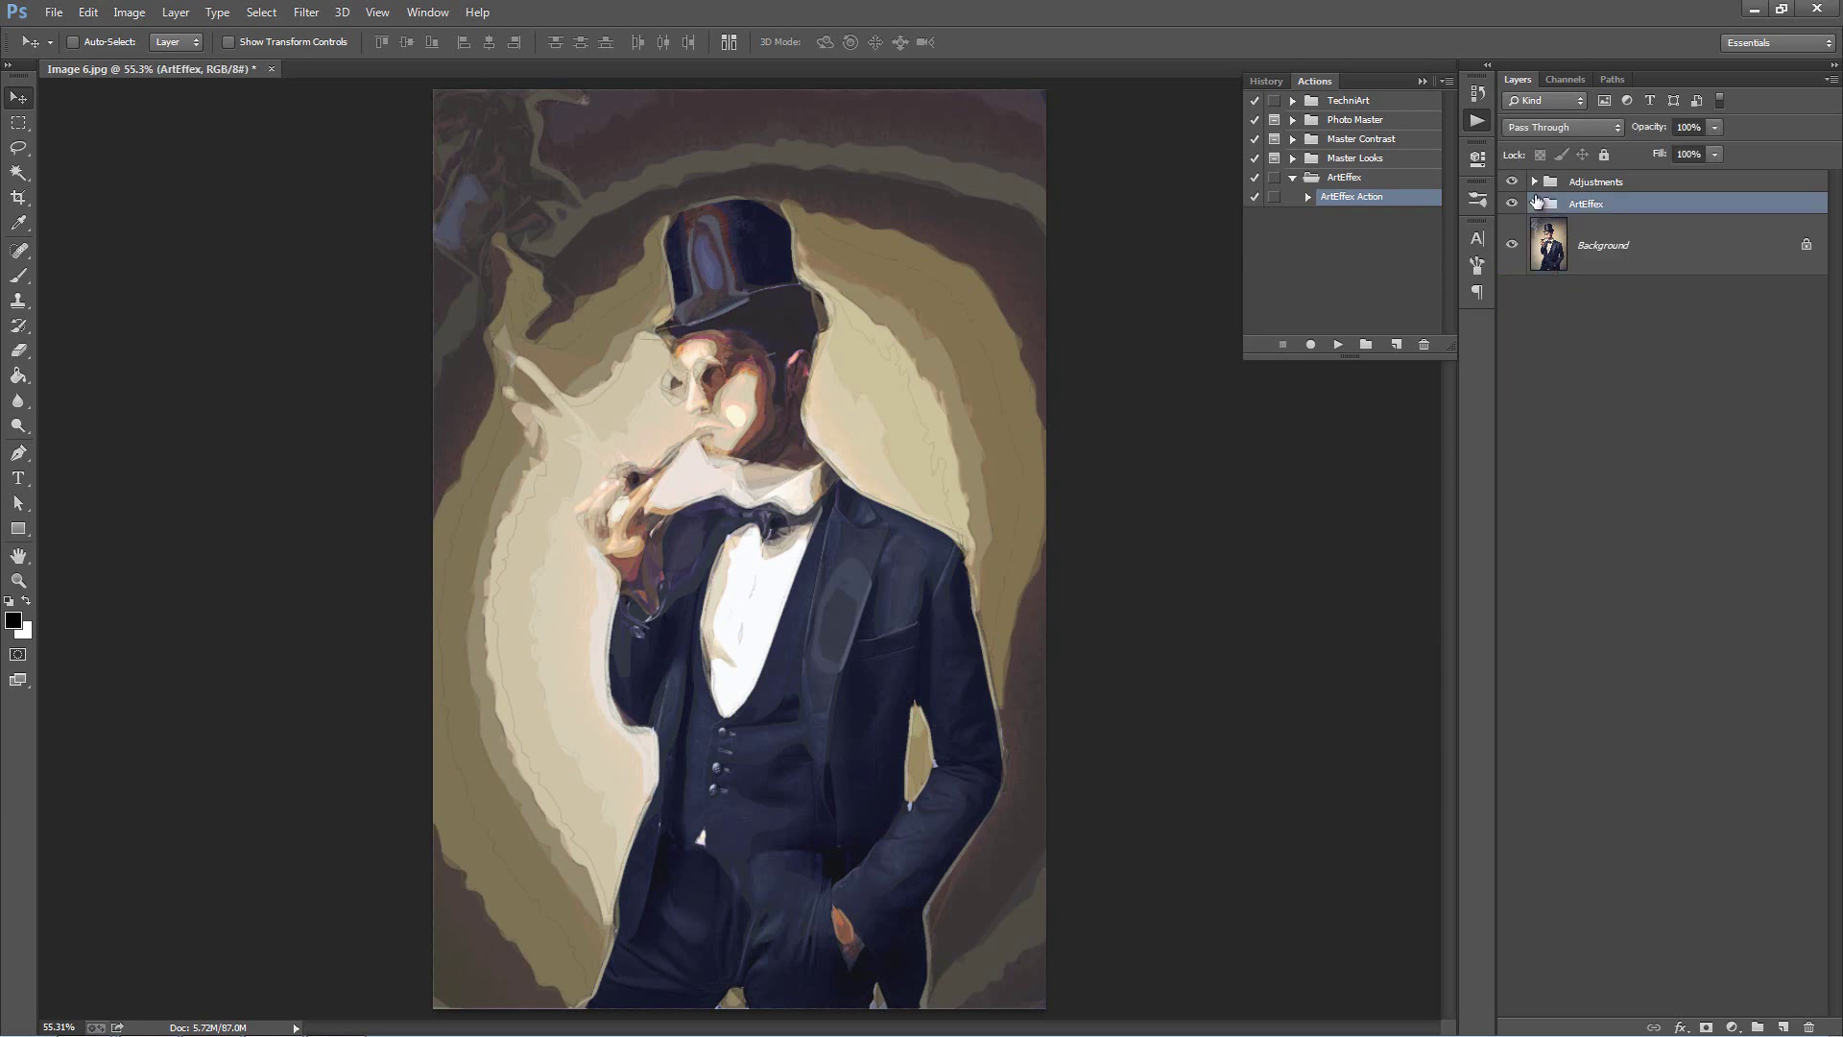
{"action": "left_click", "coordinate": [1534, 203]}
{"action": "left_click", "coordinate": [1535, 203]}
{"action": "left_click", "coordinate": [1534, 182]}
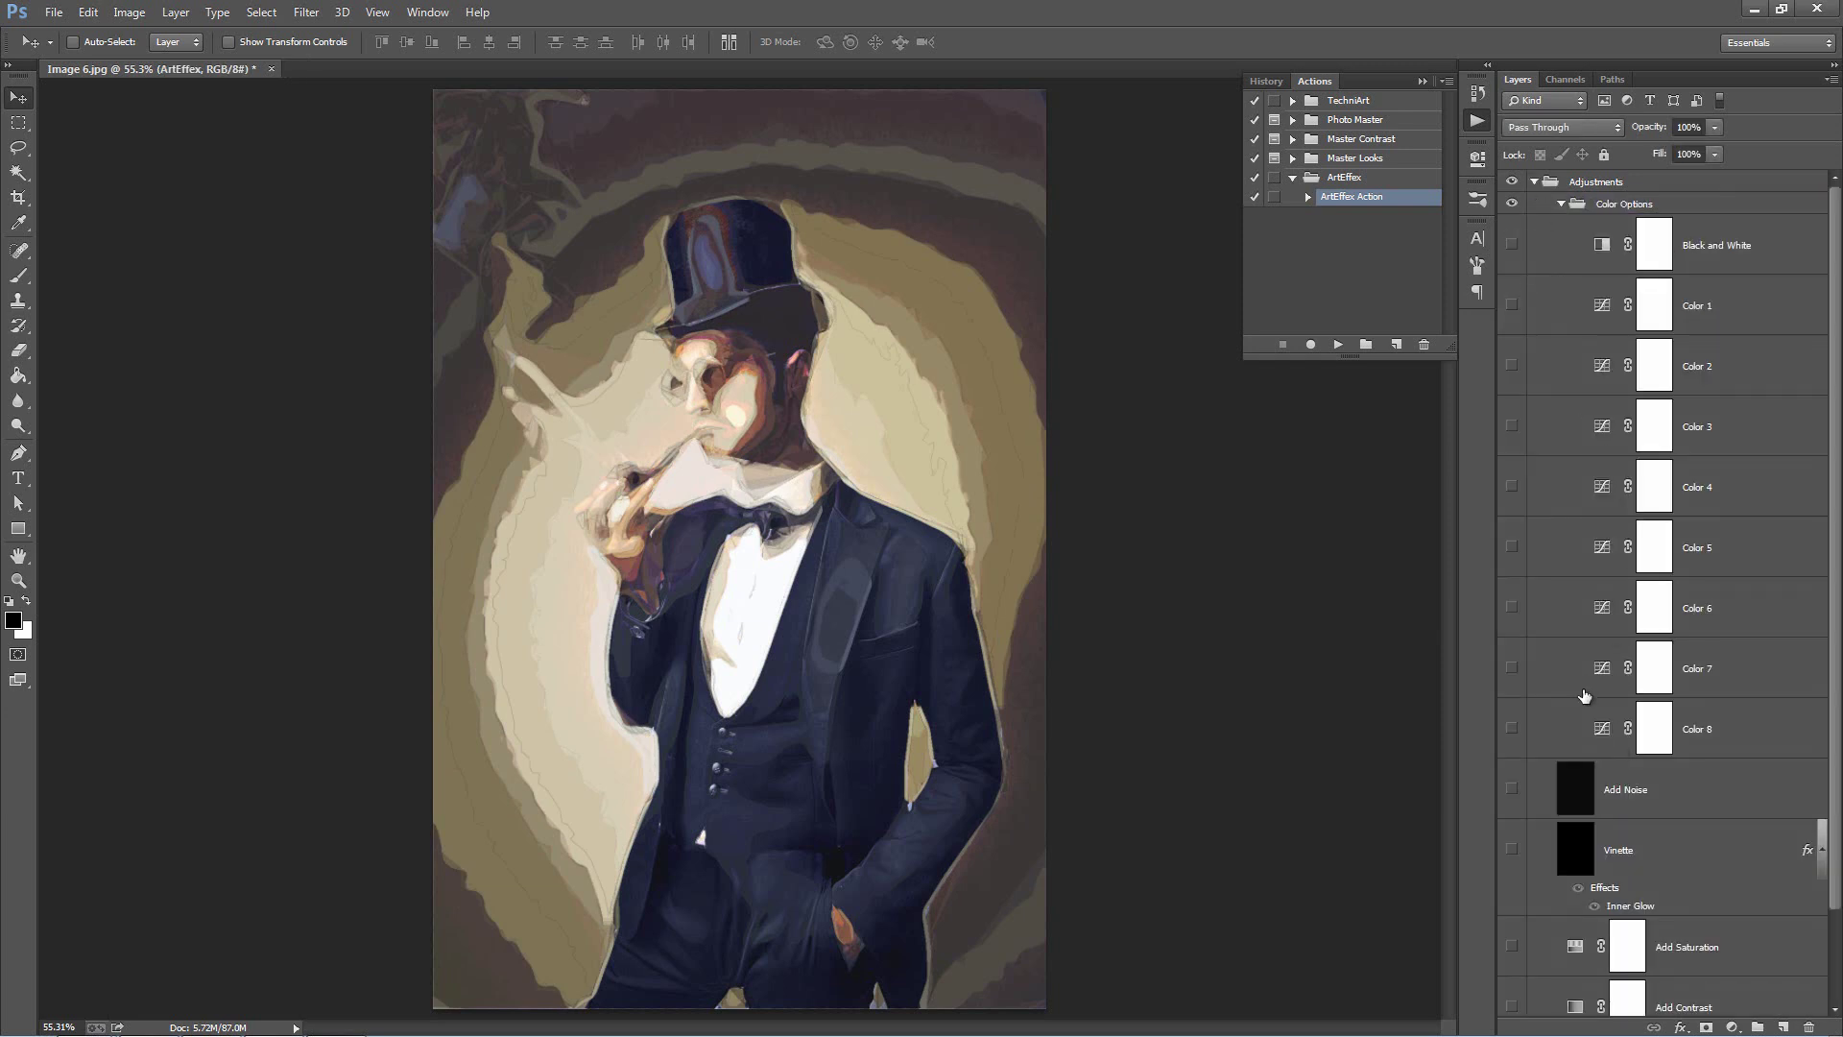
{"action": "scroll", "coordinate": [1584, 695], "scroll_direction": "down", "scroll_amount": 2}
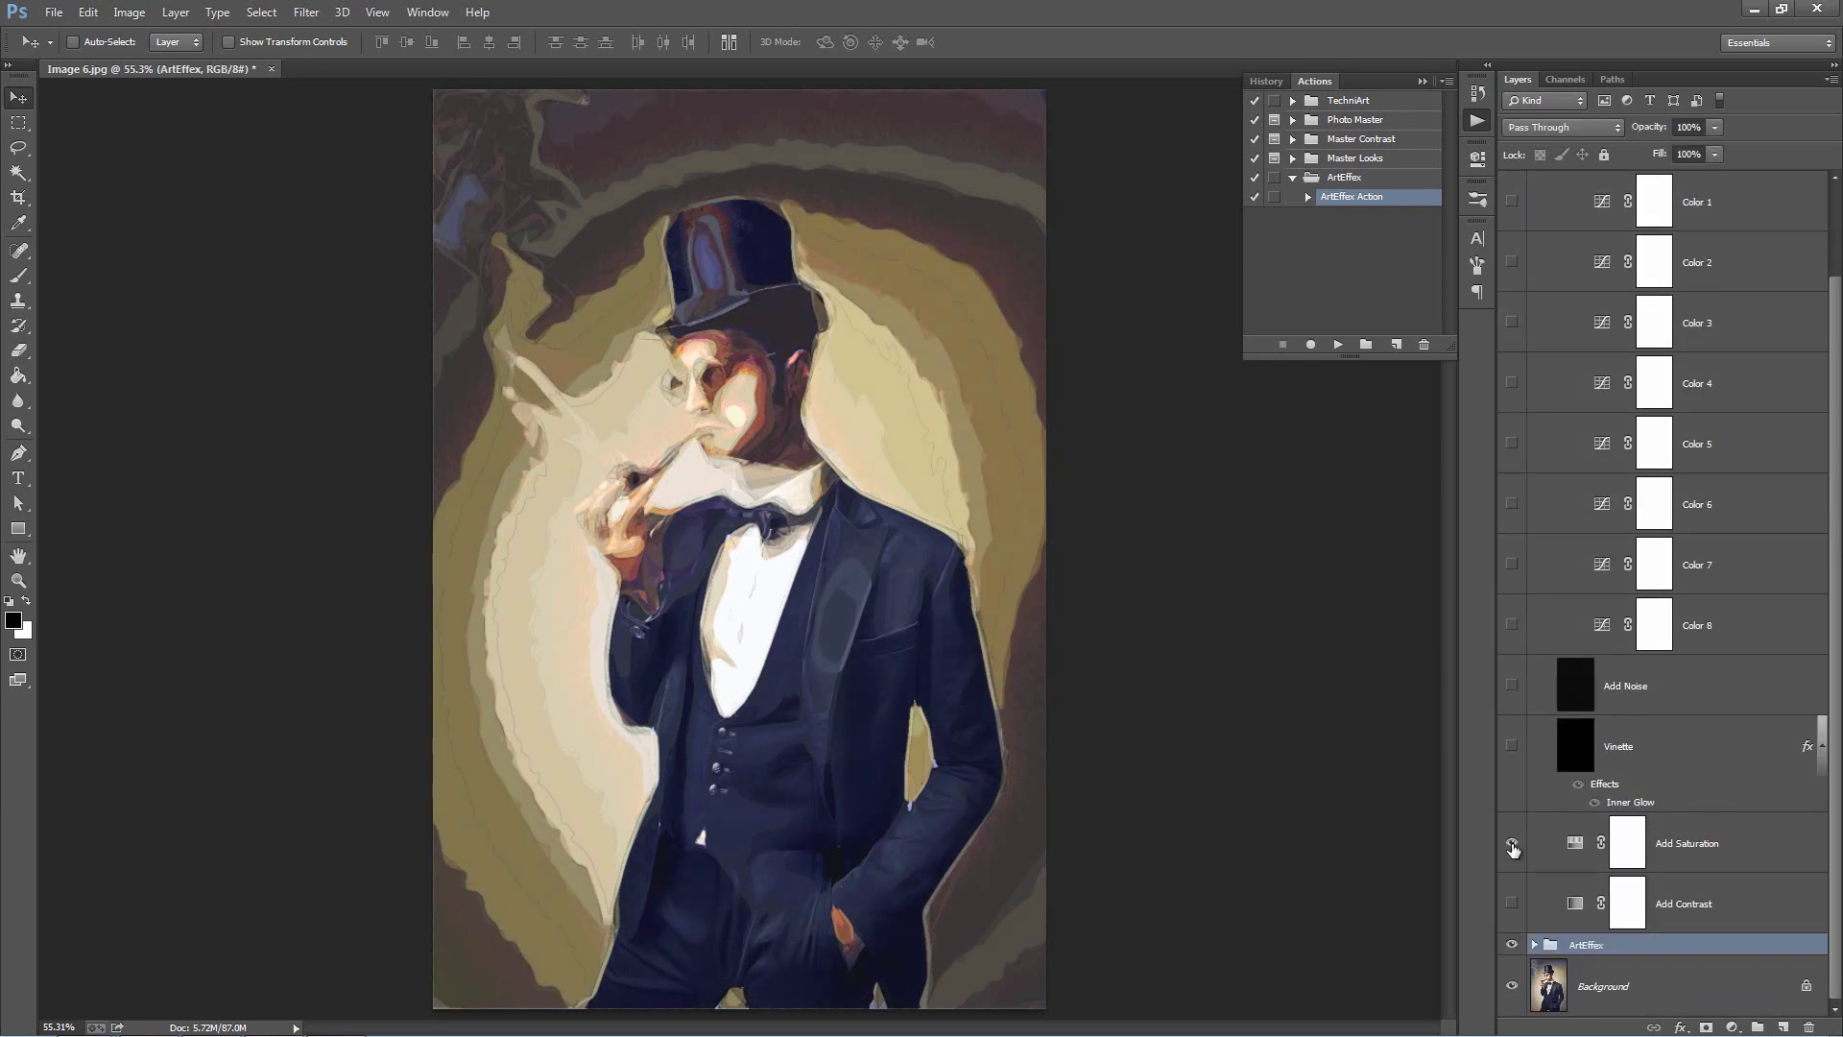
{"action": "left_click", "coordinate": [1511, 904]}
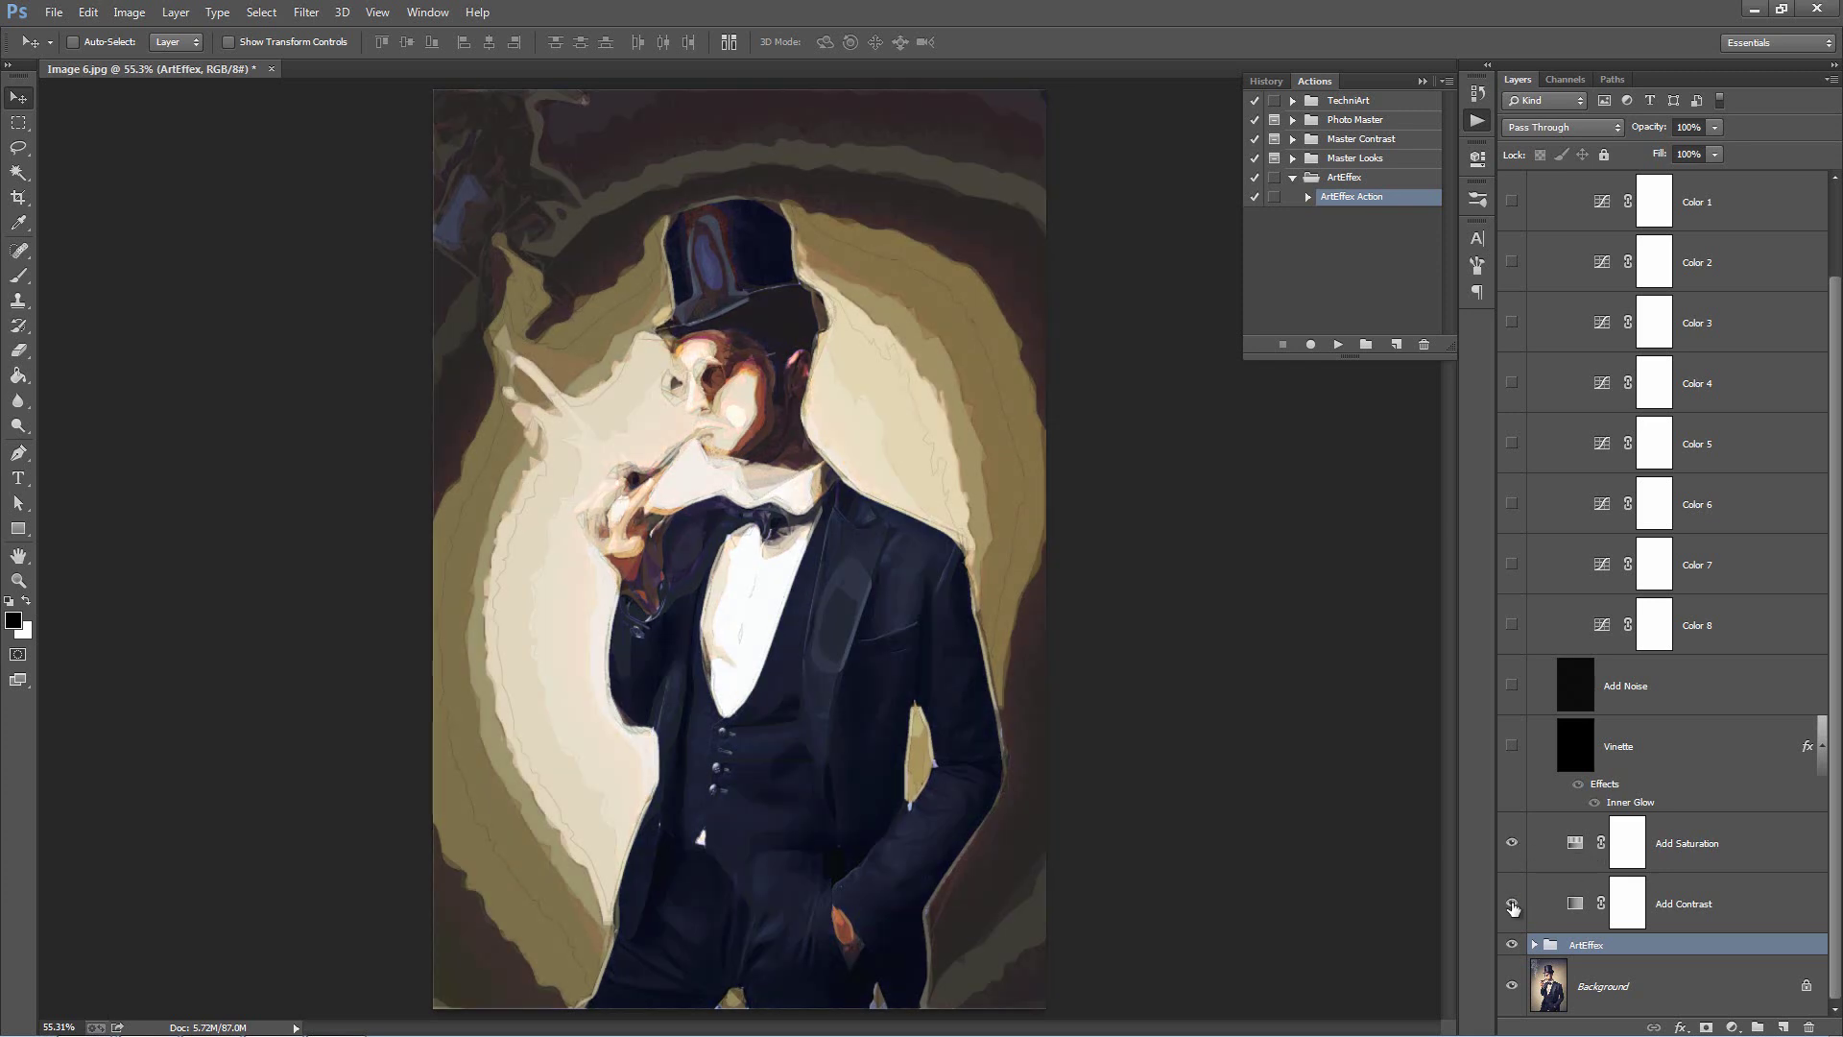
{"action": "left_click", "coordinate": [1512, 905]}
{"action": "scroll", "coordinate": [1632, 814], "scroll_direction": "up", "scroll_amount": 2}
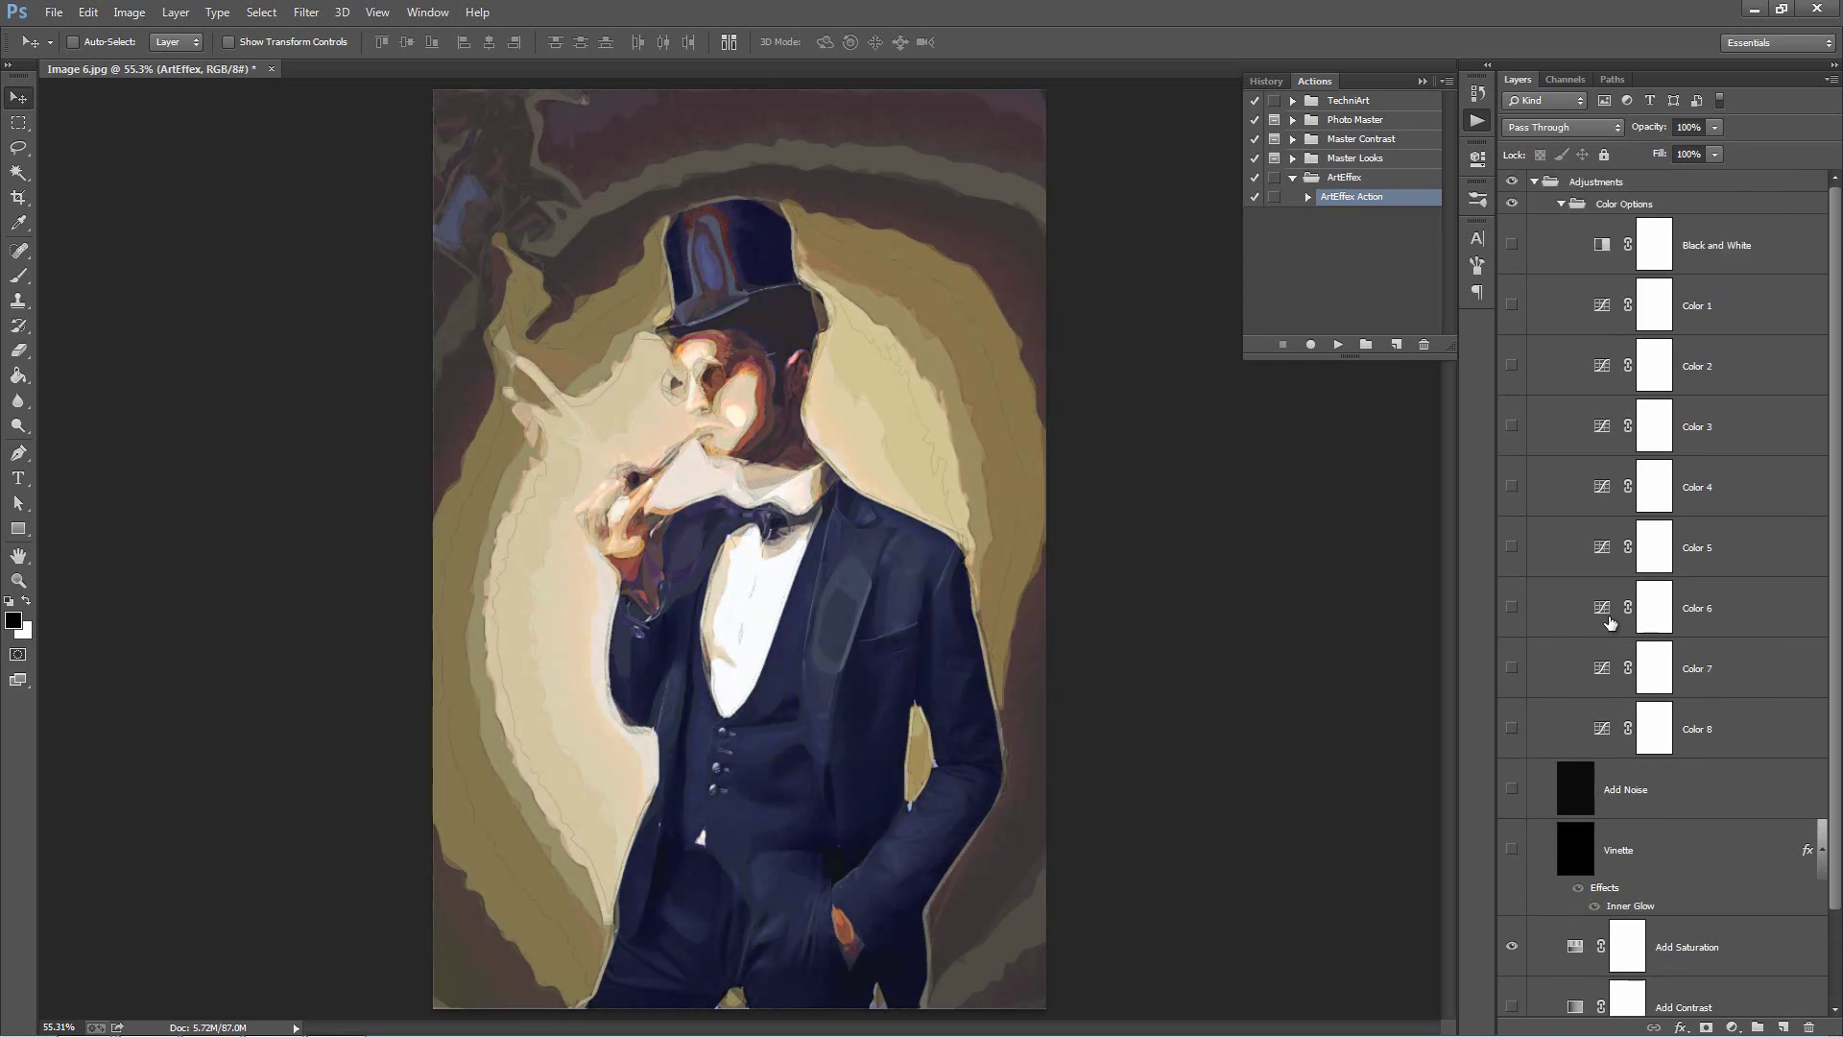
{"action": "left_click", "coordinate": [1535, 181]}
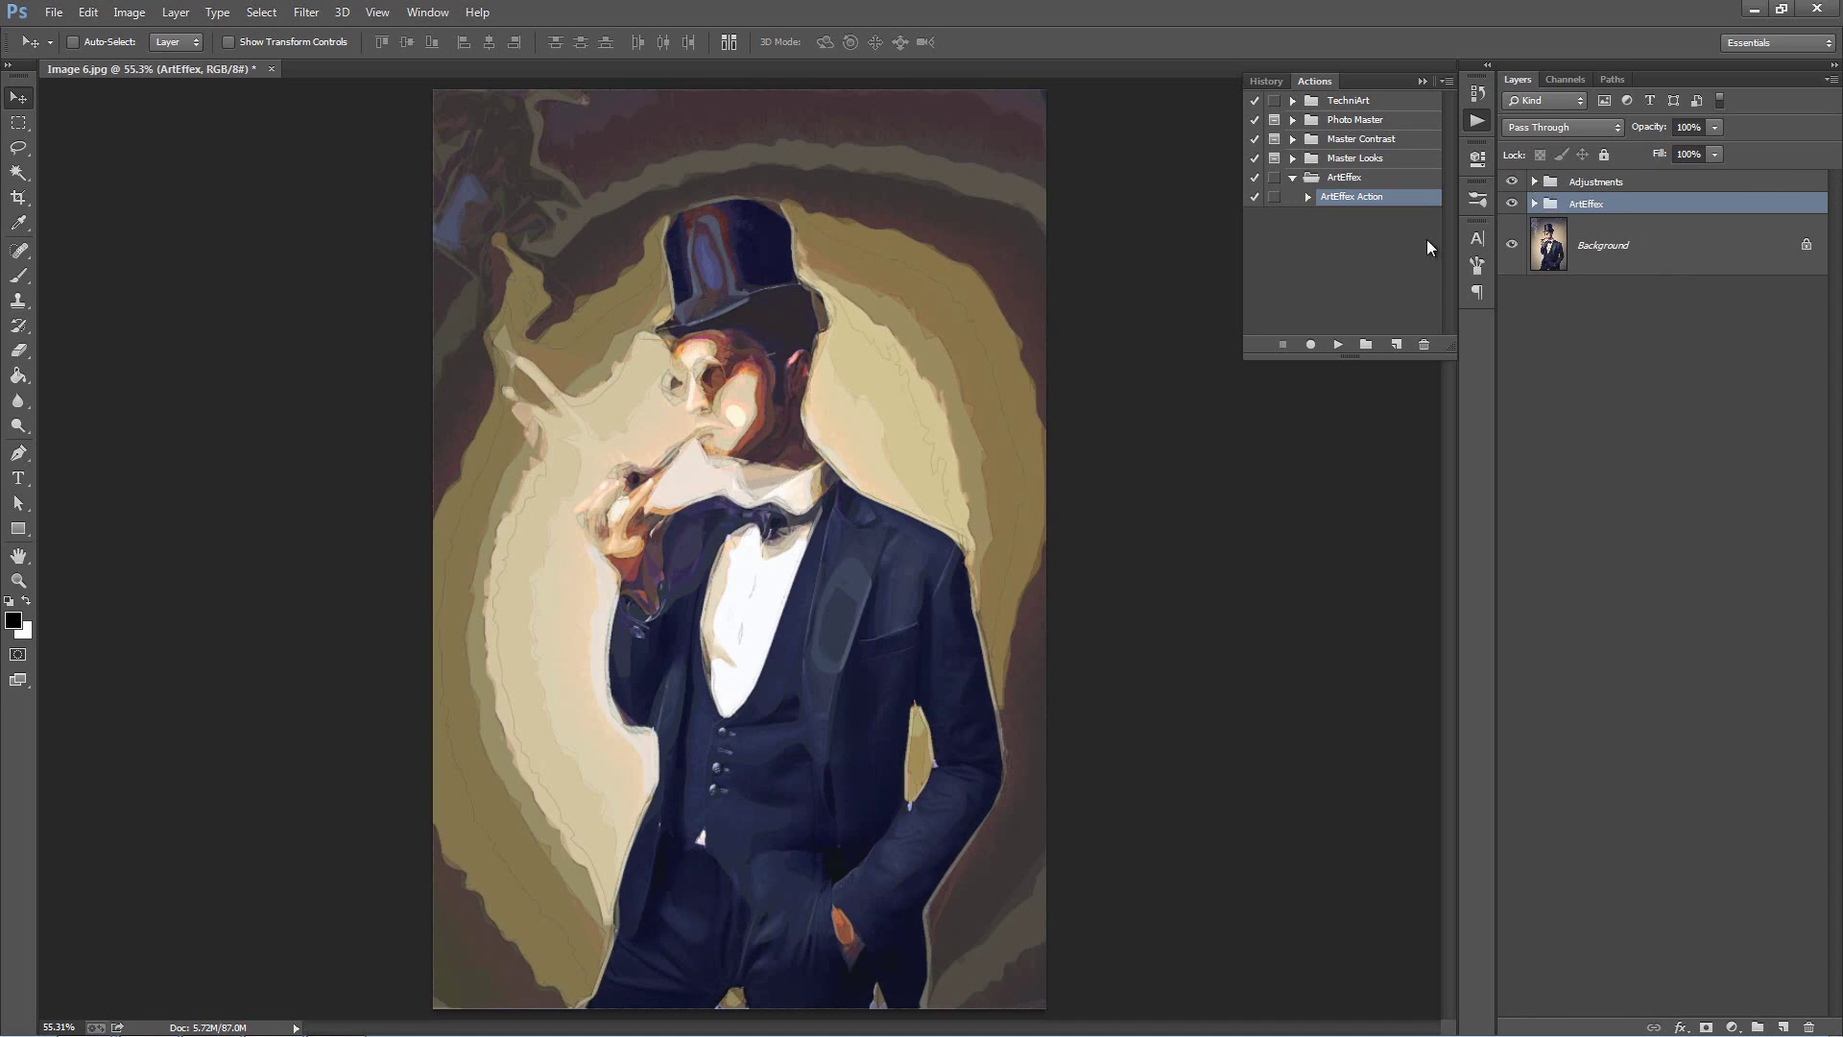
Step: Collapse the ArtEffex action set and expand the Master Looks set
{"action": "left_click", "coordinate": [1341, 159]}
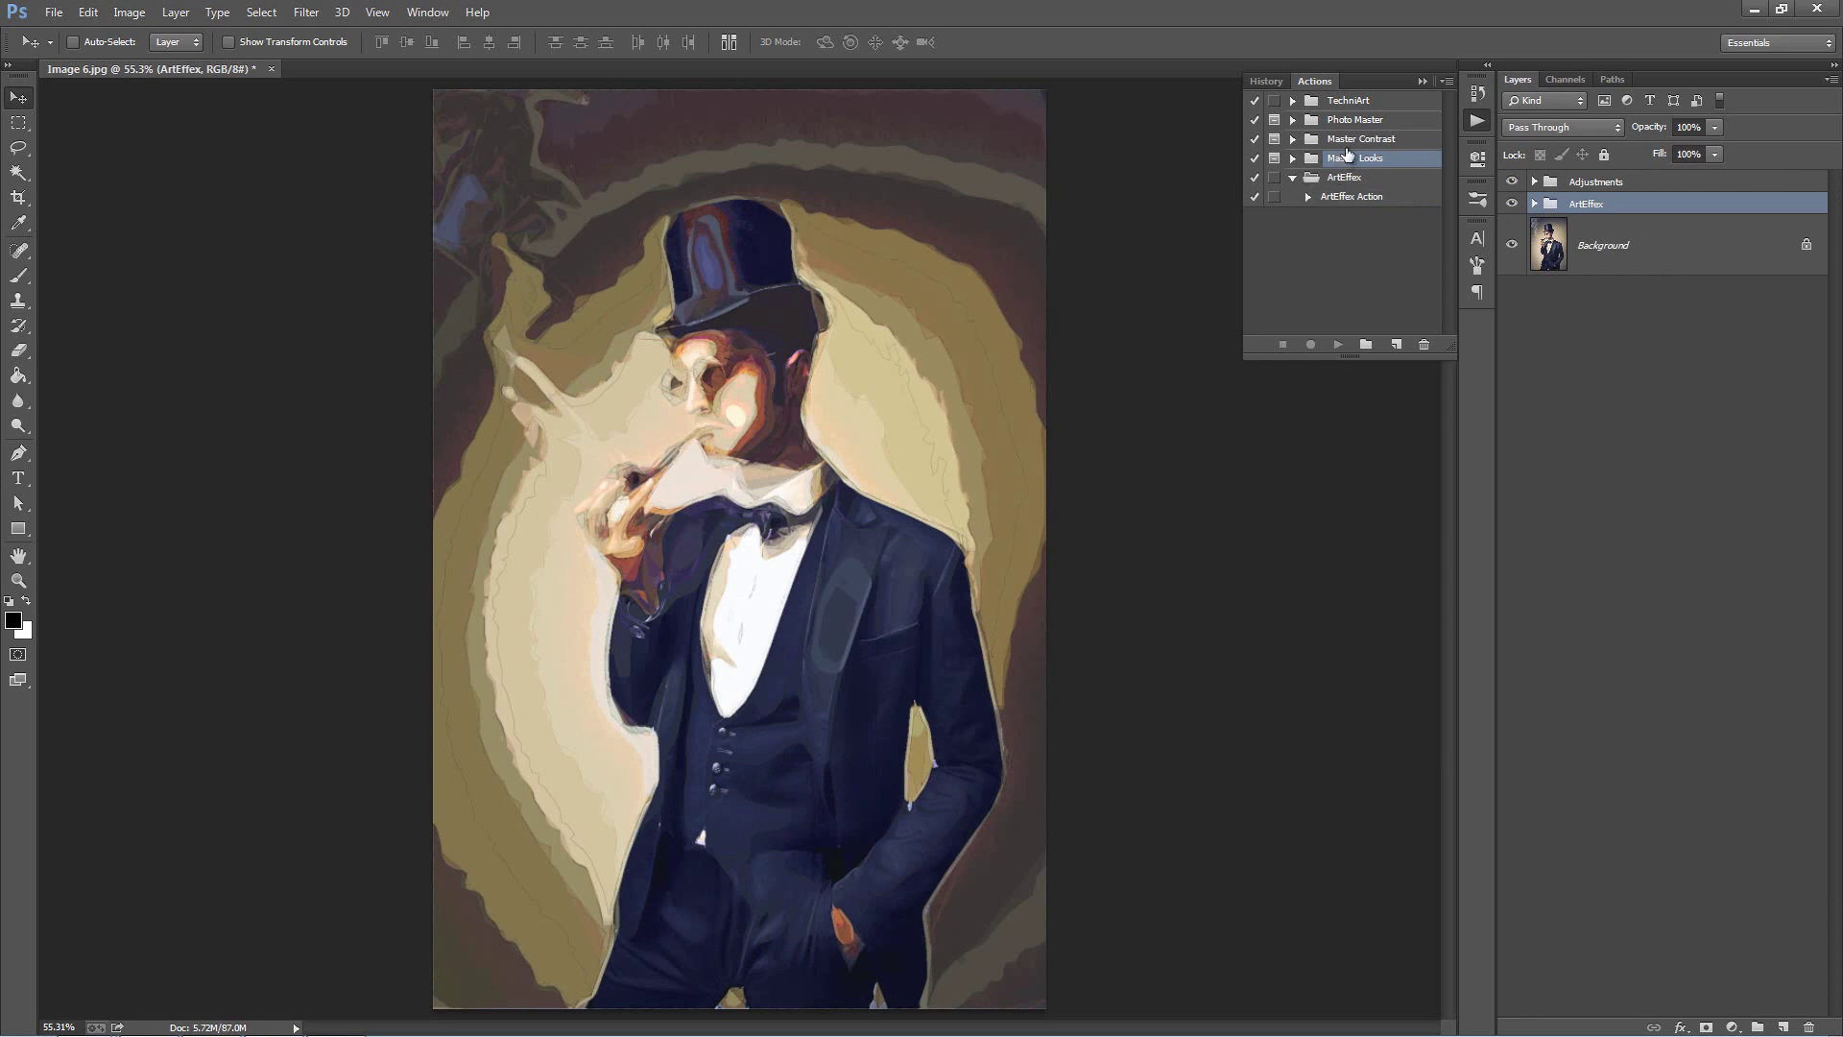
{"action": "left_click", "coordinate": [1363, 122]}
{"action": "left_click", "coordinate": [1367, 159]}
{"action": "left_click", "coordinate": [1293, 179]}
{"action": "left_click", "coordinate": [1293, 158]}
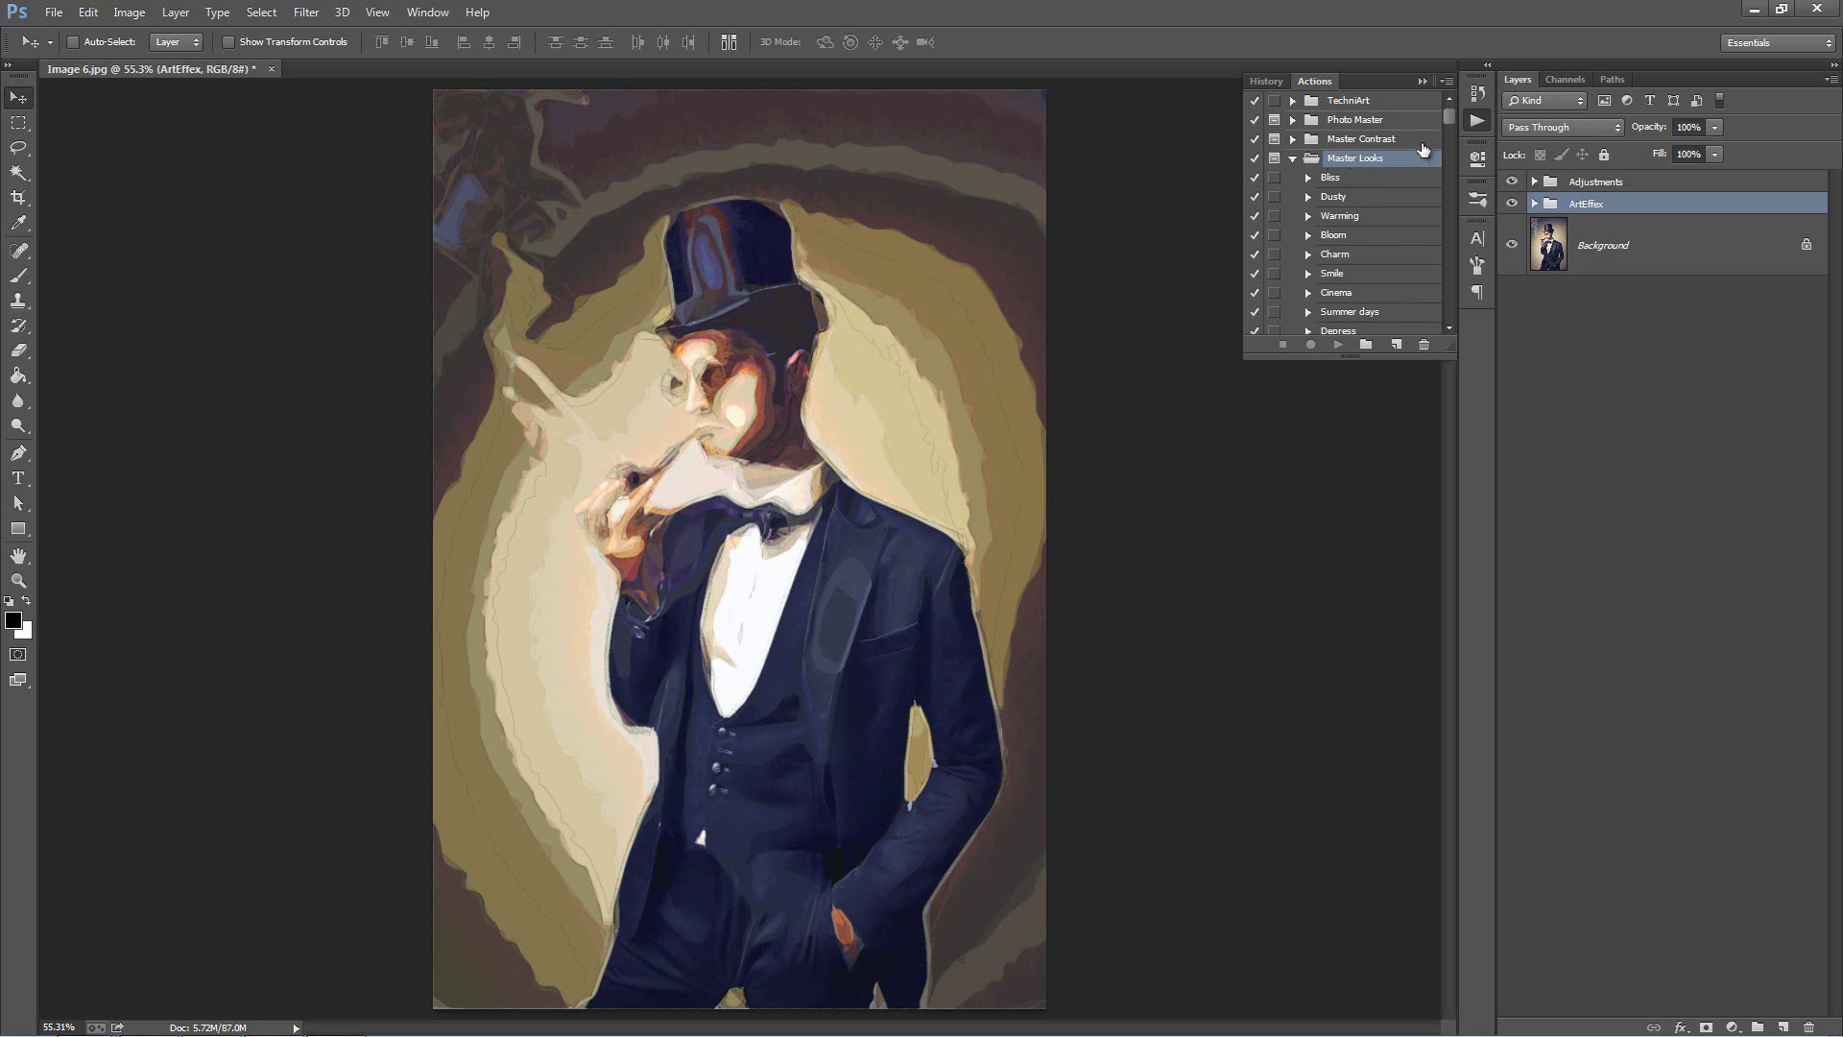
{"action": "mouse_move", "coordinate": [1450, 113]}
{"action": "left_mouse_down"}
{"action": "mouse_move", "coordinate": [1438, 308]}
{"action": "mouse_move", "coordinate": [1444, 108]}
{"action": "left_mouse_up"}
Step: Merge the Adjustments and ArtEffex groups down into the Background layer
{"action": "left_click", "coordinate": [1670, 184]}
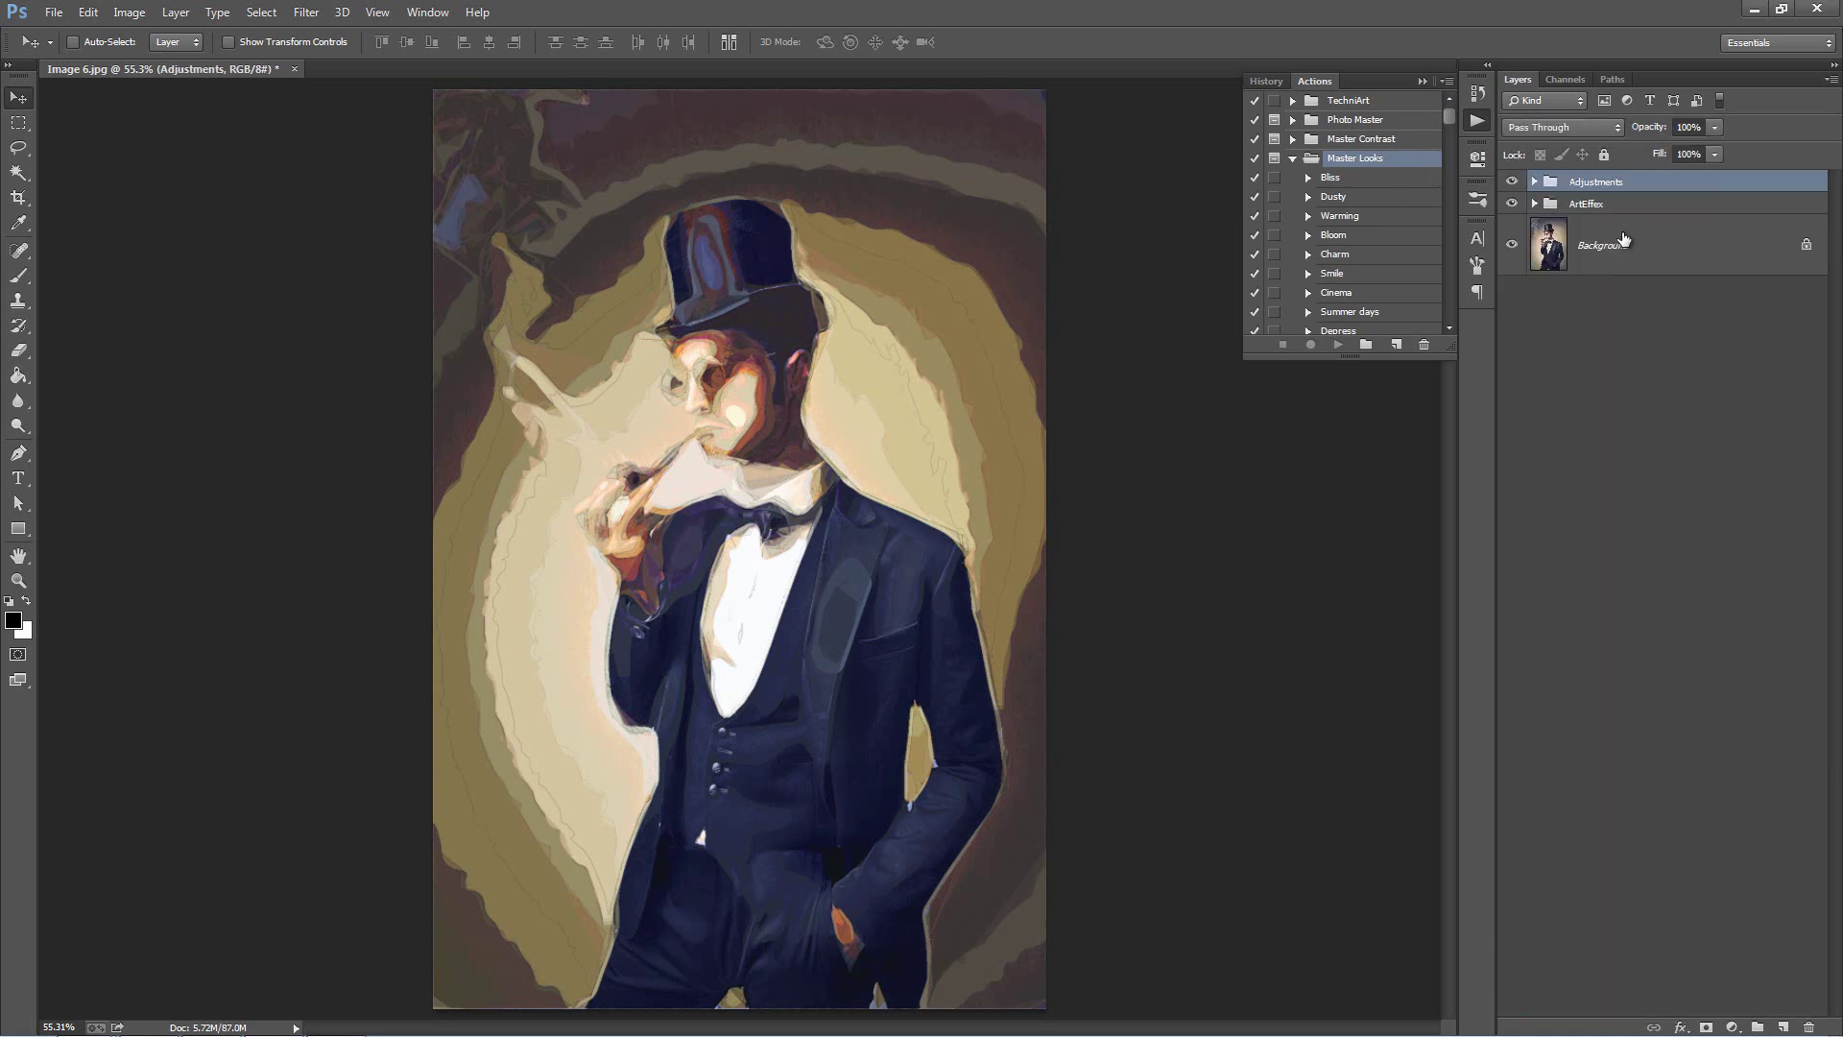
{"action": "key", "text": "ctrl+e"}
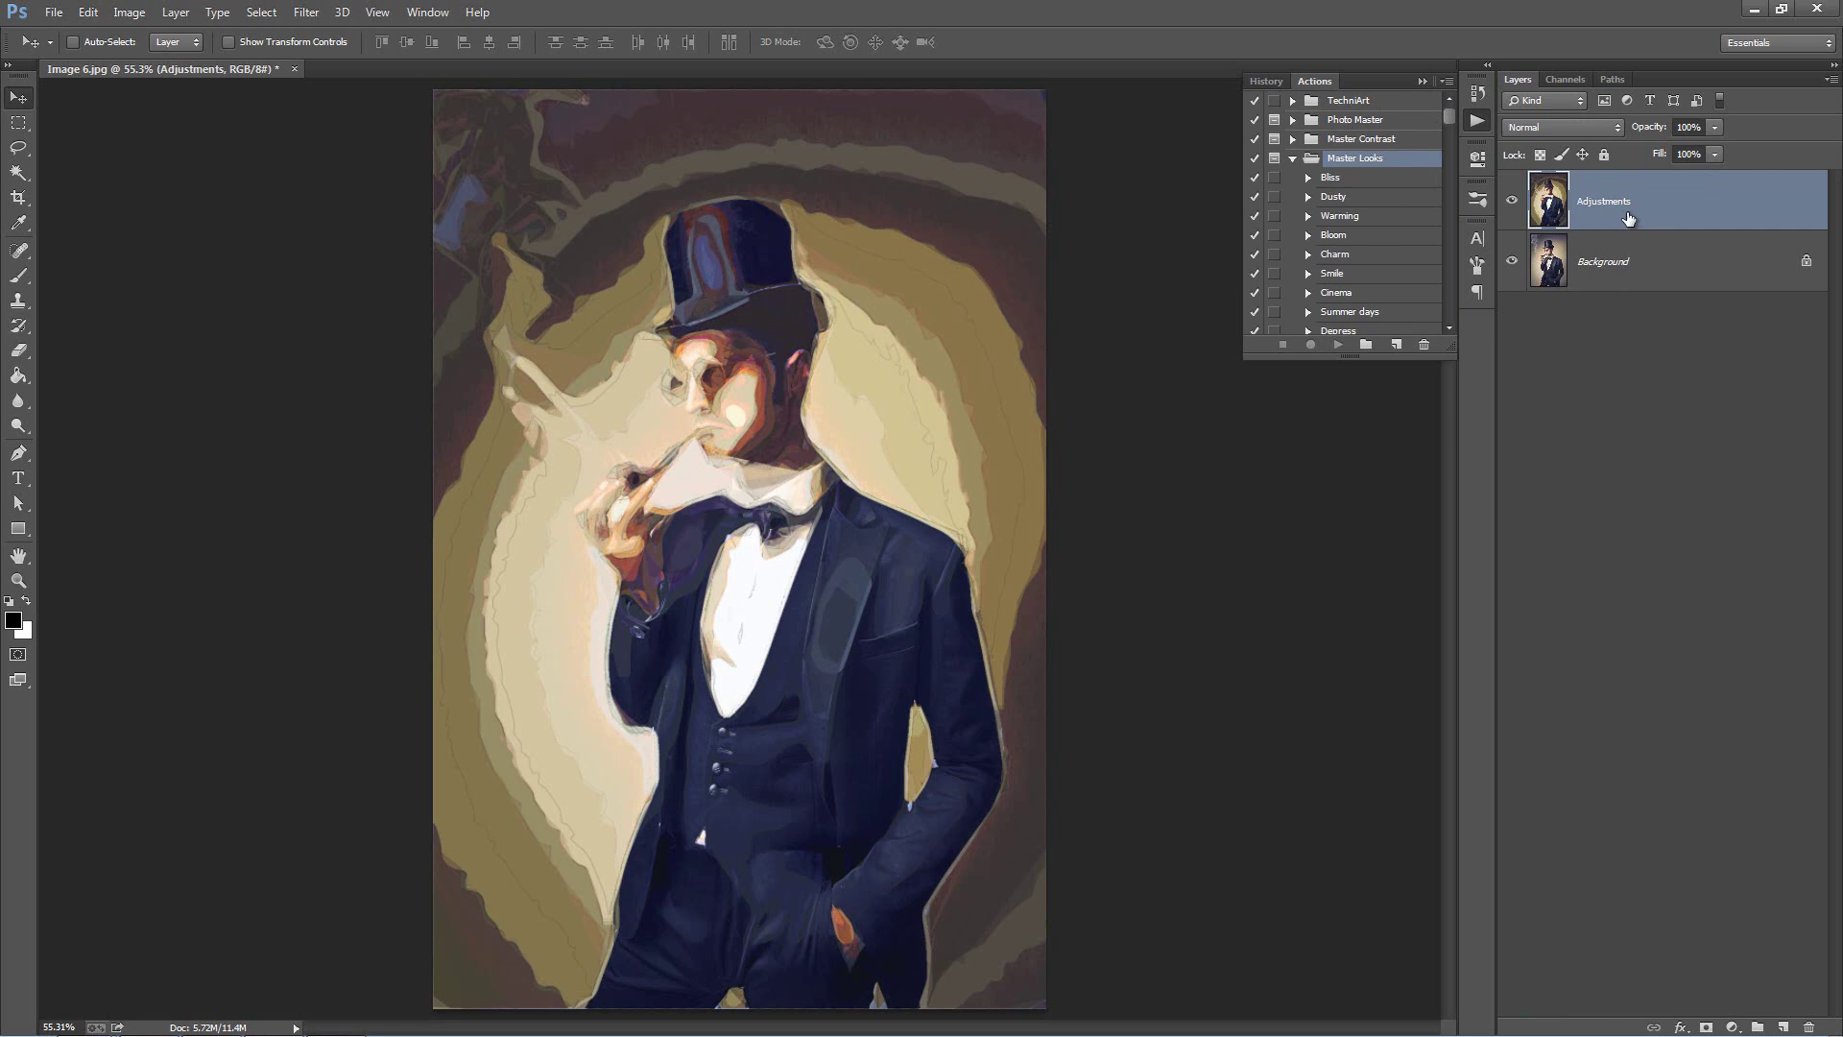
{"action": "key", "text": "ctrl+e"}
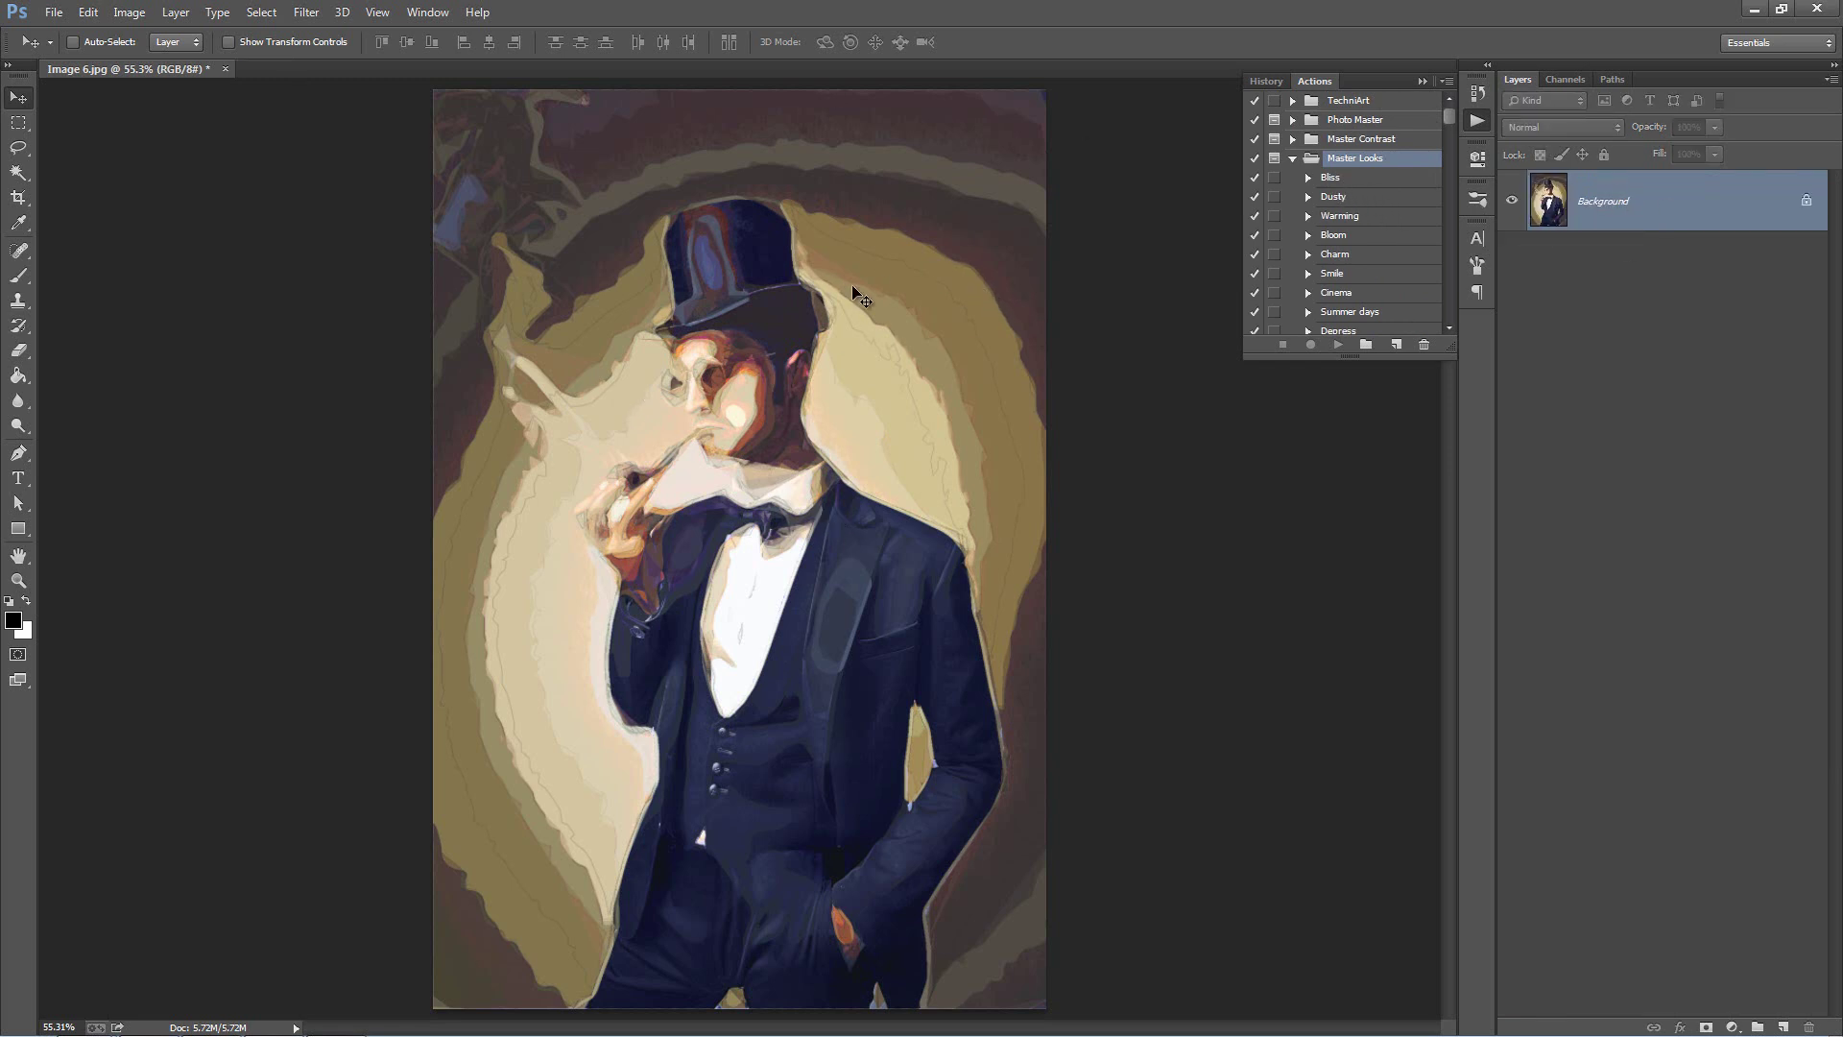
Step: Try the Bliss and Dusty looks, undoing each one
{"action": "left_click", "coordinate": [1363, 183]}
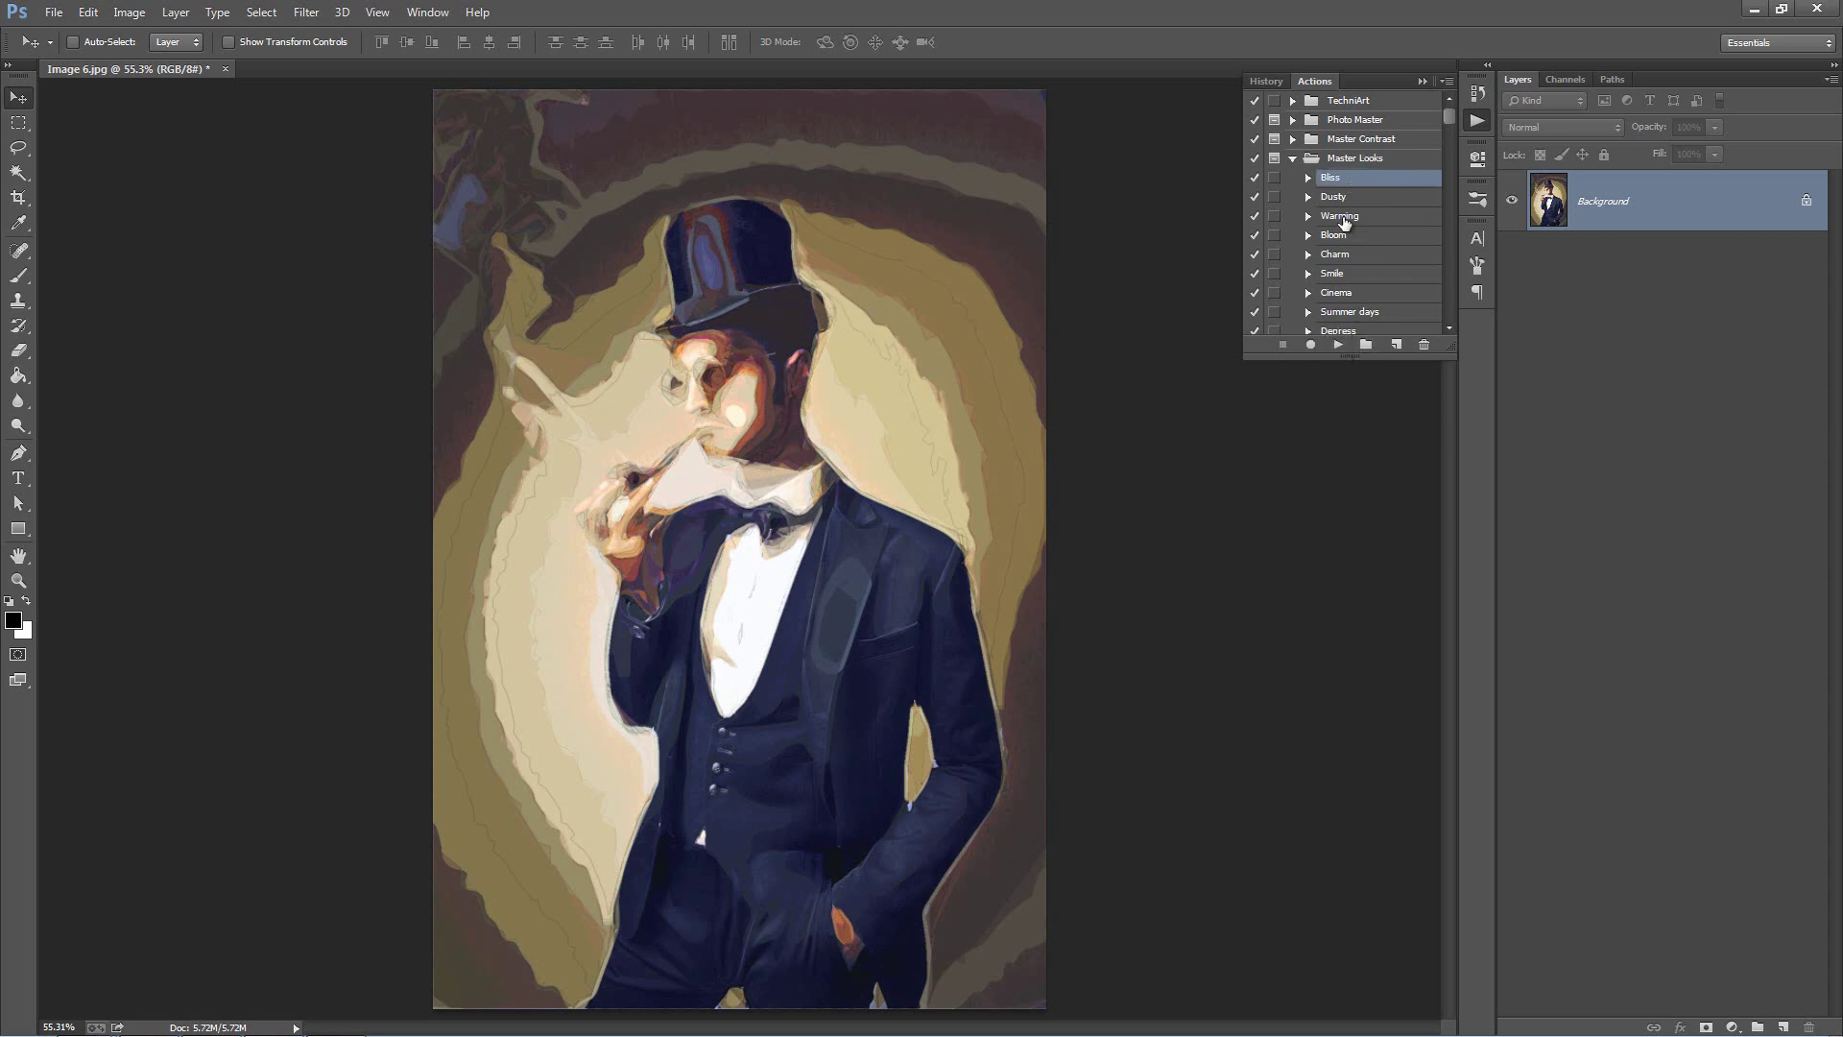
{"action": "left_click", "coordinate": [1338, 344]}
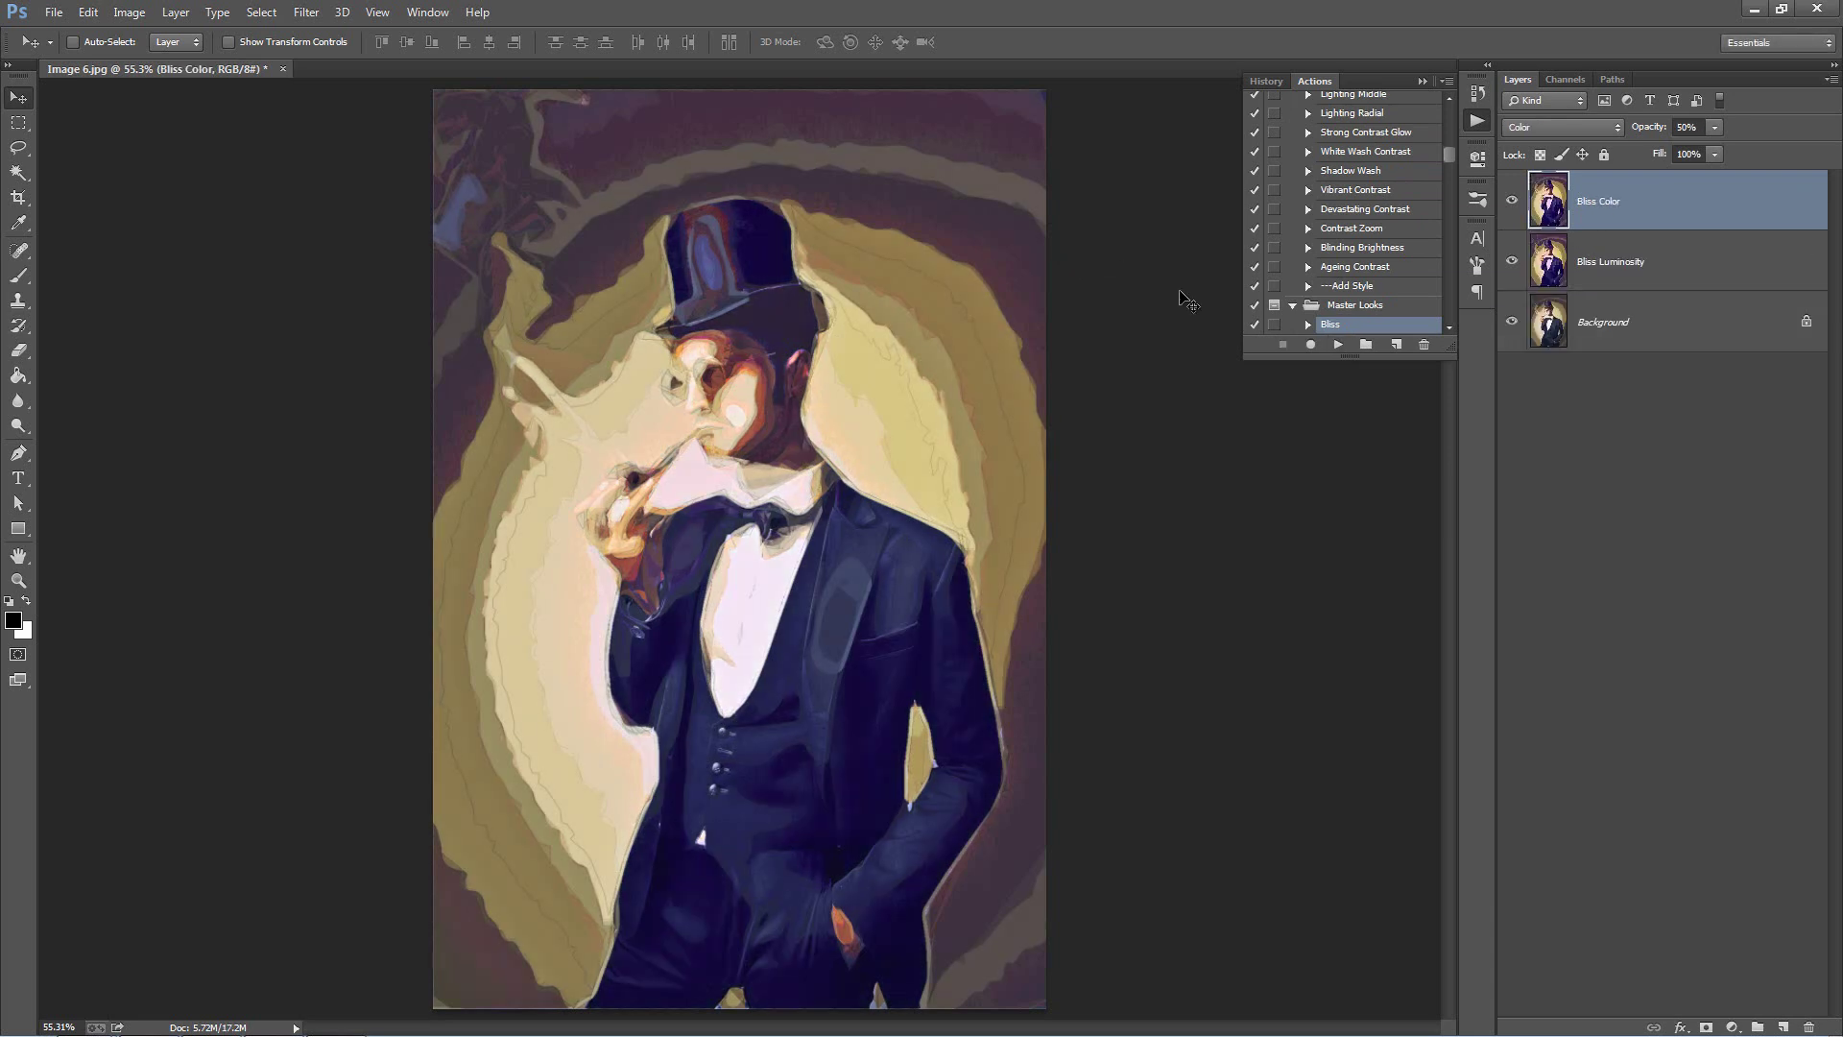
{"action": "key", "text": "Delete"}
{"action": "key", "text": "Delete"}
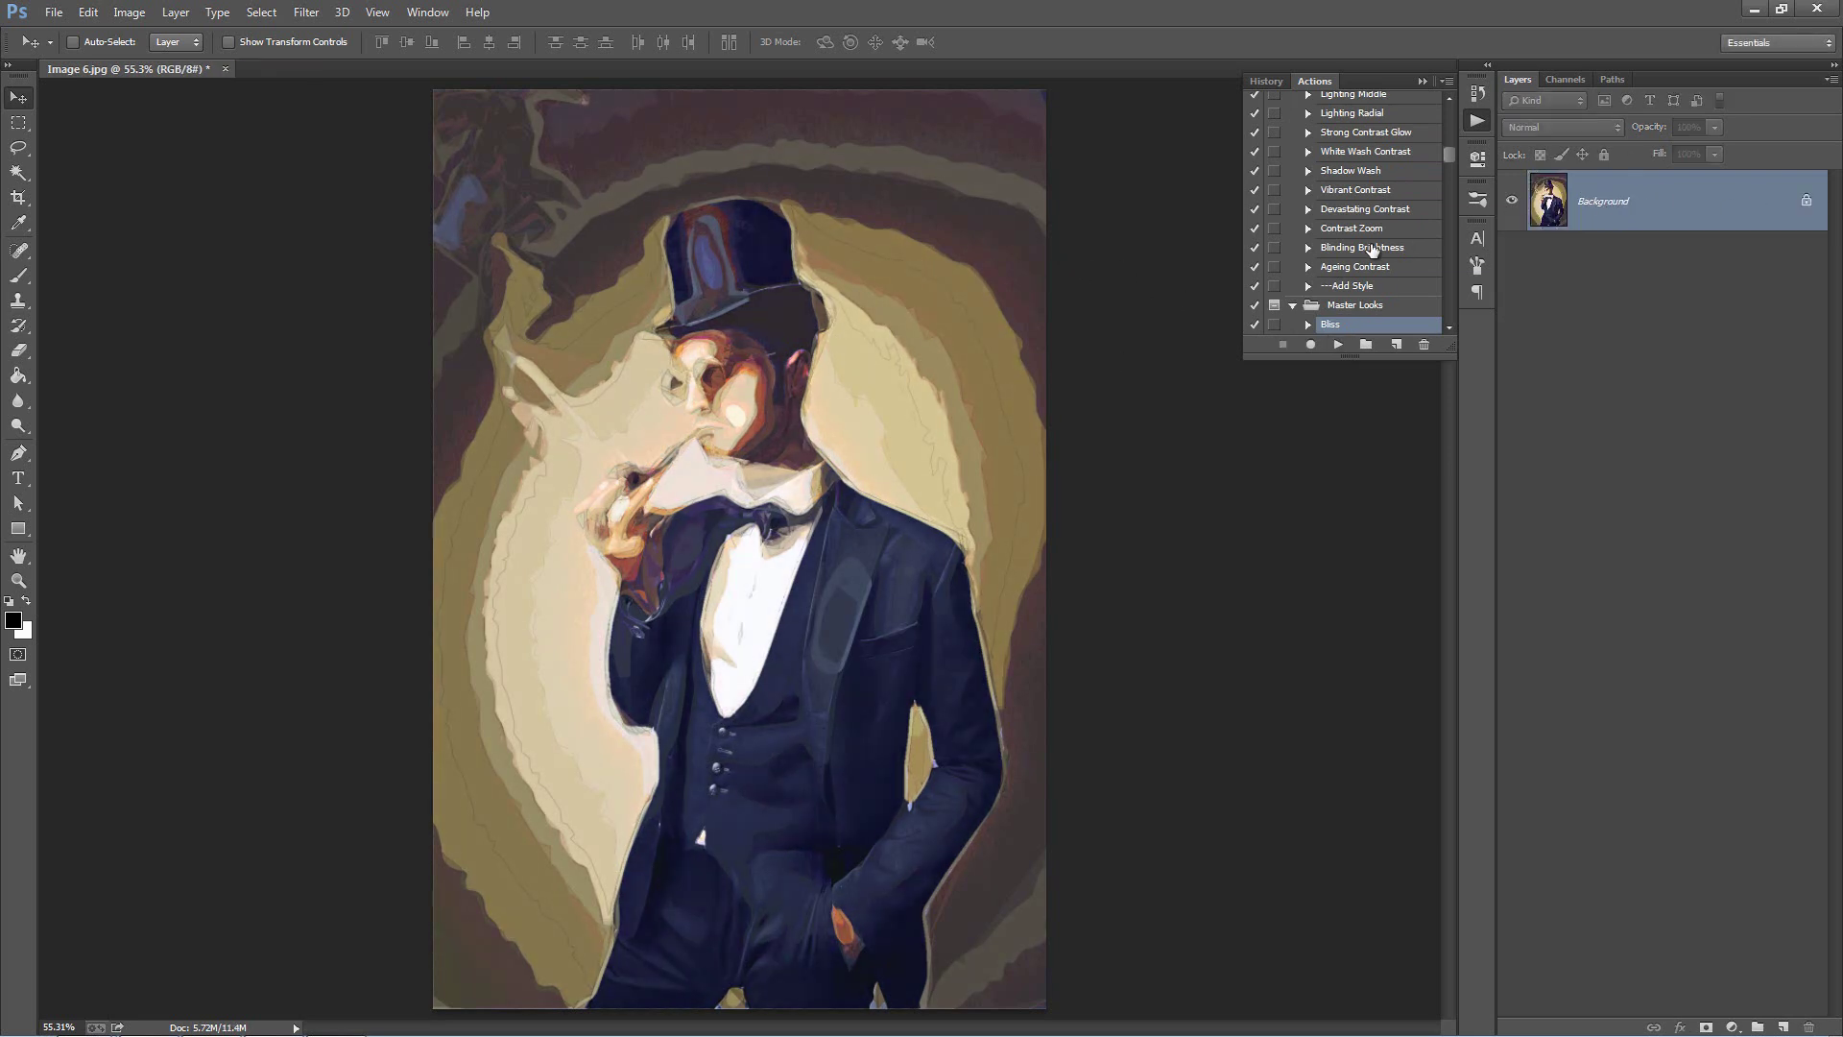
{"action": "scroll", "coordinate": [1354, 231], "scroll_direction": "down", "scroll_amount": 4}
{"action": "left_click", "coordinate": [1353, 189]}
{"action": "left_click", "coordinate": [1347, 341]}
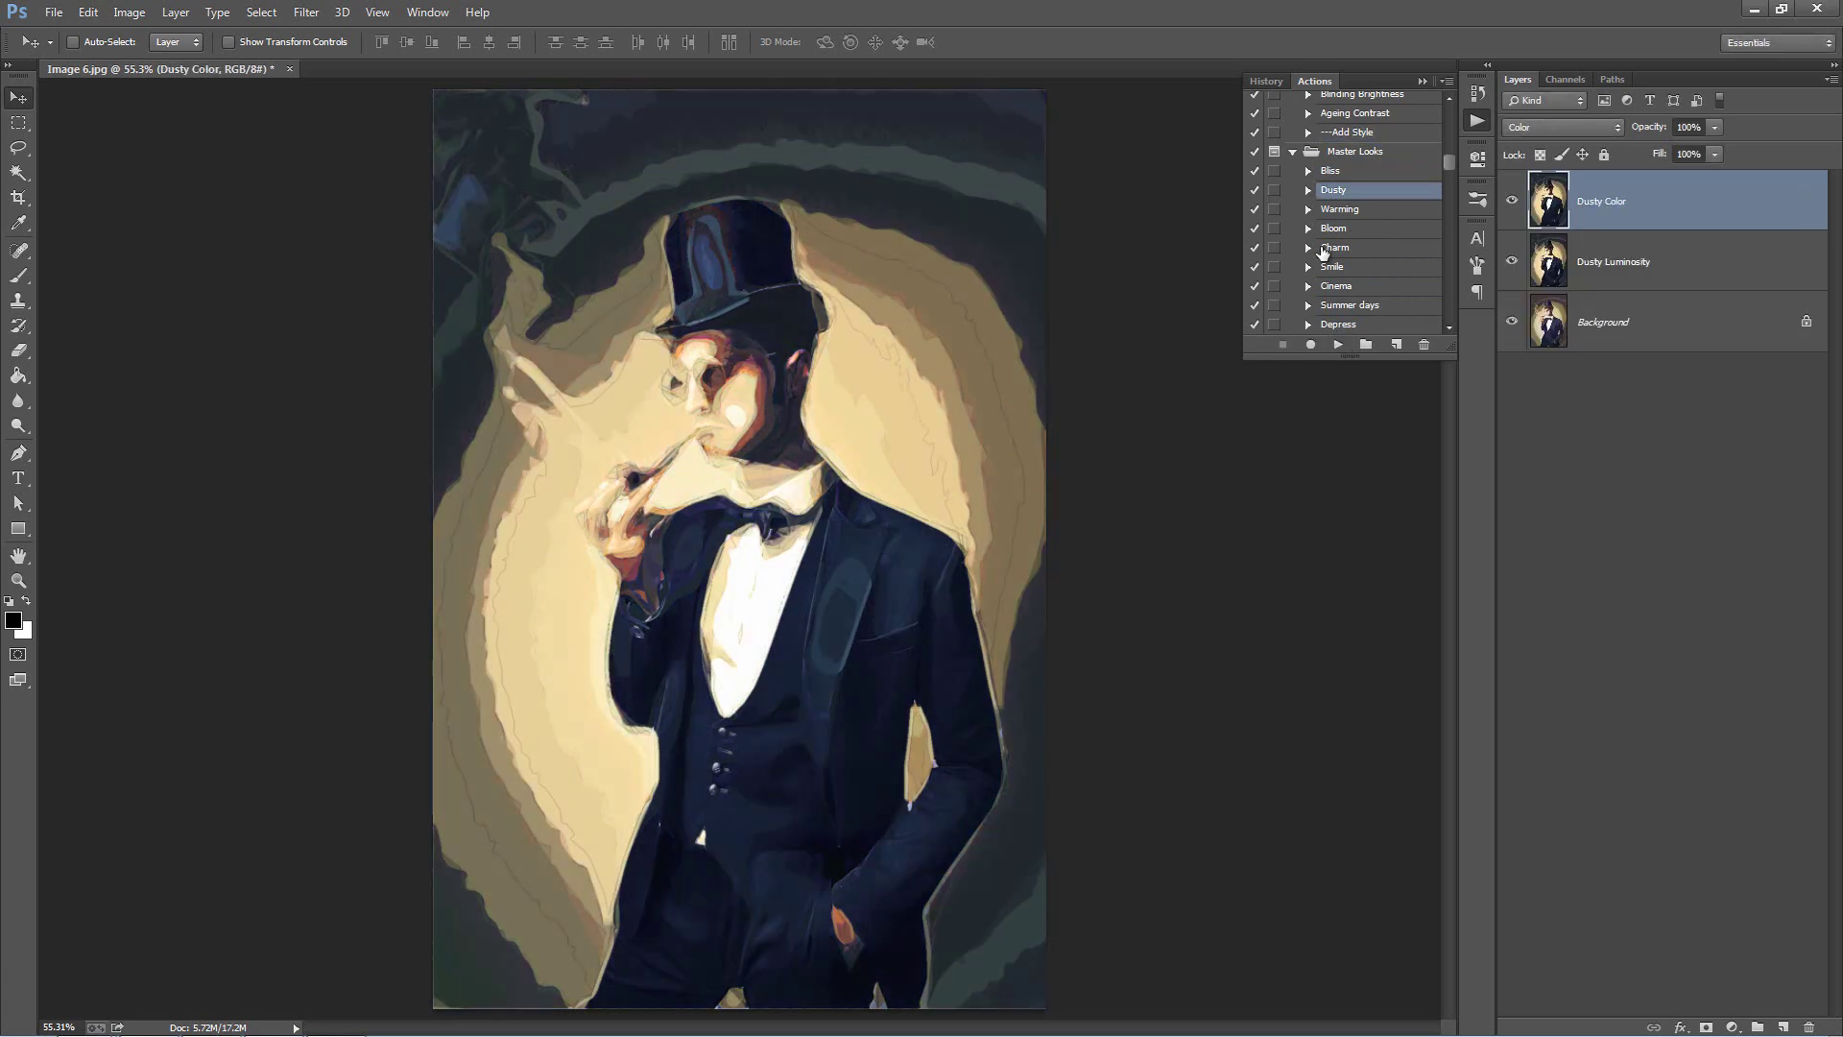
{"action": "key", "text": "Delete"}
{"action": "key", "text": "Delete"}
Step: Apply the Charm look and set its Charm Color layer to 94% opacity
{"action": "left_click", "coordinate": [1359, 252]}
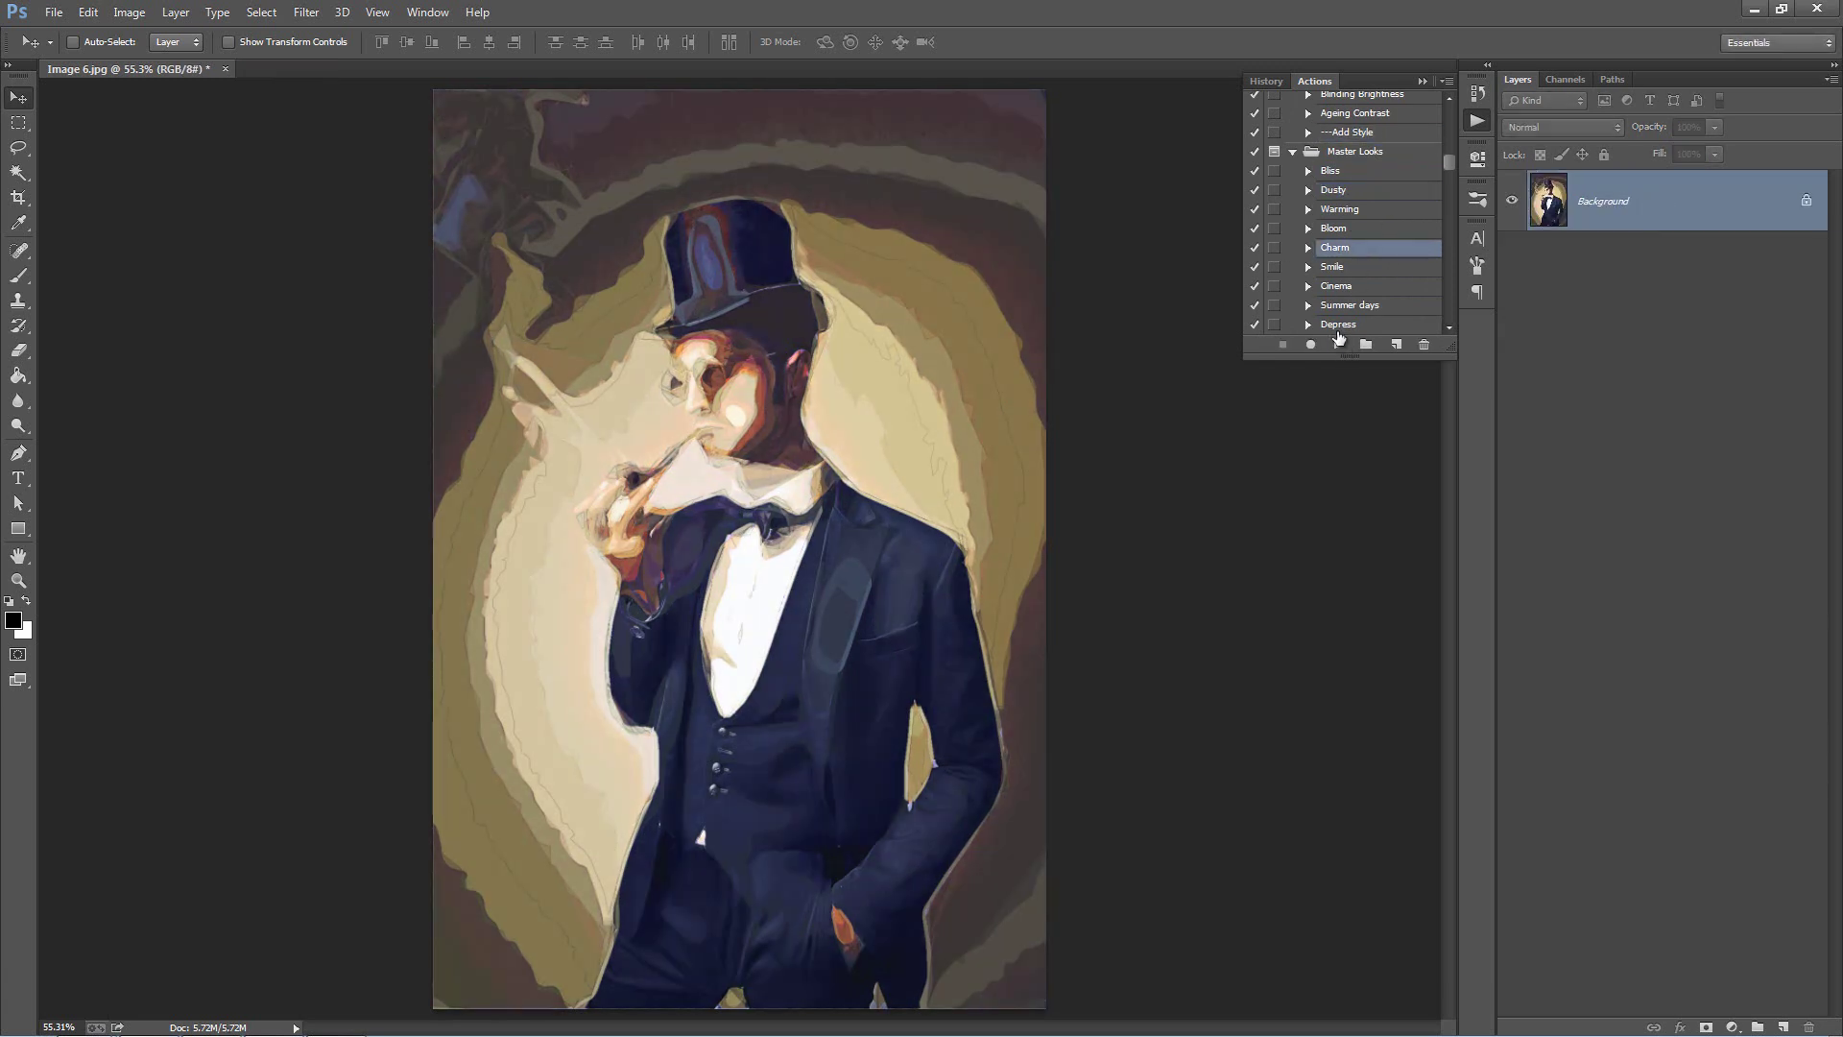
{"action": "left_click", "coordinate": [1338, 344]}
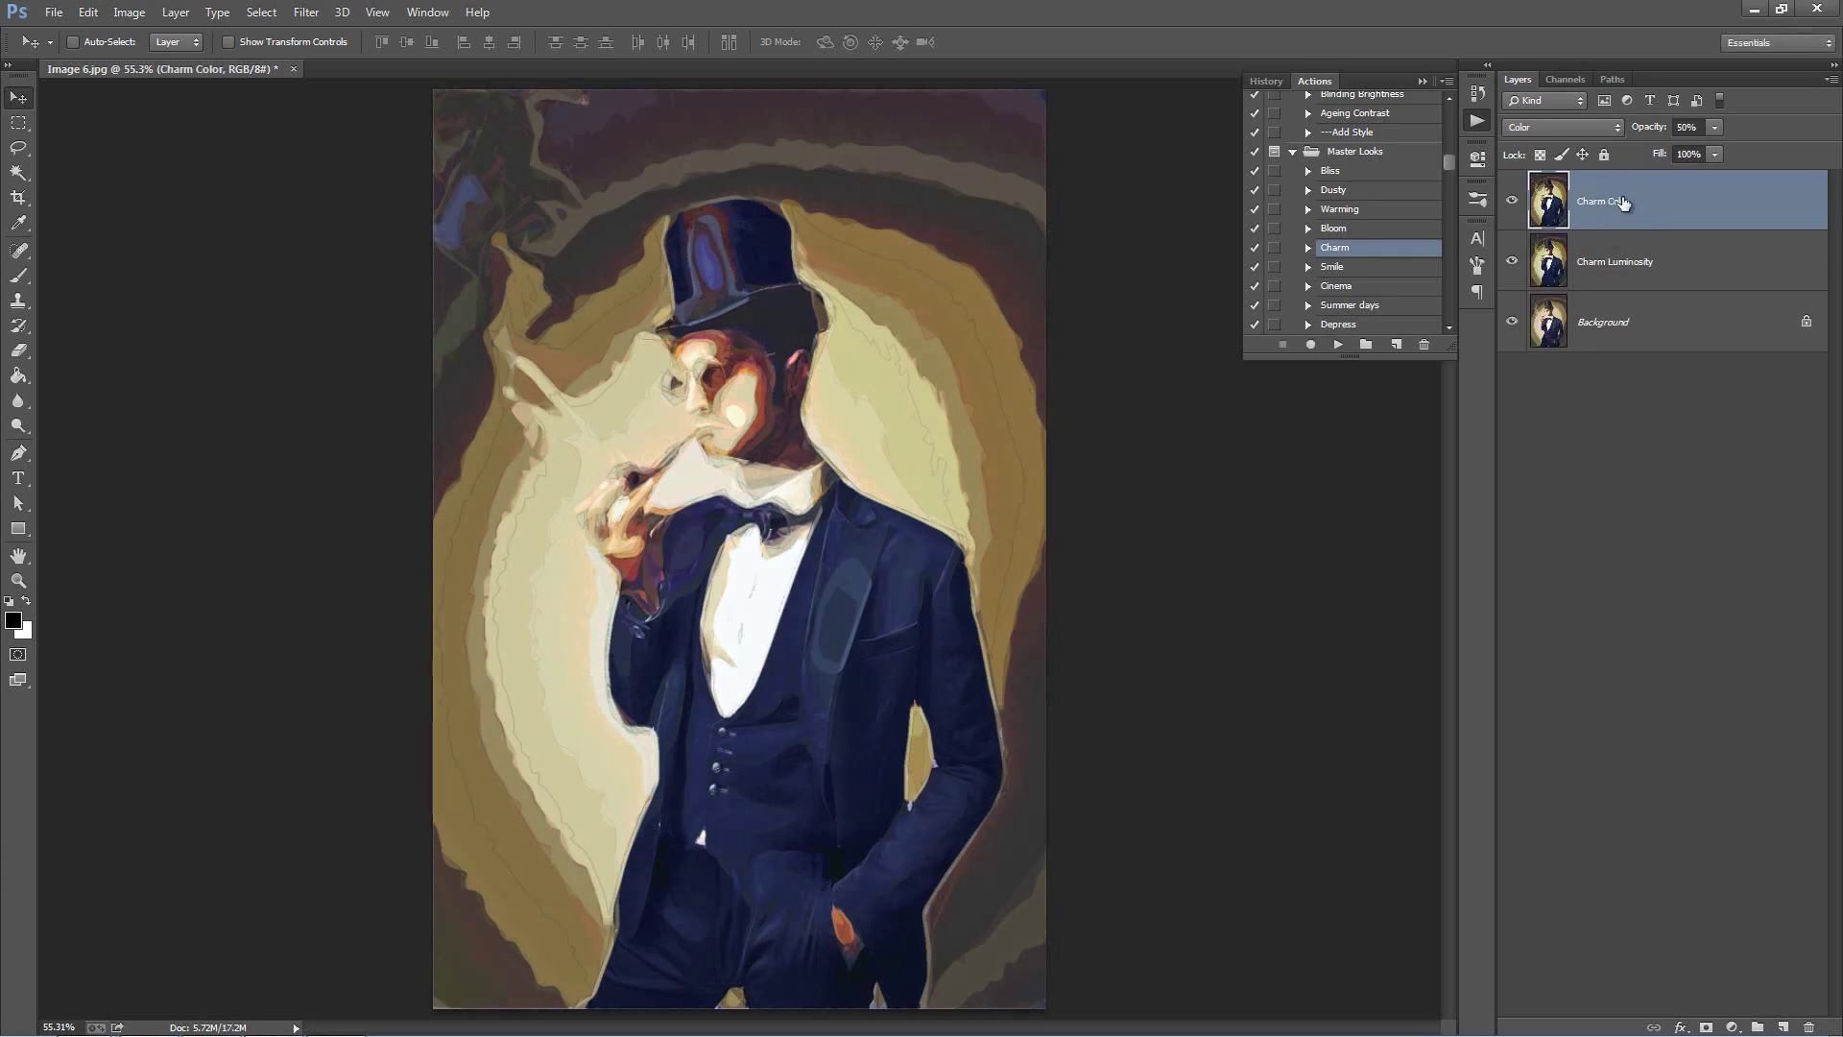
{"action": "left_click_drag", "start_coordinate": [1646, 130], "coordinate": [1692, 131]}
{"action": "type", "text": "94"}
{"action": "left_click", "coordinate": [1650, 199]}
Step: Run Master Contrast's Vinette action, accept the Gaussian Blur, and set opacity to 64%
{"action": "scroll", "coordinate": [1430, 224], "scroll_direction": "up", "scroll_amount": 10}
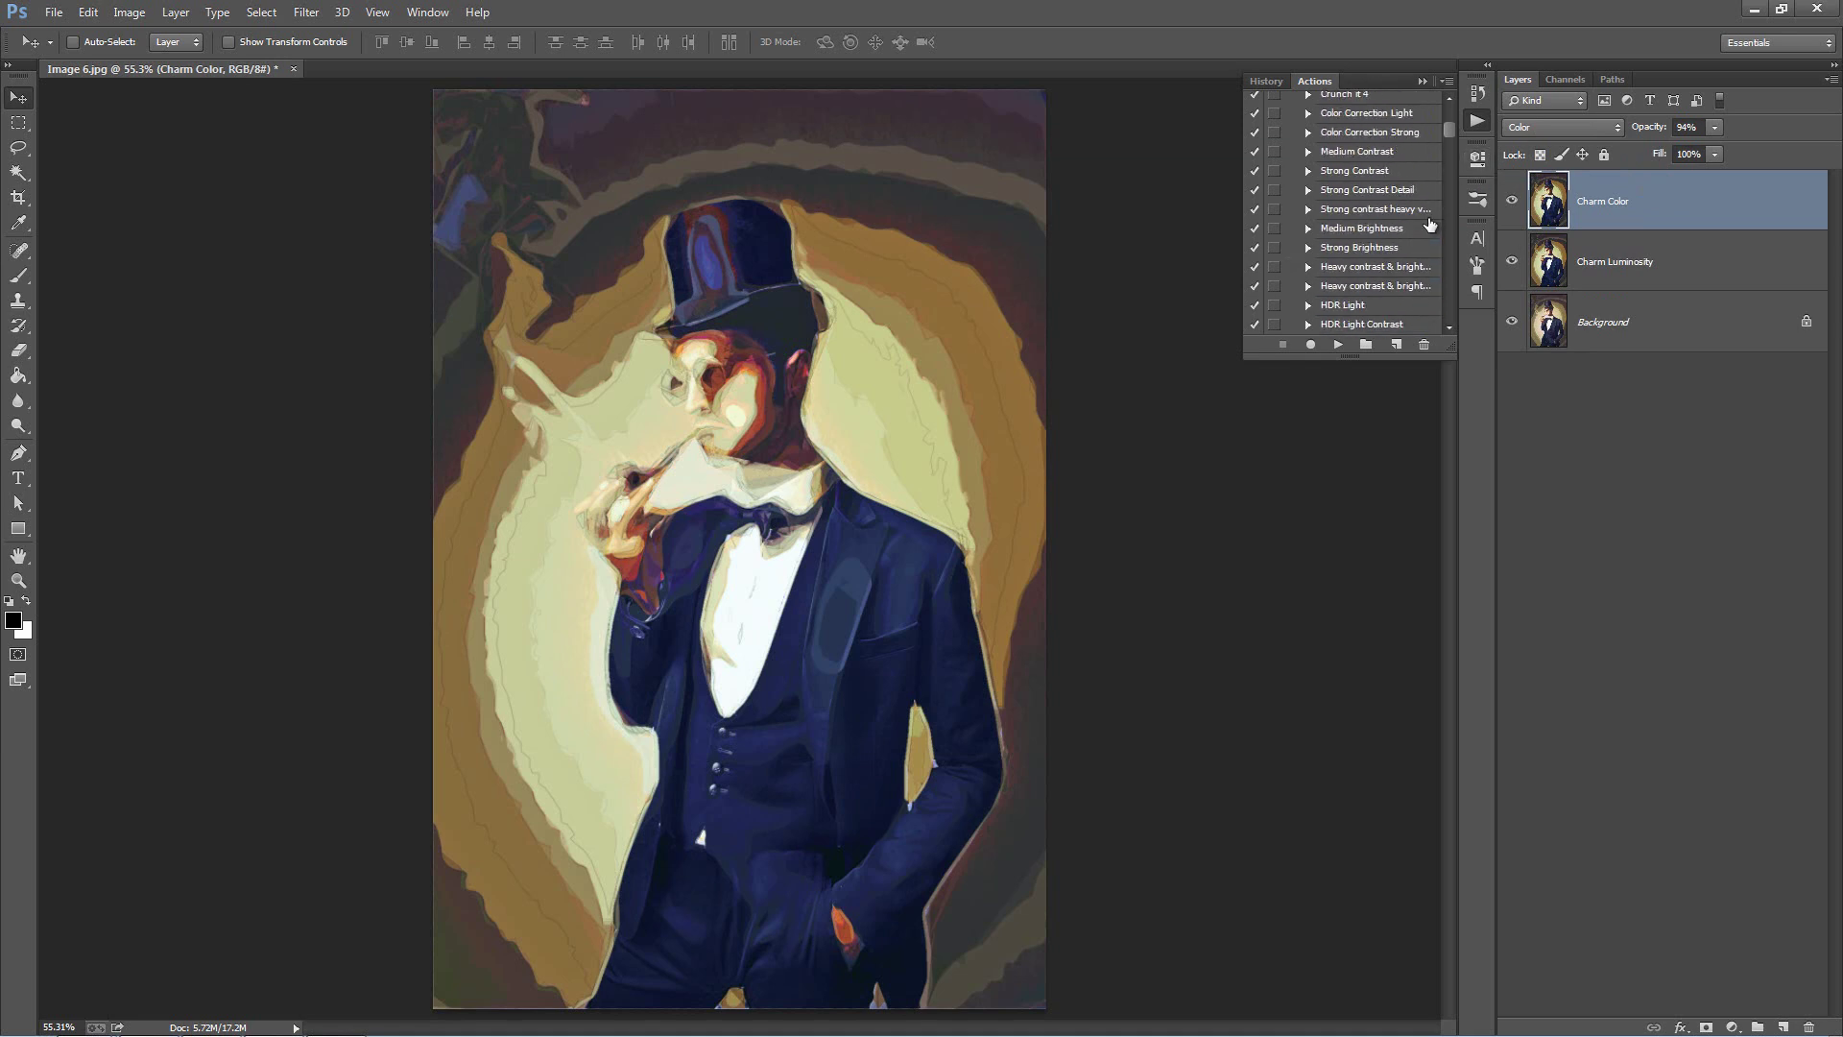
{"action": "scroll", "coordinate": [1430, 224], "scroll_direction": "up", "scroll_amount": 5}
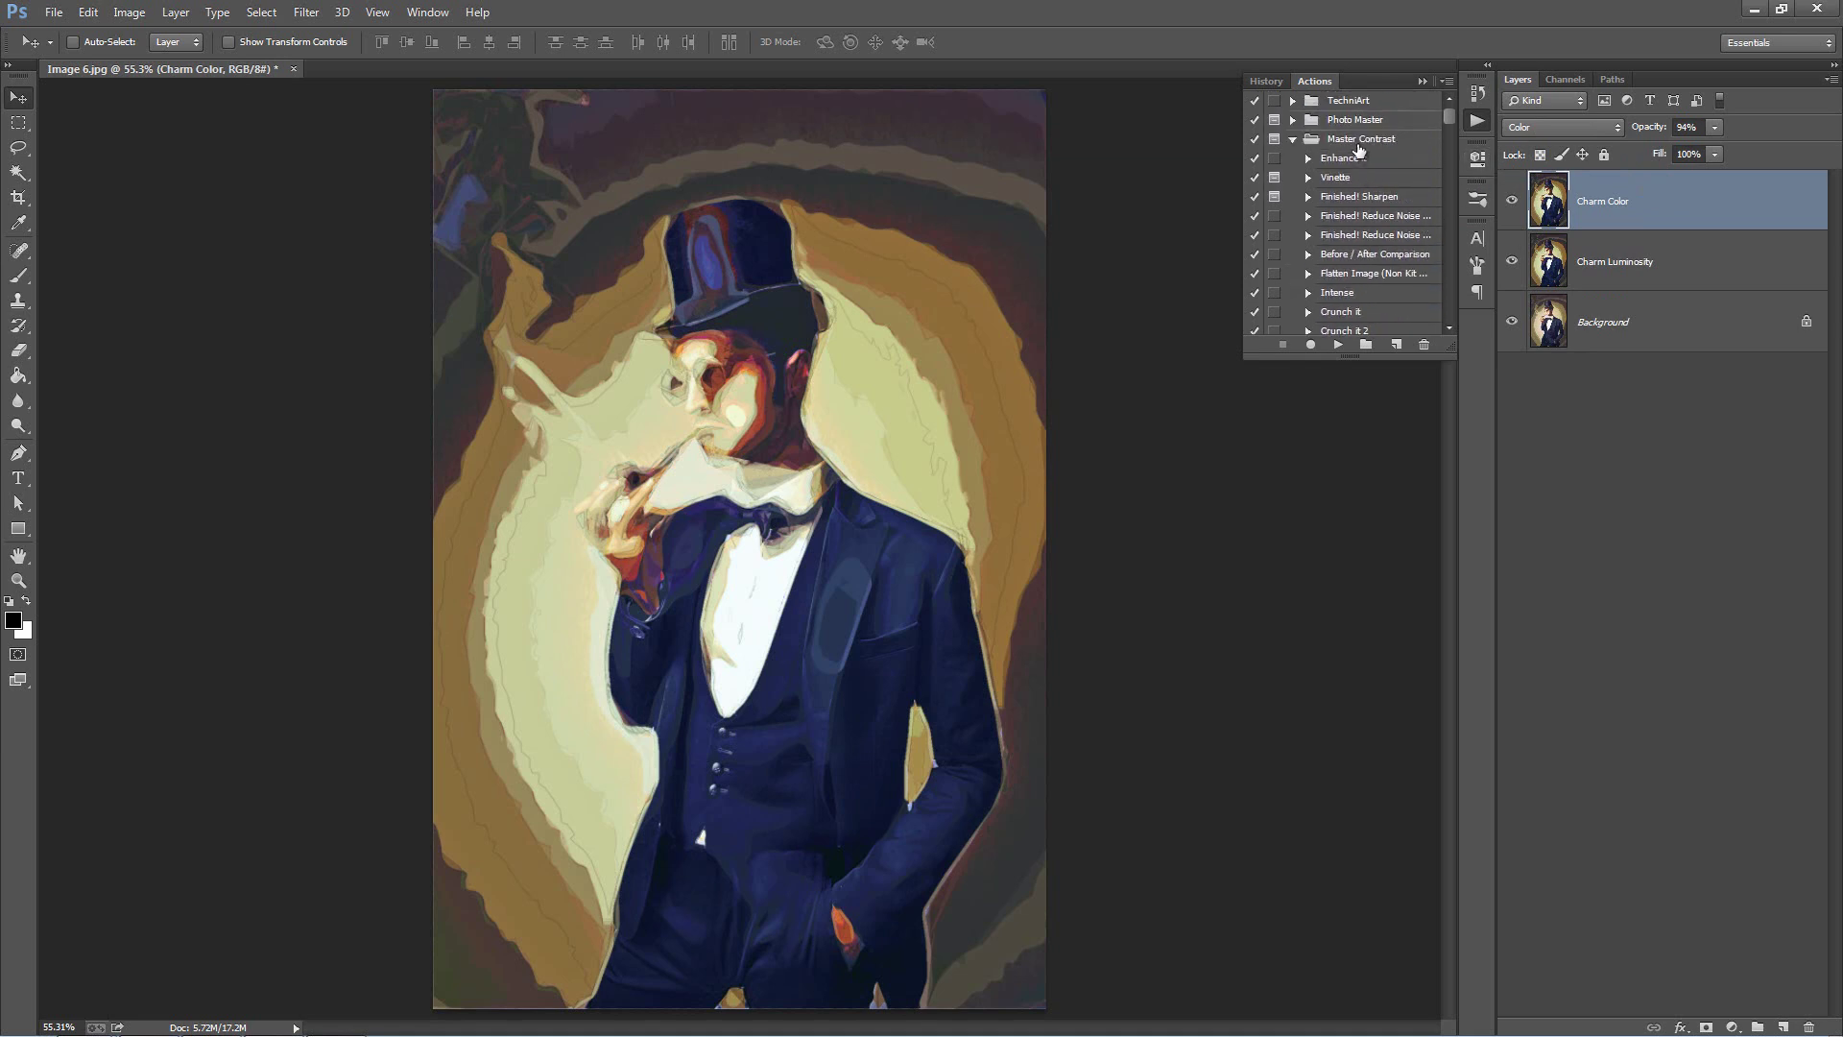
{"action": "left_click", "coordinate": [1365, 142]}
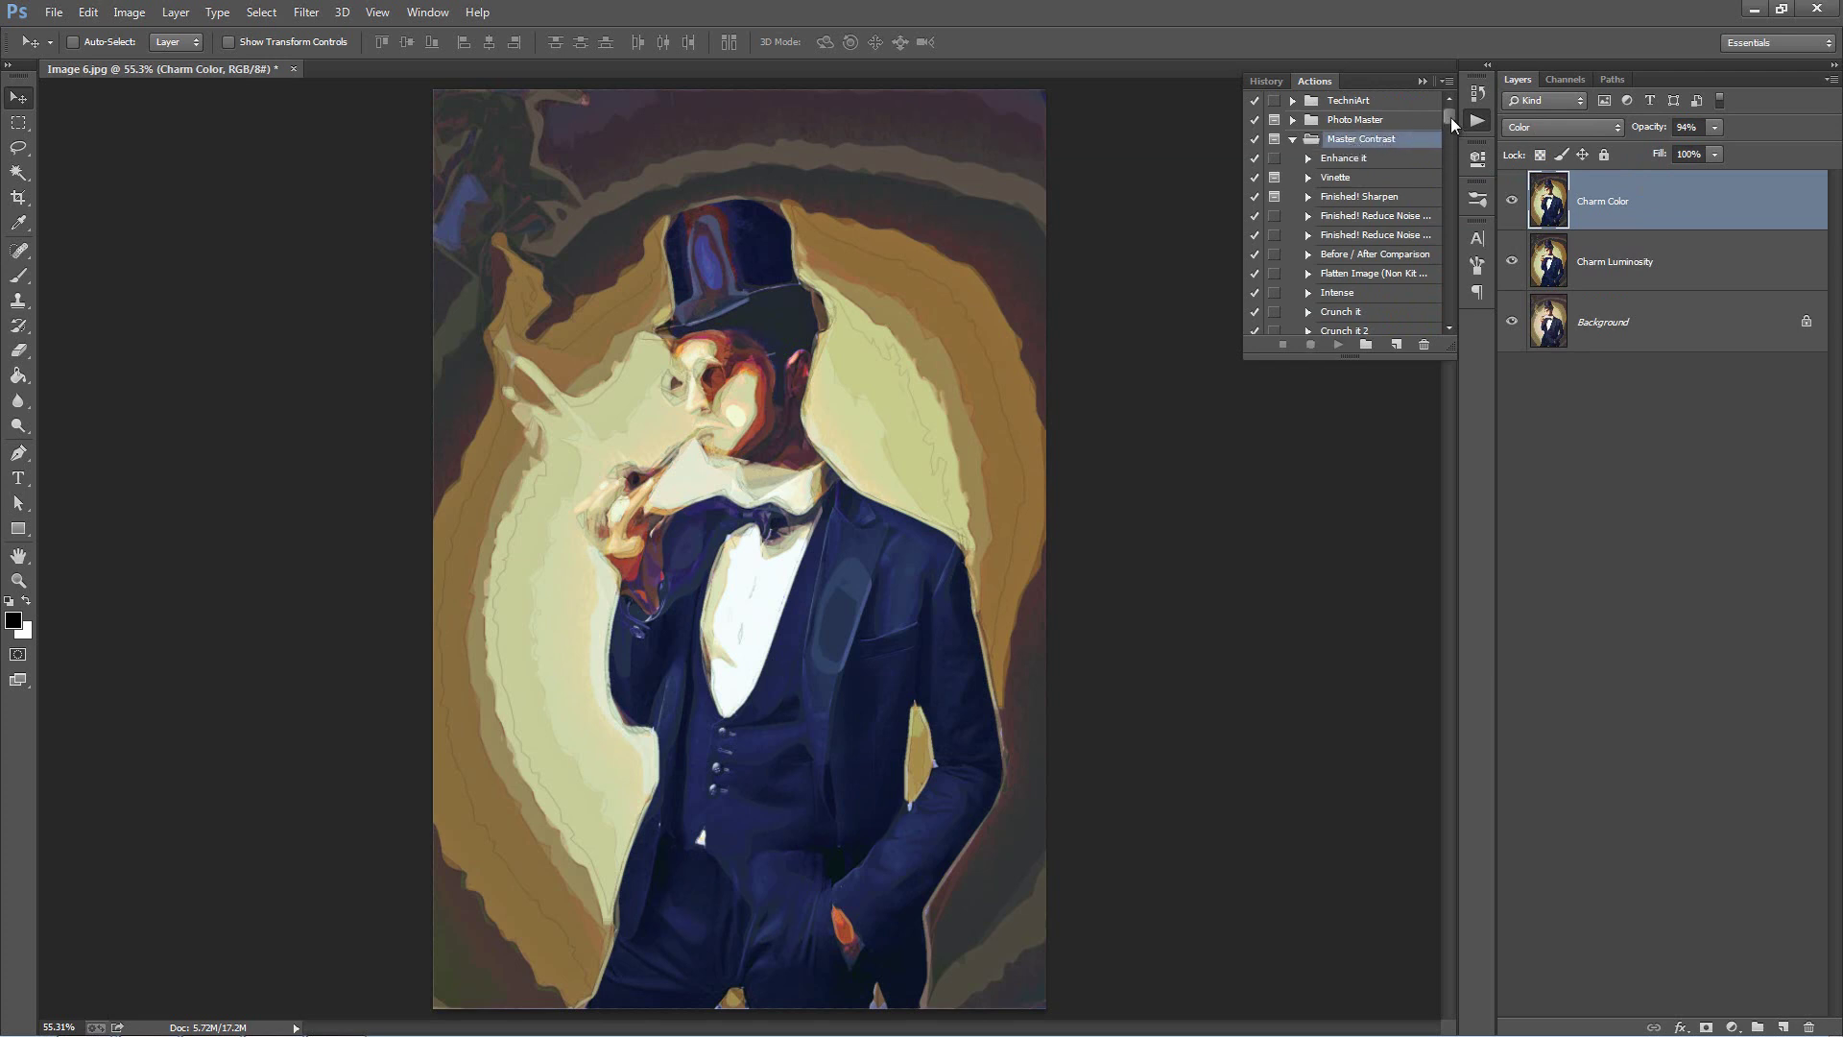
{"action": "mouse_move", "coordinate": [1449, 118]}
{"action": "left_mouse_down"}
{"action": "mouse_move", "coordinate": [1453, 155]}
{"action": "mouse_move", "coordinate": [1454, 115]}
{"action": "left_mouse_up"}
{"action": "left_click_drag", "start_coordinate": [1343, 181], "coordinate": [1367, 401]}
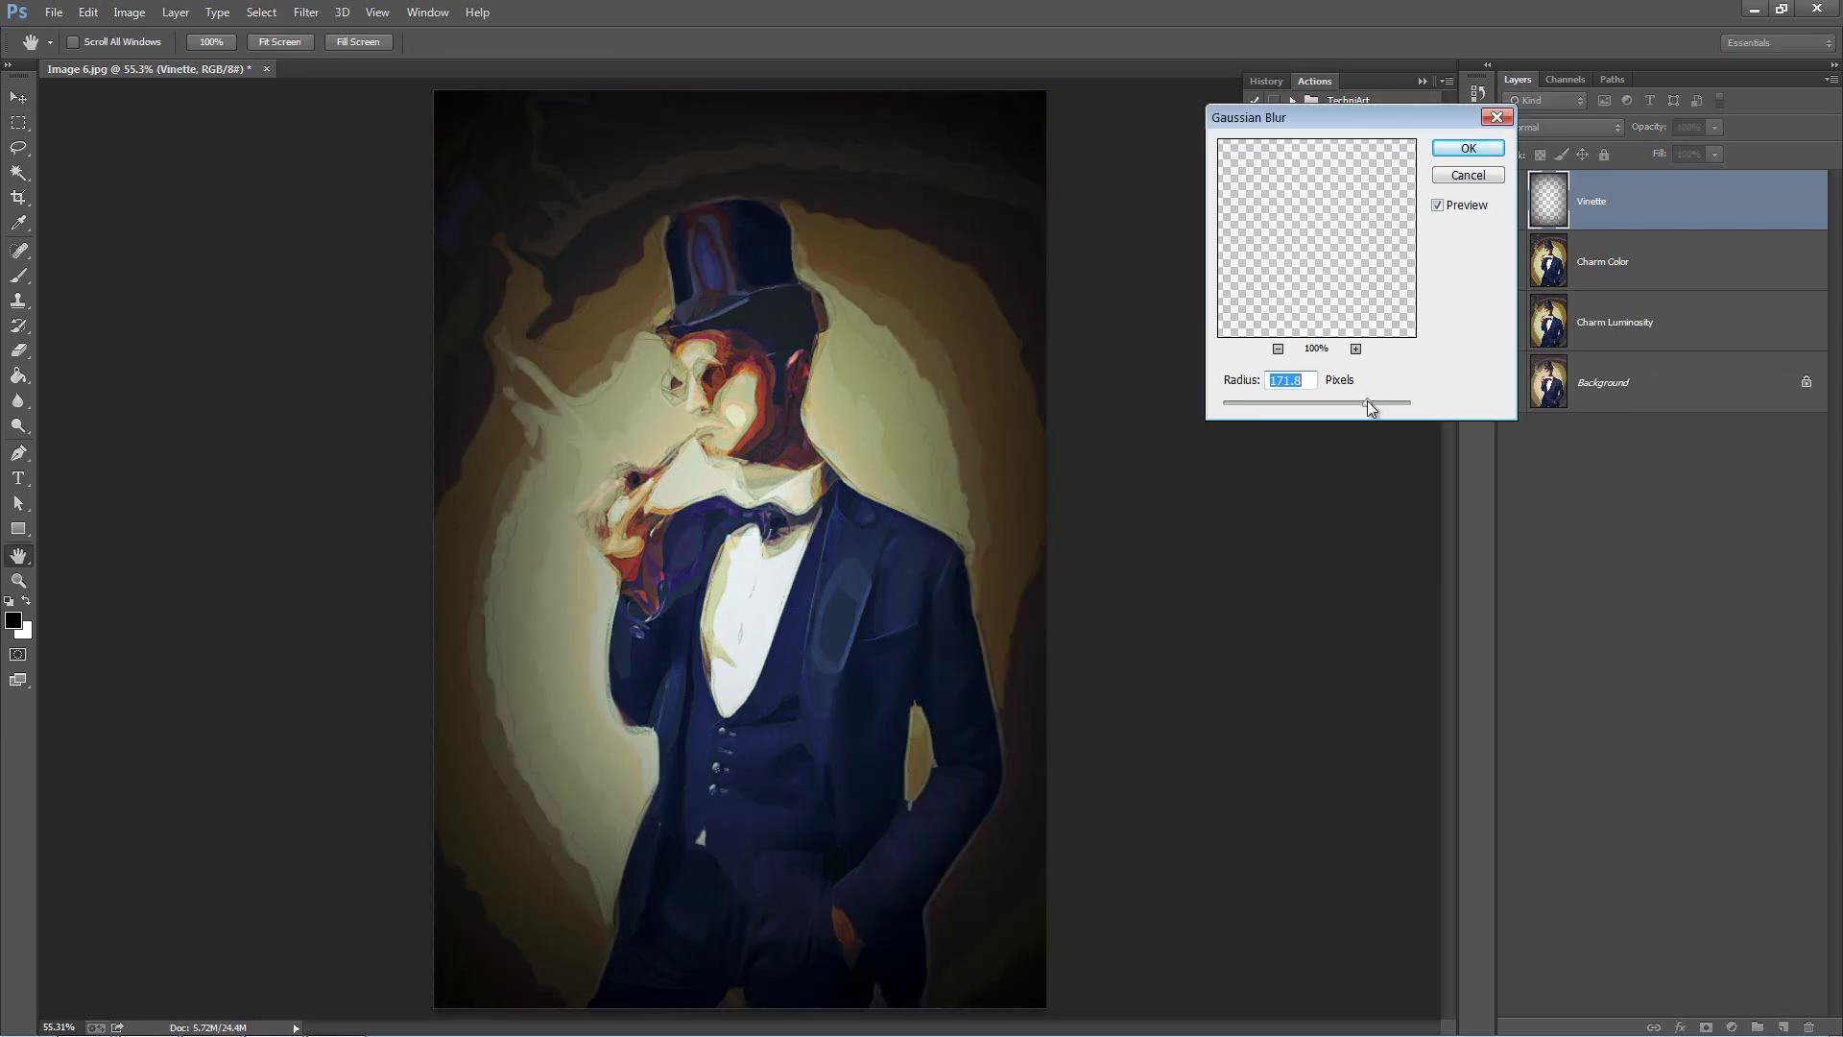
{"action": "left_click", "coordinate": [1469, 149]}
{"action": "mouse_move", "coordinate": [1655, 127]}
{"action": "left_mouse_down"}
{"action": "mouse_move", "coordinate": [1639, 126]}
{"action": "mouse_move", "coordinate": [1657, 125]}
{"action": "left_mouse_up"}
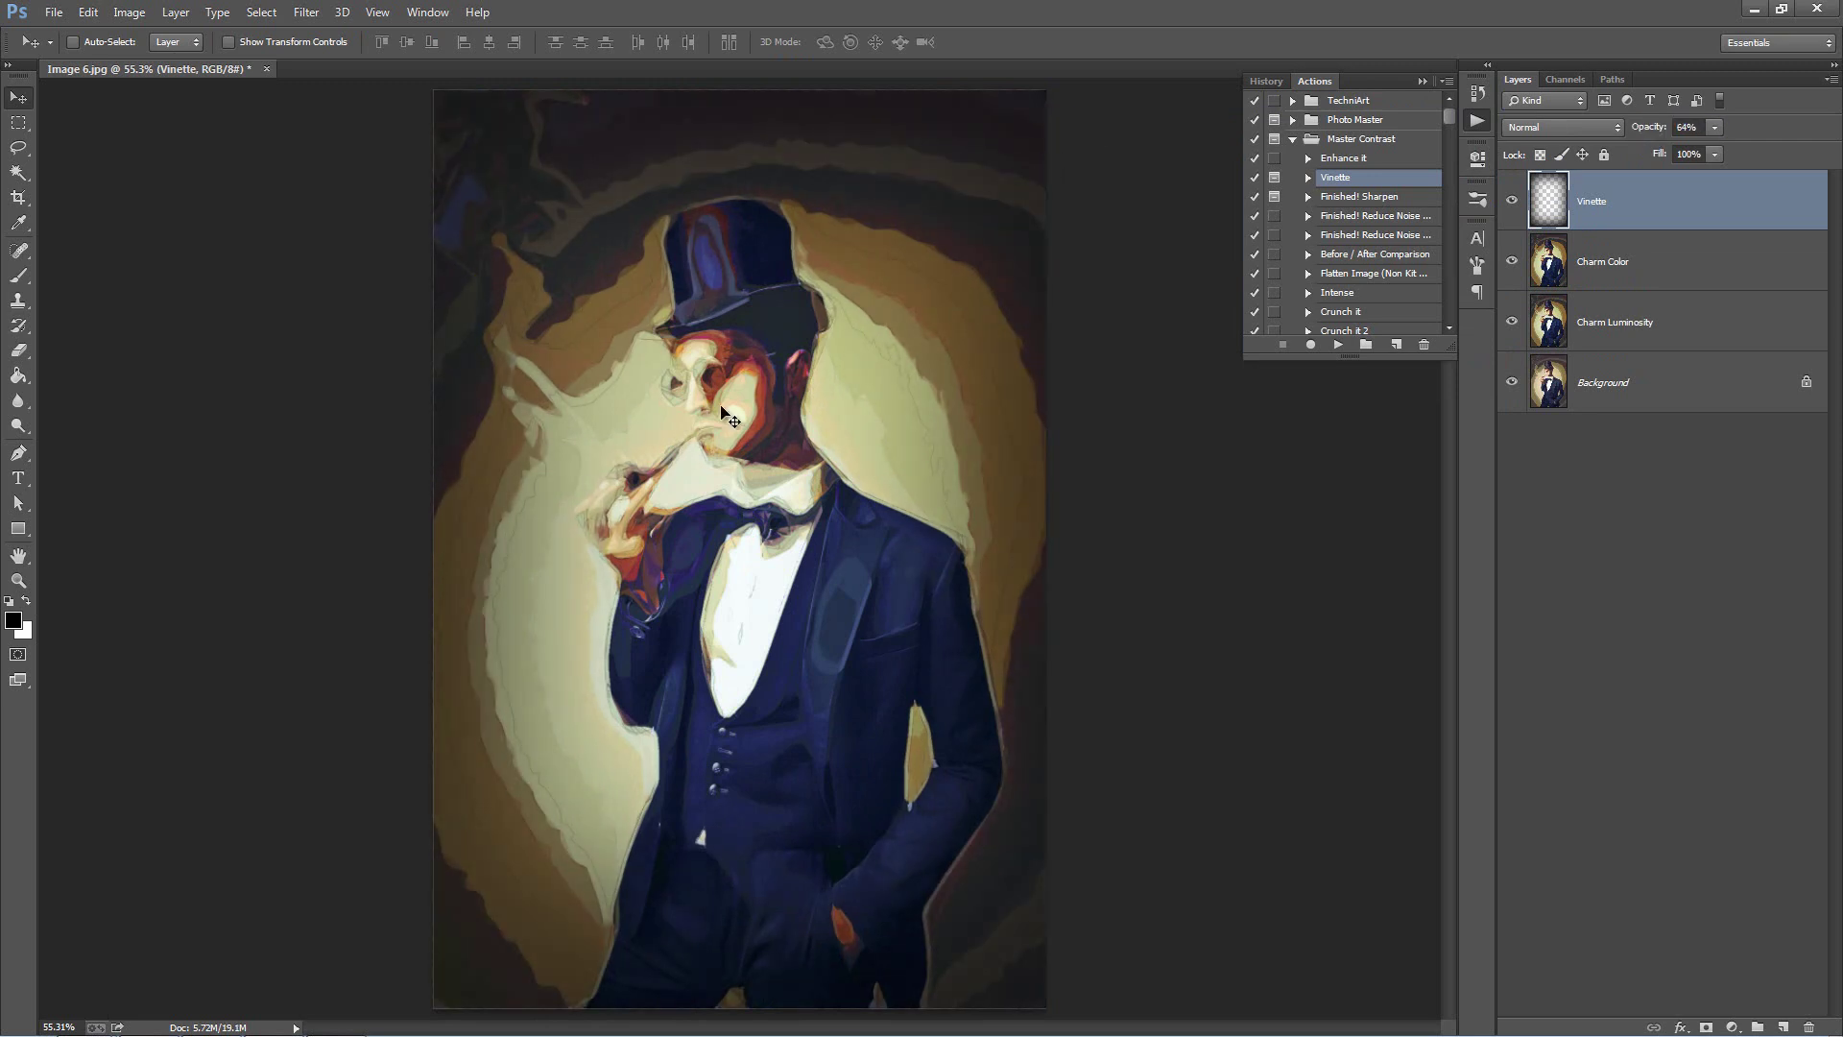
Step: Apply the HDR Light action and move its layer above Charm Luminosity
{"action": "scroll", "coordinate": [1363, 274], "scroll_direction": "down", "scroll_amount": 4}
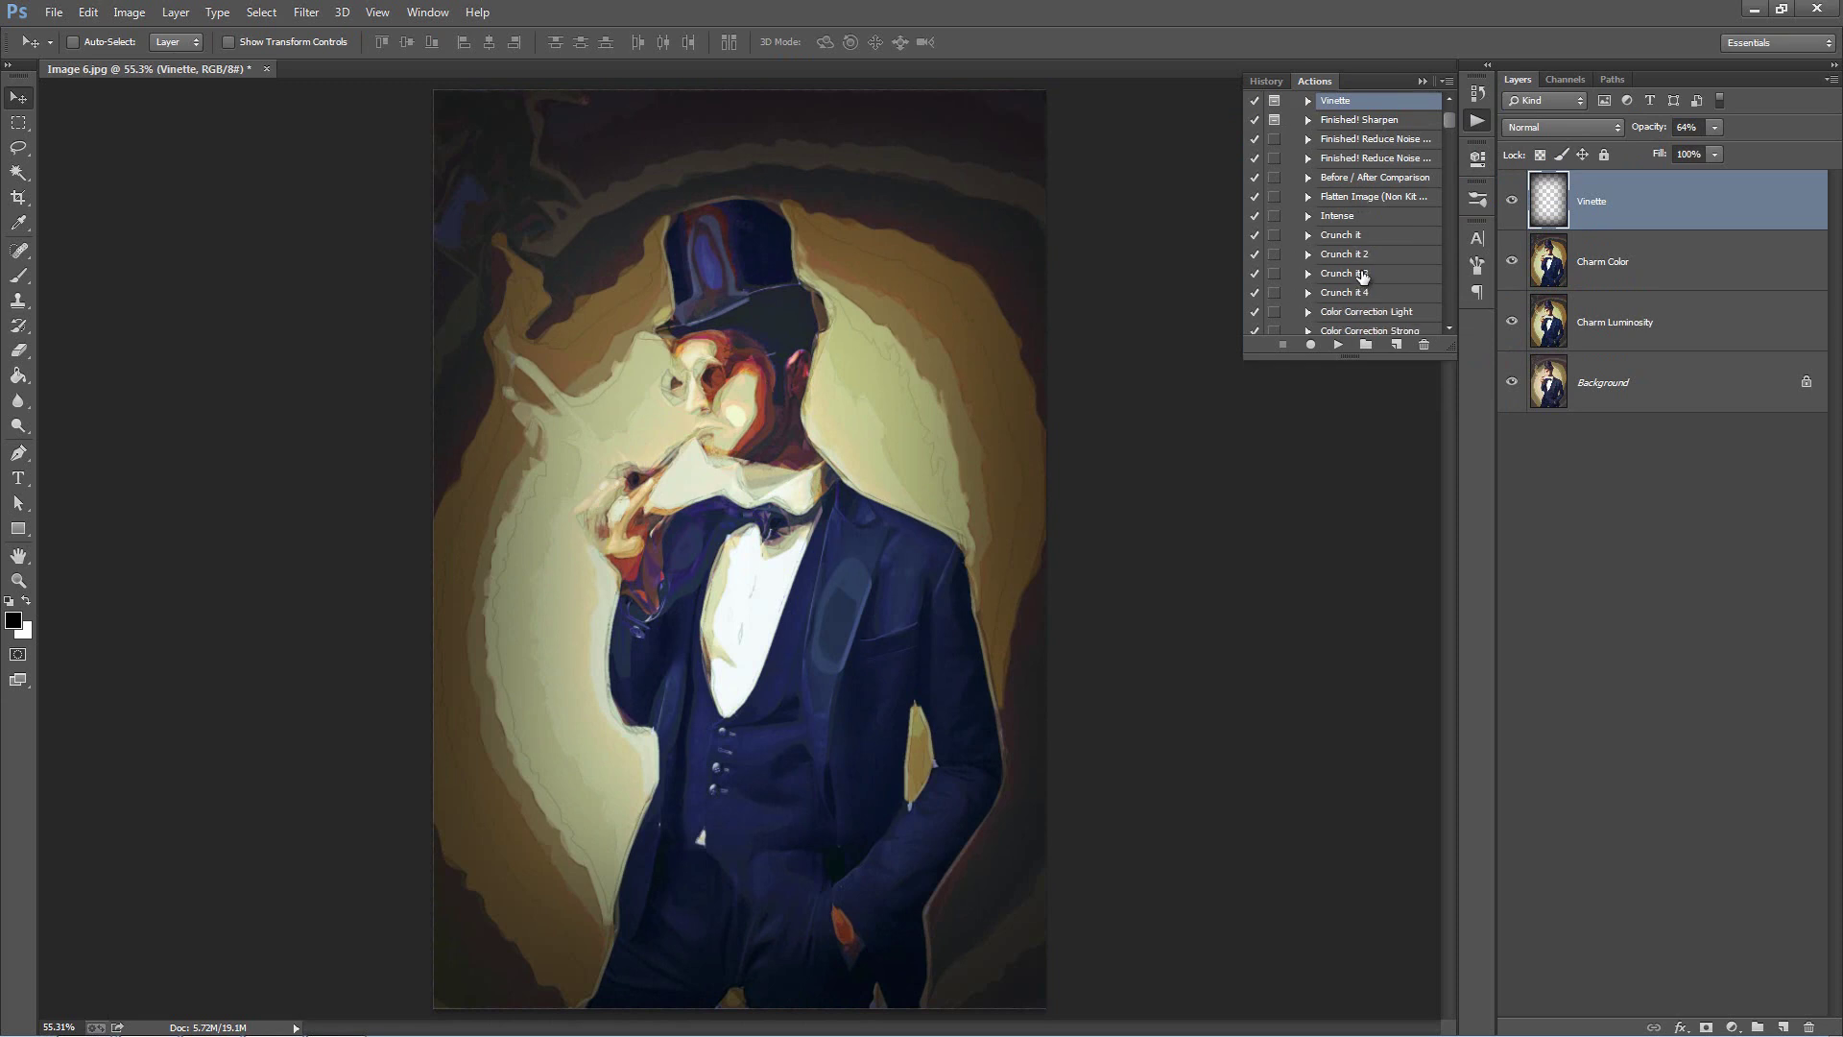
{"action": "scroll", "coordinate": [1363, 277], "scroll_direction": "down", "scroll_amount": 3}
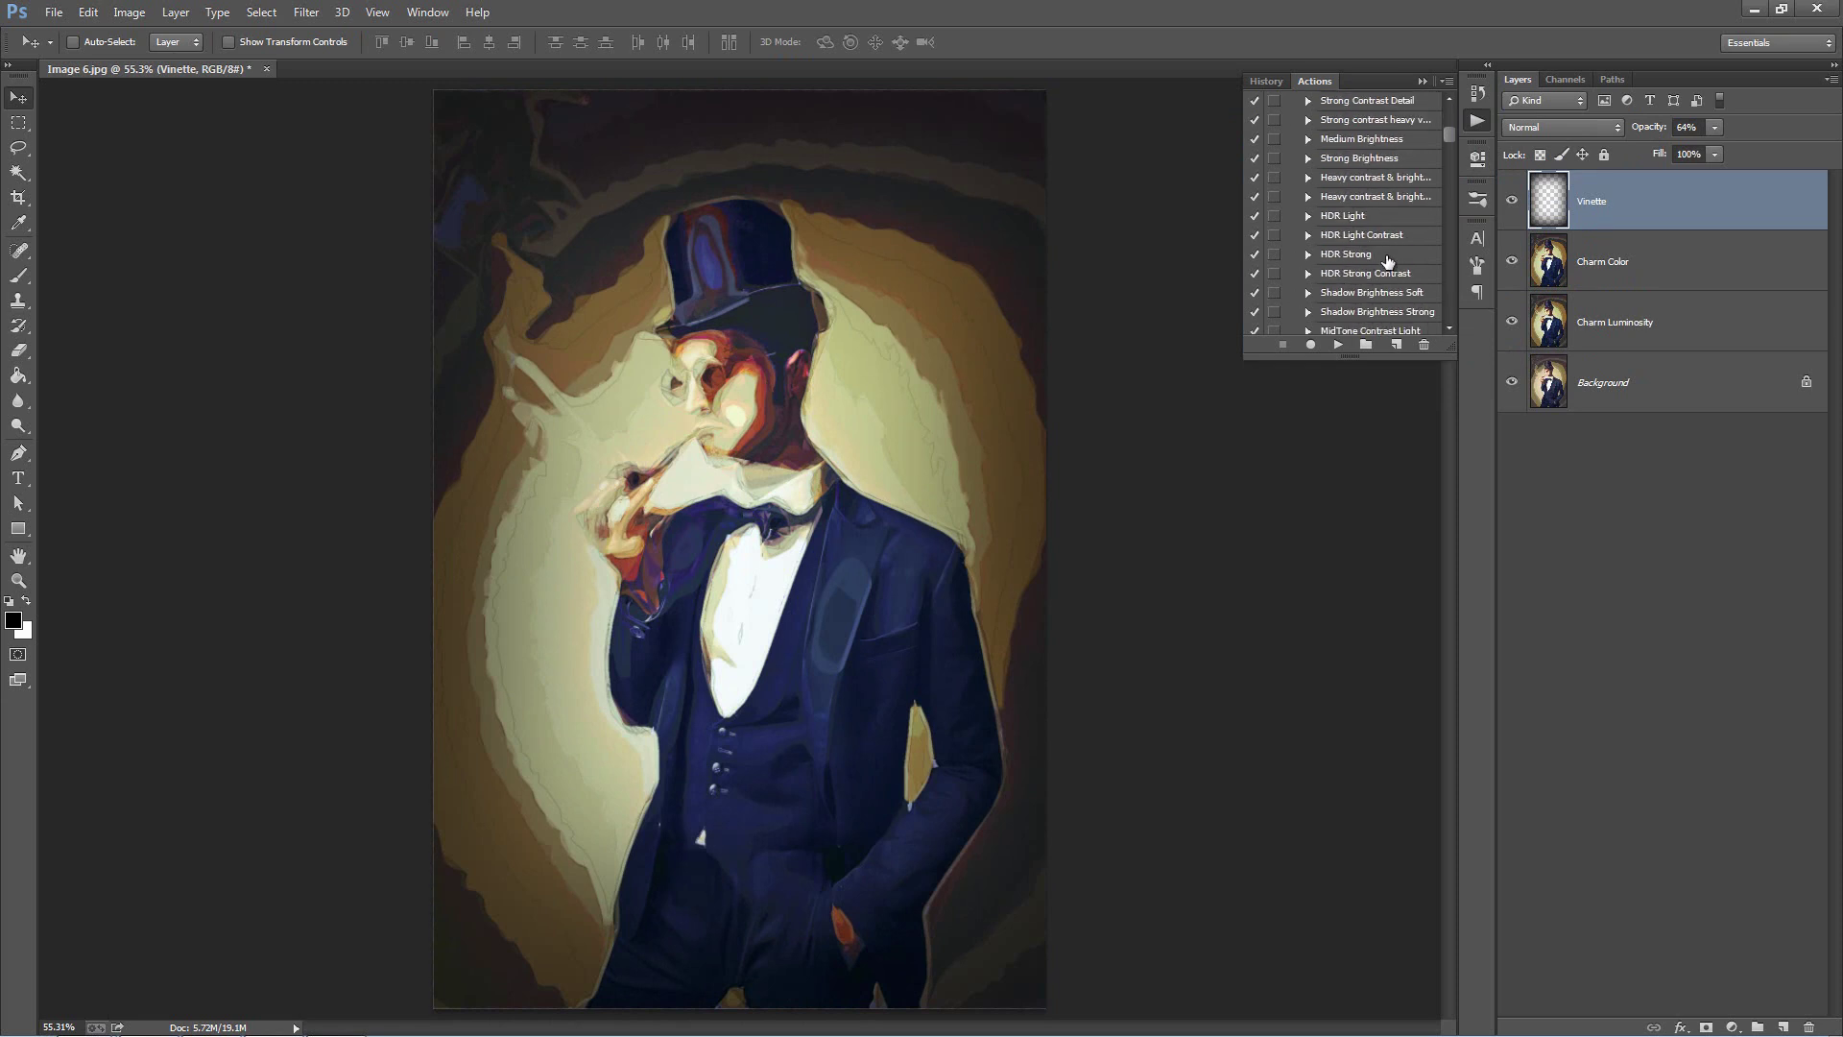
{"action": "left_click", "coordinate": [1382, 236]}
{"action": "left_click", "coordinate": [1368, 217]}
{"action": "left_click", "coordinate": [1337, 344]}
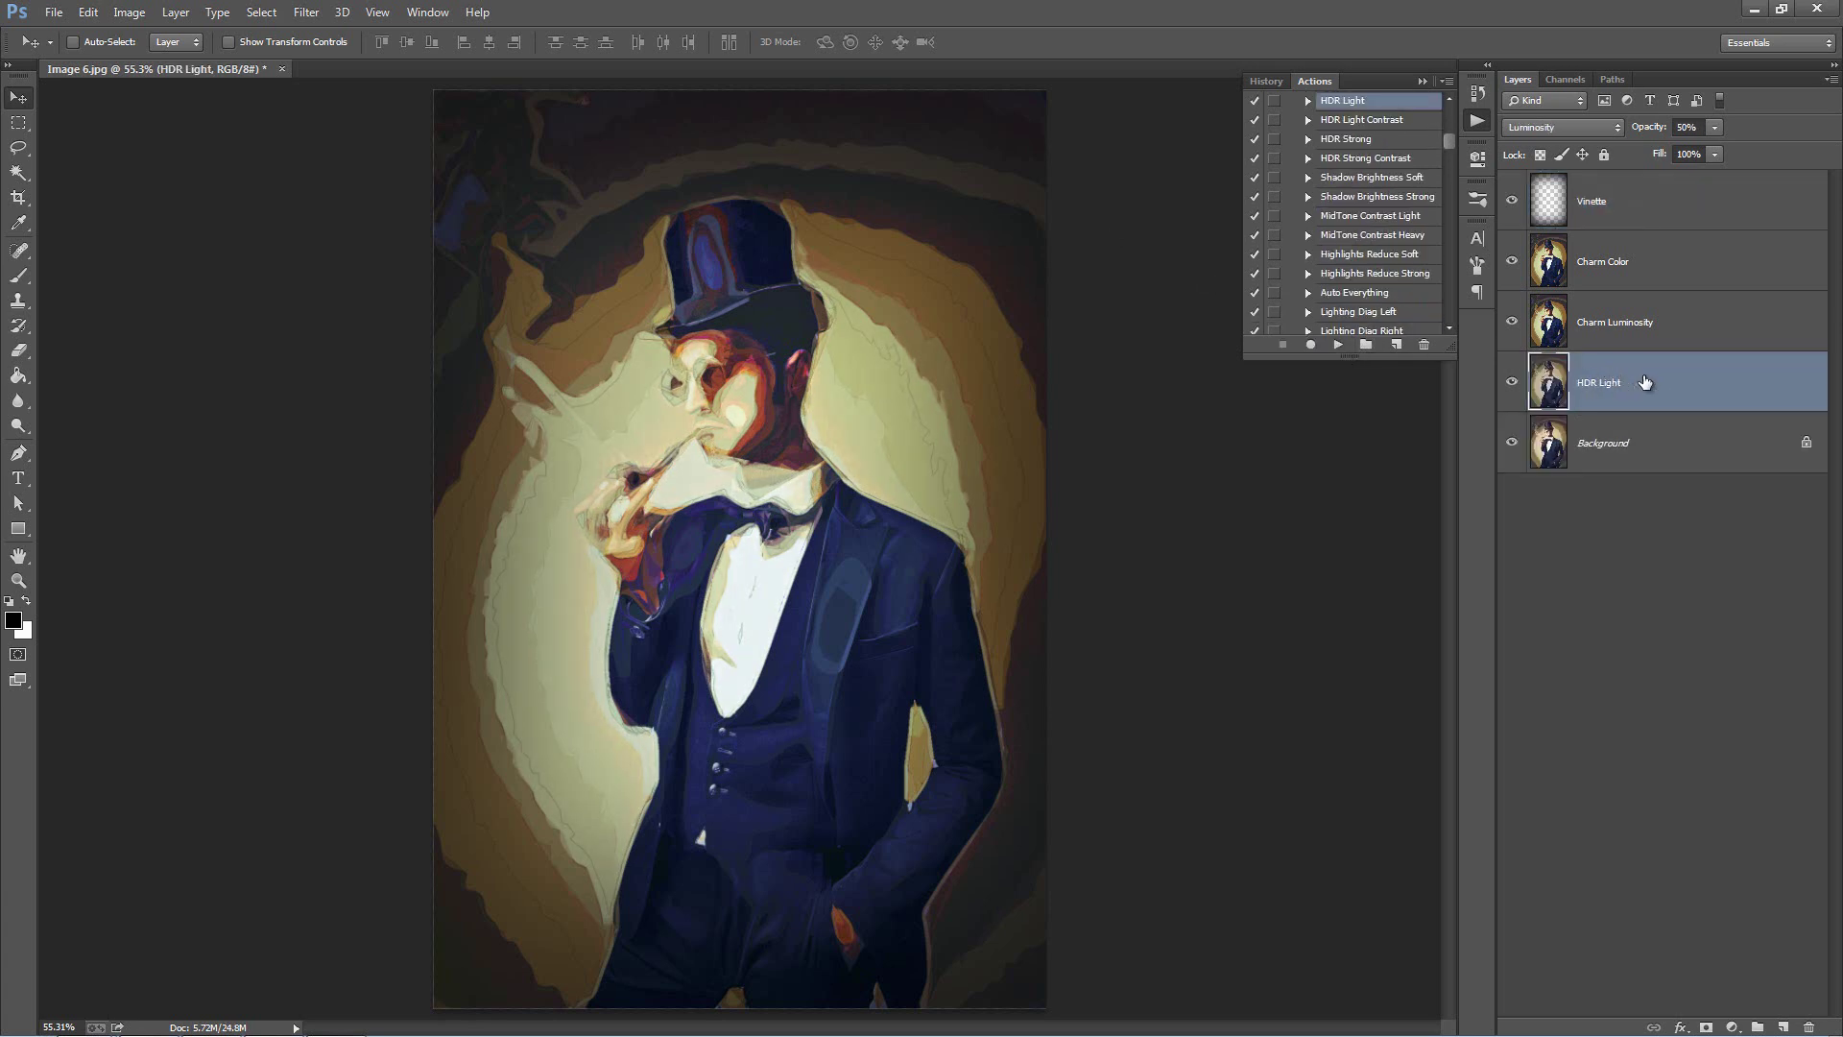
{"action": "left_click_drag", "start_coordinate": [1634, 322], "coordinate": [1636, 300]}
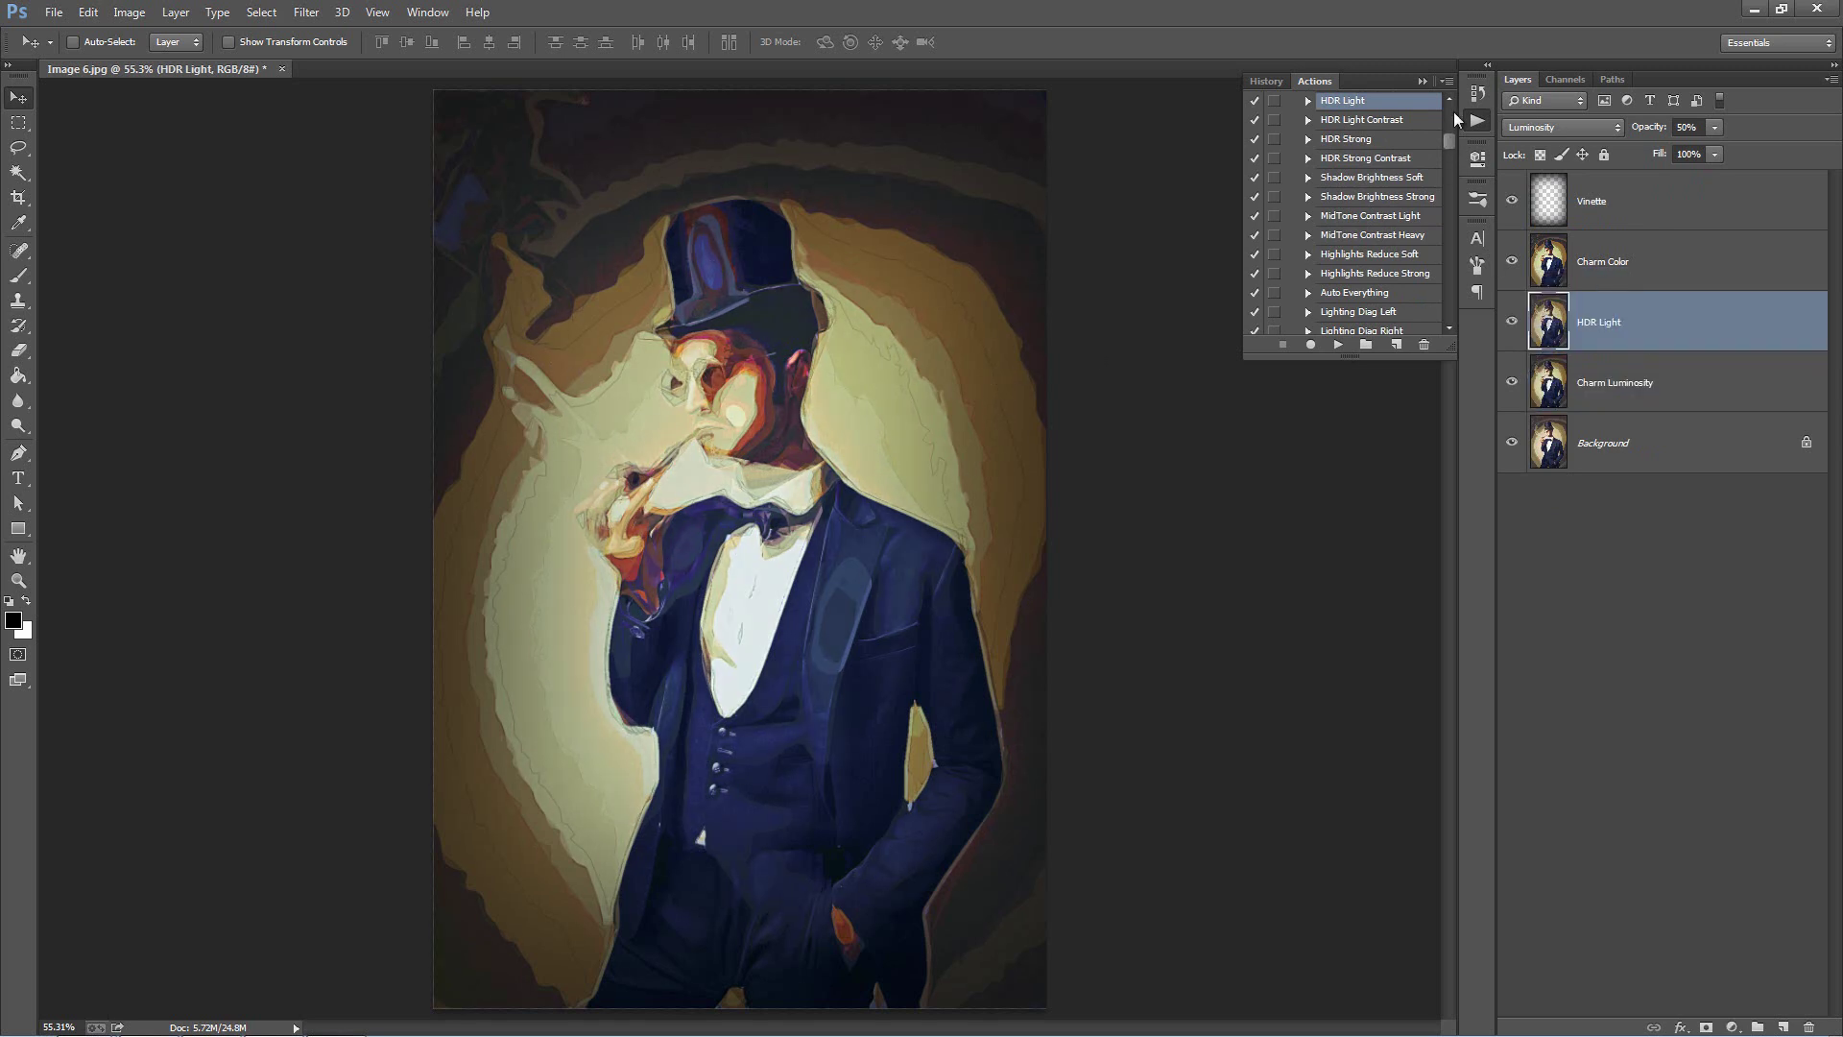
Step: Close the actions list and select all five layers from Vinette down
{"action": "left_click", "coordinate": [1425, 82]}
{"action": "left_click", "coordinate": [1660, 199]}
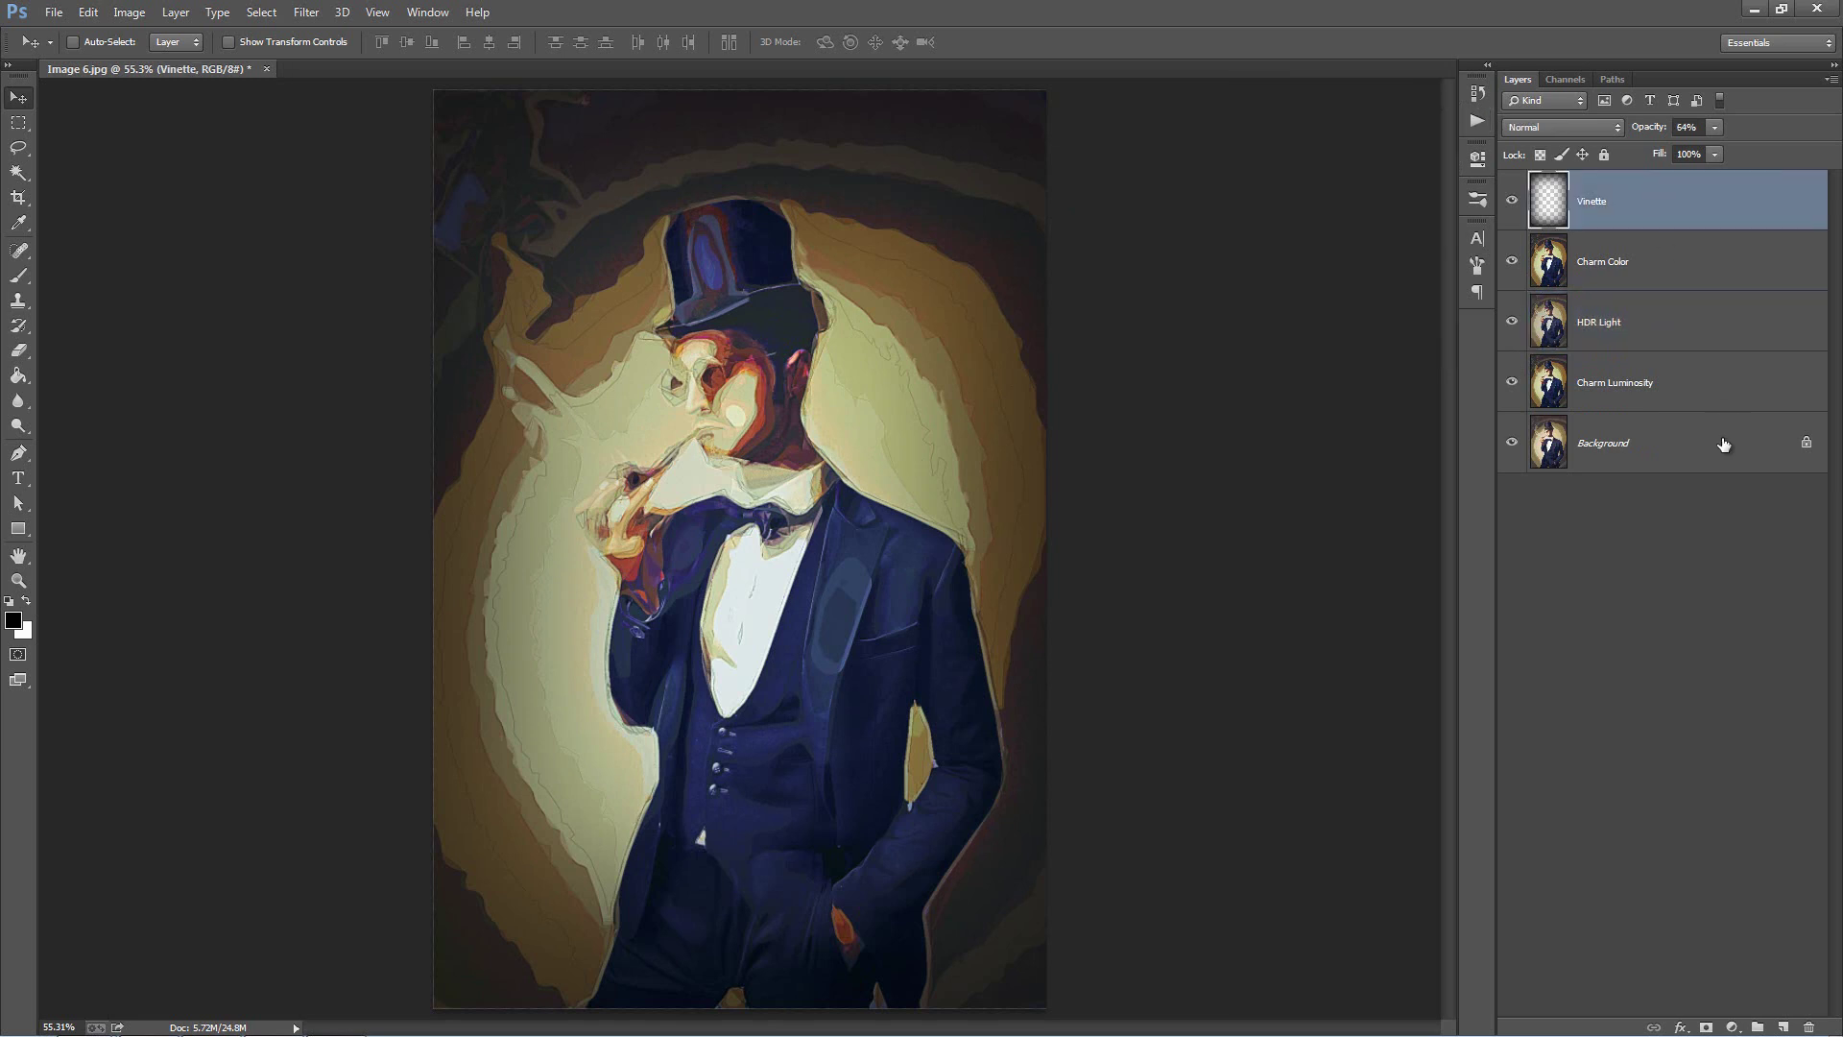
{"action": "left_click", "coordinate": [1680, 453], "text": "shift"}
Step: Merge all layers into one Background and place Image 6.jpg embedded on top
{"action": "key", "text": "ctrl+e"}
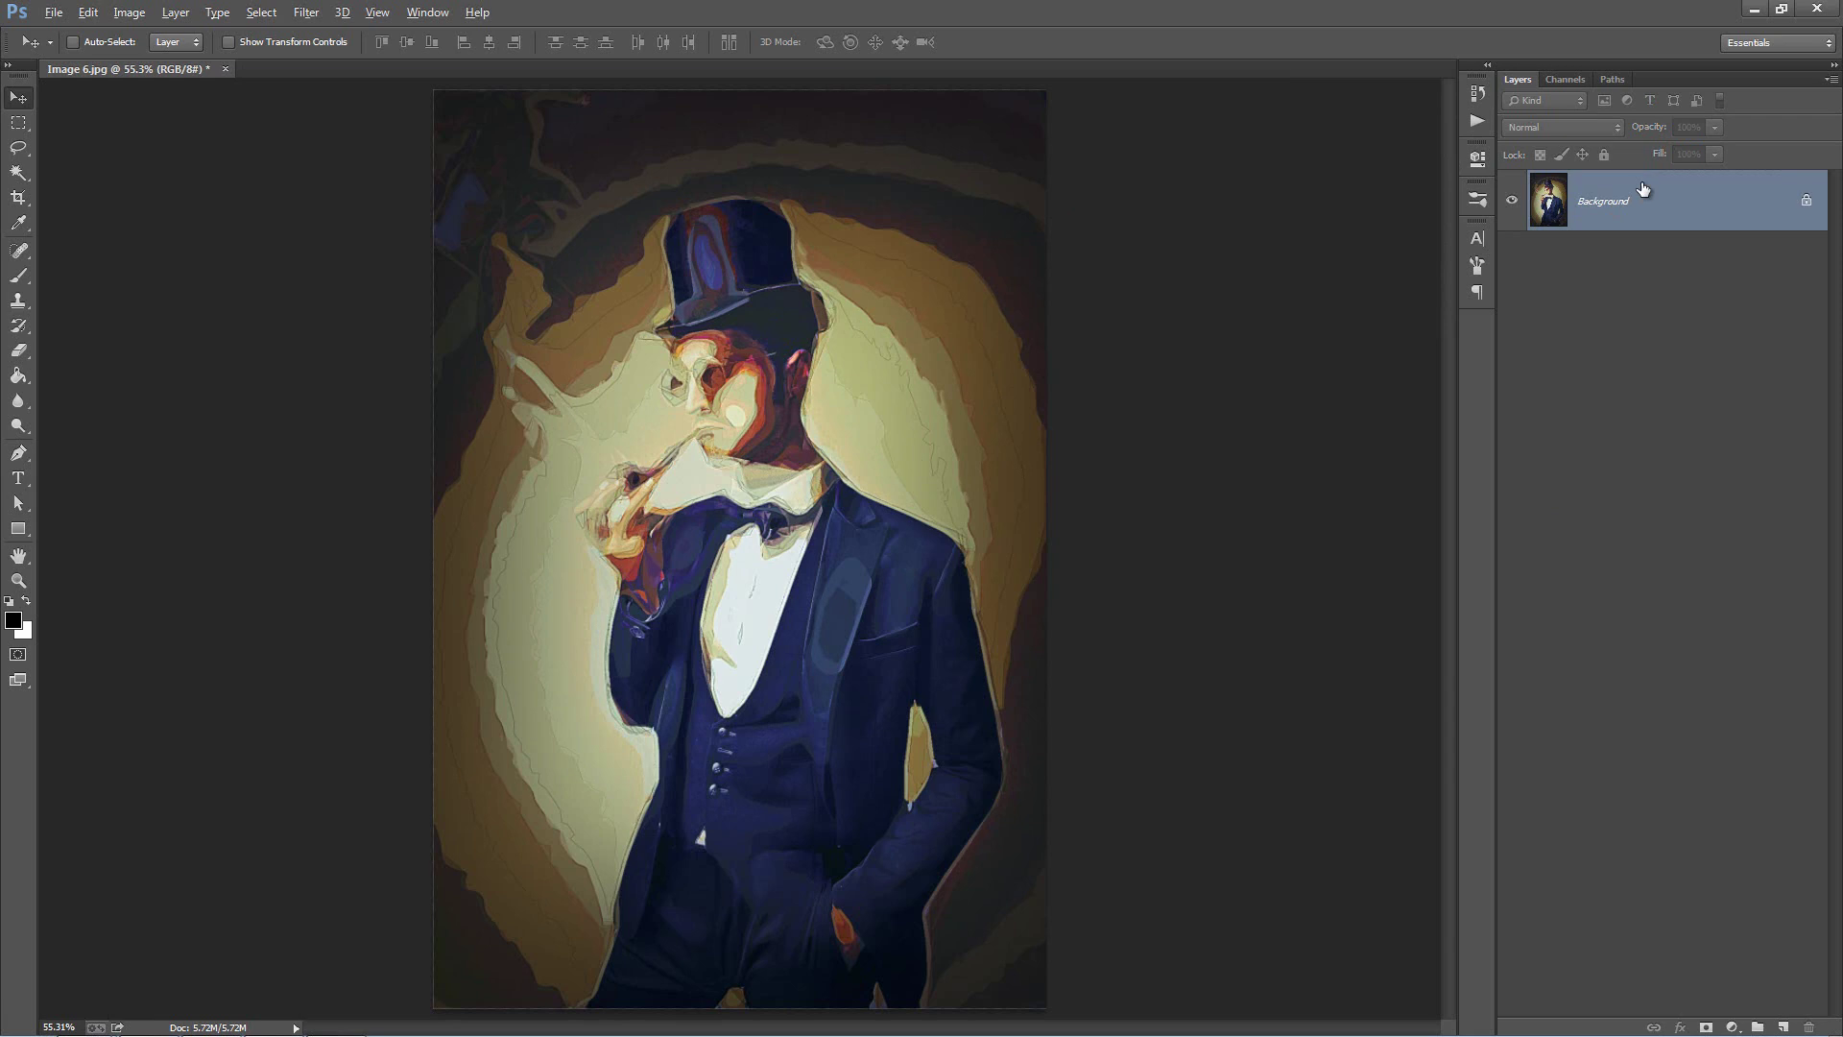
{"action": "key", "text": "alt+f"}
{"action": "key", "text": "l"}
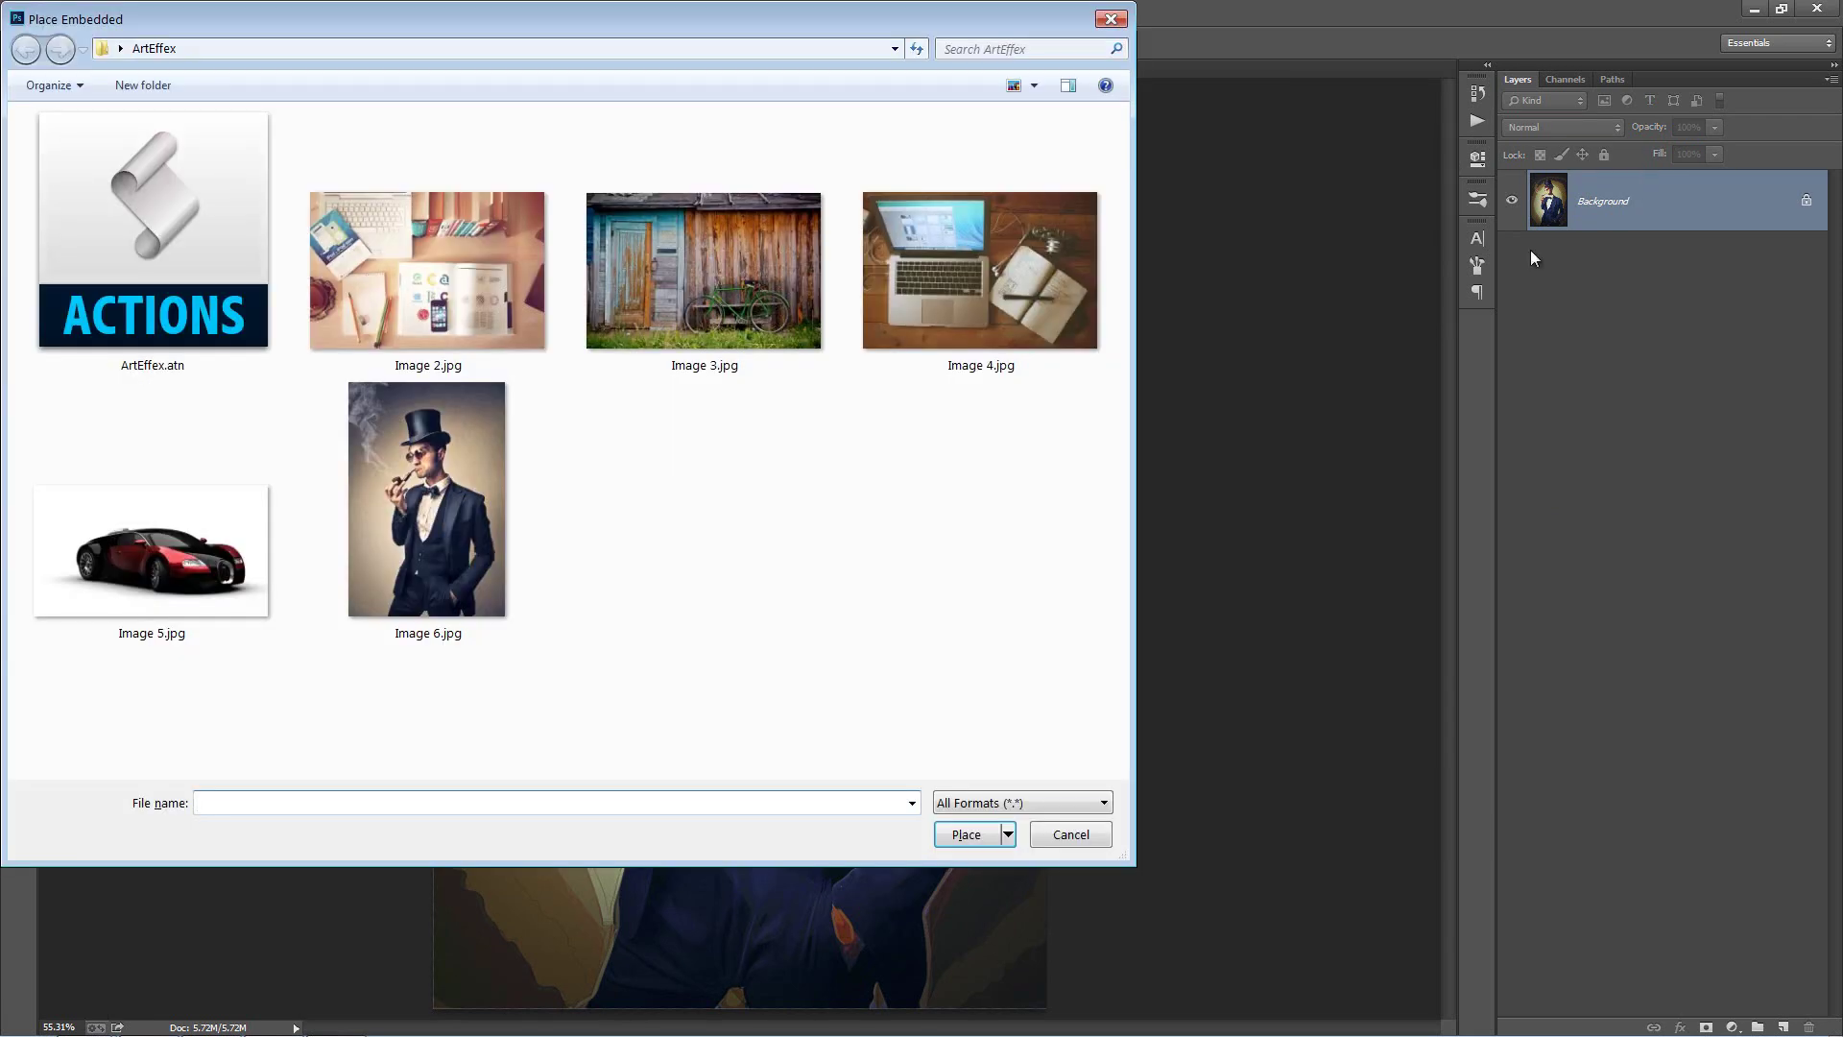
{"action": "double_click", "coordinate": [448, 452]}
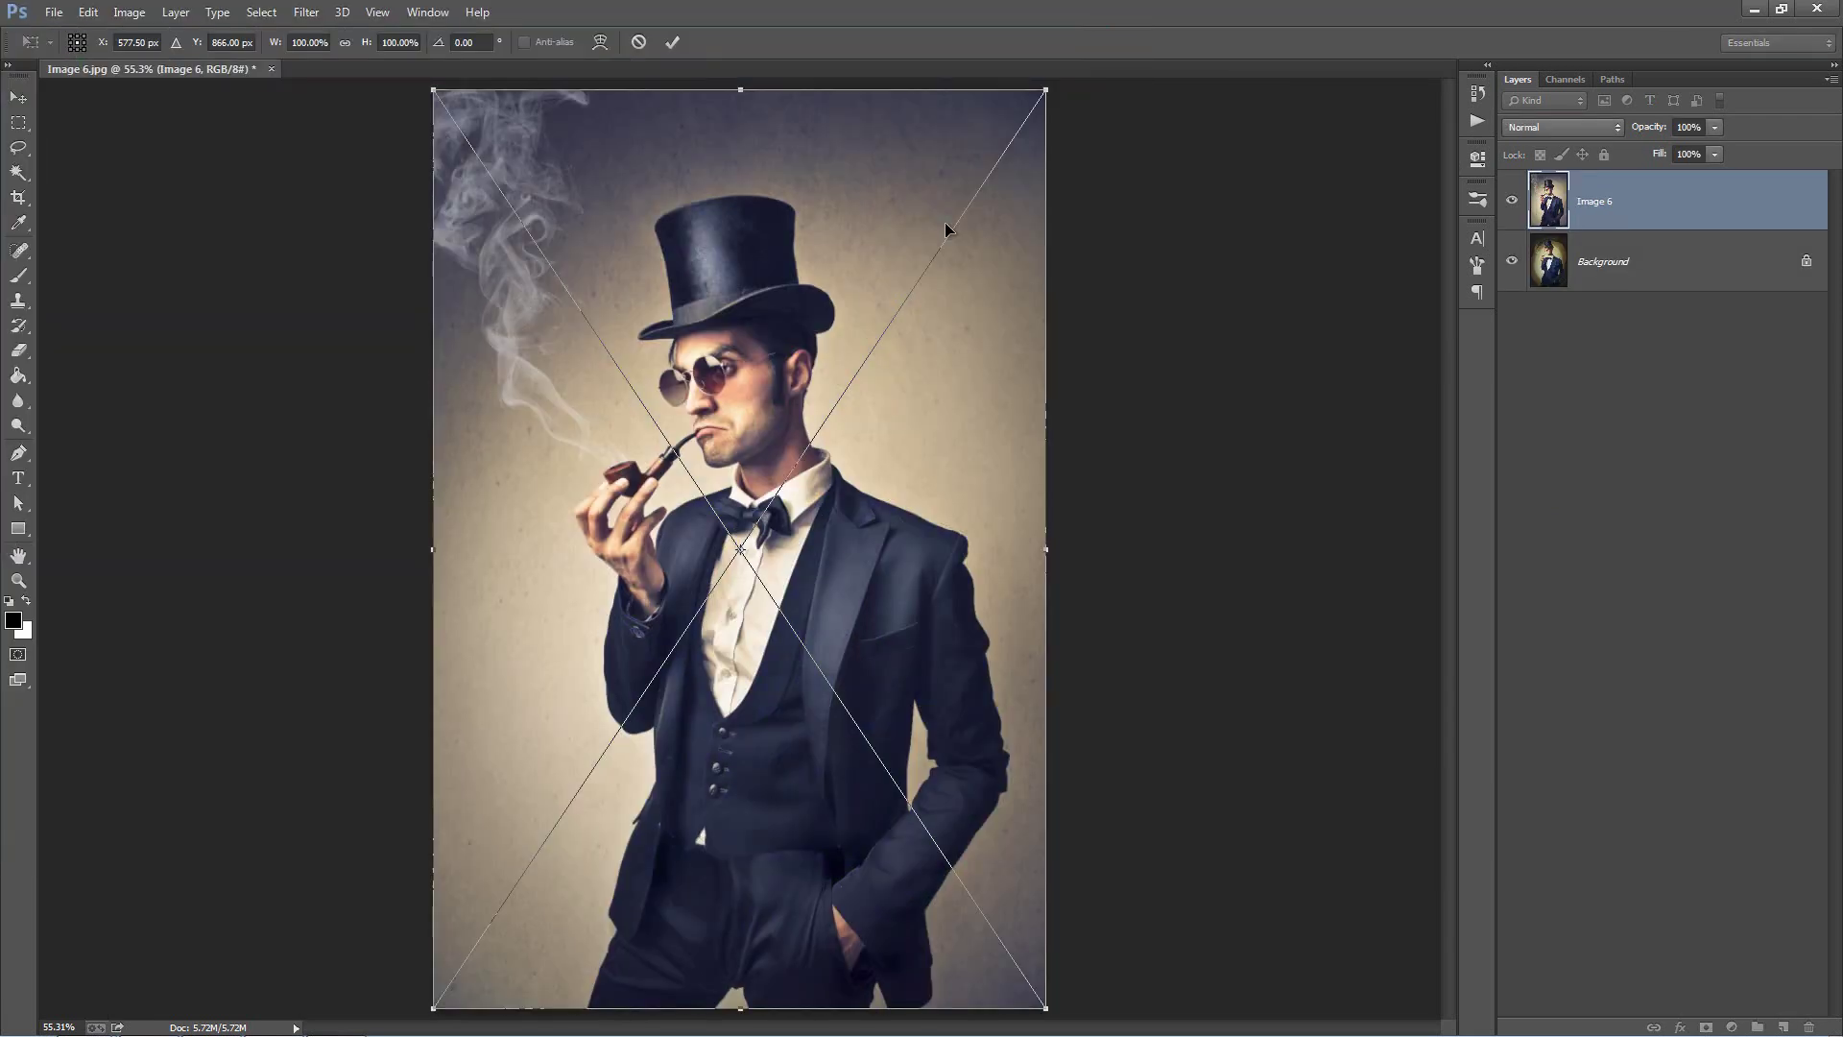
{"action": "key", "text": "Return"}
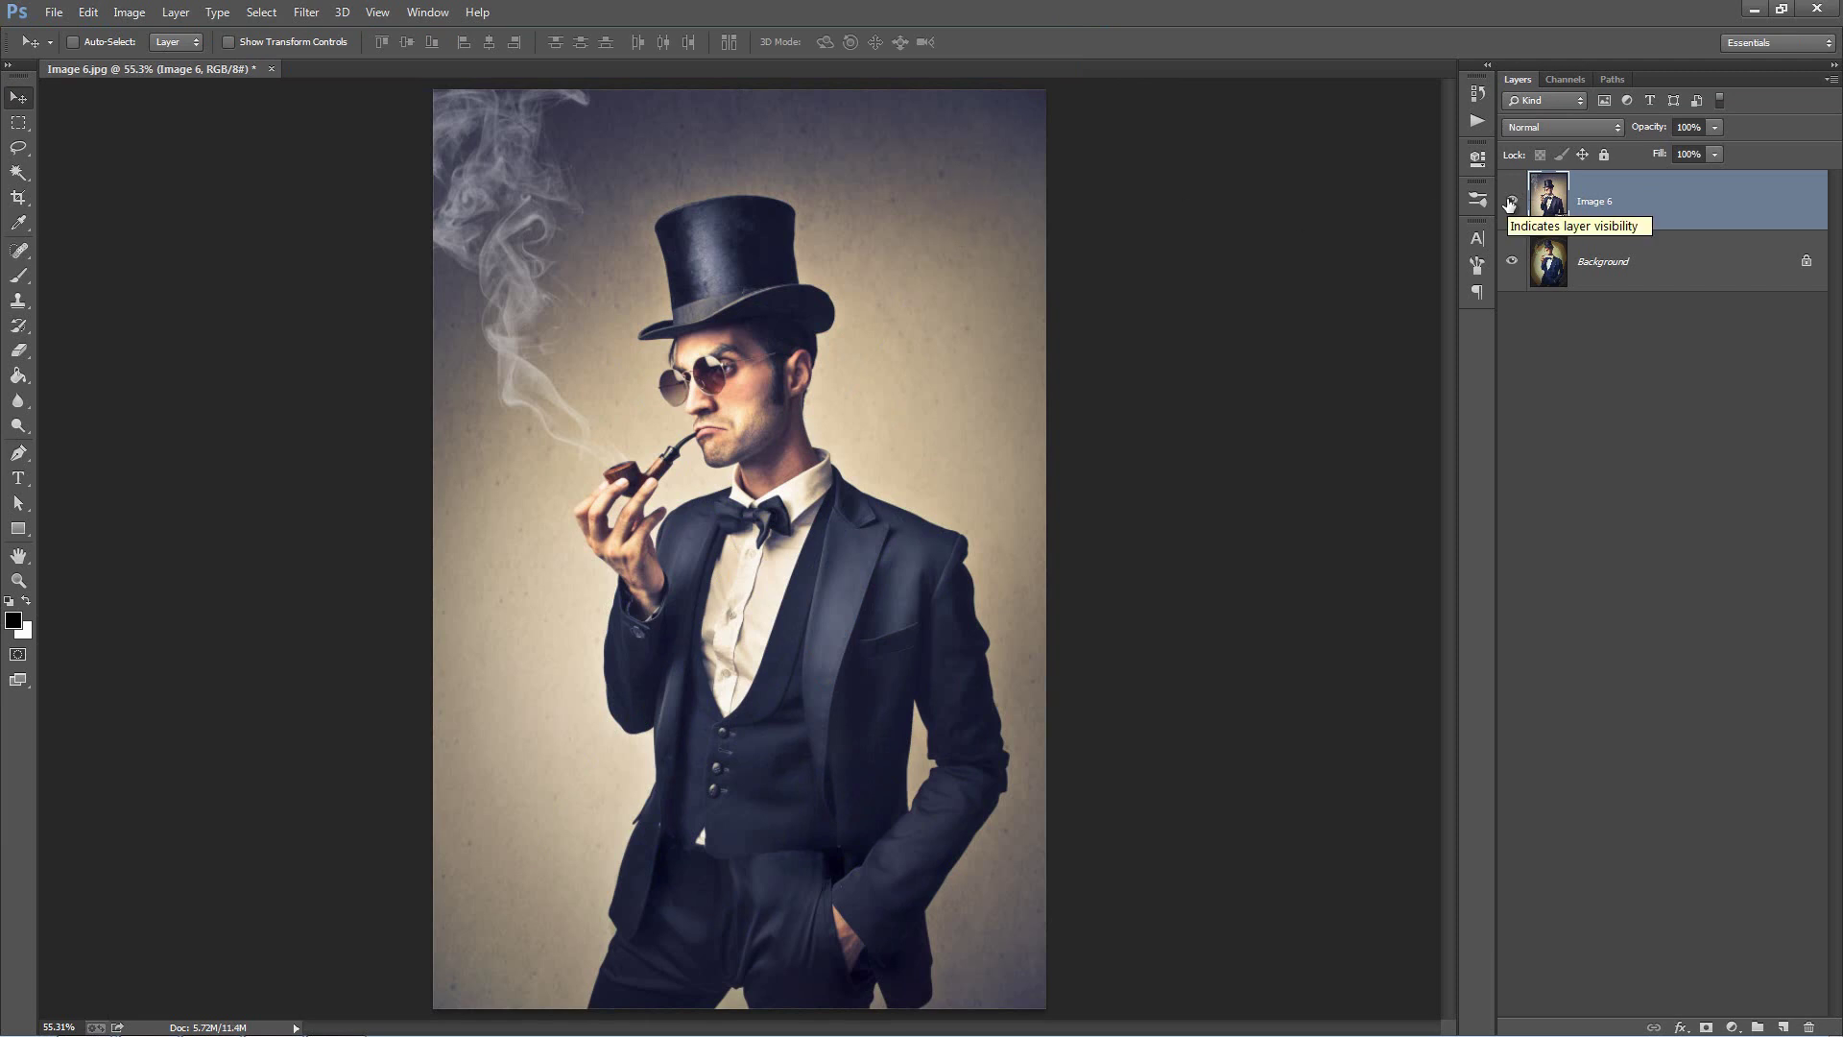
Step: Flip the Image 6 layer on and off to compare photo and illustration, ending hidden
{"action": "left_click", "coordinate": [1510, 203]}
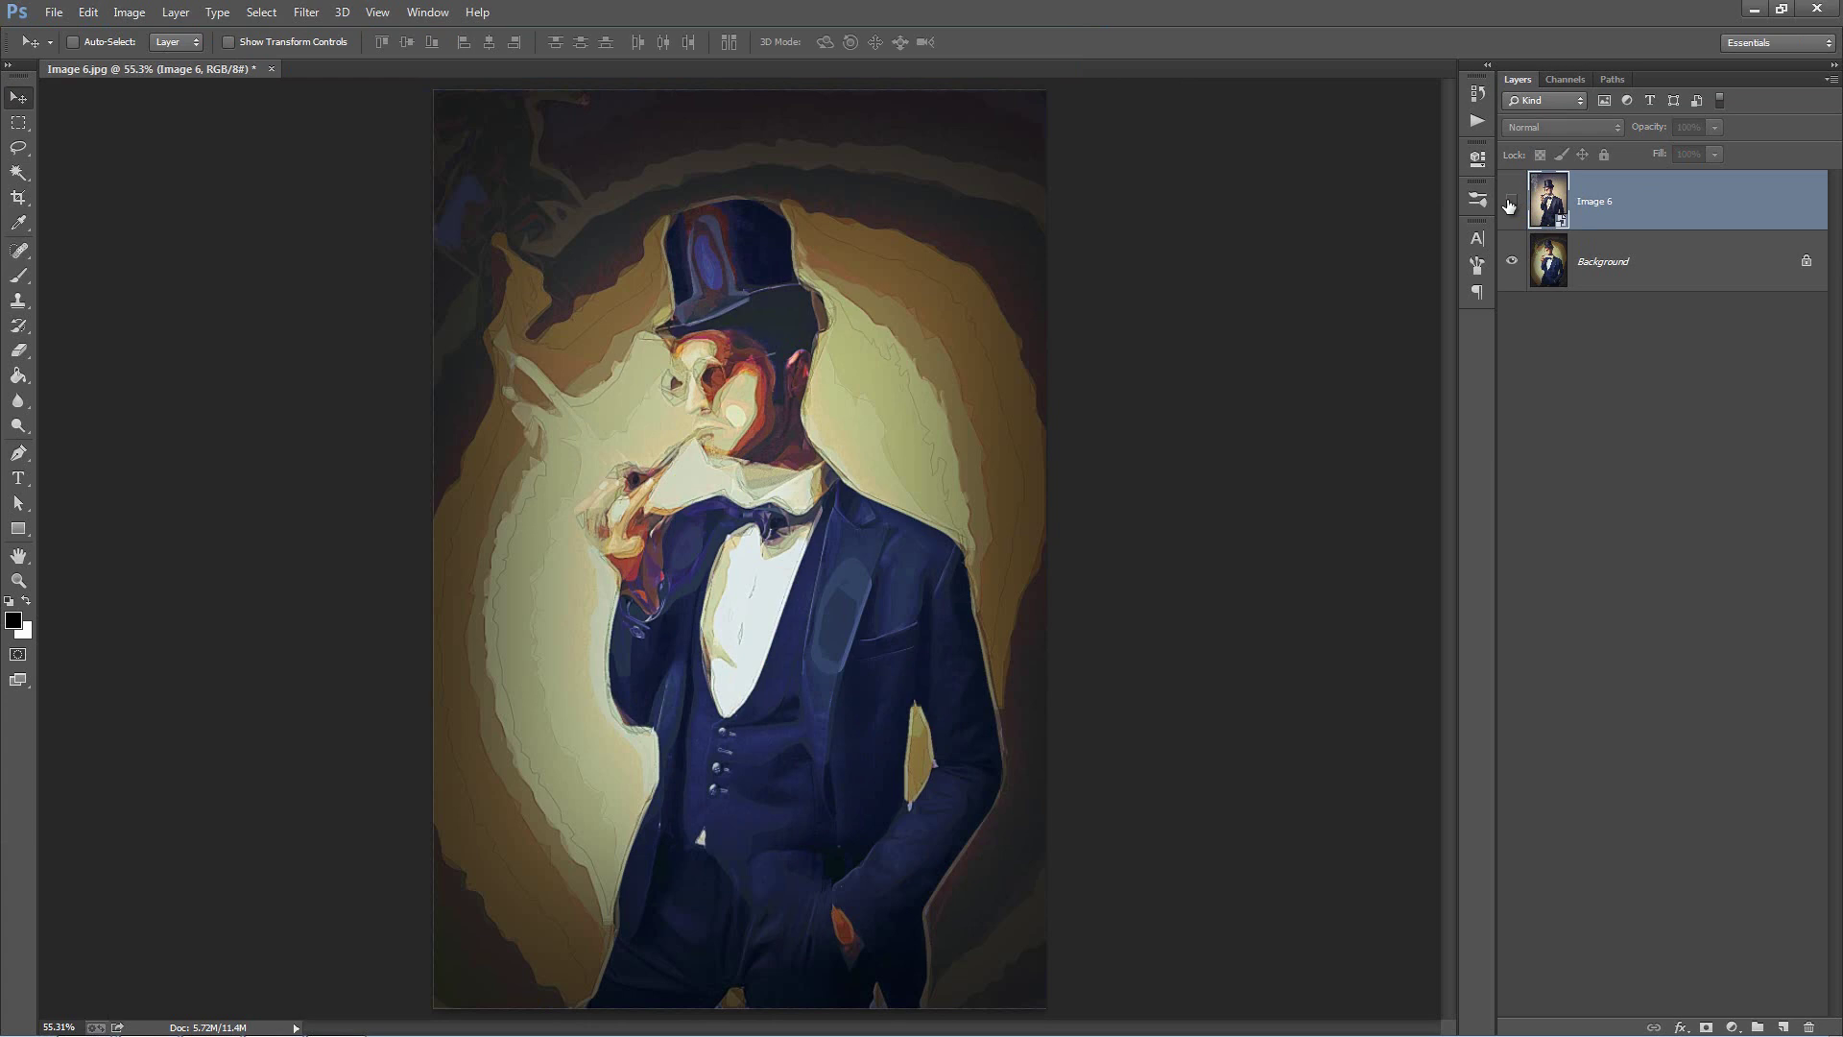
{"action": "left_click", "coordinate": [1510, 203]}
{"action": "left_click", "coordinate": [1510, 204]}
{"action": "left_click", "coordinate": [1510, 203]}
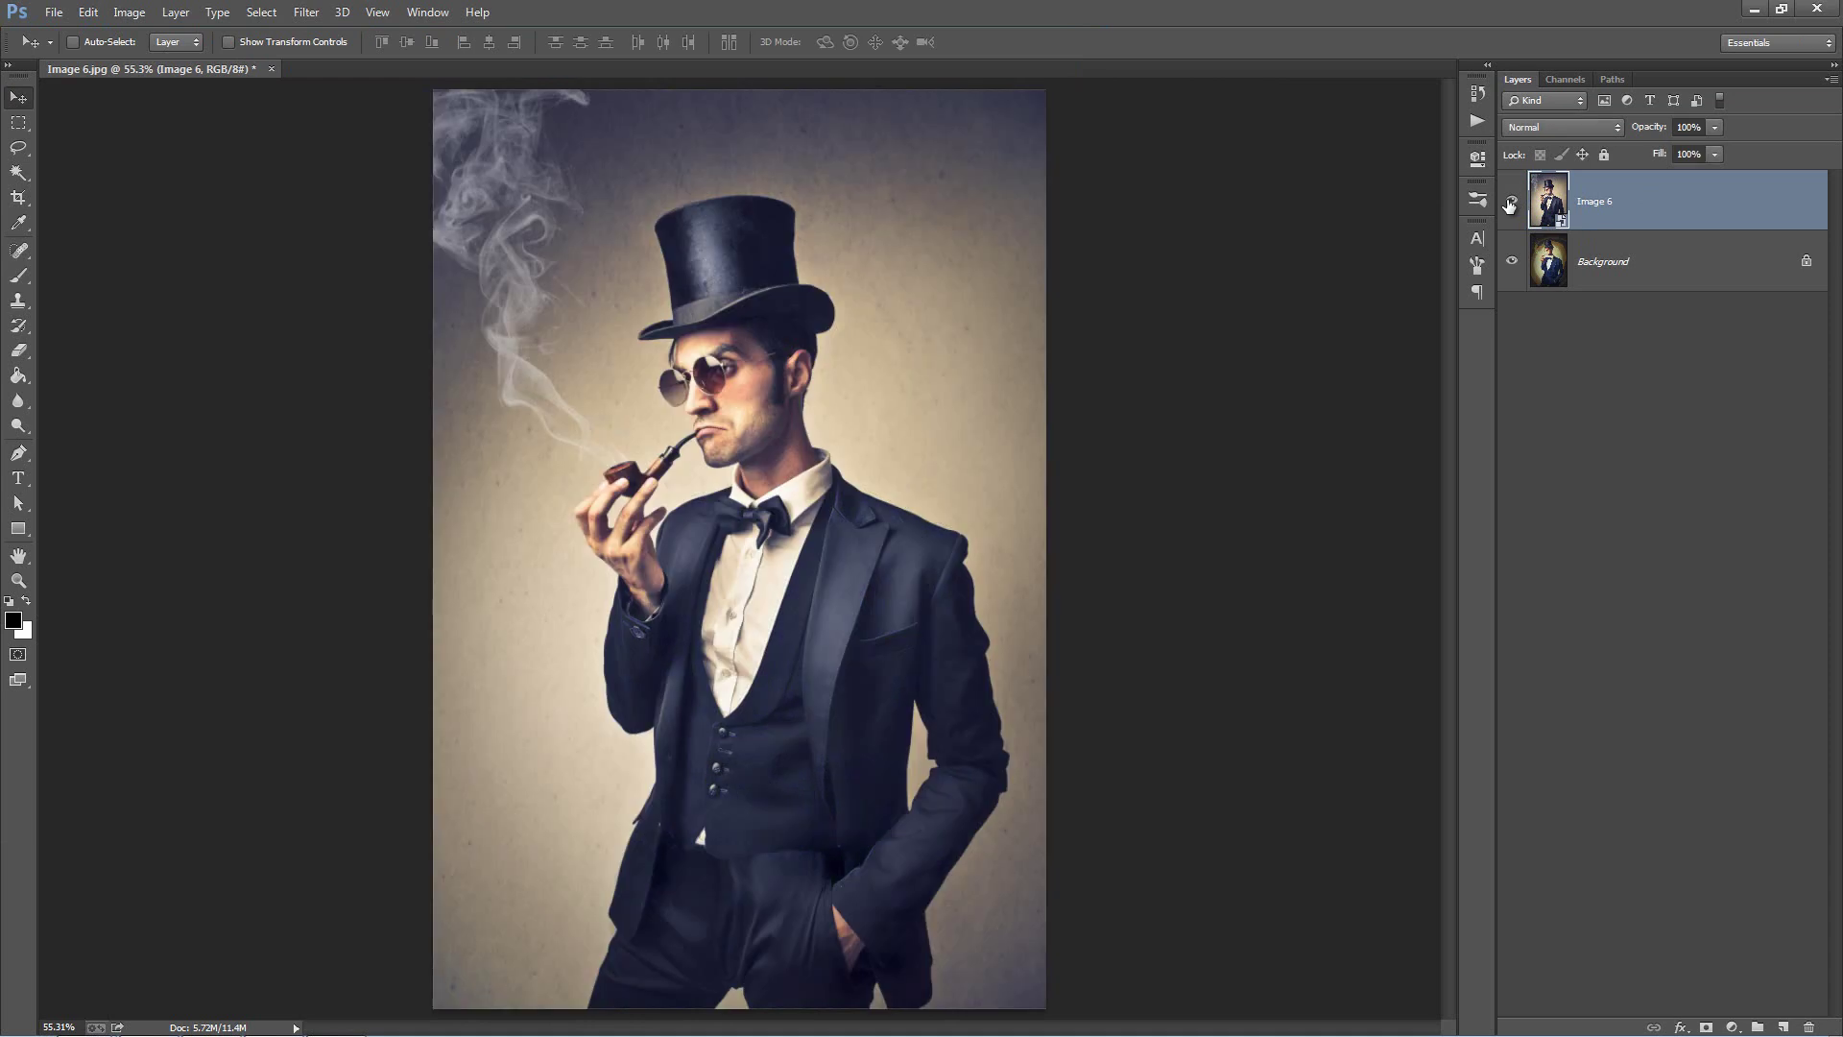
{"action": "left_click", "coordinate": [1510, 204]}
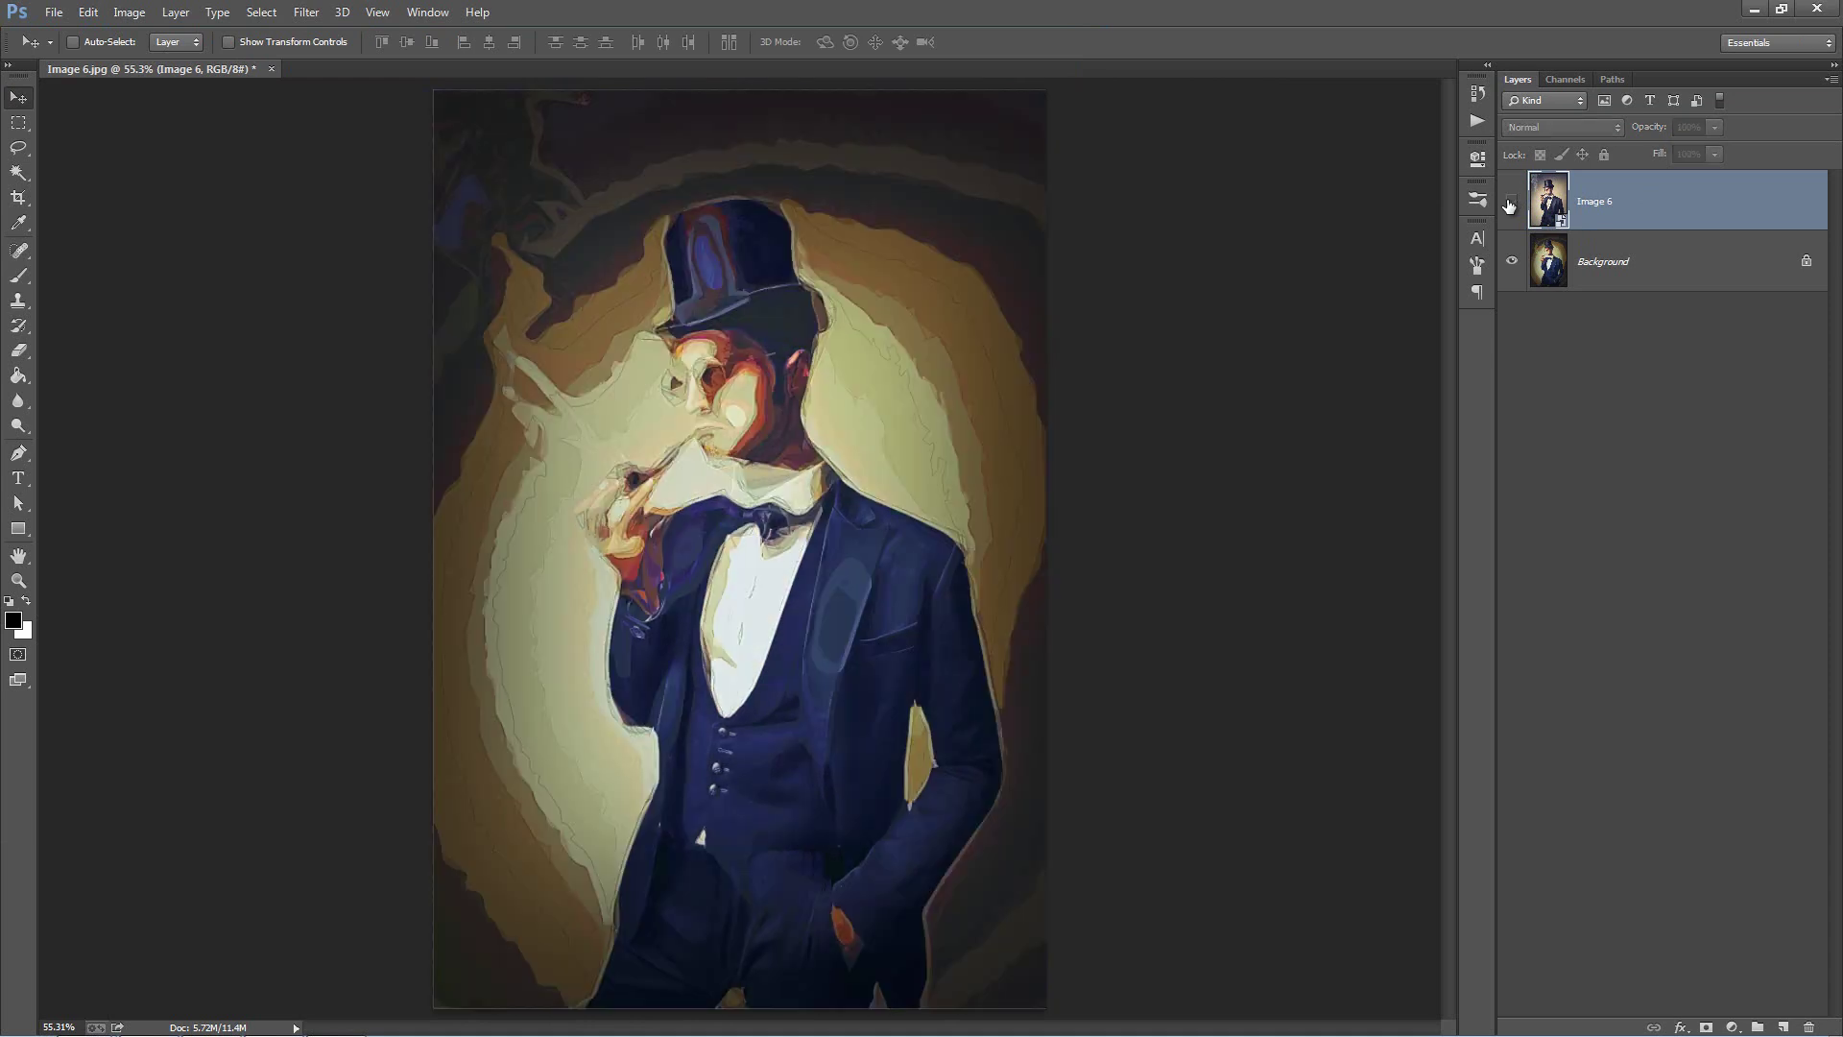
{"action": "left_click", "coordinate": [1510, 204]}
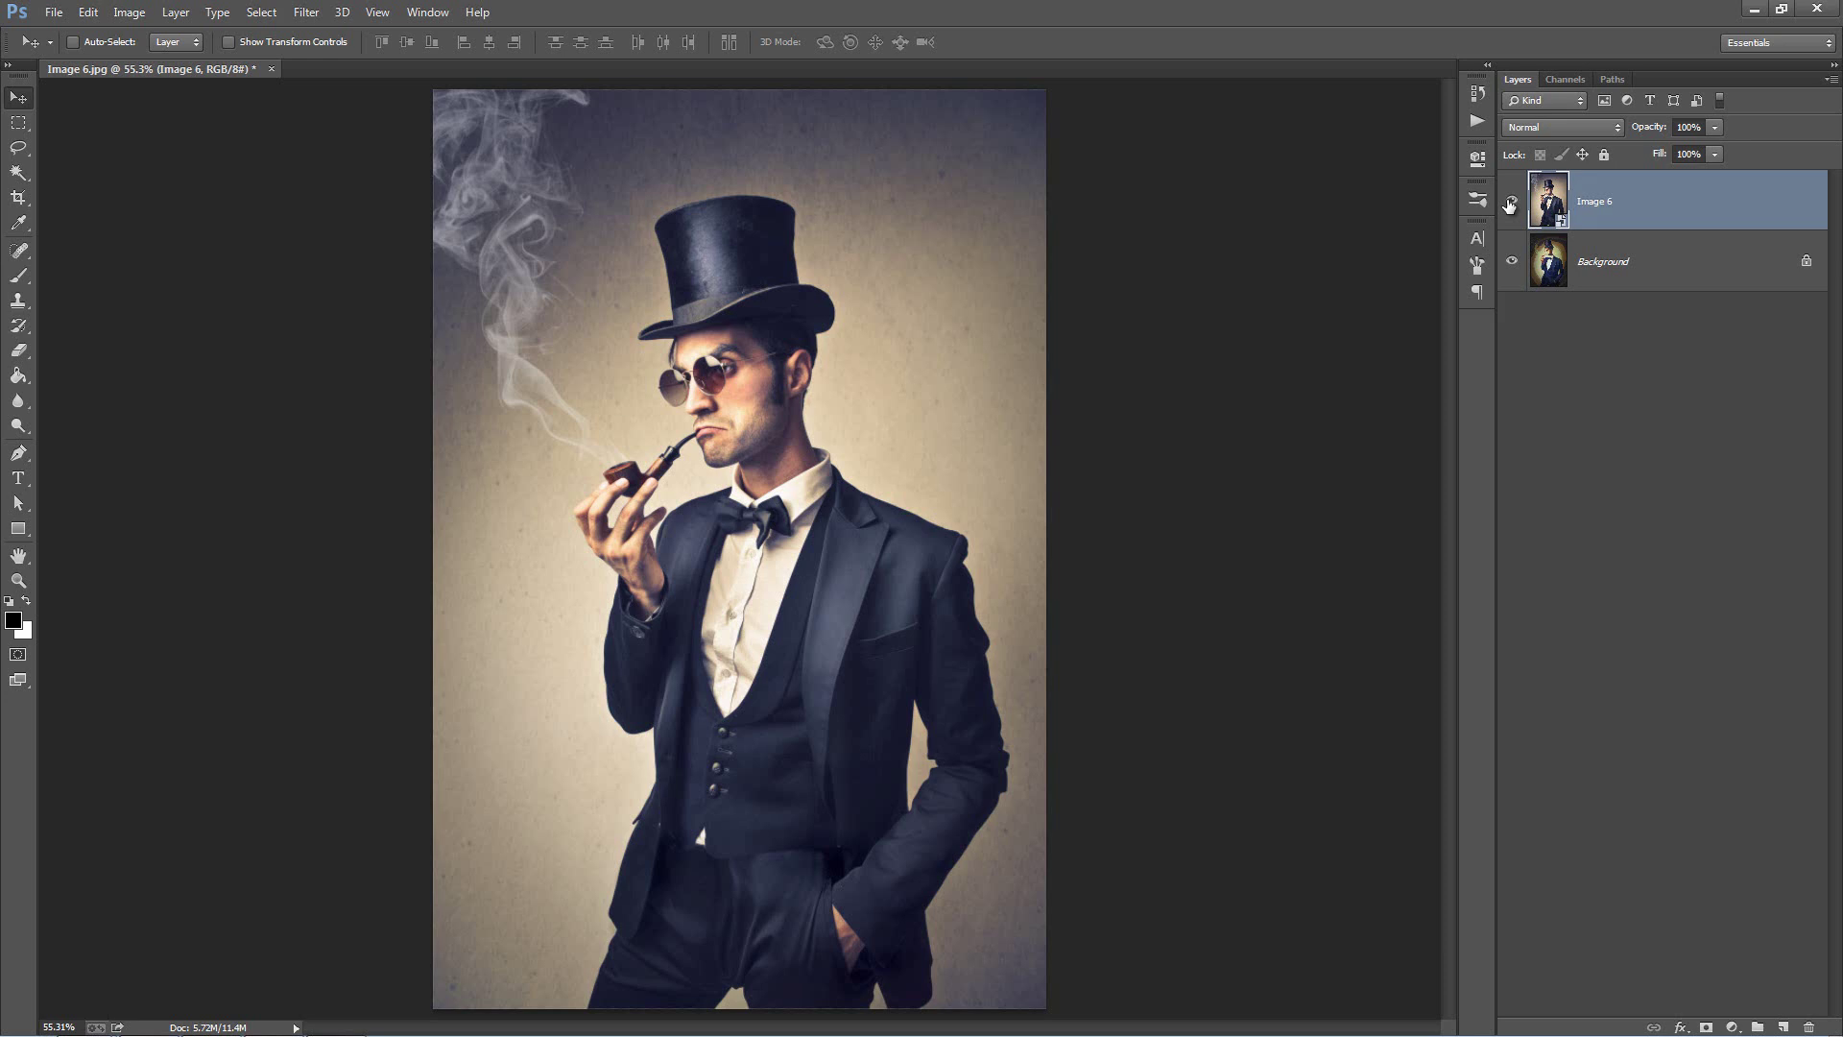
{"action": "left_click", "coordinate": [1510, 203]}
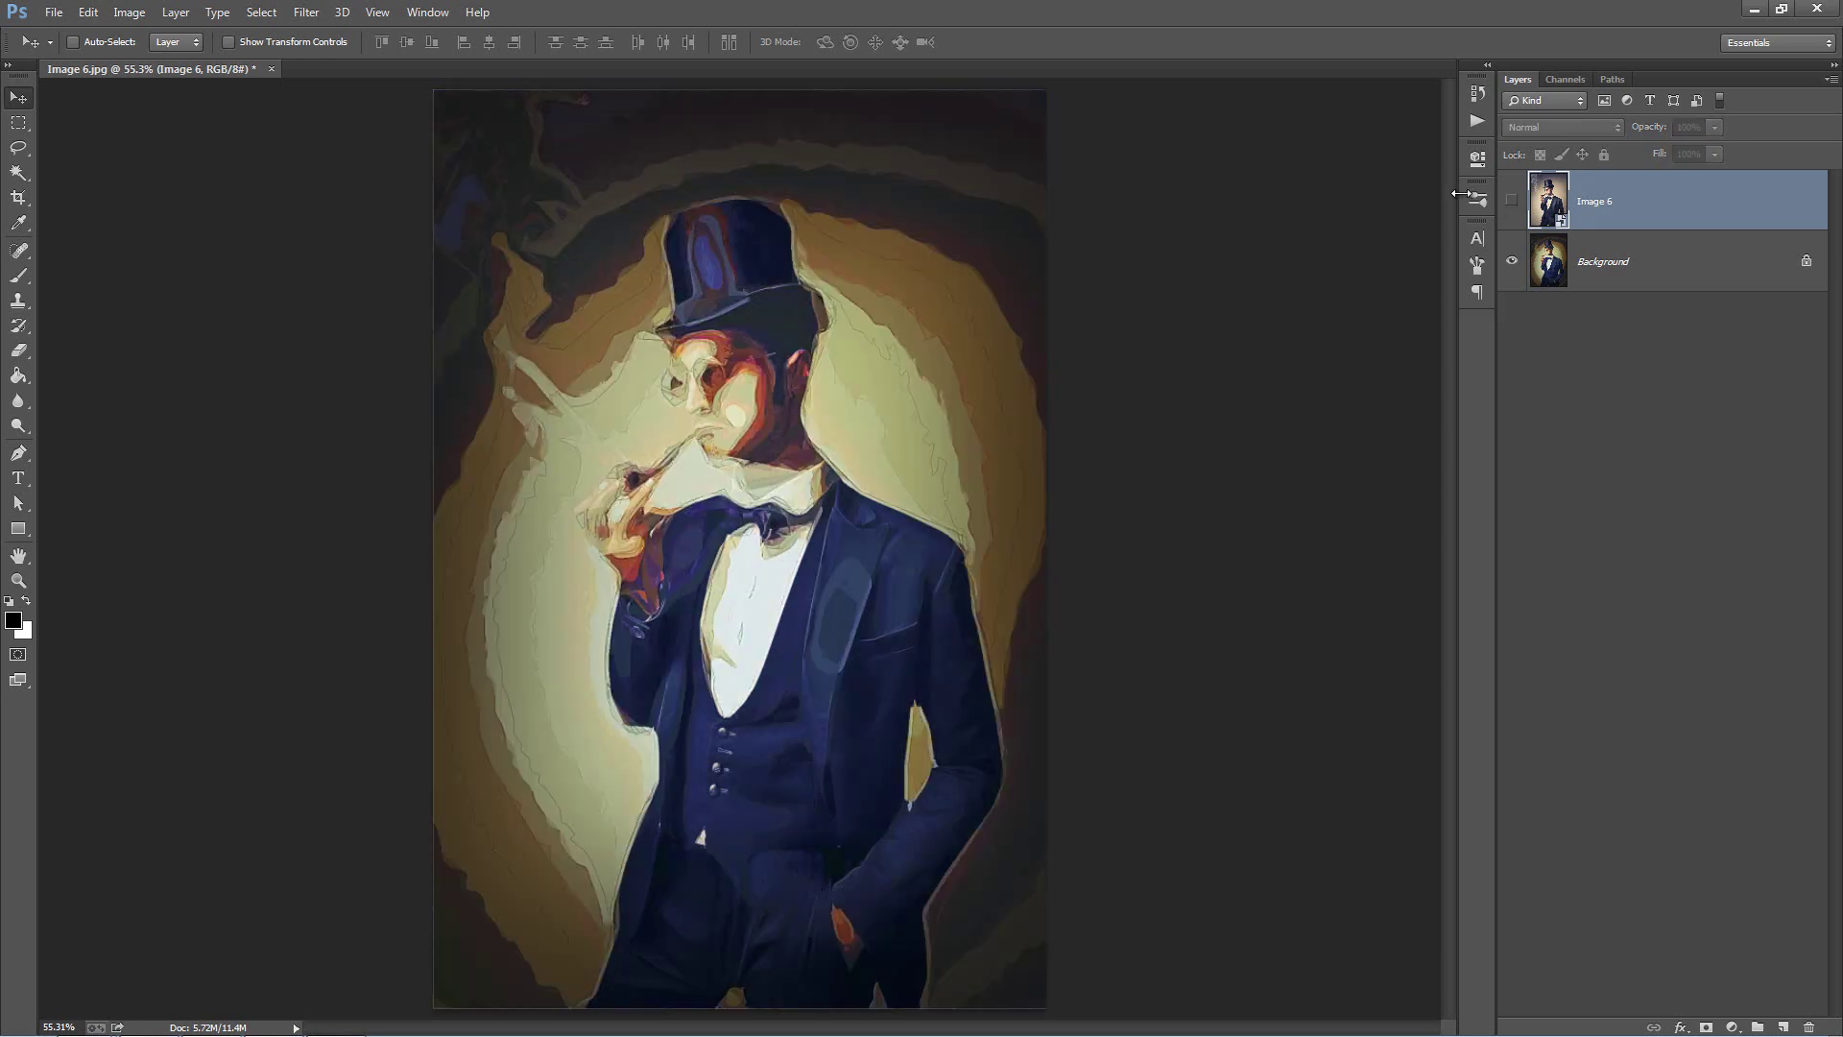